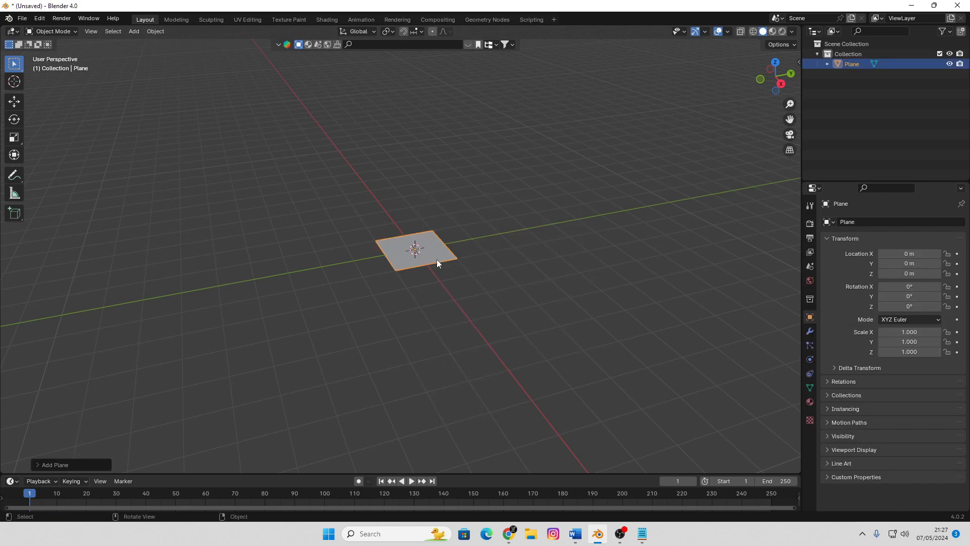
Scale the plane up uniformly to about 5.464 times its size
key(s)
click(541, 294)
middle_drag(441, 311, 442, 278)
scroll(459, 302, up, 3)
scroll(459, 302, down, 2)
scroll(468, 296, up, 2)
scroll(455, 294, down, 2)
scroll(433, 266, up, 1)
scroll(432, 266, down, 1)
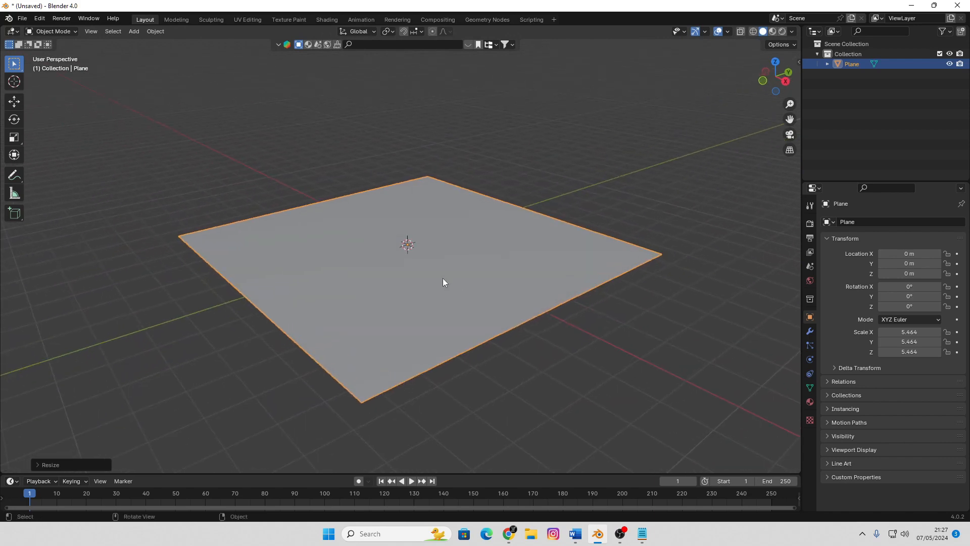
scroll(440, 278, up, 2)
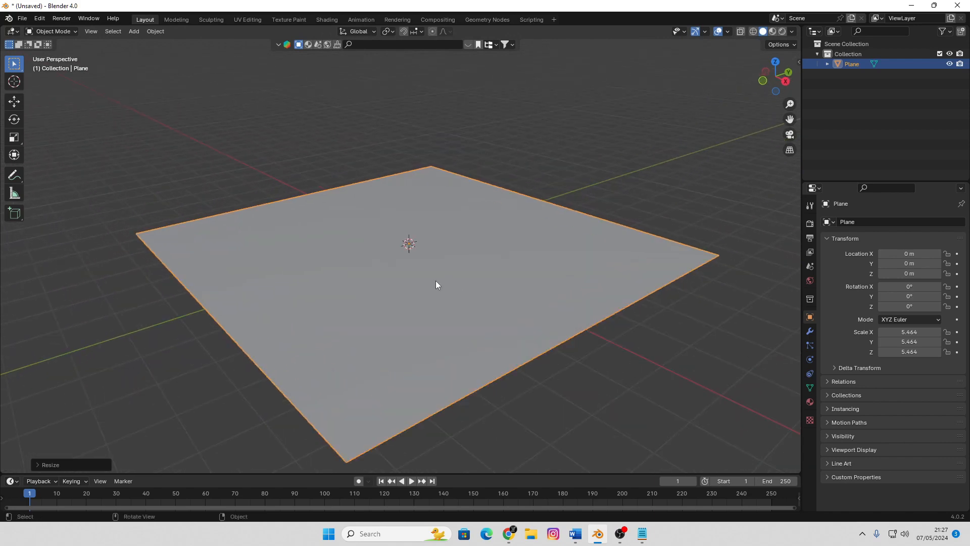
Subdivide the whole plane with 9 cuts and a fractal value of 0.370 to form uneven terrain
key(Tab)
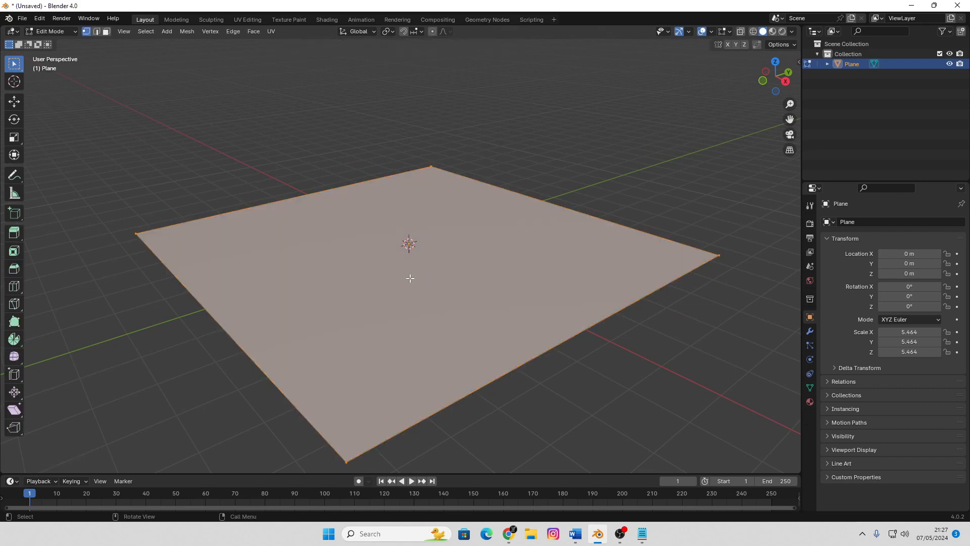
right_click(410, 277)
click(413, 275)
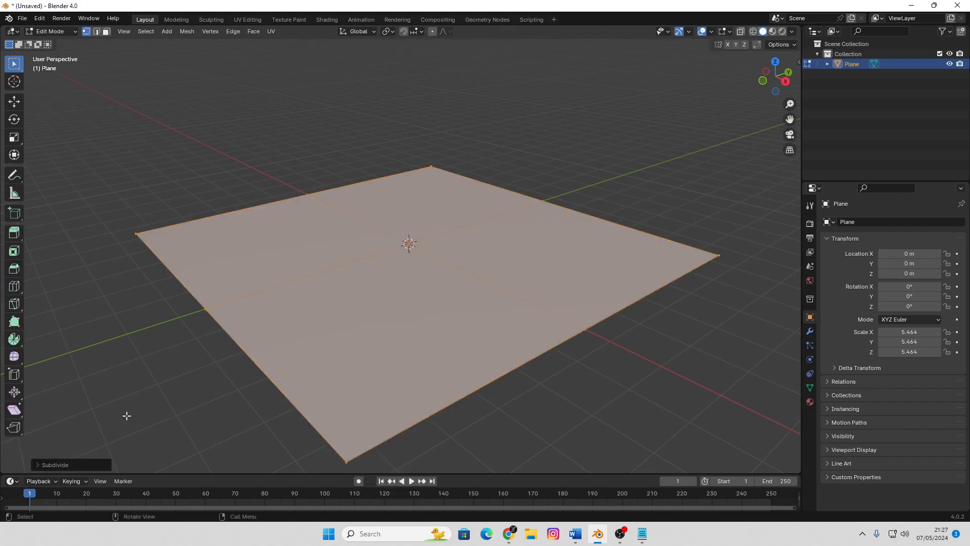
click(85, 464)
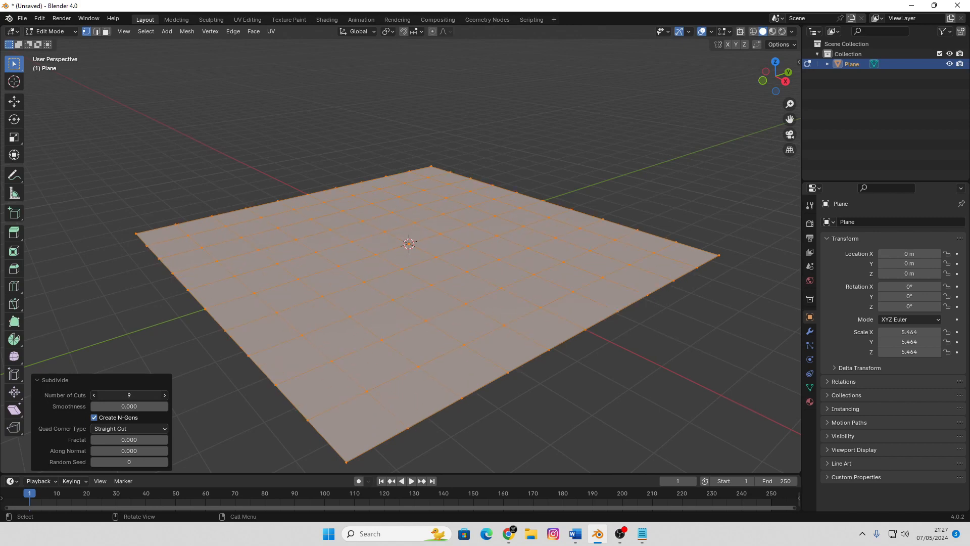
drag(121, 440, 142, 439)
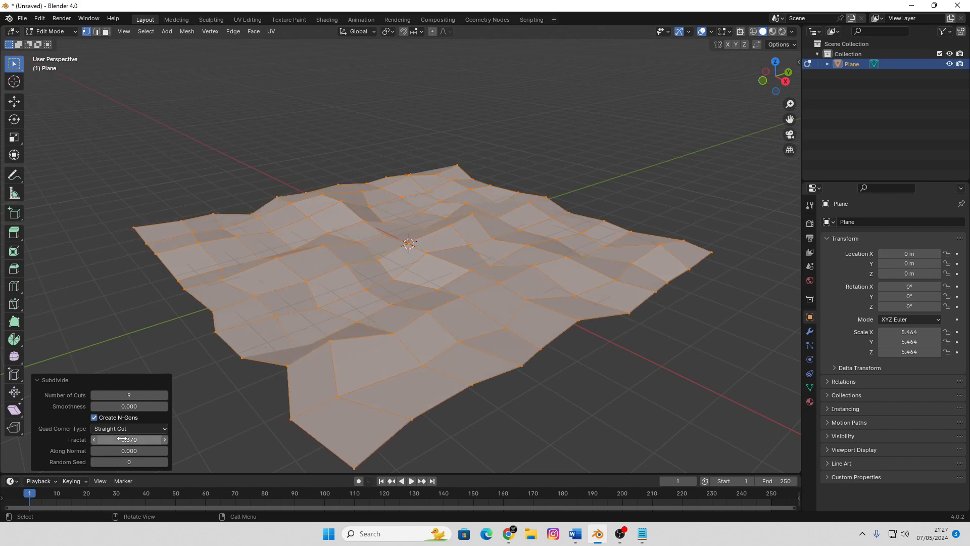
Subdivide the terrain mesh again with 3 cuts and a smoothness of 1.000
key(Tab)
key(Tab)
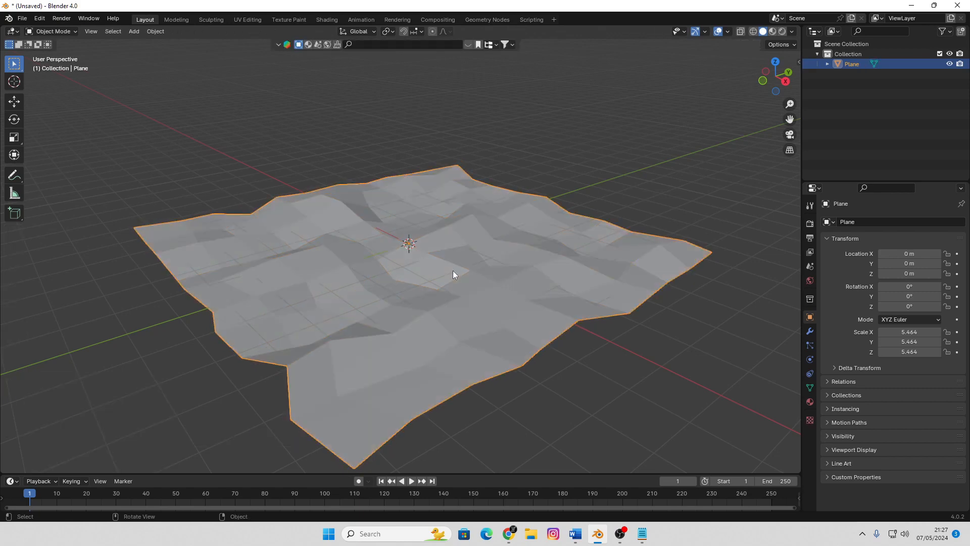
right_click(439, 193)
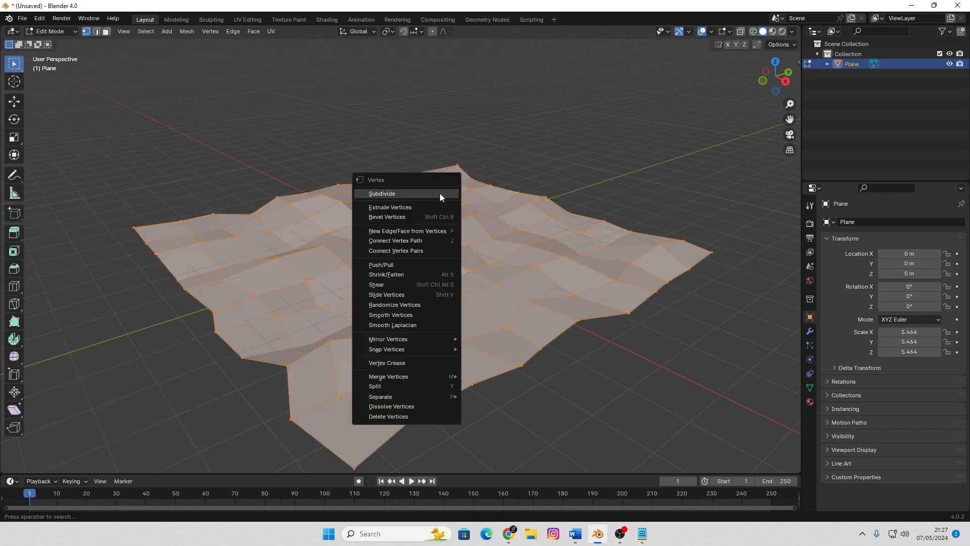
click(440, 193)
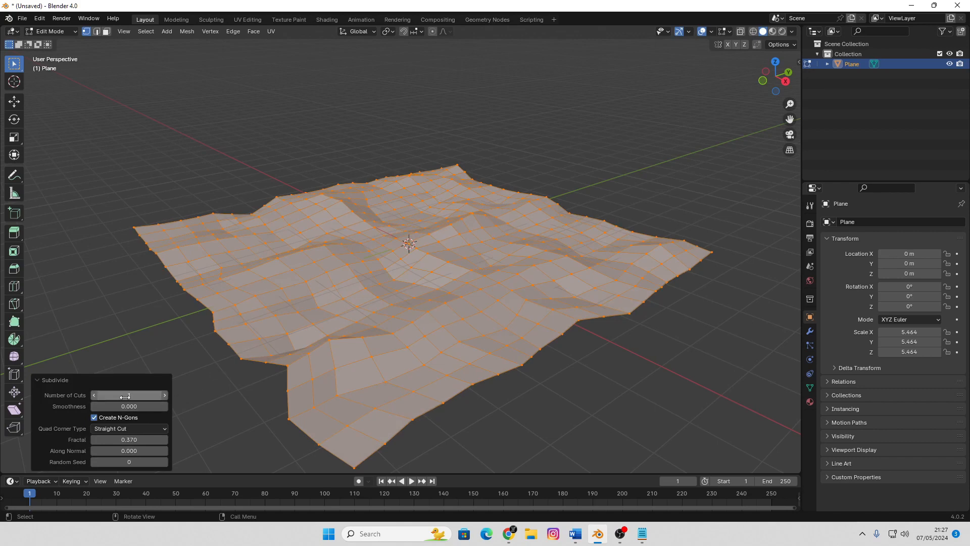
drag(126, 396, 177, 406)
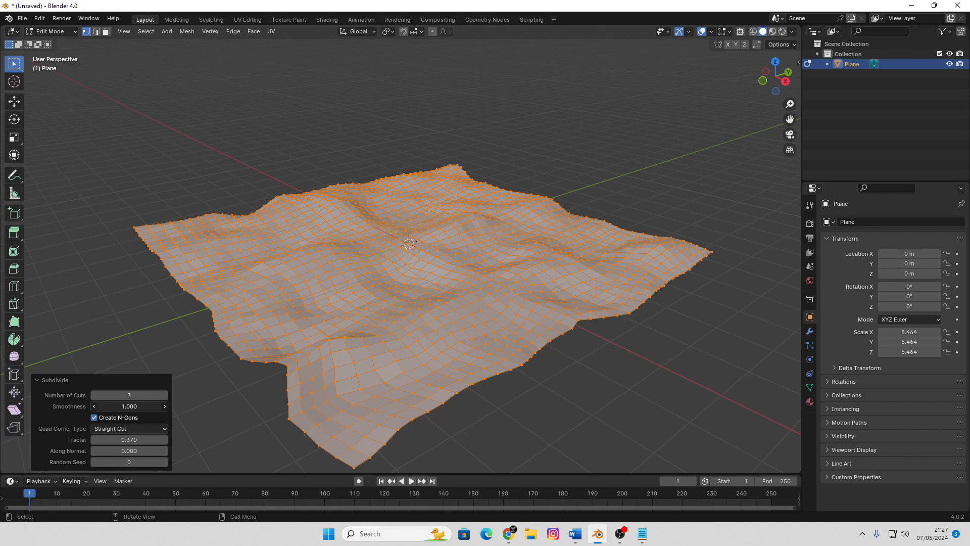
Return to Object Mode and apply Shade Smooth to the terrain
key(Tab)
right_click(494, 248)
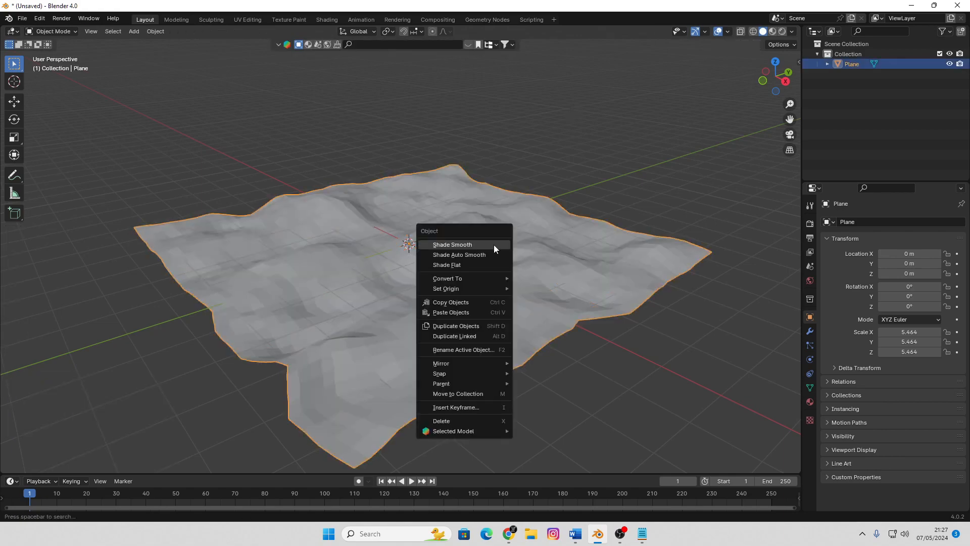
click(493, 246)
middle_drag(435, 255, 305, 142)
scroll(503, 249, down, 4)
scroll(501, 249, up, 6)
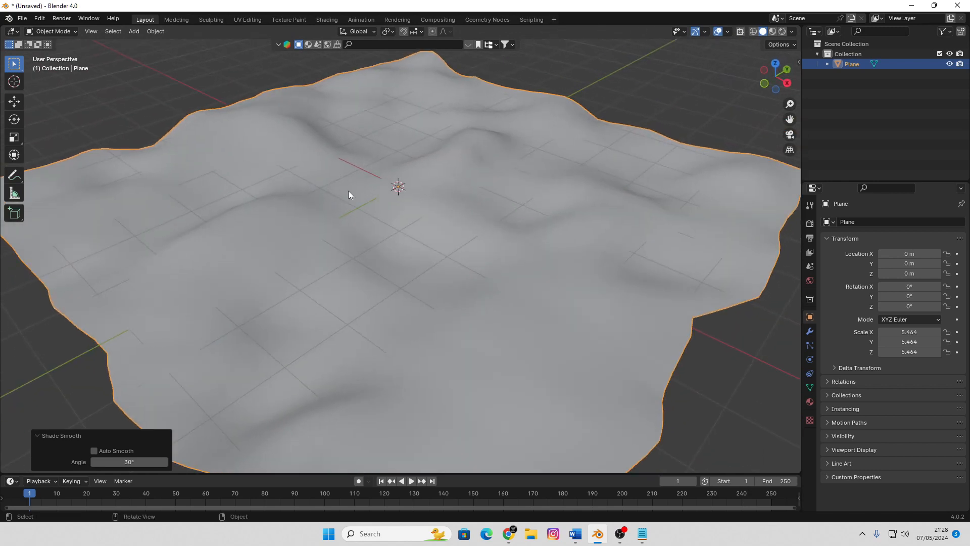
Switch the terrain to Sculpt Mode and set the Draw brush radius to 106 px
click(53, 32)
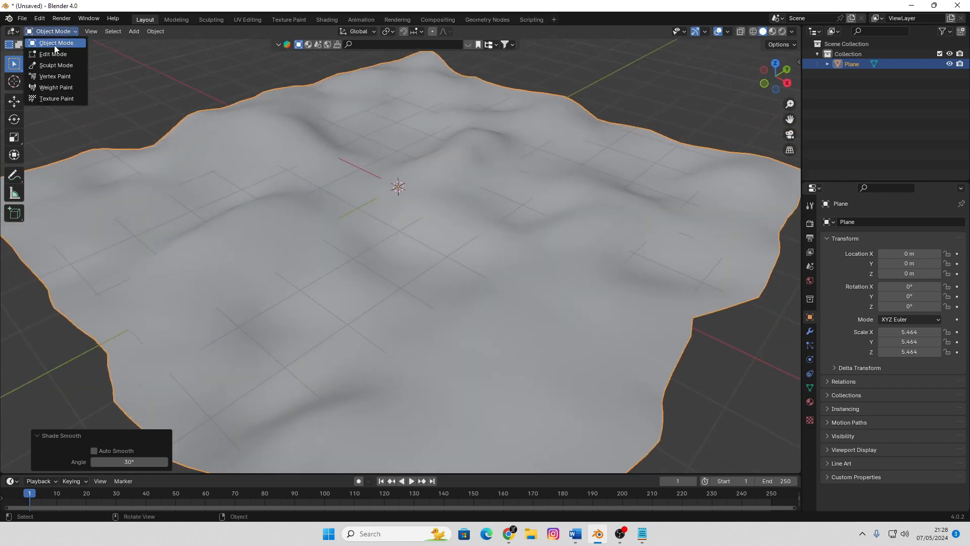
click(56, 61)
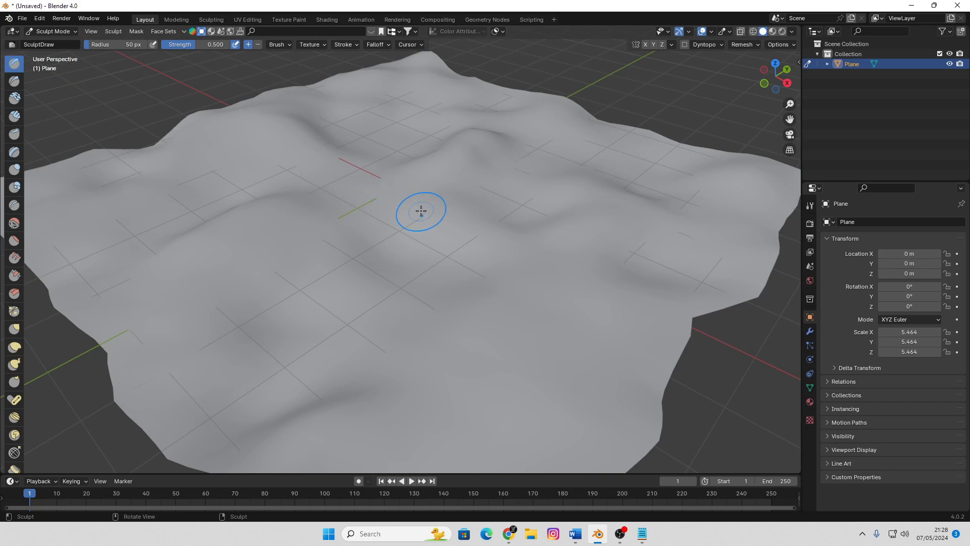
key(f)
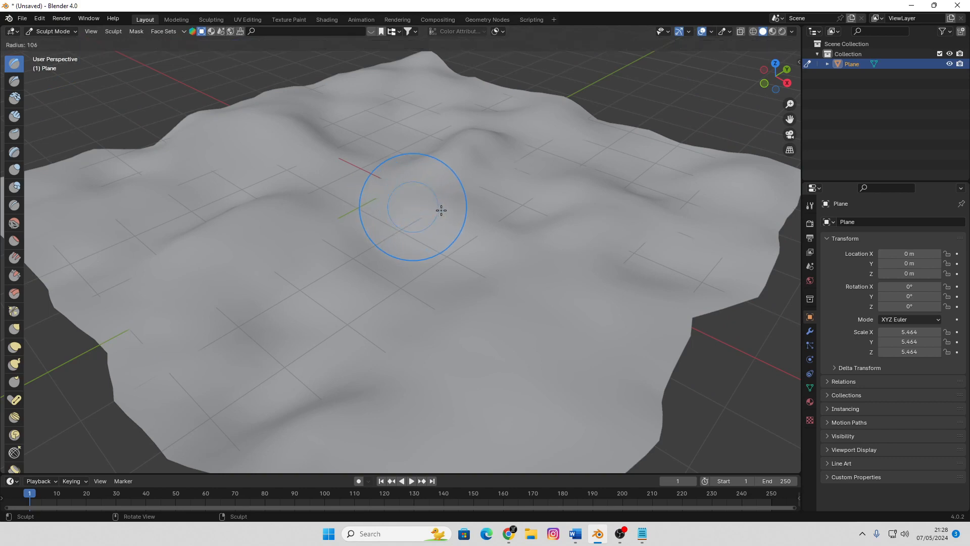
click(440, 207)
drag(529, 154, 536, 150)
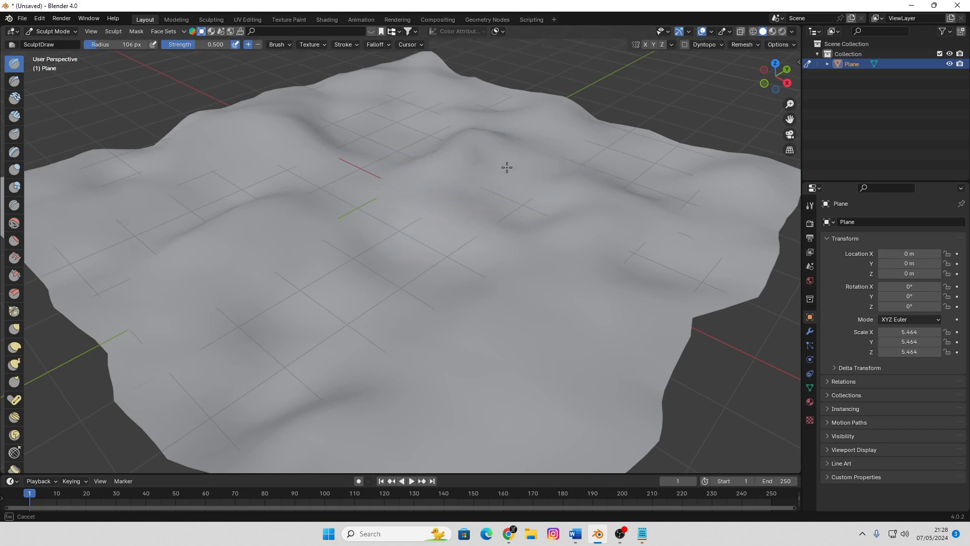
mouse_move(476, 190)
mouse_down()
mouse_move(275, 332)
mouse_move(546, 173)
mouse_up()
middle_drag(546, 173, 473, 257)
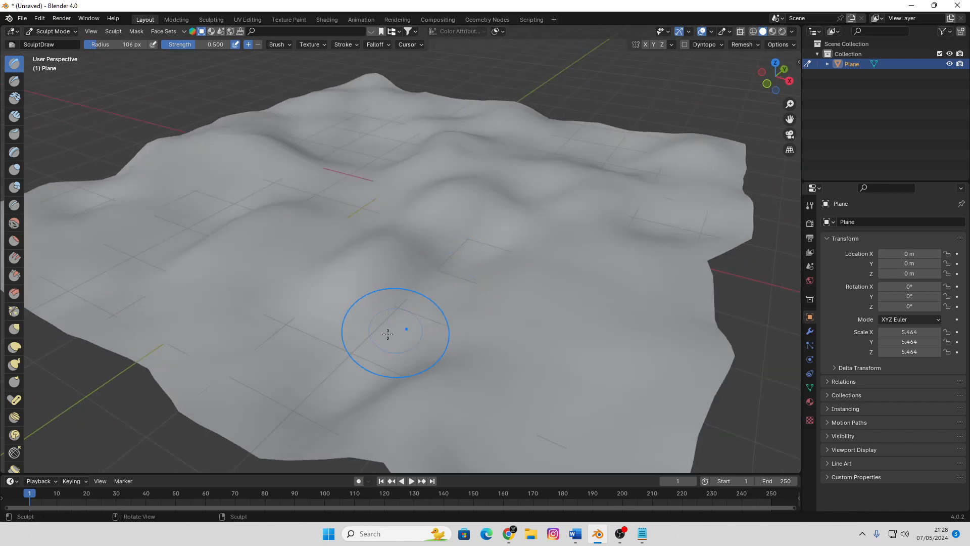
mouse_move(350, 347)
mouse_down()
mouse_move(412, 262)
mouse_move(341, 297)
mouse_move(334, 264)
mouse_up()
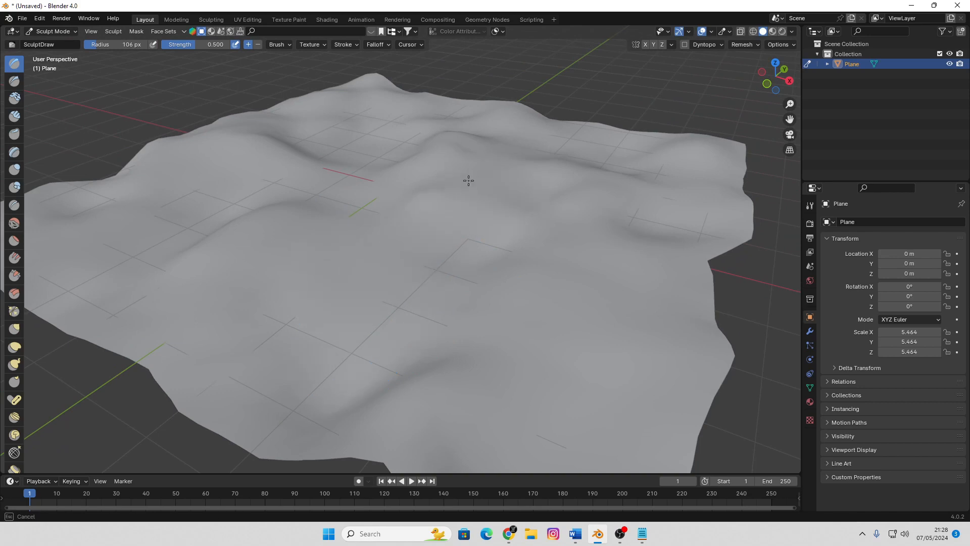
Carve a long channel through the middle of the terrain by sinking the surface with the Draw brush
drag(469, 180, 440, 201)
mouse_move(489, 176)
mouse_down()
mouse_move(492, 204)
mouse_move(426, 227)
mouse_move(438, 234)
mouse_up()
mouse_move(462, 237)
middle_down()
mouse_move(506, 217)
mouse_move(495, 224)
middle_up()
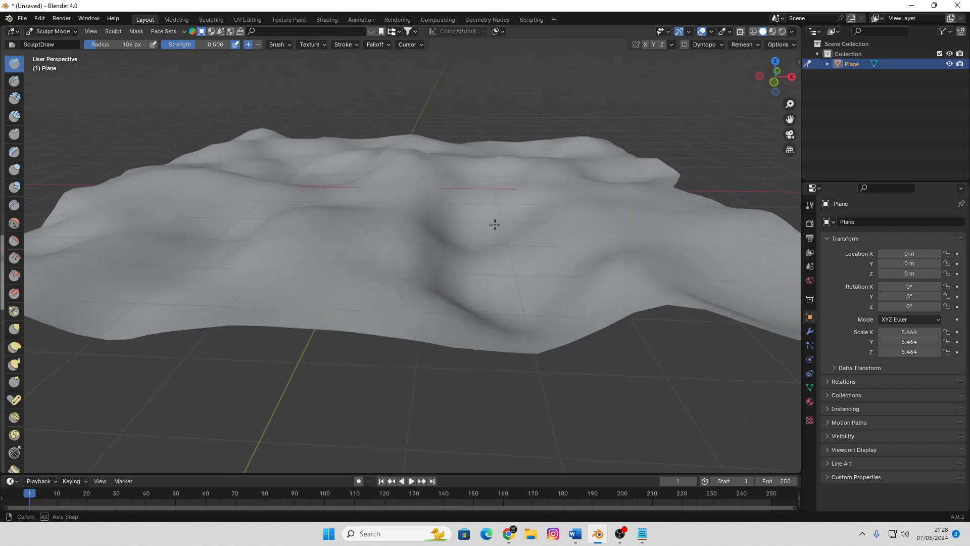
mouse_move(477, 269)
ctrl+mouse_down()
mouse_move(480, 242)
mouse_move(466, 257)
ctrl+mouse_up()
middle_drag(464, 260, 446, 271)
mouse_move(474, 213)
ctrl+mouse_down()
mouse_move(487, 178)
mouse_move(515, 191)
ctrl+mouse_up()
middle_drag(515, 190, 402, 251)
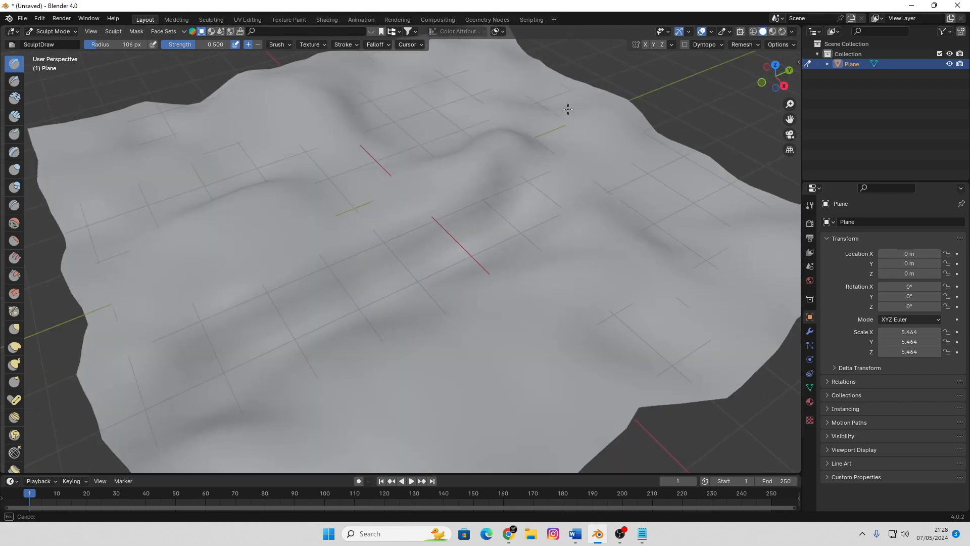
Deepen the channel and continue it through the hill toward the terrain's far edge
middle_drag(530, 190, 520, 255)
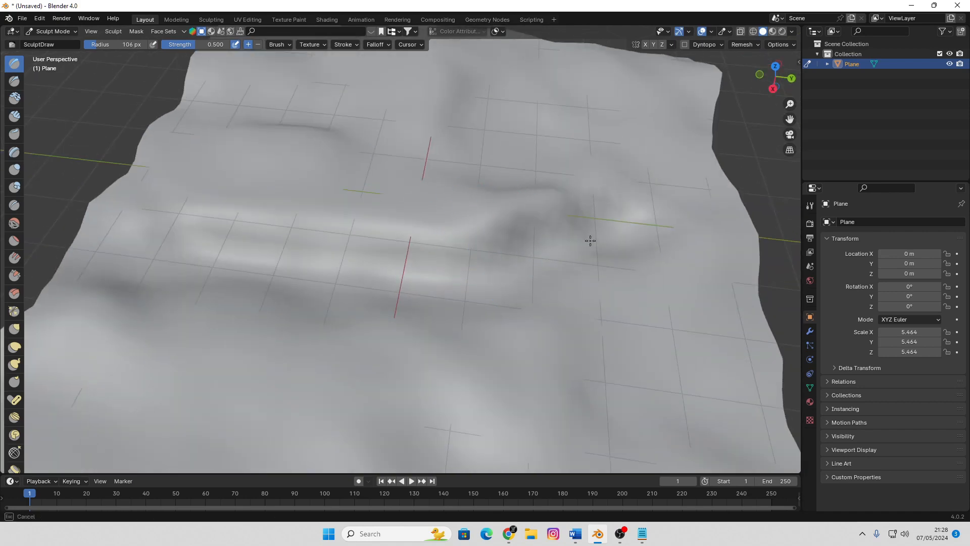
mouse_move(590, 241)
ctrl+mouse_down()
mouse_move(654, 210)
mouse_move(340, 278)
mouse_move(139, 258)
ctrl+mouse_up()
middle_drag(138, 258, 337, 261)
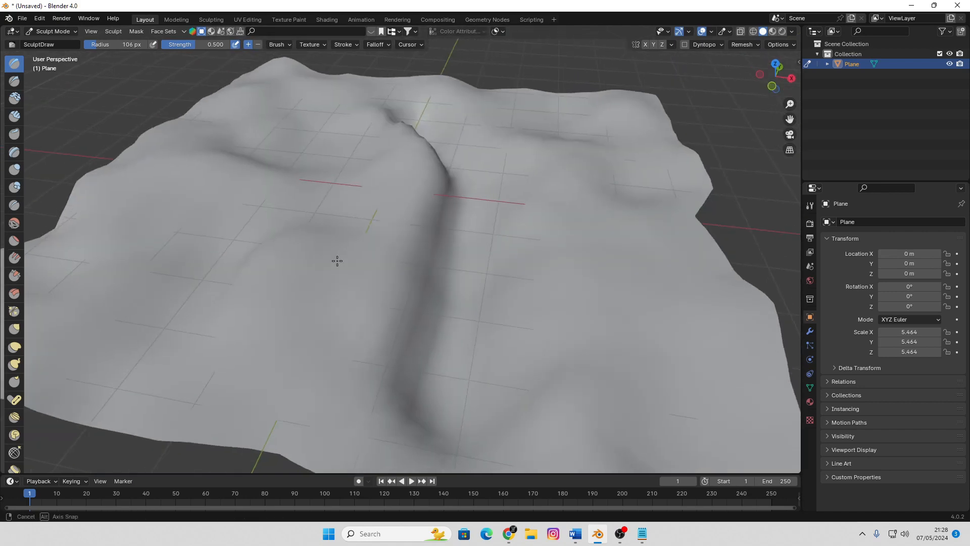
middle_drag(487, 183, 484, 186)
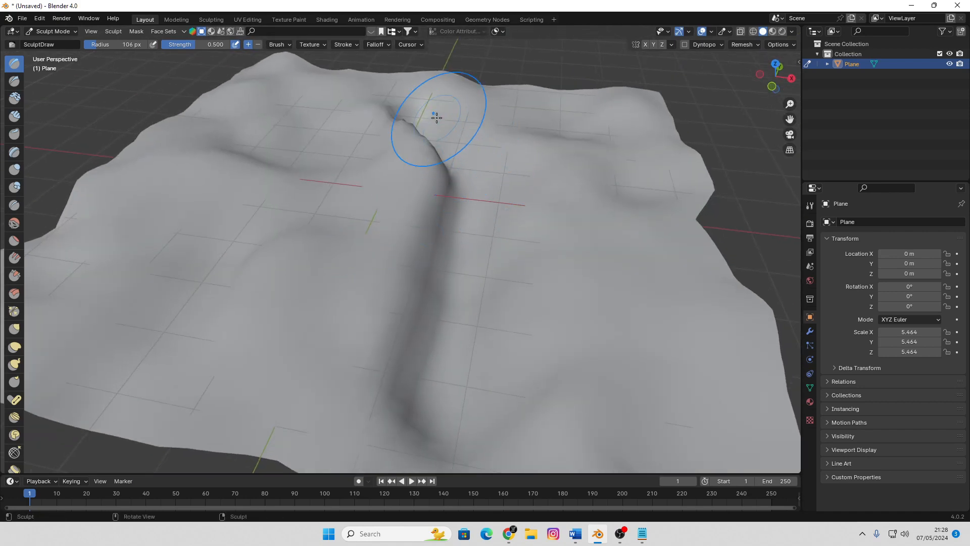
Extend the near end of the channel out to the terrain's front edge with the Draw brush
scroll(494, 238, down, 4)
mouse_move(493, 238)
middle_down()
mouse_move(466, 215)
mouse_move(420, 234)
mouse_move(455, 218)
middle_up()
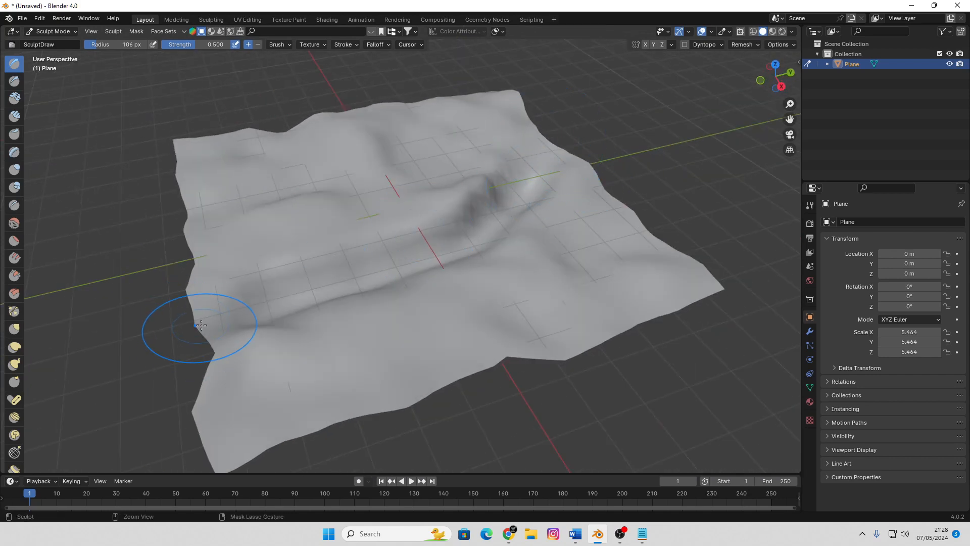
middle_drag(201, 325, 303, 325)
middle_drag(390, 346, 393, 380)
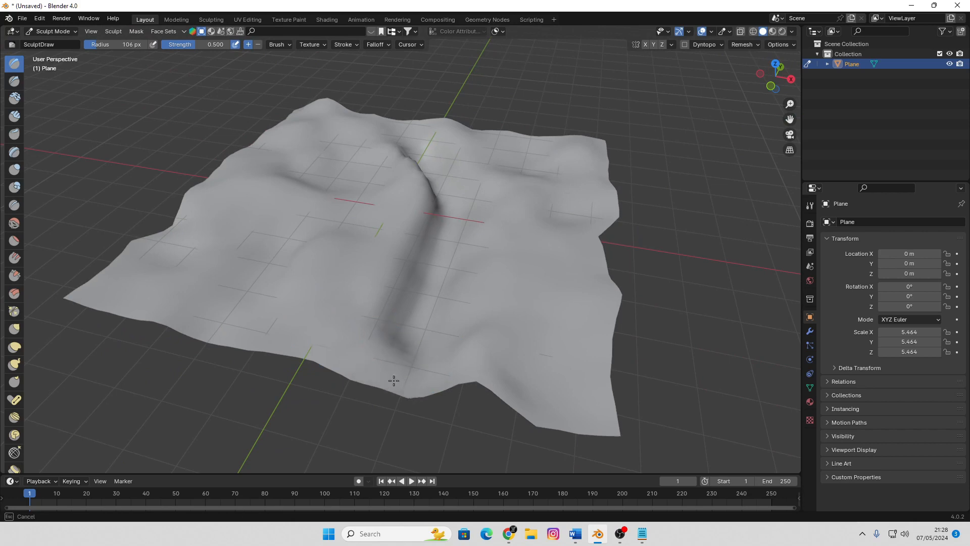
mouse_move(422, 351)
middle_down()
mouse_move(405, 365)
mouse_move(394, 354)
mouse_move(450, 318)
mouse_move(373, 329)
mouse_move(395, 300)
mouse_move(318, 232)
mouse_move(482, 270)
middle_up()
scroll(395, 300, up, 1)
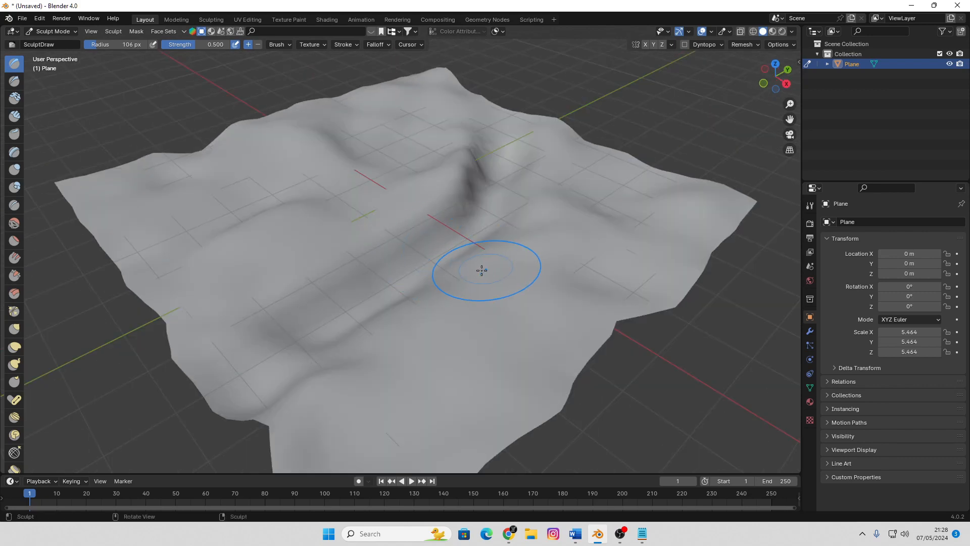
Leave sculpting and return the terrain to Object Mode
click(52, 31)
click(62, 41)
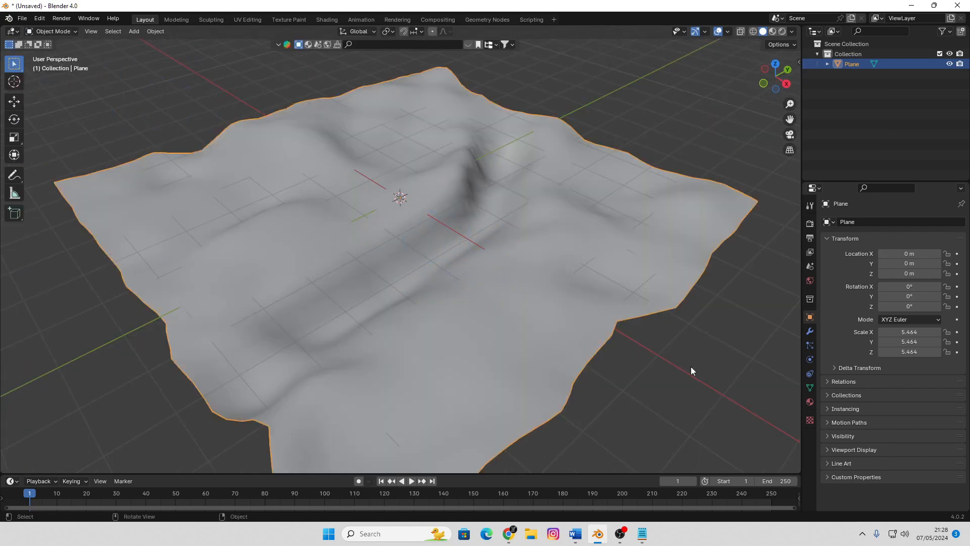
scroll(500, 255, down, 3)
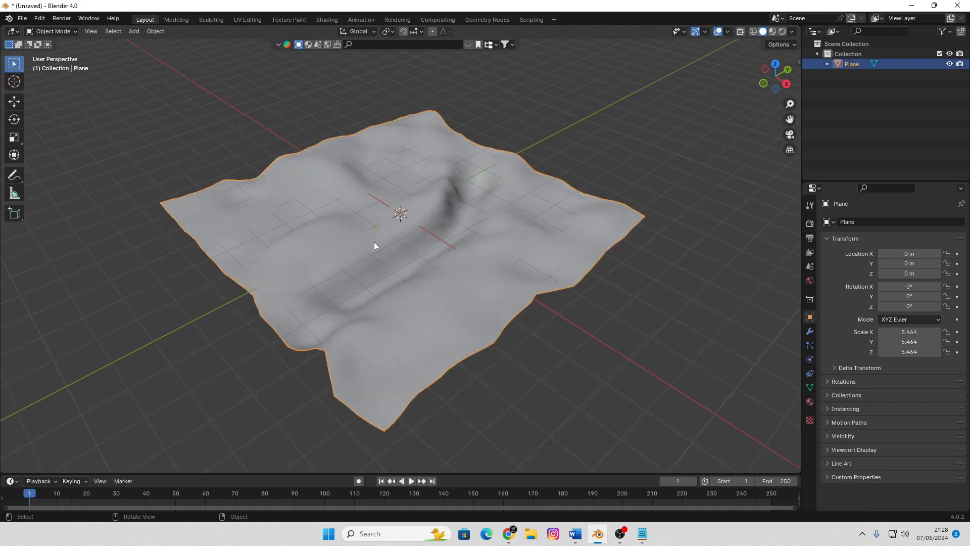
scroll(400, 245, up, 2)
middle_drag(396, 242, 433, 238)
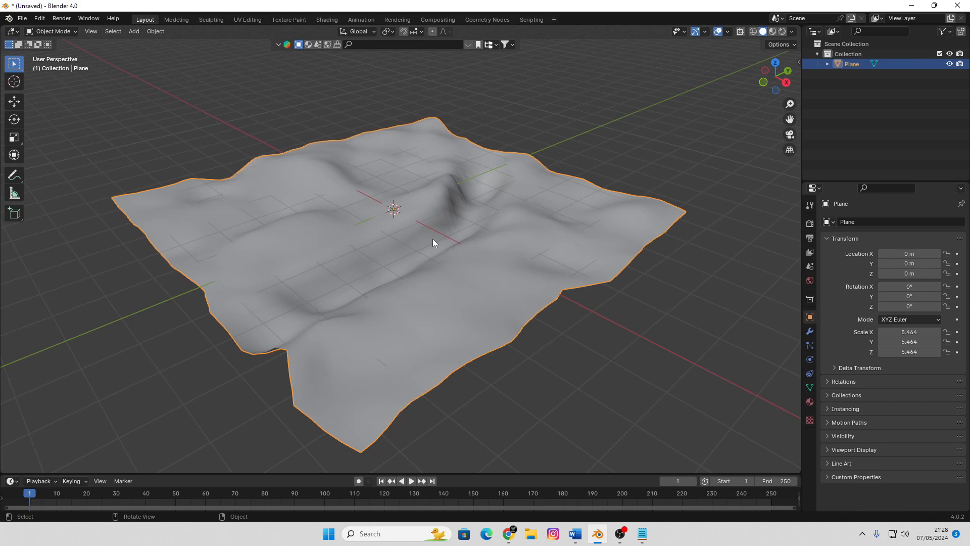
middle_drag(488, 263, 409, 273)
middle_drag(327, 234, 428, 225)
Unwrap the UVs of the entire terrain mesh with the standard Unwrap method in Edit Mode
key(Tab)
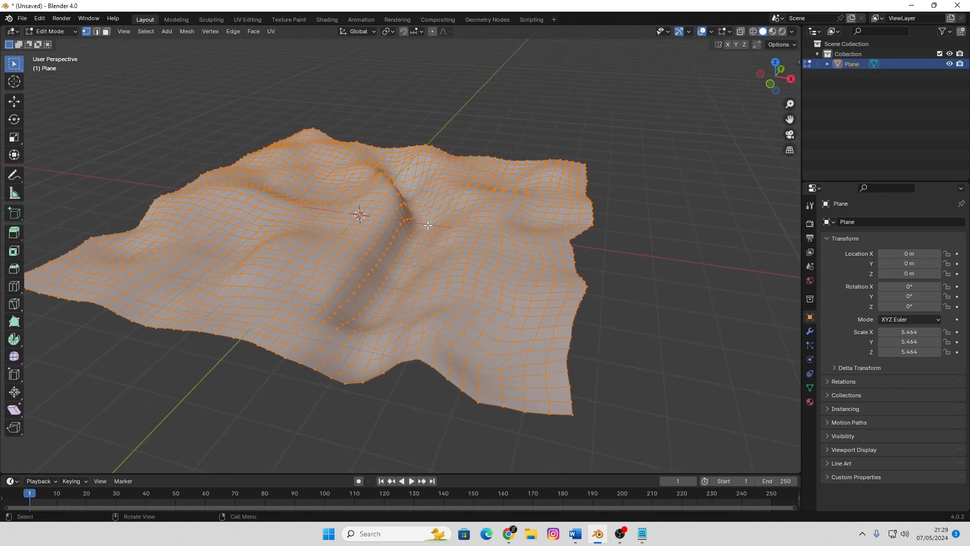
key(u)
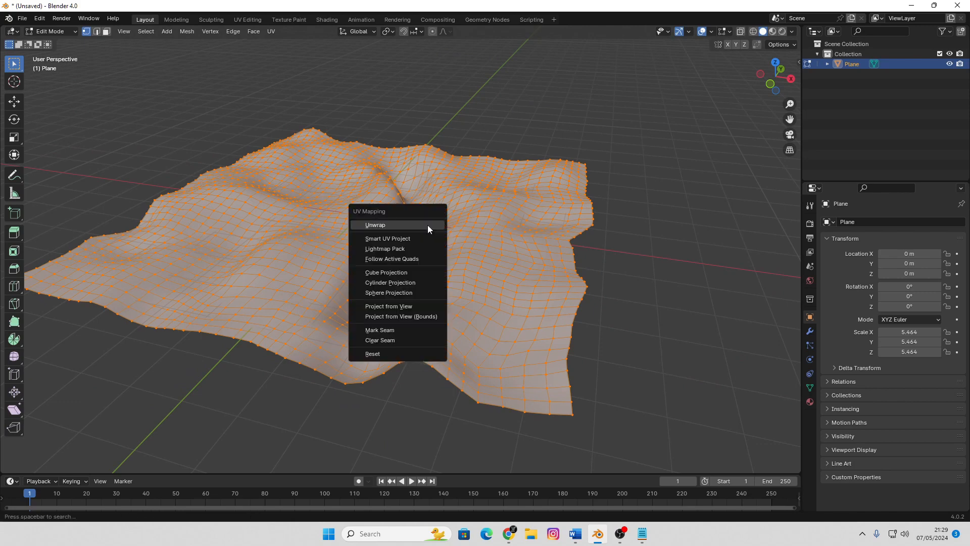
click(428, 225)
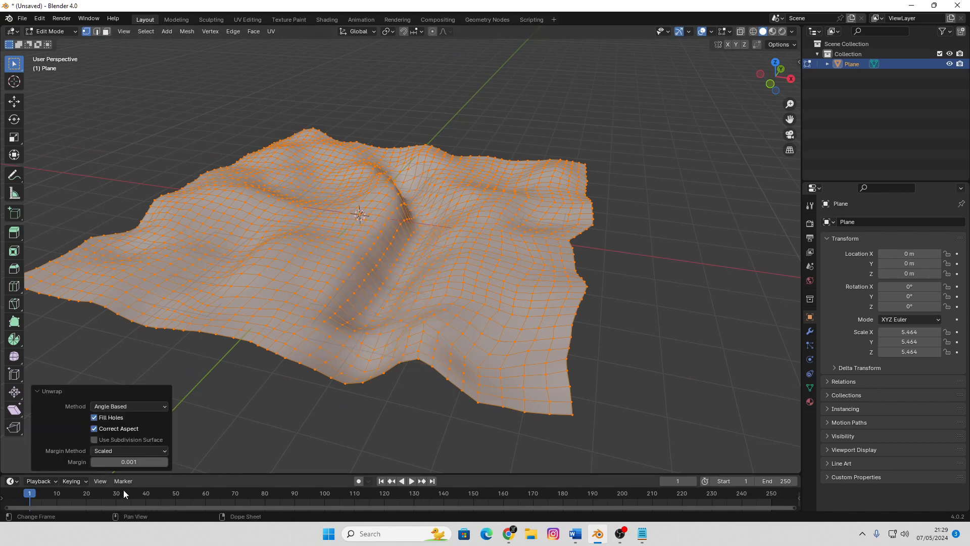
Start a new image in the UV Editing workspace and name it "tanah berumput"
click(249, 21)
scroll(189, 305, up, 4)
scroll(189, 305, down, 2)
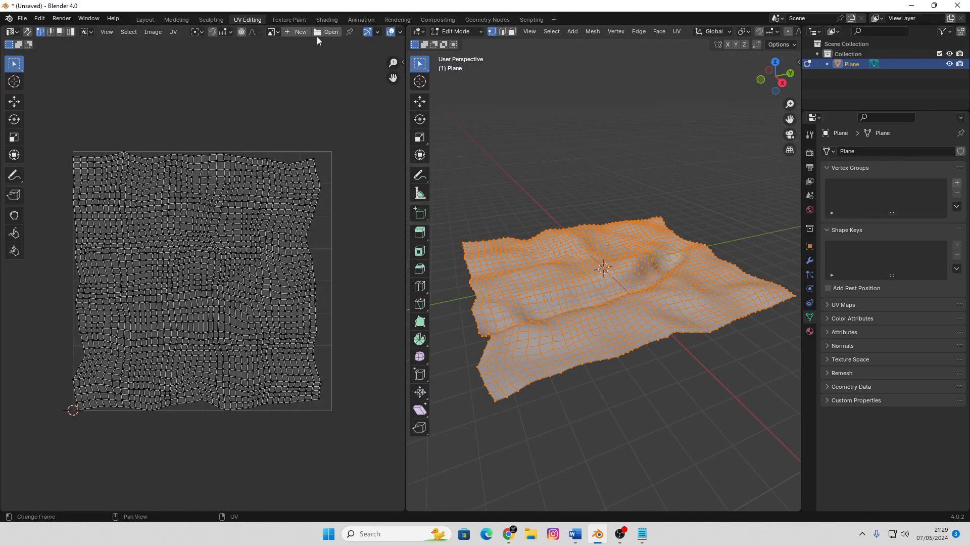
click(301, 36)
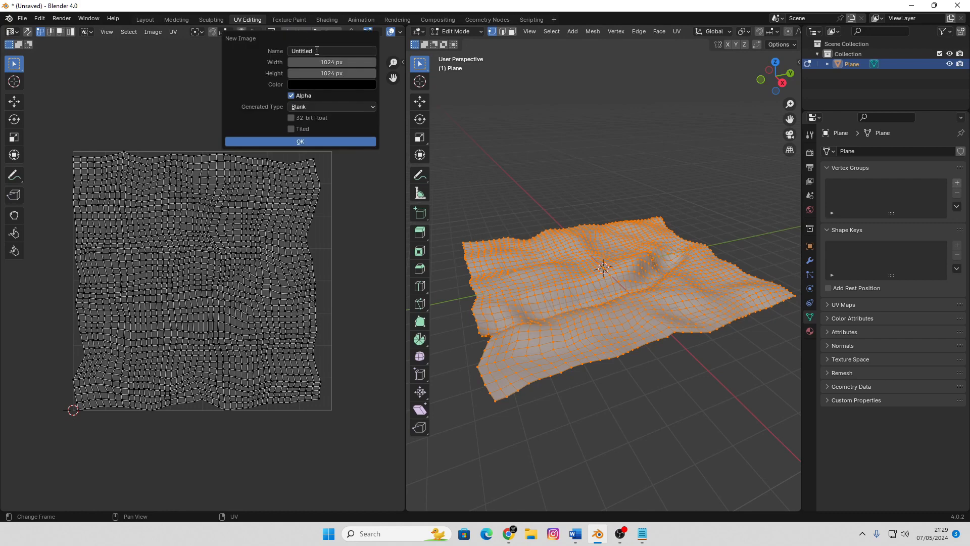
click(309, 51)
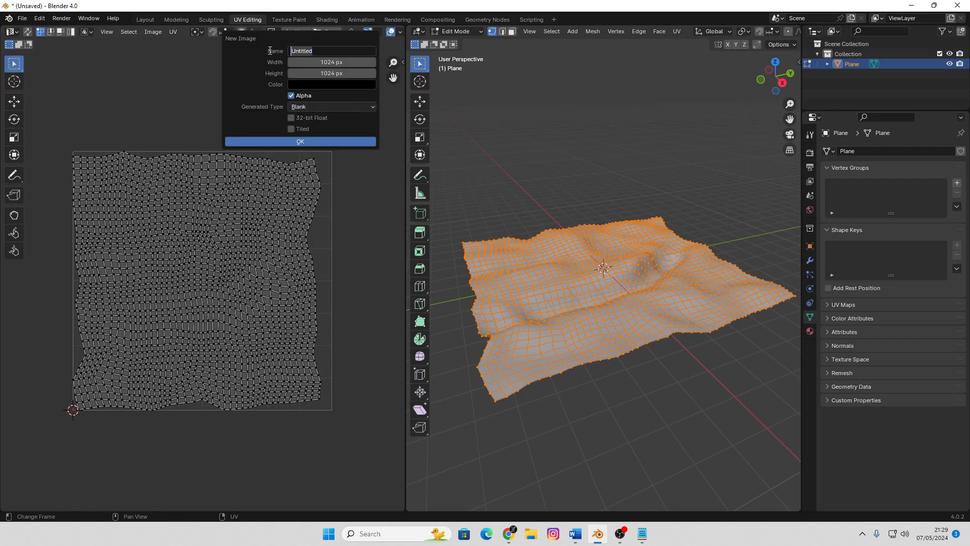
text(tanah berumput)
key(Return)
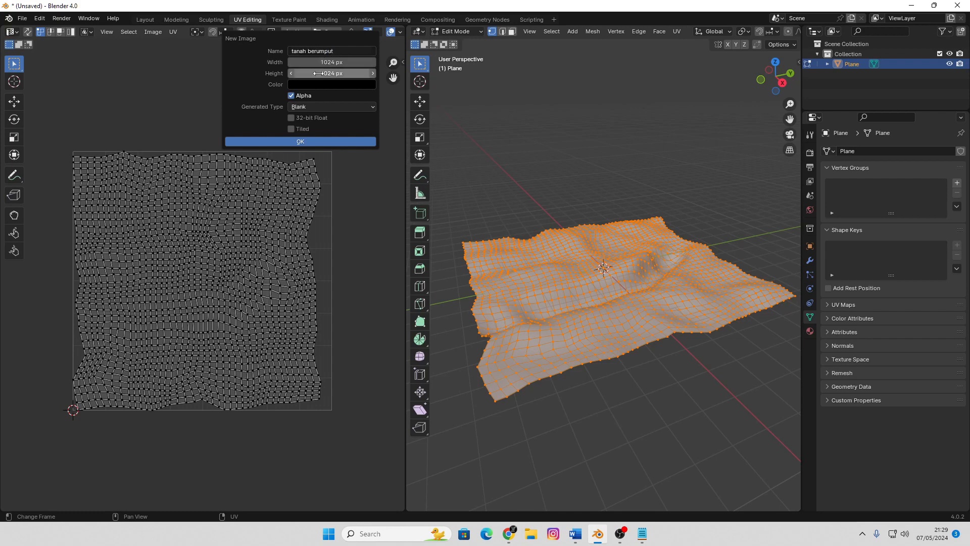
Set the new image's width and height to 4096 px each and create it
click(324, 62)
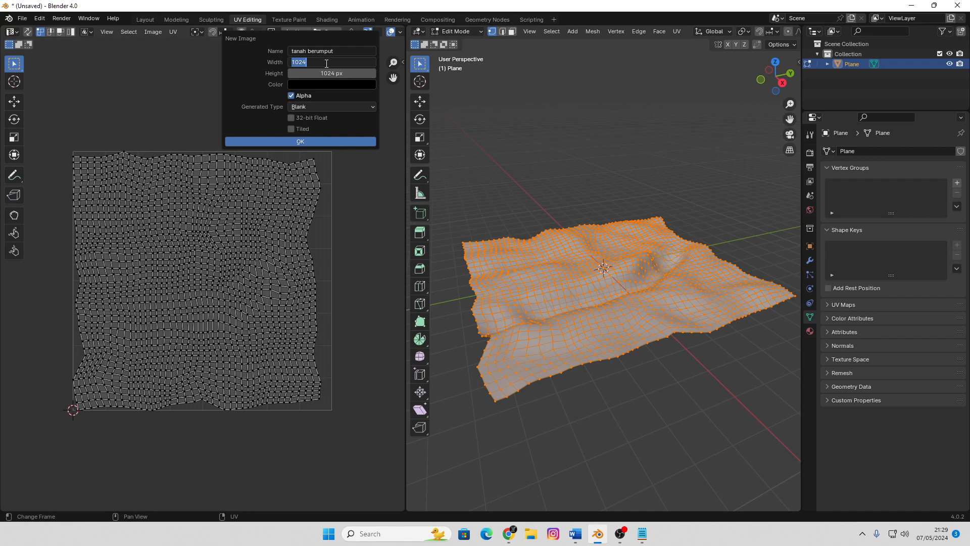
click(326, 62)
drag(324, 62, 259, 62)
click(329, 62)
key(Return)
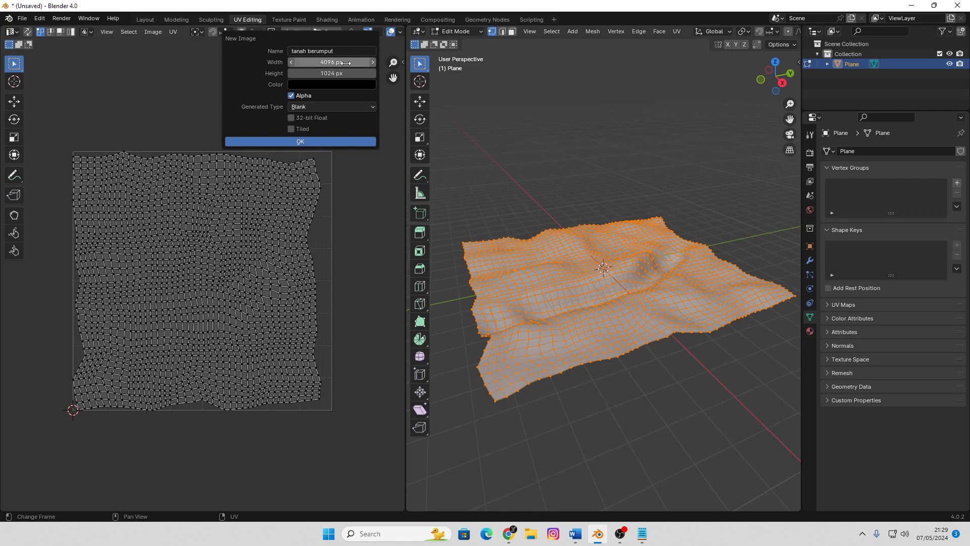
click(339, 72)
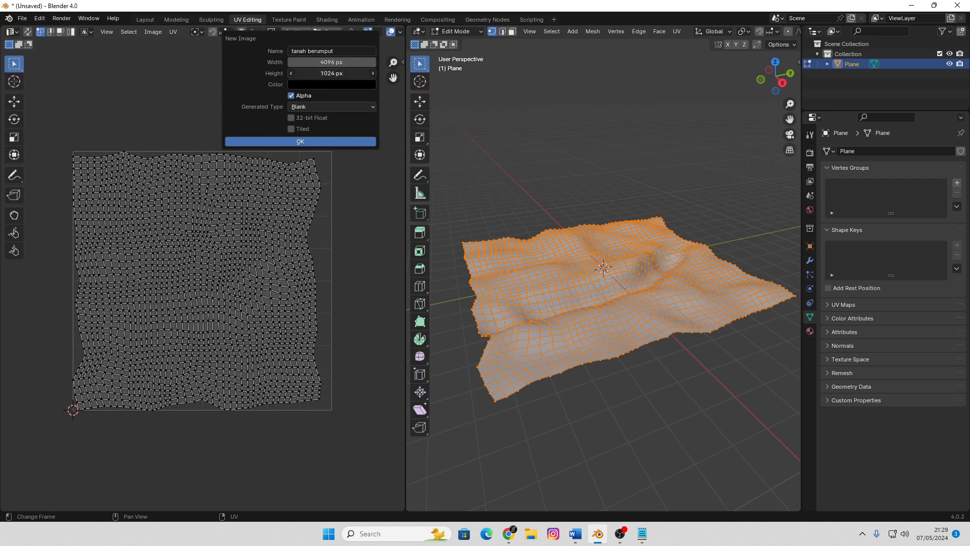
click(339, 71)
text(*4)
key(Return)
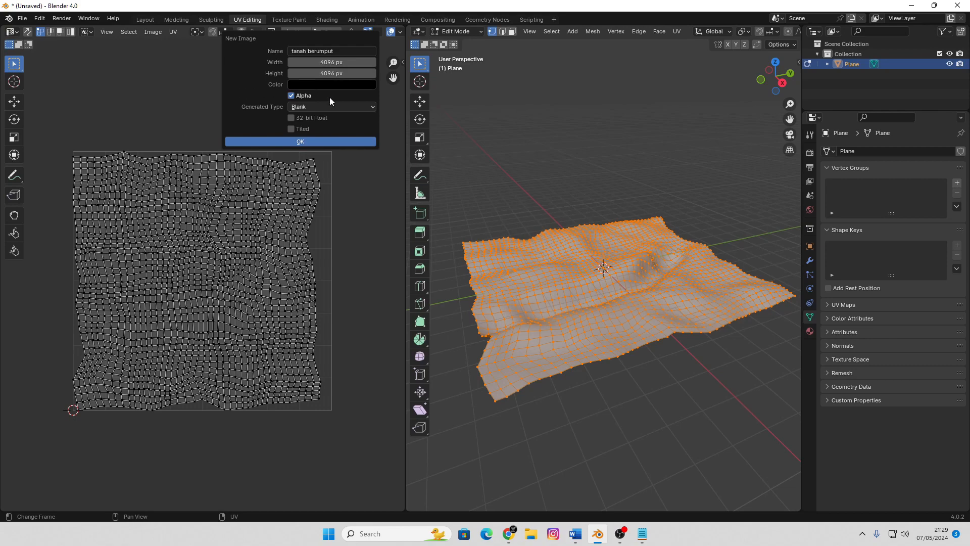
click(330, 141)
Save the blank texture image as tanah berumput.png in the Documents folder
scroll(235, 207, down, 13)
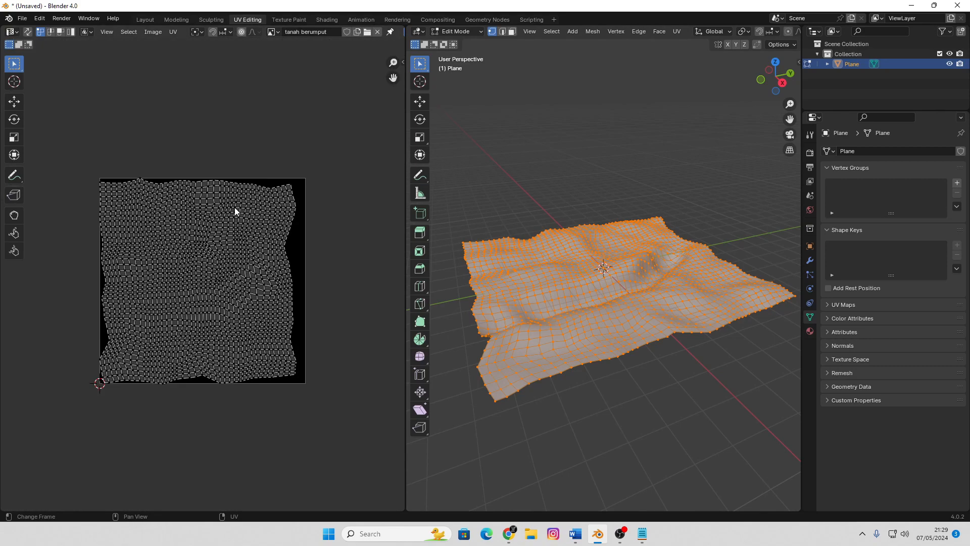
scroll(235, 207, up, 1)
middle_drag(234, 210, 265, 208)
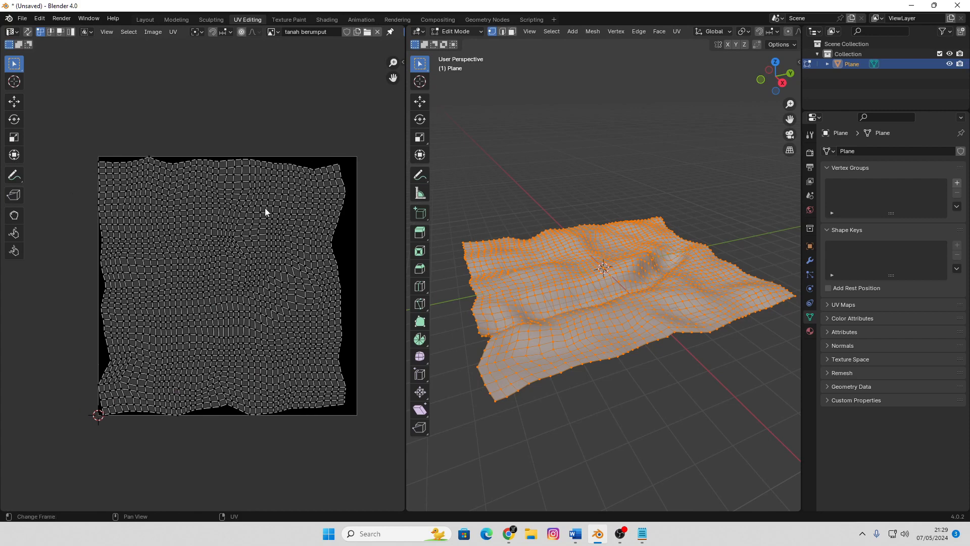
middle_drag(580, 233, 590, 238)
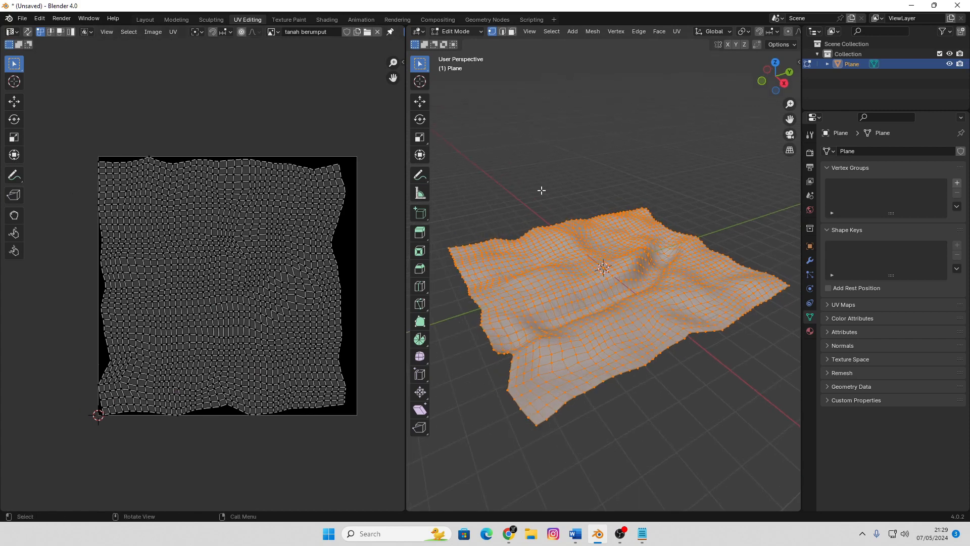
click(154, 32)
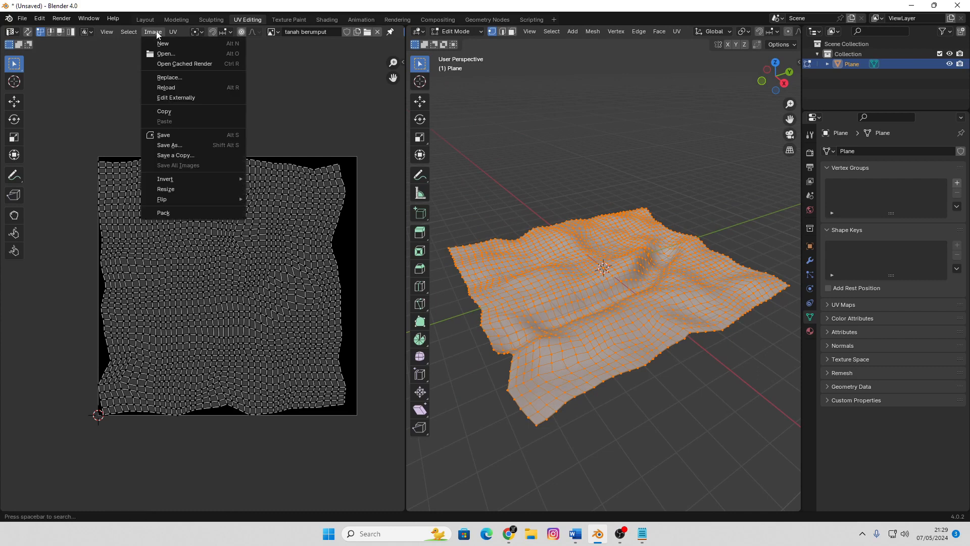
click(183, 146)
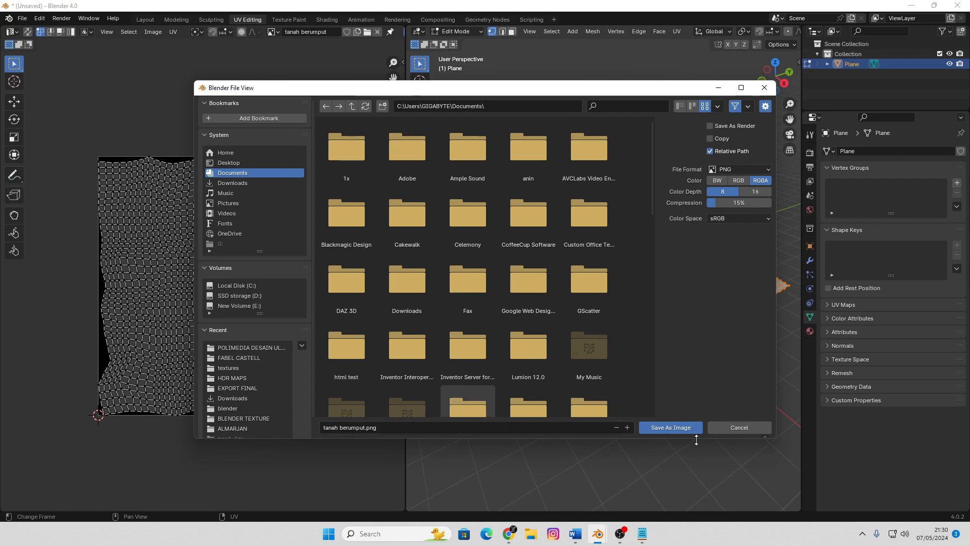
click(687, 429)
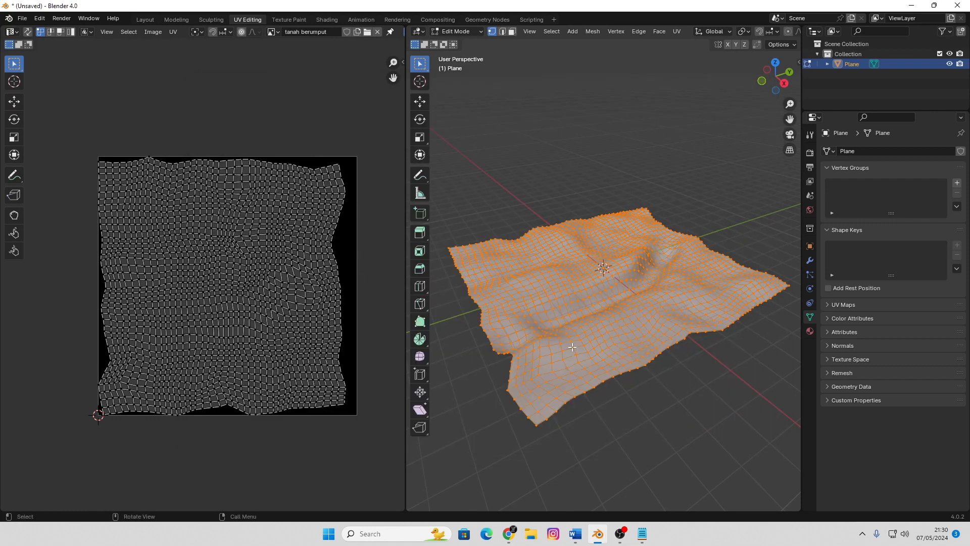
Return the terrain to Object Mode and create a new material for it in the Shading workspace
key(Tab)
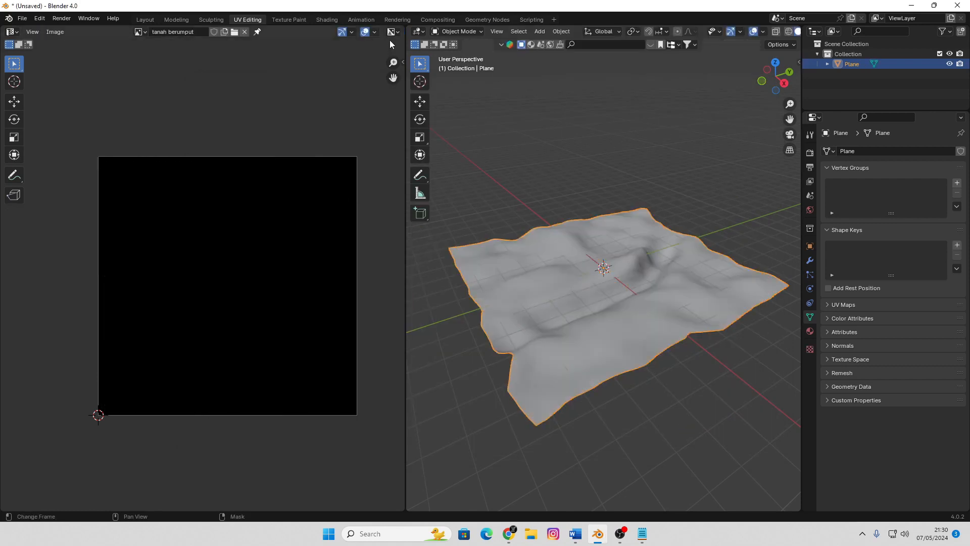
click(327, 20)
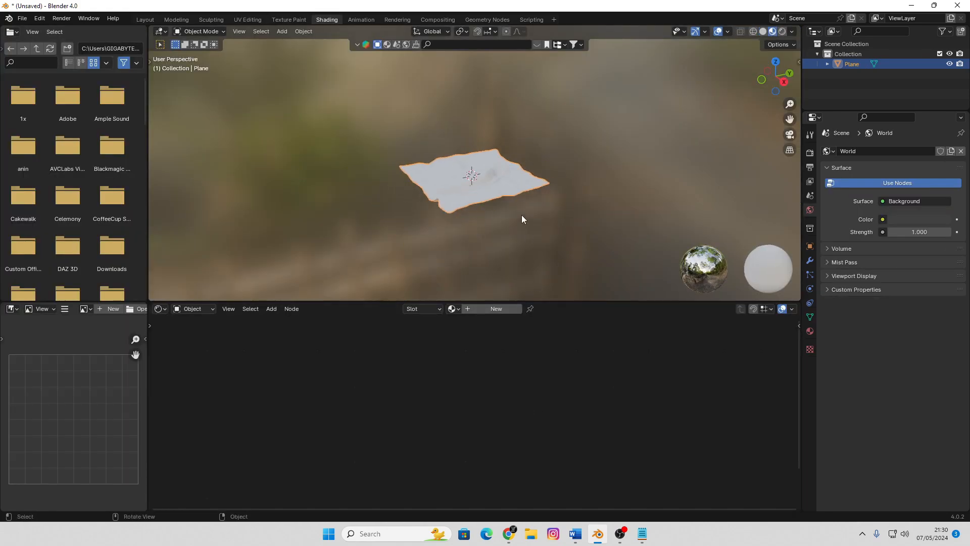
click(488, 309)
middle_drag(539, 402, 635, 458)
scroll(456, 425, up, 2)
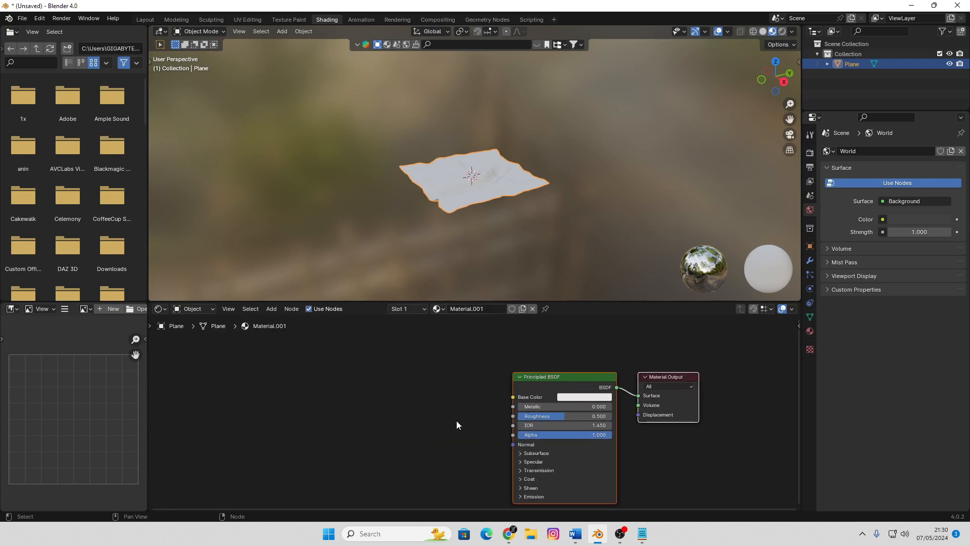
Add an Image Texture node beside the Principled BSDF and assign the tanah berumput image to it
key(shift+a)
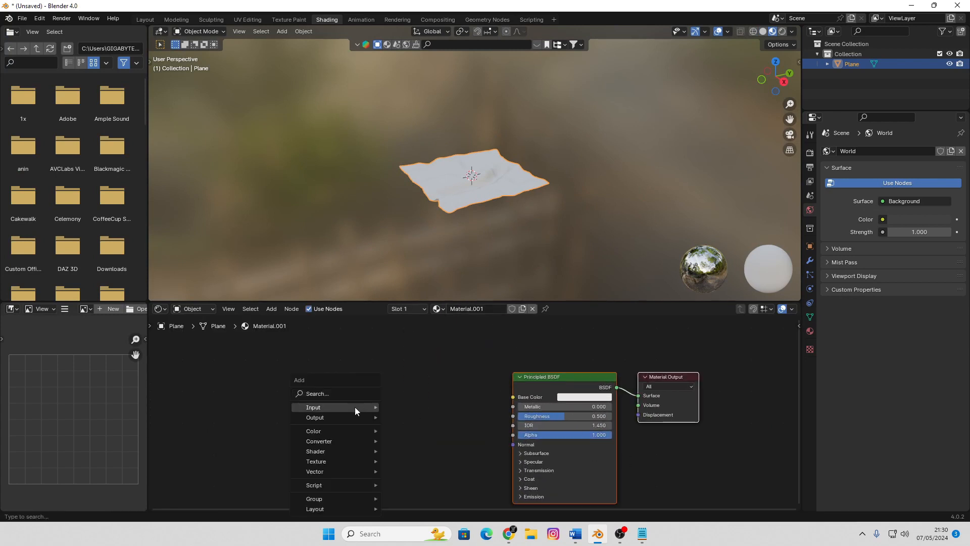
mouse_move(331, 462)
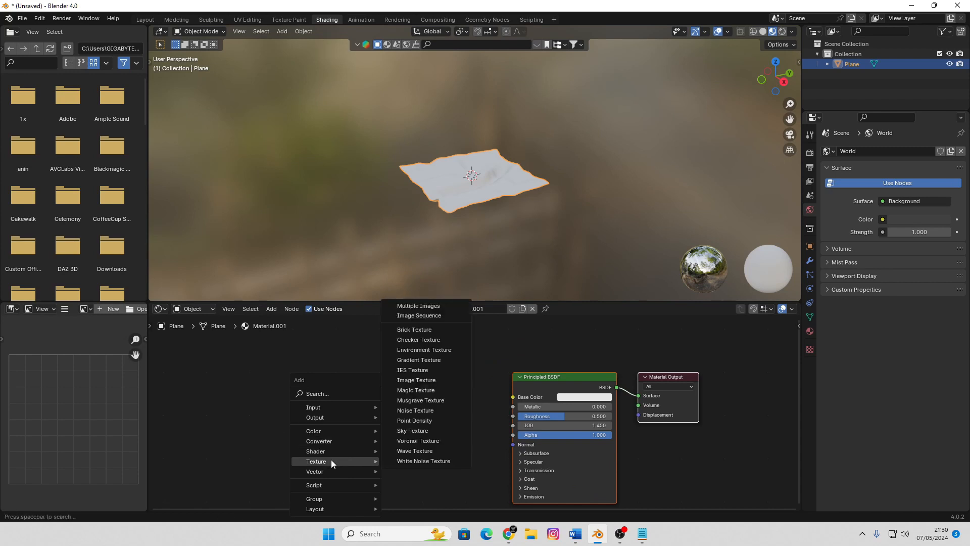
click(416, 380)
click(359, 395)
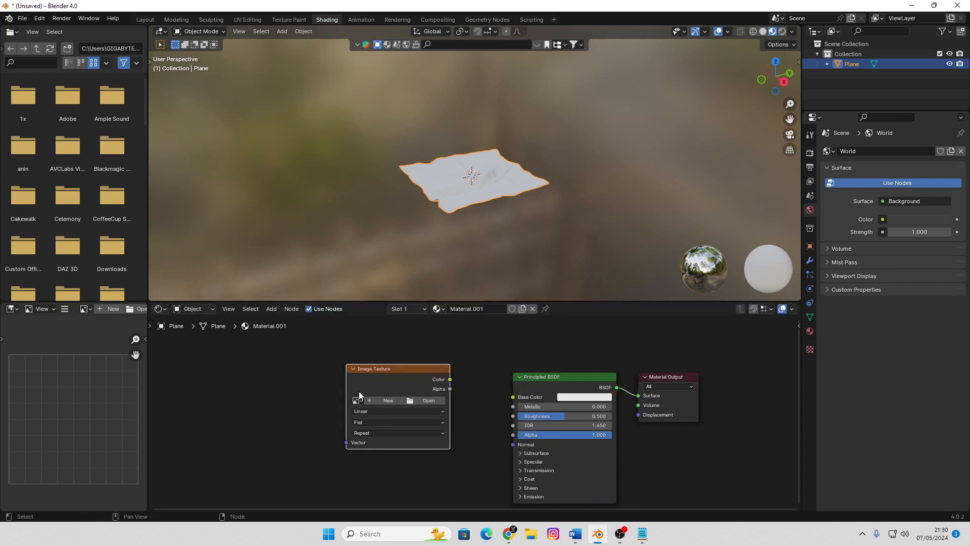
click(357, 401)
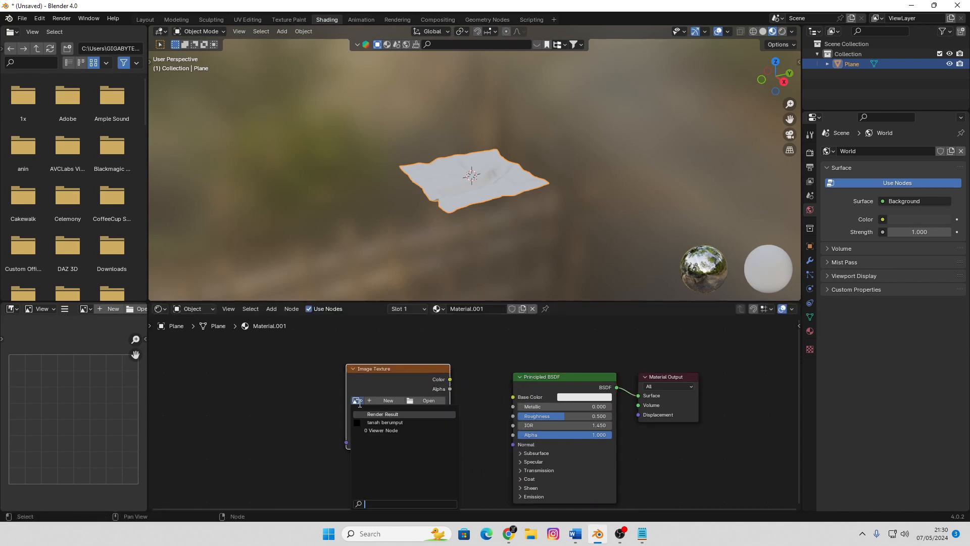
click(384, 423)
Connect the image texture's Color output to the Principled BSDF's Base Color and move the texture node farther from the shader
drag(451, 380, 513, 397)
middle_drag(511, 276, 456, 188)
scroll(488, 207, up, 4)
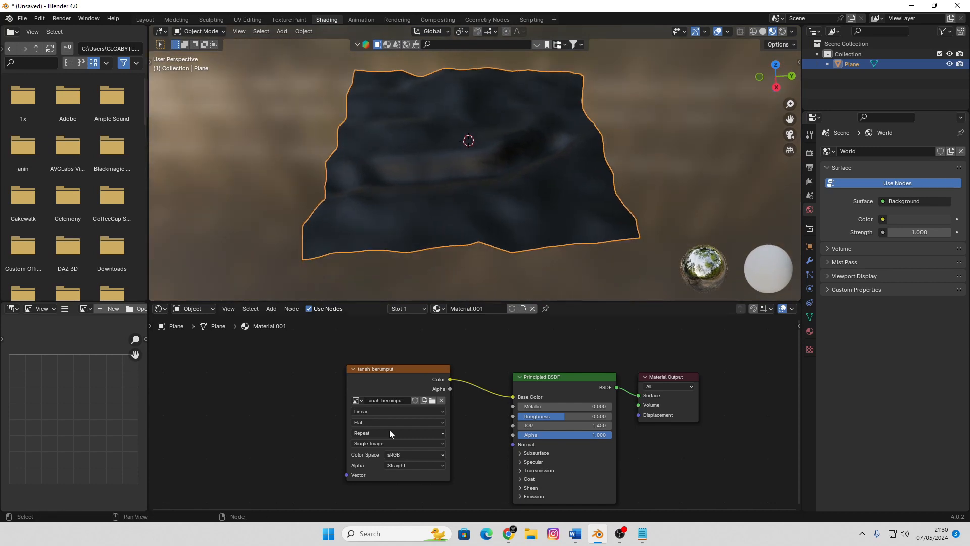
drag(413, 373, 336, 377)
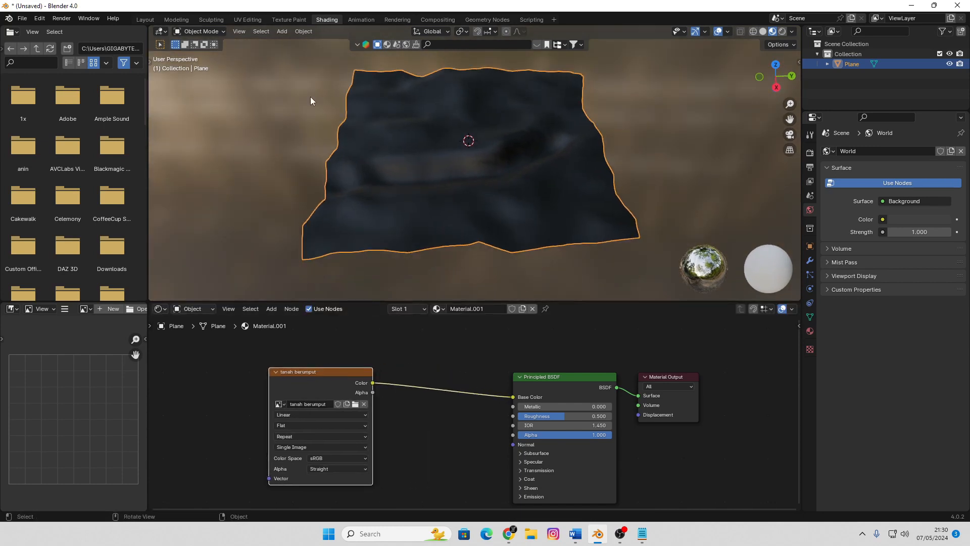
Put the terrain into Texture Paint mode and switch to the Texture Paint workspace
click(201, 31)
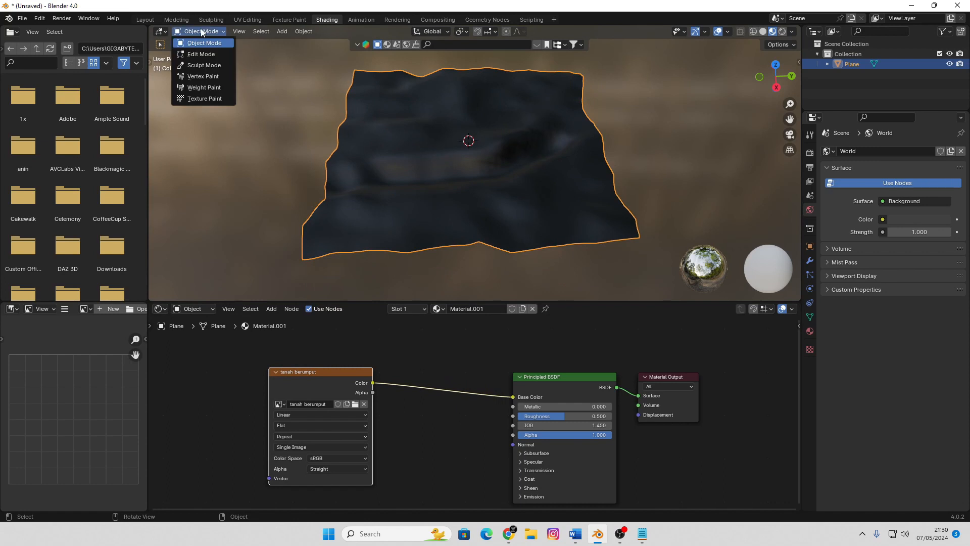
click(208, 98)
middle_drag(477, 191, 466, 219)
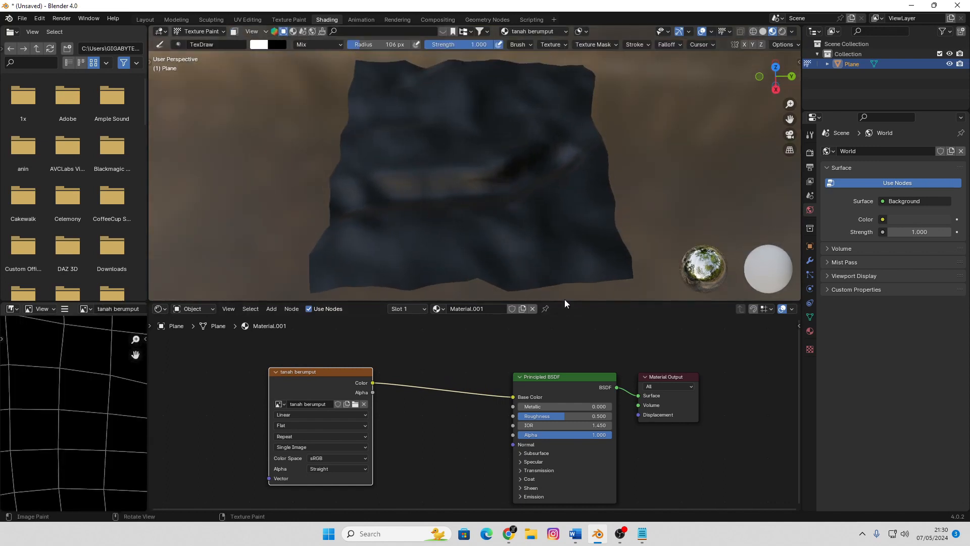
drag(565, 301, 565, 334)
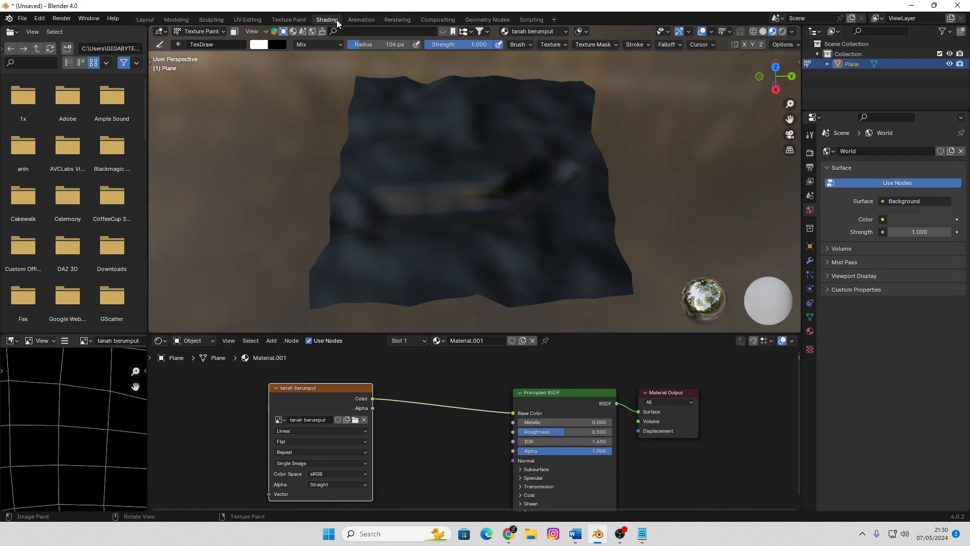
click(295, 19)
Reduce the brush radius to 54 px and paint a winding white stroke across the middle of the terrain
scroll(557, 276, up, 5)
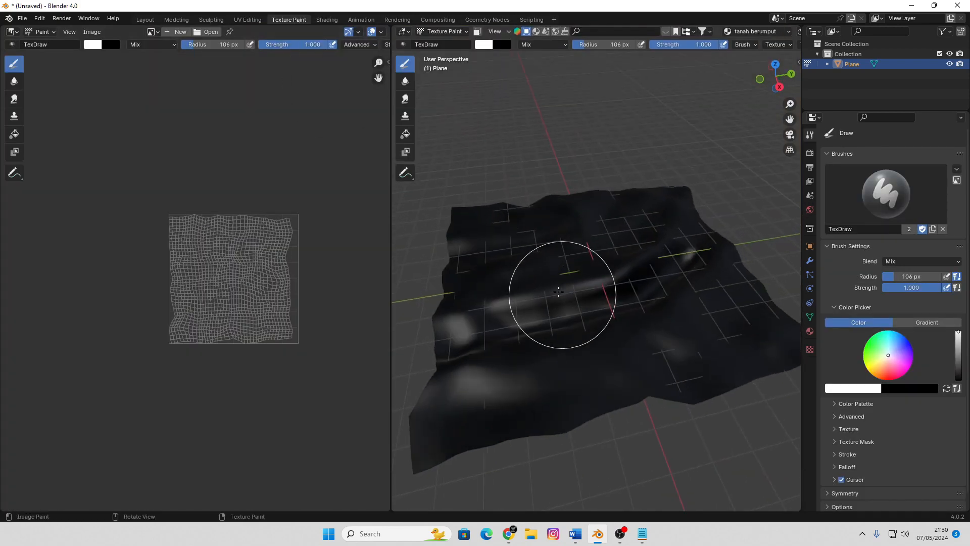
scroll(557, 275, down, 4)
key(f)
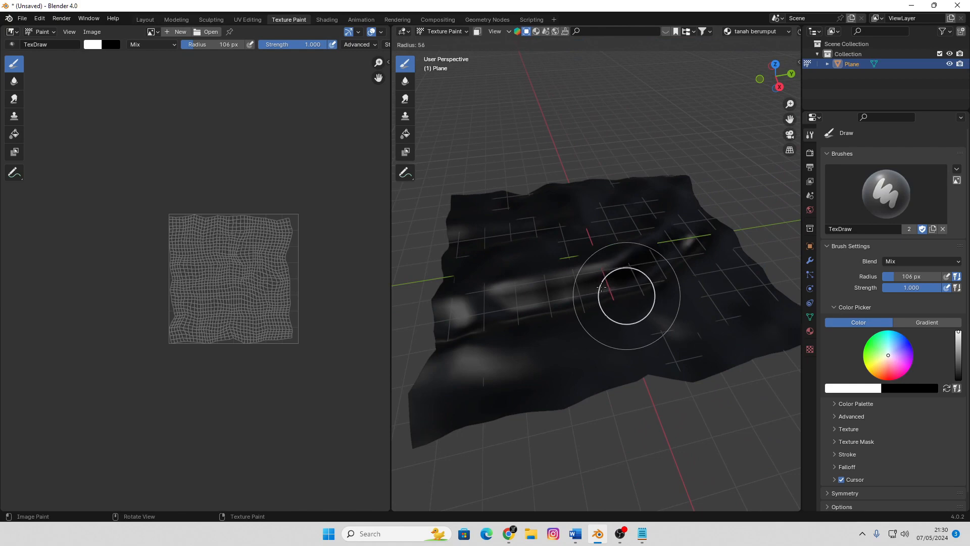
click(578, 322)
mouse_move(578, 321)
mouse_down()
mouse_move(514, 308)
mouse_move(581, 303)
mouse_move(590, 247)
mouse_up()
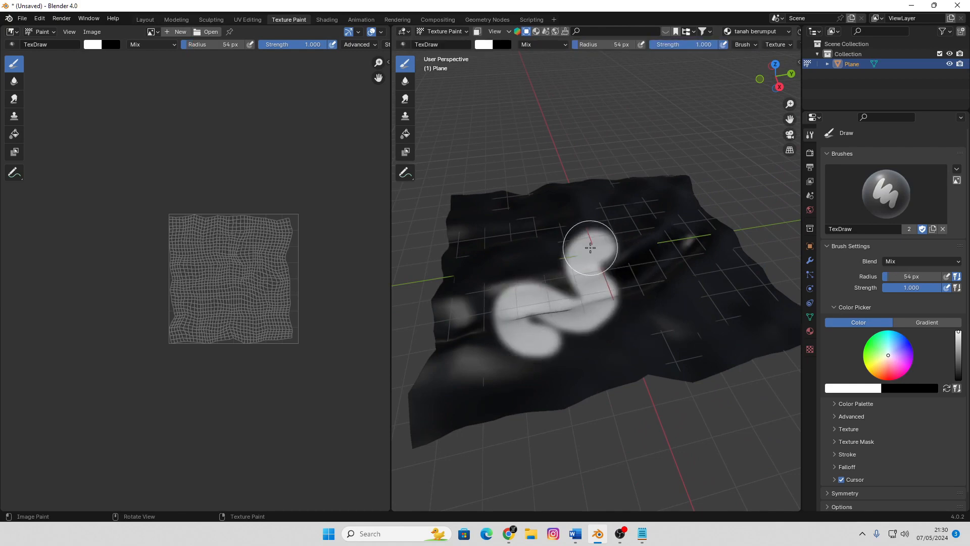
Widen the 3D viewport and add a new texture to the TexDraw brush
drag(389, 230, 288, 233)
mouse_move(585, 293)
middle_down()
mouse_move(520, 271)
mouse_move(541, 287)
mouse_move(556, 273)
mouse_move(526, 296)
middle_up()
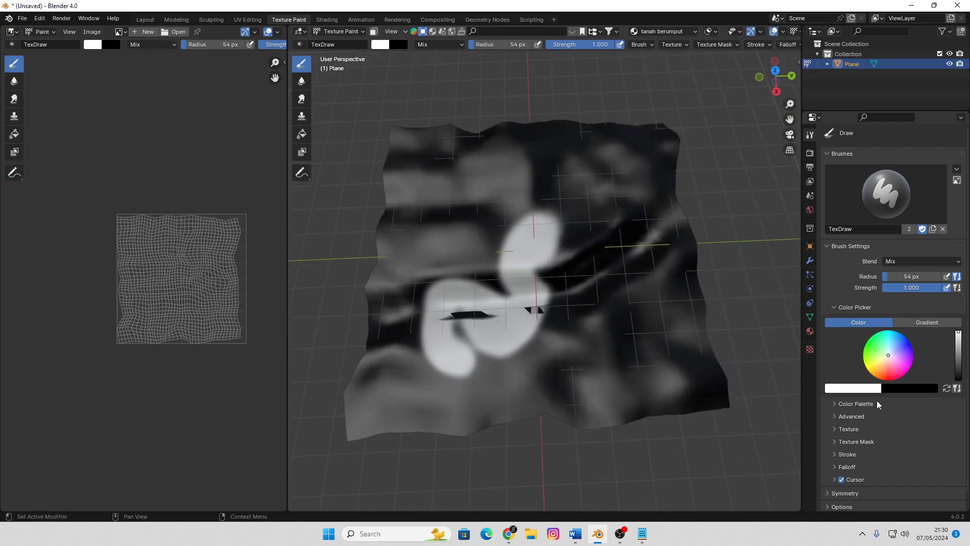
click(833, 428)
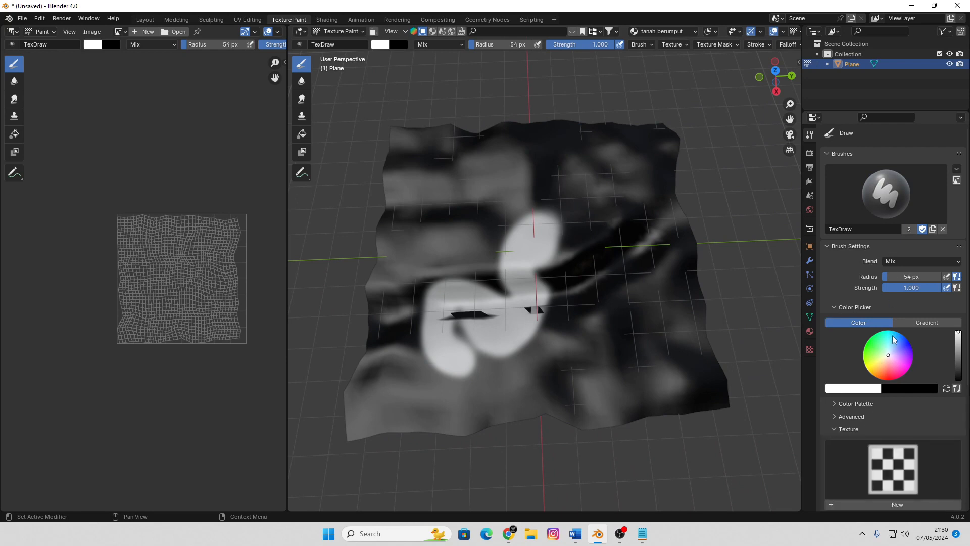
scroll(904, 424, down, 3)
click(909, 440)
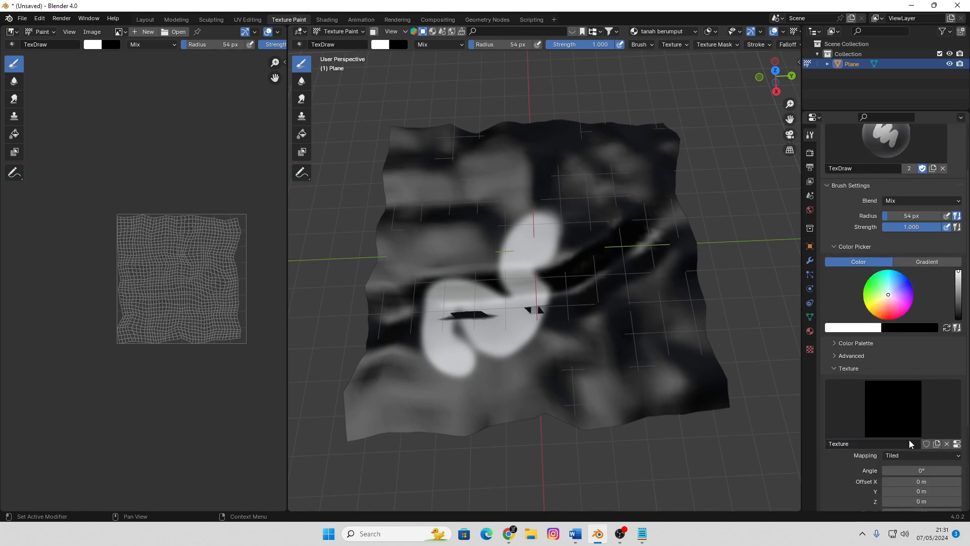
Load the lawn-540x540 webp image from D:\BLENDER TEXTURE into the brush's new texture
click(957, 443)
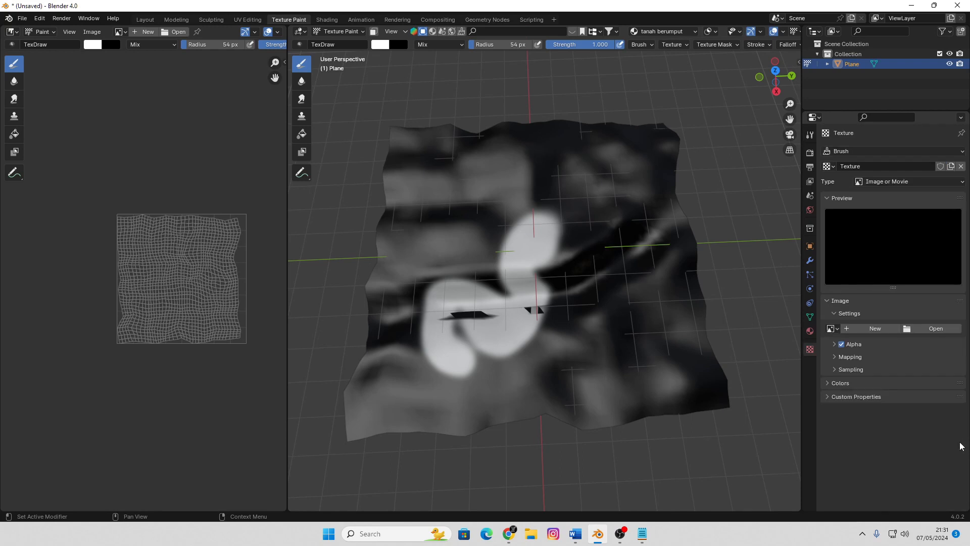
click(936, 328)
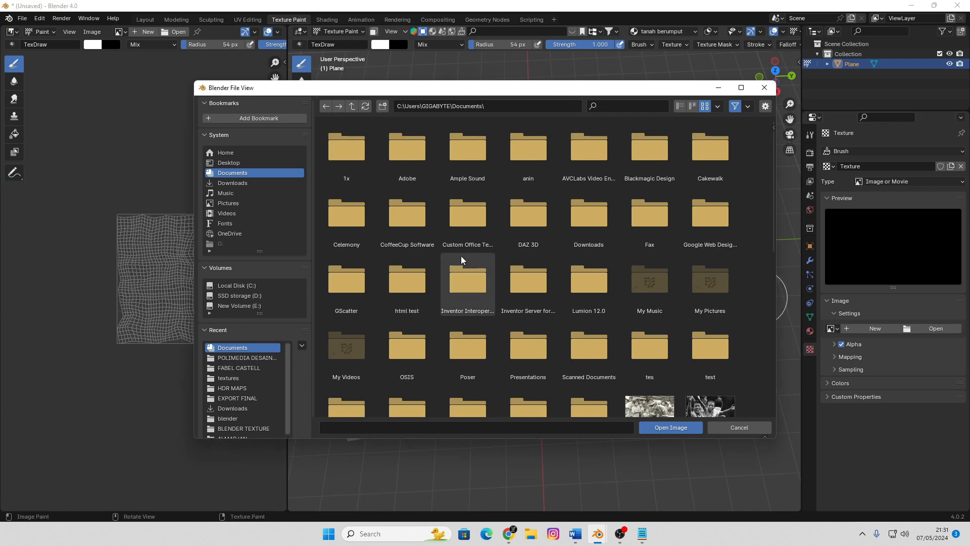
click(263, 296)
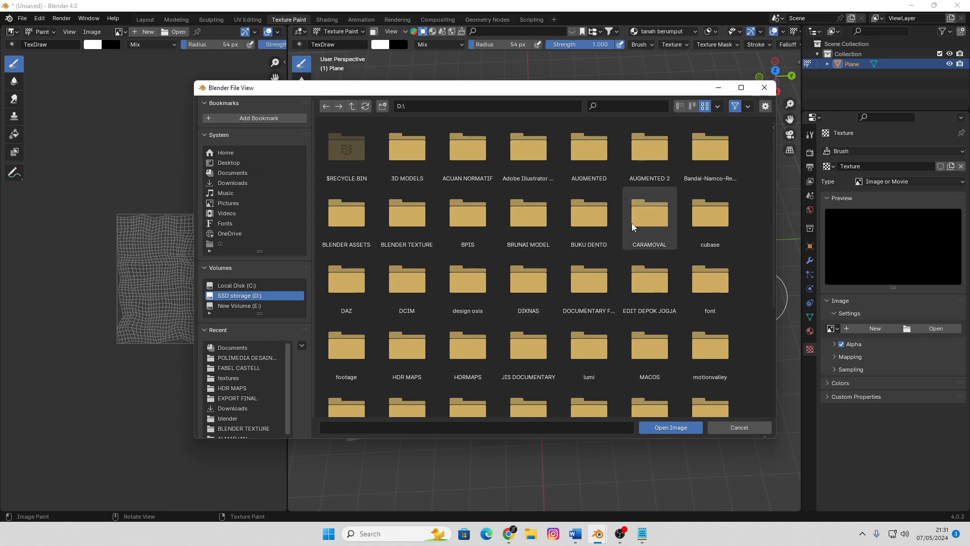
double_click(419, 218)
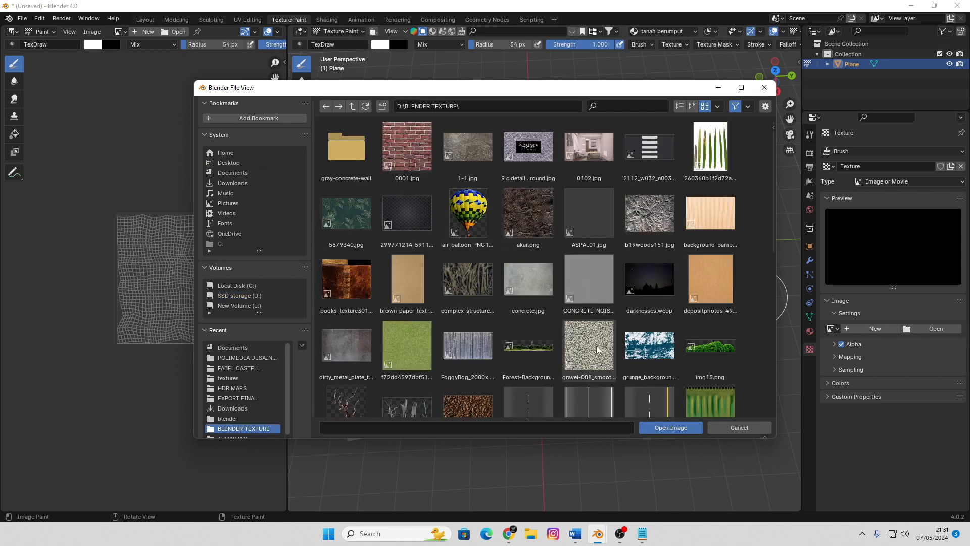
scroll(596, 346, down, 5)
scroll(593, 345, down, 1)
click(586, 275)
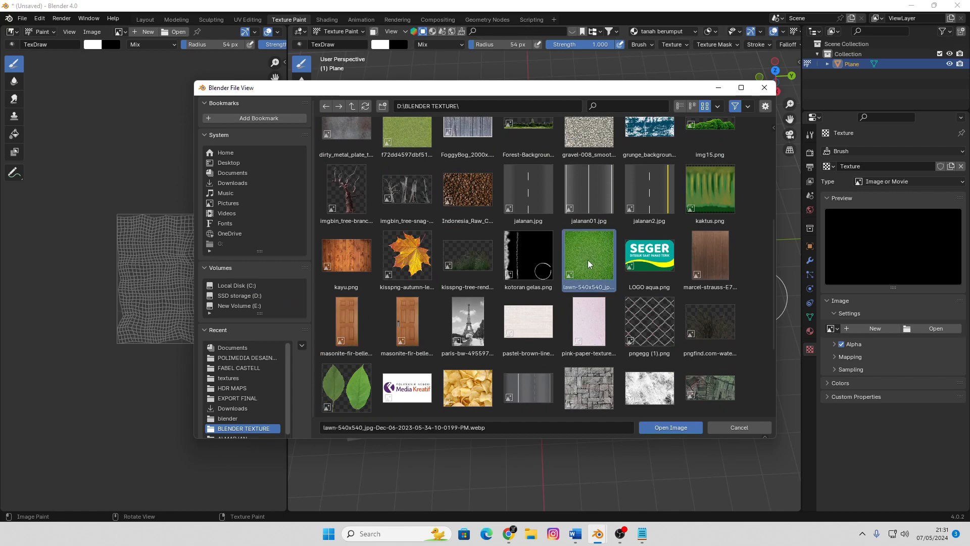
click(672, 428)
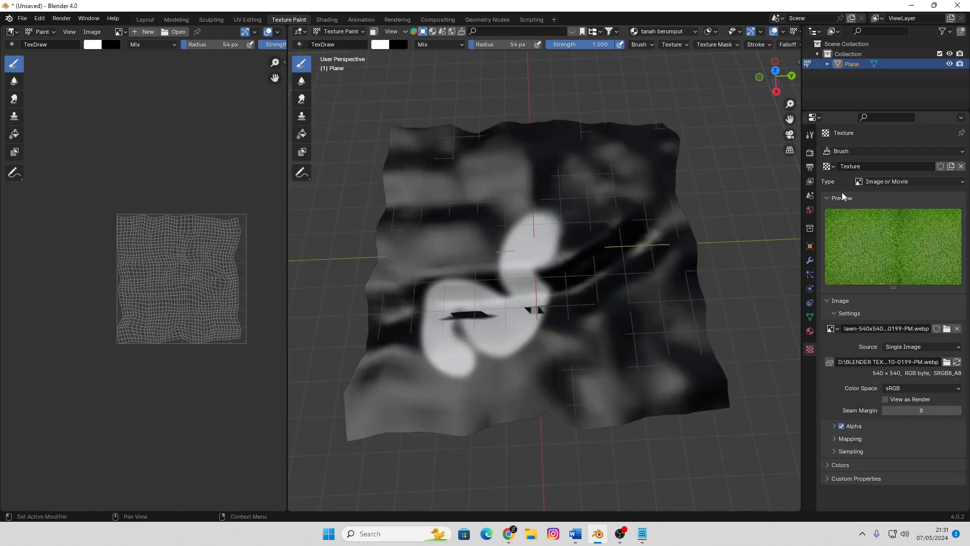
Assign the grass texture to the TexDraw brush and set its mapping to Stencil
click(810, 135)
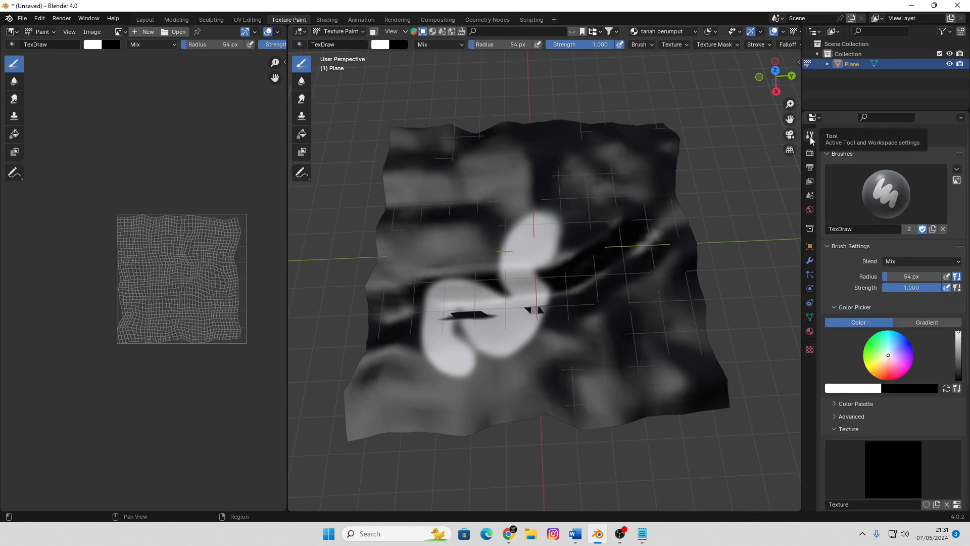
scroll(899, 463, down, 4)
click(889, 381)
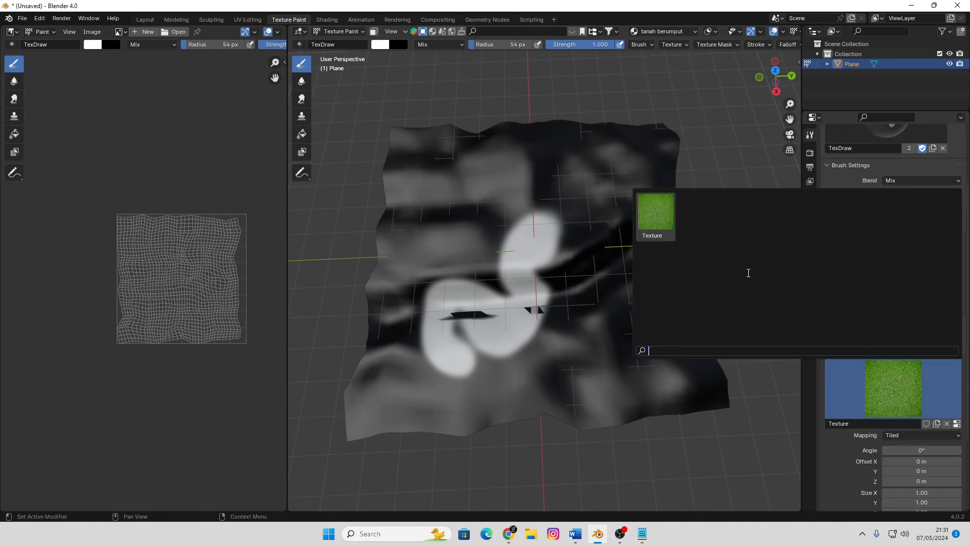
click(666, 214)
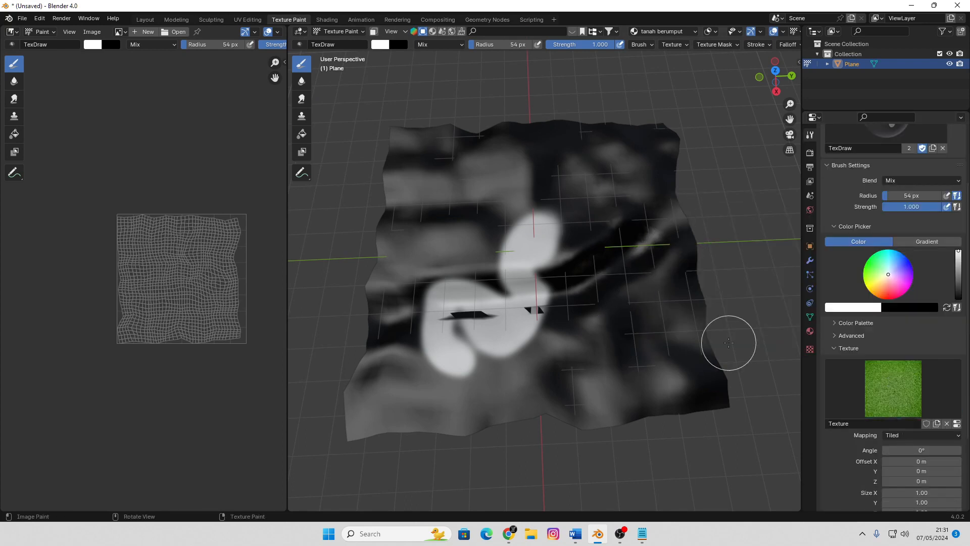
click(904, 434)
click(908, 489)
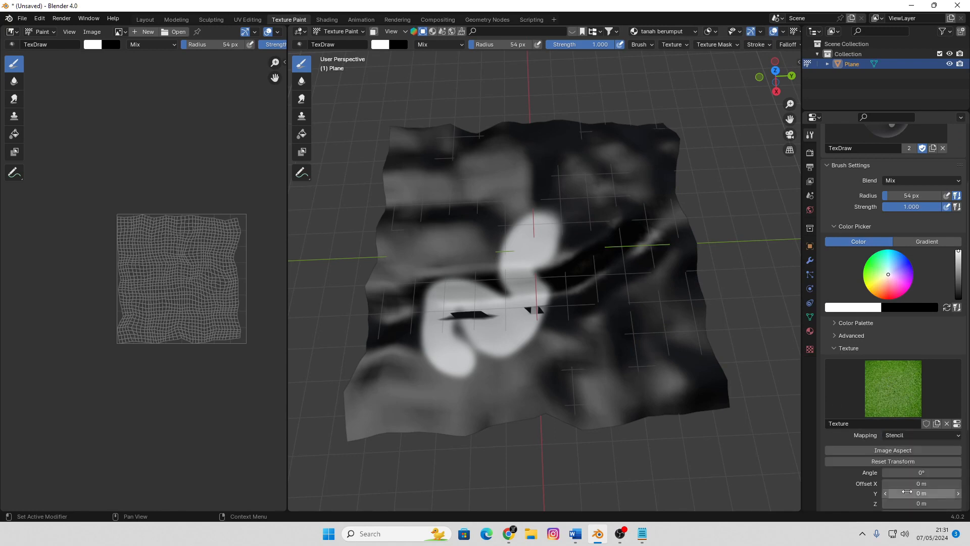
Place the grass stencil over the terrain's right half and paint the area on the near side of the channel
right_drag(486, 356, 598, 273)
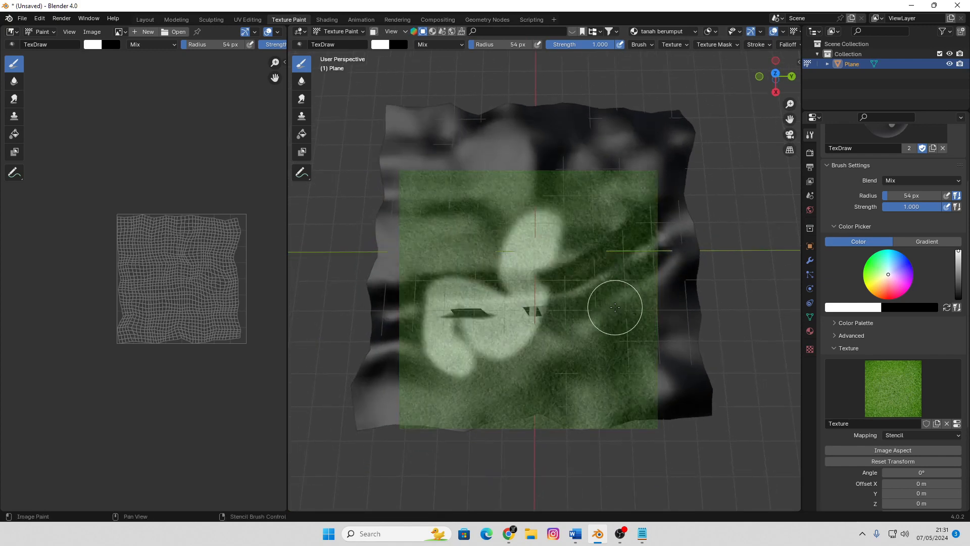
middle_drag(615, 307, 613, 288)
right_drag(576, 299, 650, 277)
mouse_move(650, 278)
mouse_down()
mouse_move(671, 260)
mouse_move(645, 271)
mouse_move(653, 292)
mouse_move(693, 260)
mouse_move(690, 371)
mouse_move(713, 380)
mouse_move(686, 261)
mouse_up()
drag(605, 304, 563, 325)
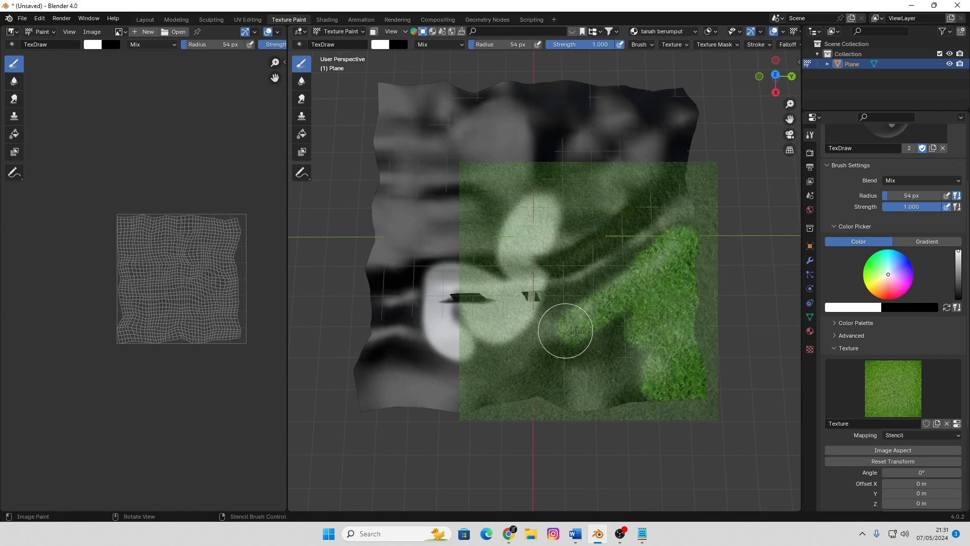
right_drag(563, 325, 563, 364)
mouse_move(562, 363)
mouse_down()
mouse_move(647, 312)
mouse_move(613, 353)
mouse_move(635, 398)
mouse_up()
Shift the grass stencil to the terrain's near left part and paint grass up to the channel's lower edge
right_drag(603, 379, 532, 378)
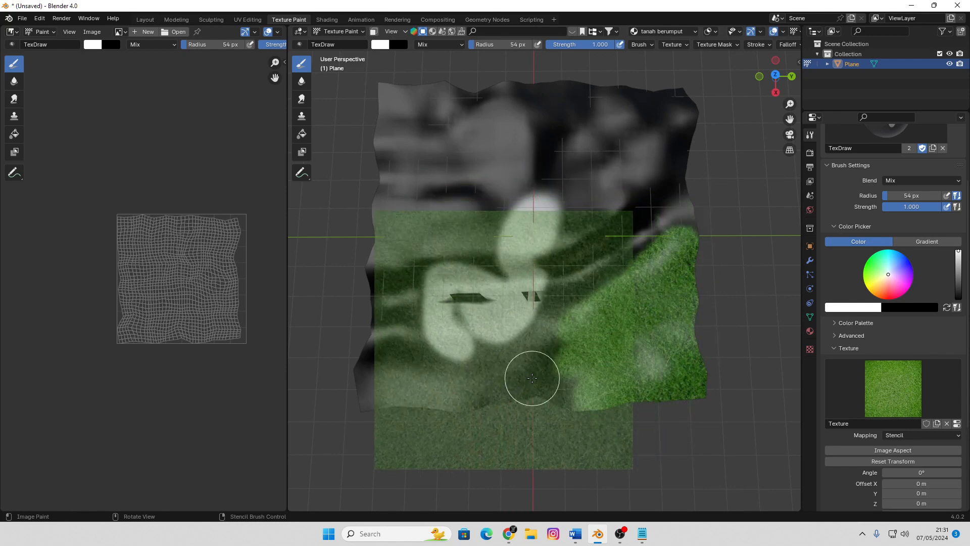
drag(557, 335, 448, 338)
mouse_move(449, 338)
right_down()
mouse_move(439, 354)
mouse_move(442, 335)
right_up()
mouse_move(442, 335)
mouse_down()
mouse_move(383, 340)
mouse_move(362, 399)
mouse_move(414, 354)
mouse_up()
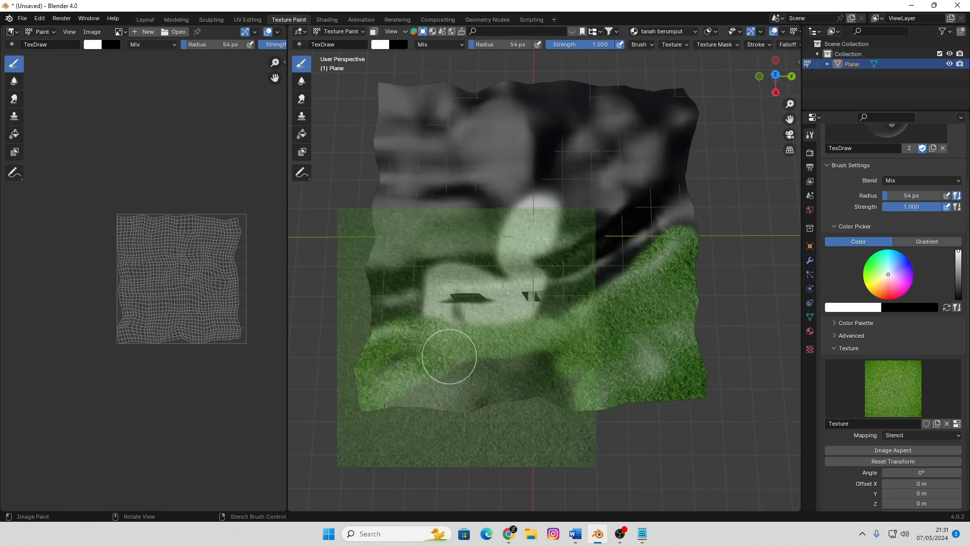
mouse_move(506, 380)
mouse_down()
mouse_move(480, 379)
mouse_move(520, 364)
mouse_move(563, 384)
mouse_move(400, 405)
mouse_move(529, 357)
mouse_up()
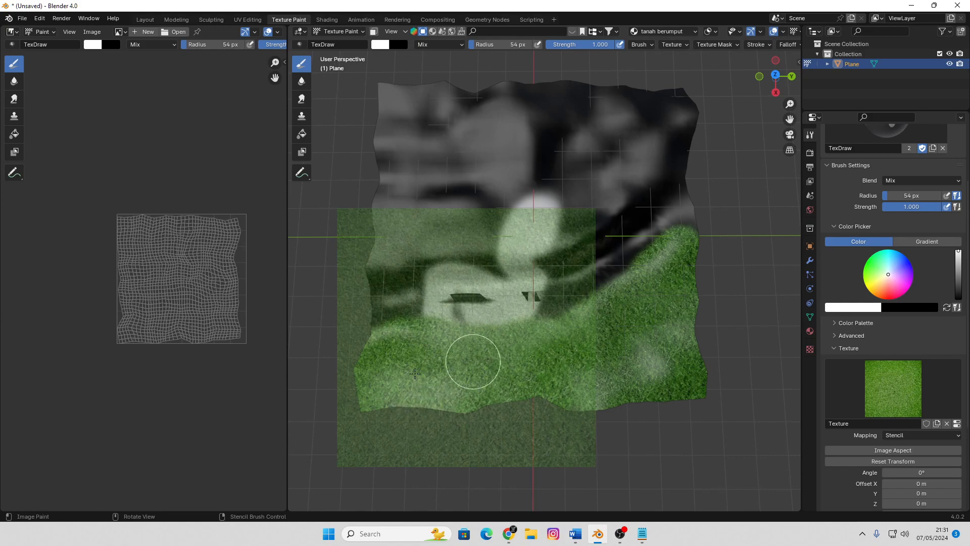
Shift the grass stencil to the terrain's far right part and paint grass up to the channel's upper edge
mouse_move(453, 397)
right_down()
mouse_move(665, 426)
mouse_move(614, 340)
mouse_move(593, 240)
mouse_move(581, 248)
right_up()
mouse_move(621, 205)
mouse_down()
mouse_move(660, 166)
mouse_move(677, 97)
mouse_move(608, 113)
mouse_up()
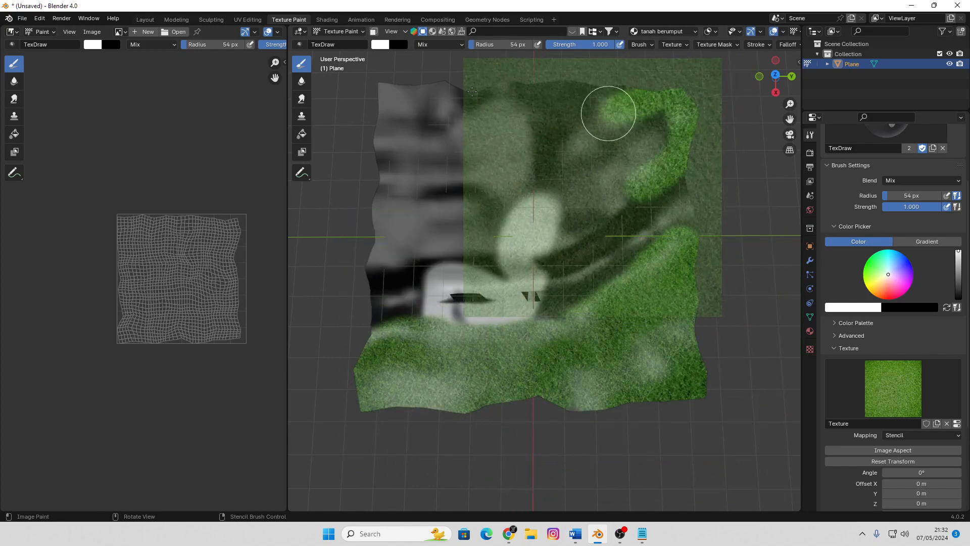
mouse_move(505, 100)
mouse_down()
mouse_move(569, 108)
mouse_move(559, 93)
mouse_move(657, 101)
mouse_move(636, 150)
mouse_move(574, 223)
mouse_move(574, 177)
mouse_move(617, 119)
mouse_move(546, 163)
mouse_move(557, 241)
mouse_up()
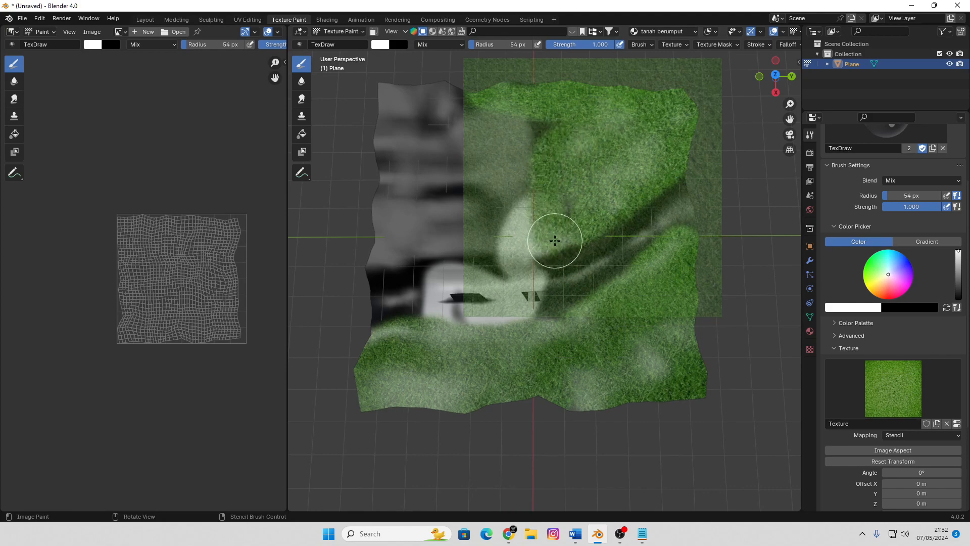
Shift the grass stencil over the terrain's far left part and fill that area with grass, leaving the channel unpainted
mouse_move(564, 237)
right_down()
mouse_move(490, 265)
mouse_move(399, 274)
right_up()
mouse_move(399, 274)
mouse_down()
mouse_move(429, 256)
mouse_move(386, 259)
mouse_move(379, 167)
mouse_move(478, 142)
mouse_move(561, 138)
mouse_up()
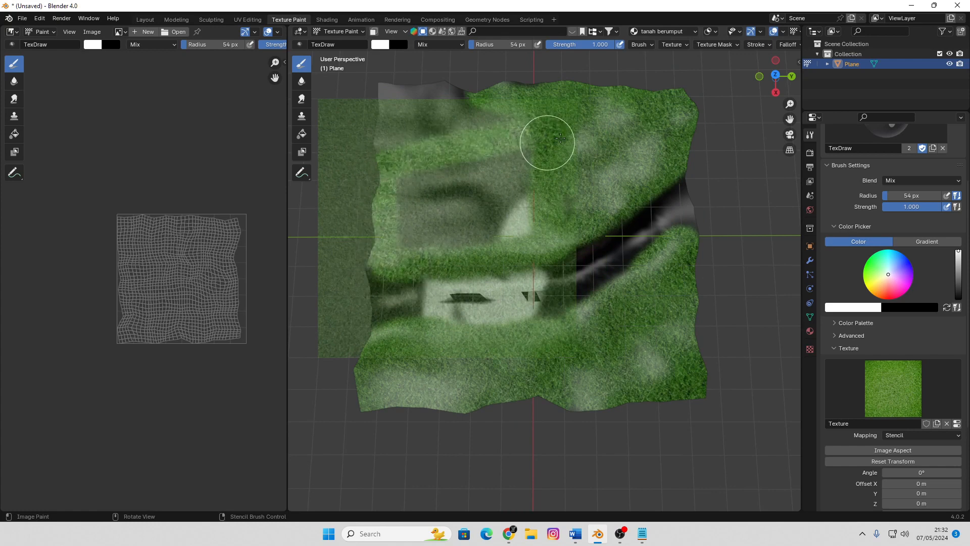
mouse_move(448, 176)
mouse_down()
mouse_move(472, 162)
mouse_move(396, 190)
mouse_move(477, 205)
mouse_move(427, 208)
mouse_move(439, 232)
mouse_move(535, 216)
mouse_move(510, 189)
mouse_up()
mouse_move(510, 189)
right_down()
mouse_move(493, 137)
mouse_move(528, 142)
right_up()
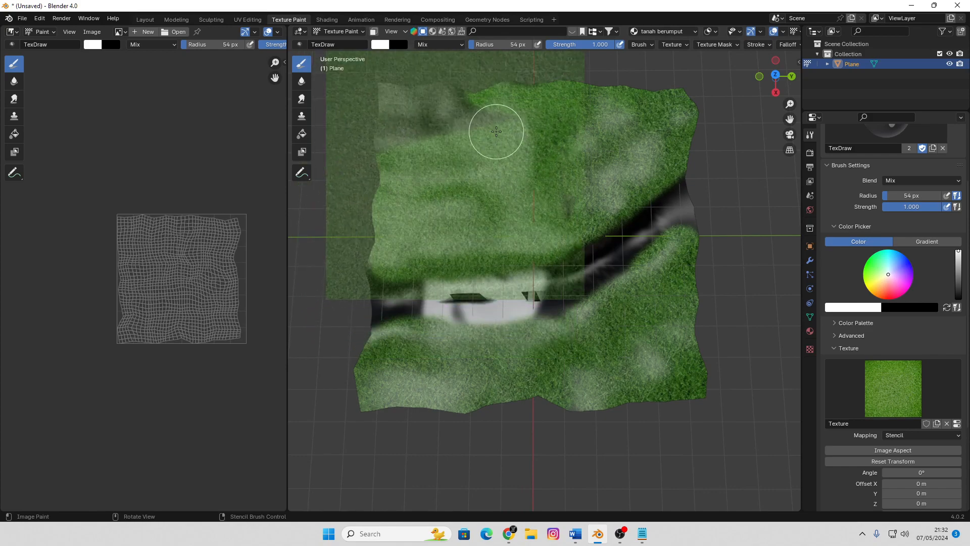
mouse_move(496, 132)
mouse_down()
mouse_move(462, 108)
mouse_move(350, 108)
mouse_move(461, 101)
mouse_up()
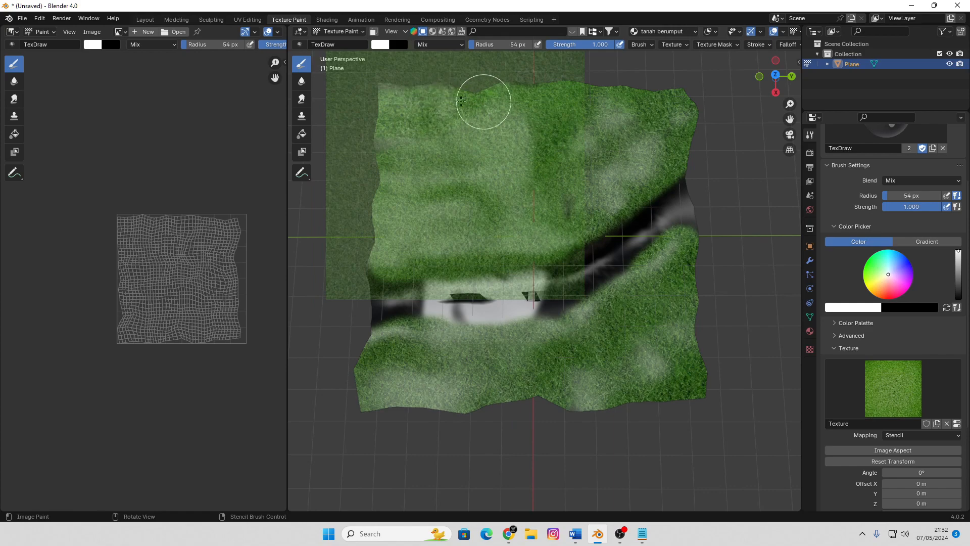
mouse_move(440, 135)
right_down()
mouse_move(550, 175)
mouse_move(387, 169)
right_up()
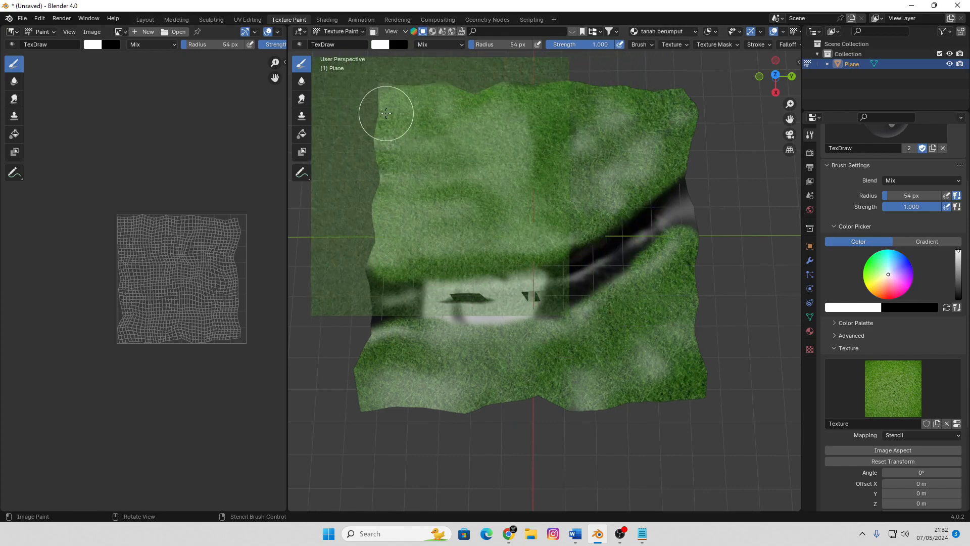
mouse_move(490, 202)
middle_down()
mouse_move(543, 166)
mouse_move(497, 180)
mouse_move(488, 174)
middle_up()
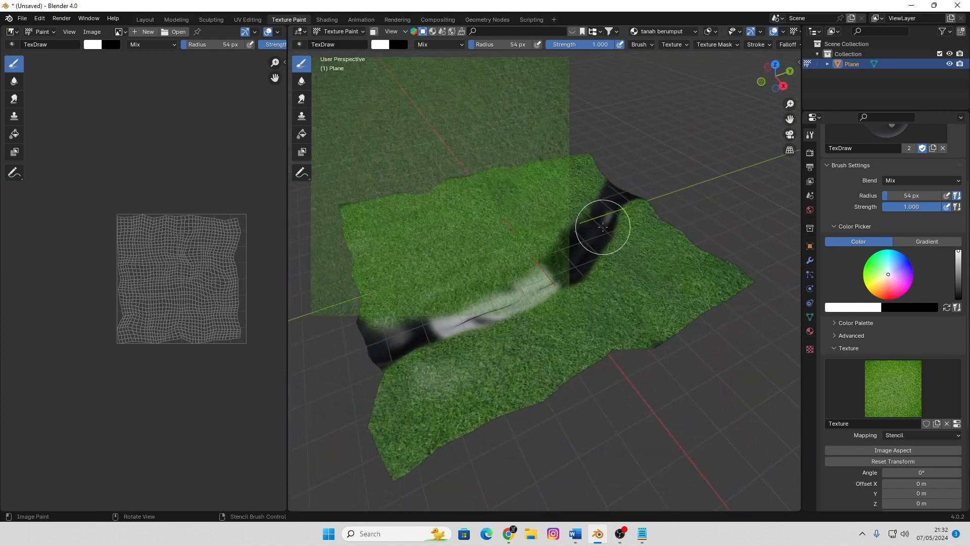
mouse_move(602, 227)
shift+middle_down()
mouse_move(595, 204)
mouse_move(563, 226)
shift+middle_up()
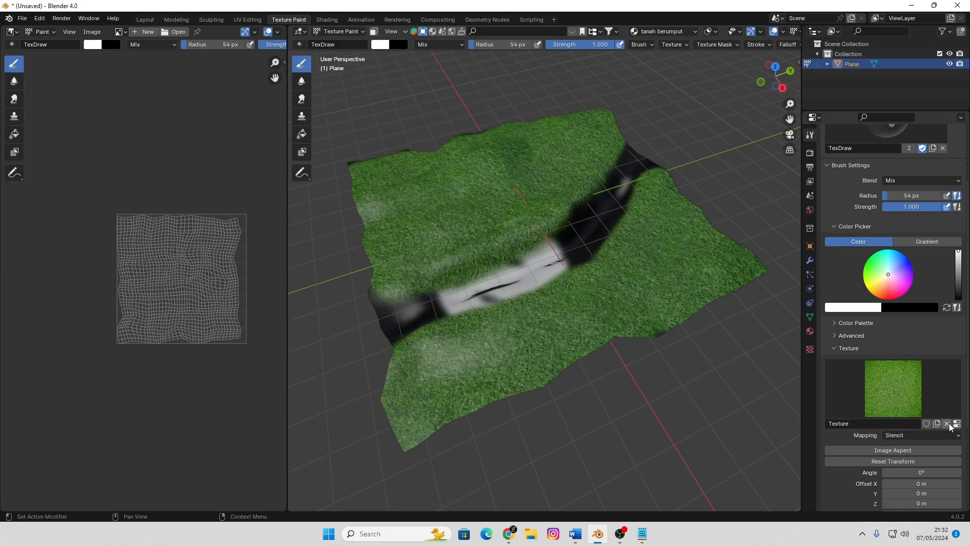
Replace the brush's grass texture with a new empty texture and show its settings
click(946, 423)
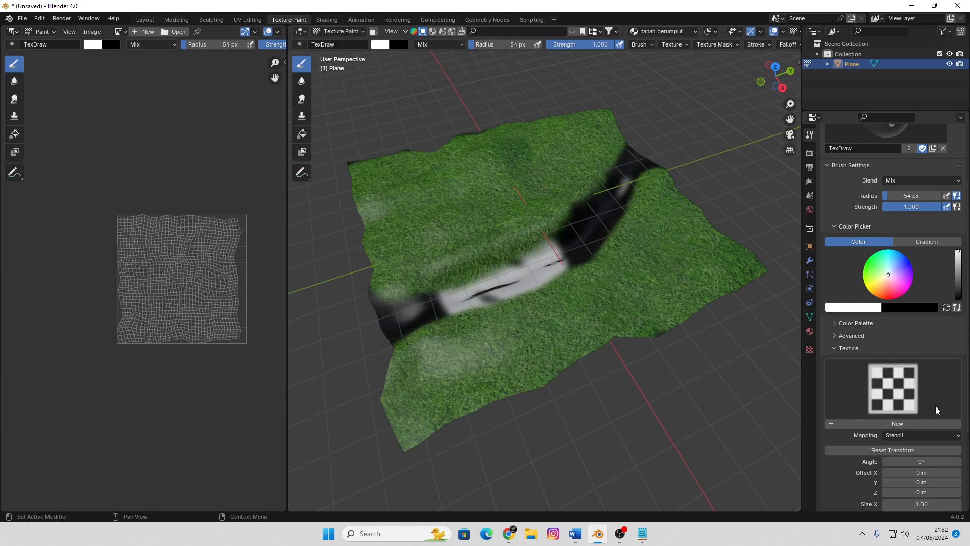
click(907, 426)
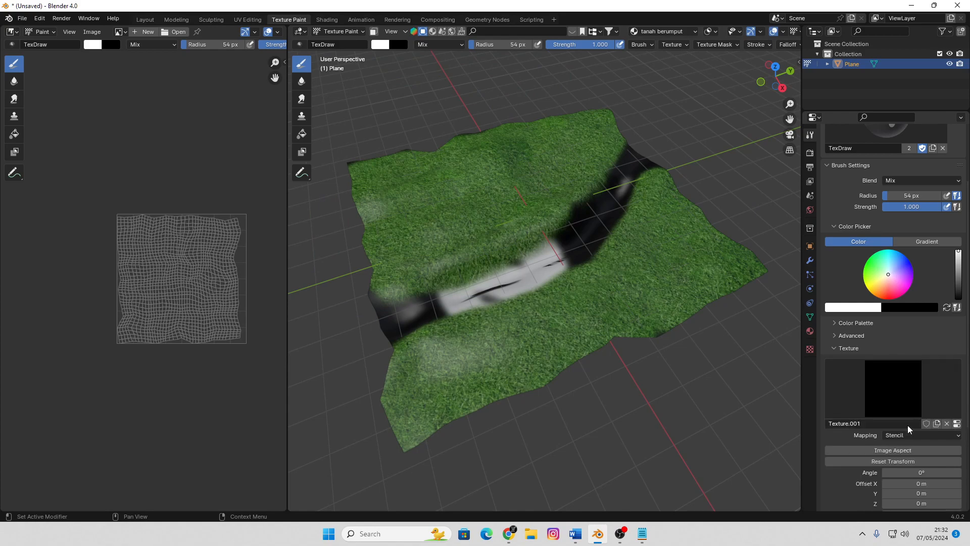
click(957, 423)
Load dirty_metal_plate_texture_by_blokkstox_d1zkxbp-414w-2x.jpg from D:\BLENDER TEXTURE into the new brush texture
click(931, 329)
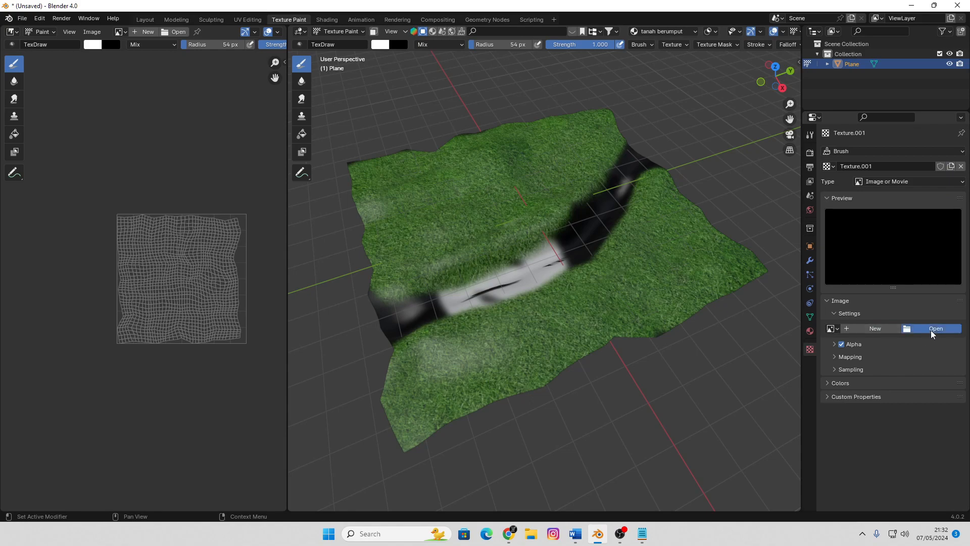
click(266, 295)
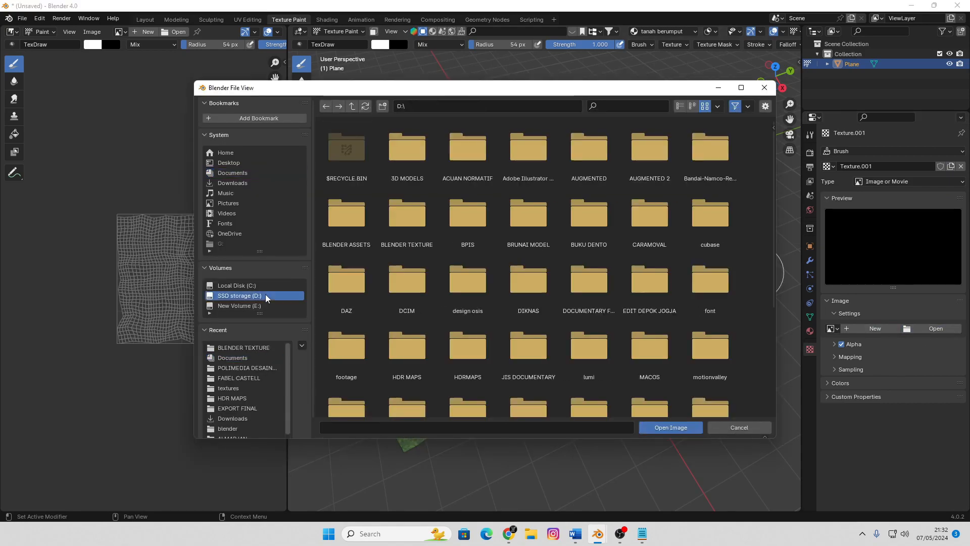
double_click(417, 232)
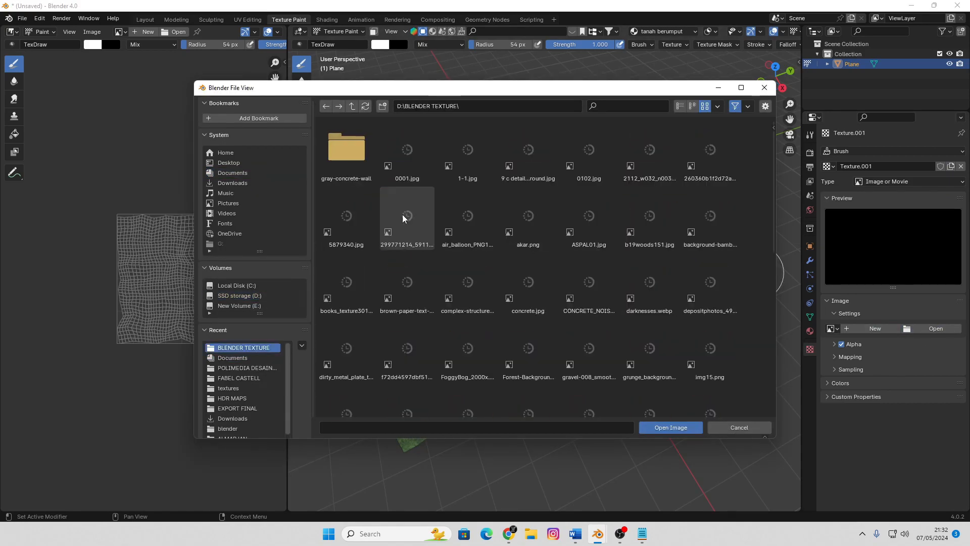
click(471, 151)
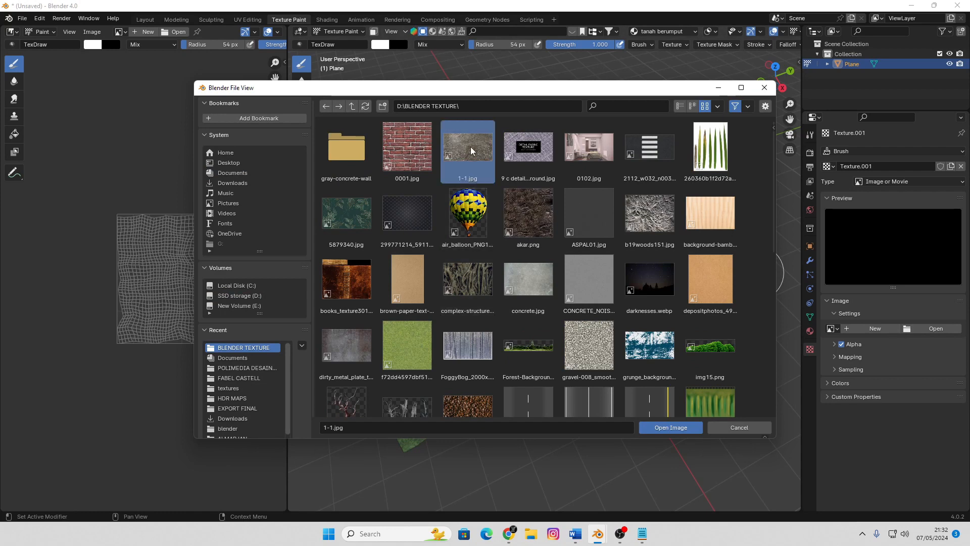
scroll(529, 293, down, 3)
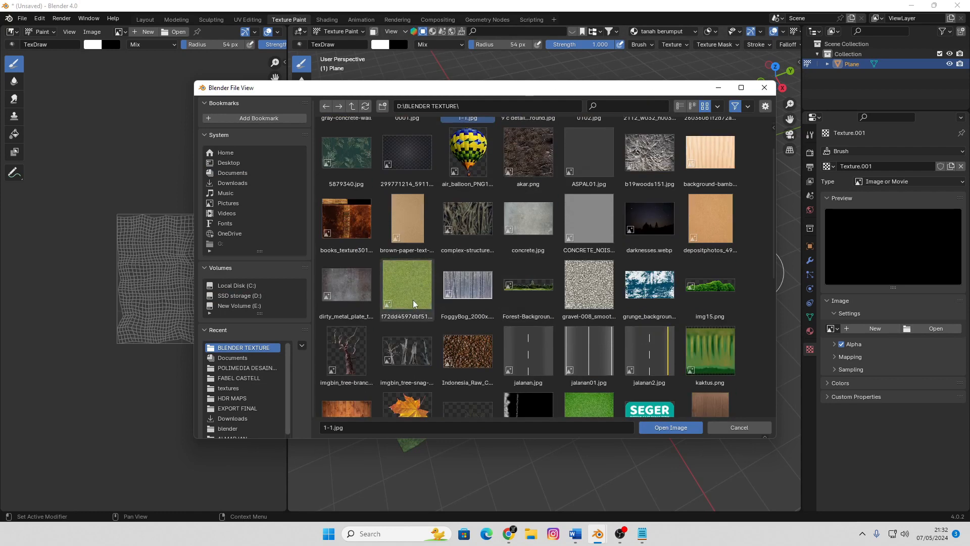
click(349, 287)
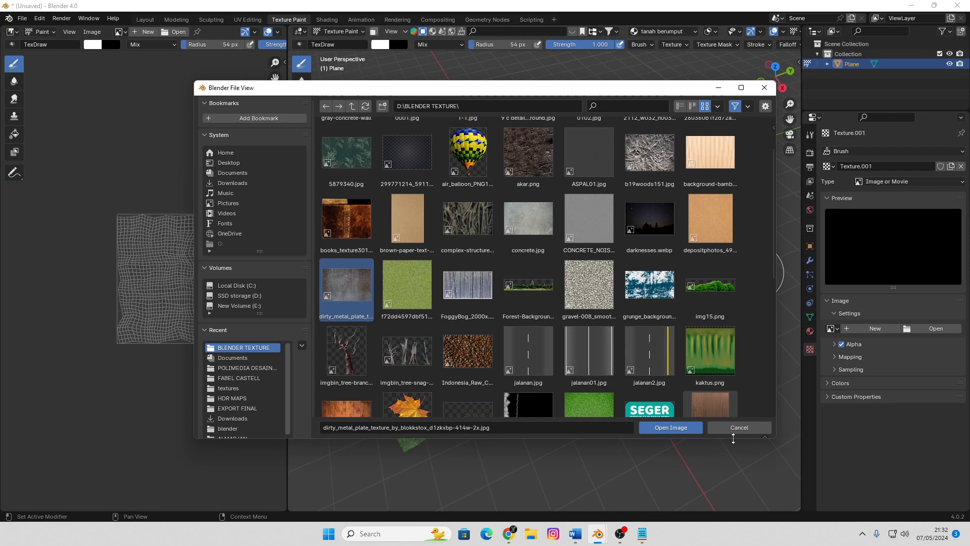
click(696, 428)
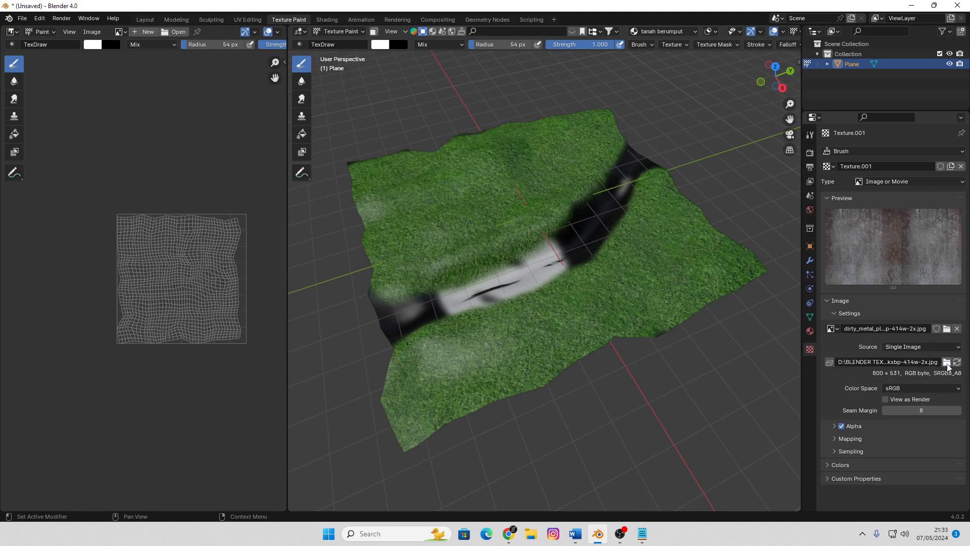
Replace the brush texture's image with 1-1.jpg from D:\BLENDER TEXTURE
click(948, 364)
scroll(508, 296, down, 2)
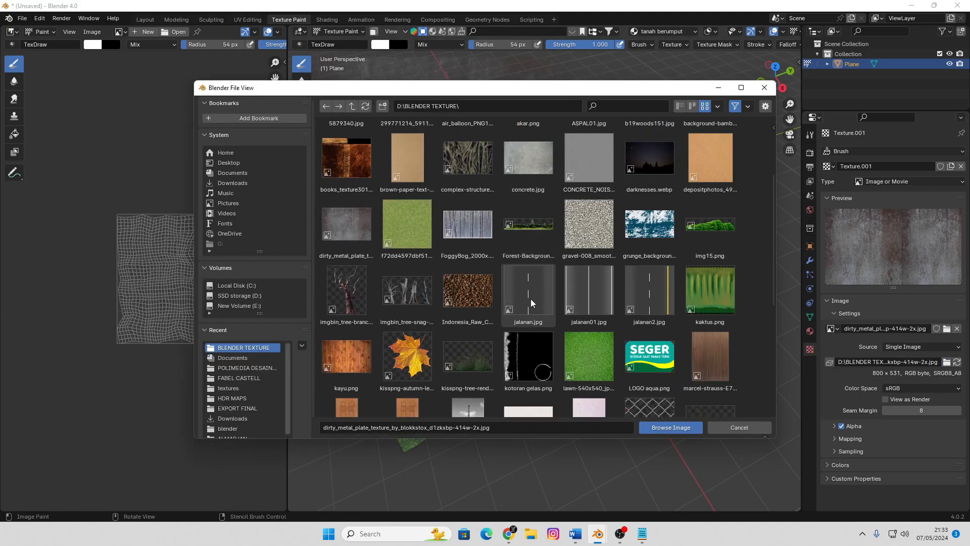
scroll(536, 301, down, 4)
scroll(569, 308, down, 3)
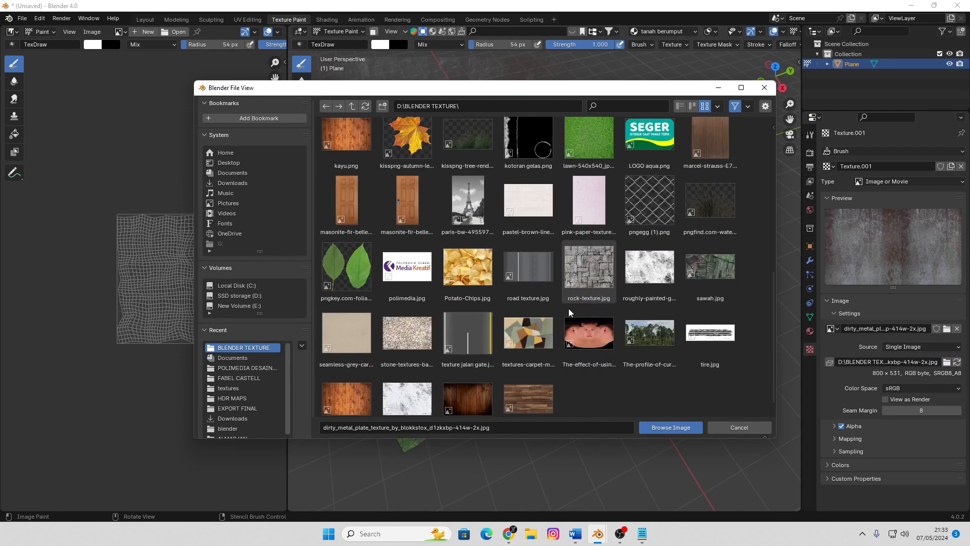
scroll(529, 210, up, 15)
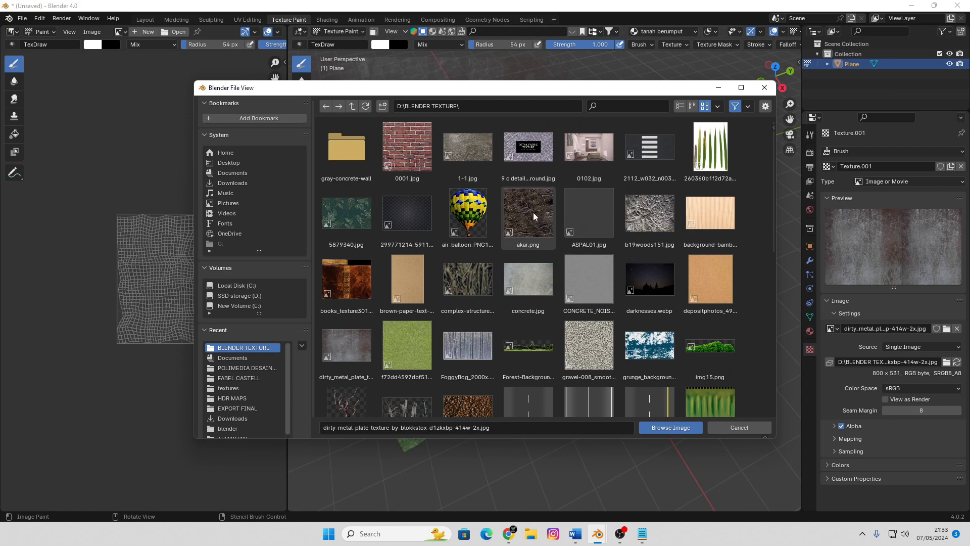
double_click(466, 148)
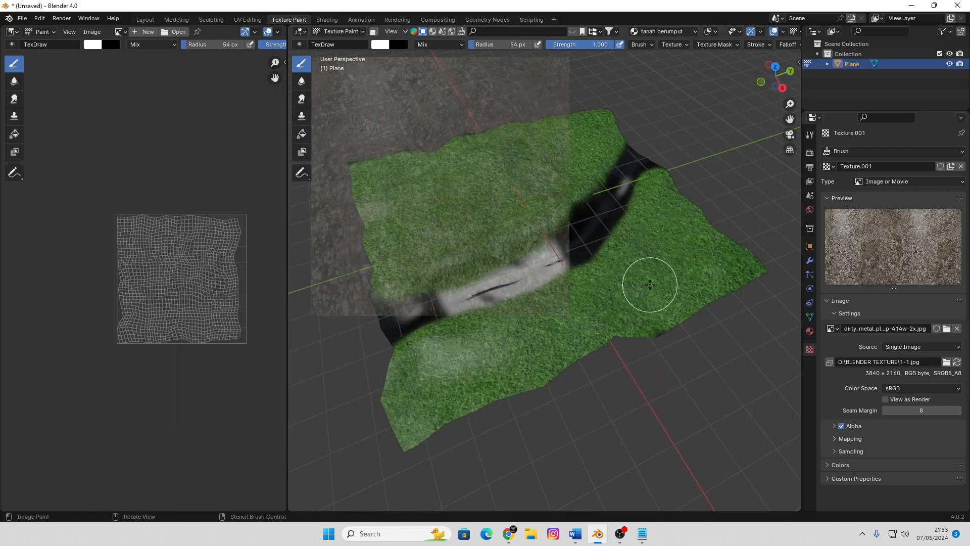
Return to the brush's tool settings and show its texture preview and stencil mapping options
click(810, 136)
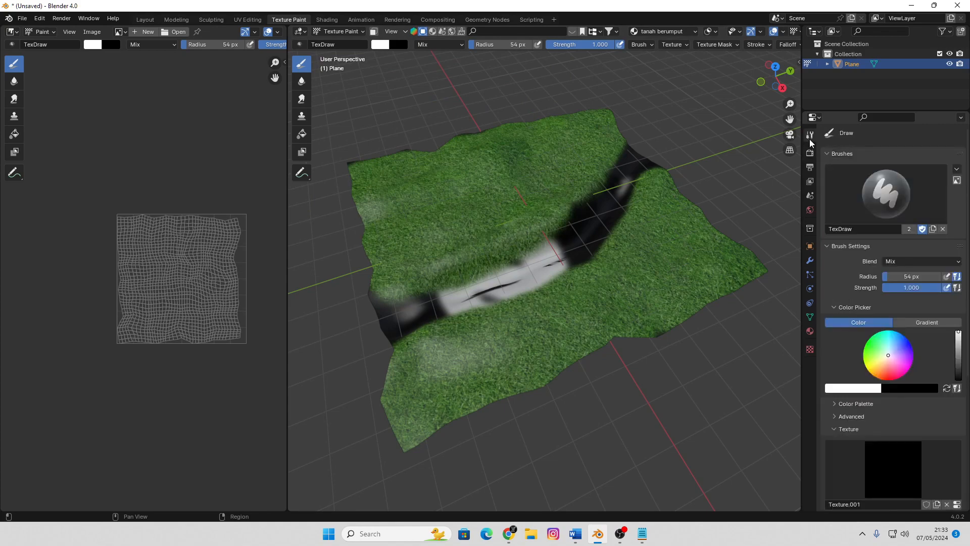
scroll(896, 367, down, 5)
click(893, 367)
click(695, 197)
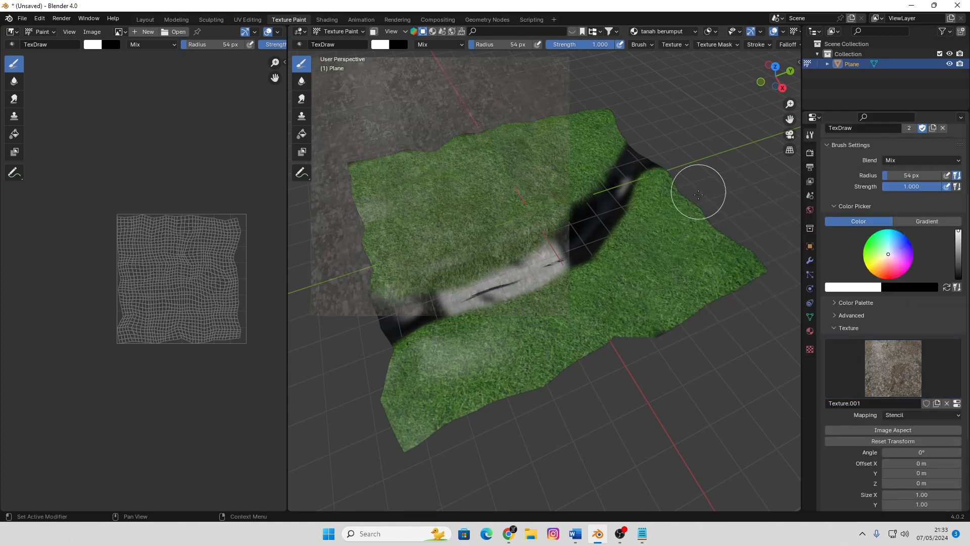
View the terrain from above and place the rocky ground stencil over the channel's left part
middle_drag(691, 338, 580, 312)
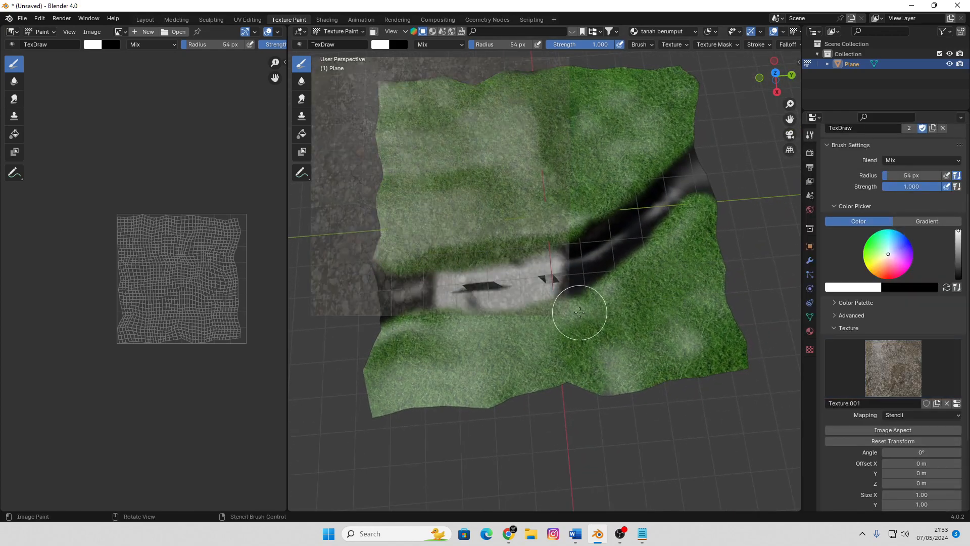
scroll(579, 312, up, 2)
right_drag(522, 228, 549, 338)
scroll(539, 307, down, 1)
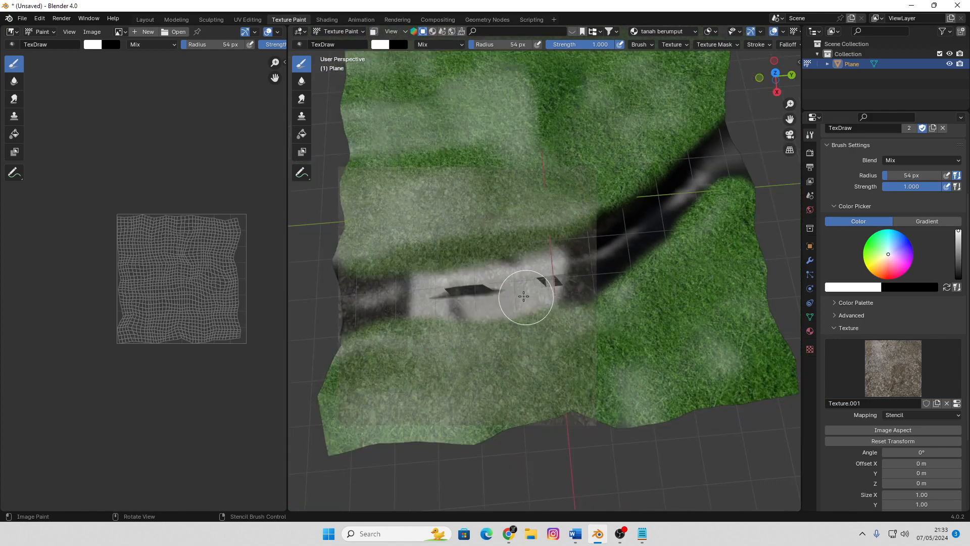
right_drag(524, 297, 485, 301)
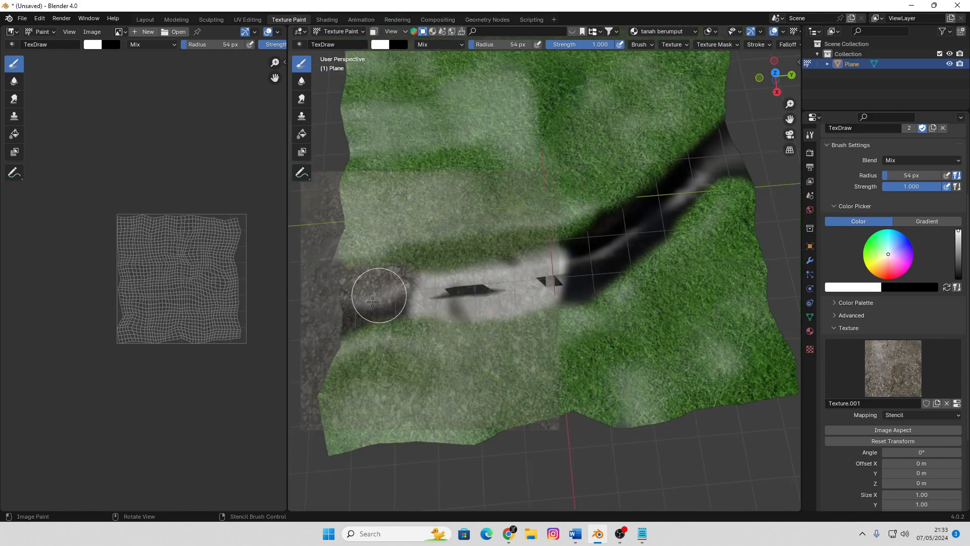
Paint the rocky ground texture along the channel's left and middle stretches, shifting the stencil towards the bend
mouse_move(372, 302)
mouse_down()
mouse_move(364, 317)
mouse_move(470, 306)
mouse_up()
right_drag(482, 294, 526, 288)
mouse_move(465, 280)
mouse_down()
mouse_move(421, 283)
mouse_move(509, 278)
mouse_up()
right_drag(508, 278, 522, 281)
mouse_move(522, 282)
mouse_down()
mouse_move(470, 306)
mouse_move(602, 283)
mouse_up()
right_drag(602, 283, 645, 249)
mouse_move(597, 260)
mouse_down()
mouse_move(530, 270)
mouse_move(597, 243)
mouse_move(607, 273)
mouse_up()
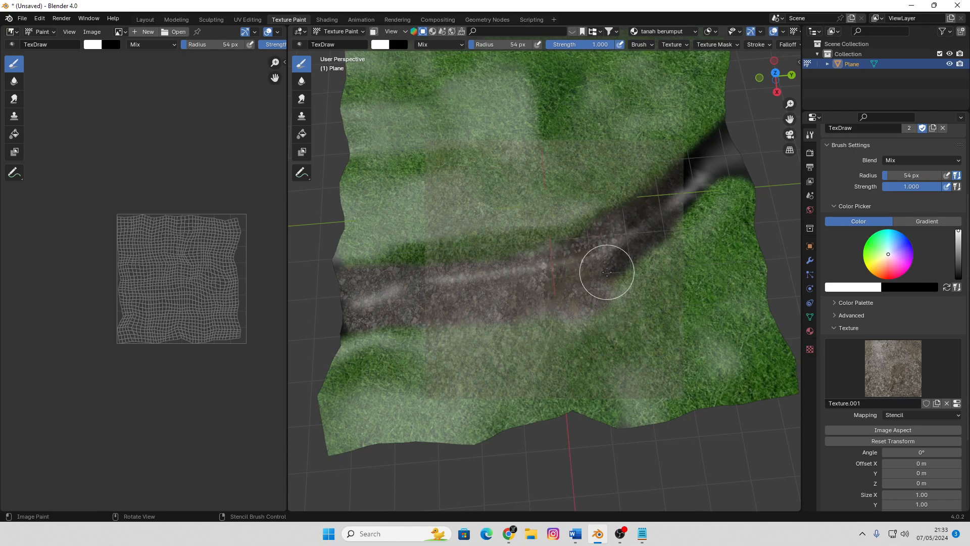
Shift the stencil to the channel's upper right part and paint rocky ground up to the terrain's edge
right_drag(608, 274, 654, 240)
mouse_move(624, 253)
mouse_down()
mouse_move(700, 191)
mouse_move(651, 195)
mouse_move(673, 179)
mouse_up()
right_drag(672, 196, 710, 175)
mouse_move(707, 177)
mouse_down()
mouse_move(690, 189)
mouse_move(743, 165)
mouse_move(697, 156)
mouse_move(722, 133)
mouse_up()
middle_drag(563, 294, 601, 254)
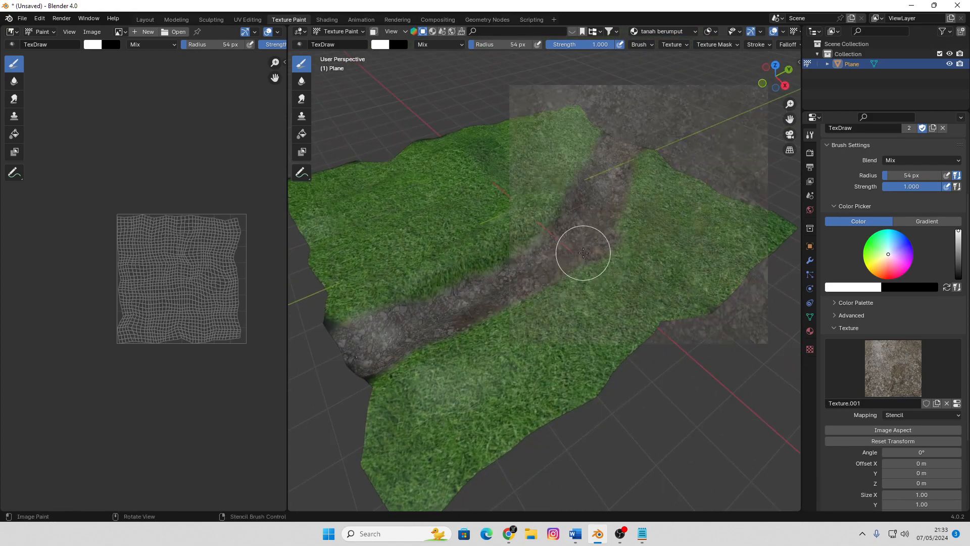
Set the brush strength to 0.384 and the radius to 105 px, with the stencil moved back over the channel's lower part
right_drag(581, 251, 476, 309)
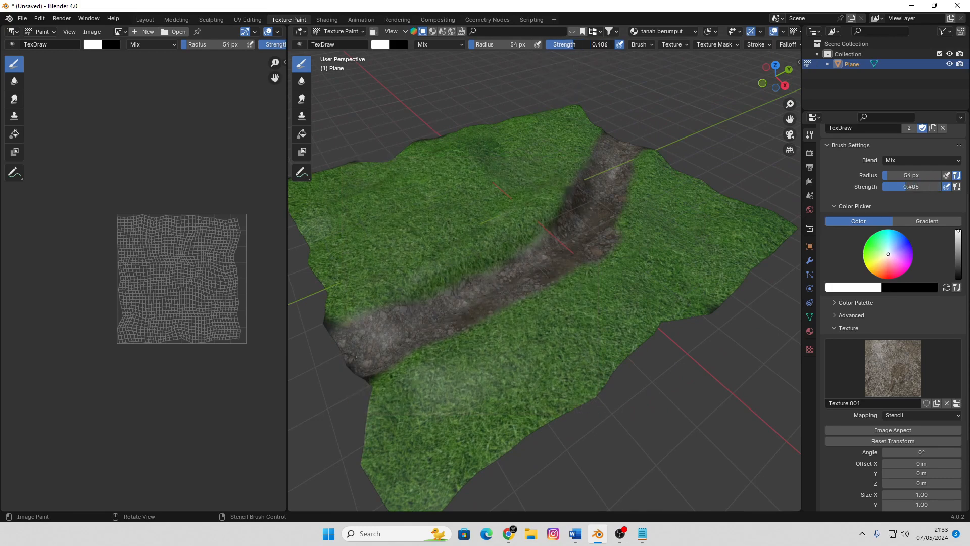
drag(574, 44, 572, 44)
key(f)
click(545, 326)
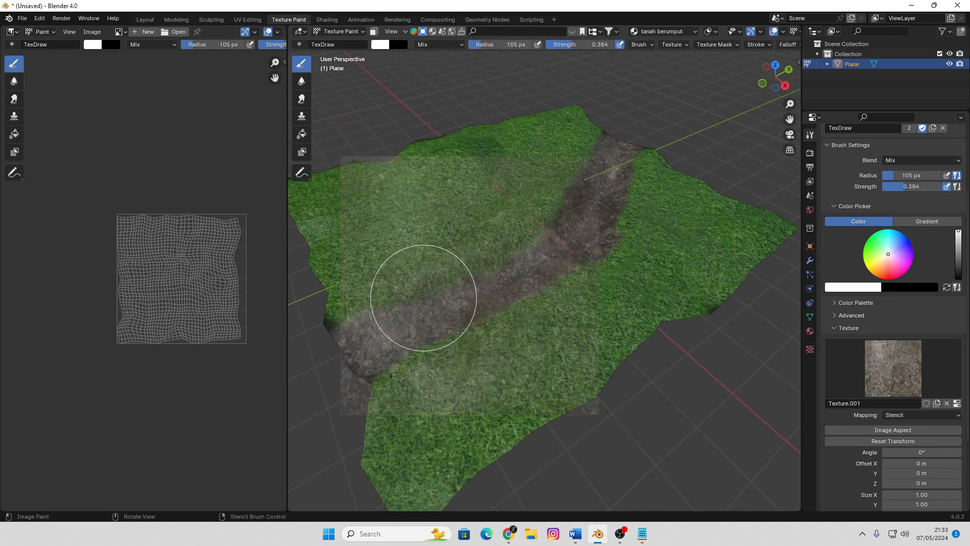
Softly paint rocky ground along the channel's edges from several angles to blend it into the grass, shifting the stencil as needed
middle_drag(433, 303, 406, 316)
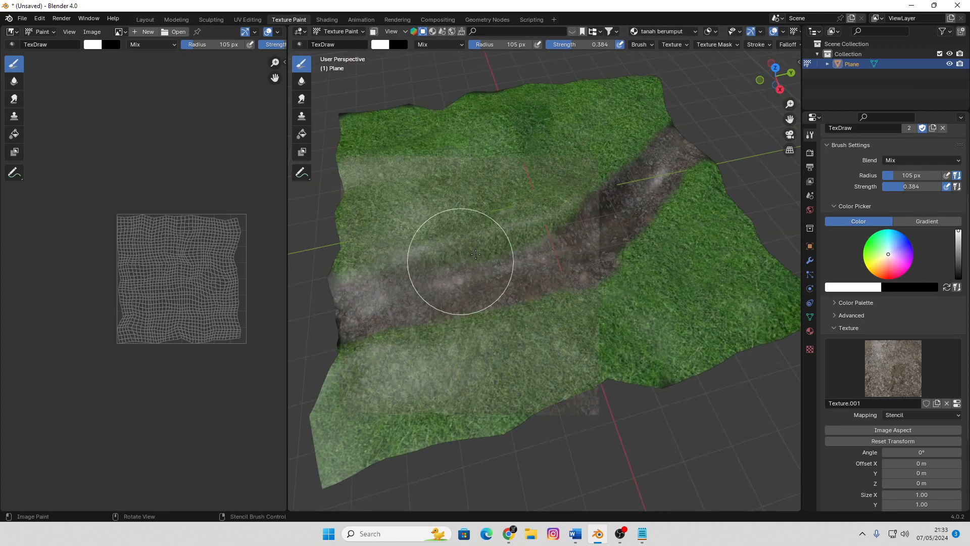
middle_drag(526, 252, 653, 256)
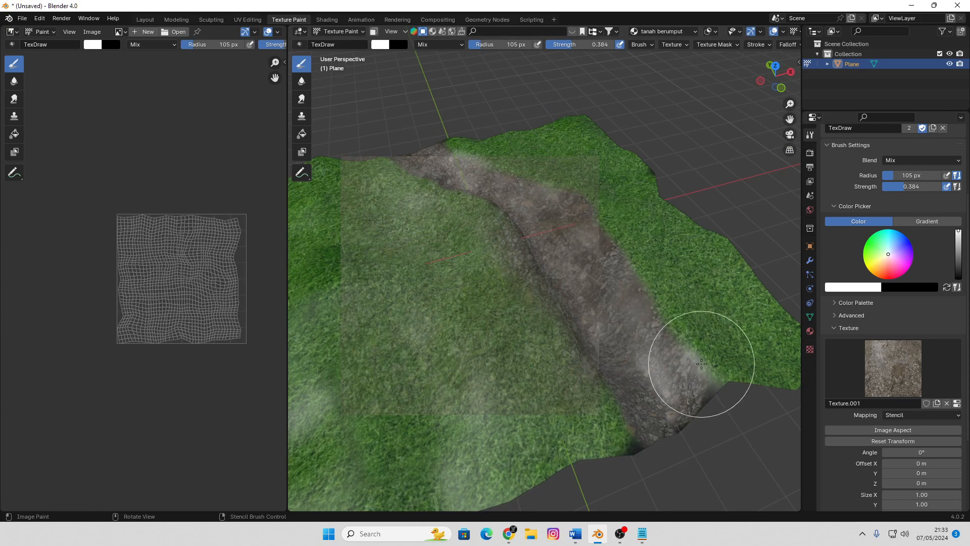
middle_drag(672, 422, 634, 416)
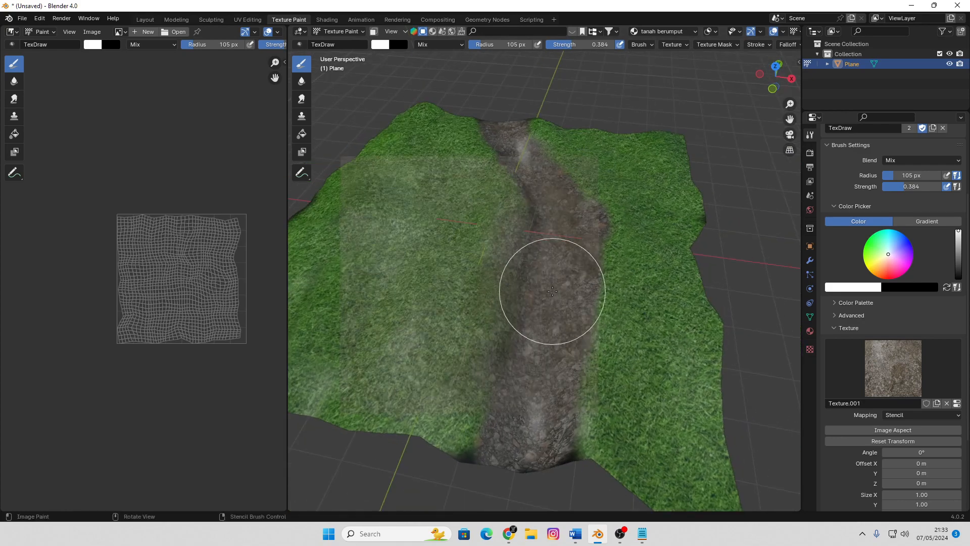
right_drag(546, 285, 626, 419)
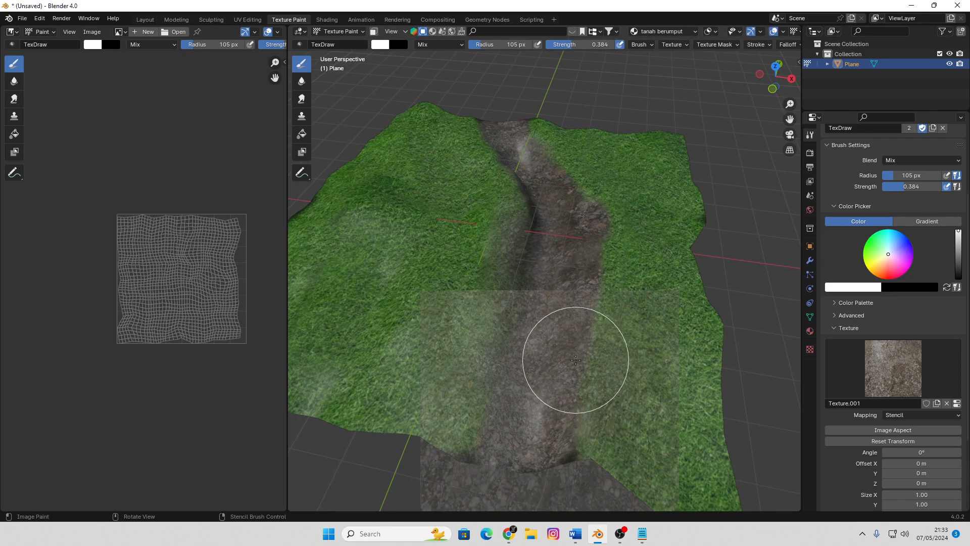
mouse_move(574, 363)
right_down()
mouse_move(568, 308)
mouse_move(606, 301)
right_up()
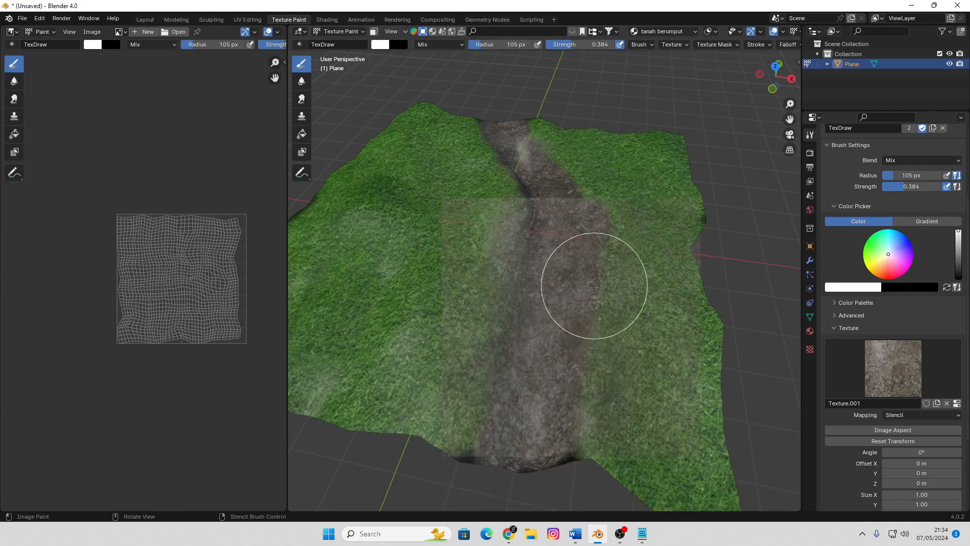
scroll(587, 301, down, 4)
middle_drag(596, 331, 410, 345)
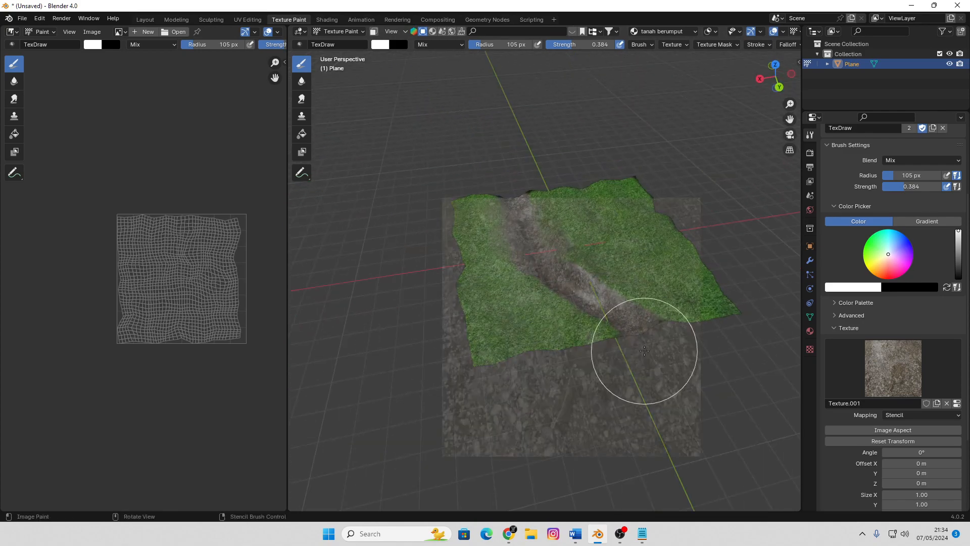
mouse_move(648, 348)
right_down()
mouse_move(626, 352)
mouse_move(664, 339)
right_up()
scroll(656, 333, up, 1)
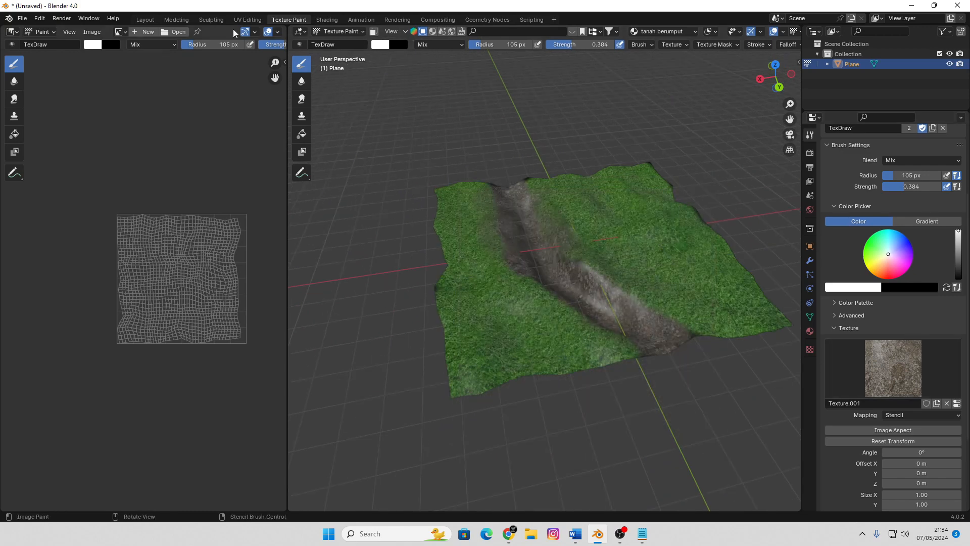
Switch to the Shading workspace and examine the painted channel up close in material preview
click(327, 20)
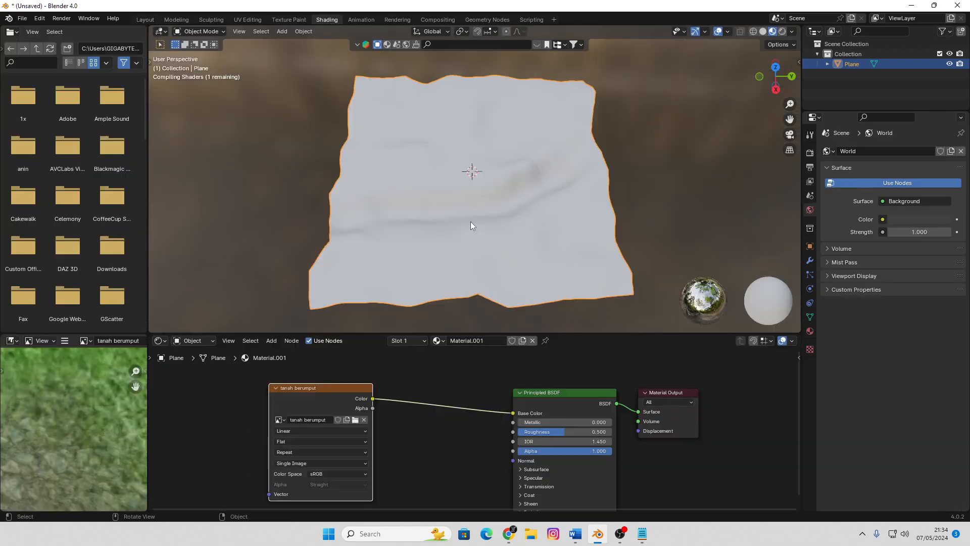
mouse_move(500, 229)
middle_down()
mouse_move(531, 194)
mouse_move(513, 188)
mouse_move(412, 217)
mouse_move(392, 257)
mouse_move(574, 205)
middle_up()
scroll(499, 222, up, 5)
middle_drag(484, 234, 477, 228)
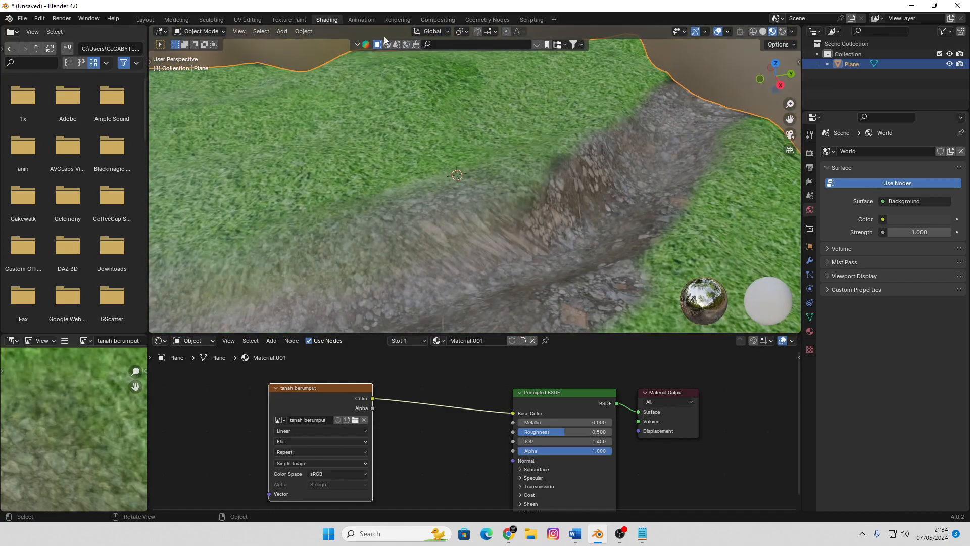
Return to the Texture Paint workspace and shift the rocky ground stencil over the channel's middle stretch
click(295, 19)
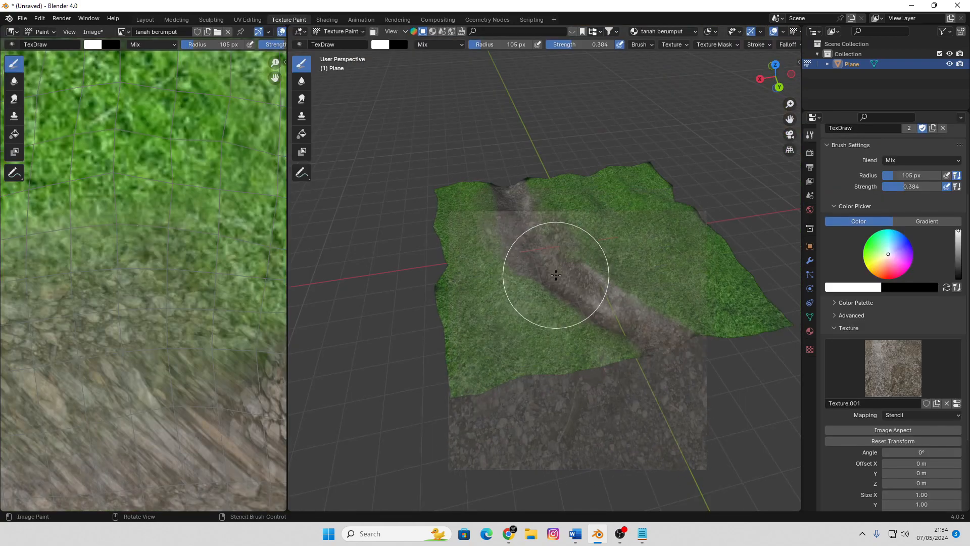
mouse_move(555, 275)
middle_down()
mouse_move(559, 210)
mouse_move(552, 271)
middle_up()
scroll(551, 270, up, 6)
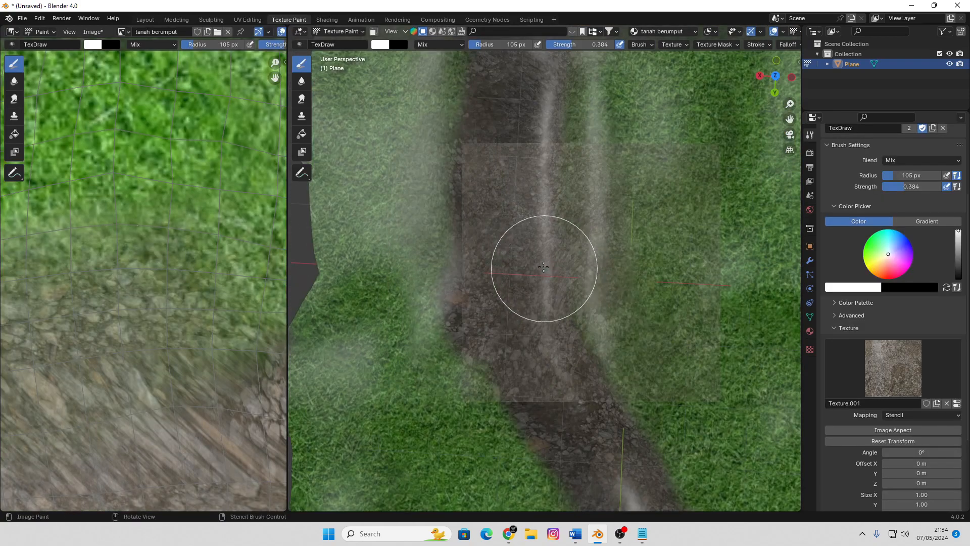
right_drag(527, 249, 494, 178)
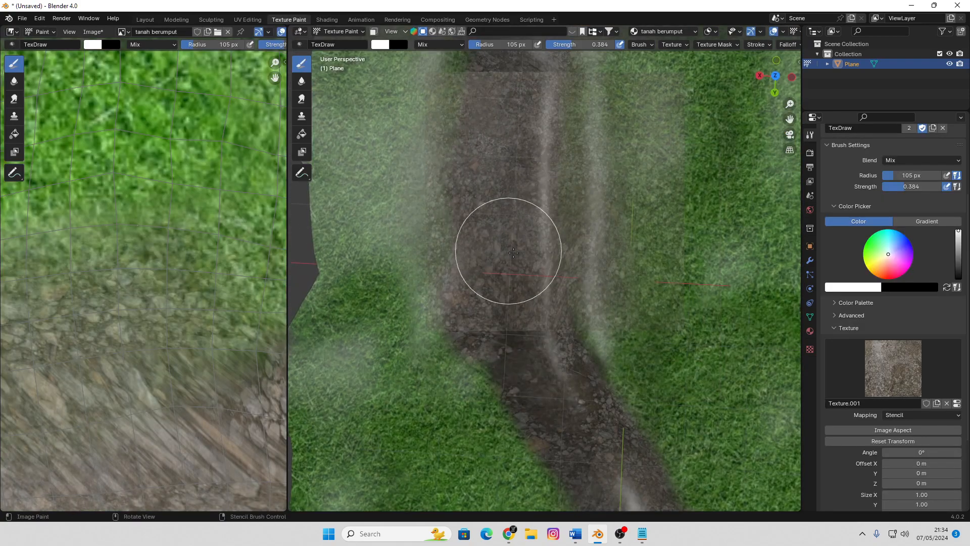
Retouch the channel around its bend with the shifted rocky ground stencil and raise the brush strength to 0.732
scroll(528, 262, down, 5)
mouse_move(545, 274)
middle_down()
mouse_move(455, 244)
mouse_move(545, 228)
mouse_move(518, 263)
middle_up()
scroll(518, 263, up, 4)
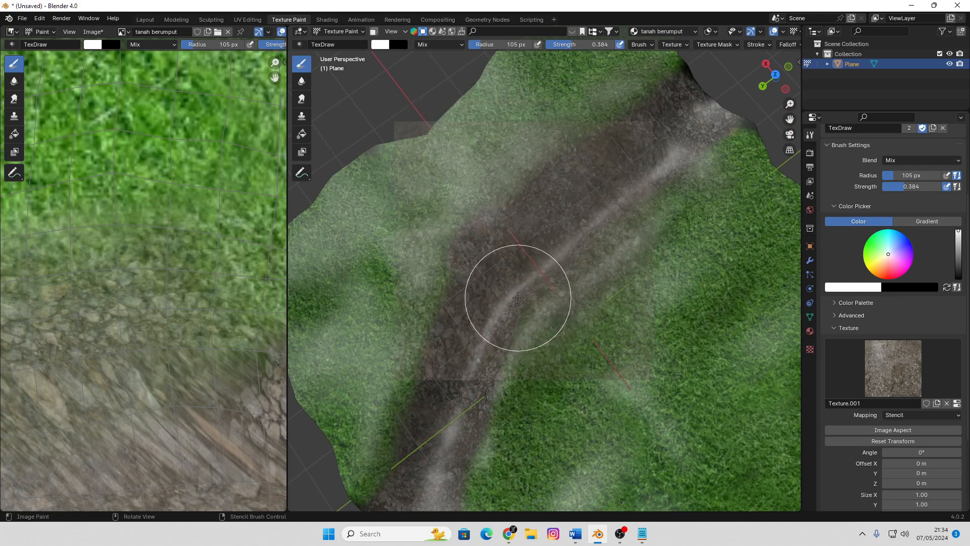
right_drag(522, 287, 545, 264)
mouse_move(502, 239)
mouse_down()
mouse_move(494, 277)
mouse_move(498, 247)
mouse_up()
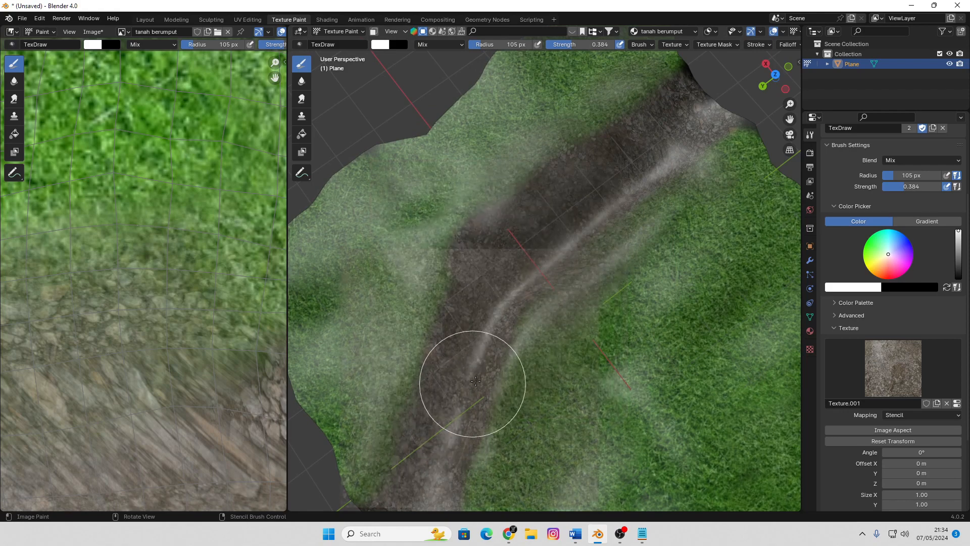
mouse_move(488, 401)
mouse_down()
mouse_move(514, 259)
mouse_move(629, 187)
mouse_up()
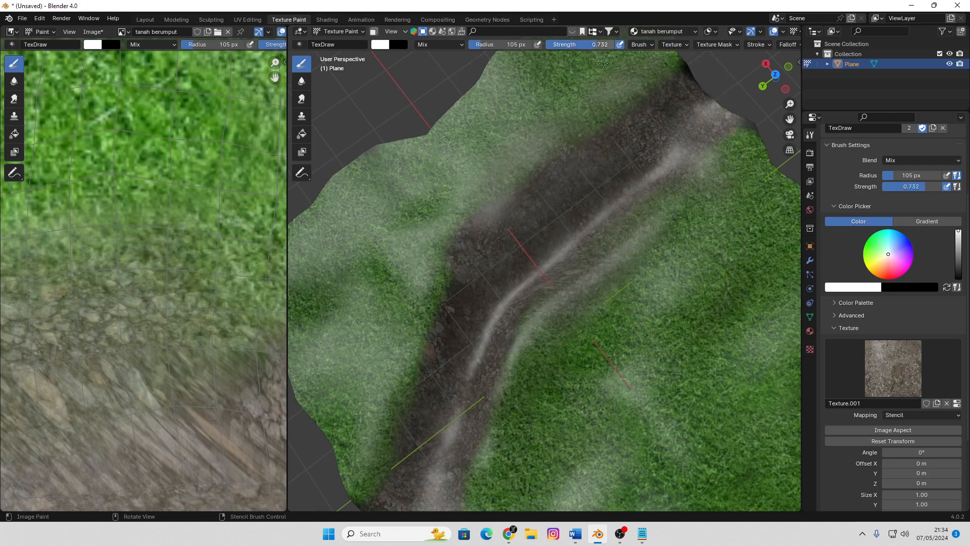
Paint rocky ground over the channel's upper bank at the bend, then shift the stencil slightly further along the channel
scroll(462, 281, down, 4)
mouse_move(461, 281)
middle_down()
mouse_move(677, 257)
mouse_move(601, 271)
middle_up()
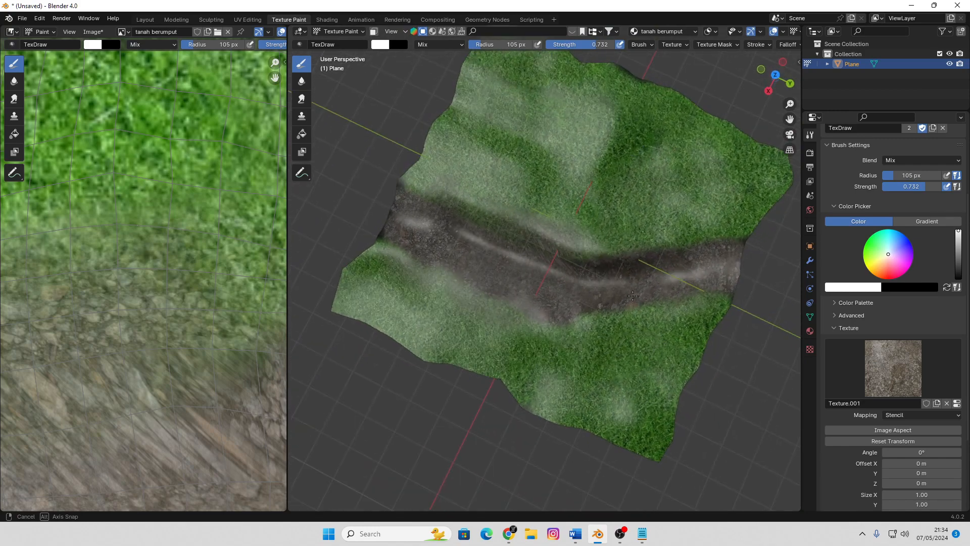
scroll(578, 246, up, 2)
right_drag(600, 237, 526, 320)
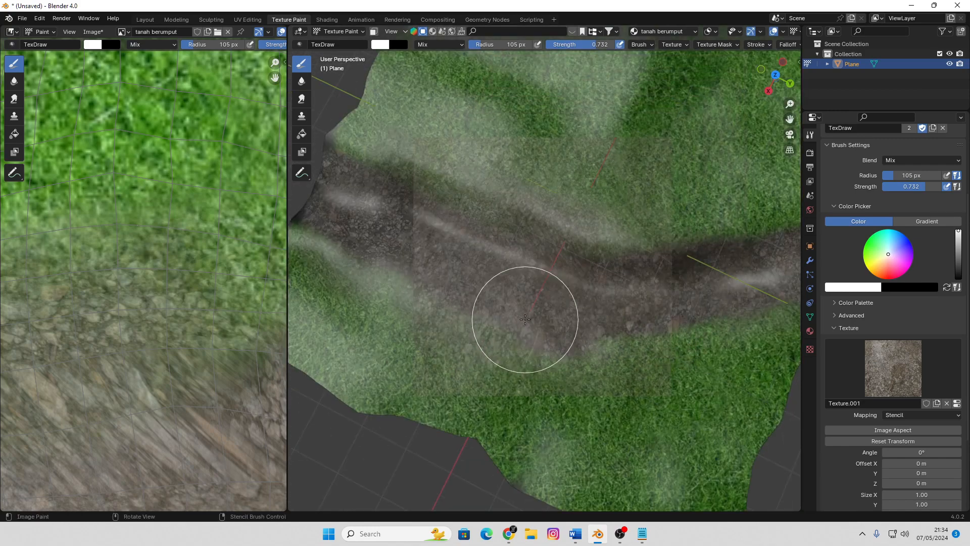
mouse_move(570, 263)
mouse_down()
mouse_move(532, 241)
mouse_move(611, 268)
mouse_up()
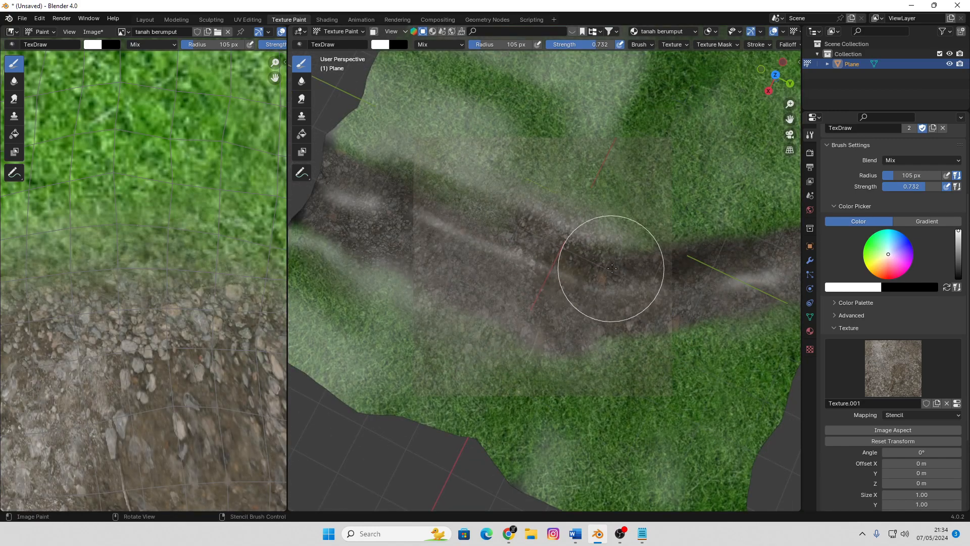
right_drag(554, 286, 606, 290)
Show the whole painted image in the image editor and paint rocky ground on the channel just right of the bend
scroll(119, 271, down, 6)
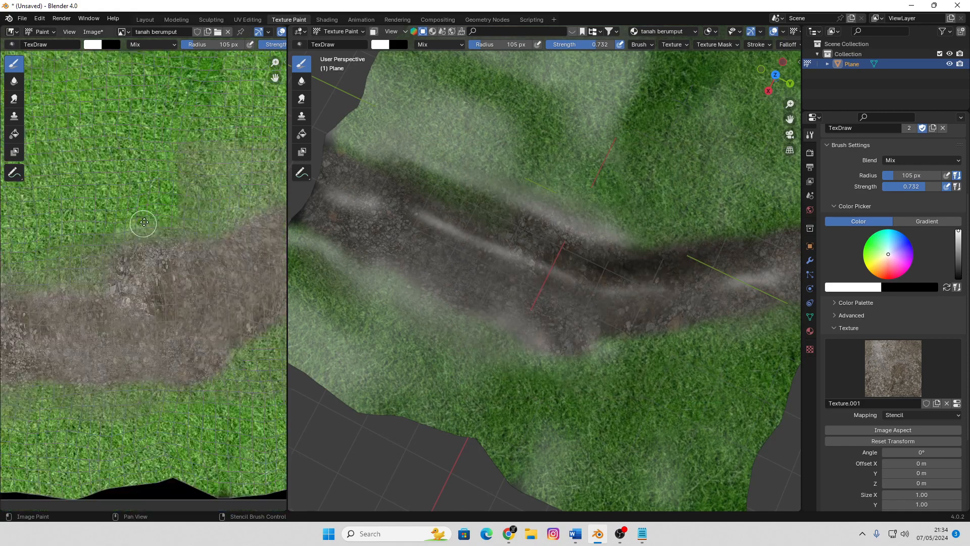
scroll(142, 290, up, 4)
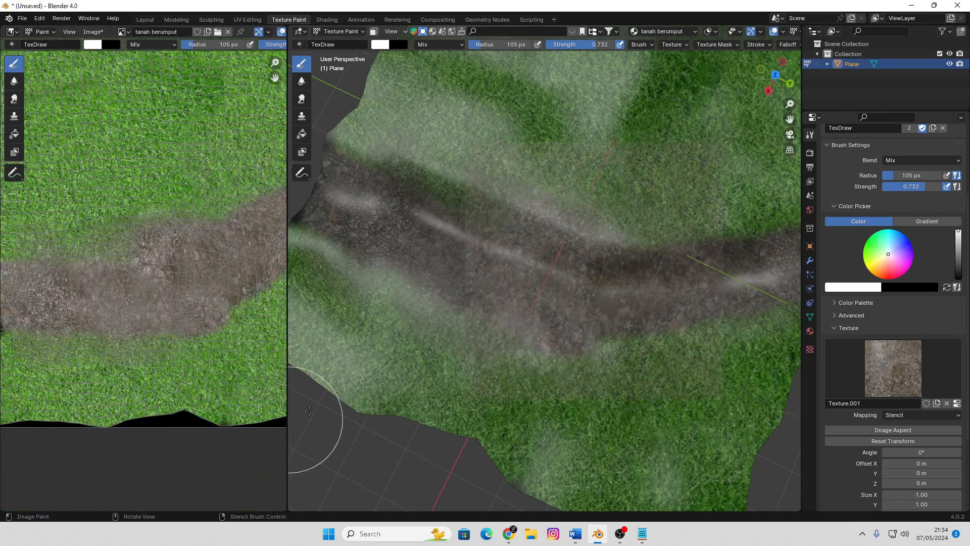
scroll(235, 398, down, 4)
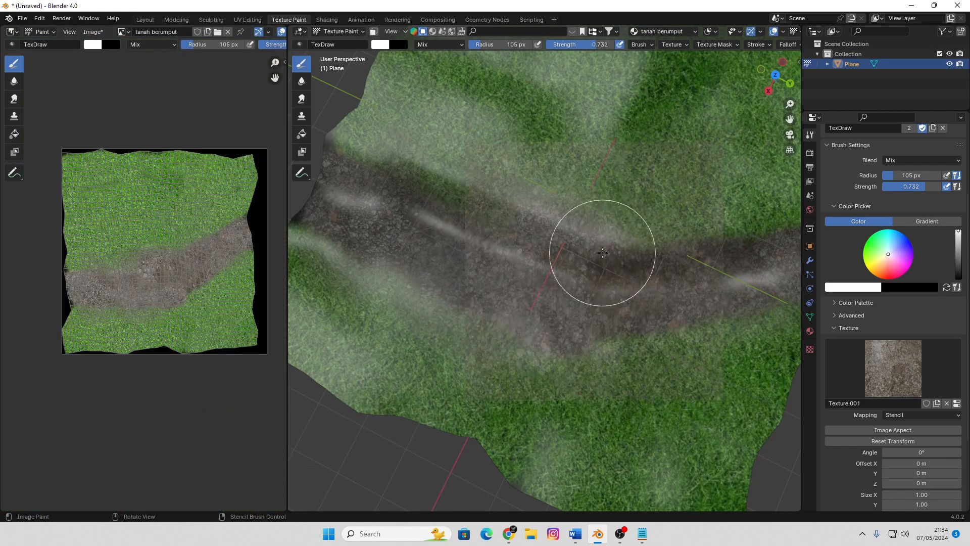
right_drag(632, 274, 666, 272)
mouse_move(661, 265)
mouse_down()
mouse_move(631, 259)
mouse_move(698, 260)
mouse_up()
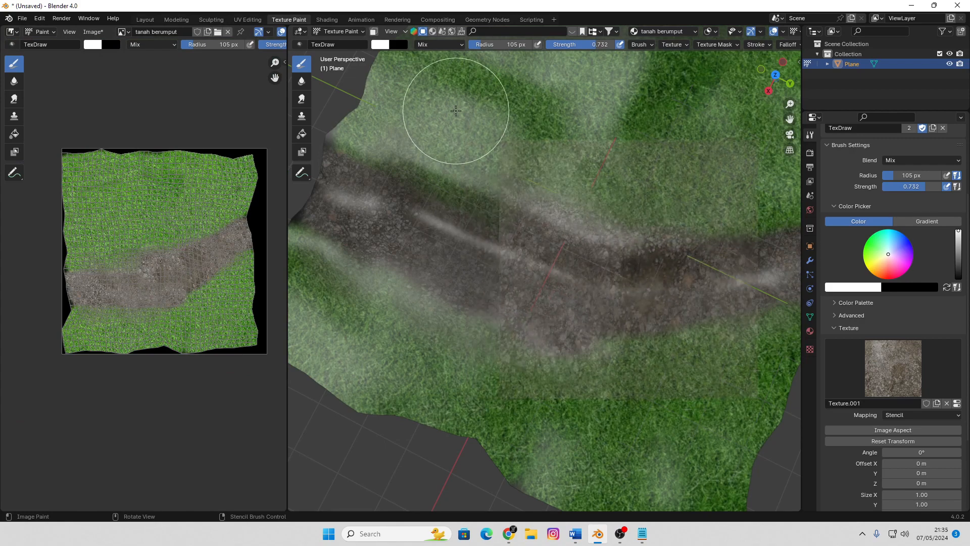
Undo the last paint stroke and inspect the painted terrain in the Shading workspace
key(ctrl+z)
click(327, 20)
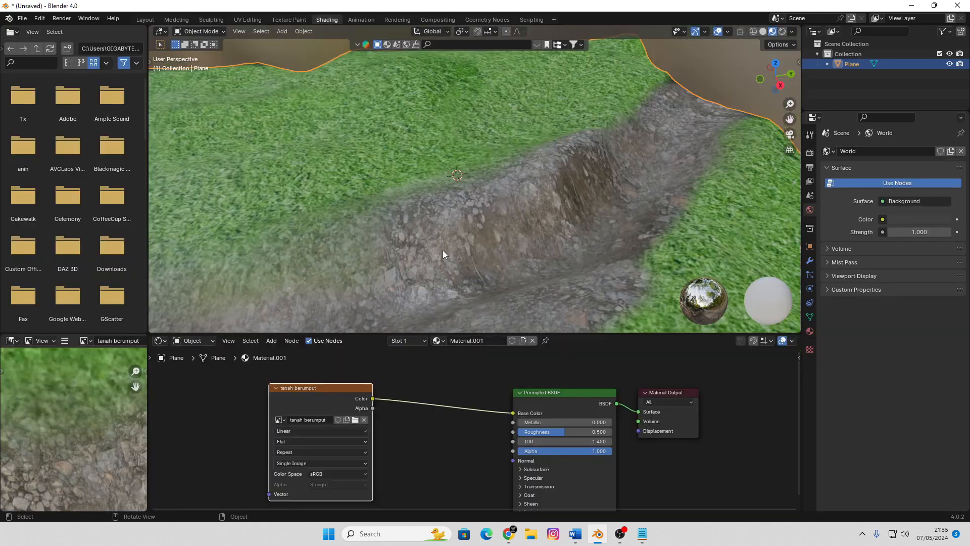
scroll(496, 212, down, 5)
mouse_move(508, 184)
middle_down()
mouse_move(590, 174)
mouse_move(506, 202)
middle_up()
scroll(516, 167, up, 5)
middle_drag(521, 133, 563, 178)
scroll(490, 183, down, 5)
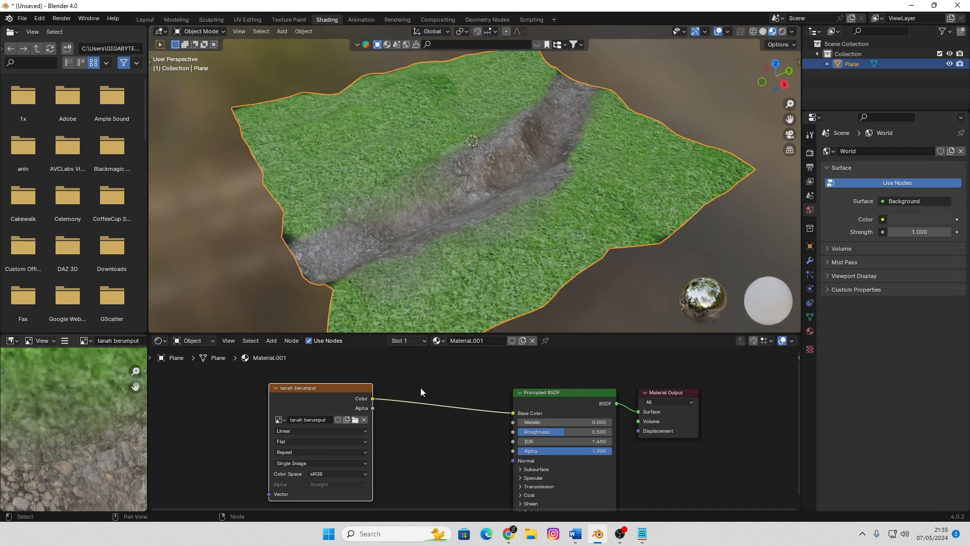
Enlarge the node editor and move the tanah berumput image node farther from the Principled BSDF
middle_drag(421, 389, 437, 389)
drag(595, 334, 595, 244)
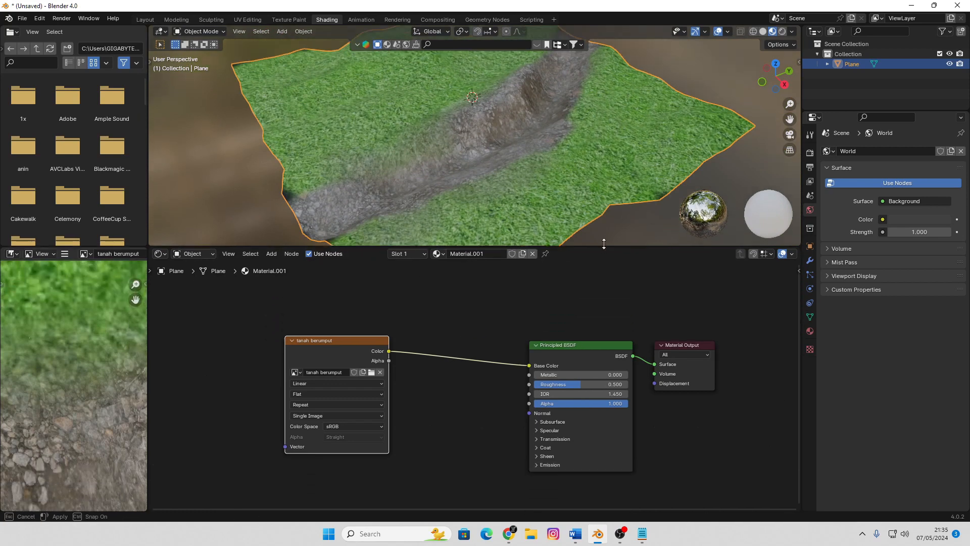
mouse_move(526, 151)
middle_down()
mouse_move(476, 158)
mouse_move(622, 141)
mouse_move(519, 150)
middle_up()
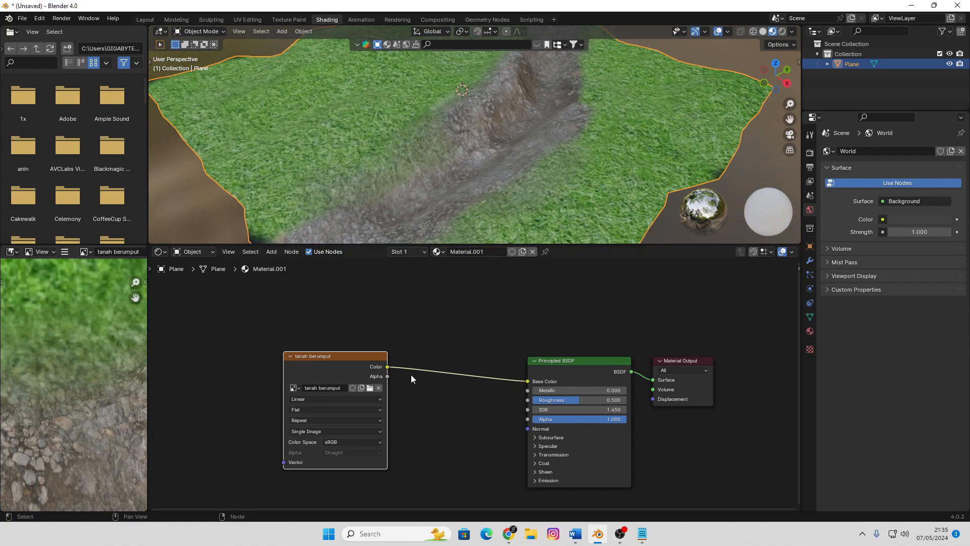
scroll(411, 376, up, 1)
drag(343, 354, 298, 326)
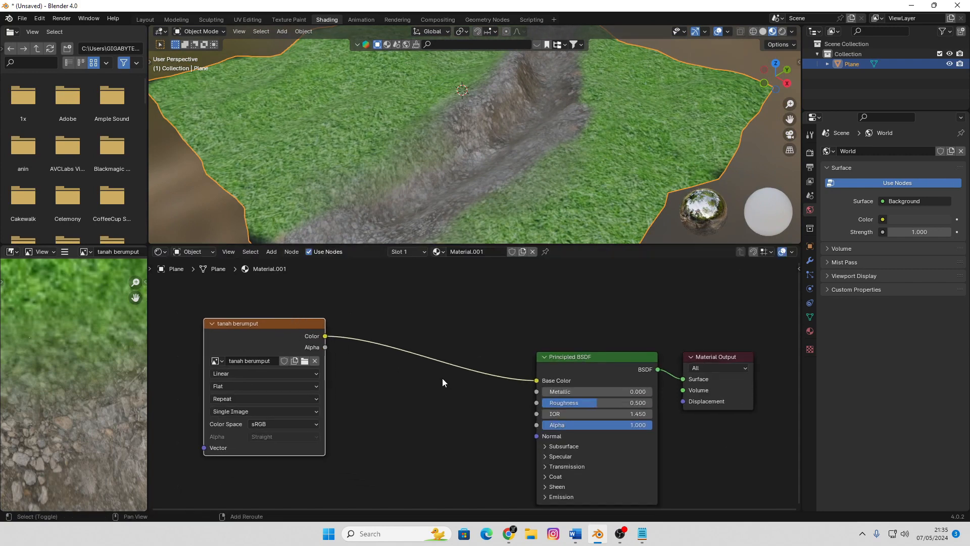
middle_drag(298, 326, 386, 299)
drag(387, 299, 353, 299)
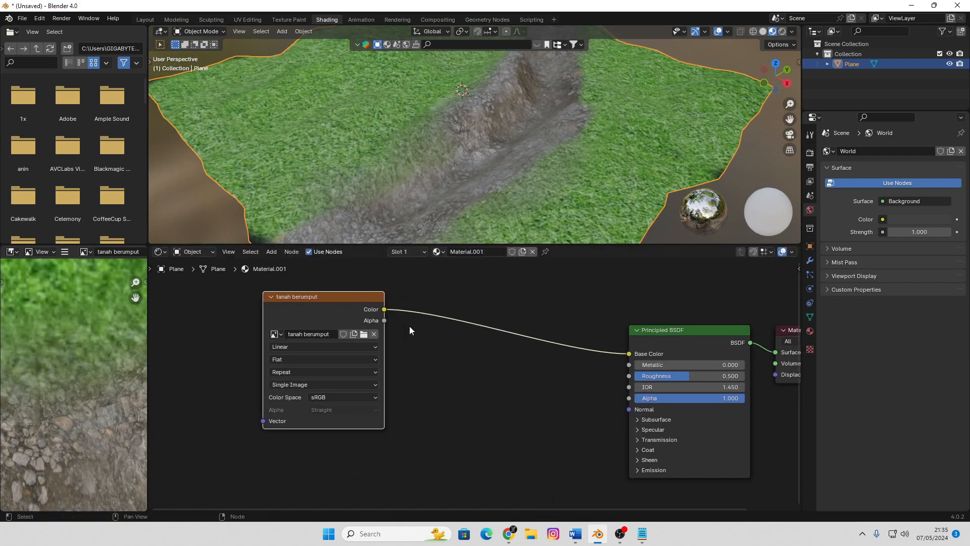
Add a Bump node with strength 0.233, linking the image color to its Height and its Normal to the Principled BSDF's Normal
key(shift+a)
mouse_move(508, 405)
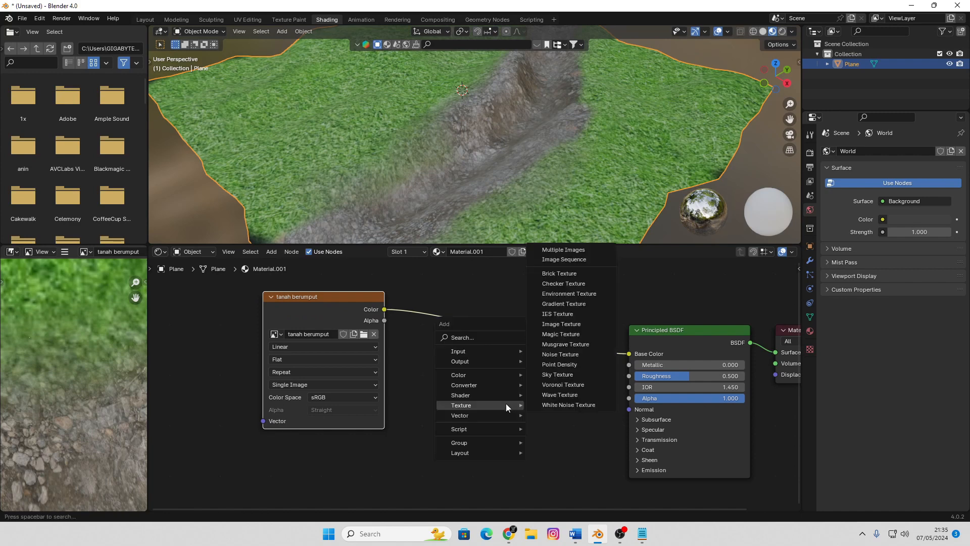
mouse_move(483, 417)
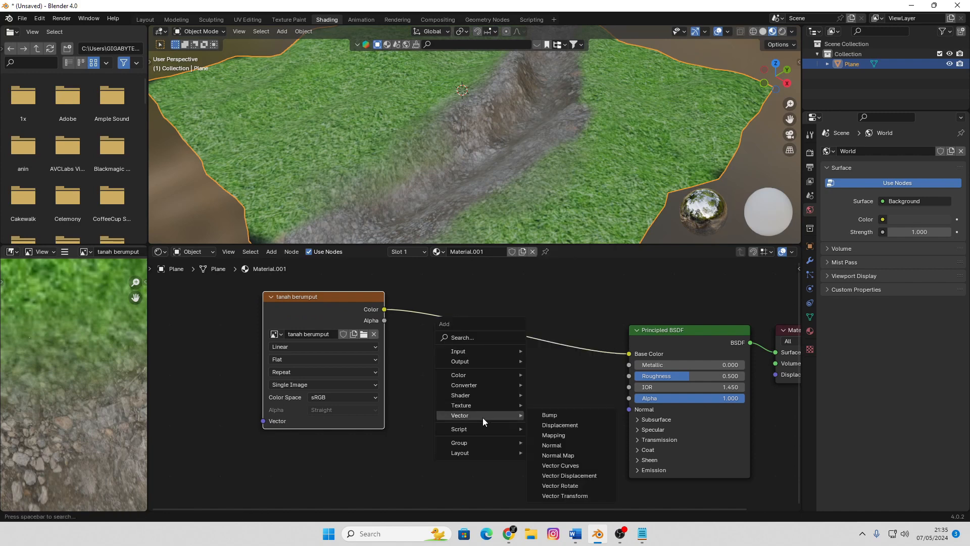
click(556, 416)
click(550, 417)
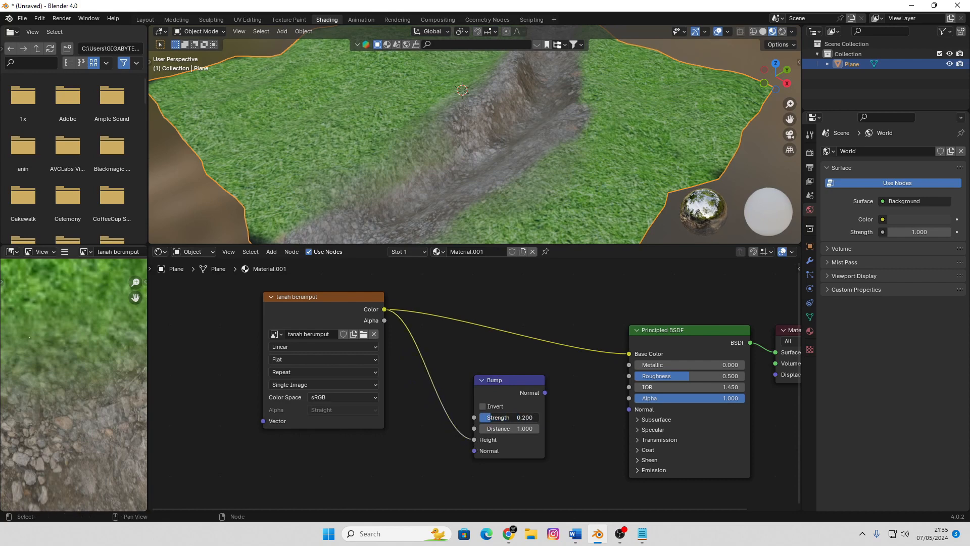
drag(616, 413, 622, 410)
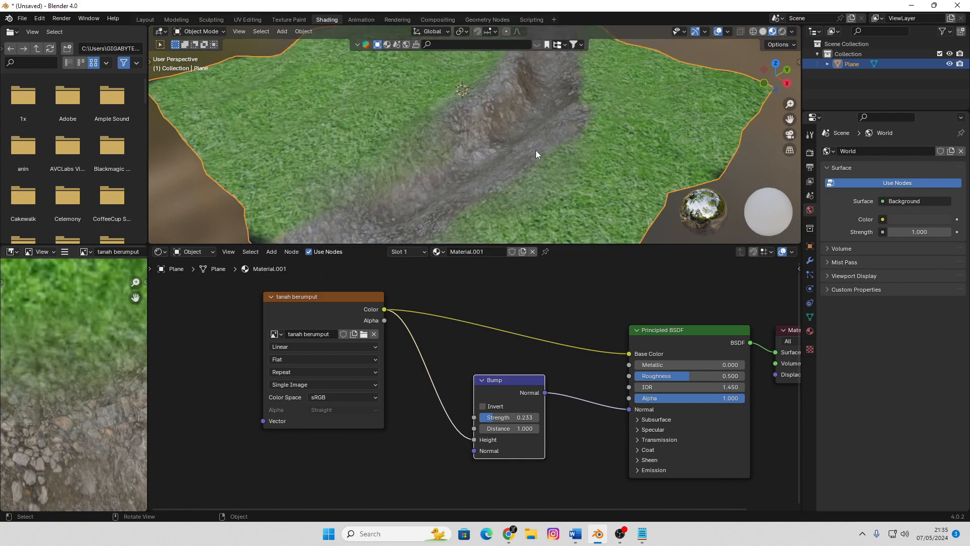
Set the Bump node's strength to 0.533 and enlarge the 3D viewport to inspect the terrain's relief
scroll(536, 150, up, 3)
middle_drag(535, 150, 475, 150)
scroll(555, 150, up, 2)
scroll(555, 150, down, 4)
drag(498, 421, 521, 421)
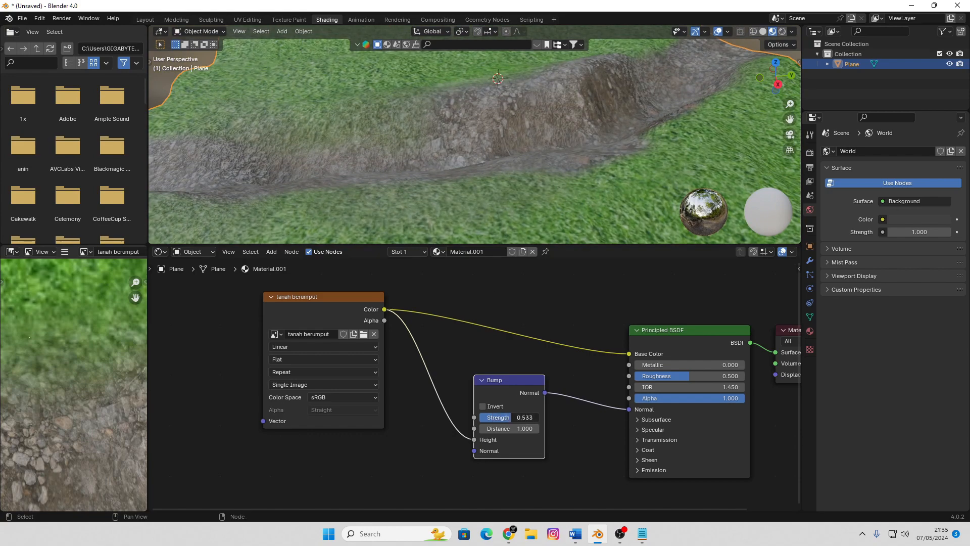
scroll(535, 157, down, 3)
mouse_move(536, 156)
middle_down()
mouse_move(626, 156)
mouse_move(531, 165)
middle_up()
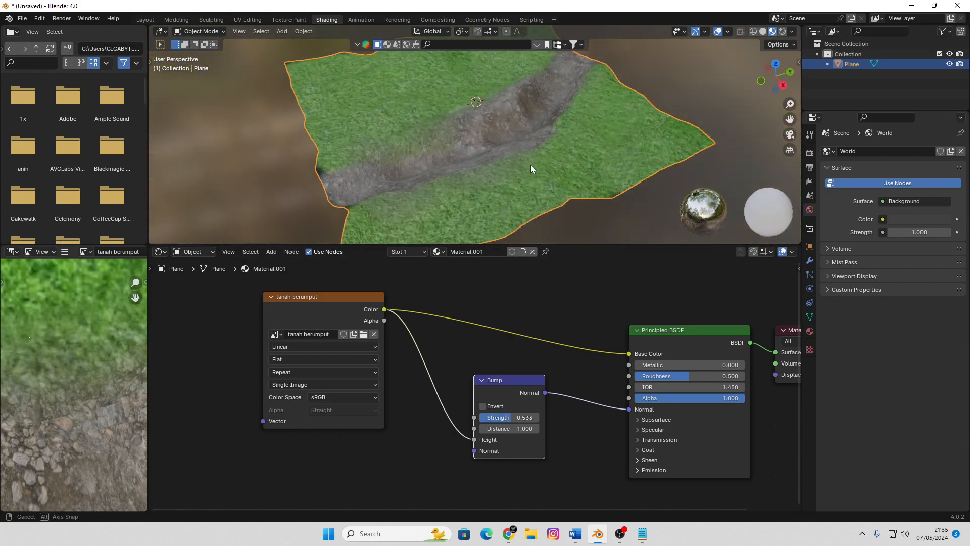
drag(623, 244, 623, 295)
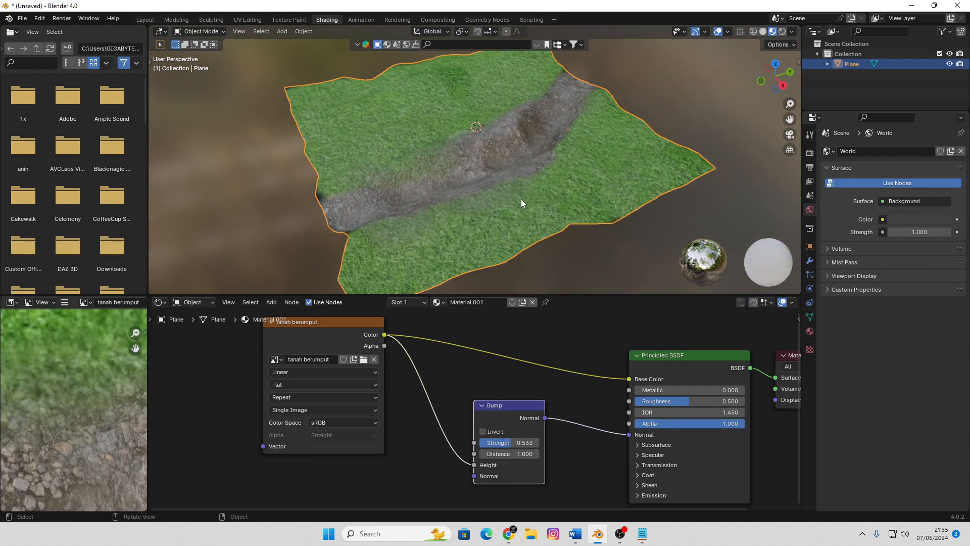
middle_drag(516, 199, 347, 256)
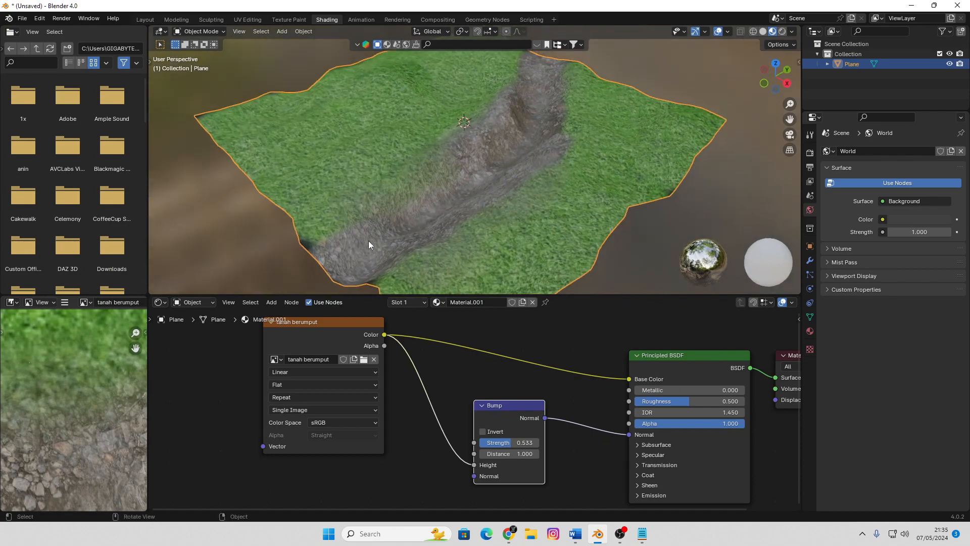
scroll(518, 162, down, 3)
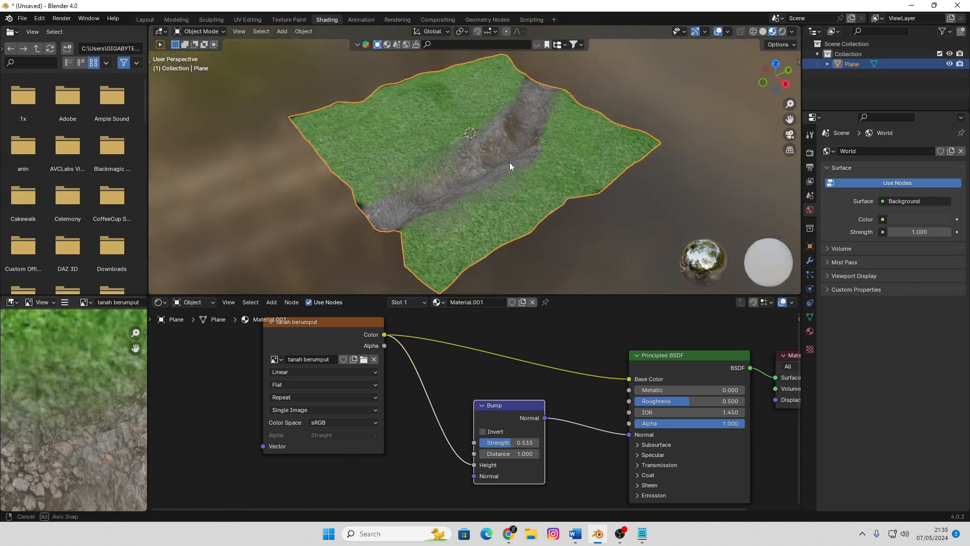
middle_drag(508, 162, 490, 162)
Switch to the Layout workspace and show the terrain from the top in Material Preview shading
key(shift+a)
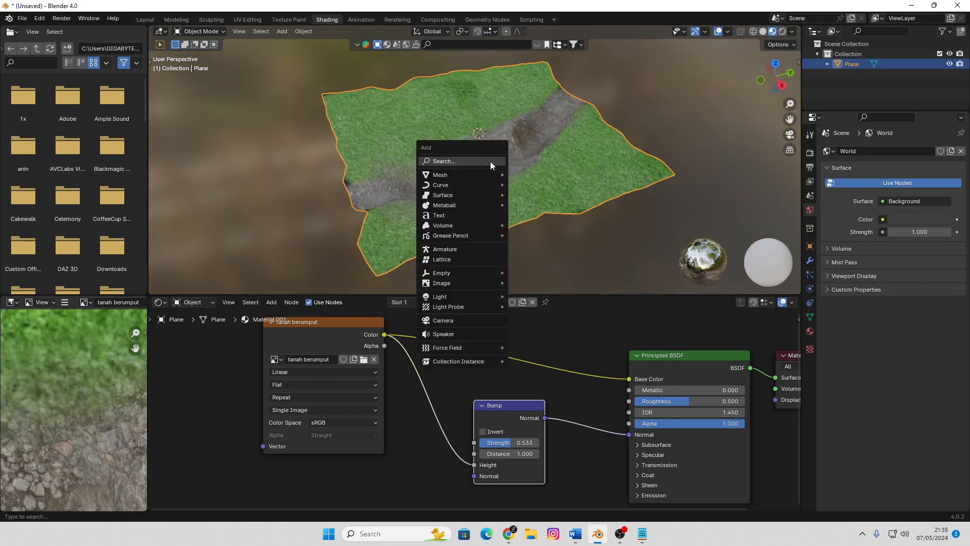
click(145, 19)
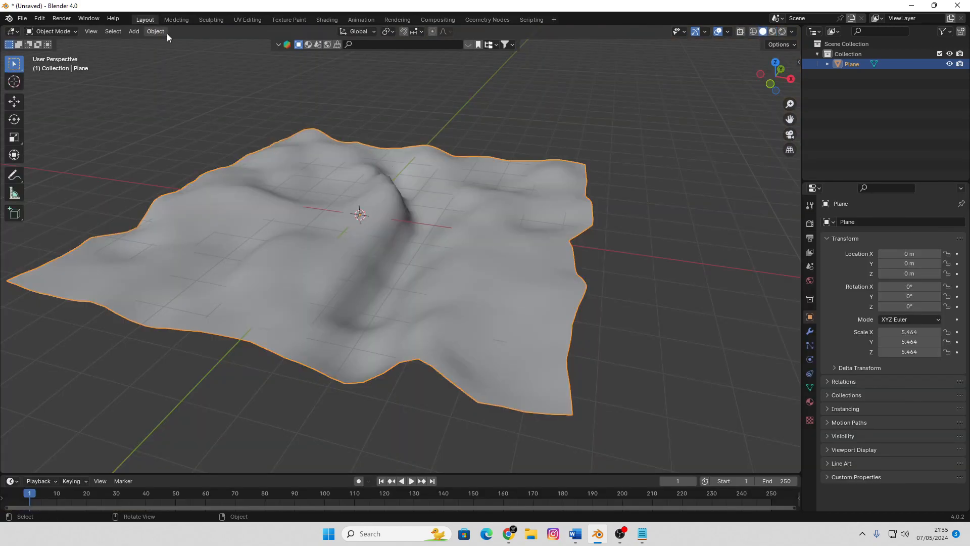
middle_drag(456, 190, 424, 199)
key(z)
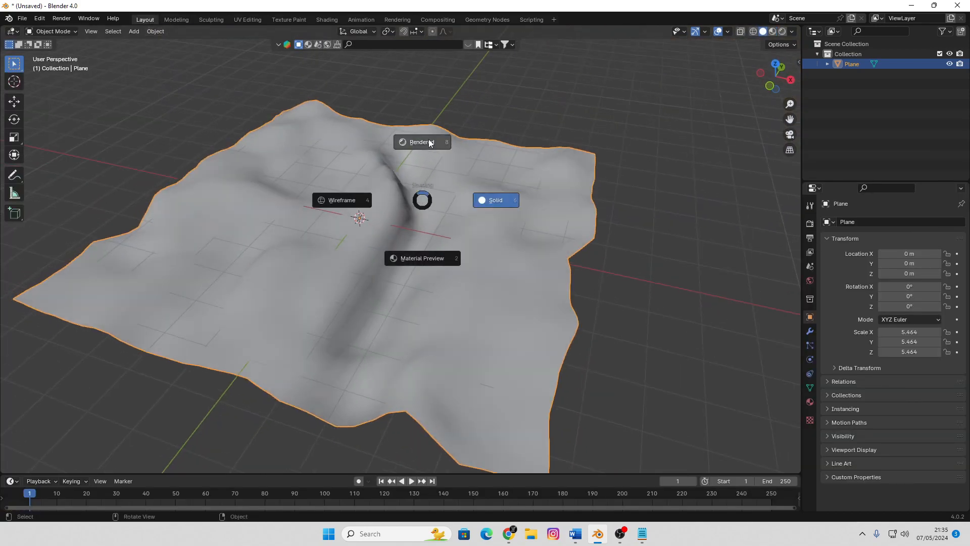
click(428, 140)
key(KP_7)
key(shift+z)
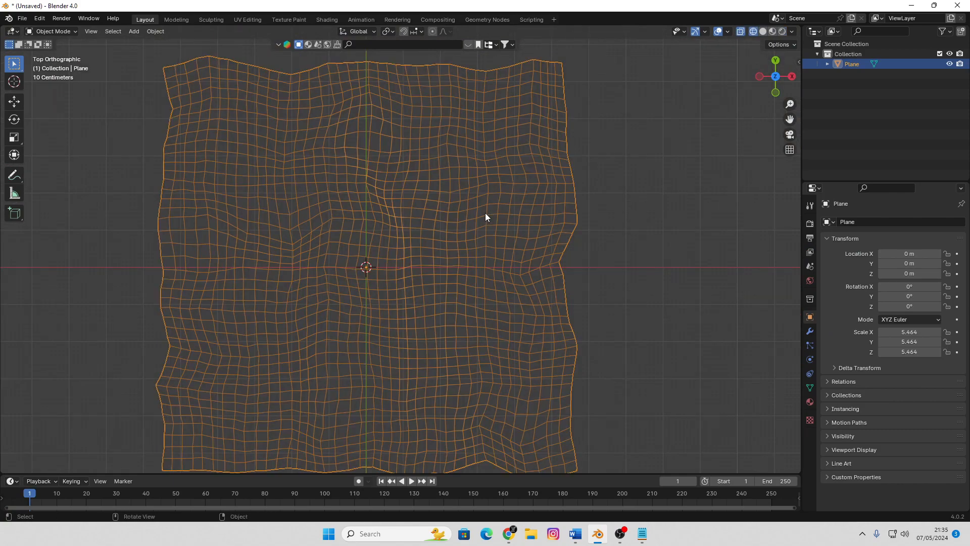
key(shift+z)
key(z)
click(482, 262)
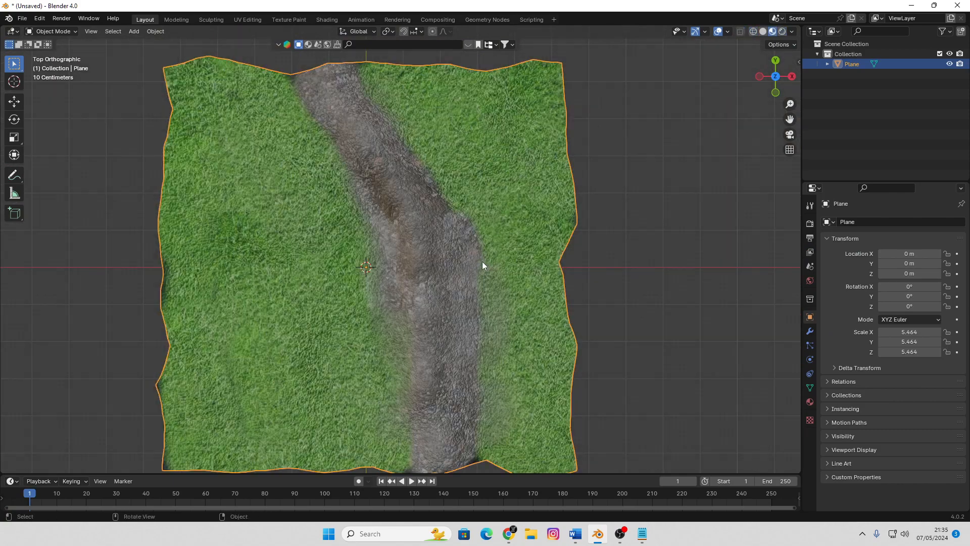
Add a plane mesh, move it over the channel and scale it by about 4.05
shift+middle_drag(418, 237, 471, 221)
key(shift+a)
mouse_move(425, 211)
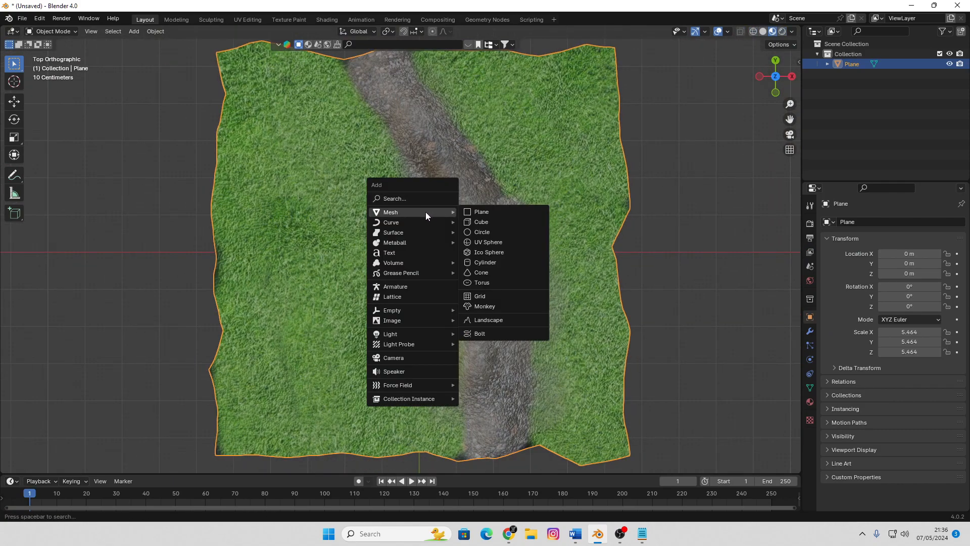
click(490, 210)
scroll(463, 265, down, 2)
scroll(462, 265, up, 2)
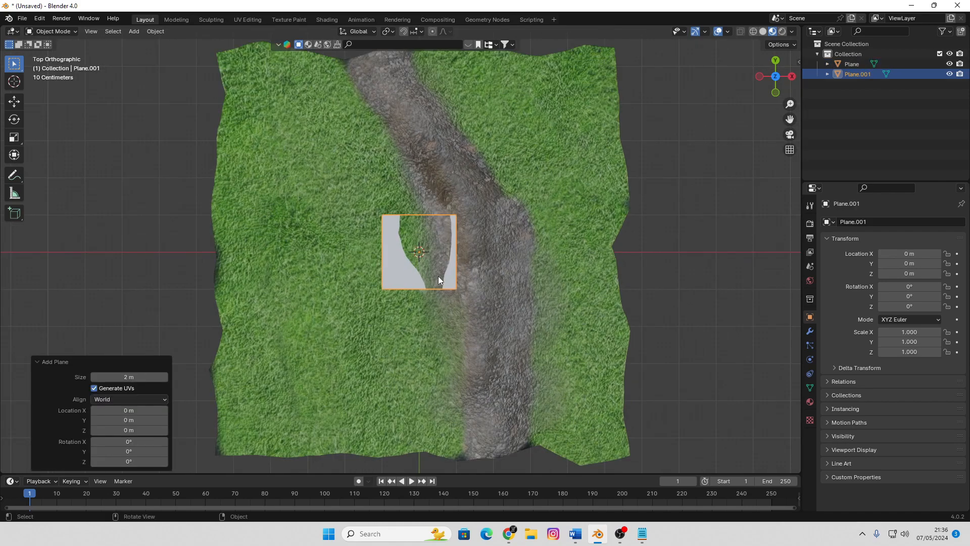
key(g)
click(479, 267)
key(s)
click(575, 384)
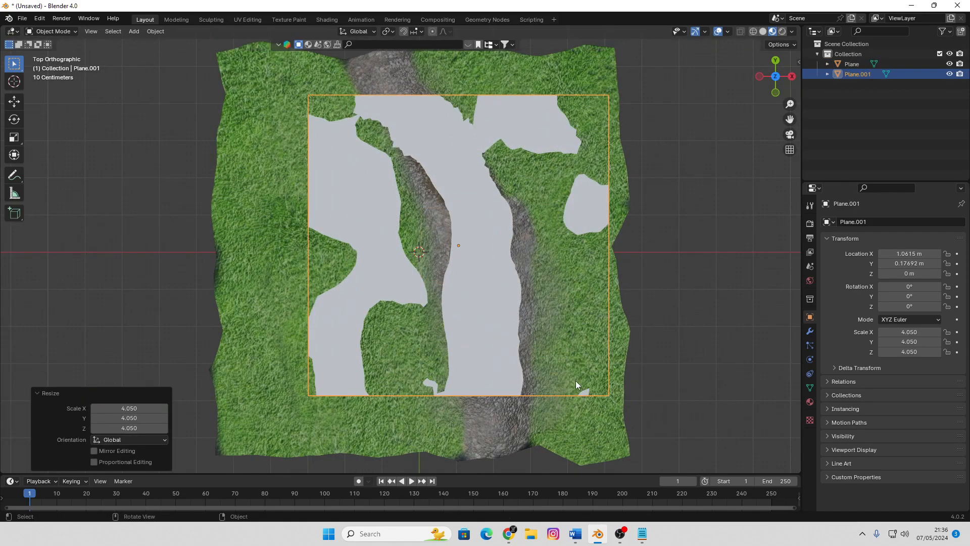
Reposition the plane within the terrain's outline, at about X -0.03 m and Y 1.25 m
key(g)
click(520, 337)
scroll(525, 339, down, 3)
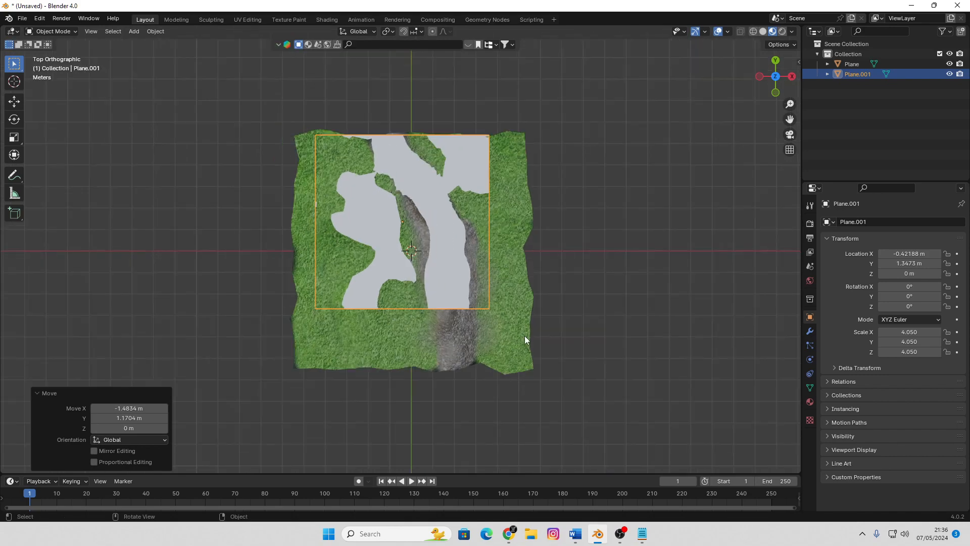
shift+middle_drag(477, 281, 477, 247)
scroll(476, 247, up, 1)
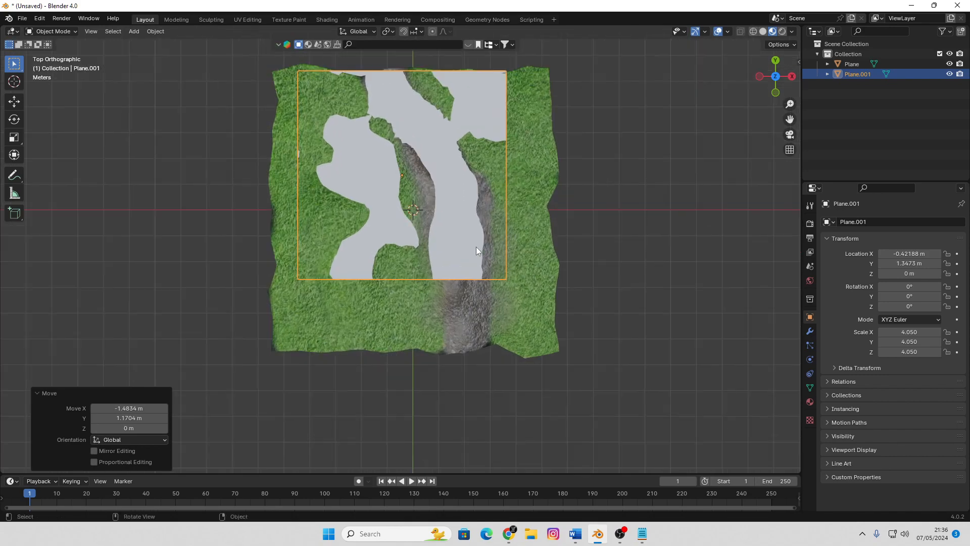
shift+middle_drag(473, 195, 460, 224)
key(g)
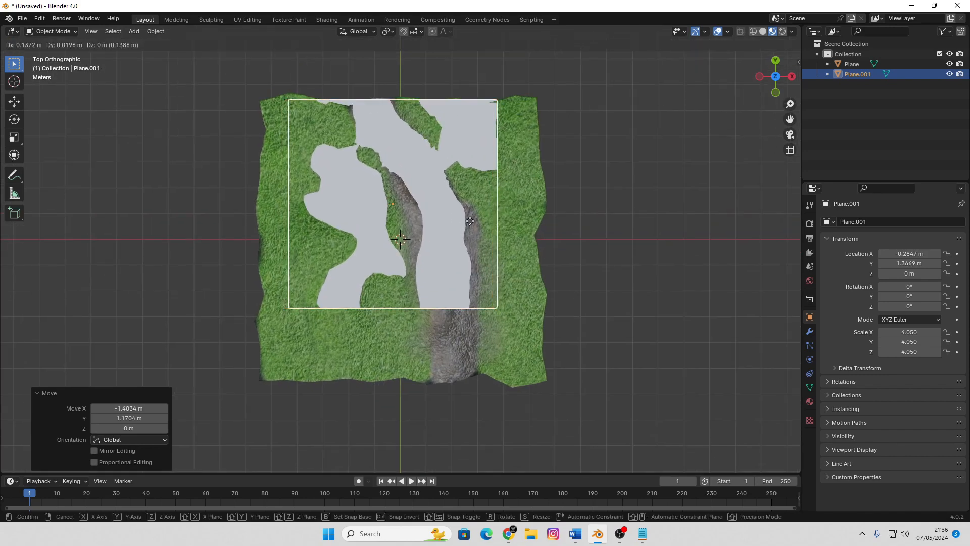
click(477, 228)
Extend the plane to the terrain's border by moving its near edge about -2.66 m along Y in Edit Mode
middle_drag(477, 228, 383, 235)
key(Tab)
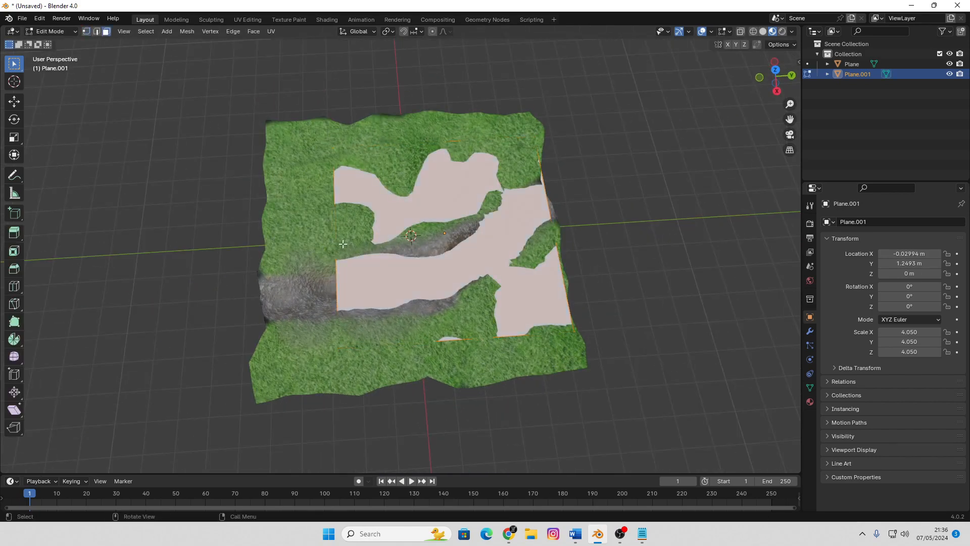
key(shift+z)
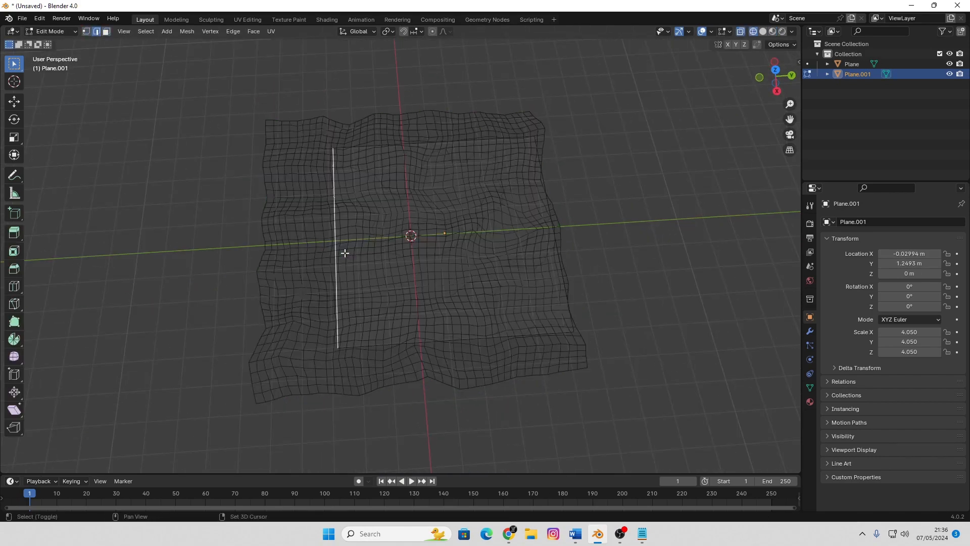
key(shift+z)
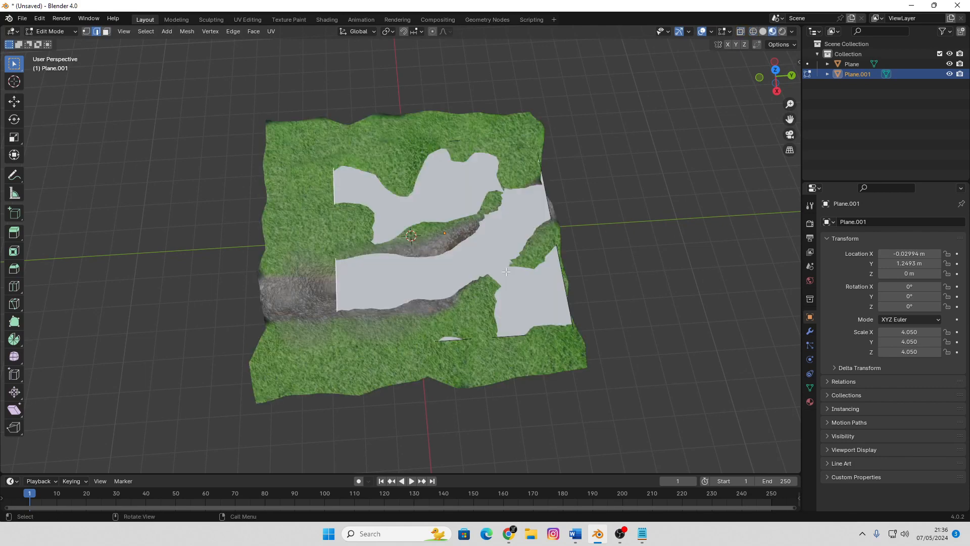
key(g)
key(y)
click(433, 286)
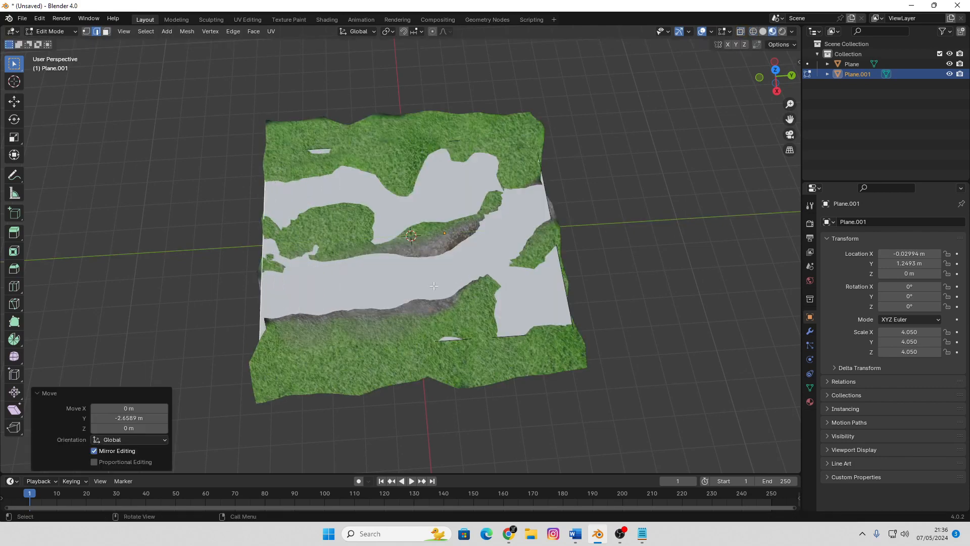
middle_drag(433, 286, 500, 231)
key(Tab)
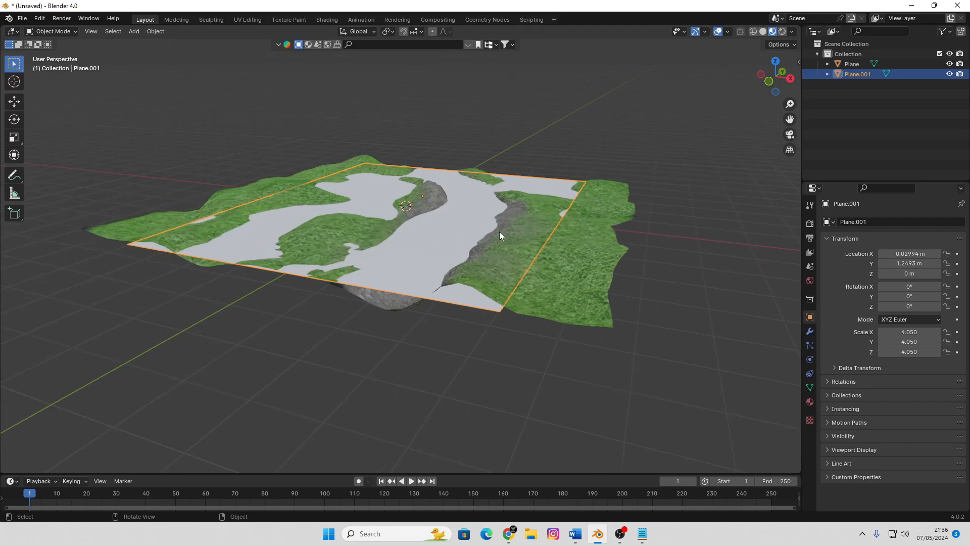
Lower the plane about 0.19 m along Z so it sits inside the channel
key(g)
key(z)
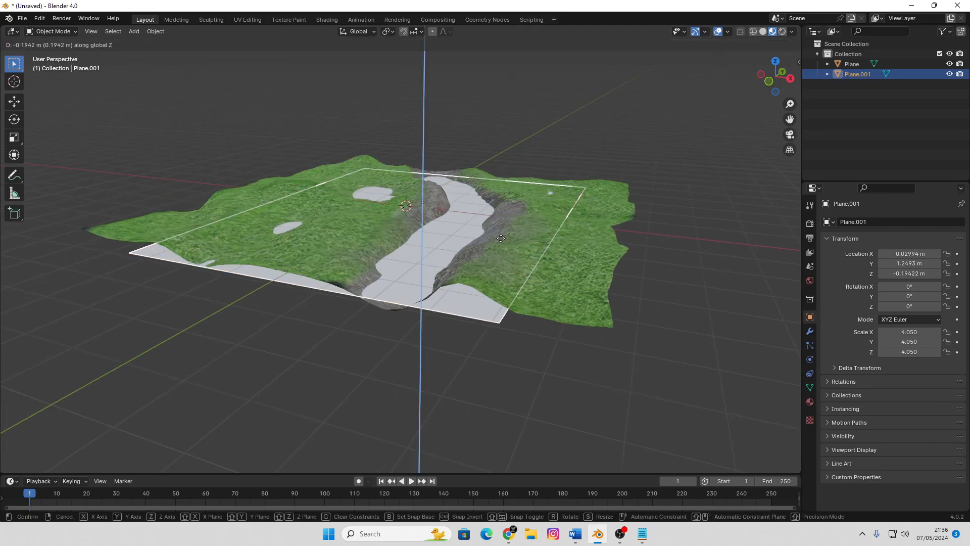
click(501, 238)
Shift the plane along X to about 0.87 m, deselect it and inspect how it fills the channel
middle_drag(520, 250, 549, 262)
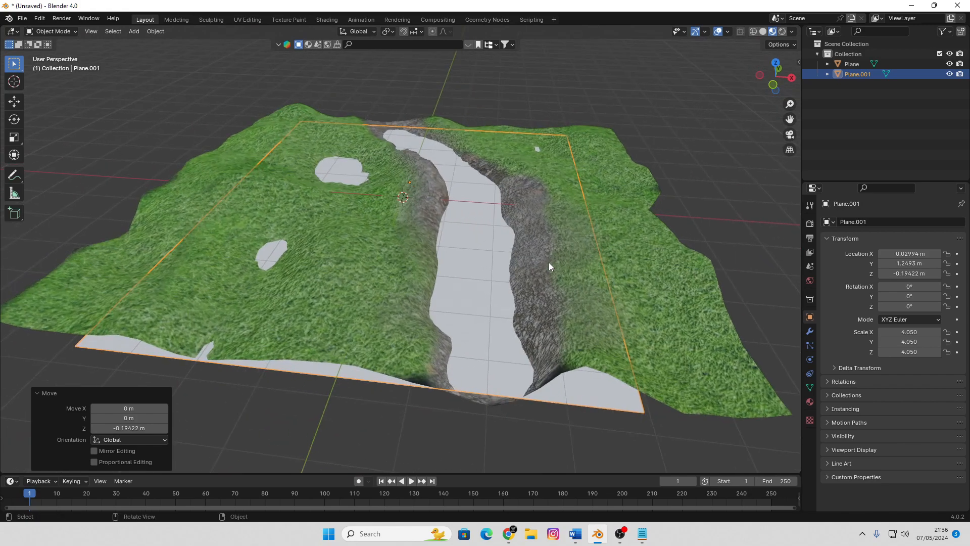
key(g)
key(y)
key(x)
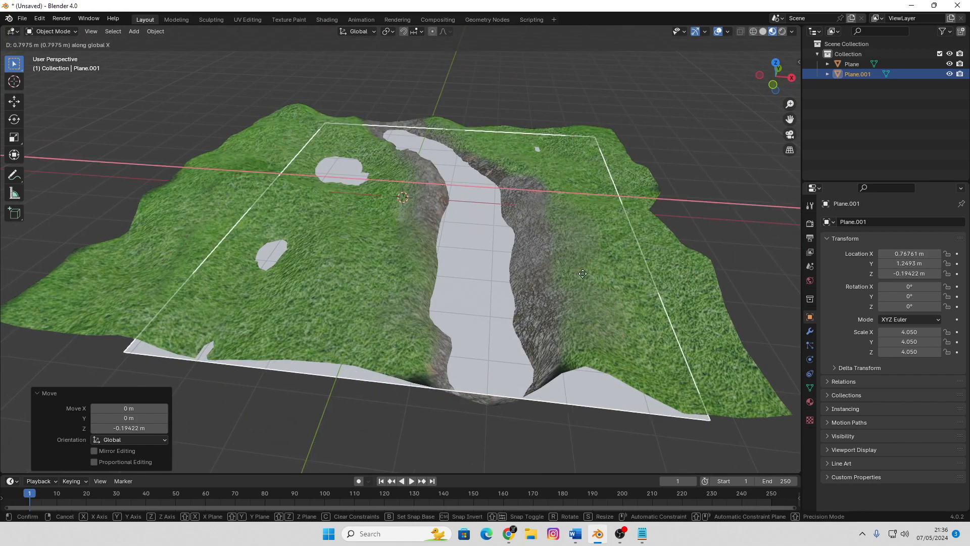
click(588, 272)
click(691, 191)
middle_drag(678, 218, 439, 274)
scroll(420, 260, up, 3)
scroll(420, 260, down, 5)
scroll(454, 282, up, 4)
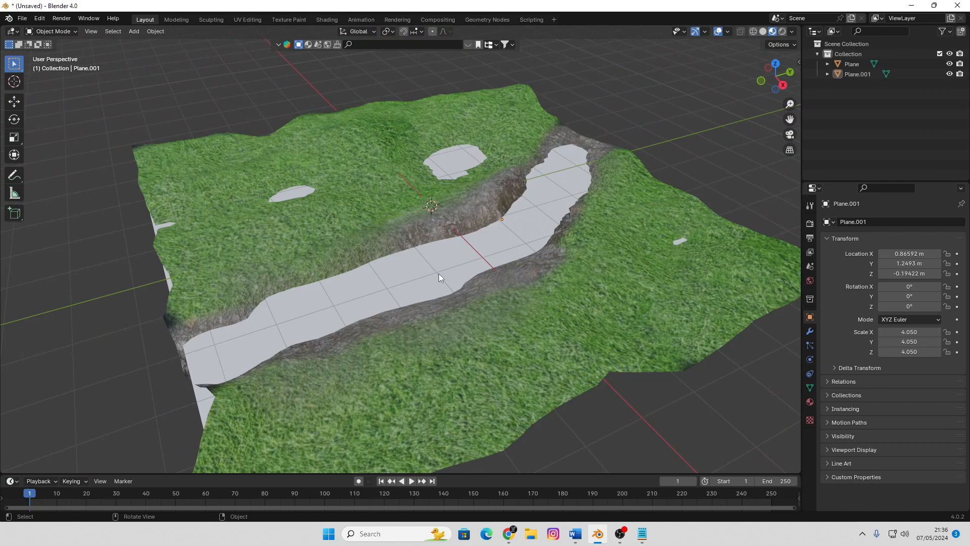
Add a plane beside the terrain, at about X 2.90, Y 7.95 and Z -0.93 m, and scale it to about 0.249
scroll(439, 274, down, 3)
click(482, 304)
scroll(482, 305, up, 6)
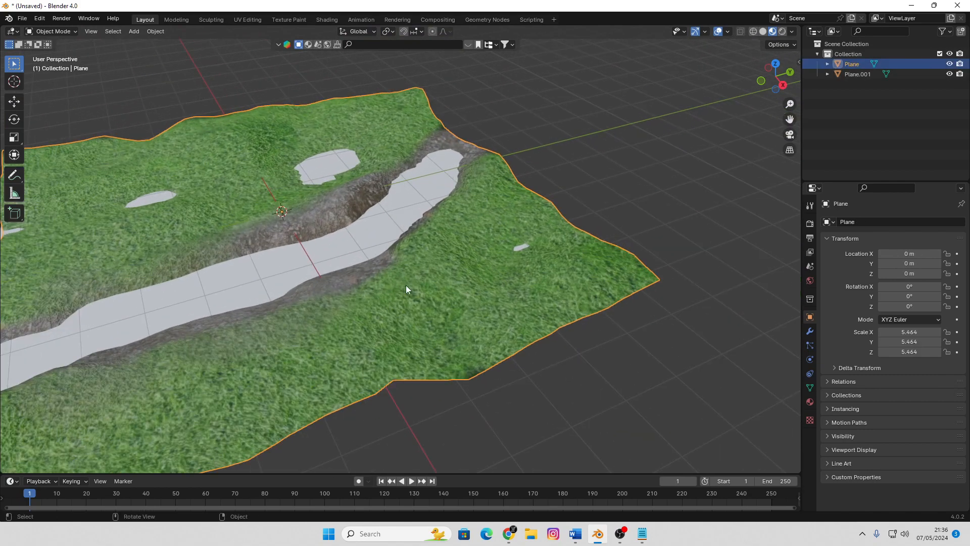
middle_drag(407, 289, 516, 256)
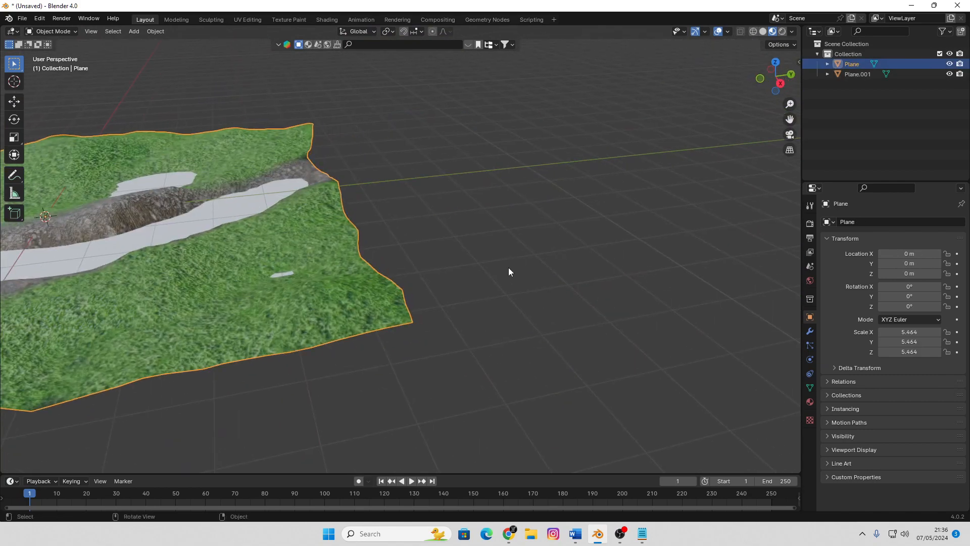
key(shift+a)
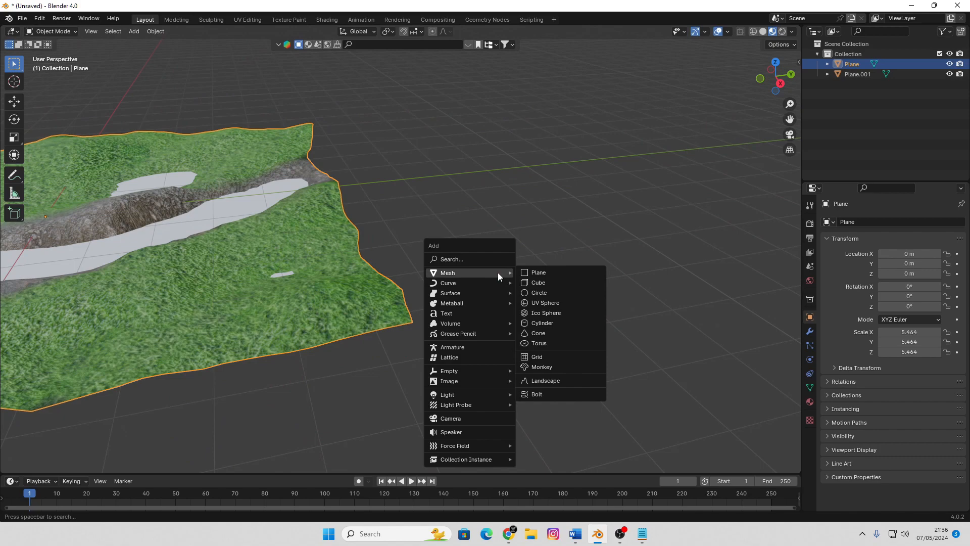
click(530, 273)
key(s)
click(526, 305)
scroll(565, 311, up, 5)
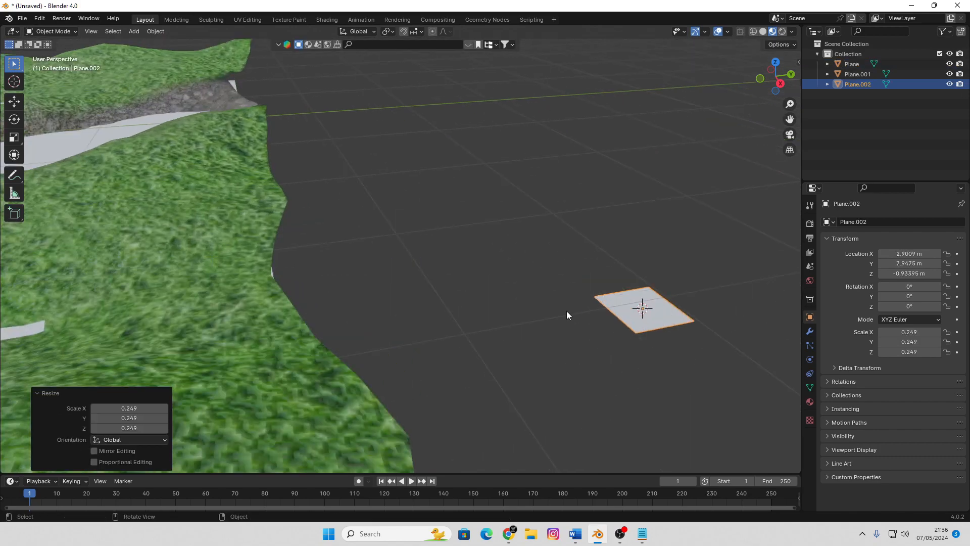
Stand the small plane upright by rotating its geometry 90° in Edit Mode from the front view
shift+middle_drag(566, 311, 425, 303)
key(KP_1)
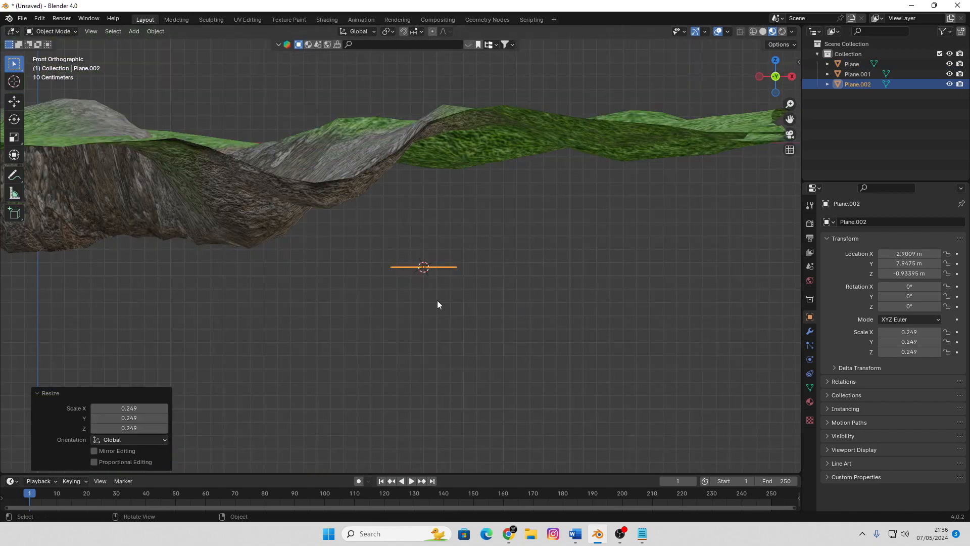
key(Tab)
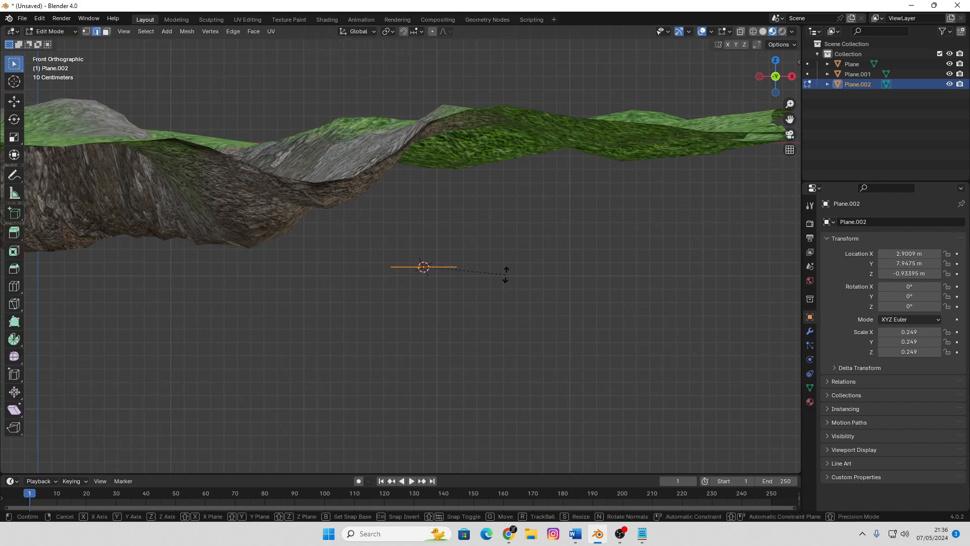
key(r)
click(410, 372)
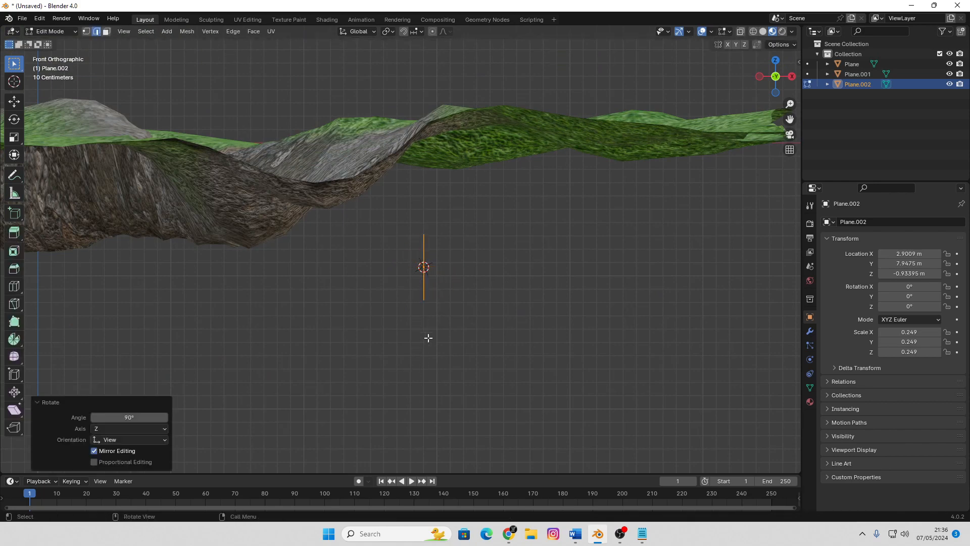
Raise the upright plane's geometry about 0.246 m along Z so its lower edge meets the origin, and return to Object Mode
middle_drag(426, 335, 468, 312)
scroll(468, 312, up, 4)
key(g)
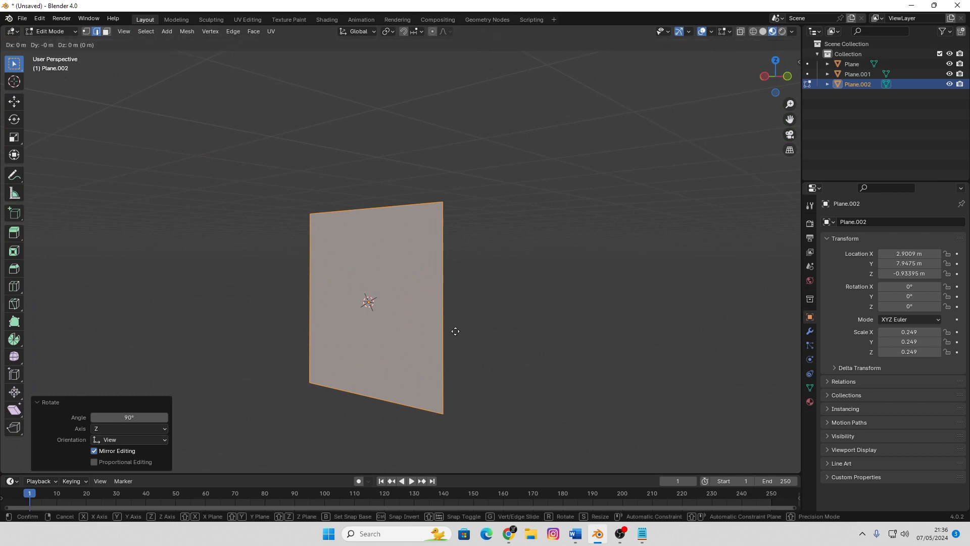
key(z)
click(443, 239)
middle_drag(443, 238, 509, 276)
scroll(515, 298, down, 1)
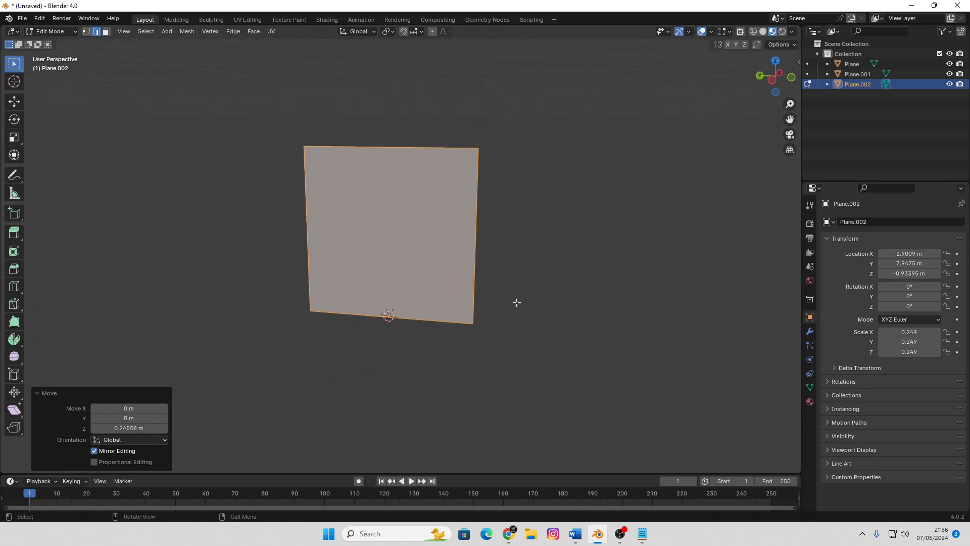
scroll(556, 314, up, 2)
scroll(531, 301, down, 2)
key(Tab)
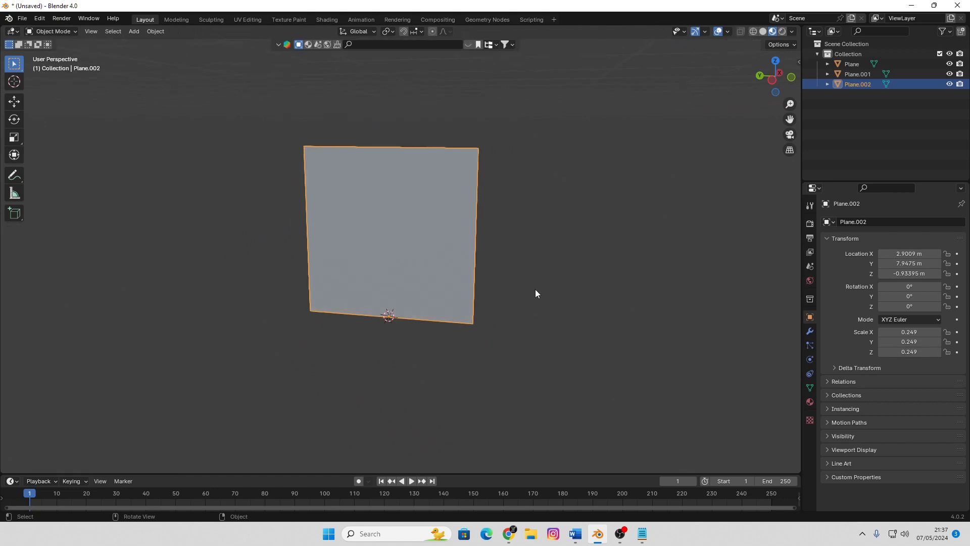
middle_drag(535, 289, 490, 288)
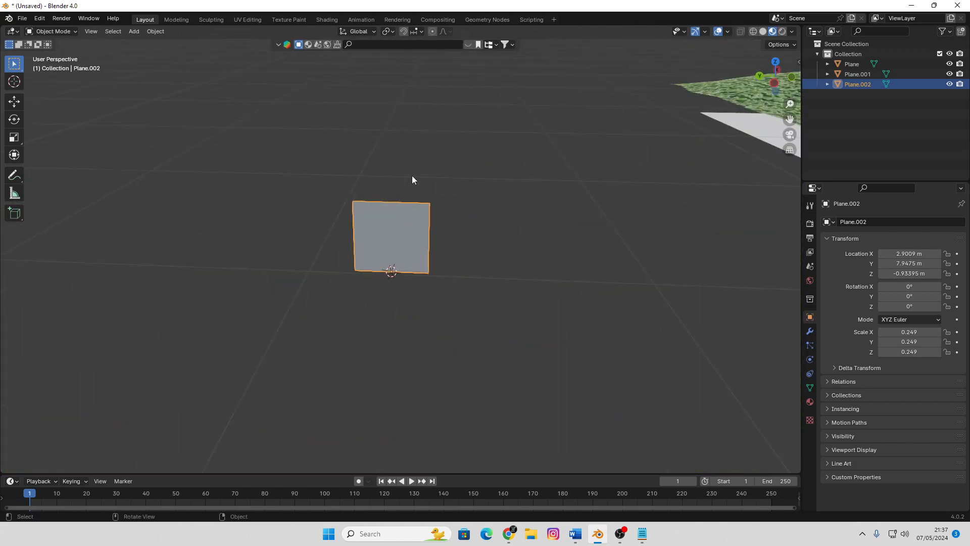
Create a new material for the small plane and assign an Image Texture to its base color
click(810, 402)
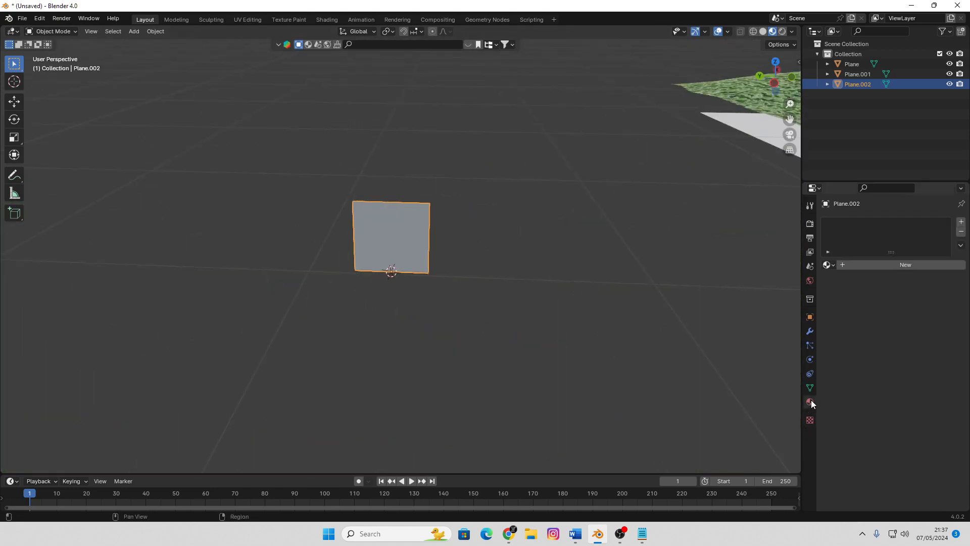
click(910, 264)
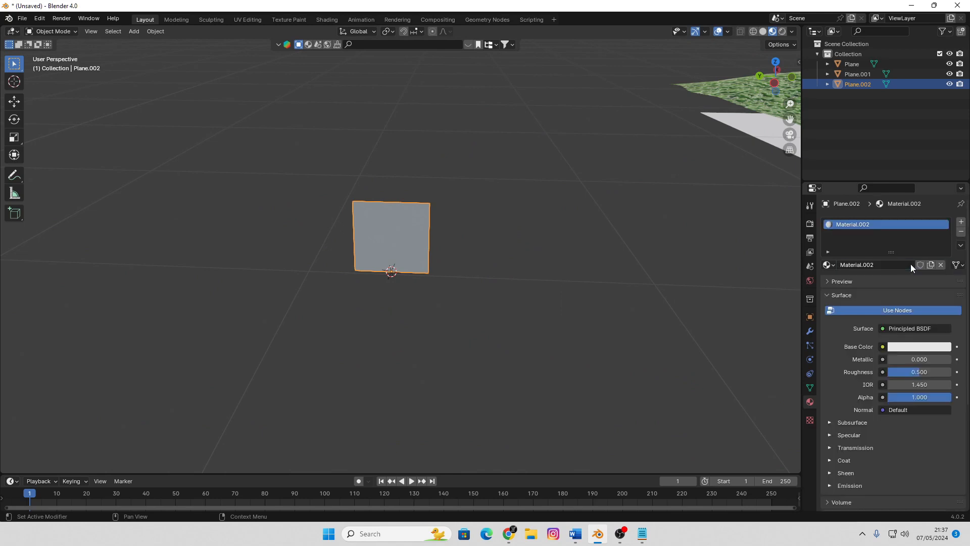
click(883, 347)
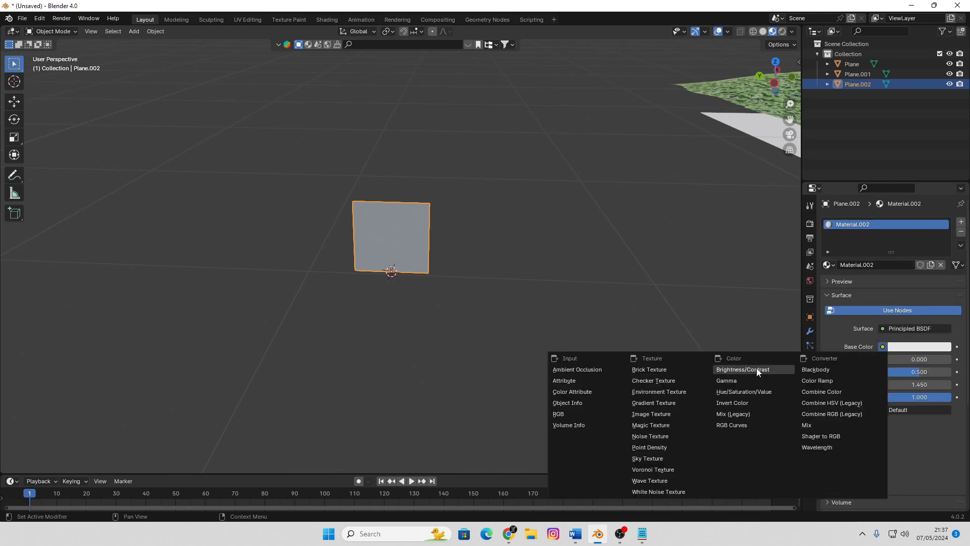
click(663, 413)
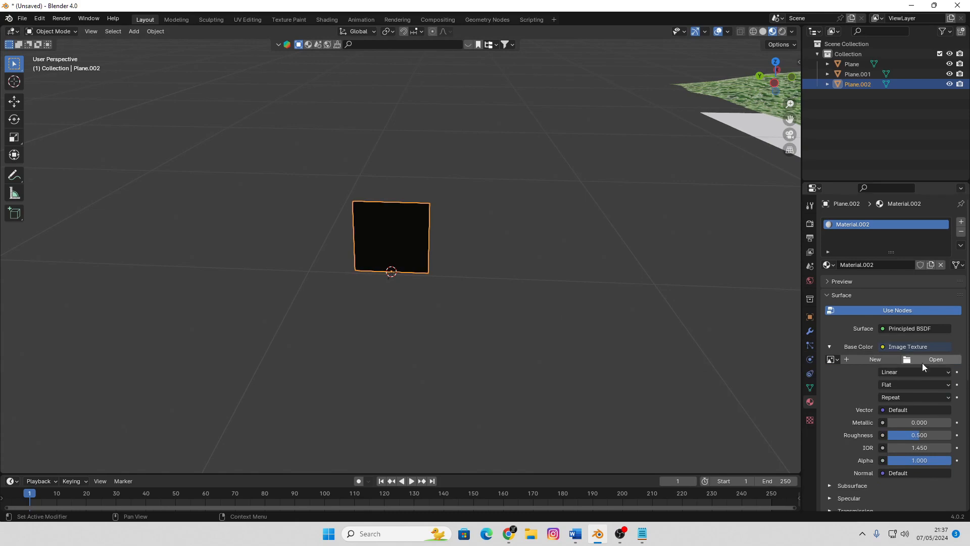
Load the grass-blade JPG whose name starts with 260360b1f2d72a from the BLENDER TEXTURE folder as the base color image
click(923, 360)
scroll(521, 283, down, 5)
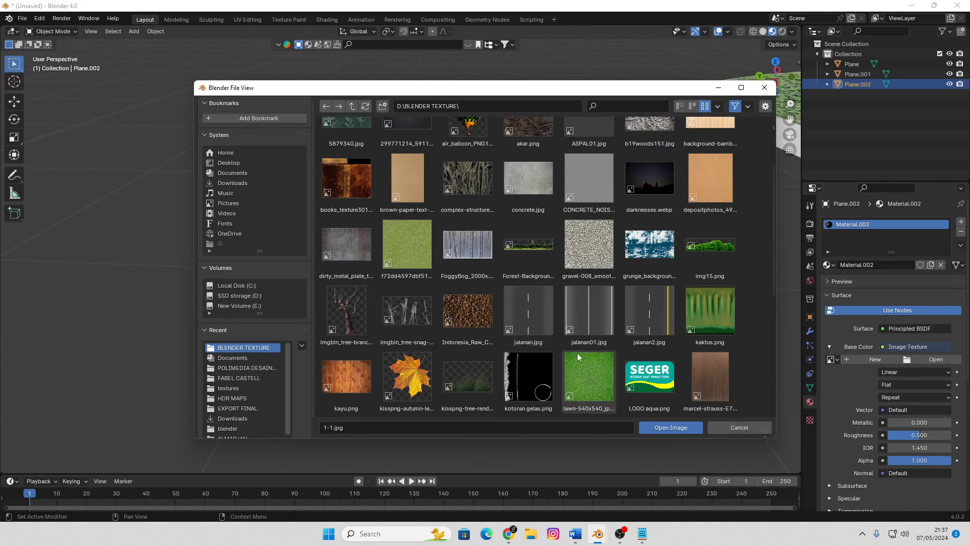
scroll(562, 349, down, 3)
scroll(561, 349, down, 3)
scroll(562, 349, up, 7)
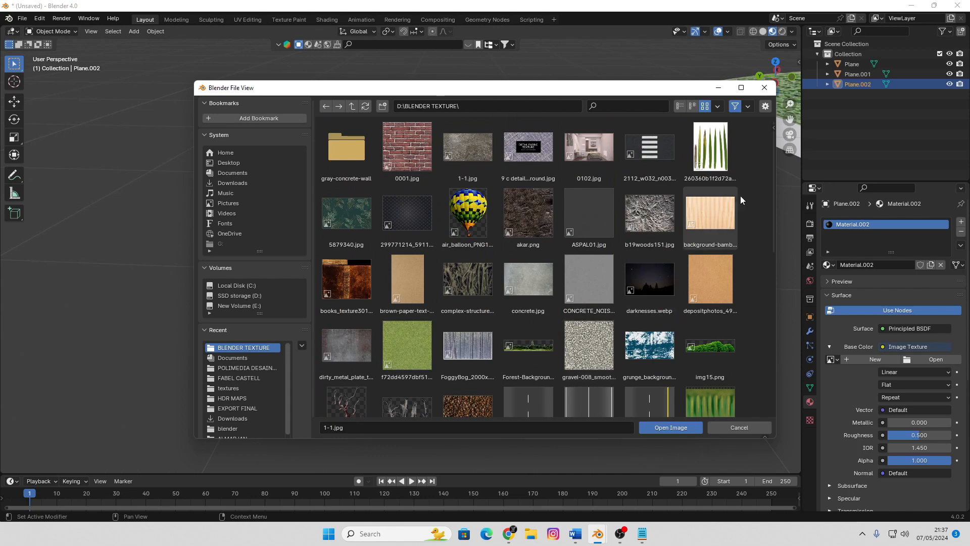
double_click(712, 151)
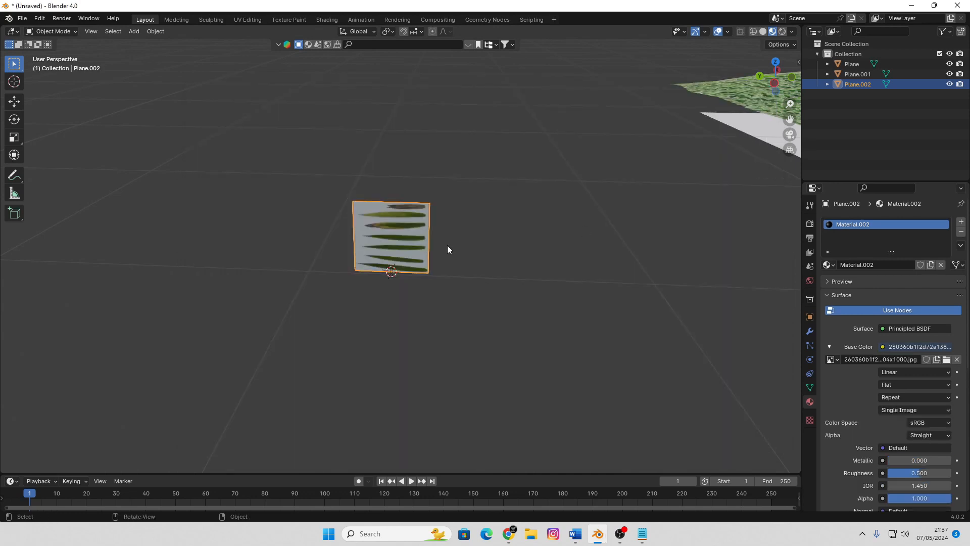
Unwrap the small plane's face so the blades in the texture run vertically
key(KP_Divide)
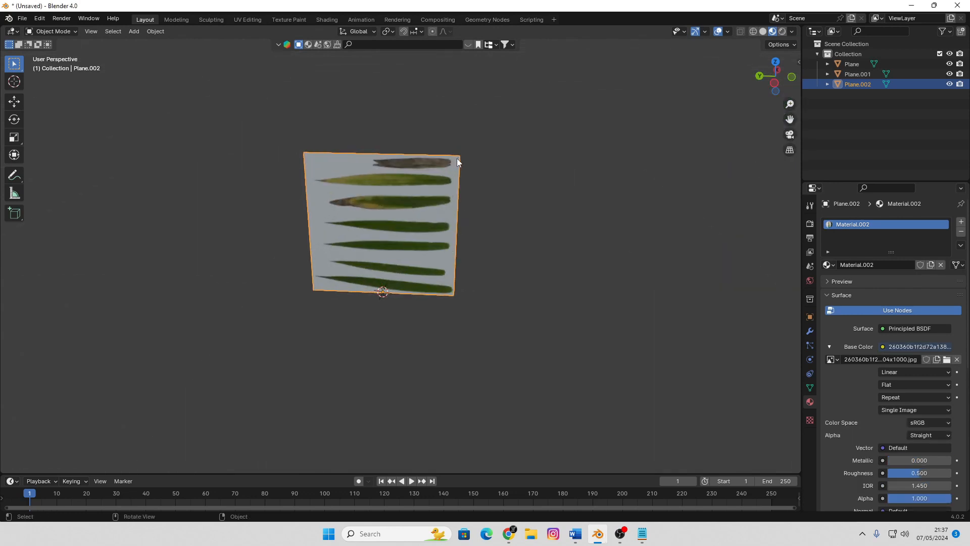
shift+middle_drag(456, 159, 453, 212)
key(Tab)
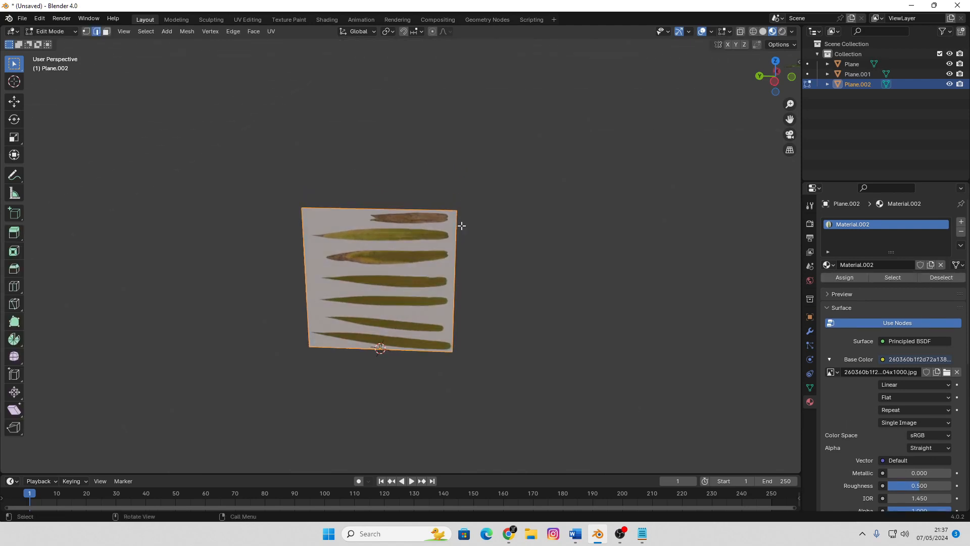
key(u)
click(461, 226)
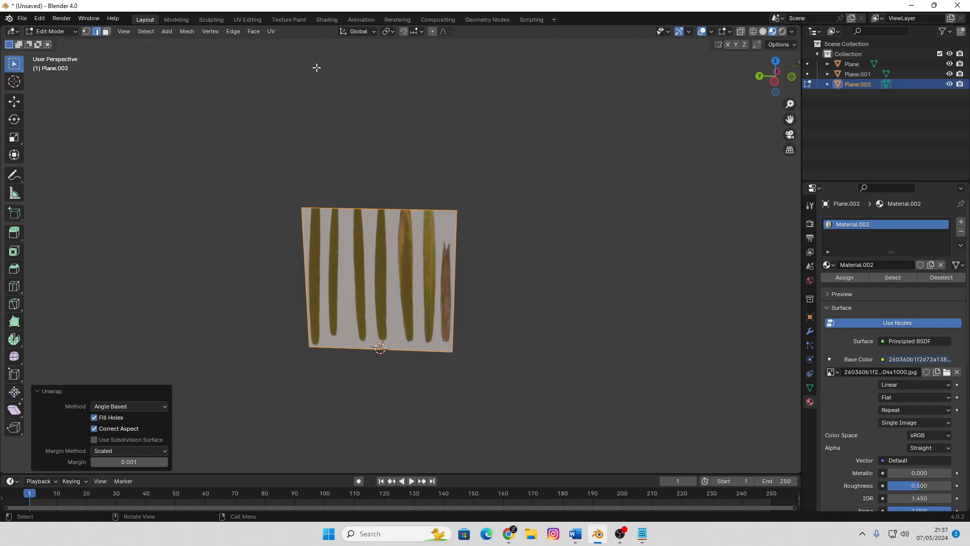
scroll(478, 274, down, 3)
key(Tab)
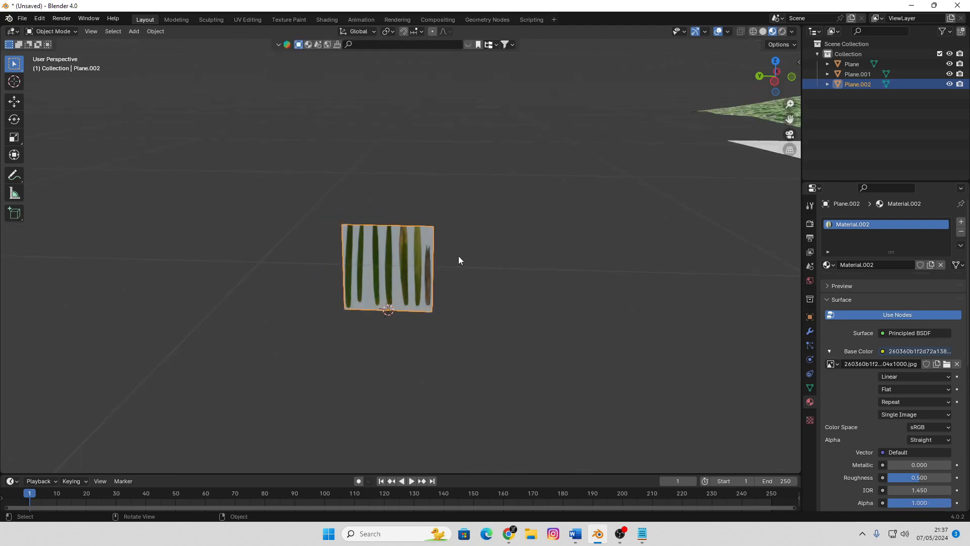
Stretch the plane into a tall strip by moving its upper edge about 1.44 m along Z in Edit Mode
key(Tab)
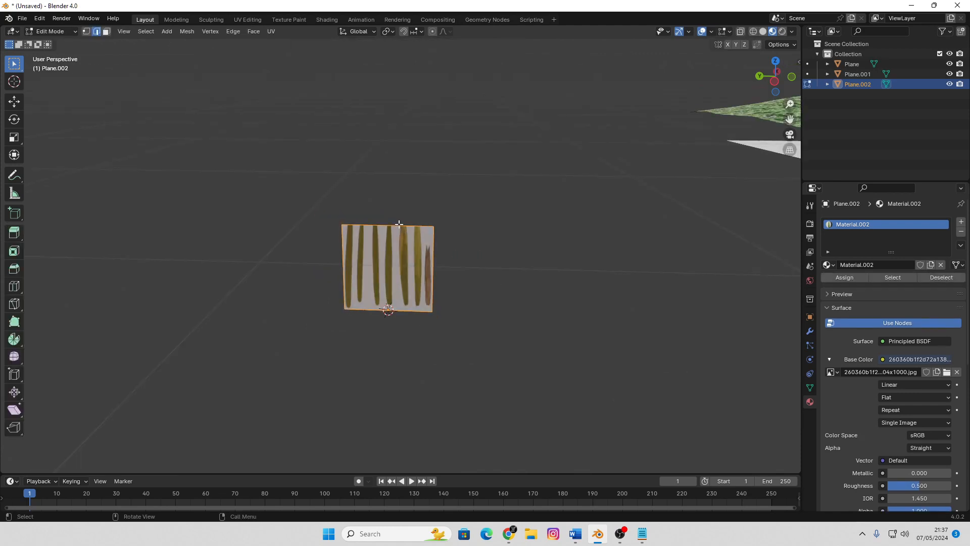
shift+middle_drag(471, 241, 474, 284)
scroll(475, 287, down, 2)
key(g)
key(z)
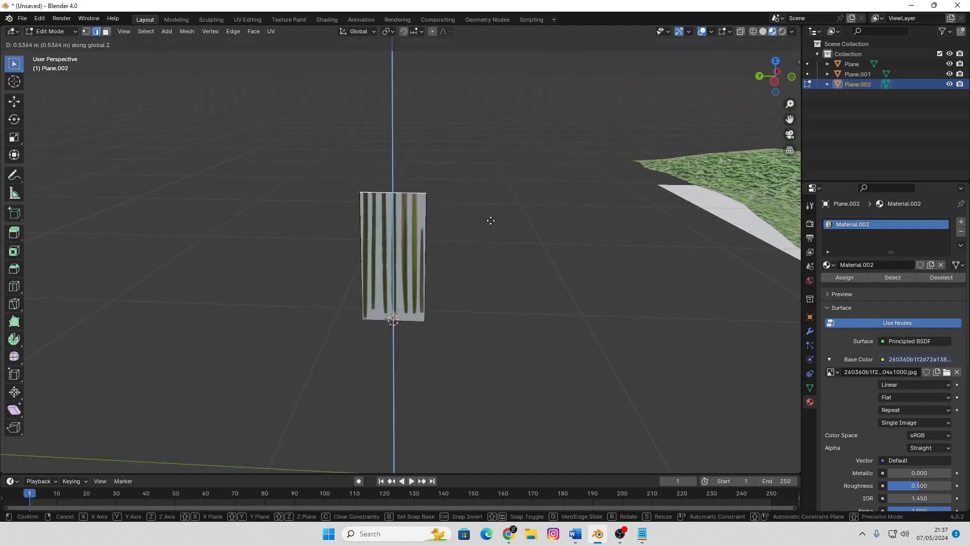
click(488, 92)
middle_drag(488, 96, 479, 181)
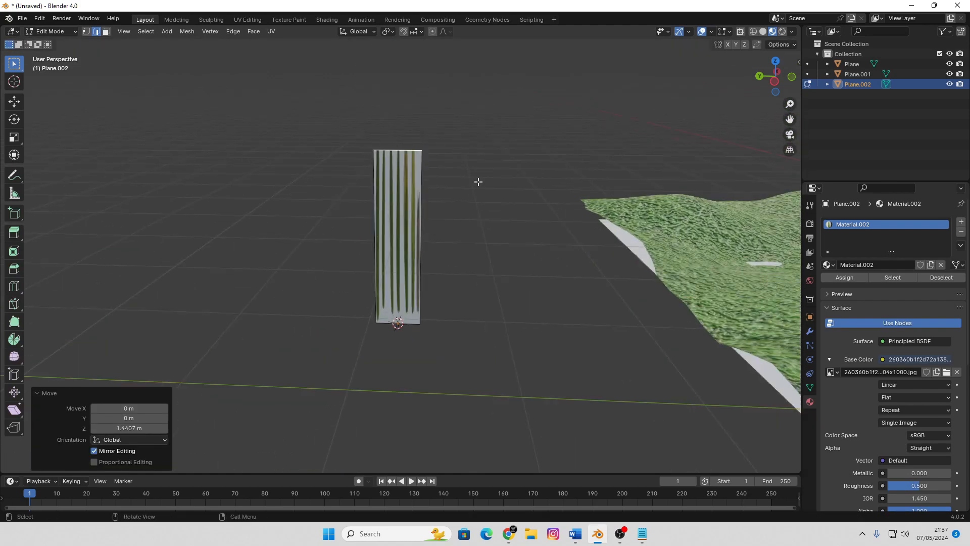
Narrow the strip by scaling its upper edge to about 0.172 and its lower edge to about 0.481
middle_drag(502, 276, 558, 296)
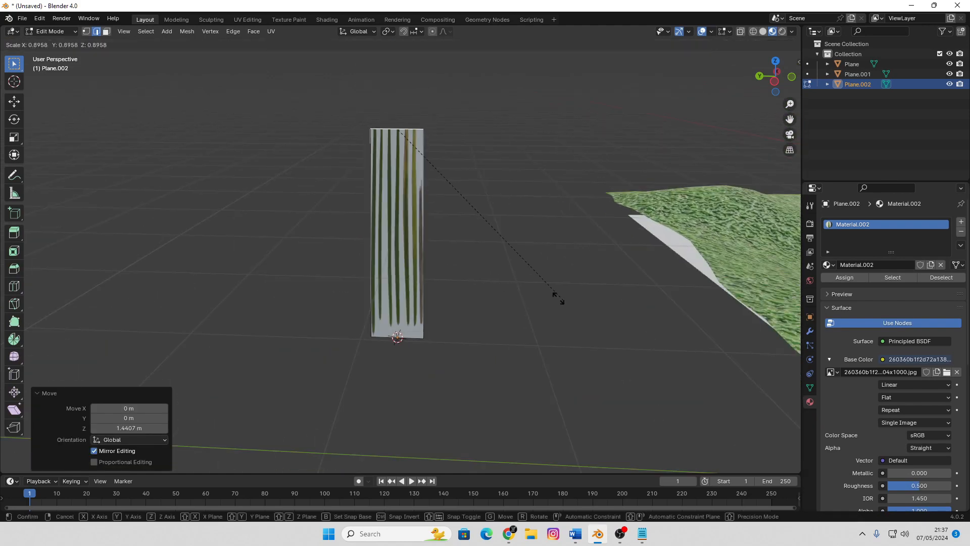
key(s)
click(412, 177)
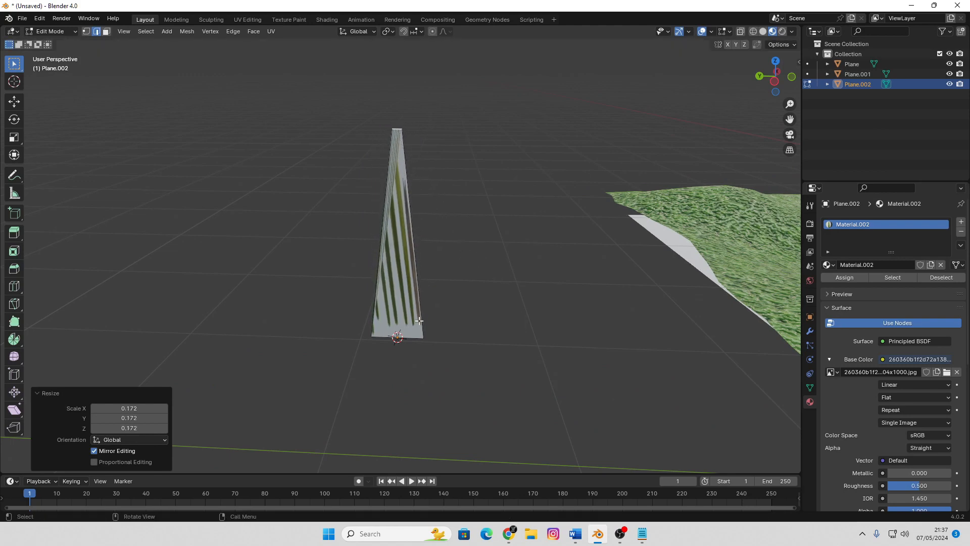
click(416, 338)
key(s)
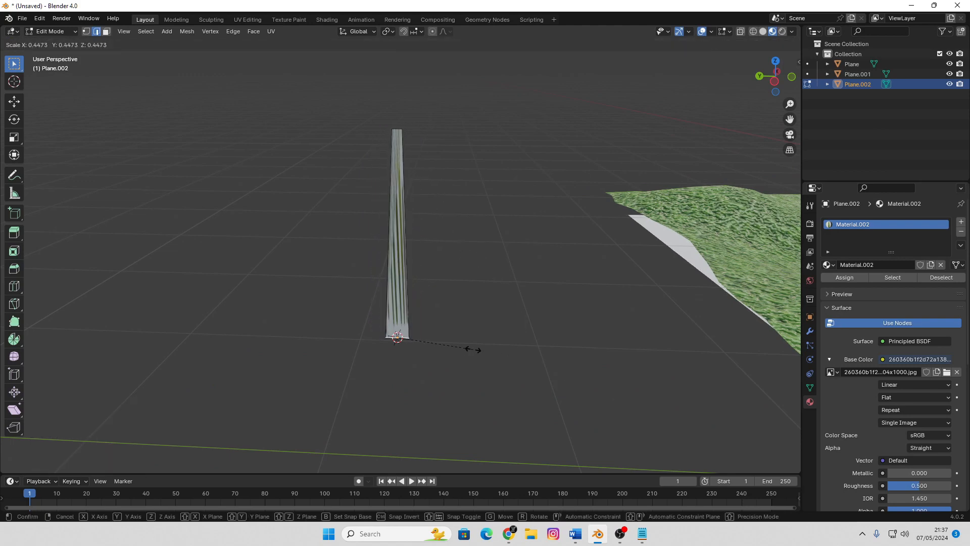
click(481, 324)
Sharpen the blade's tip by scaling the upper edge by about 0.371
scroll(481, 324, up, 2)
scroll(455, 175, up, 2)
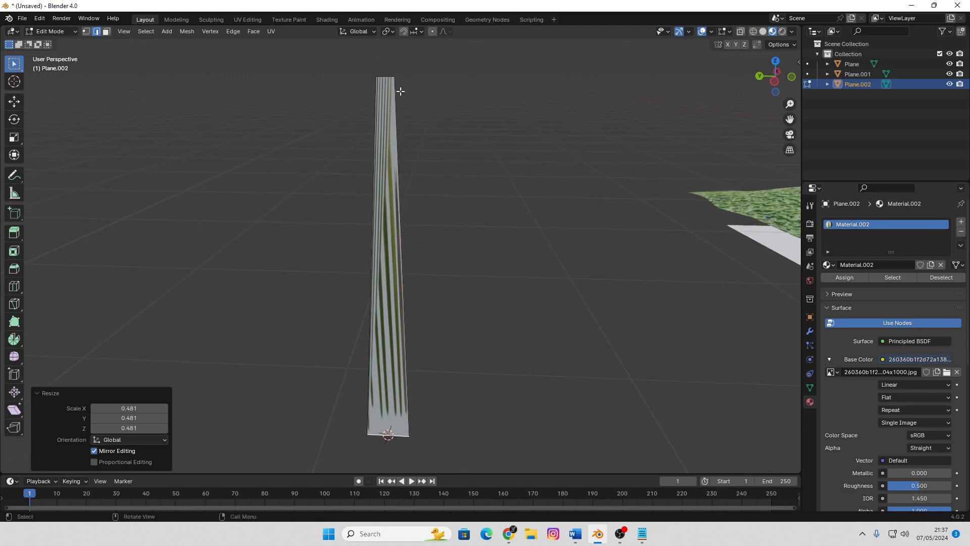
click(385, 77)
key(s)
click(430, 179)
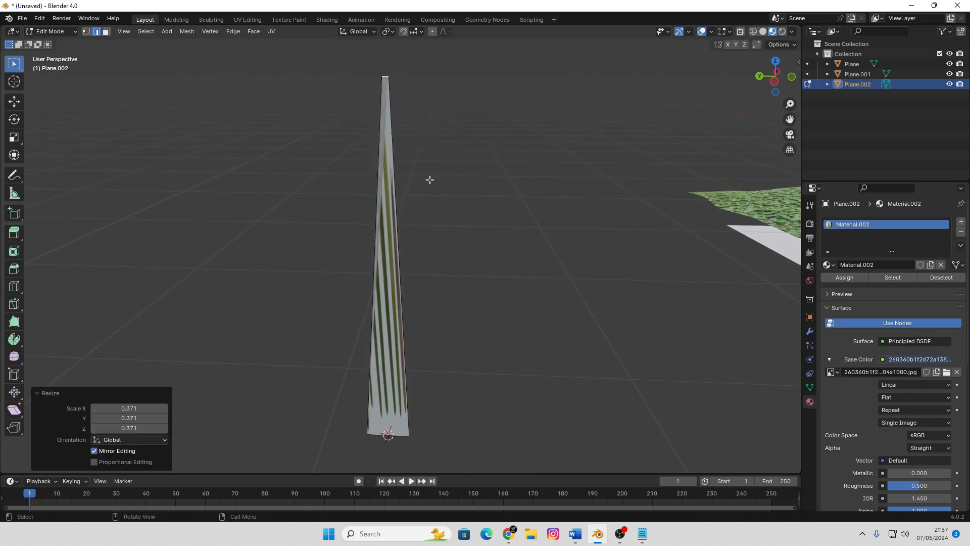
Add four evenly spaced horizontal loop cuts along the blade
key(ctrl+r)
scroll(385, 269, up, 3)
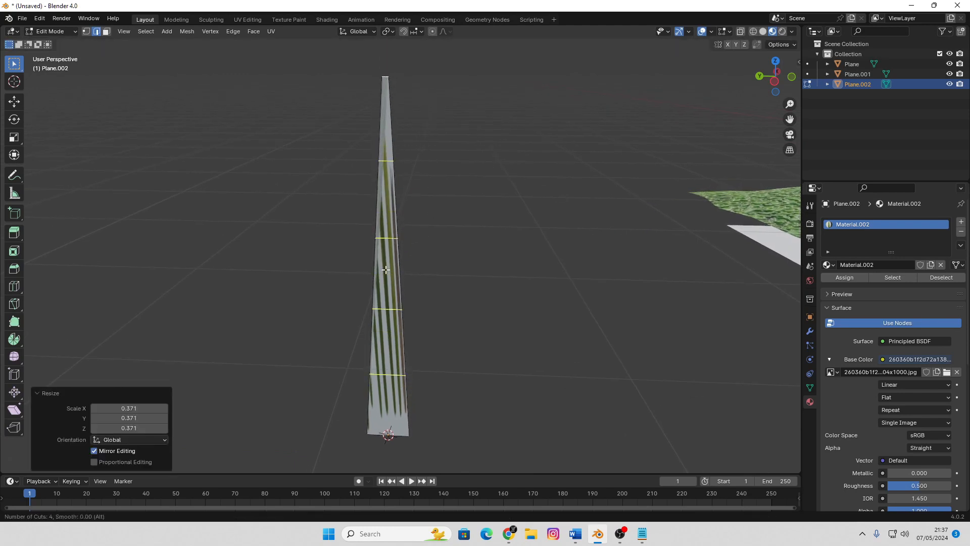
click(385, 269)
right_click(385, 269)
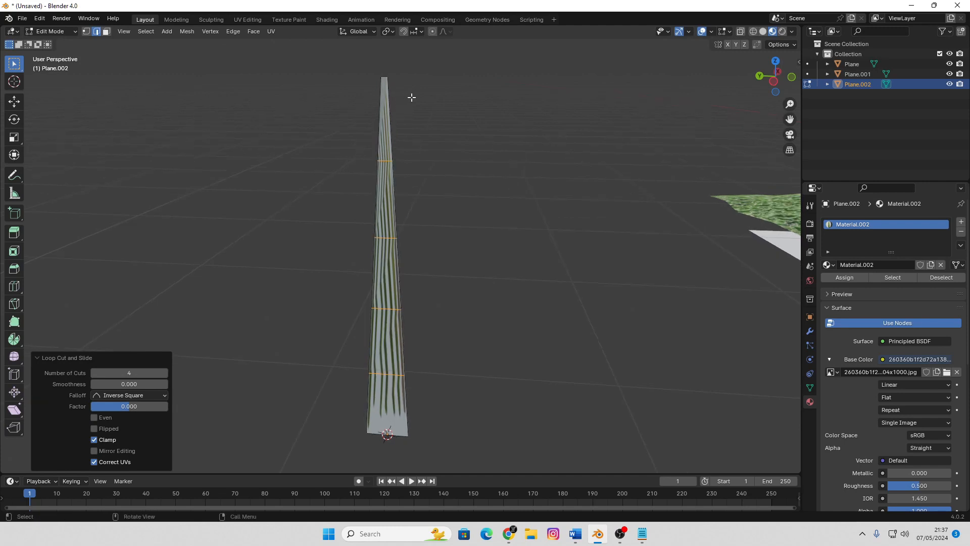
Bend the blade with smooth proportional editing of size 1.772, moving its tip about 0.475 m along X and -0.345 m along Z
middle_drag(412, 97, 377, 89)
key(alt+a)
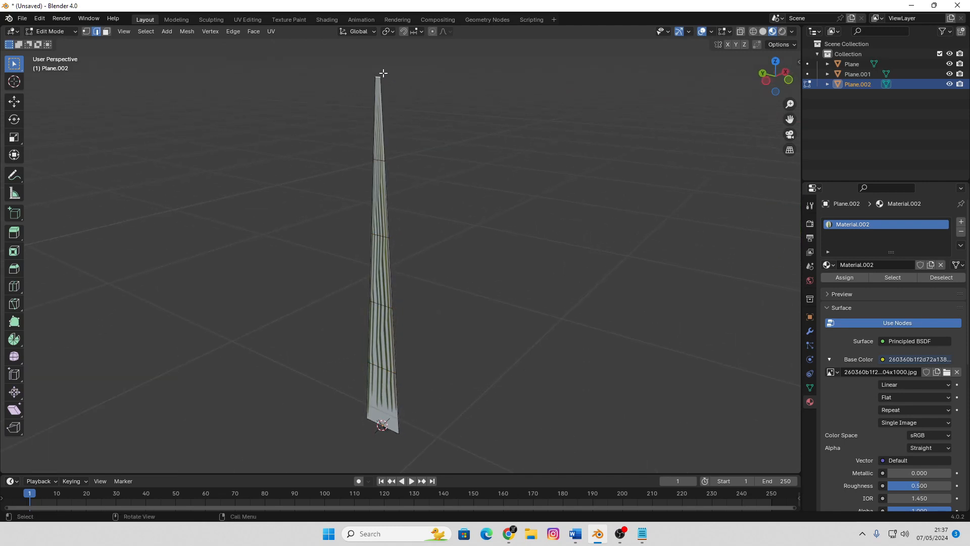
key(KP_1)
key(shift+z)
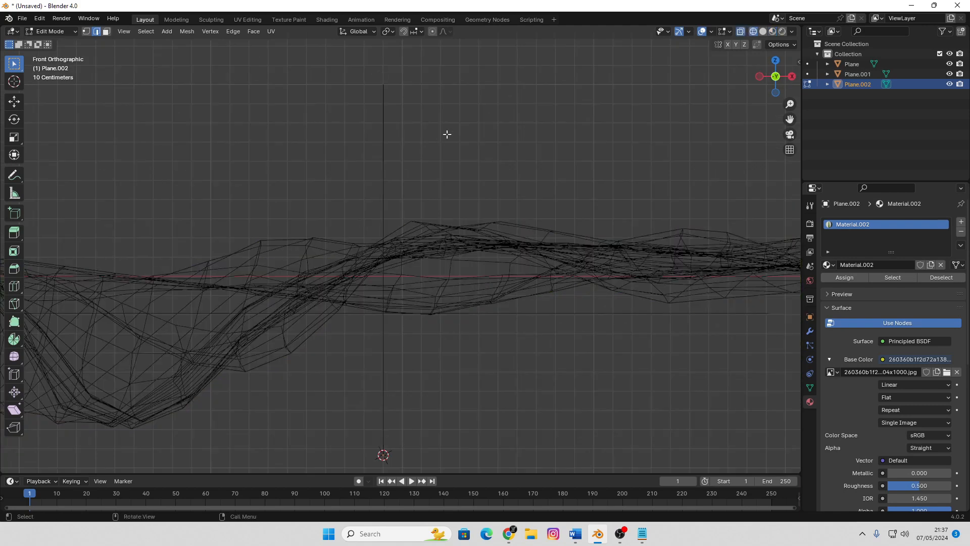
scroll(450, 131, down, 1)
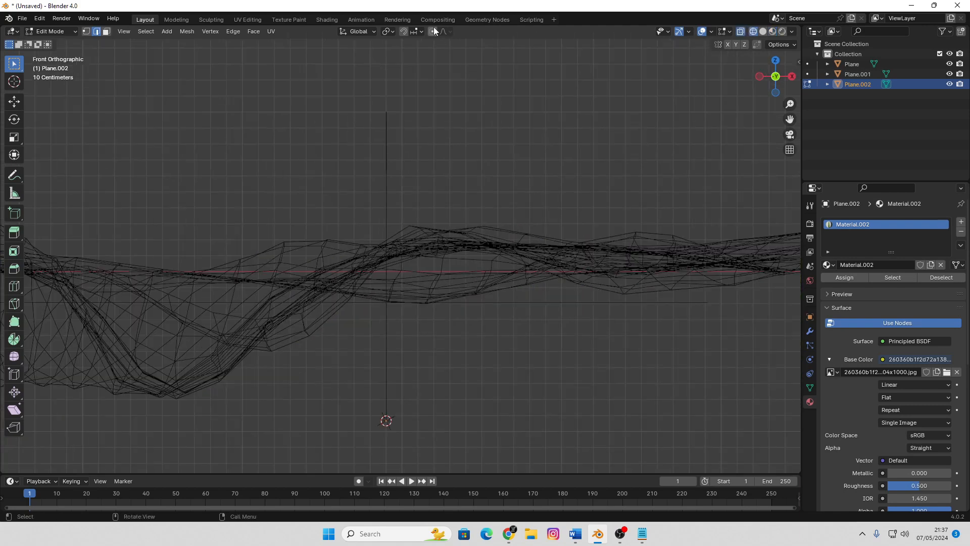
key(g)
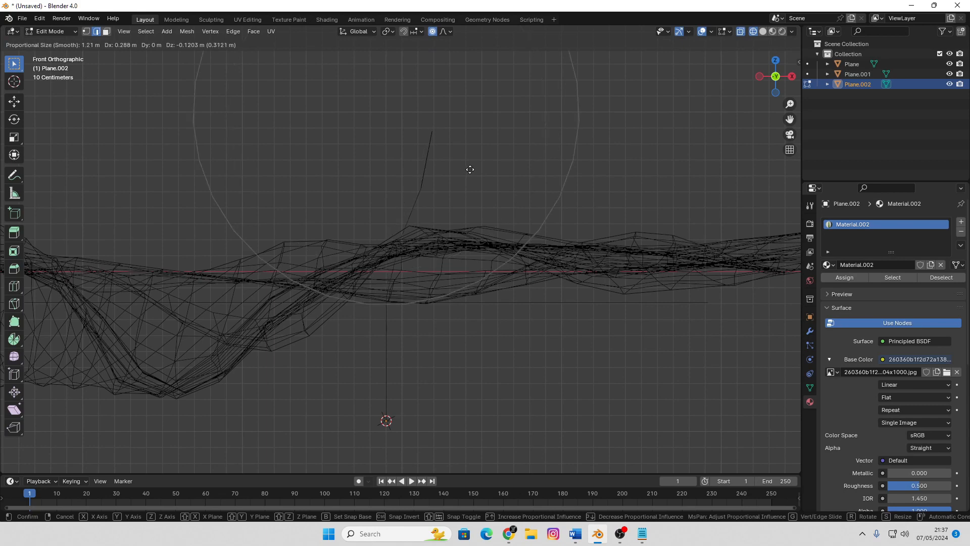
scroll(470, 169, down, 3)
scroll(485, 180, down, 2)
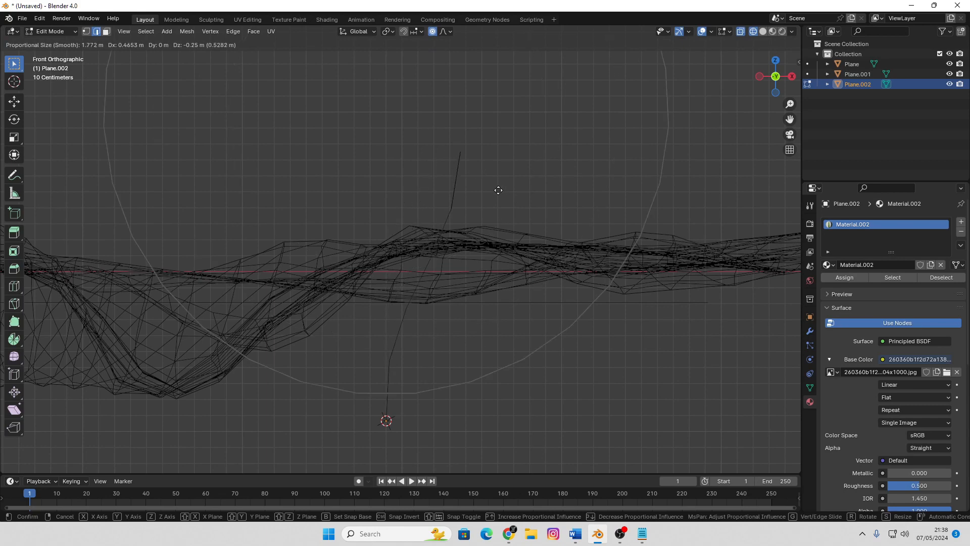
scroll(511, 205, down, 1)
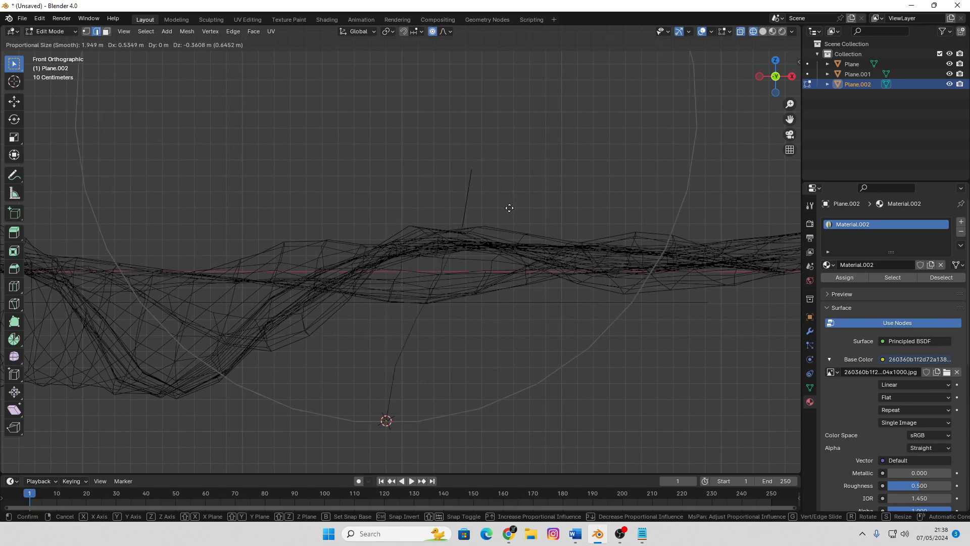
scroll(501, 206, up, 1)
click(500, 206)
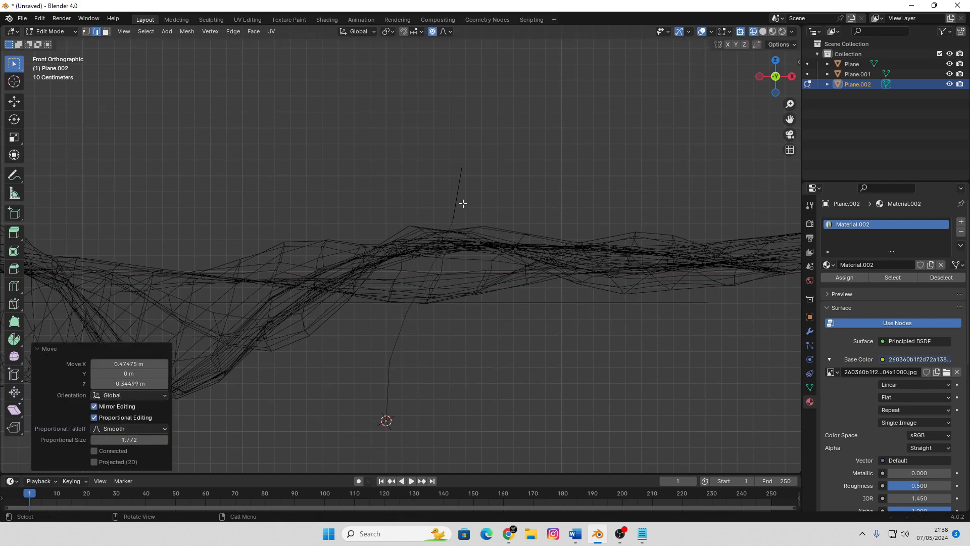
Leave Edit Mode and duplicate the bent blade about 0.49 m along Y
middle_drag(459, 202, 480, 230)
key(Tab)
middle_drag(472, 277, 499, 274)
key(shift+d)
key(x)
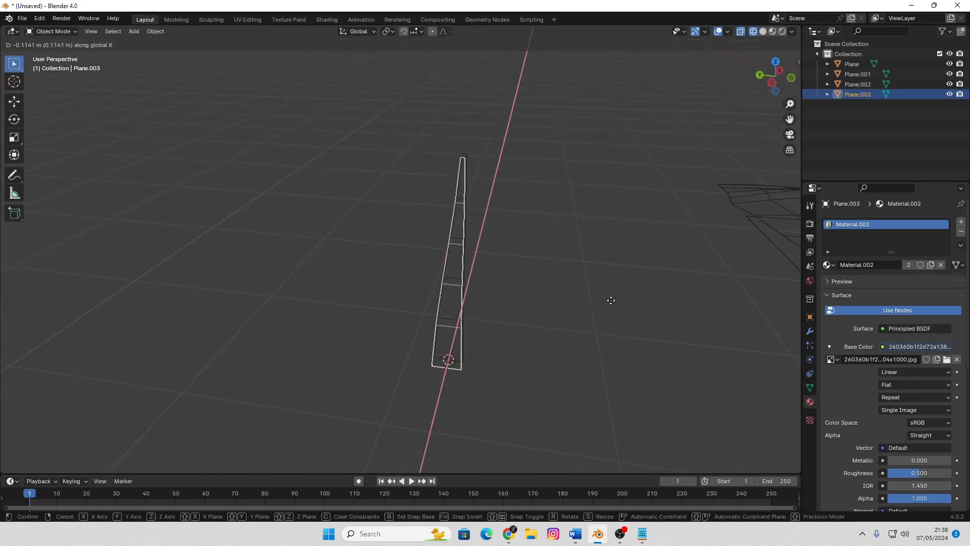
key(y)
click(589, 298)
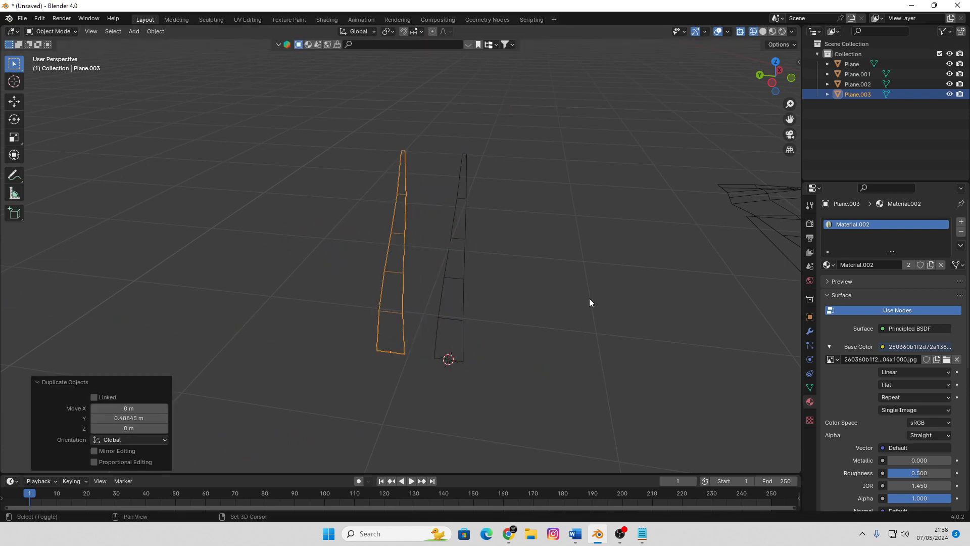
Add two more blade copies along Y, offset about 0.49 m and 0.54 m, making a row of four
key(shift+d)
key(y)
click(534, 292)
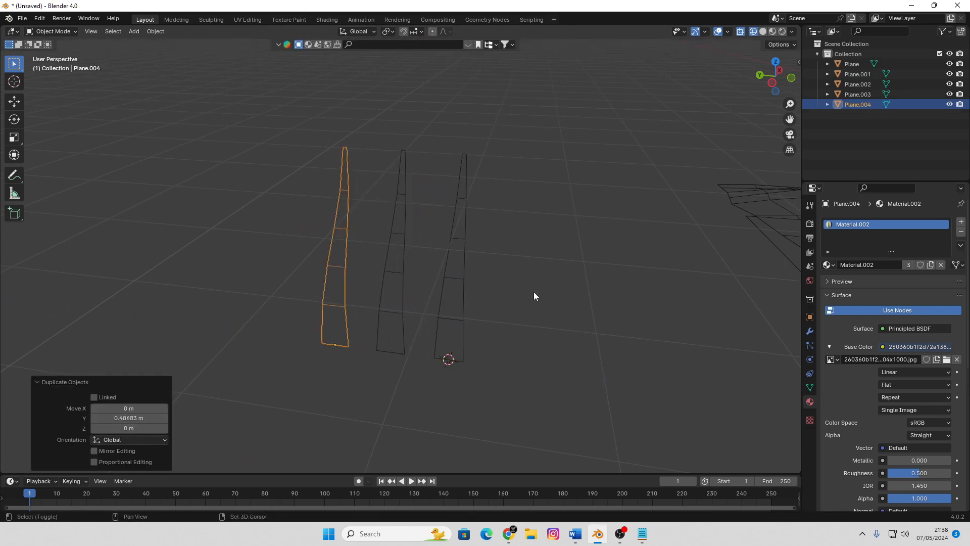
key(shift+d)
key(y)
click(480, 289)
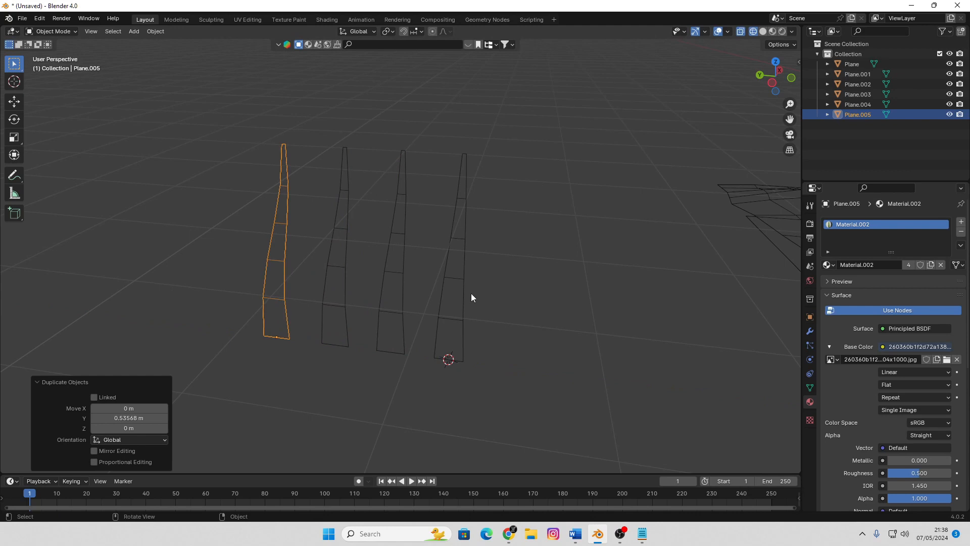
Show the blades in Material Preview and unwrap the original blade's mesh
click(461, 288)
key(z)
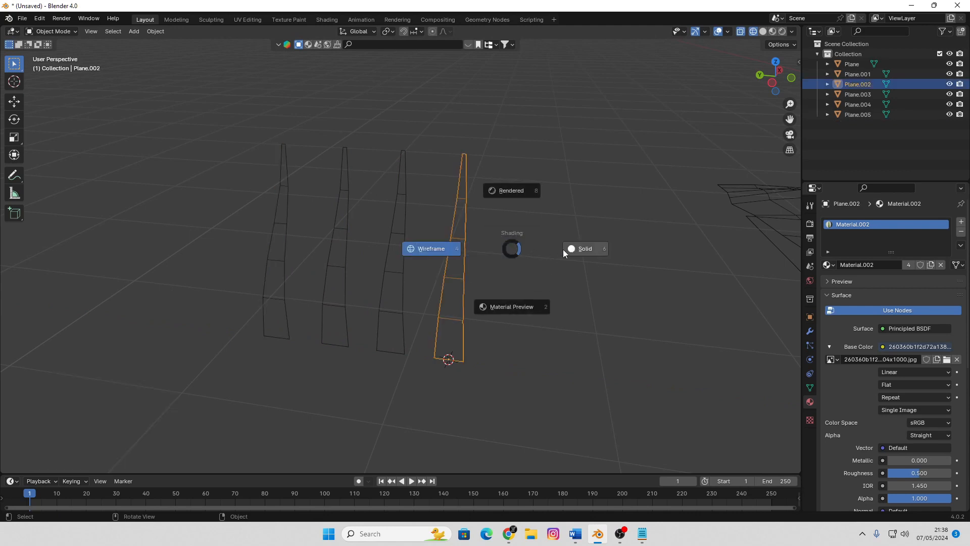
click(523, 304)
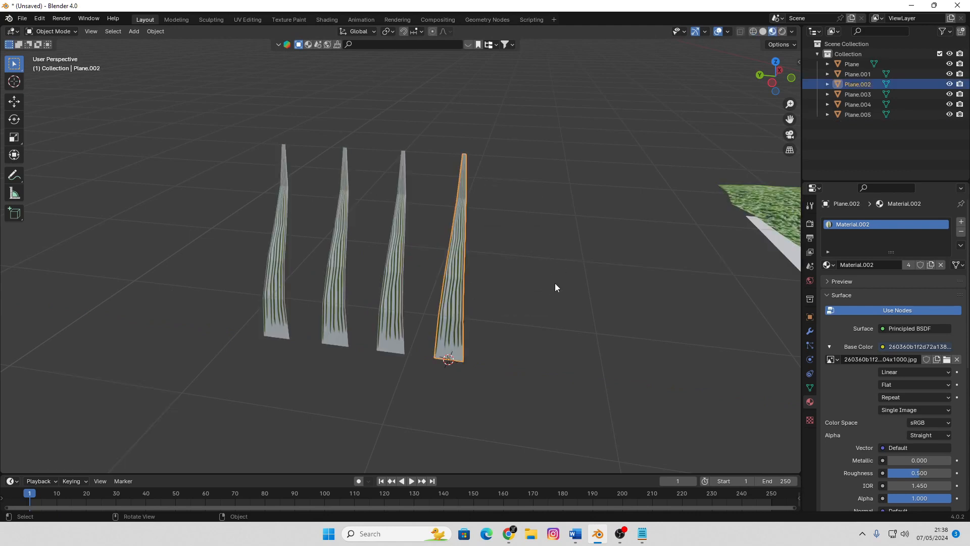
key(Tab)
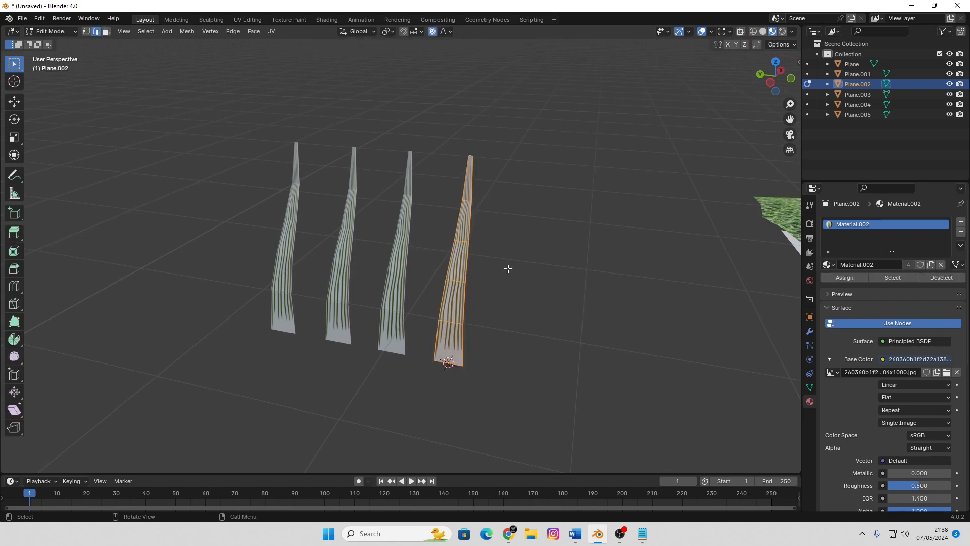
key(u)
click(508, 268)
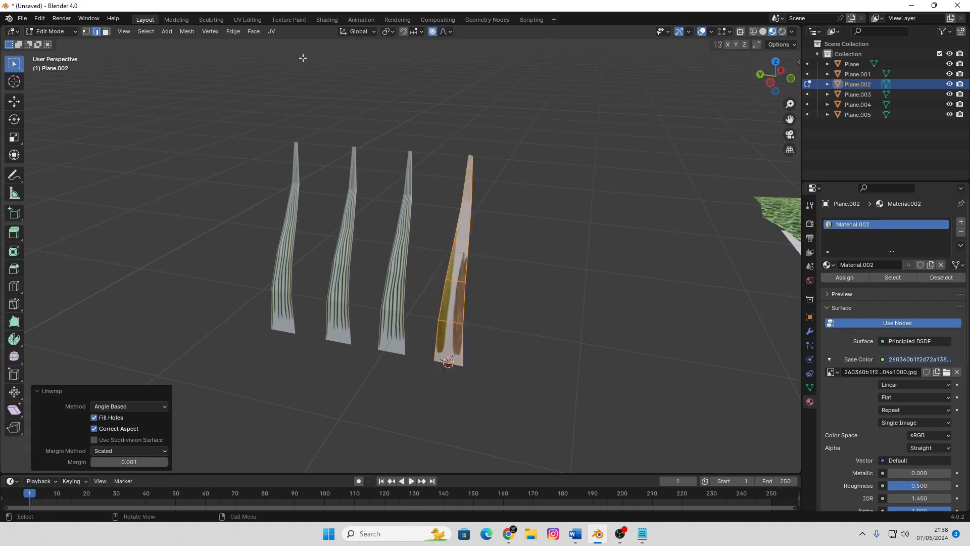
Switch to the UV Editing workspace, zoom in on the blades, and display the 704x1000 leaf image behind the UVs
click(247, 19)
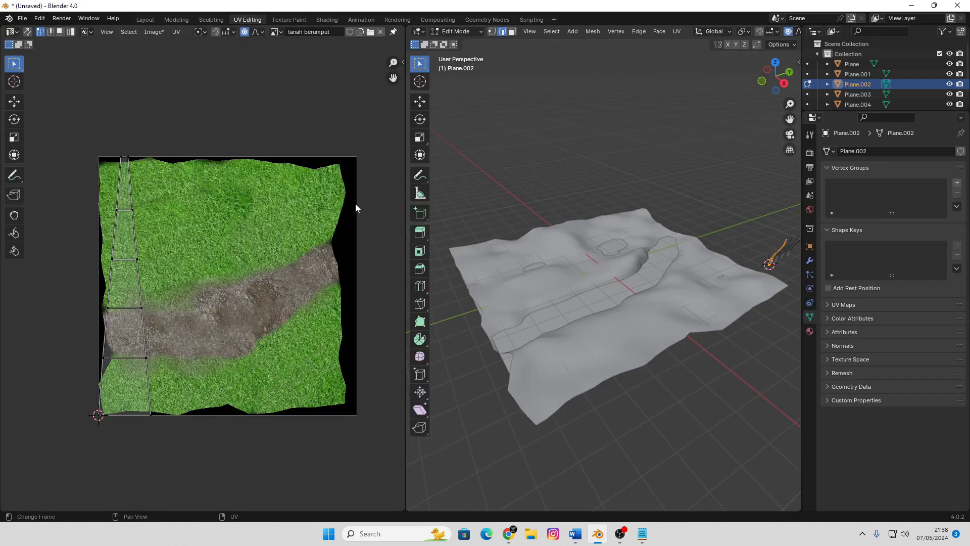
middle_drag(627, 286, 732, 296)
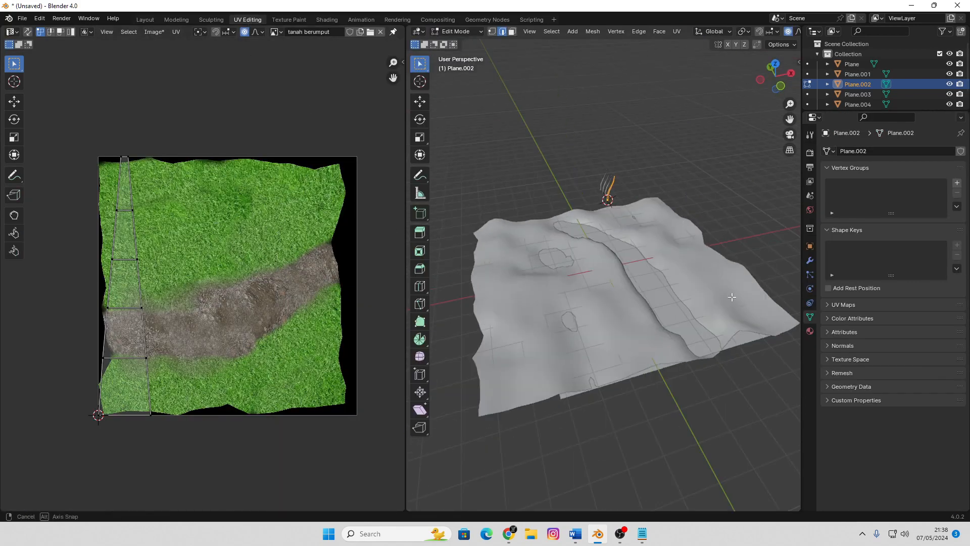
scroll(732, 296, up, 4)
shift+middle_drag(652, 202, 657, 349)
scroll(655, 286, up, 3)
click(275, 34)
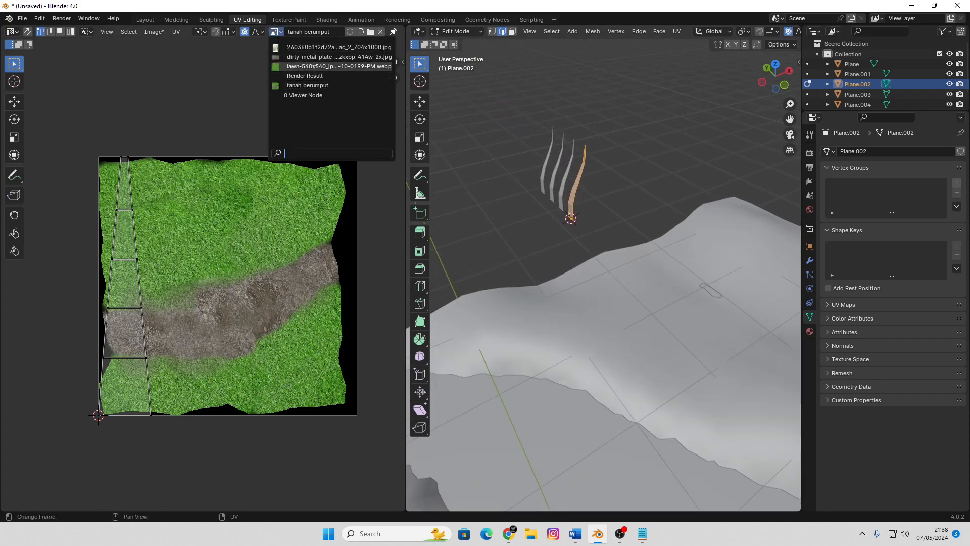
click(323, 47)
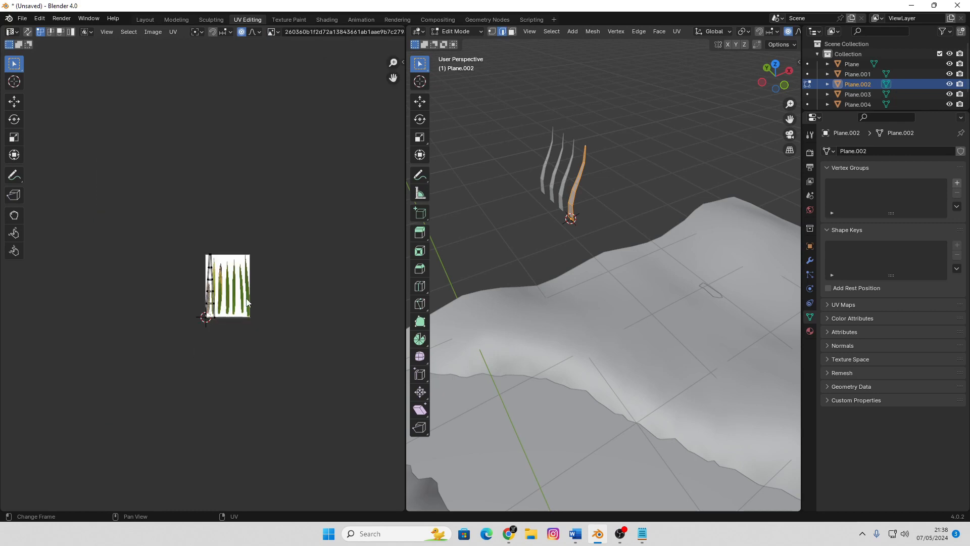
Select the blade's whole UV island, scale it down and place it over the third leaf with the brown tip
scroll(247, 303, up, 7)
shift+middle_drag(246, 303, 194, 274)
key(a)
shift+middle_drag(259, 354, 168, 323)
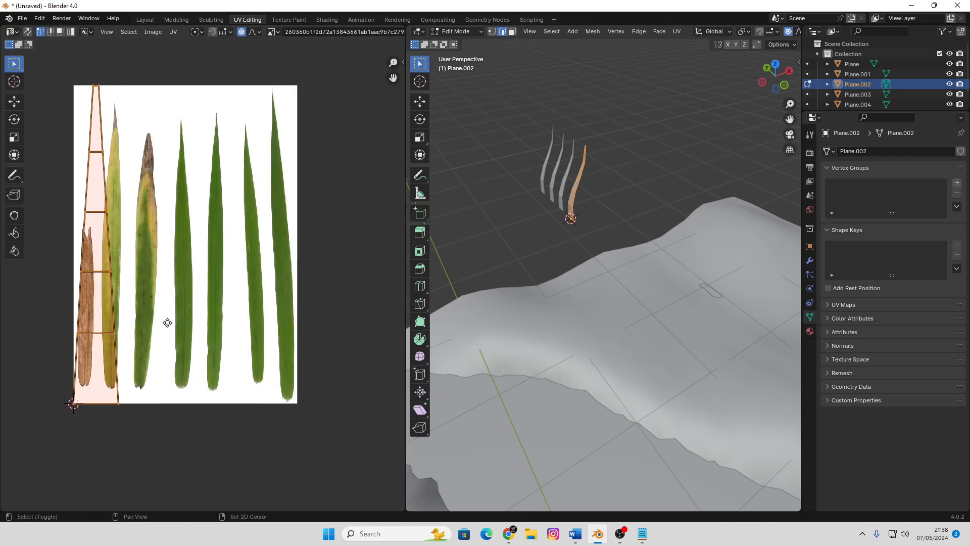
key(g)
click(191, 314)
key(s)
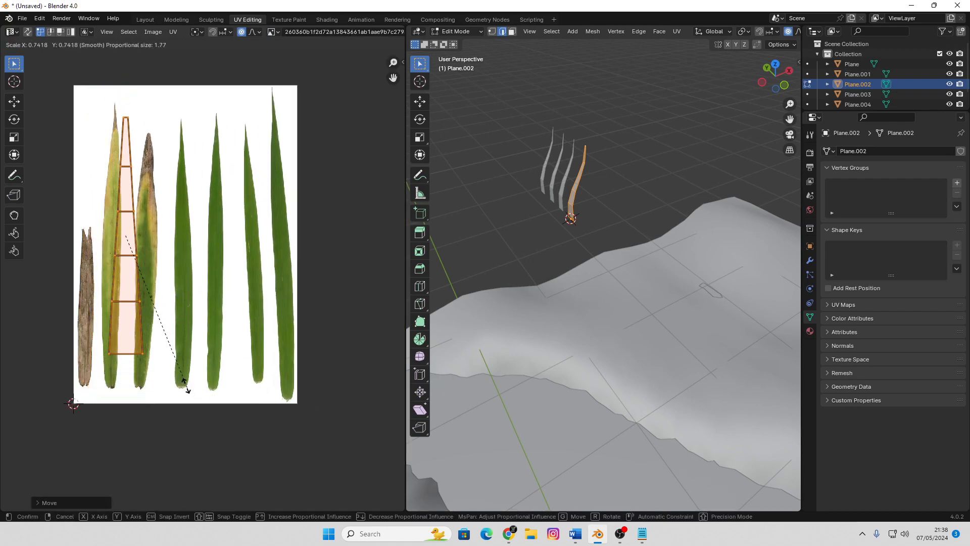
click(157, 350)
key(g)
click(173, 414)
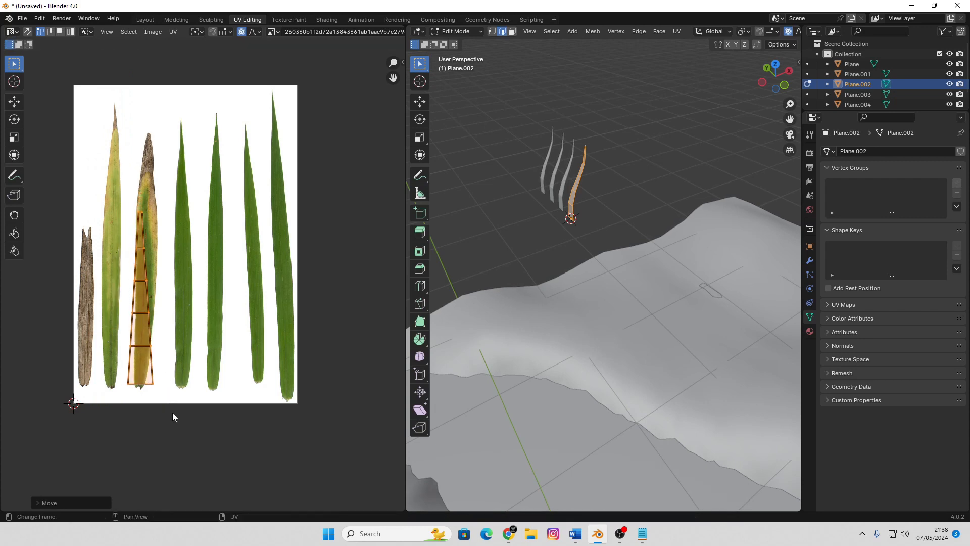
Align the UV island's base with the bottom of the third leaf and shrink the island slightly
scroll(174, 414, up, 2)
middle_drag(176, 414, 222, 394)
key(g)
click(196, 431)
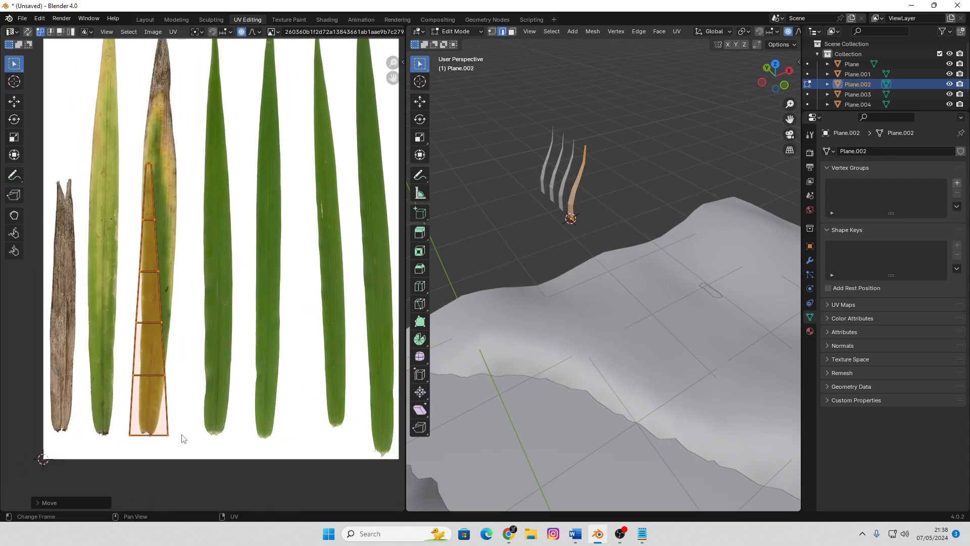
key(2)
key(s)
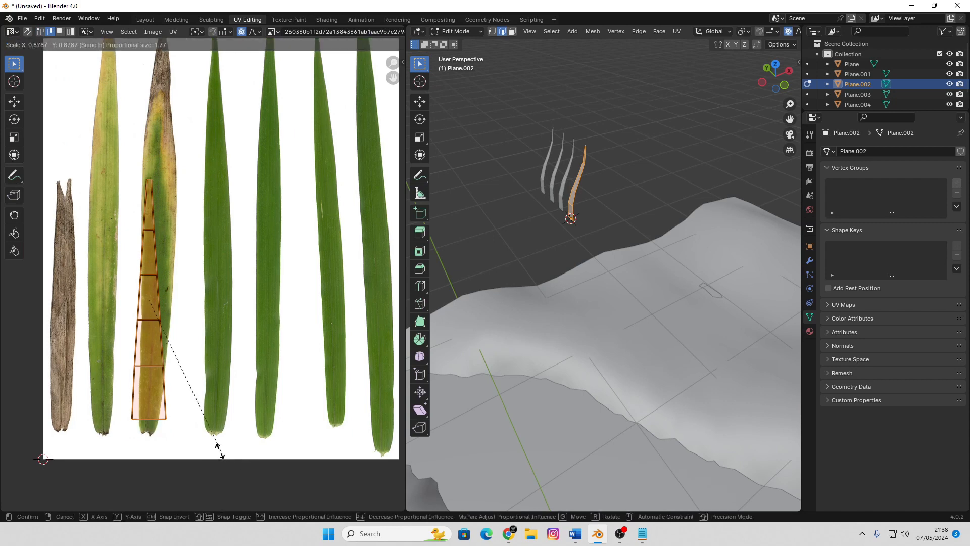
click(248, 455)
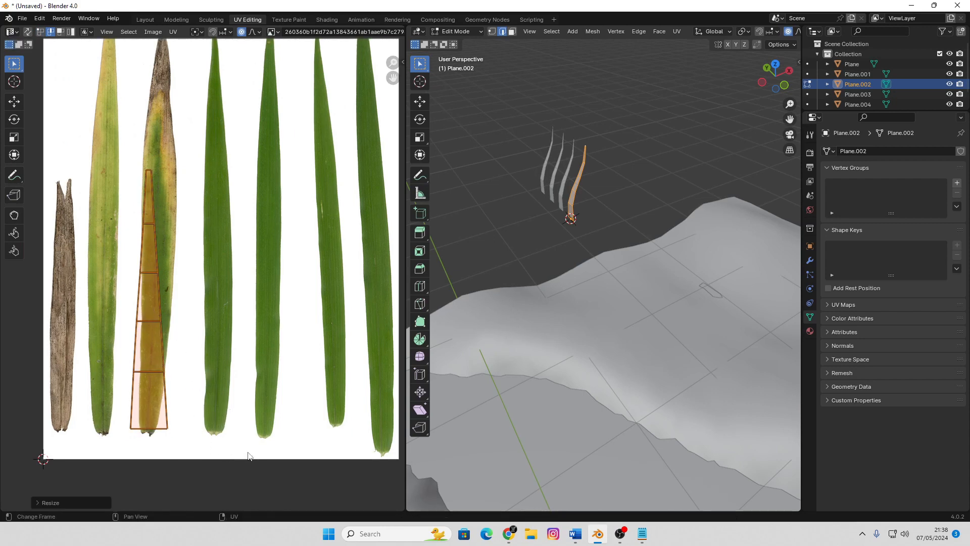
Scale the island's bottom edge to about 0.55 and the edge above it to about 0.767 with a small proportional radius
click(155, 433)
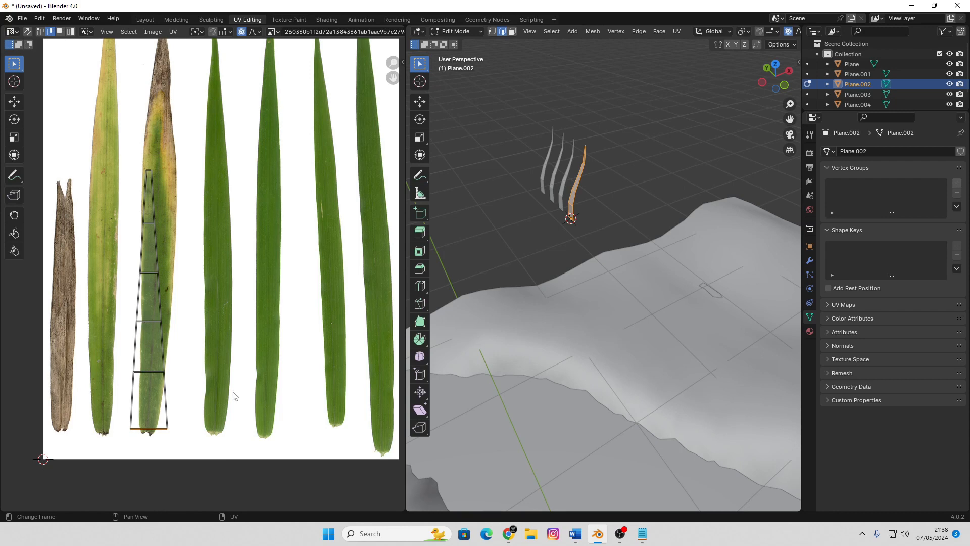
key(s)
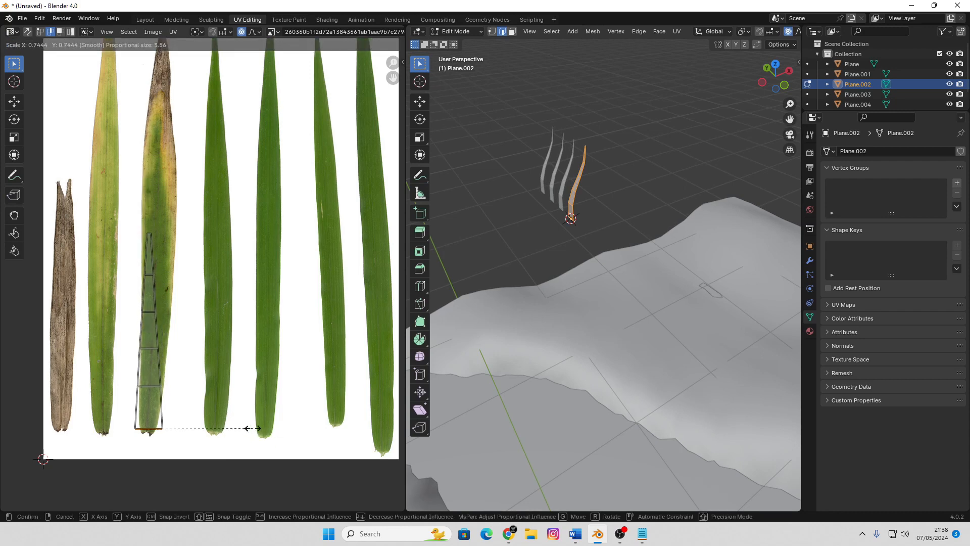
scroll(253, 428, up, 20)
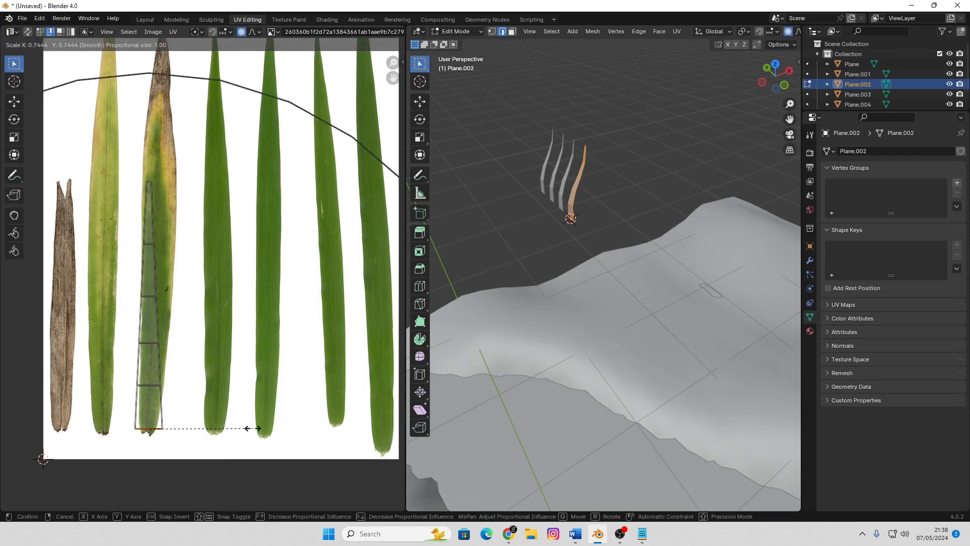
click(222, 425)
click(155, 372)
key(s)
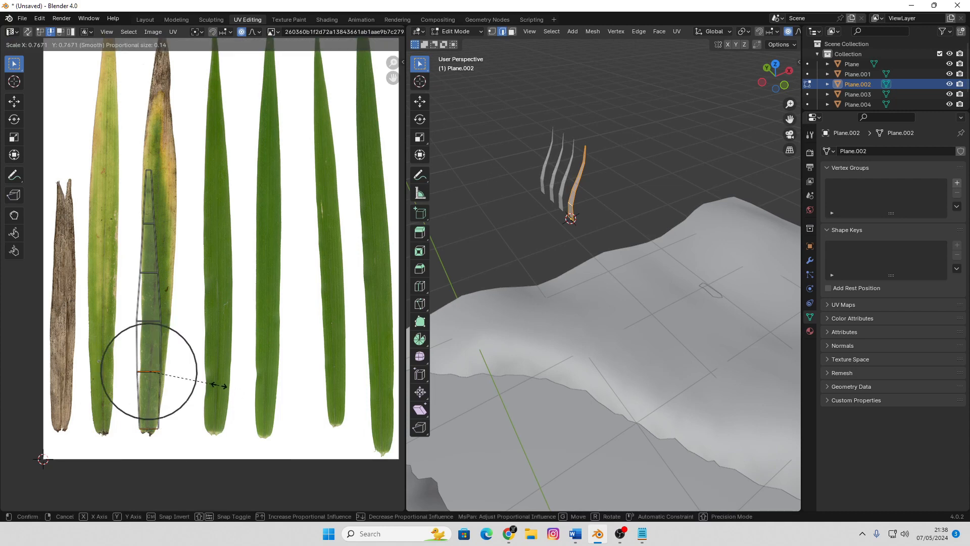
click(217, 385)
Shift the third UV edge from the bottom about 0.03 sideways and nudge the edge below it to follow the leaf
click(153, 323)
key(g)
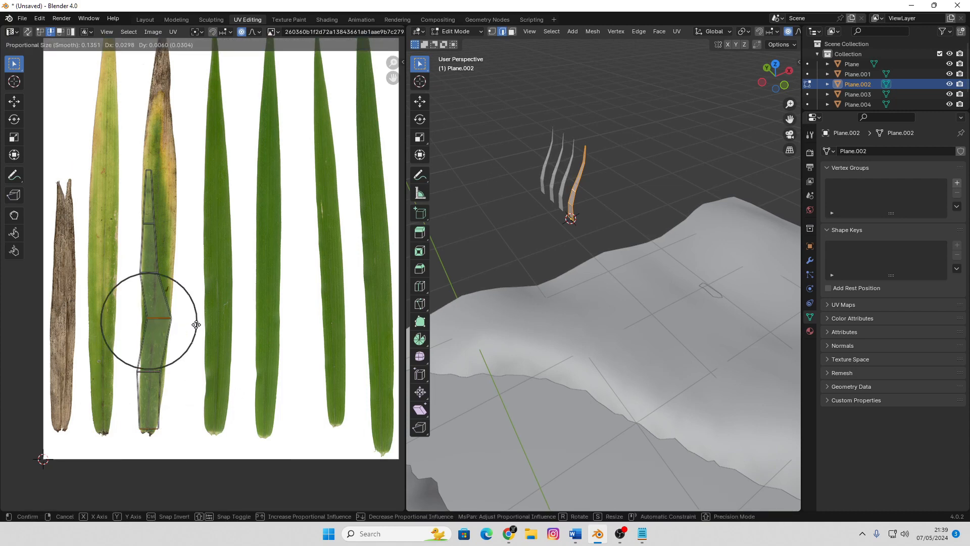
click(196, 324)
click(153, 373)
key(g)
click(154, 371)
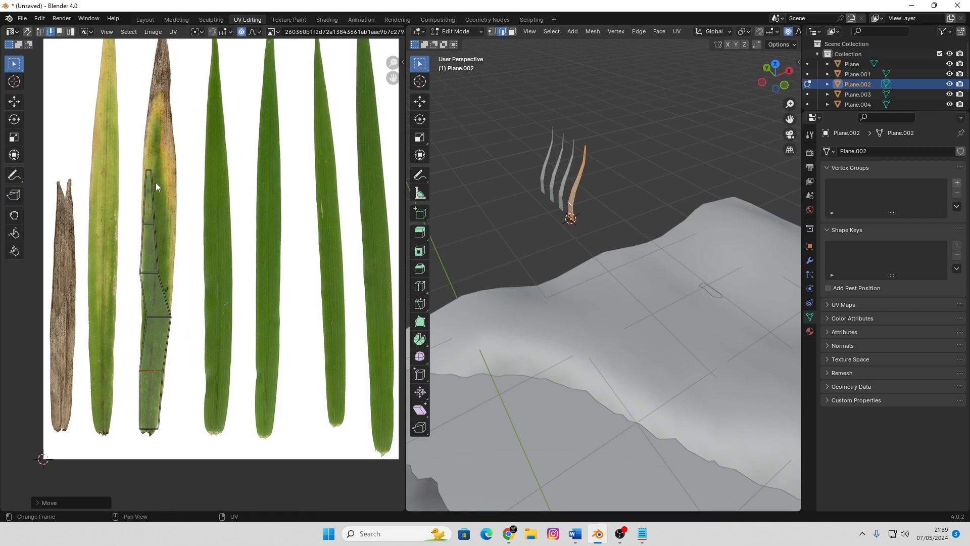
Move the UV island's tip edge up to the brown part of the third leaf
click(175, 191)
middle_drag(191, 207, 210, 260)
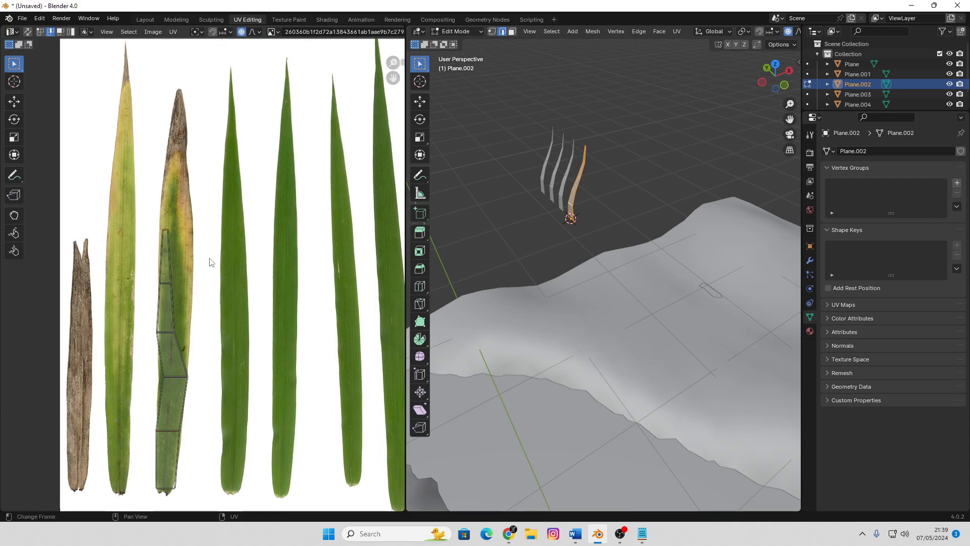
key(g)
click(218, 120)
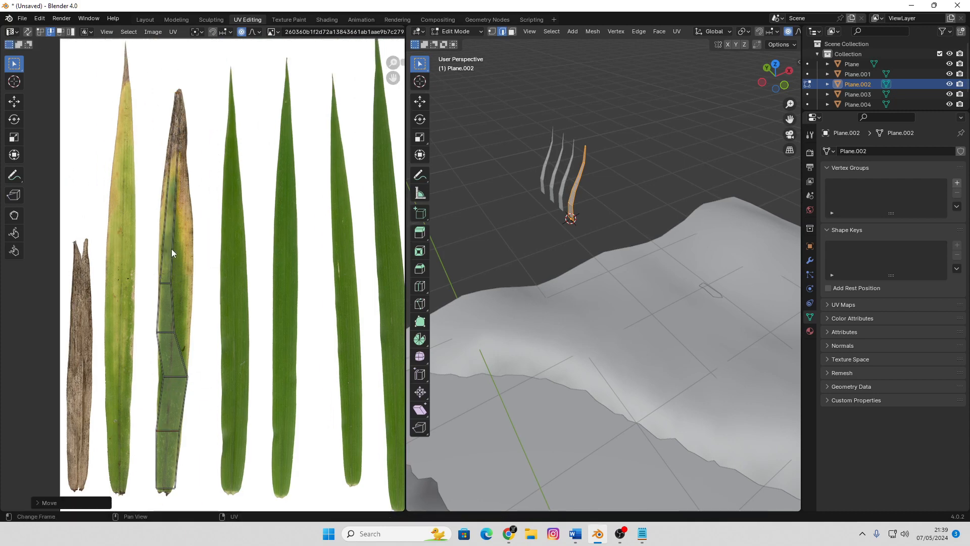
Raise the UV edge below the tip into the leaf's upper part and widen it to match the leaf
click(190, 286)
key(g)
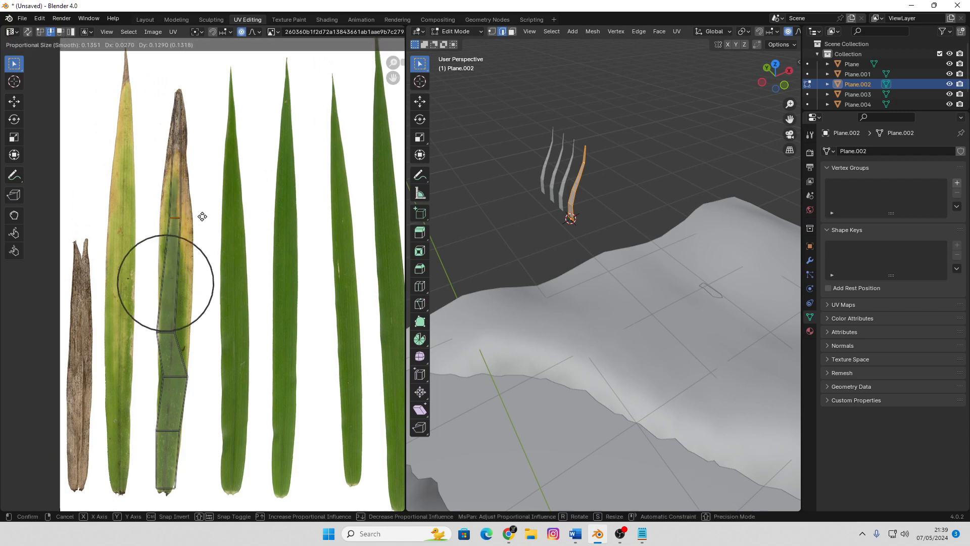
click(206, 217)
key(g)
click(208, 217)
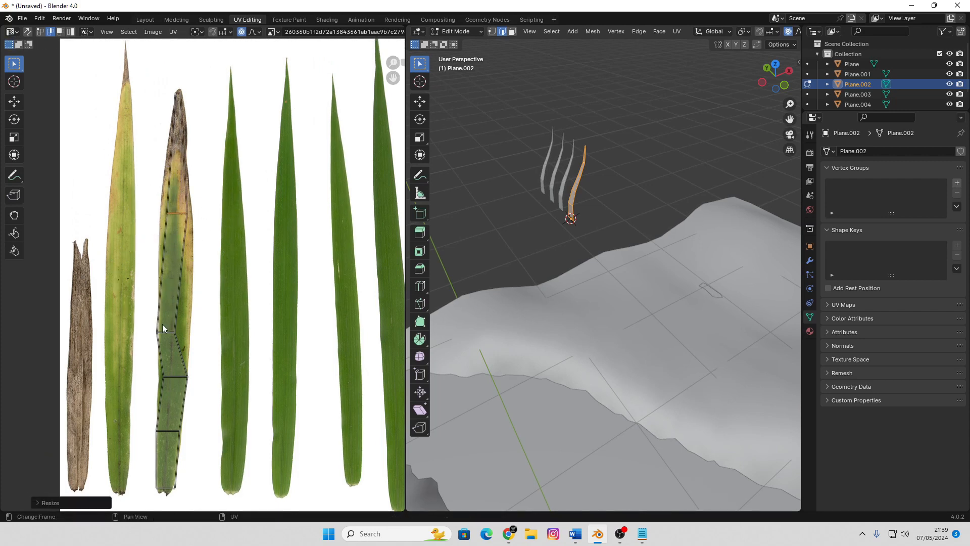
Move the fourth UV edge from the bottom up about 0.10 and widen it to match the third leaf's width
click(166, 332)
key(g)
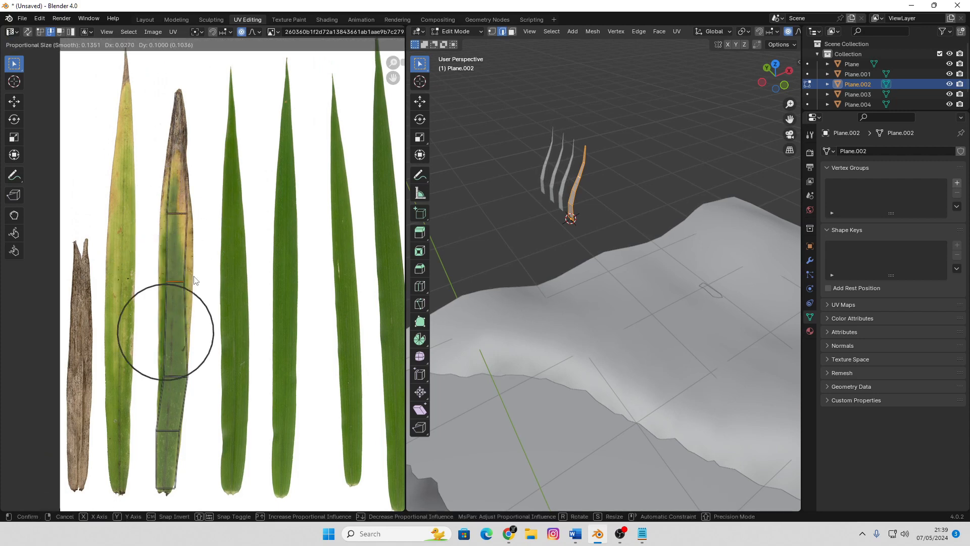
click(195, 283)
key(s)
click(252, 299)
key(g)
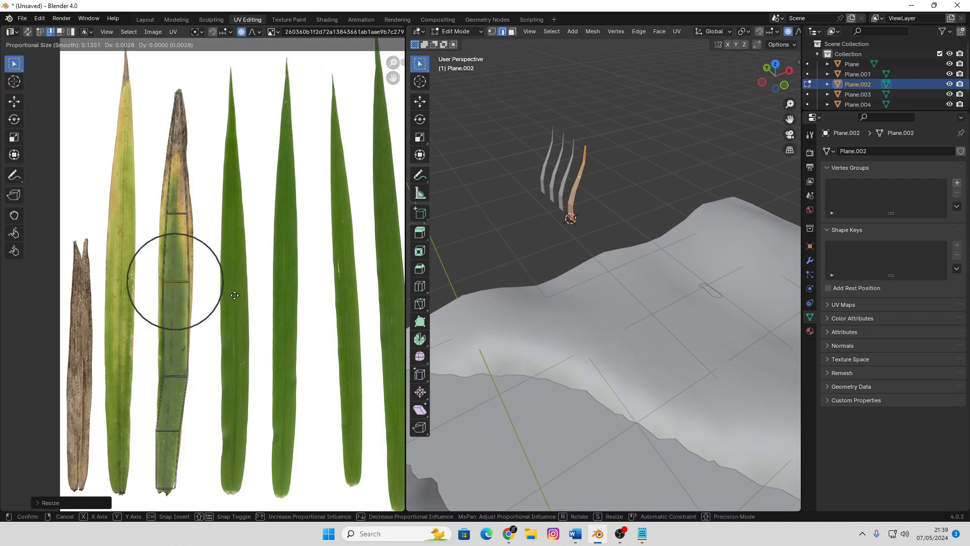
click(237, 296)
Widen the UV edge below the tip to the leaf's outline and nudge the third edge from the bottom to follow it
click(179, 212)
key(s)
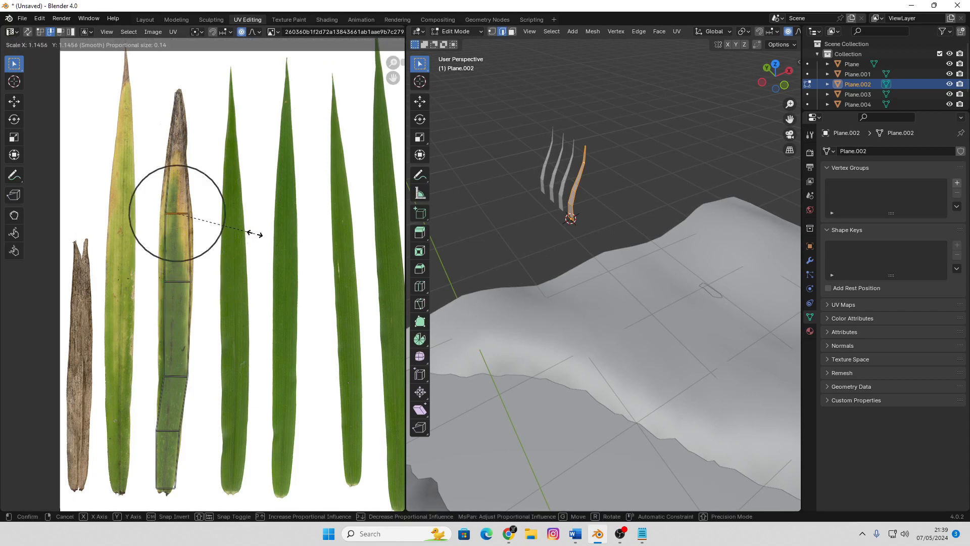
click(265, 237)
key(g)
click(260, 234)
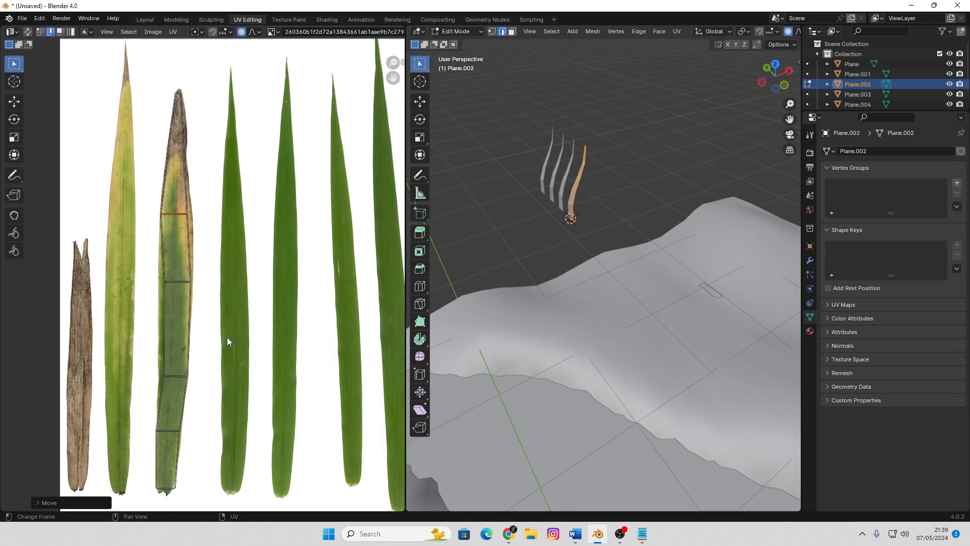
click(176, 377)
key(g)
click(172, 375)
key(Tab)
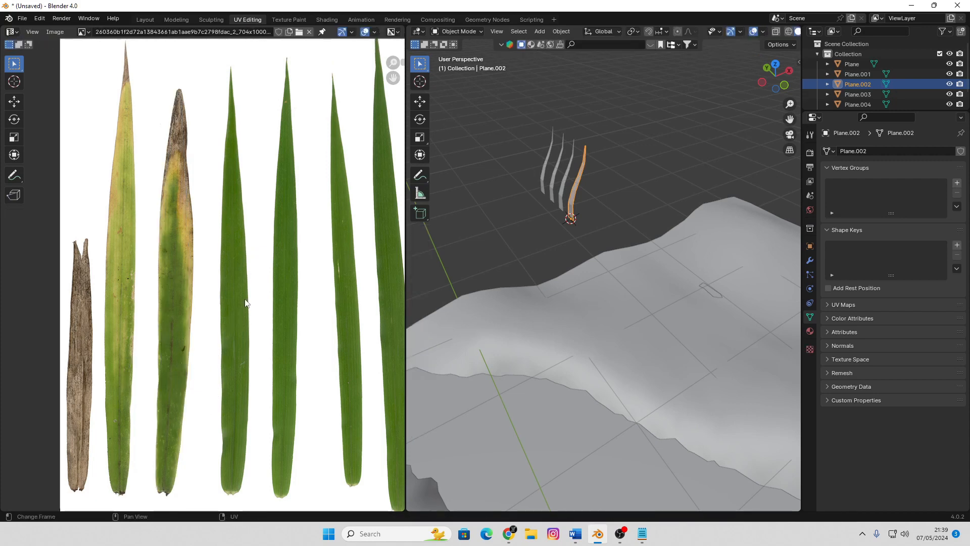
Display the blades with their materials in the viewport and shade the leaf-mapped blade smooth
scroll(247, 272, down, 7)
middle_drag(554, 230, 710, 211)
key(KP_Decimal)
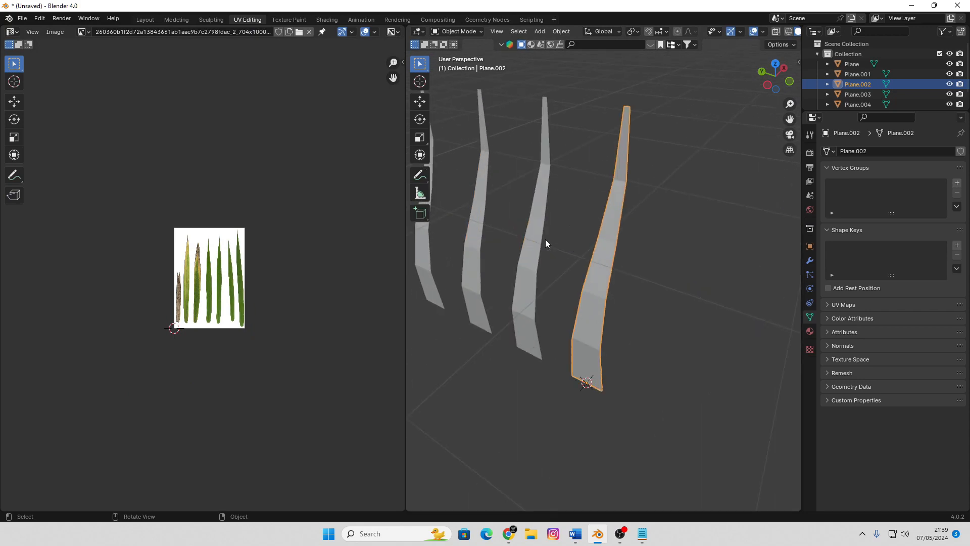
key(z)
click(640, 342)
mouse_move(647, 347)
middle_down()
mouse_move(694, 311)
mouse_move(651, 324)
middle_up()
scroll(651, 324, up, 2)
right_click(594, 299)
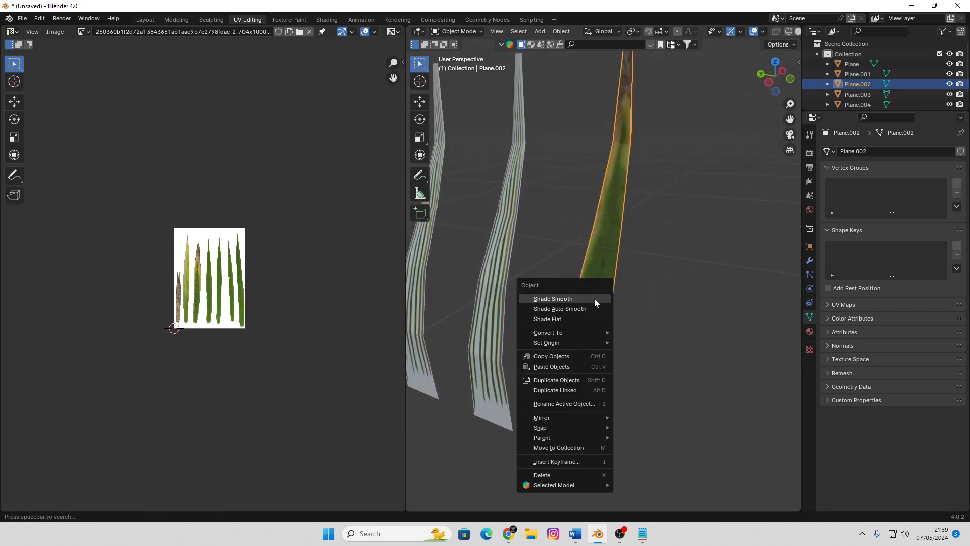
click(577, 296)
Delete the three blades that are not yet fitted to a leaf
click(503, 271)
scroll(503, 272, down, 3)
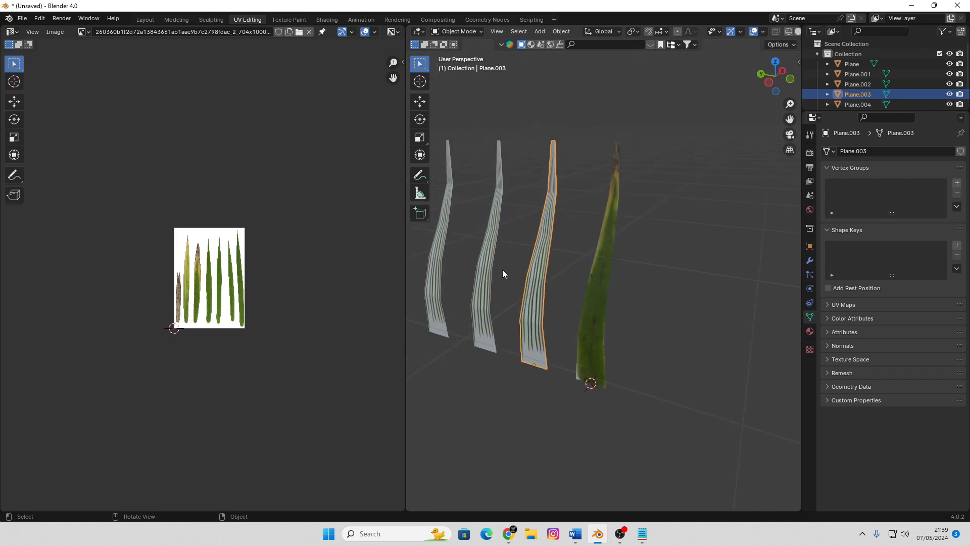
middle_drag(503, 272, 553, 275)
shift+click(536, 248)
shift+click(493, 247)
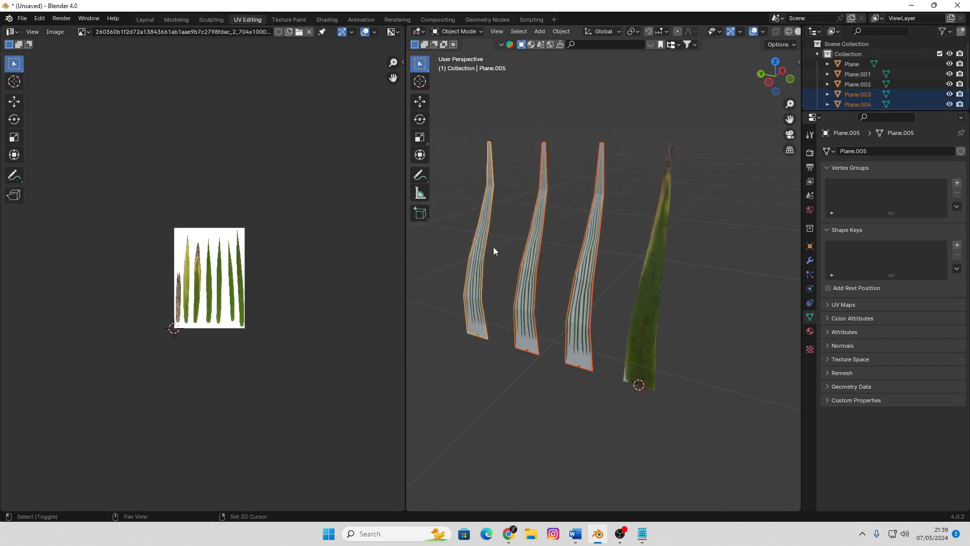
key(Delete)
Duplicate the finished blade and place the copy beside it along the Y axis
click(646, 275)
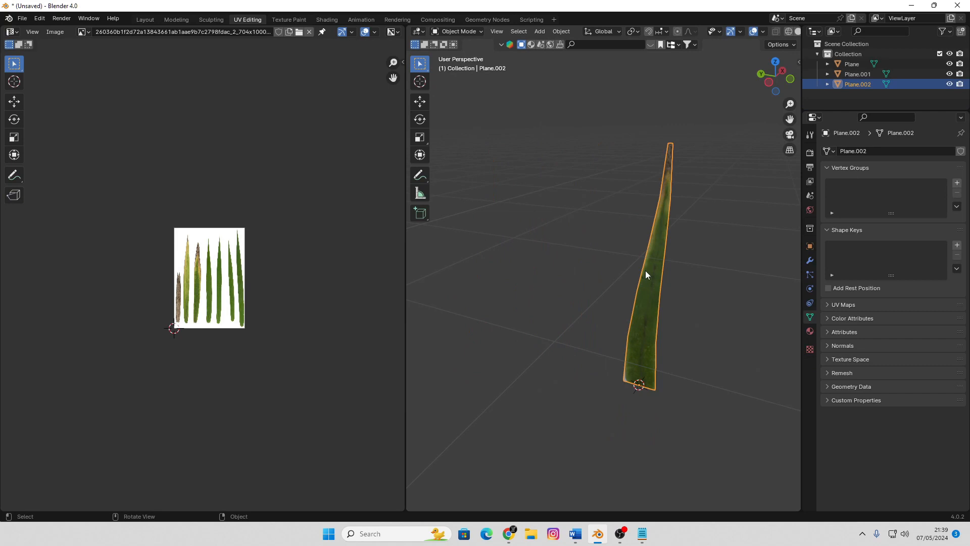
key(shift+d)
key(x)
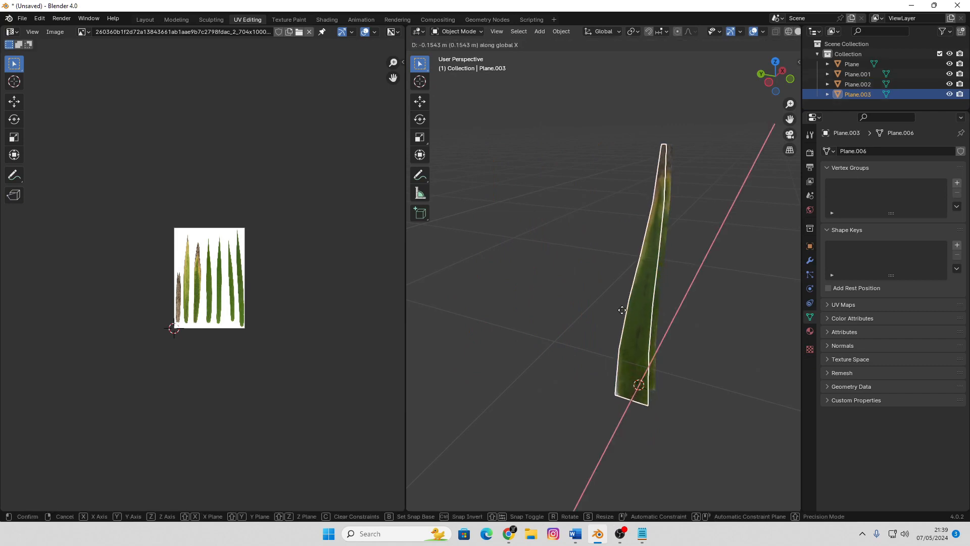
key(y)
click(606, 307)
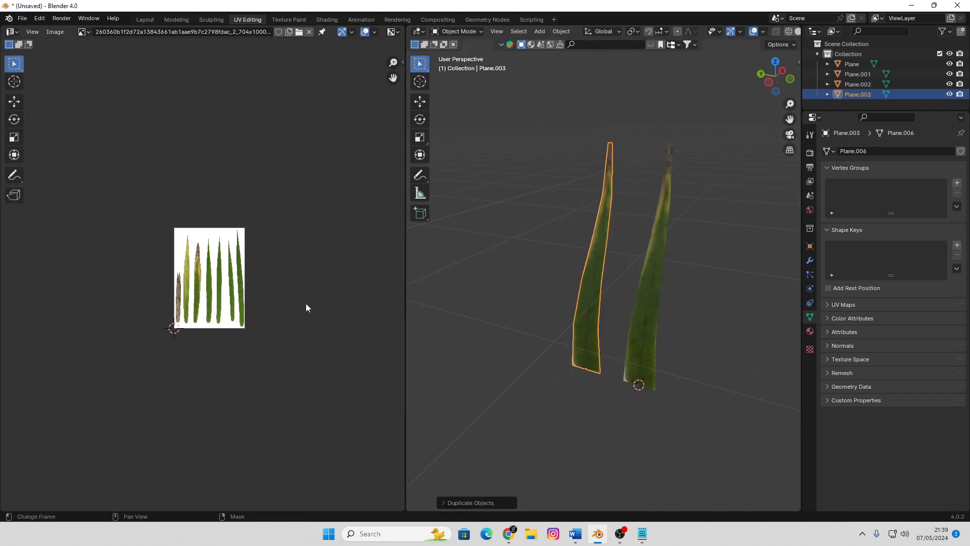
Move the copy's UV island onto the short brown leaf, scale it down and align its base with the leaf's base
scroll(211, 297, up, 5)
key(Tab)
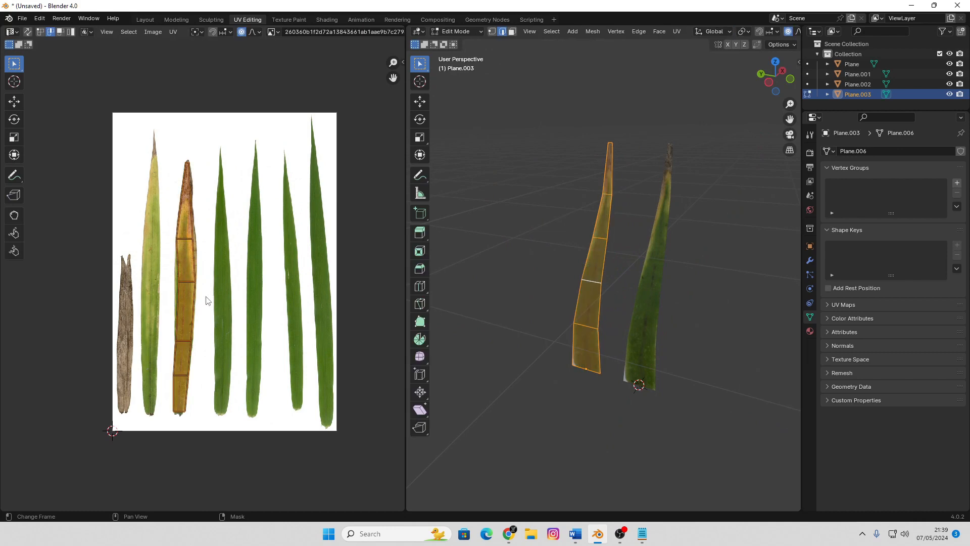
scroll(206, 319, up, 3)
key(g)
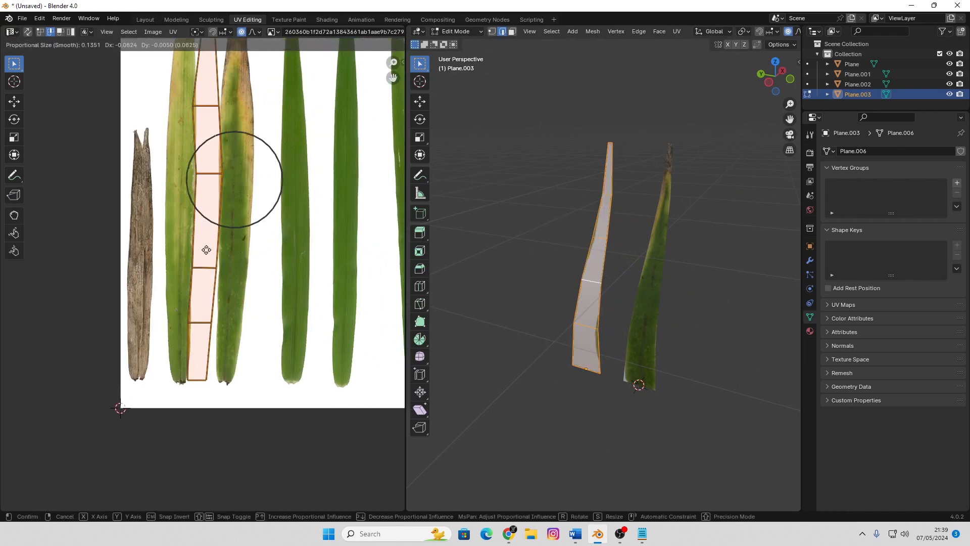
click(156, 243)
key(s)
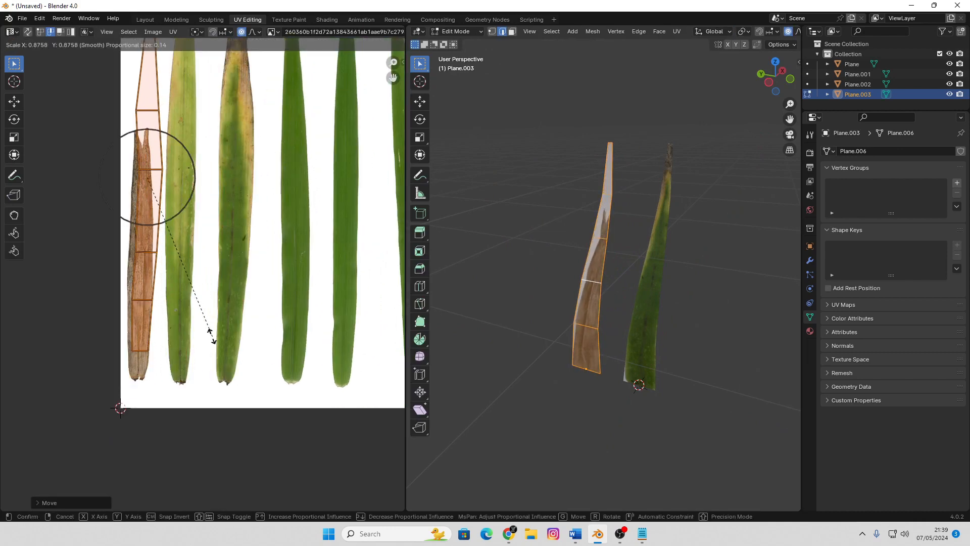
click(195, 321)
key(g)
click(195, 374)
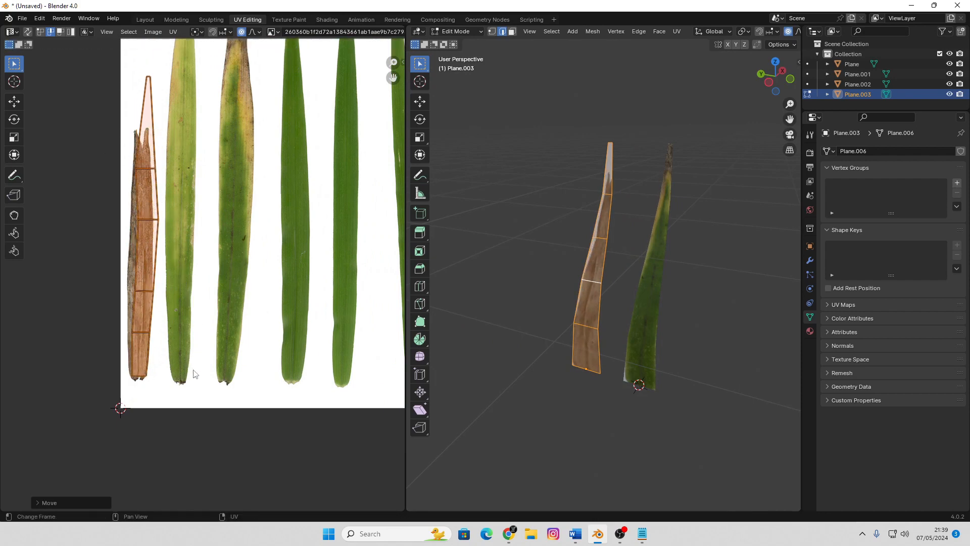
Resize the third UV edge from the bottom and shift it sideways to fit the brown leaf
click(146, 296)
key(s)
click(201, 310)
key(g)
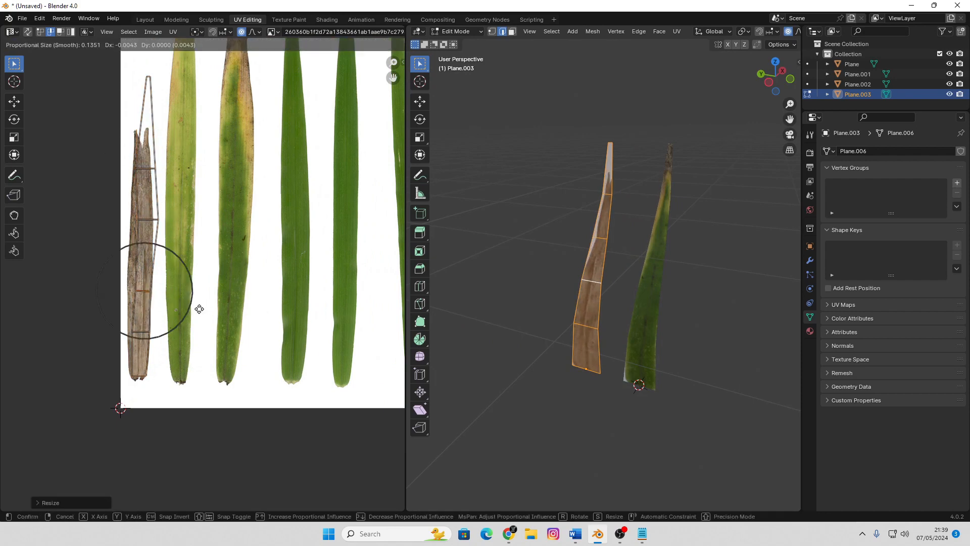
click(195, 310)
Narrow the two UV edges below the tip and lower them to follow the brown leaf's outline
click(142, 215)
key(s)
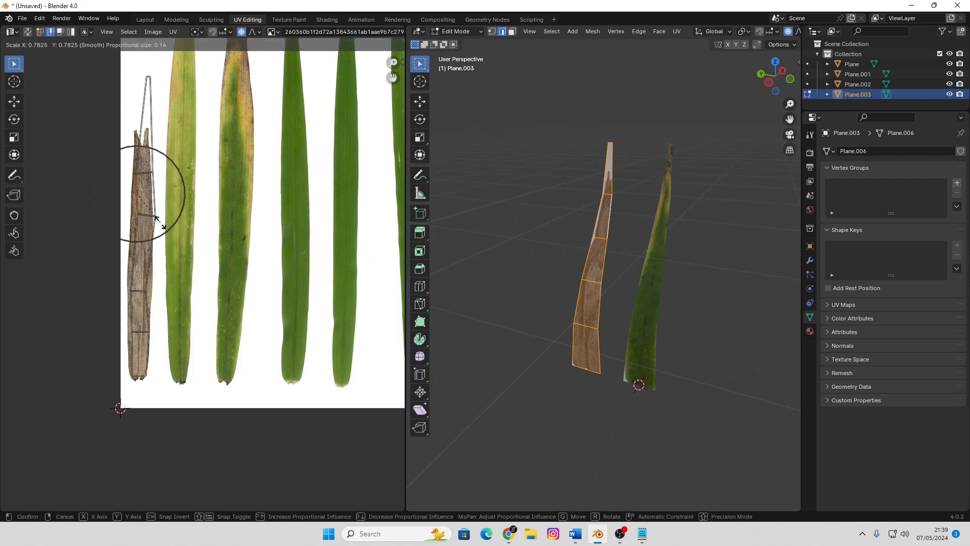
click(161, 223)
key(g)
click(156, 239)
click(141, 189)
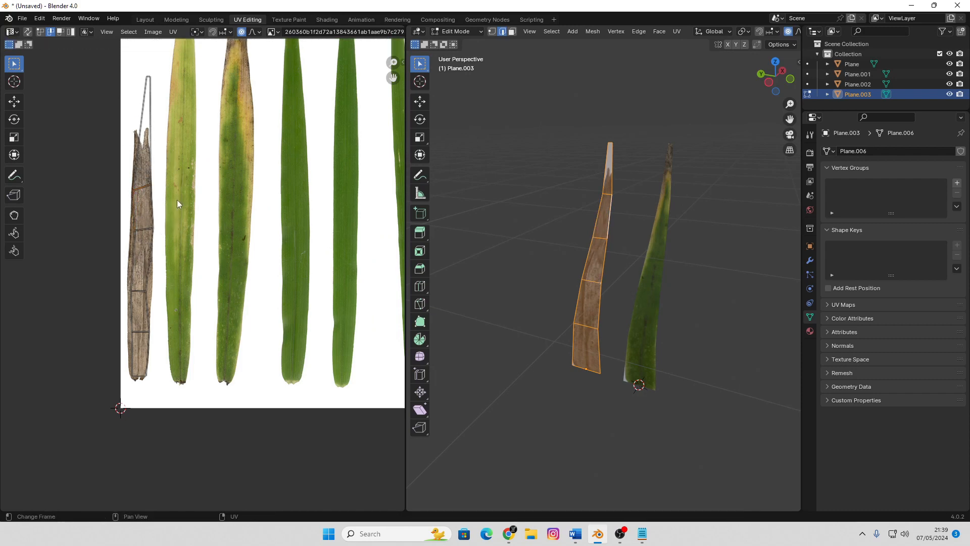
key(s)
click(162, 179)
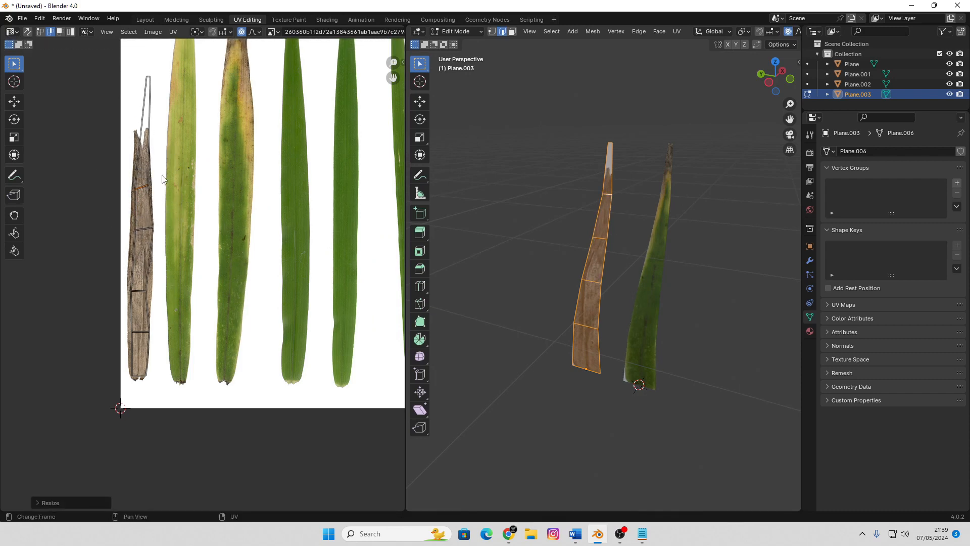
click(149, 83)
key(g)
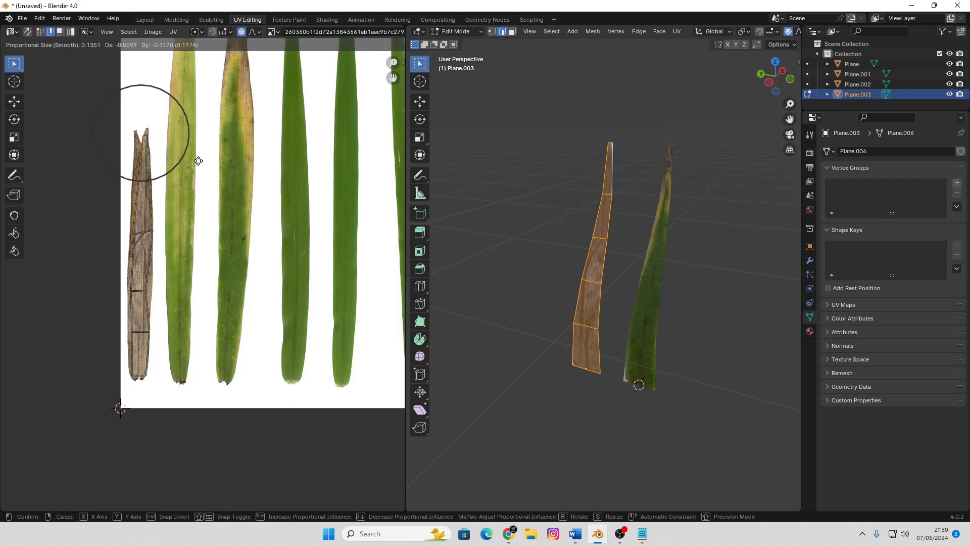
scroll(198, 159, up, 15)
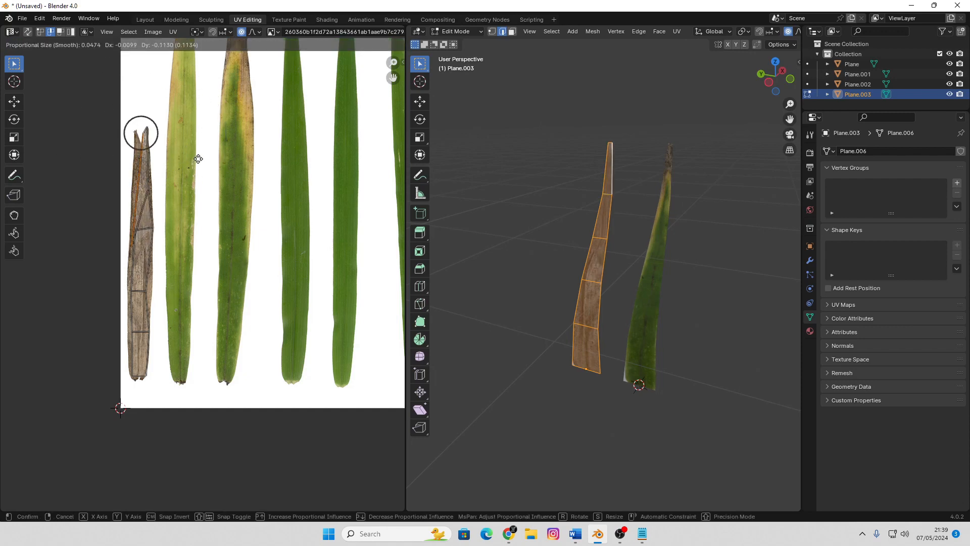
click(192, 181)
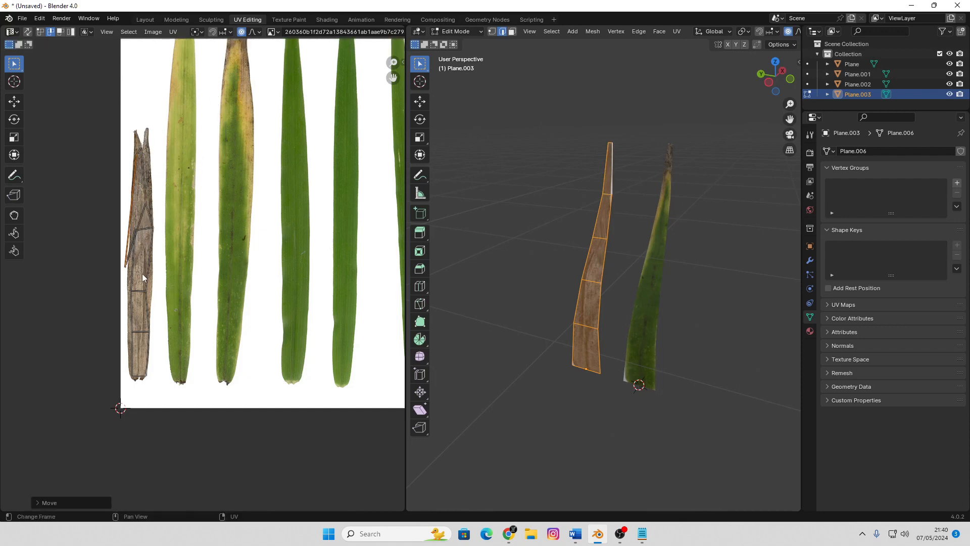
click(124, 268)
key(g)
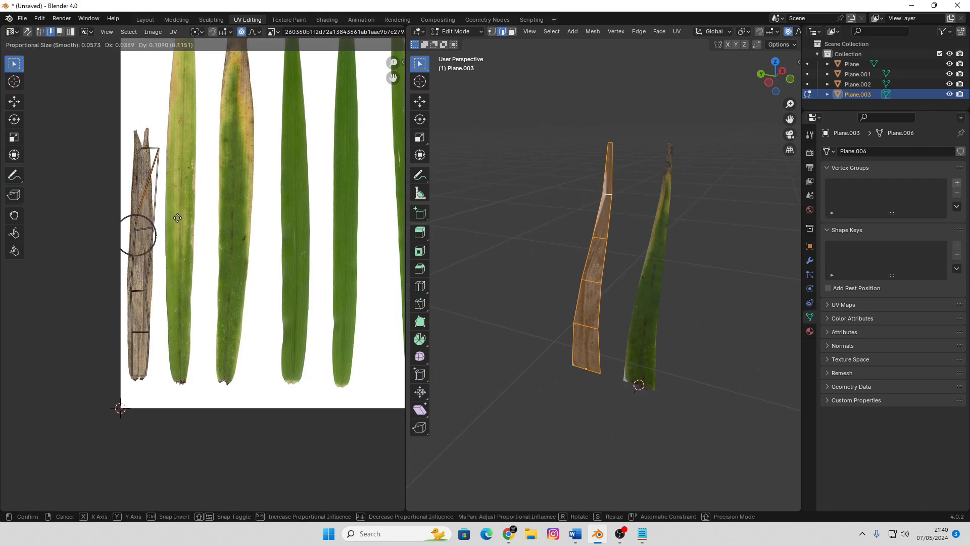
scroll(178, 217, up, 10)
right_click(168, 237)
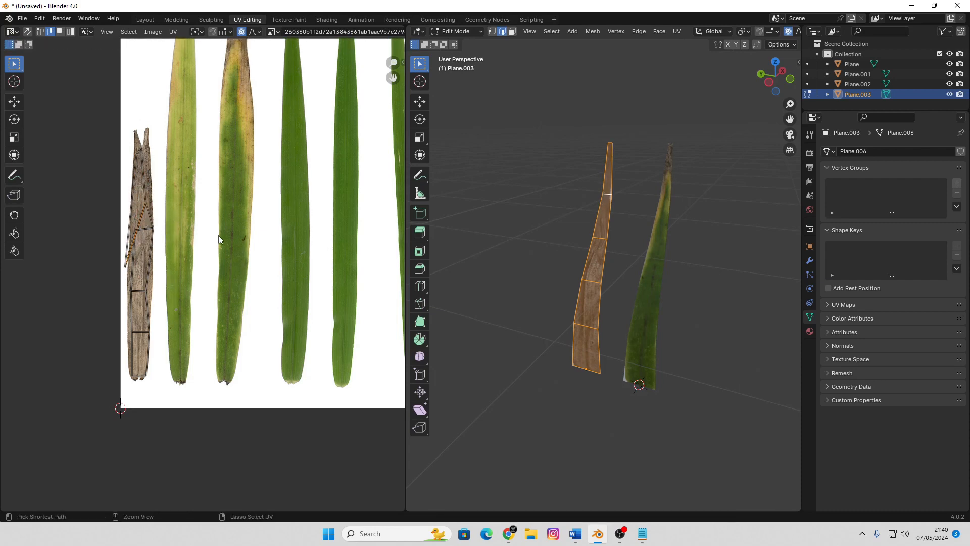
key(ctrl+z)
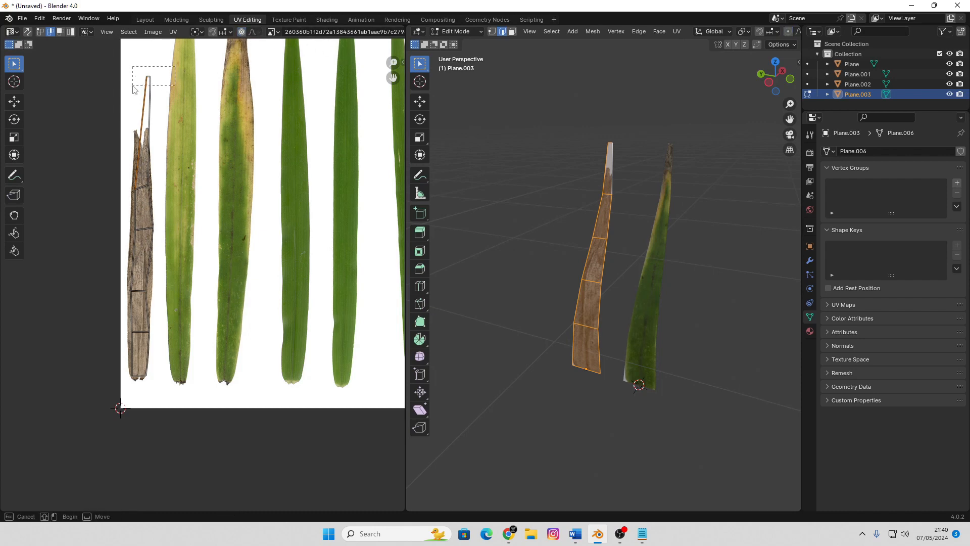
Move the UV tip edge down about 0.153 into the brown leaf's top without proportional editing
click(147, 78)
key(g)
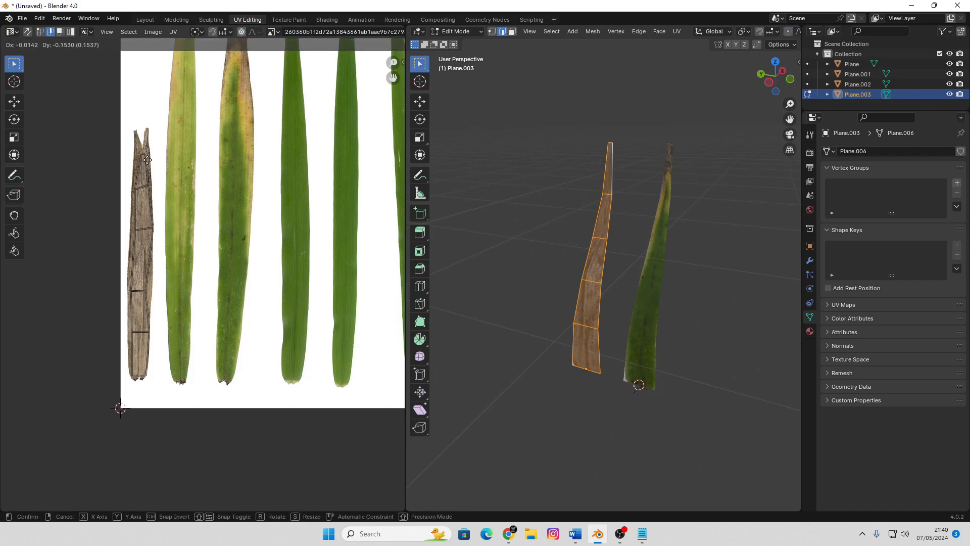
click(148, 162)
key(Tab)
Narrow the brown blade mesh's bottom edge and the edge above it to taper its base
middle_drag(647, 284, 609, 320)
key(Tab)
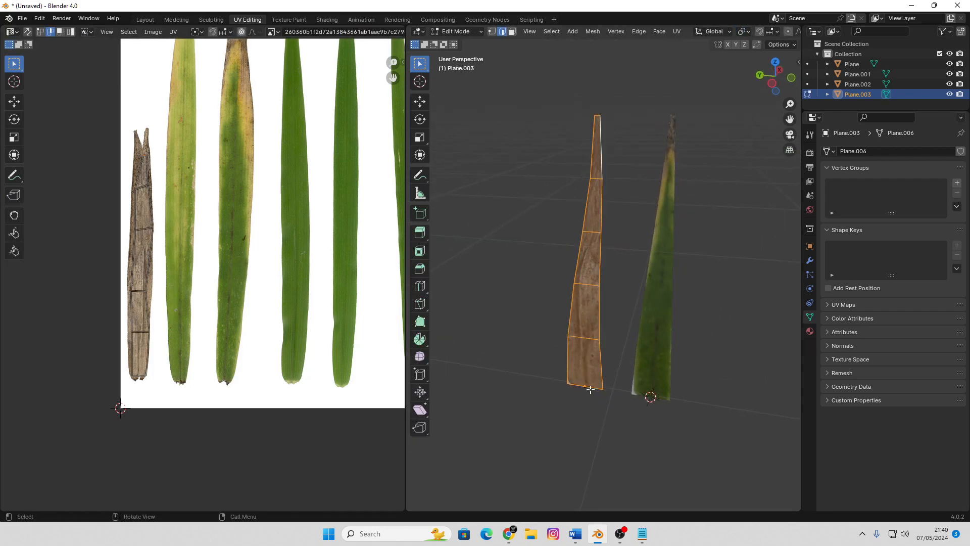
click(588, 388)
key(s)
click(619, 408)
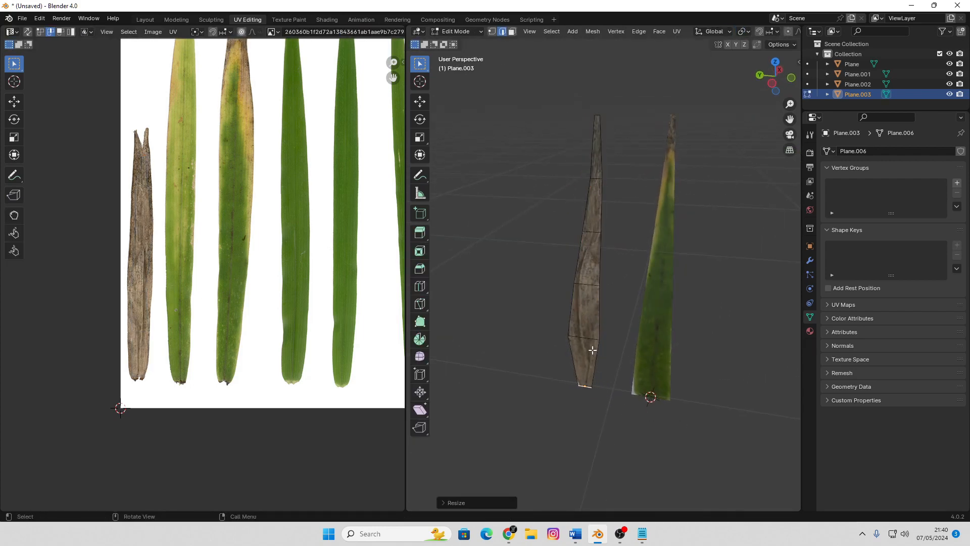
click(586, 339)
key(s)
click(616, 358)
key(Tab)
Duplicate the brown blade and offset the copy about 0.57 m along the Y axis
scroll(536, 256, down, 2)
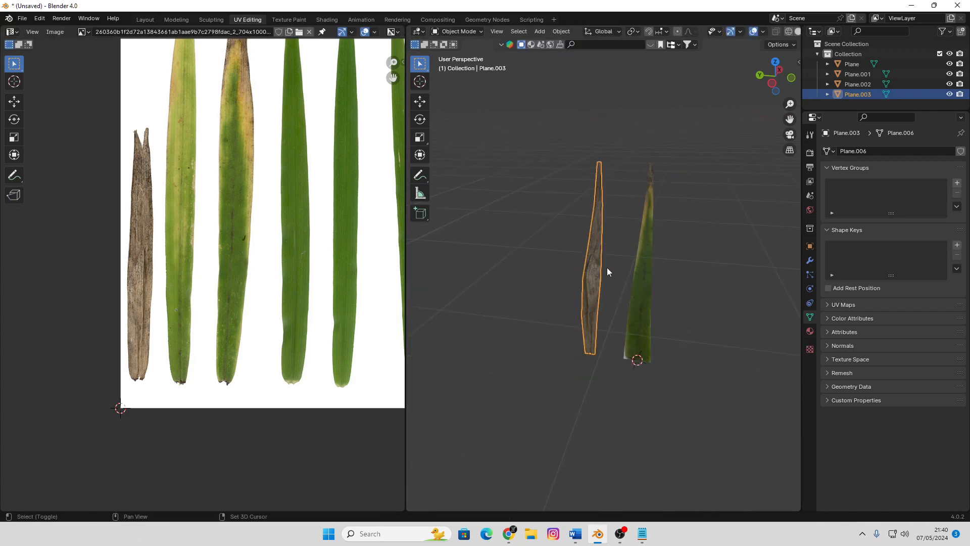
scroll(607, 271, down, 2)
scroll(255, 171, down, 3)
scroll(257, 183, up, 2)
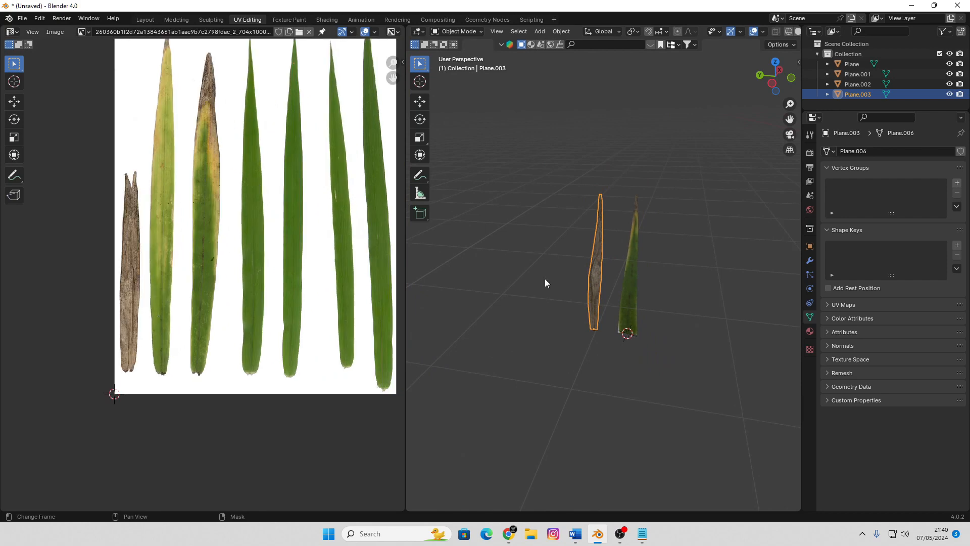
key(shift+d)
key(y)
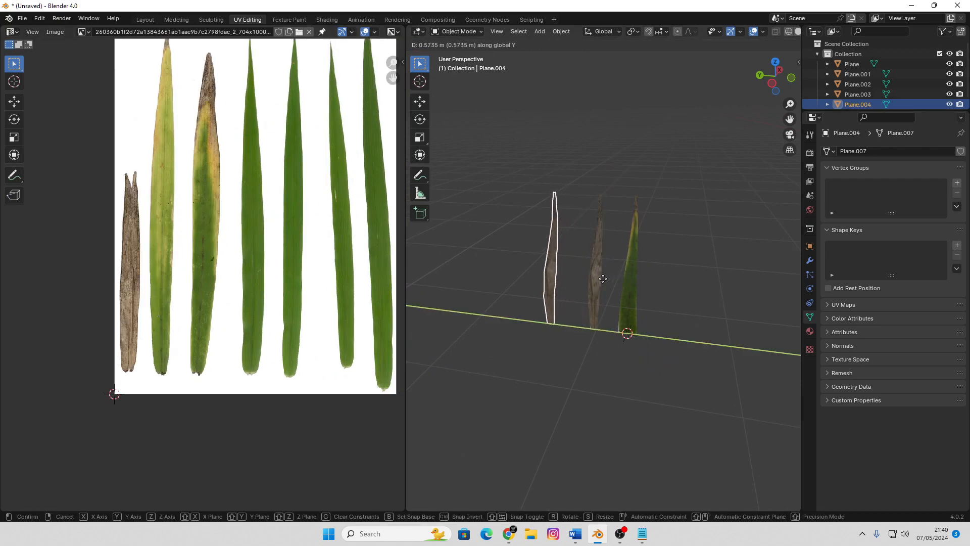
click(602, 278)
Move the new copy's whole UV island about 0.43 sideways onto the fourth leaf, the first fully green one
key(Tab)
key(a)
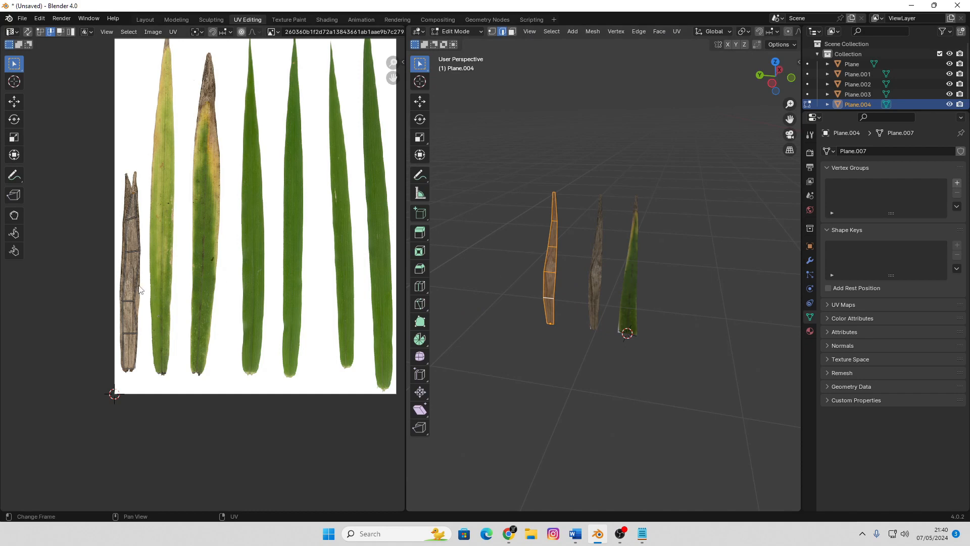
key(g)
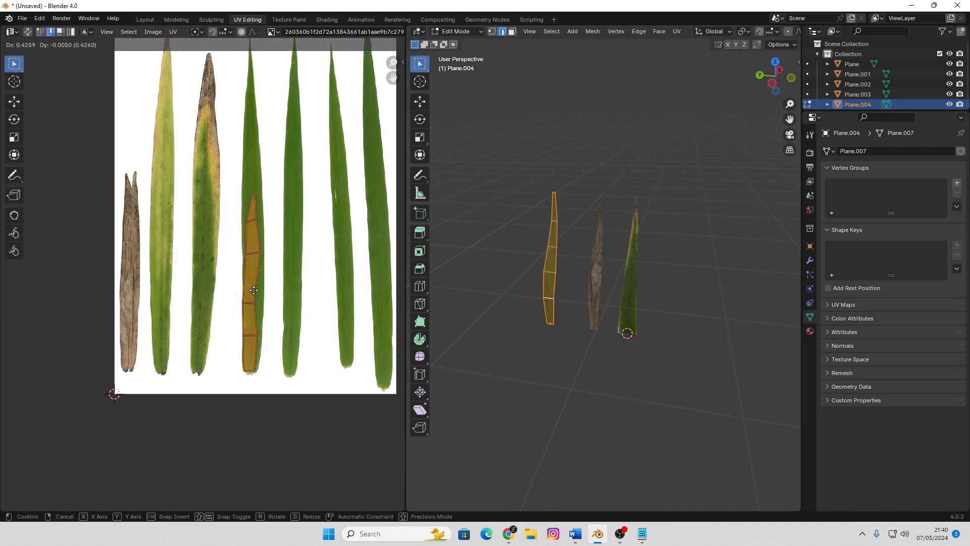
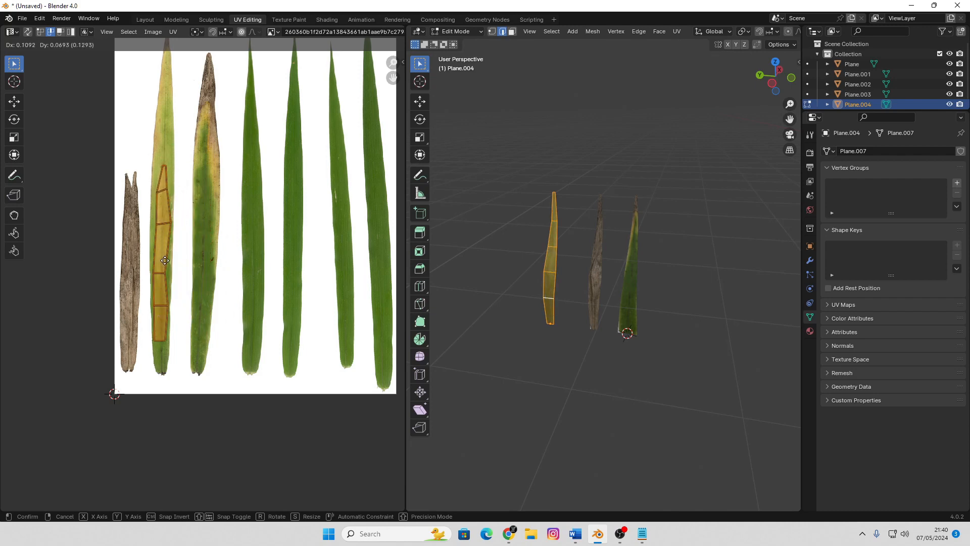
Place the copied blade's UV island on the yellow-green second leaf and return to Object Mode
click(164, 261)
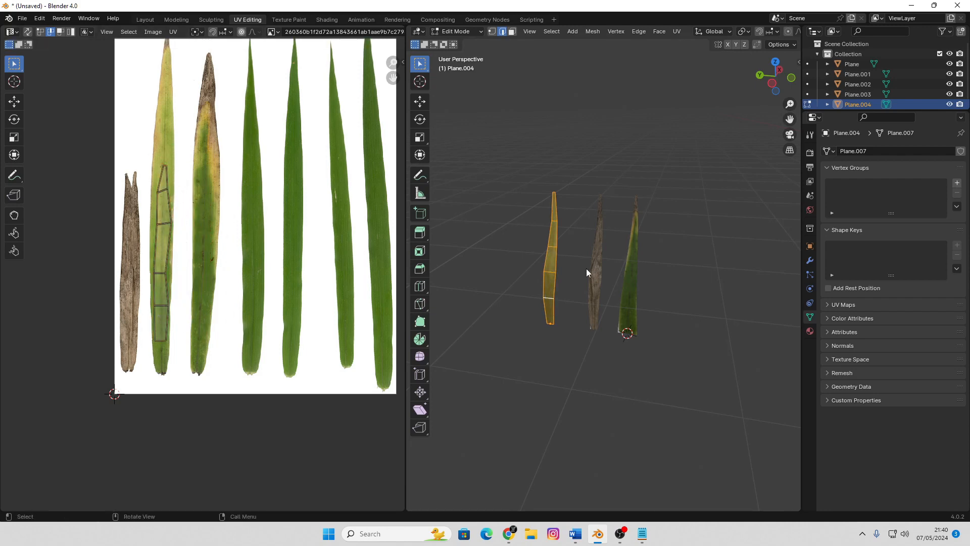
key(Tab)
click(635, 274)
middle_drag(638, 272, 599, 293)
click(598, 294)
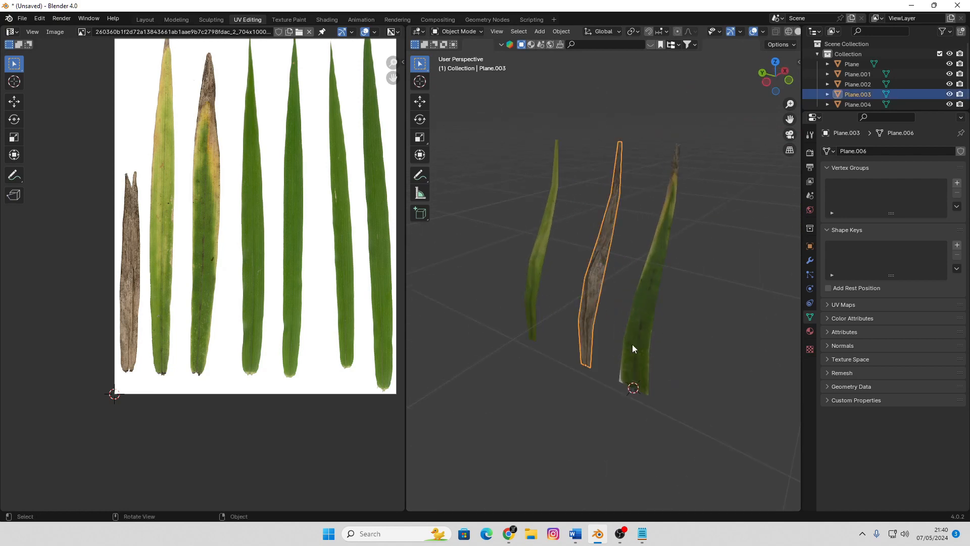
Select the three grass blades and duplicate them twice in the top view, offsetting each set along negative X
drag(662, 277, 496, 302)
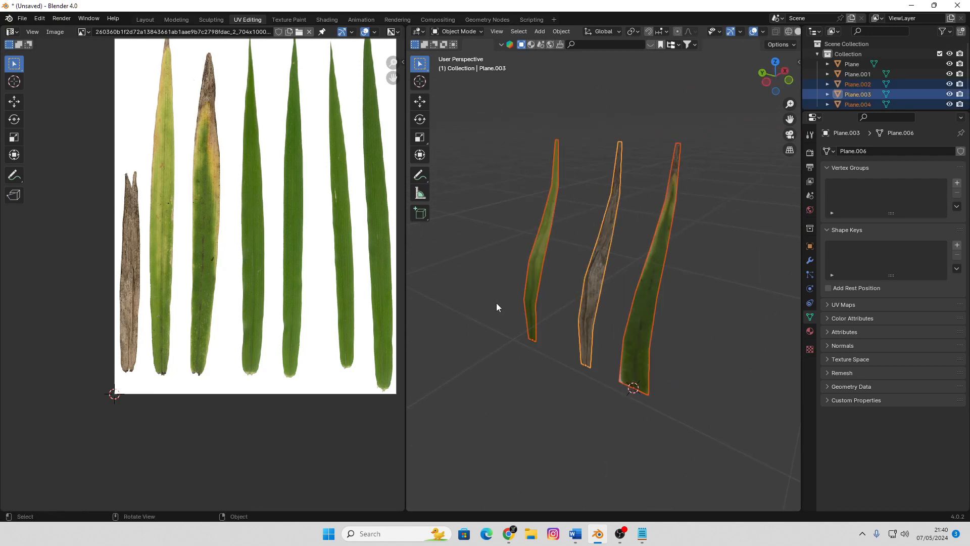
key(KP_7)
key(shift+d)
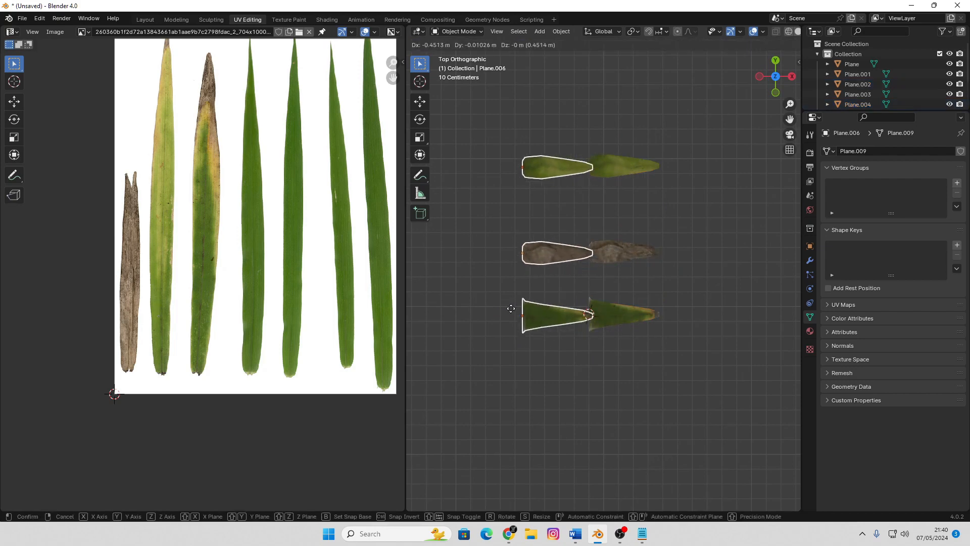
click(472, 261)
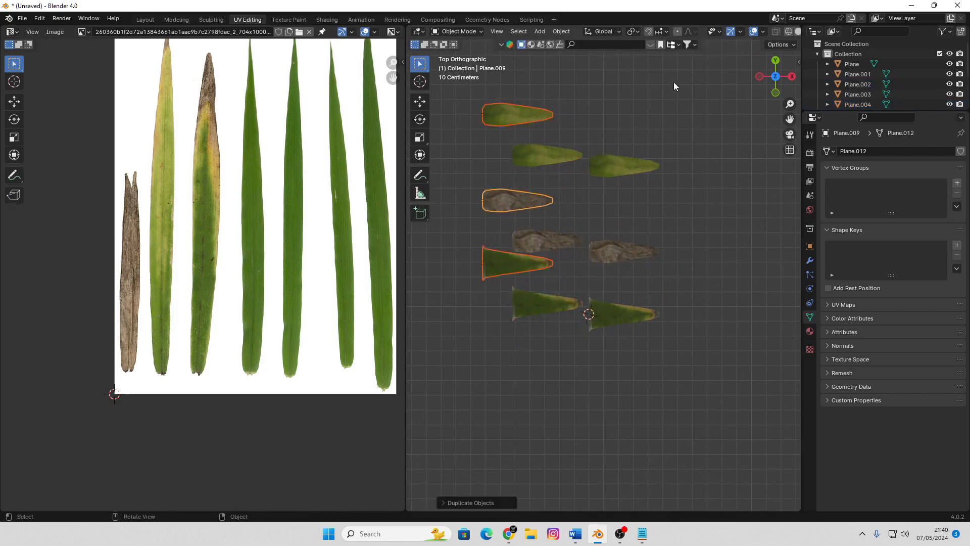
Select all nine grass blades and switch to the Layout workspace
drag(674, 86, 486, 376)
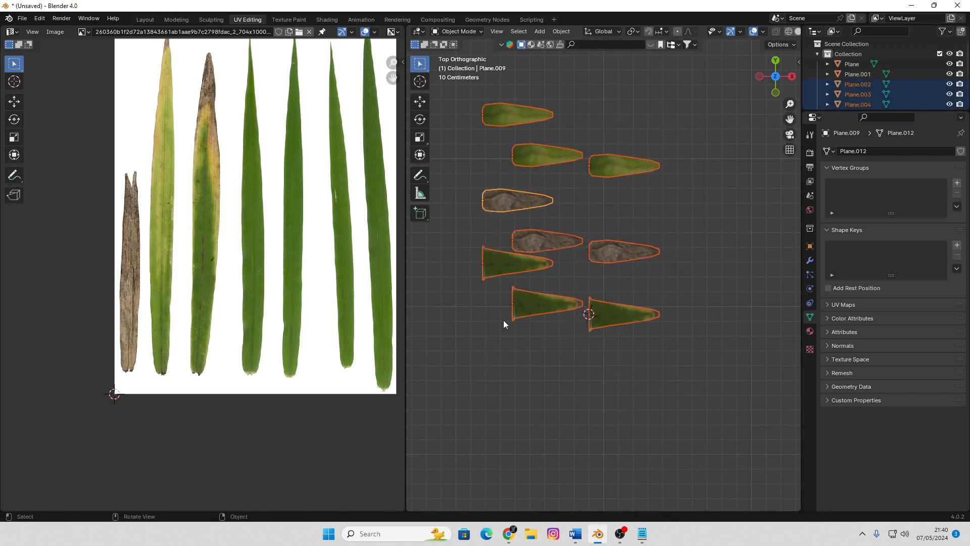
click(142, 22)
scroll(544, 269, down, 3)
middle_drag(544, 268, 332, 299)
scroll(332, 298, up, 2)
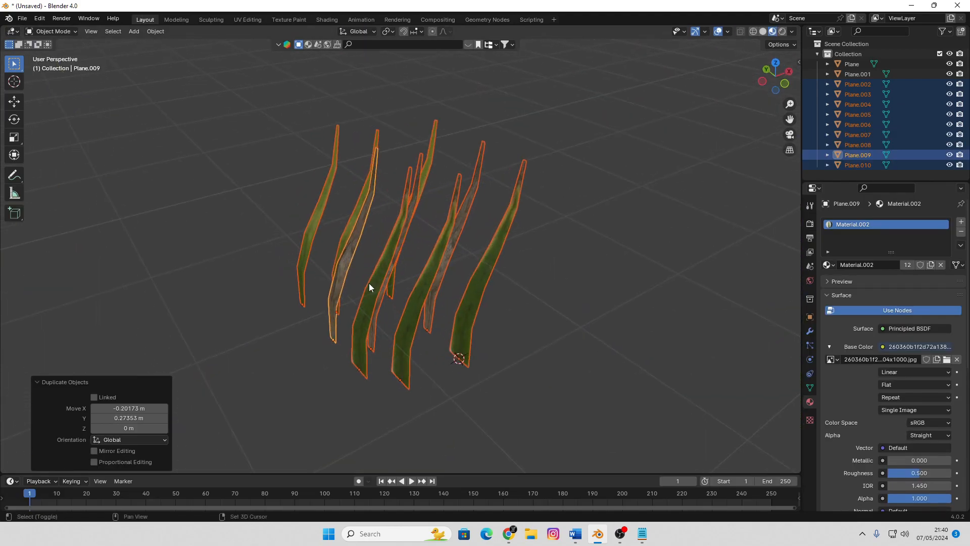
Apply Randomize Transform to the nine blades with a Z rotation of 180°
key(F3)
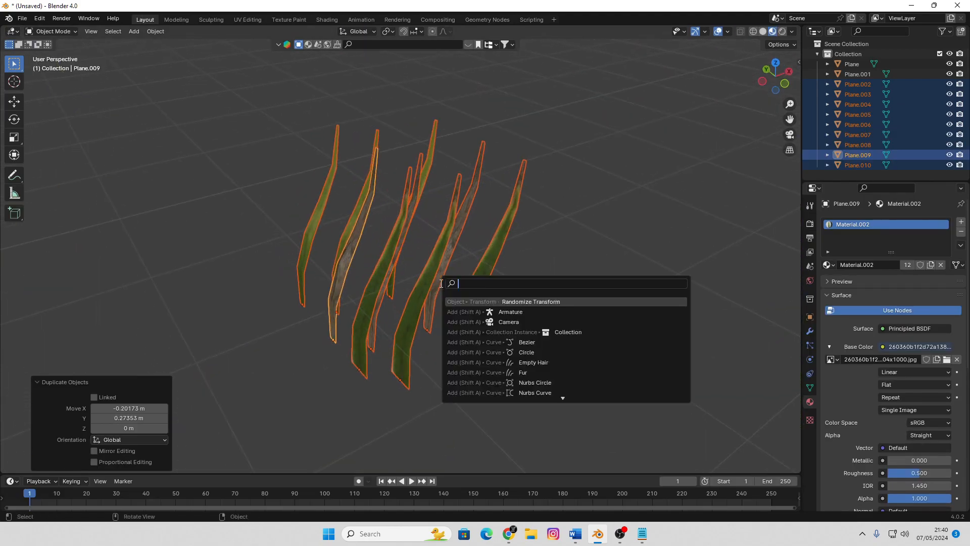
text(ran)
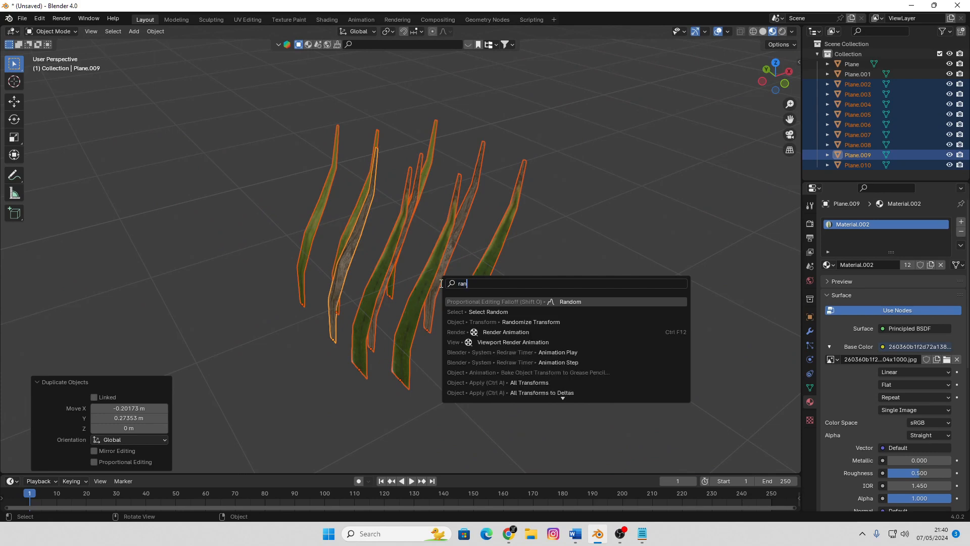
text(dom)
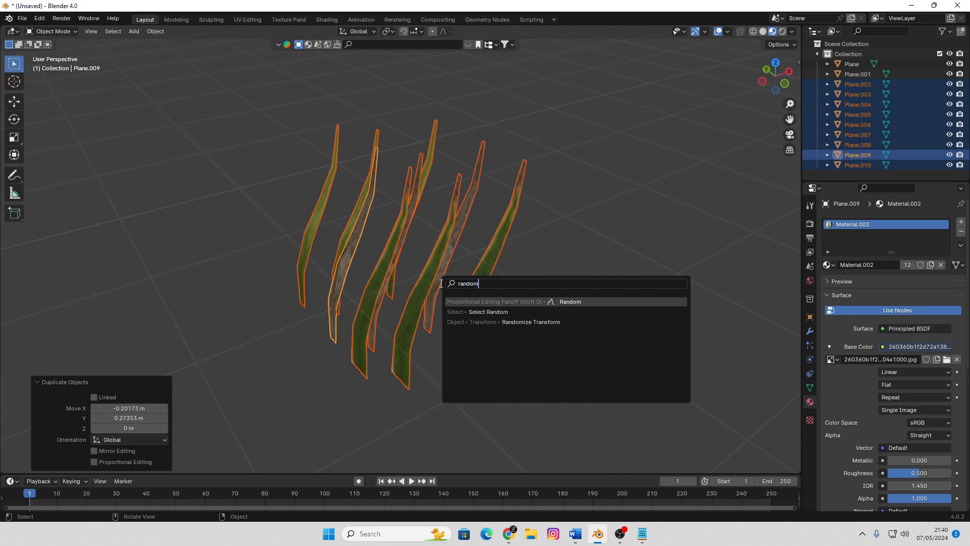
click(484, 322)
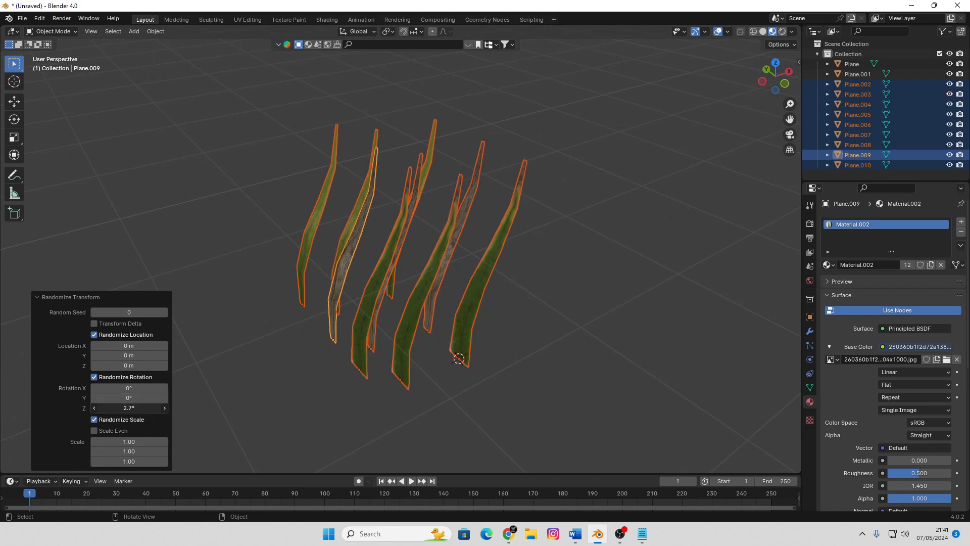
mouse_move(129, 408)
mouse_down()
mouse_move(147, 408)
mouse_move(121, 412)
mouse_move(136, 407)
mouse_up()
scroll(347, 262, down, 4)
middle_drag(348, 262, 354, 297)
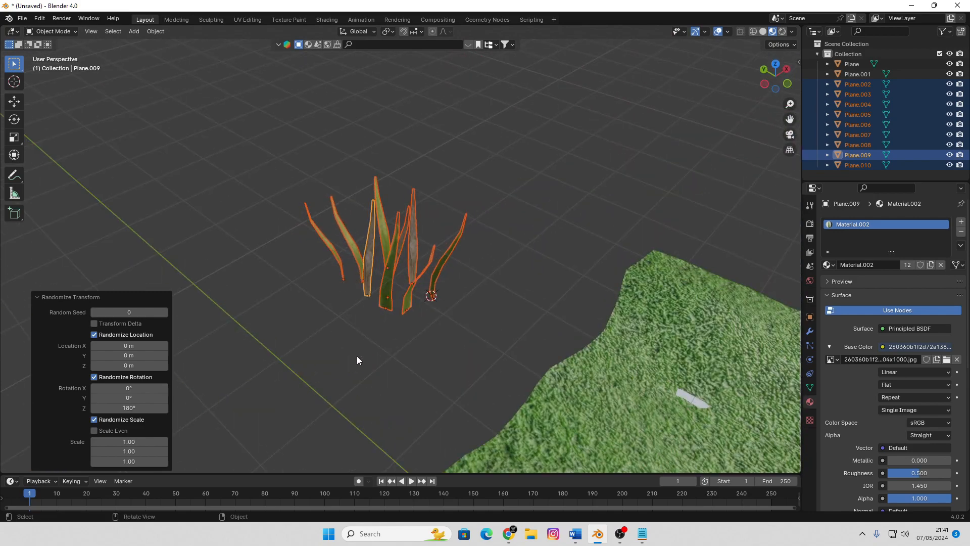
In top view, move the green blade nearest the 3D cursor about 0.35 m along Y and bring the nearest yellow-green blade beside it
click(467, 301)
key(KP_7)
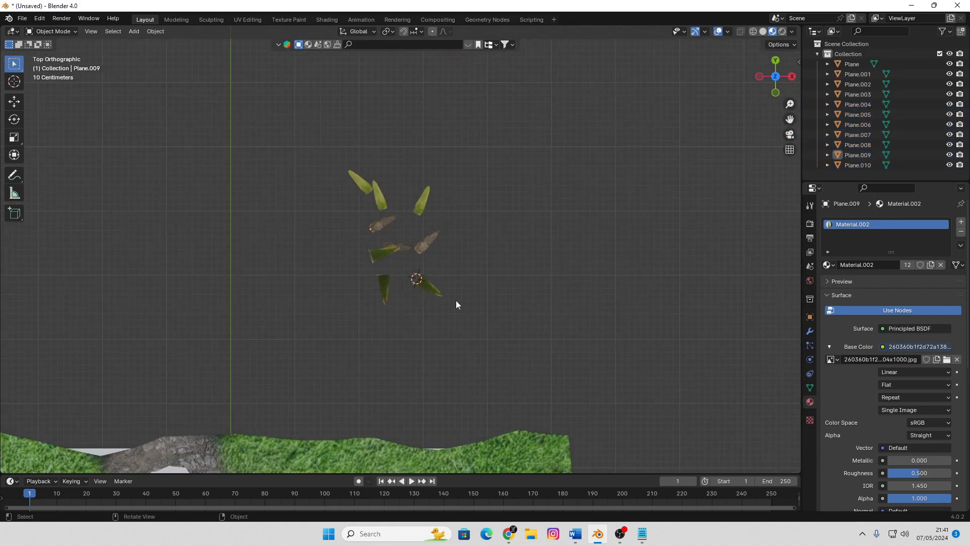
scroll(456, 300, up, 2)
click(452, 302)
key(g)
click(435, 264)
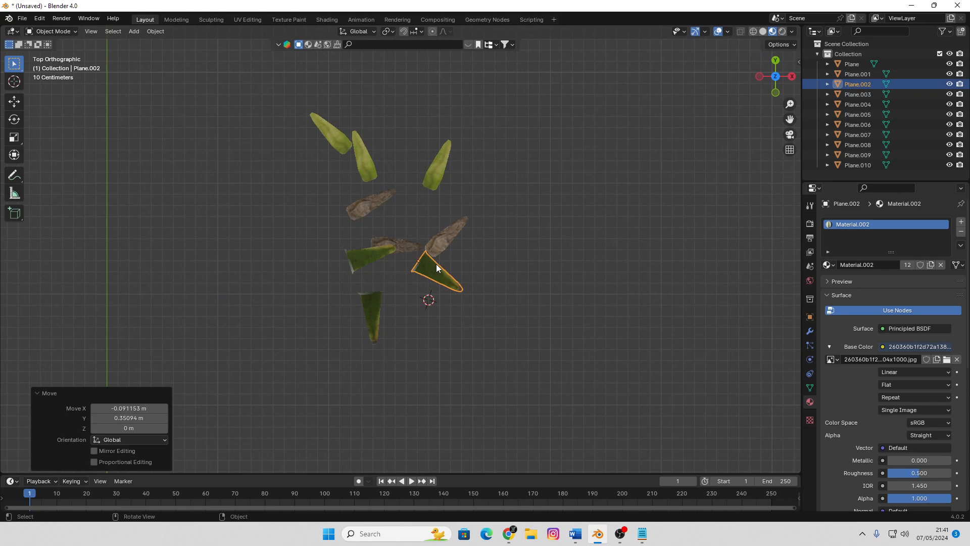
click(428, 170)
key(g)
click(423, 224)
Move the dark green blade Plane.008 to the clump's centre and rotate it about -181° so its tip points outward
click(380, 257)
key(g)
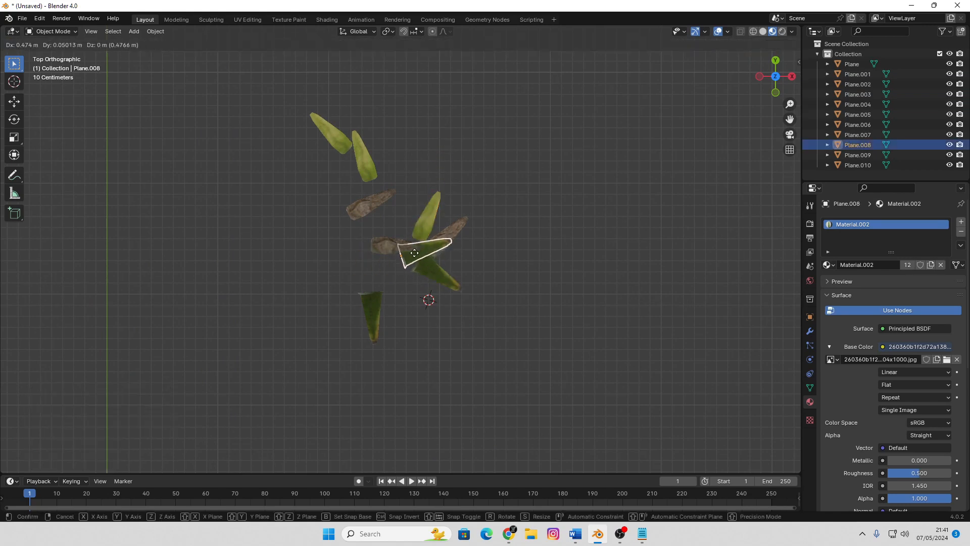
click(432, 250)
scroll(505, 280, up, 3)
key(r)
click(255, 268)
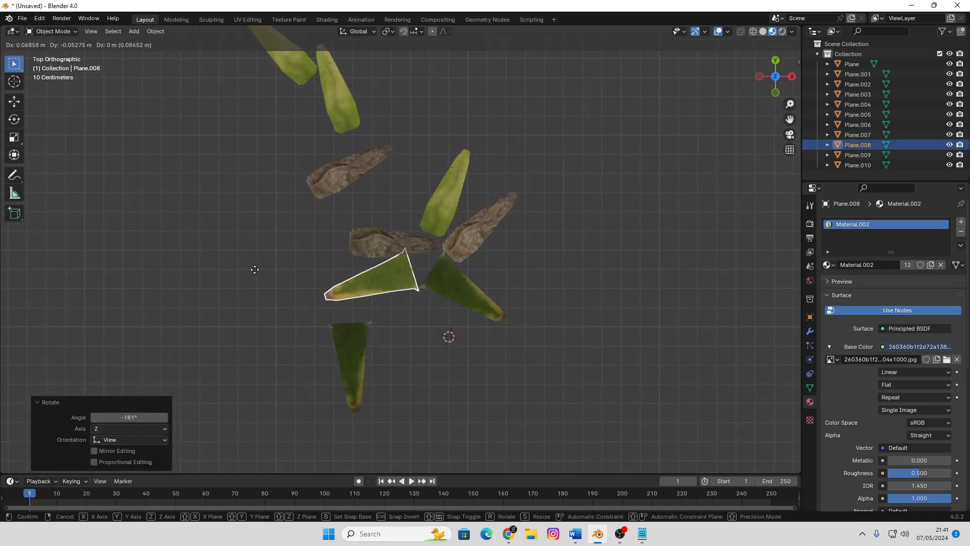
Rotate the brown blade Plane.009 about -90.7° and move it next to the yellow-green blade in the clump
click(318, 188)
key(r)
click(291, 106)
key(g)
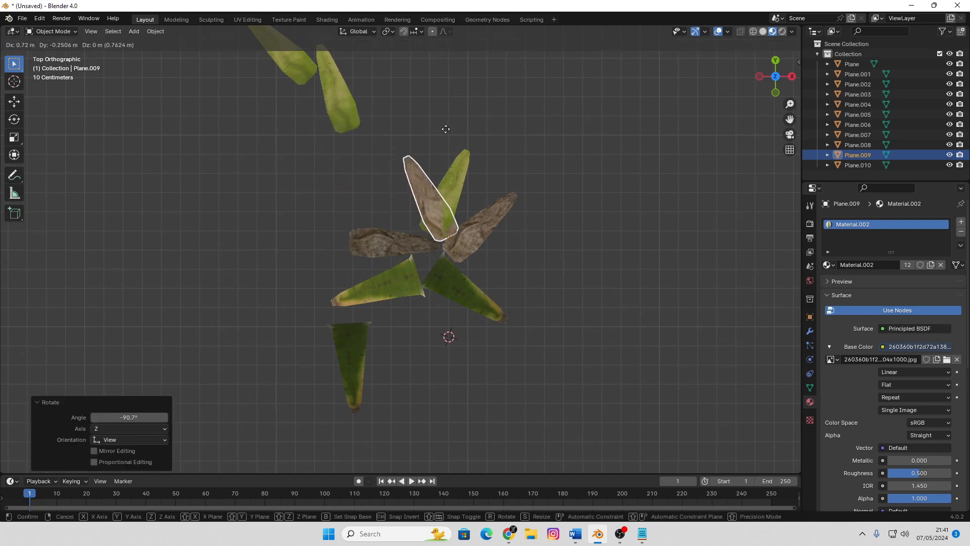
click(369, 222)
Turn the brown blade Plane.006 to point outward and move it about -0.46 m in X, clear of the green clump
click(393, 243)
key(r)
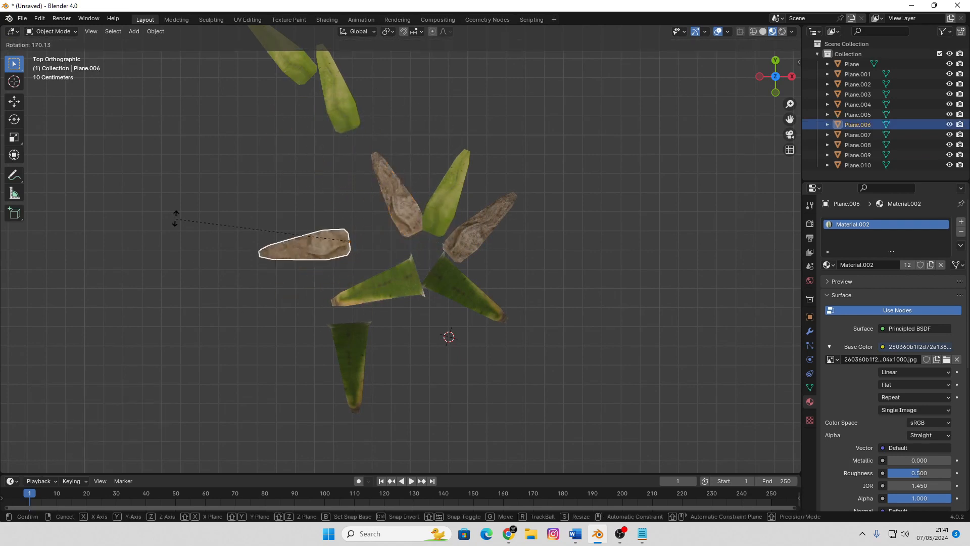
click(198, 168)
key(g)
click(182, 194)
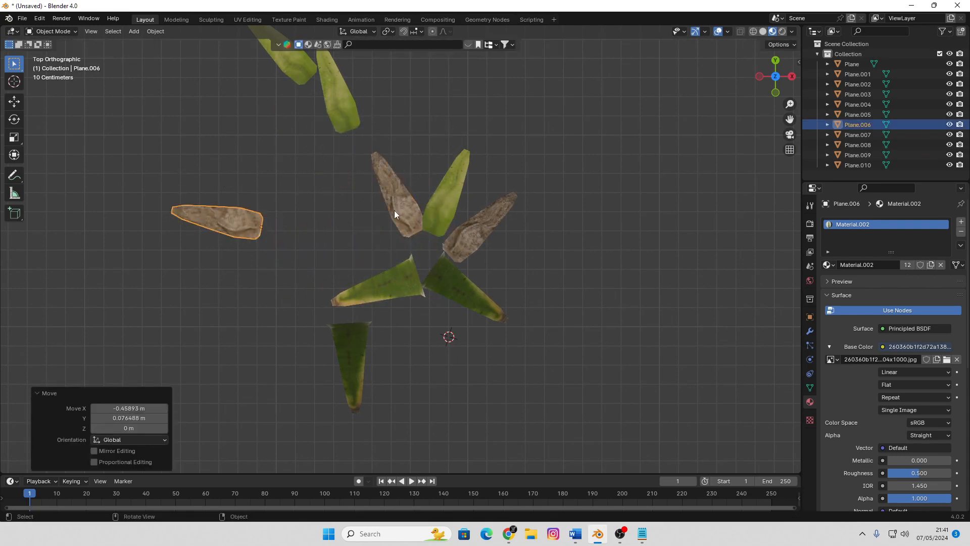
Move the brown blade Plane.009 beside the separated brown blade and rotate it about 58.9° so their bases meet
click(395, 210)
key(g)
click(245, 193)
key(r)
click(295, 201)
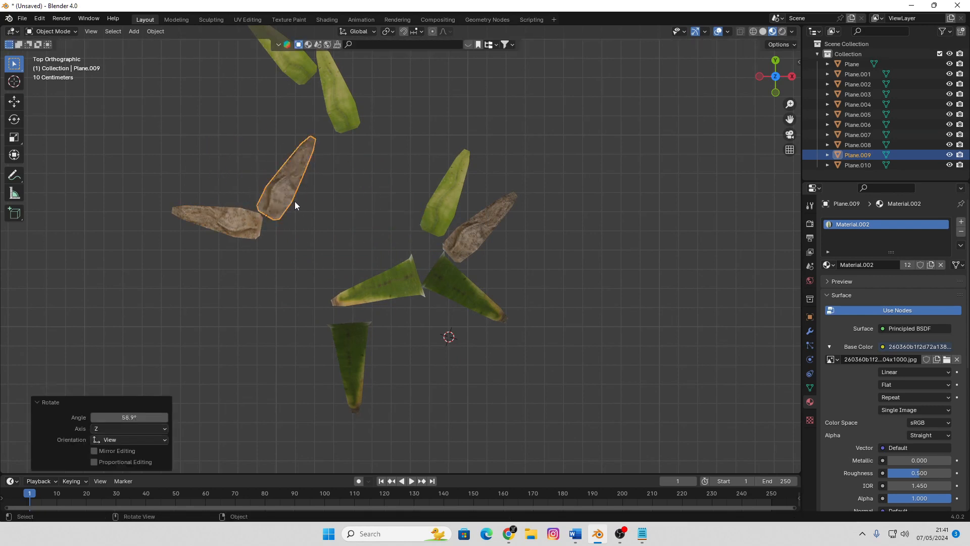
key(g)
click(304, 217)
Move the brown blade Plane.003 to the brown clump and rotate it so its base joins the other two
click(480, 224)
key(g)
click(308, 217)
key(r)
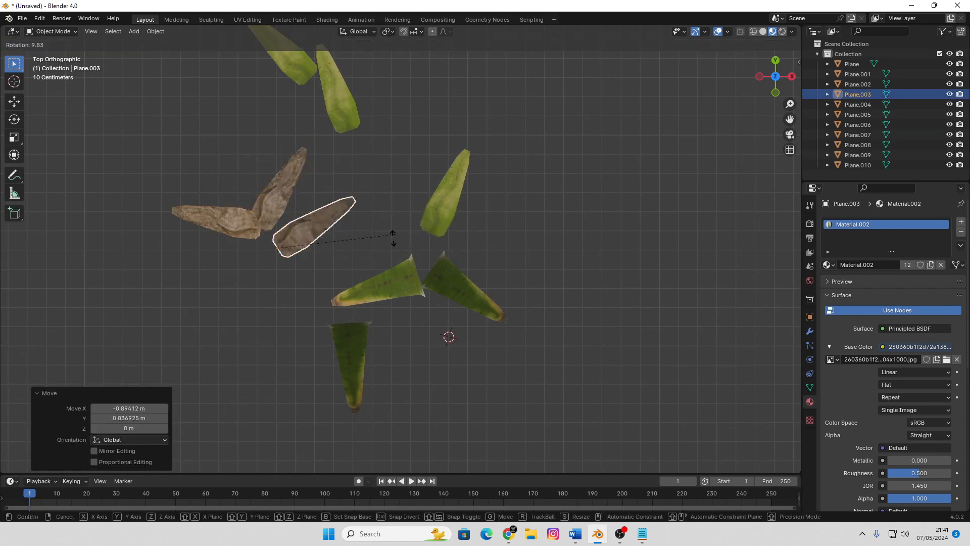
click(313, 293)
key(g)
click(298, 267)
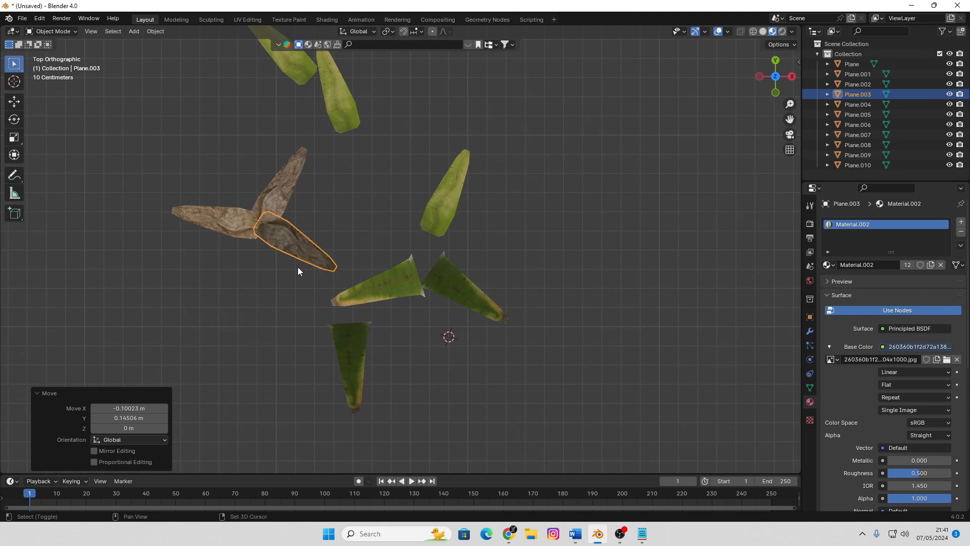
Duplicate the last brown blade, rotate the copy about 75.7° and fit it as the clump's fourth blade
key(shift+d)
click(275, 298)
key(r)
click(280, 304)
key(g)
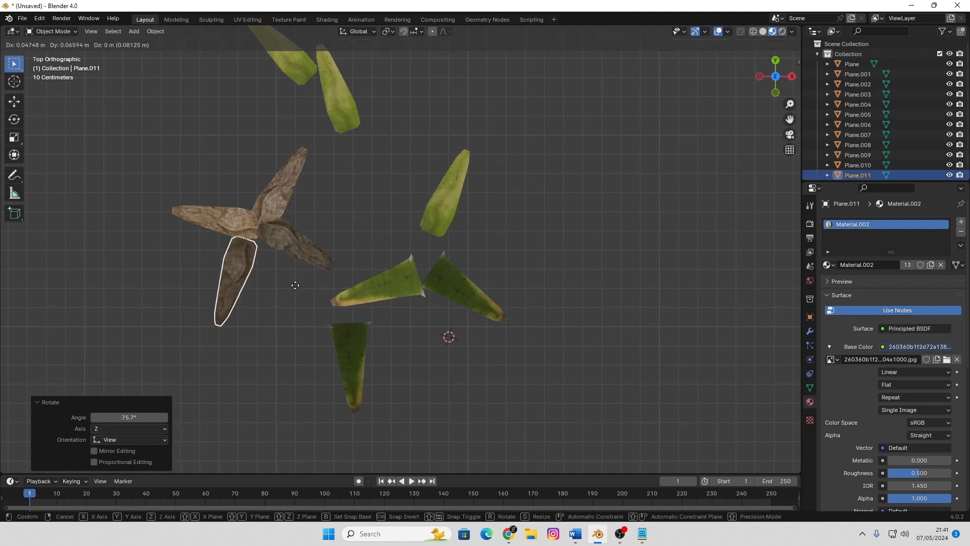
click(303, 270)
Move the remaining dark green blade Plane.005 into the green clump and rotate it about 98.1° to point outward
click(353, 357)
key(g)
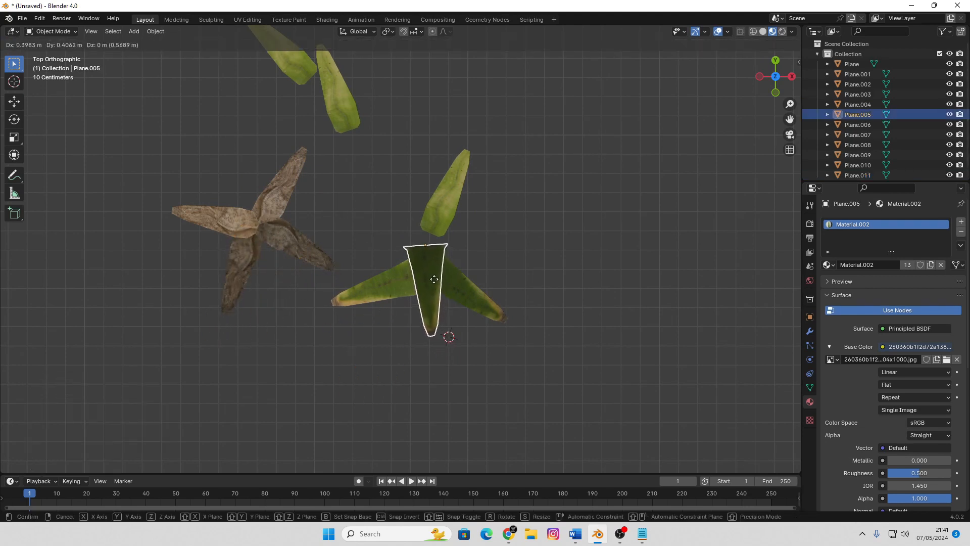
click(437, 277)
key(r)
click(343, 314)
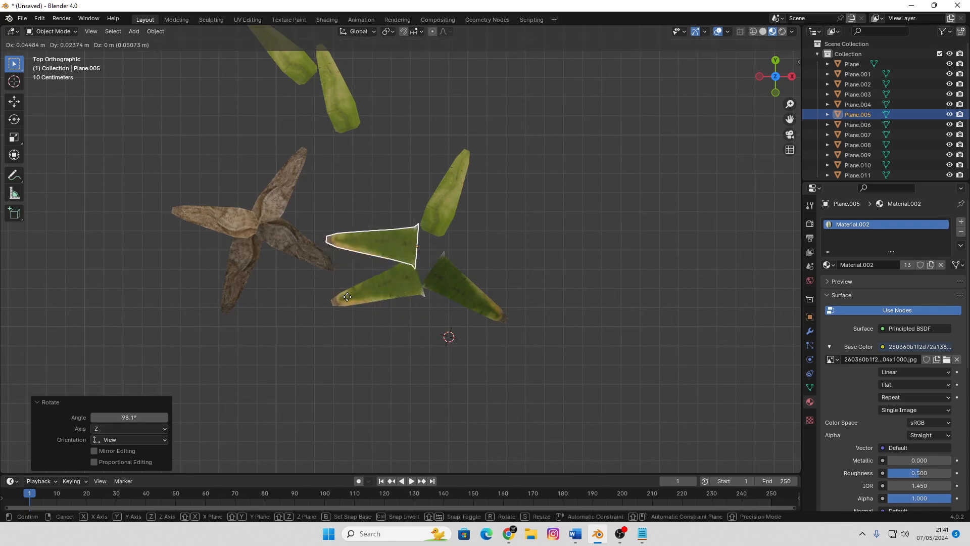
Move the yellow-green blade Plane.007 into the green clump, about 0.37 m in X and -0.60 m in Y
click(342, 110)
key(g)
click(412, 225)
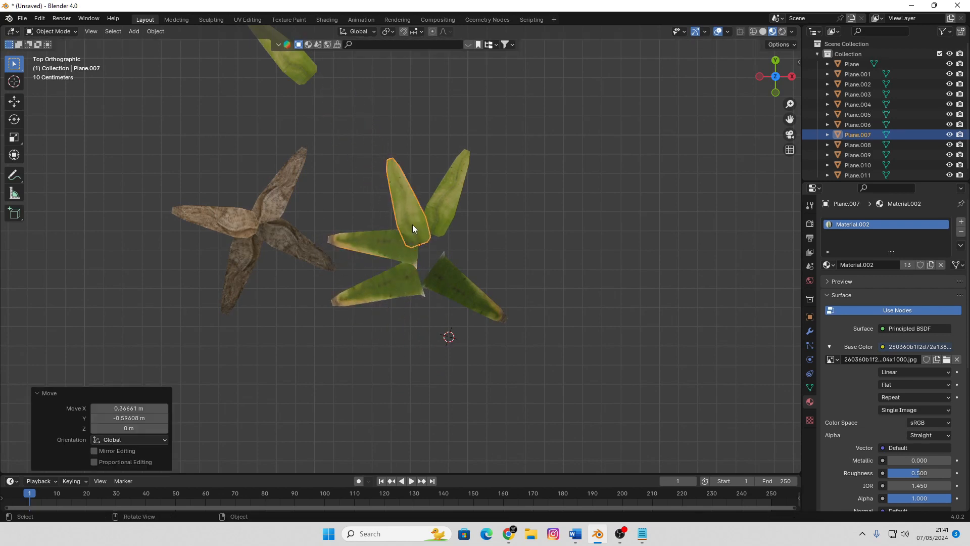
Bring the last yellow-green blade, Plane.010, to the green clump and rotate it to fill the open side
click(285, 70)
key(g)
click(516, 188)
key(r)
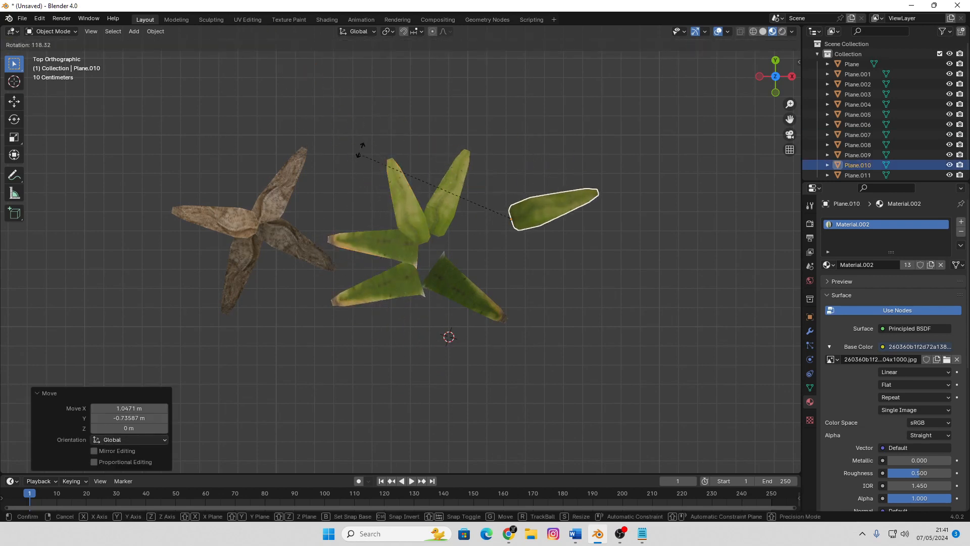
click(360, 149)
key(g)
click(298, 174)
Scale down the yellow-green blade Plane.010 so it is shorter than its neighbours
middle_drag(298, 175, 364, 182)
key(s)
click(531, 316)
Shift the yellow-green blade Plane.004 slightly closer to the clump and scale it to about 0.814
click(494, 153)
key(g)
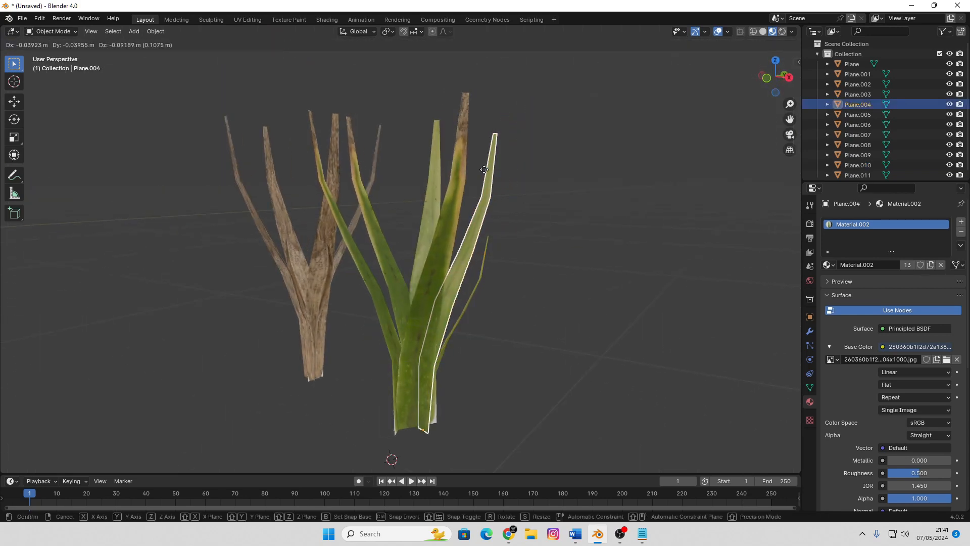
click(484, 169)
middle_drag(506, 279, 578, 248)
key(s)
click(468, 169)
middle_drag(468, 169, 499, 164)
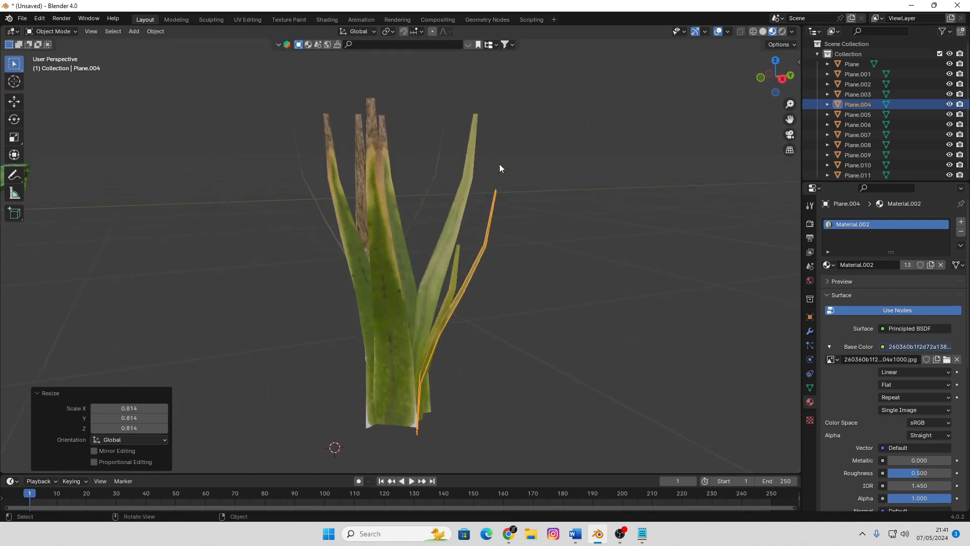
key(Tab)
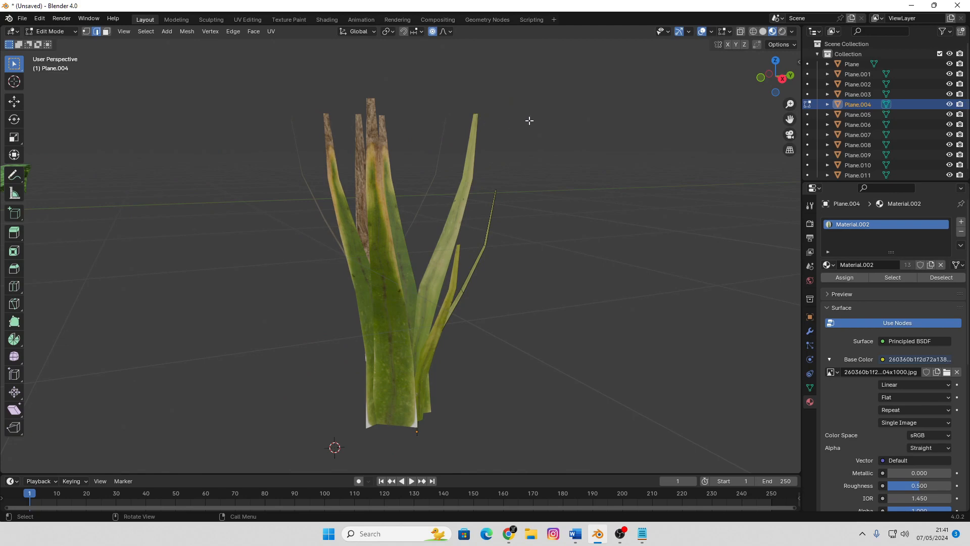
middle_drag(546, 170, 536, 167)
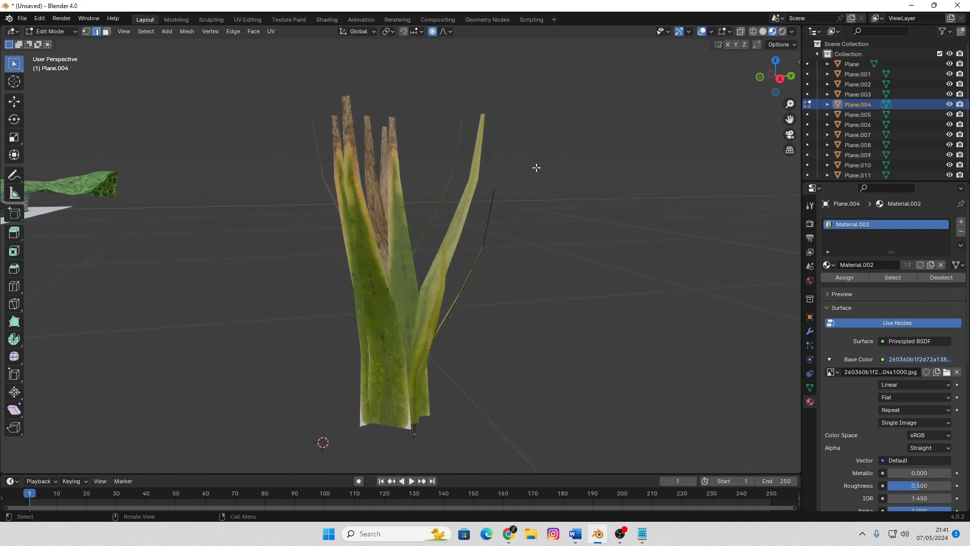
key(Tab)
key(Tab)
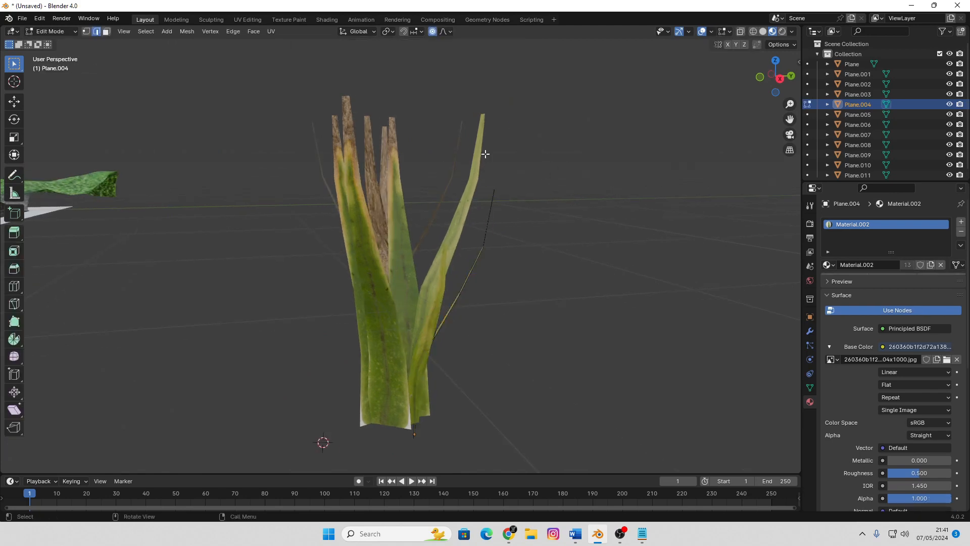
Bend the tip of the yellow-green blade Plane.007 outward and down using proportional editing with an influence radius of about 0.56 m
key(Tab)
click(480, 136)
key(Tab)
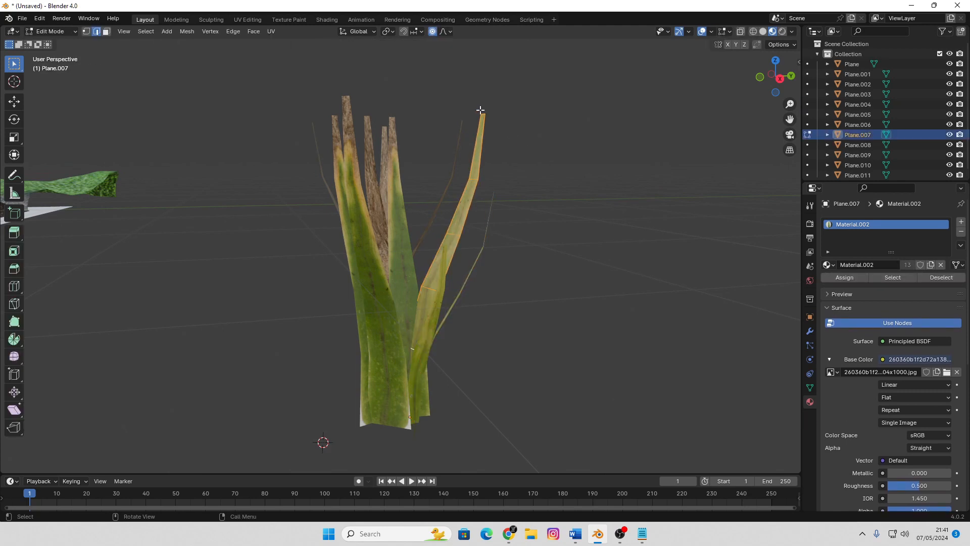
key(g)
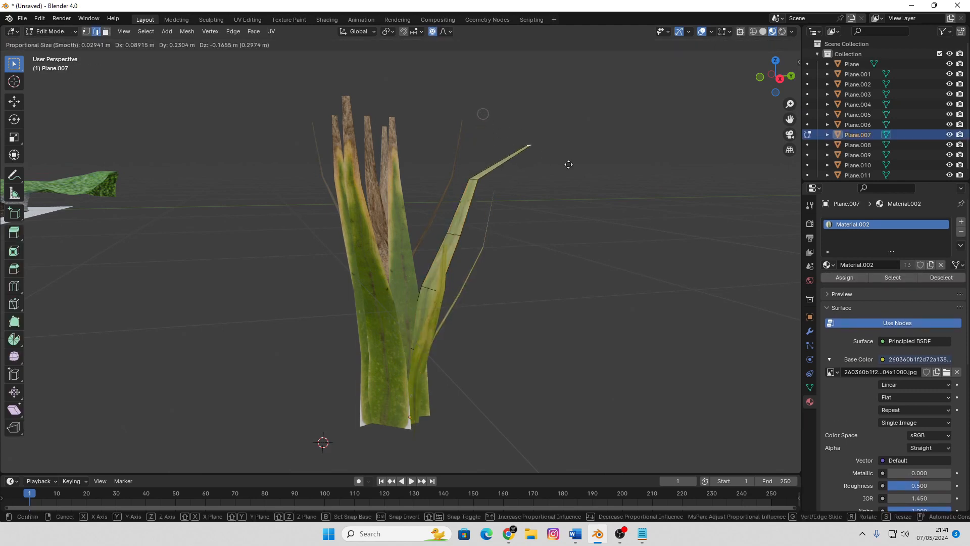
scroll(576, 173, down, 10)
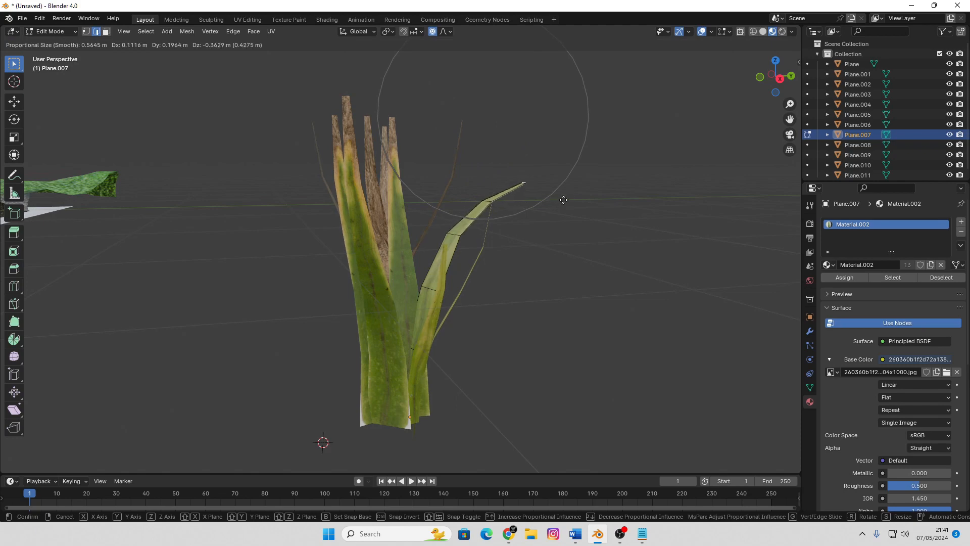
click(563, 200)
middle_drag(563, 200, 524, 223)
key(Tab)
Scale down the green blade Plane.002 and bend its tip outward with proportional editing
click(530, 187)
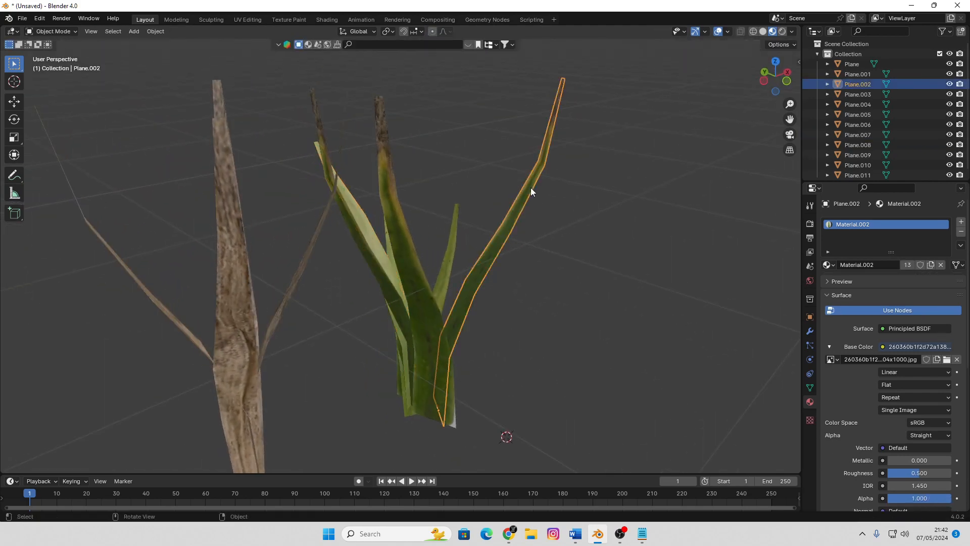
key(s)
click(537, 240)
key(Tab)
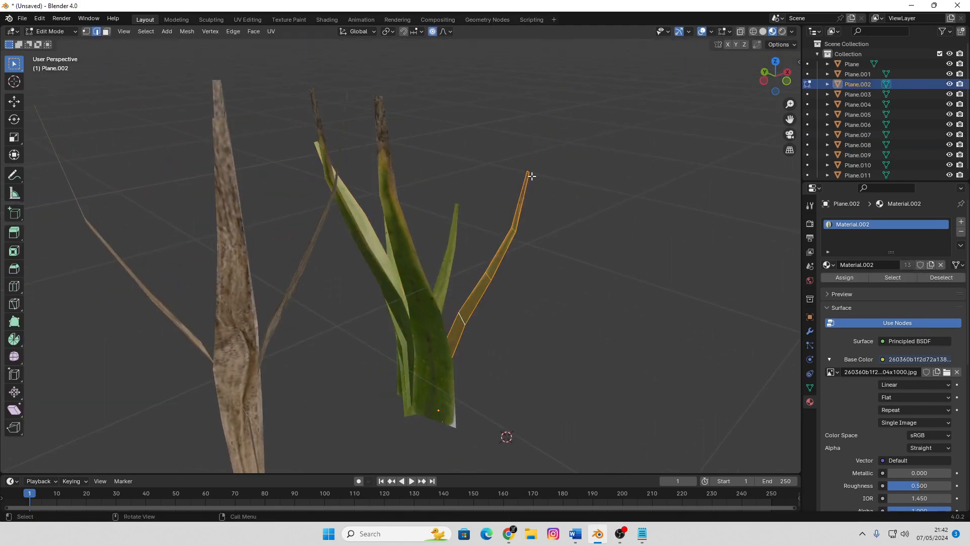
key(g)
click(589, 239)
middle_drag(590, 239, 533, 277)
key(Tab)
Rotate the green clump's dark outer blade and the opposite blade Plane.002, leaning Plane.002 lower toward the ground
click(383, 281)
key(r)
click(501, 235)
click(462, 271)
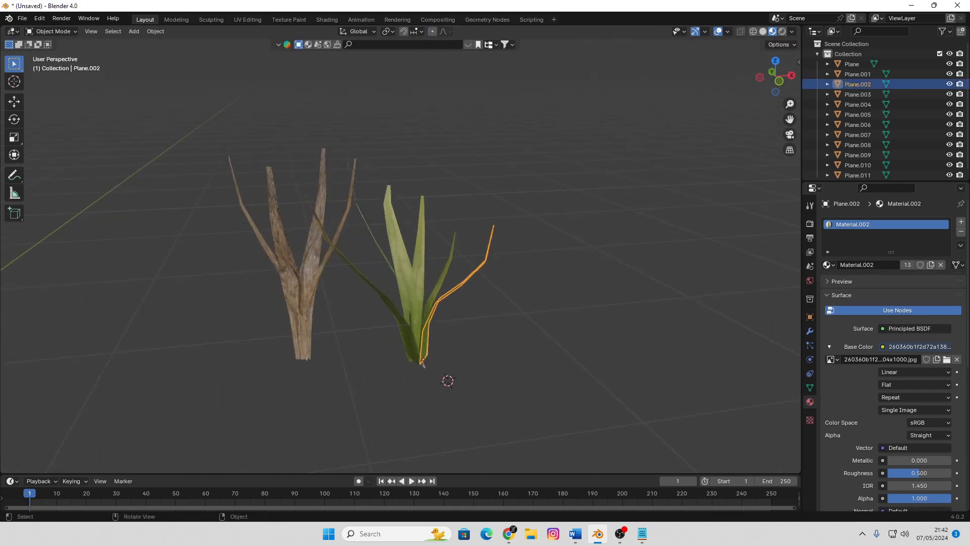
key(r)
click(575, 331)
Duplicate the green blade Plane.008, tilt the copy outward by about -26°, and scale it to 0.641
click(383, 287)
middle_drag(385, 287, 466, 269)
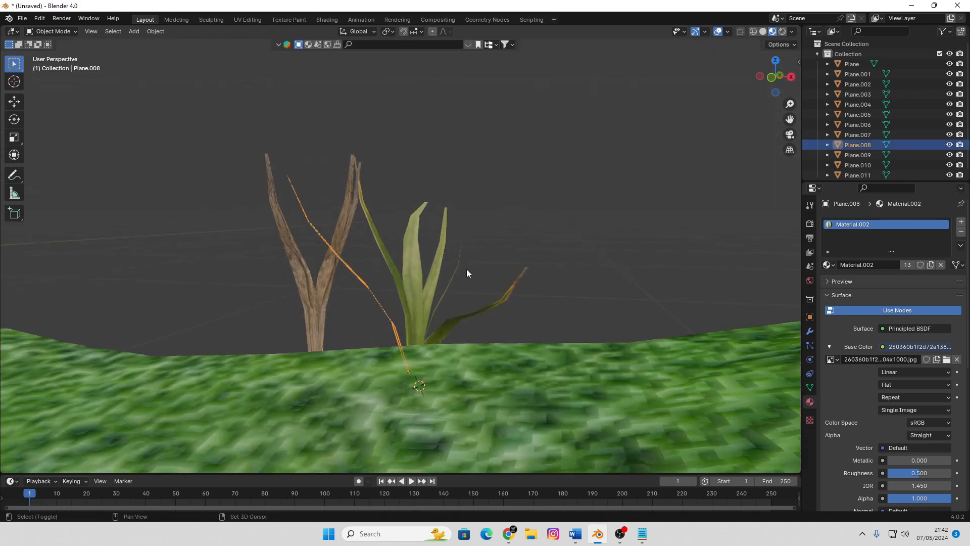
key(shift+d)
click(467, 269)
key(r)
click(396, 254)
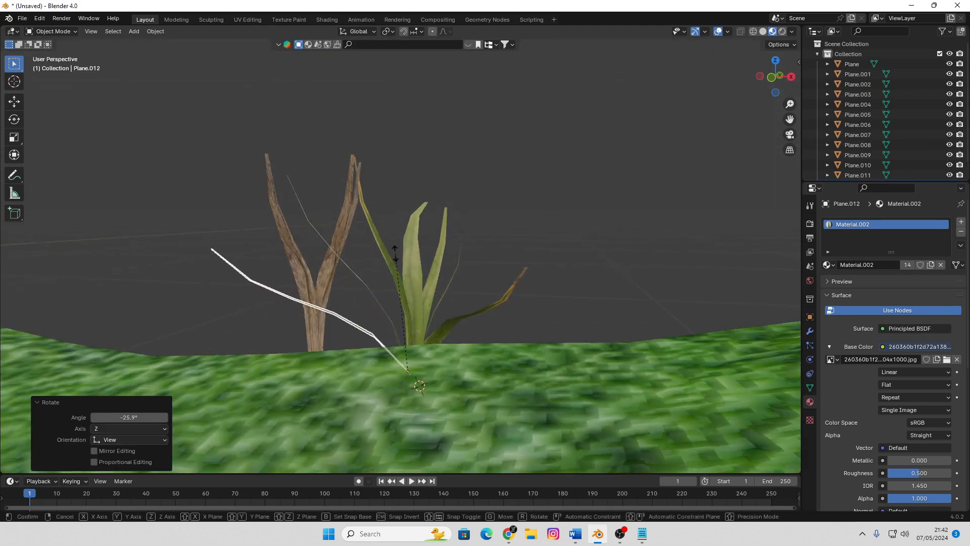
key(s)
click(410, 296)
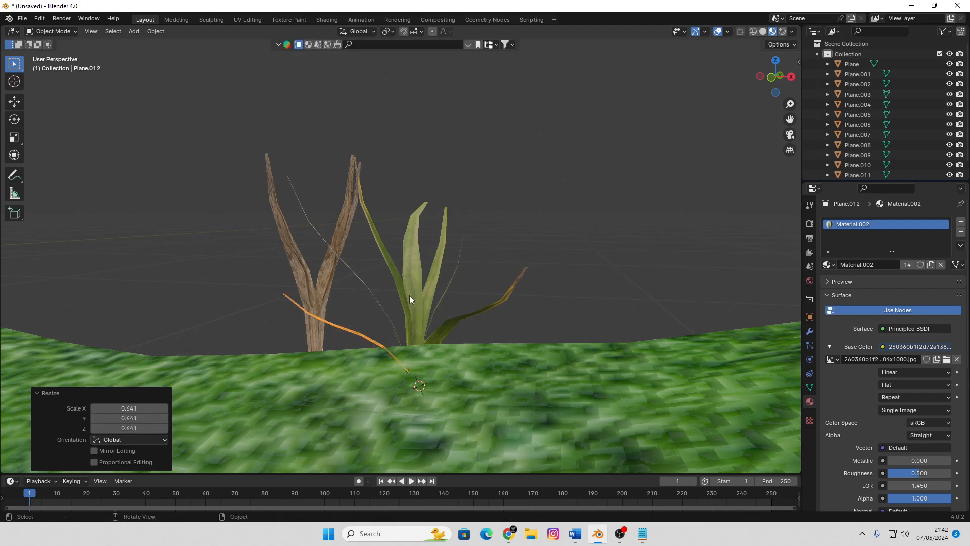
Rotate and shift the small blade Plane.012 in top view to fill the gap between the two long green blades
middle_drag(409, 296, 479, 319)
key(Tab)
middle_drag(552, 286, 468, 331)
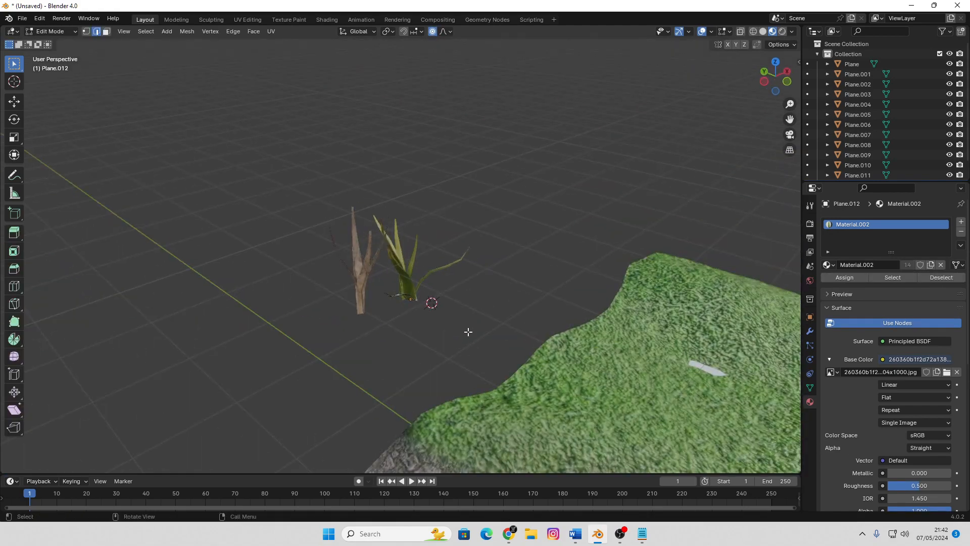
scroll(426, 363, up, 3)
key(KP_7)
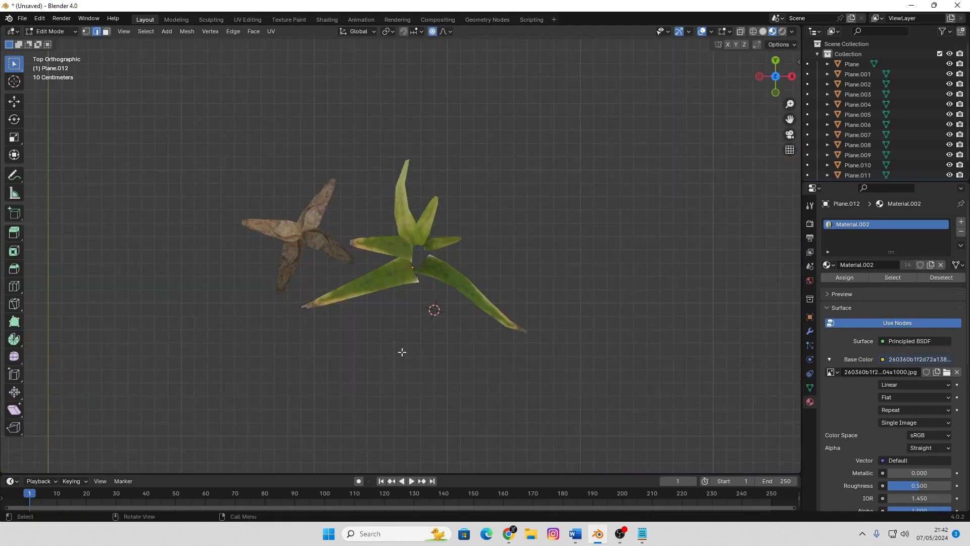
key(Tab)
key(r)
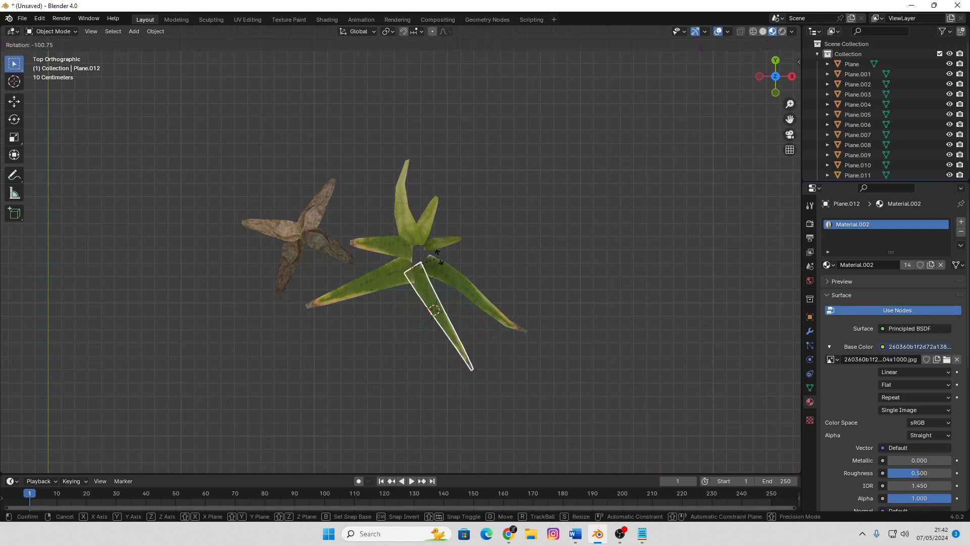
click(440, 257)
key(g)
click(435, 280)
key(r)
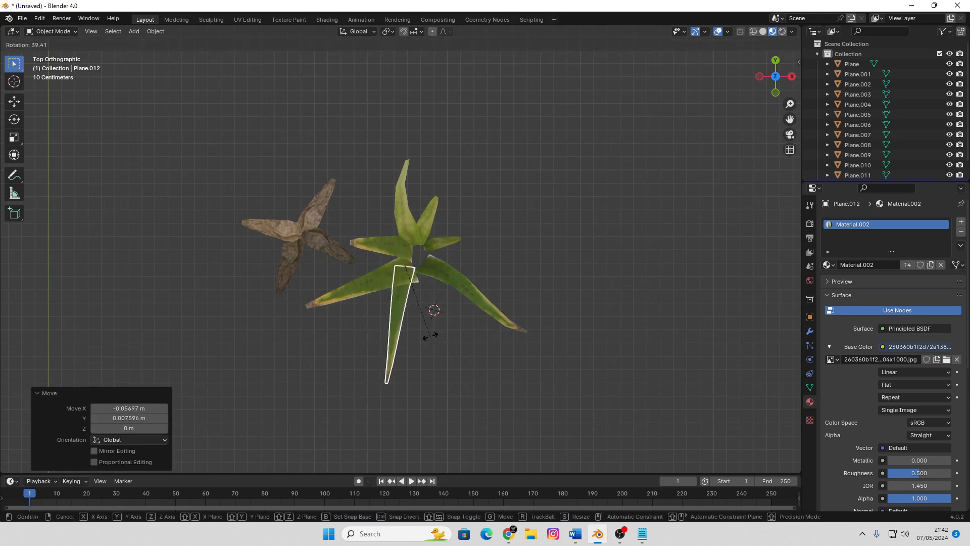
click(439, 323)
key(g)
click(449, 314)
Select all blades of the brown clump and move them about 1.79 m along Y, away from the green clump
middle_drag(471, 368, 296, 361)
drag(323, 388, 274, 346)
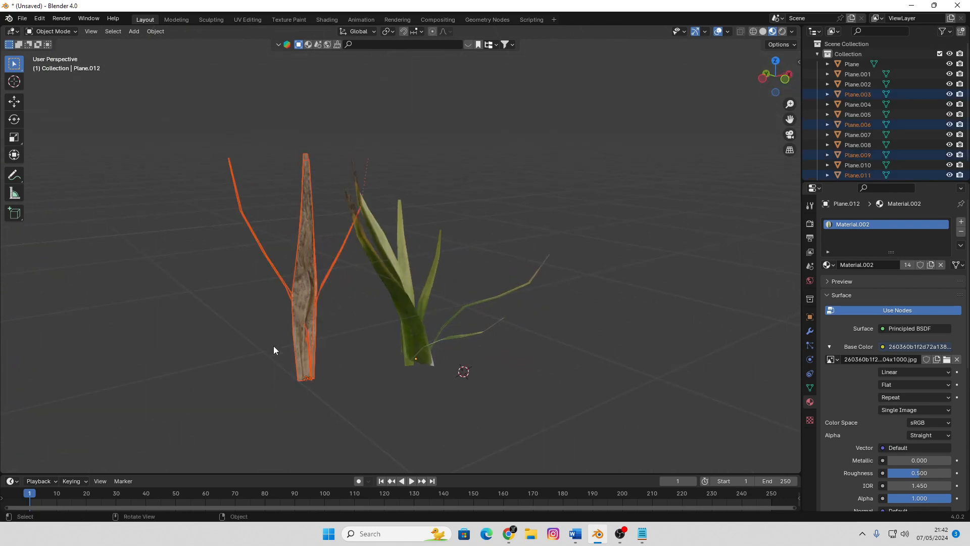
scroll(343, 382, down, 2)
middle_drag(343, 382, 335, 378)
scroll(335, 378, up, 1)
key(g)
key(y)
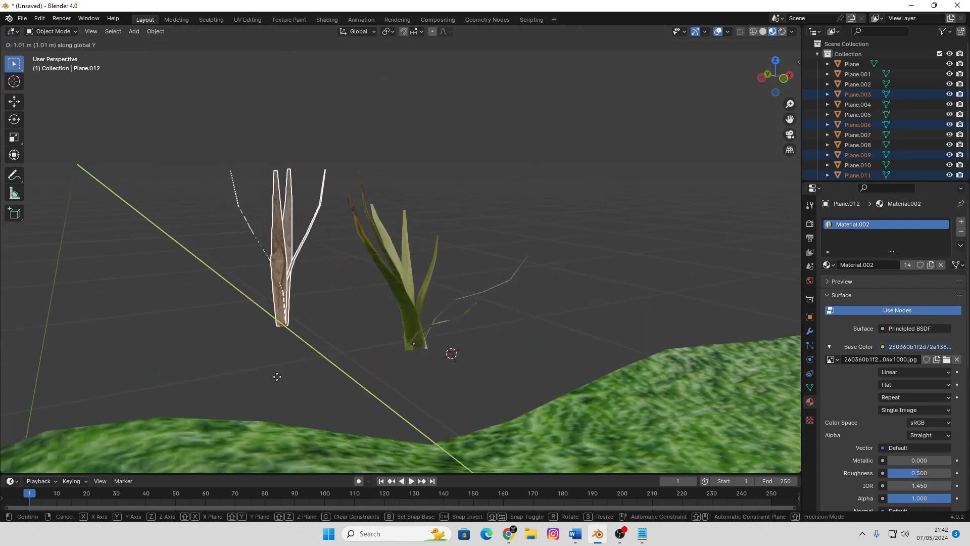
click(254, 369)
Scale the brown clump down along Z so it is shorter than the green clump
key(s)
key(z)
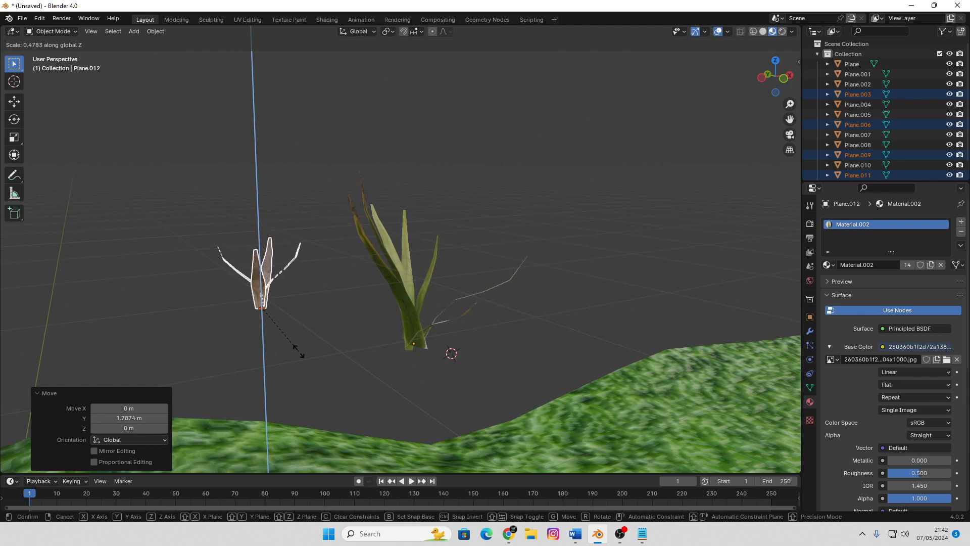
click(336, 339)
click(540, 323)
middle_drag(539, 323, 524, 340)
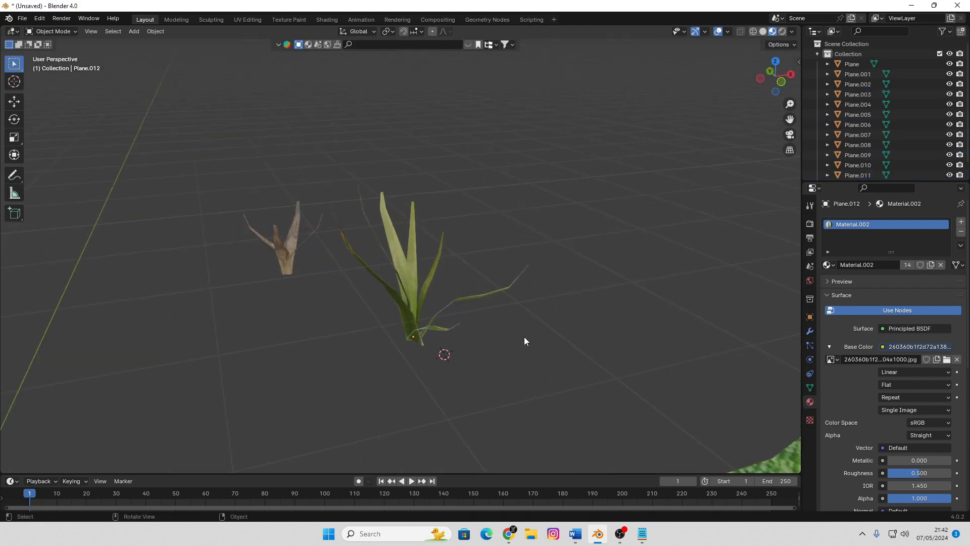
Duplicate the brown blade Plane.006 in place, rotate the copy outward by about -31°, and scale it to 0.767
scroll(523, 340, up, 2)
click(255, 269)
middle_drag(318, 284, 412, 337)
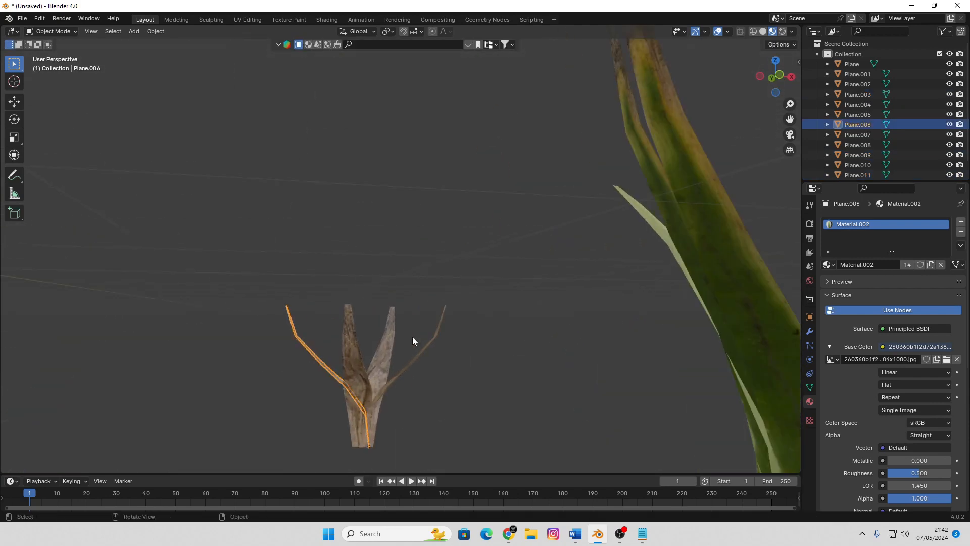
key(shift+d)
right_click(436, 359)
key(r)
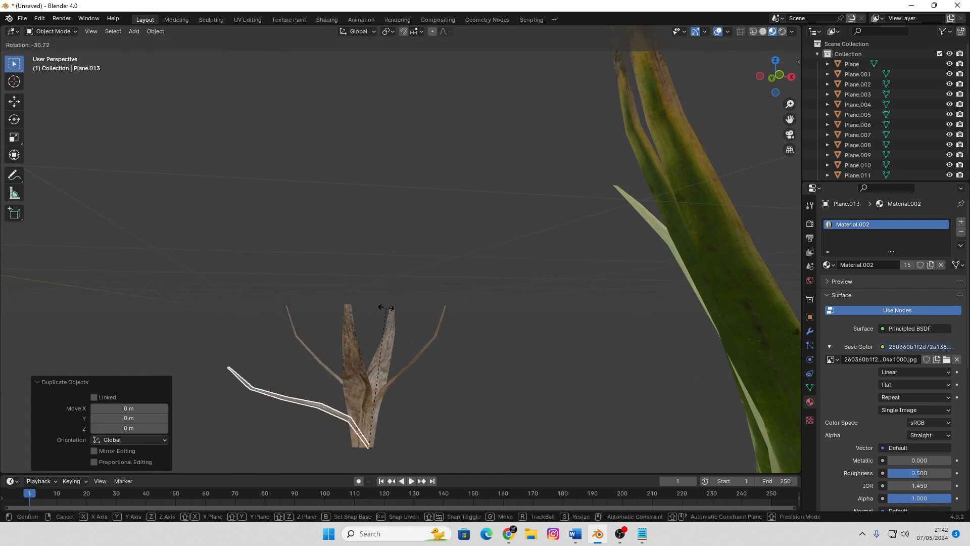
click(381, 308)
key(s)
click(406, 361)
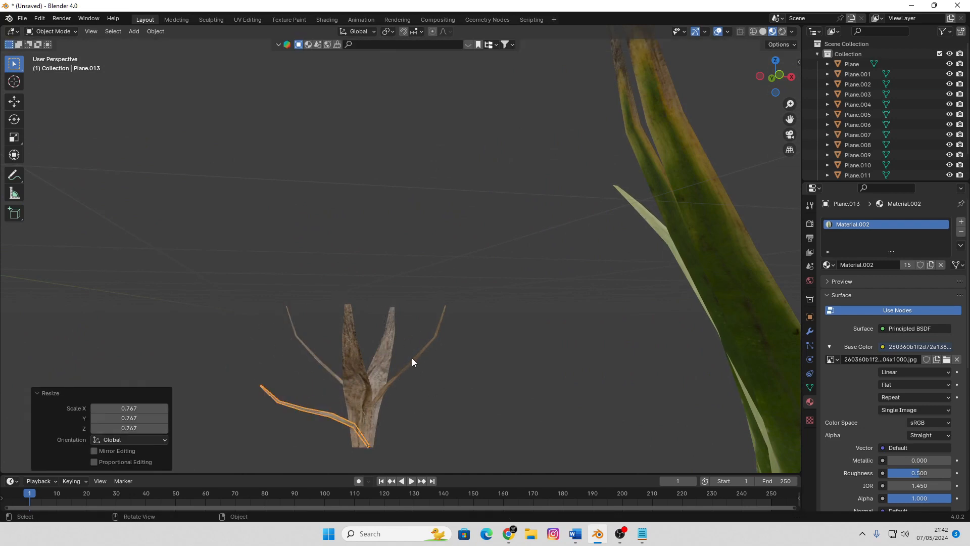
Duplicate the low brown blade Plane.013, rotate the copy to the opposite side of the clump, and scale it down
key(shift+d)
right_click(411, 358)
key(r)
click(513, 450)
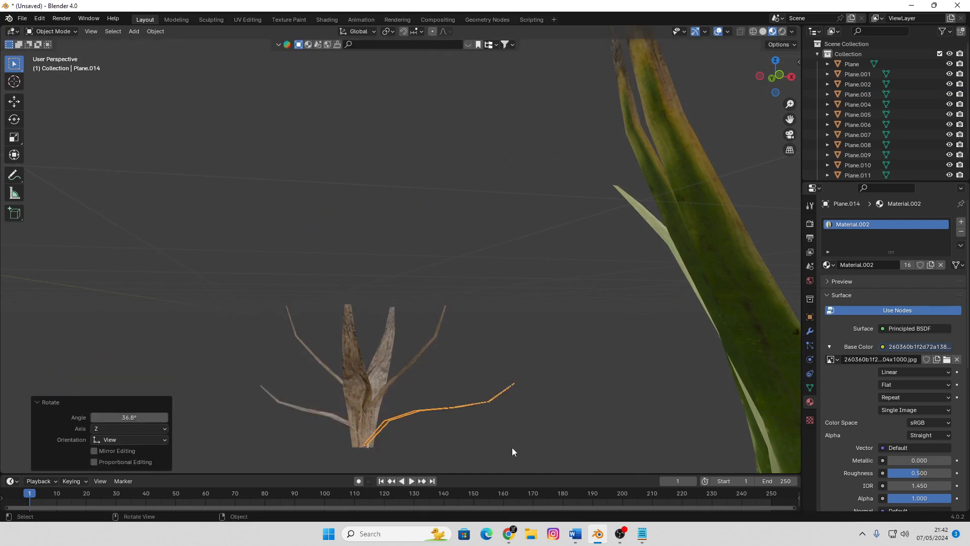
key(s)
click(479, 445)
click(521, 382)
middle_drag(521, 382, 446, 253)
scroll(440, 277, up, 3)
Duplicate the green blade Plane.005 in place and rotate the copy outward from the green clump
click(488, 259)
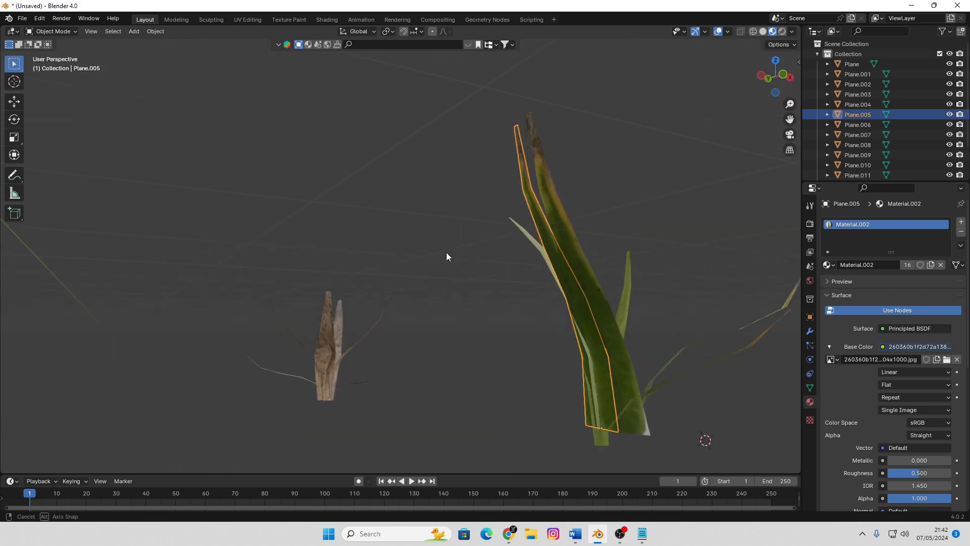
key(shift+d)
right_click(612, 225)
key(r)
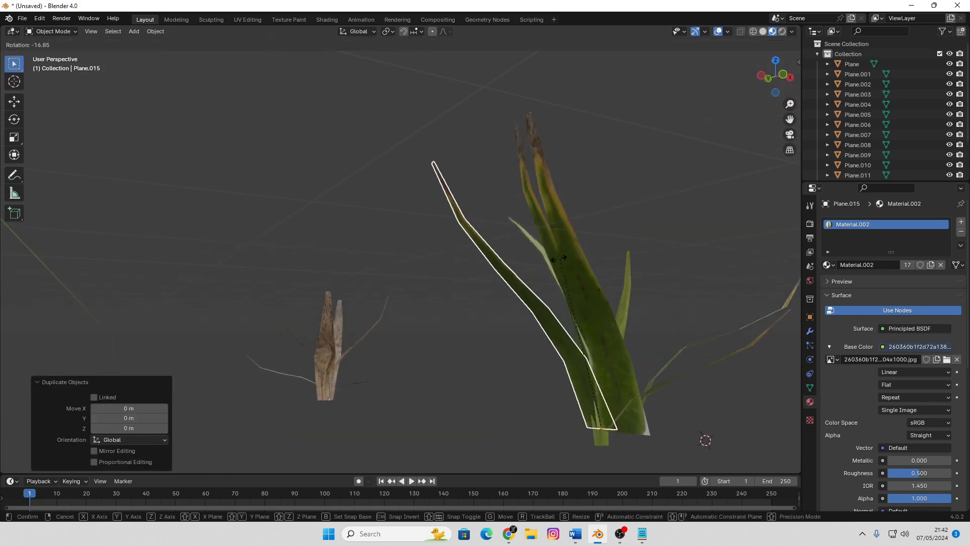
click(413, 202)
Bend the tip of the blade copy Plane.015 down toward the ground with proportional editing, enlarging the influence radius to about 0.91 m
key(Tab)
click(397, 186)
key(g)
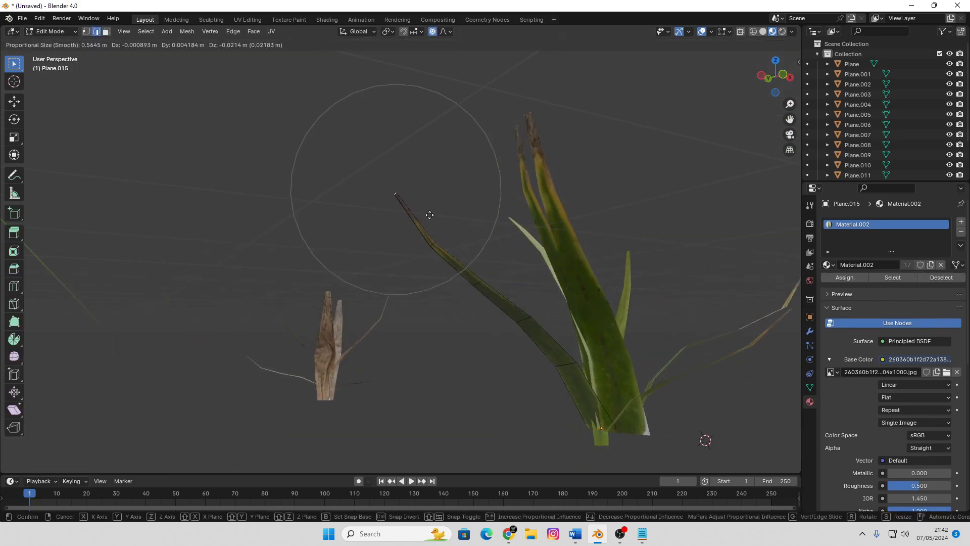
scroll(451, 339, down, 7)
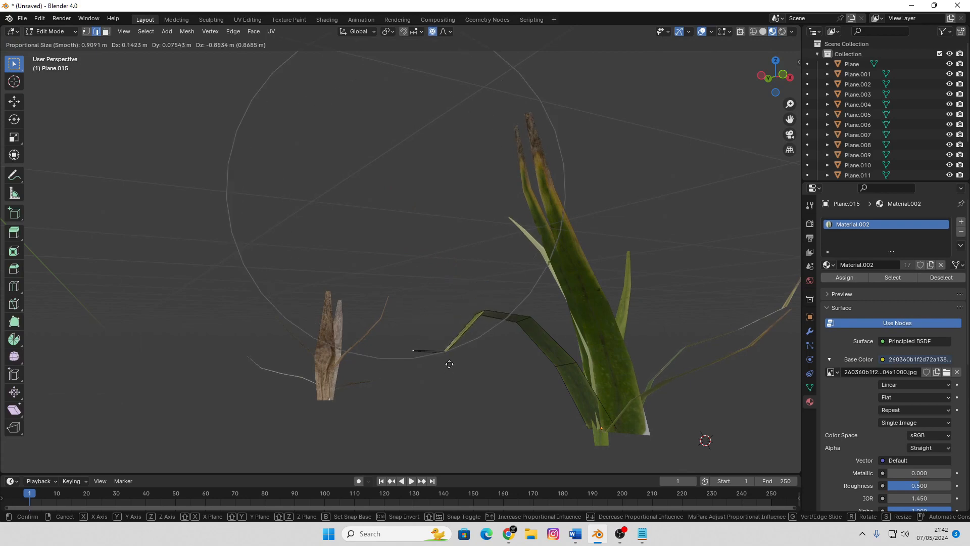
click(459, 403)
scroll(486, 329, down, 4)
key(Tab)
middle_drag(478, 331, 448, 233)
click(550, 354)
Join all blades of the green clump into one object and try to join the brown clump's blades as well
scroll(449, 235, down, 2)
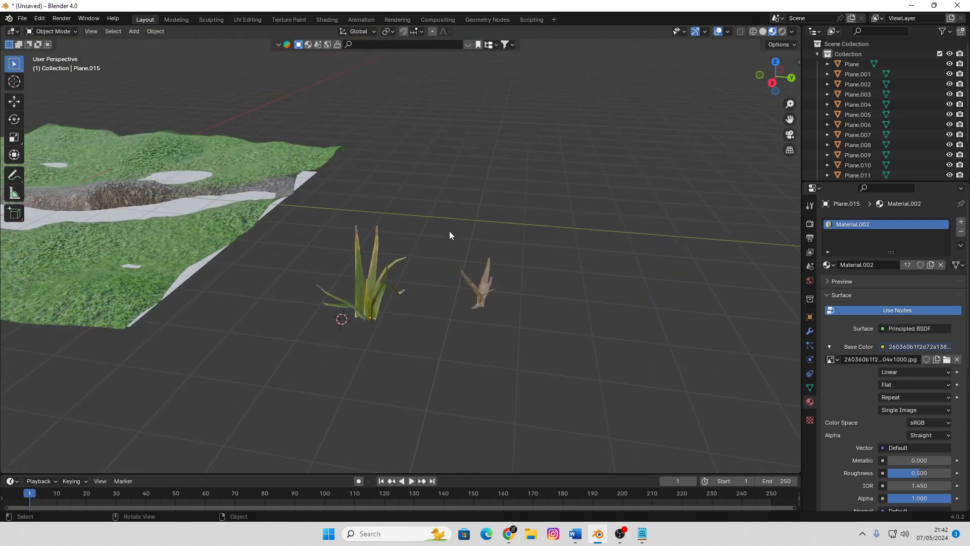
scroll(439, 218, up, 2)
drag(433, 205, 293, 402)
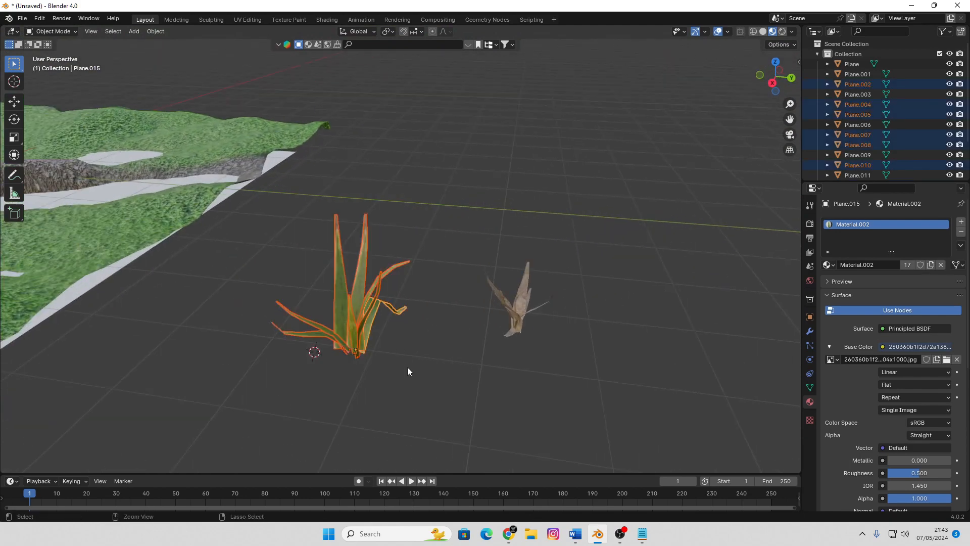
key(ctrl+j)
drag(600, 235, 430, 384)
key(ctrl+j)
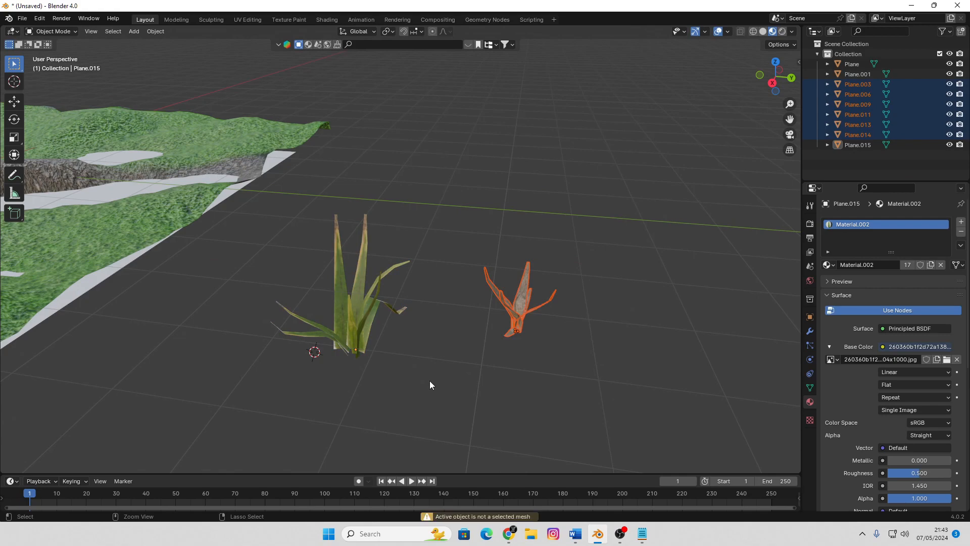
Duplicate the joined green clump in top view and place the copy about 1.52 m in X and 1.46 m in Y away
click(361, 328)
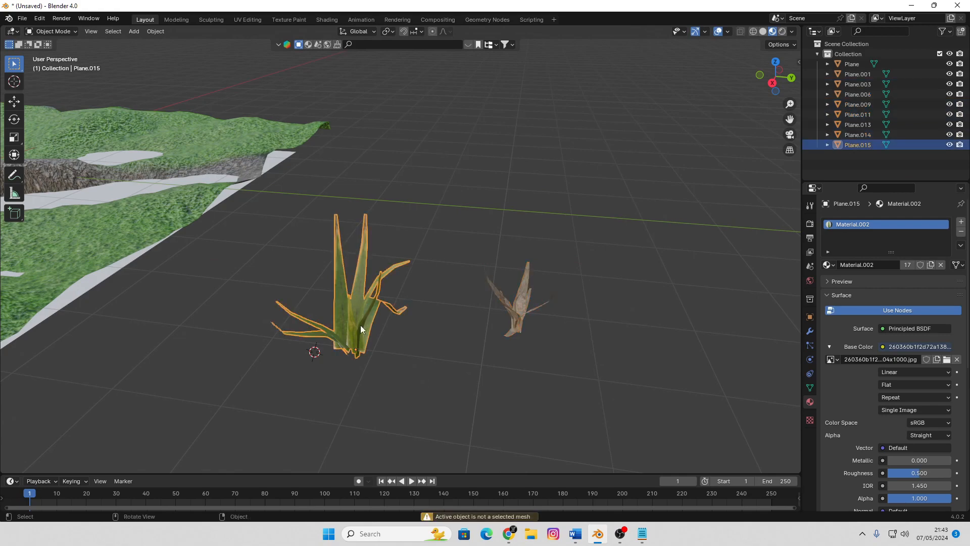
key(KP_7)
key(shift+d)
click(480, 210)
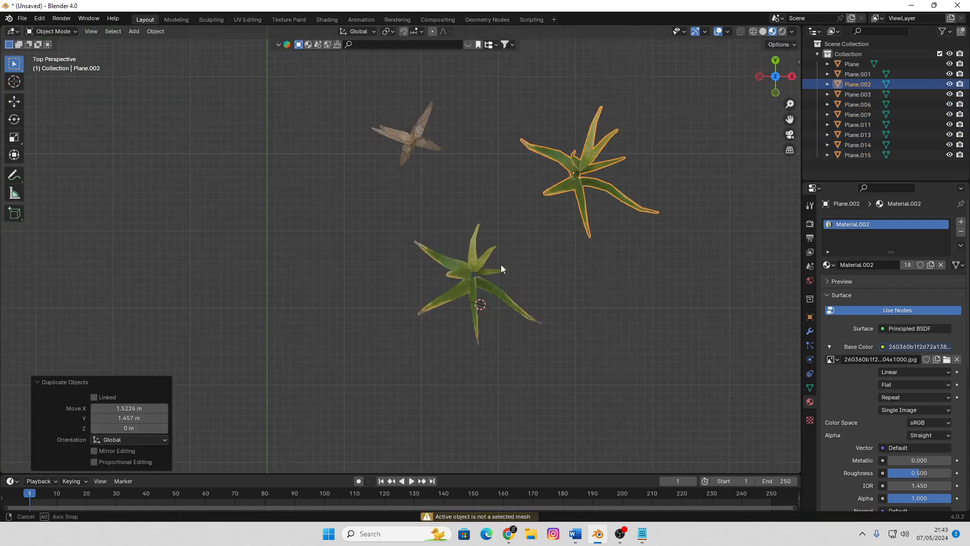
Scale the duplicated green clump Plane.002 down along Z to make a shorter variant
middle_drag(502, 265, 470, 180)
middle_drag(617, 262, 639, 319)
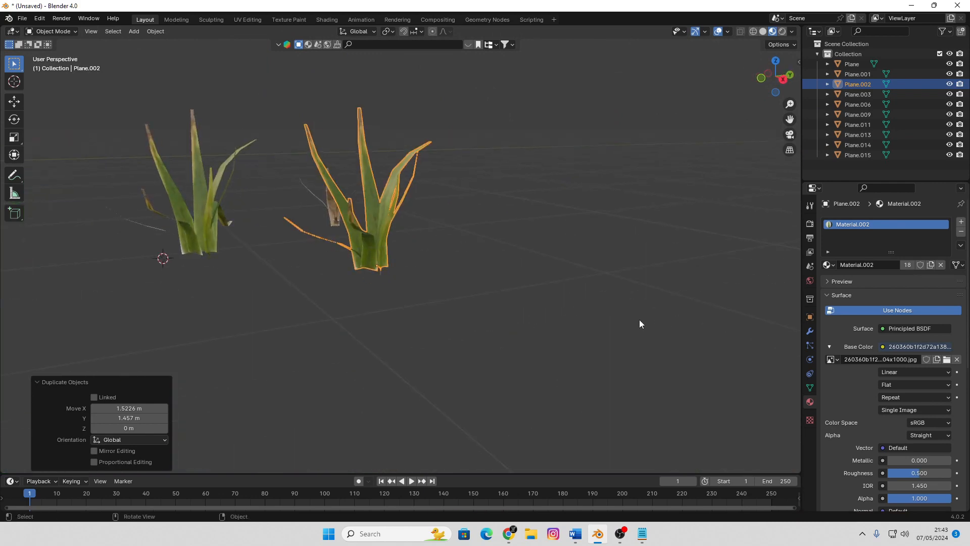
key(s)
key(z)
click(467, 303)
click(545, 313)
Add a cube mesh at the base of the short green clump and scale it down to a tiny block
middle_drag(545, 313, 453, 305)
scroll(453, 305, up, 5)
middle_drag(529, 286, 489, 306)
scroll(489, 306, up, 1)
key(shift+a)
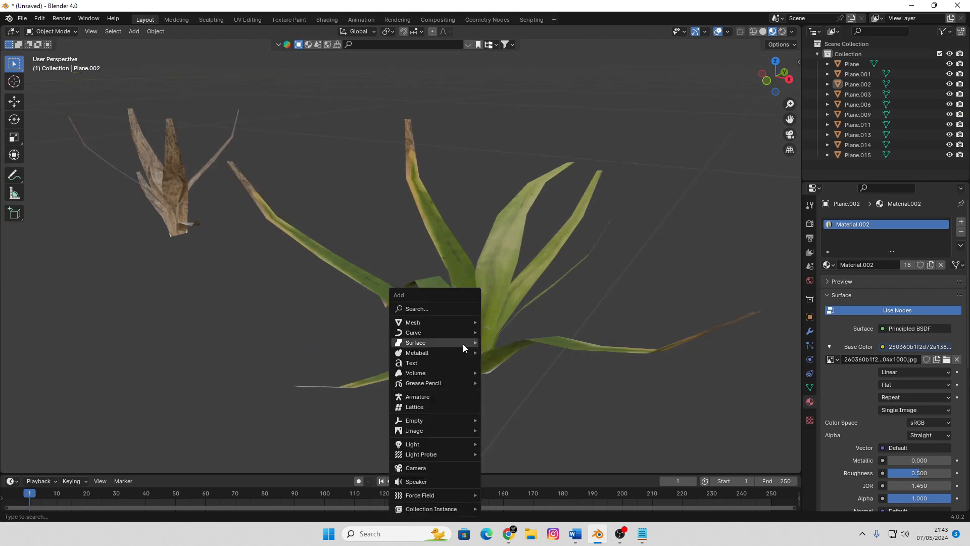
mouse_move(453, 323)
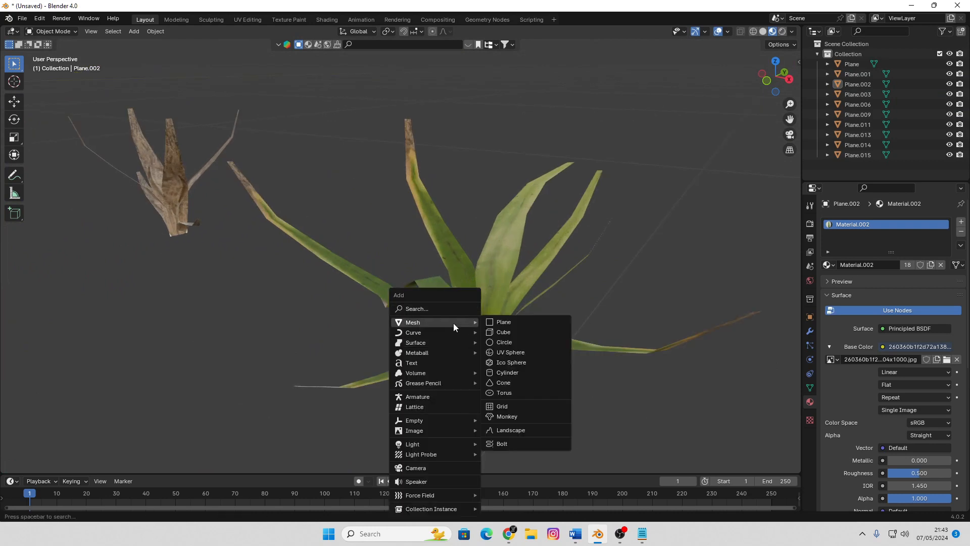
click(502, 333)
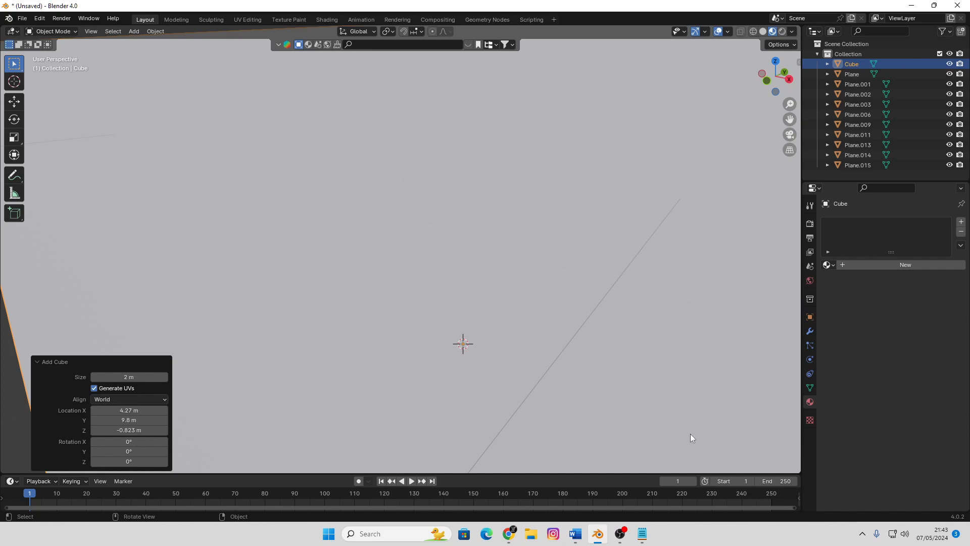
key(s)
click(445, 326)
key(s)
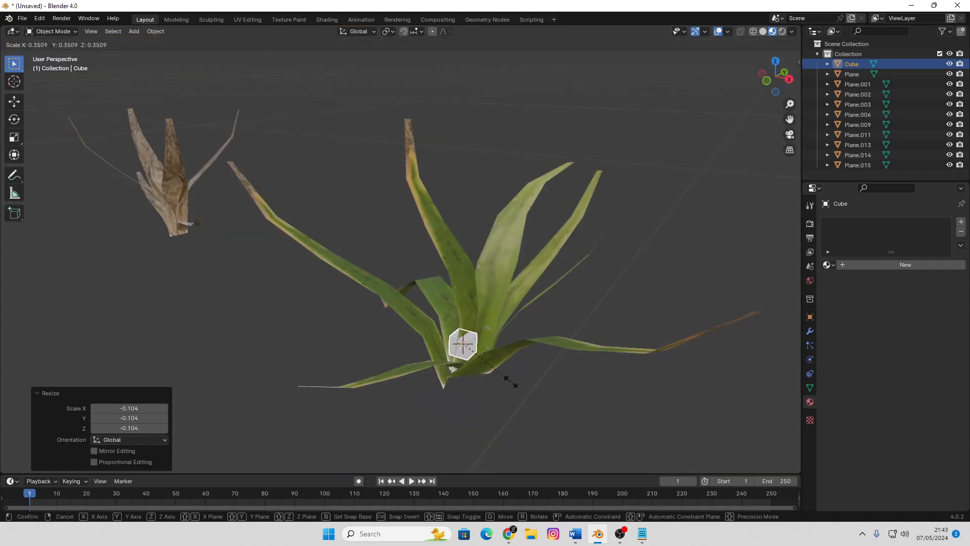
click(498, 374)
Raise the cube's top face about 1.28 m along Z without proportional editing and scale it to 0.294 to form a tapered stalk
key(Tab)
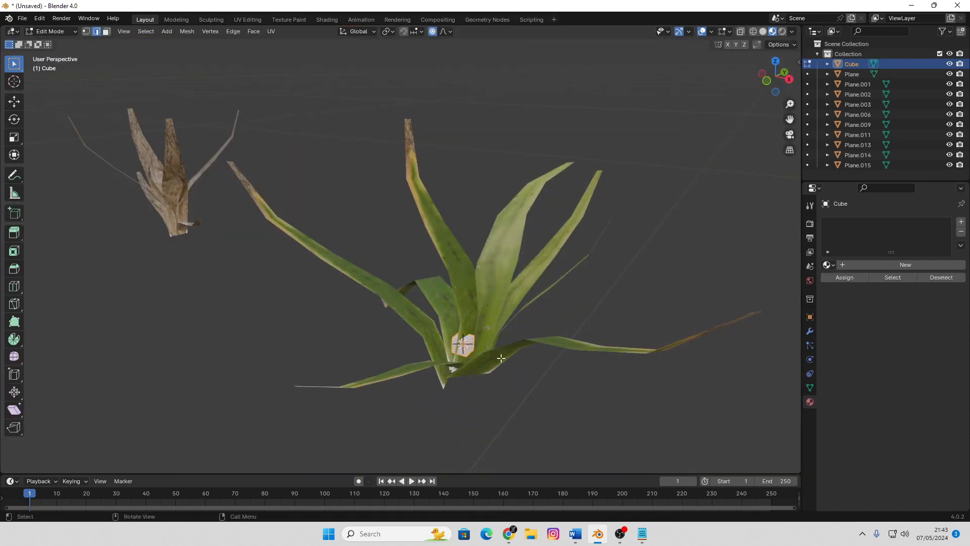
scroll(531, 390, down, 4)
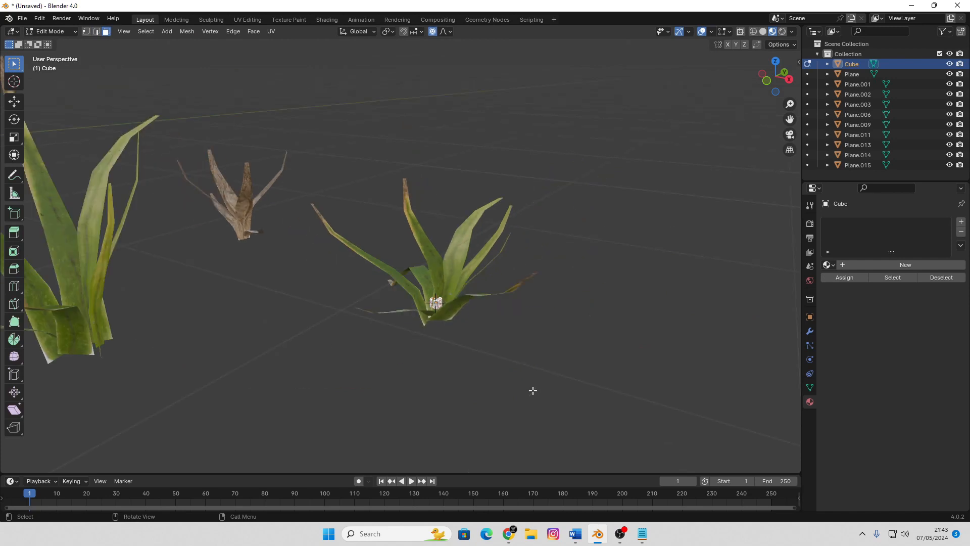
key(g)
key(z)
key(Escape)
key(g)
key(z)
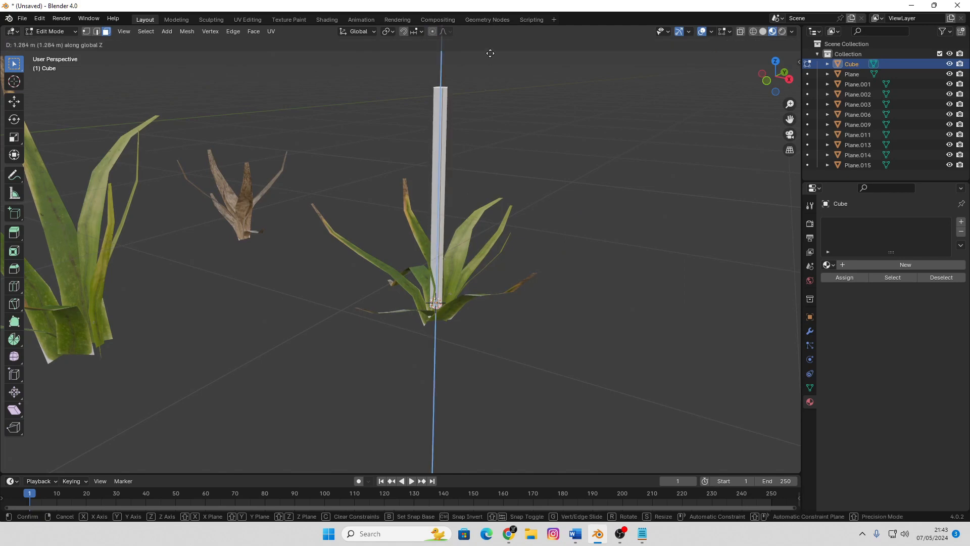
click(490, 53)
key(s)
click(469, 165)
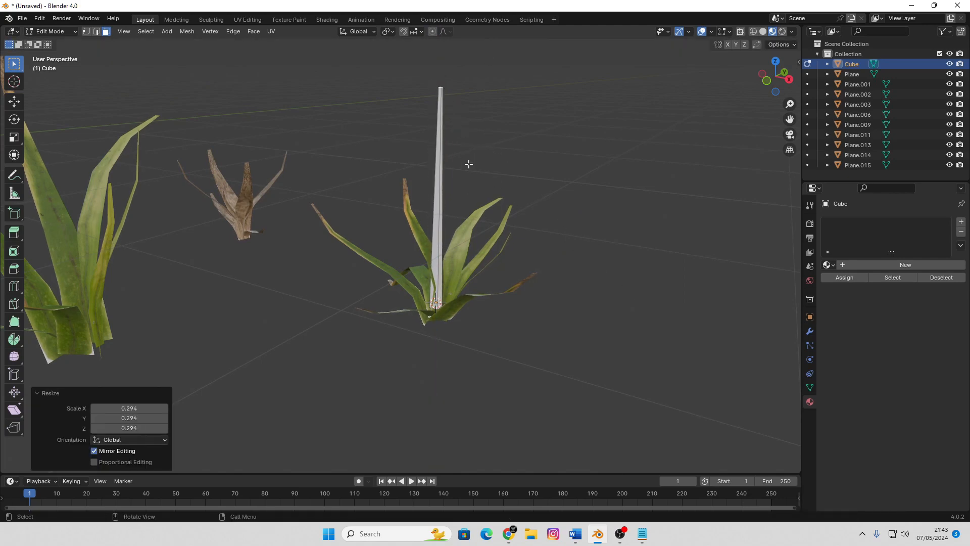
Add three evenly spaced loop cuts across the stalk's height
middle_drag(467, 294, 417, 301)
key(Tab)
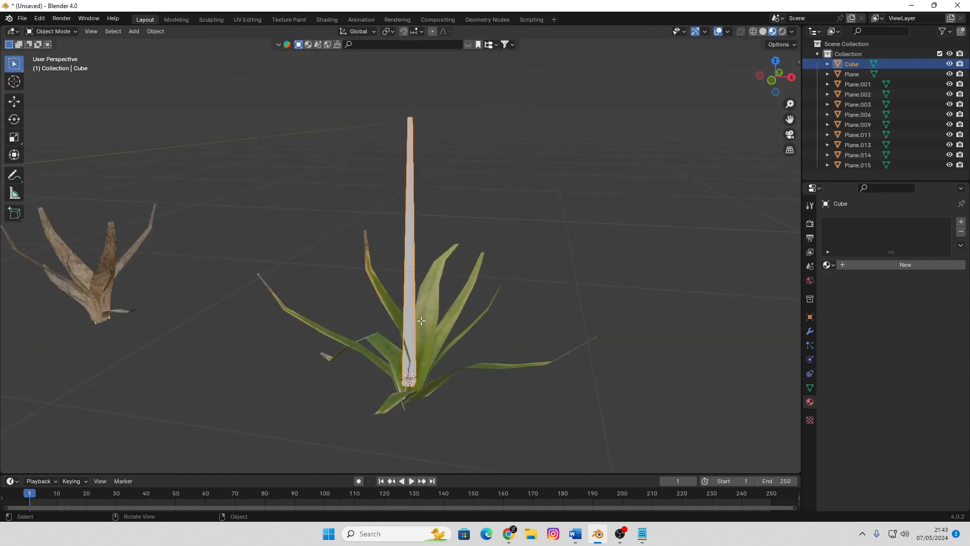
key(Tab)
key(ctrl+r)
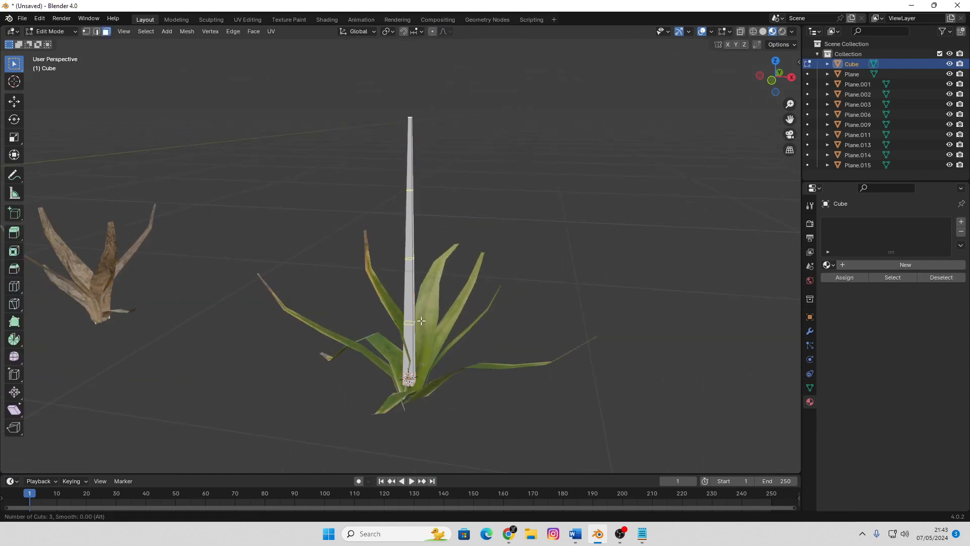
click(422, 321)
right_click(432, 294)
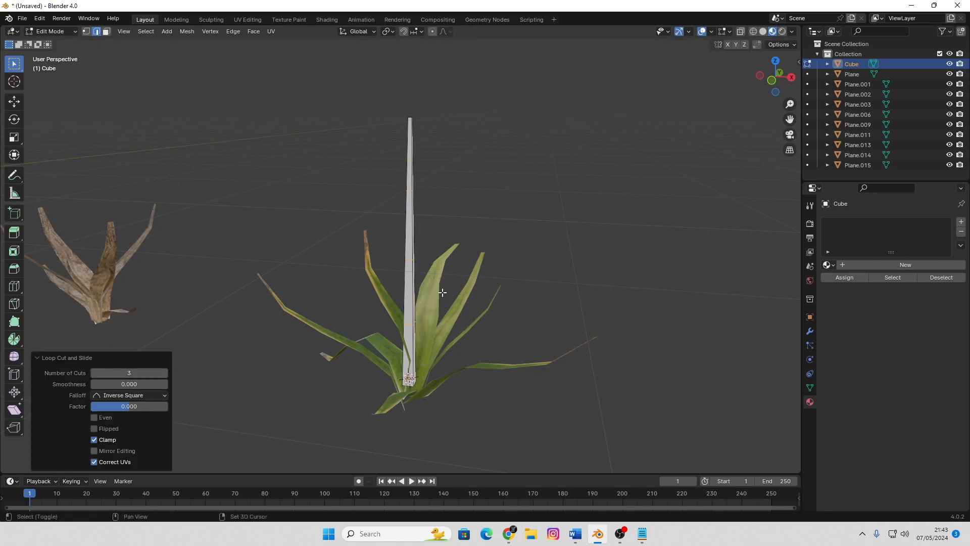
Bend the stalk with proportional editing by moving its top vertices about 0.28 m in X and 0.13 m in Y, then scale them to 0.656
key(shift+z)
middle_drag(505, 246, 499, 210)
key(1)
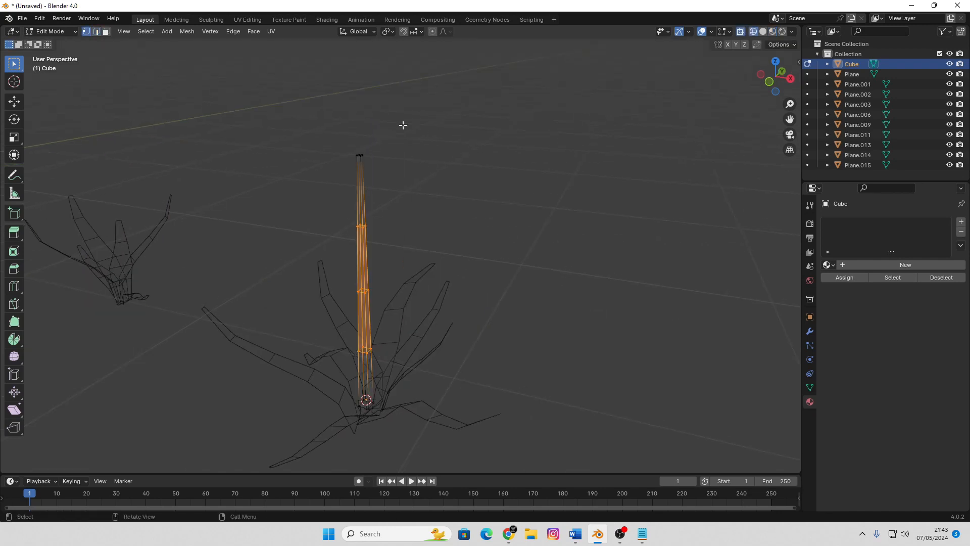
drag(403, 124, 331, 173)
middle_drag(475, 246, 473, 232)
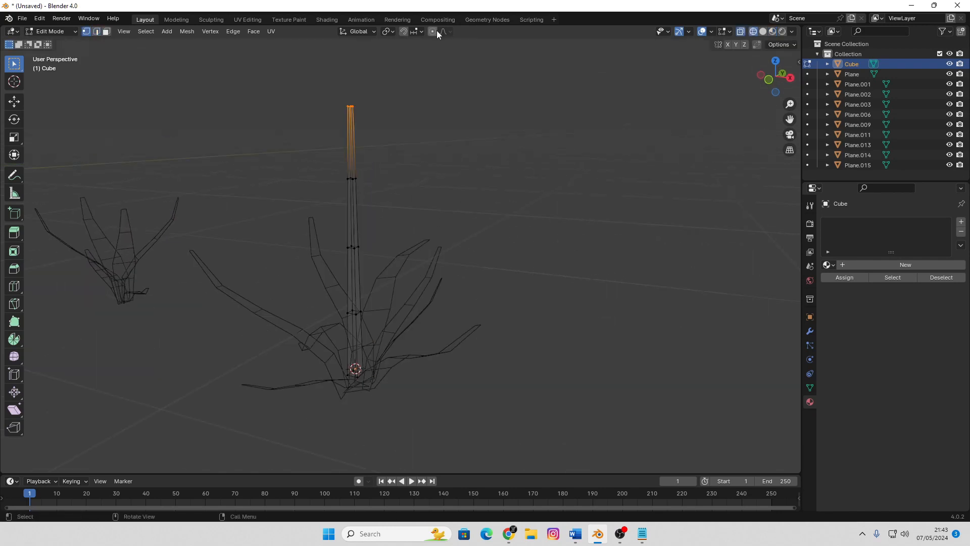
middle_drag(448, 150, 404, 206)
key(g)
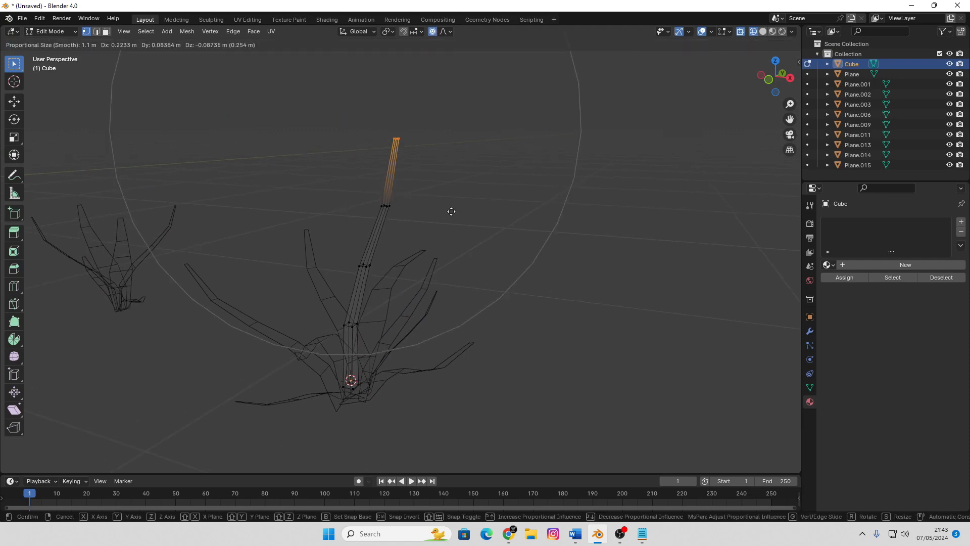
click(464, 188)
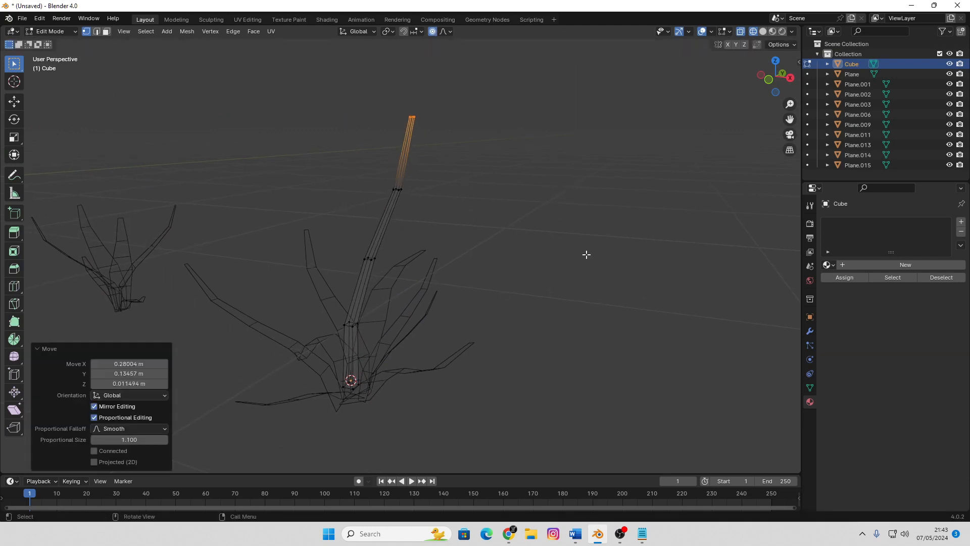
key(s)
click(536, 246)
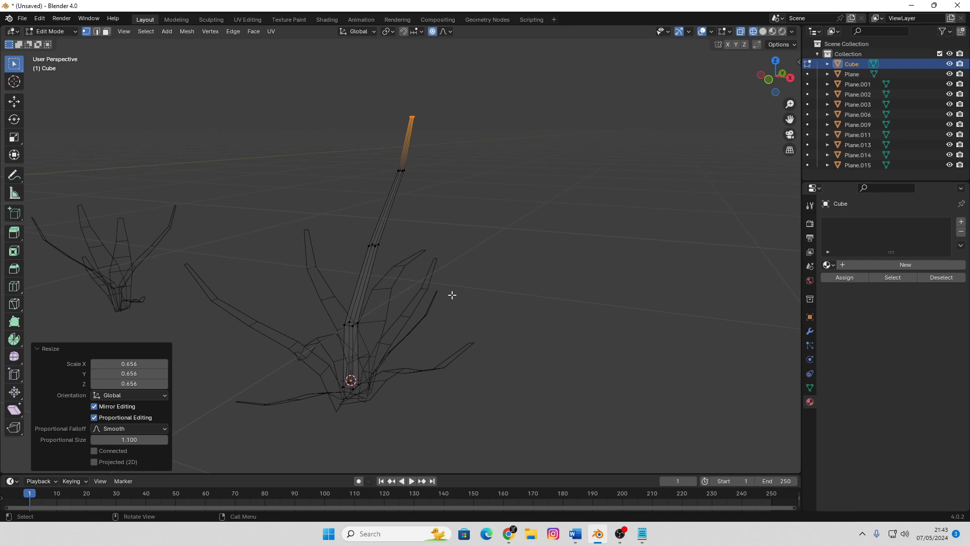
Return the bent stalk to Object Mode in shaded view and assign it the existing Material.002
key(Tab)
key(shift+z)
click(529, 305)
scroll(526, 304, down, 5)
mouse_move(395, 295)
middle_down()
mouse_move(427, 293)
mouse_move(406, 290)
middle_up()
scroll(405, 290, up, 2)
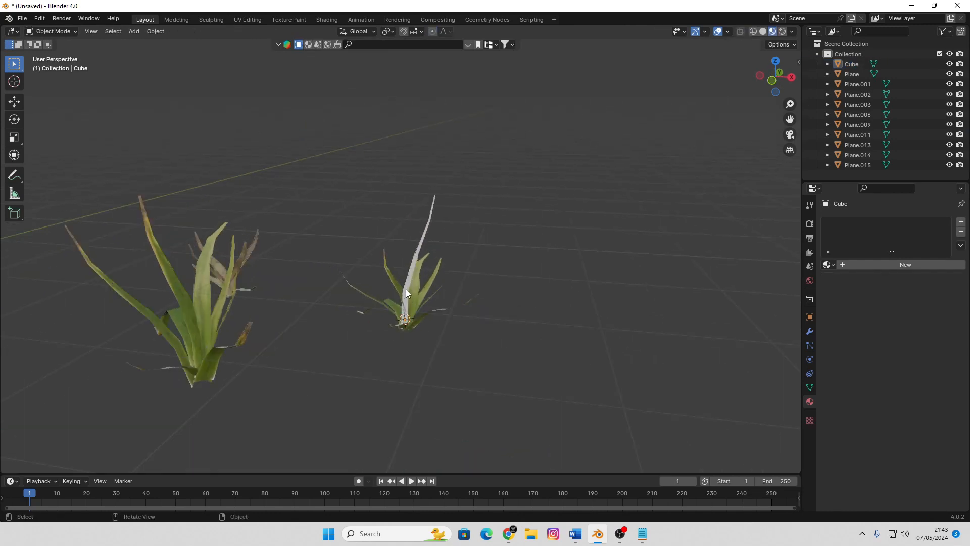
scroll(405, 289, up, 3)
click(459, 217)
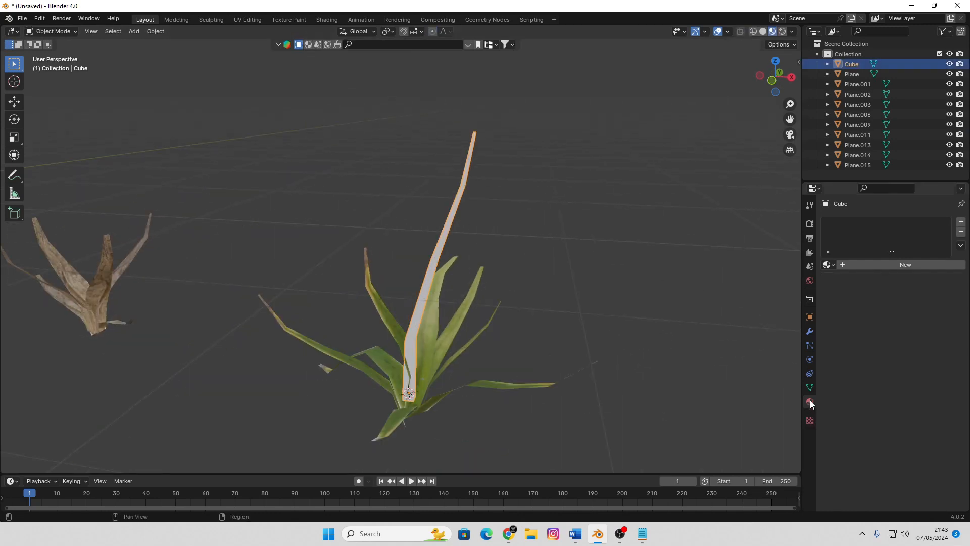
click(829, 265)
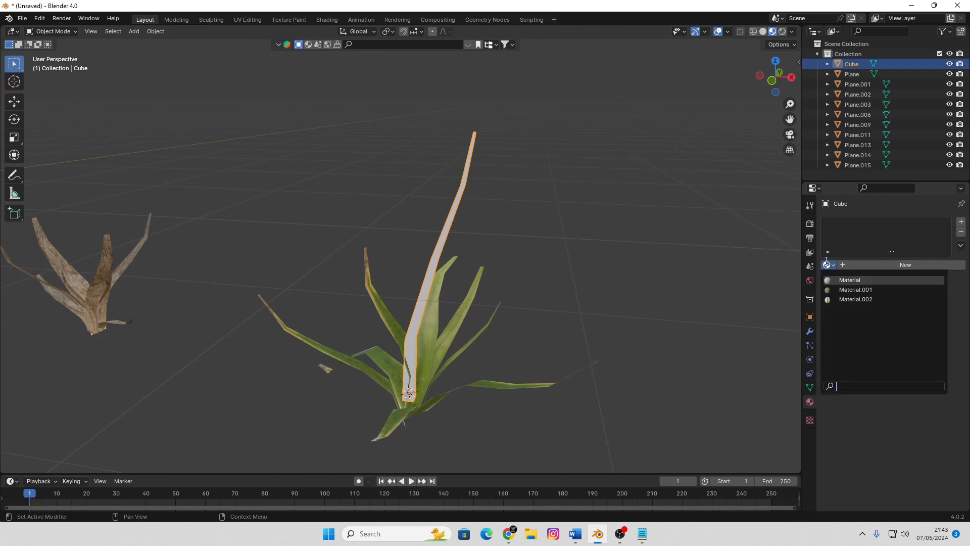
click(750, 261)
click(829, 265)
click(845, 299)
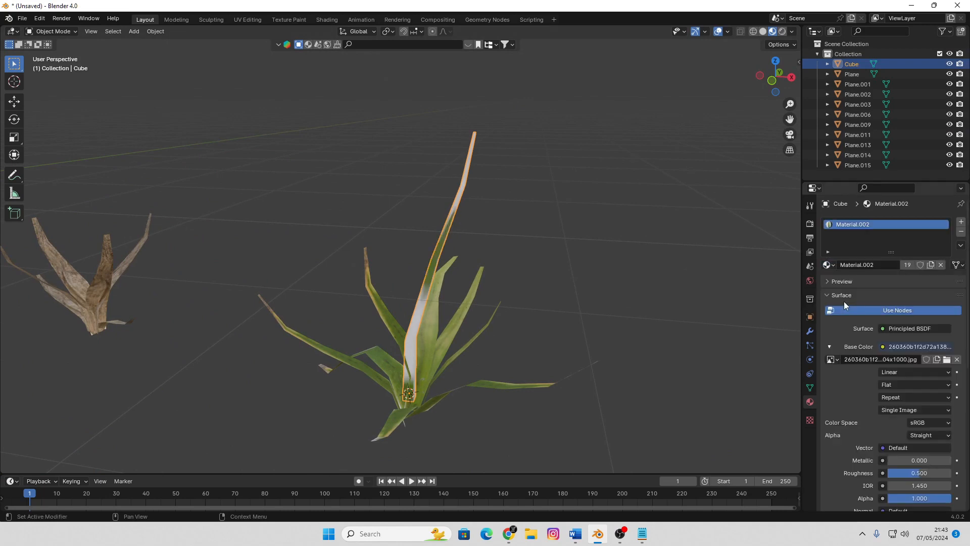
Unwrap the stalk's whole mesh with the standard Unwrap method
click(529, 279)
click(456, 197)
key(Tab)
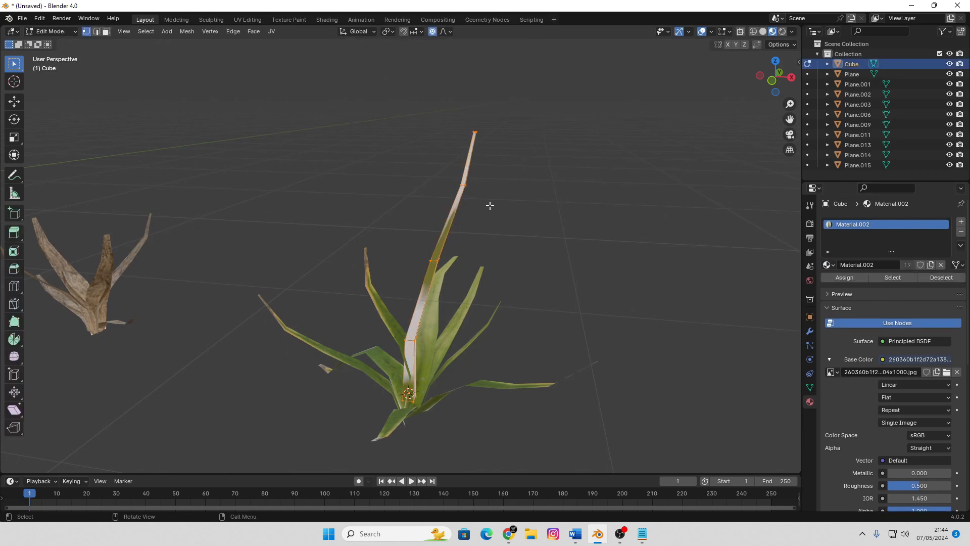
key(u)
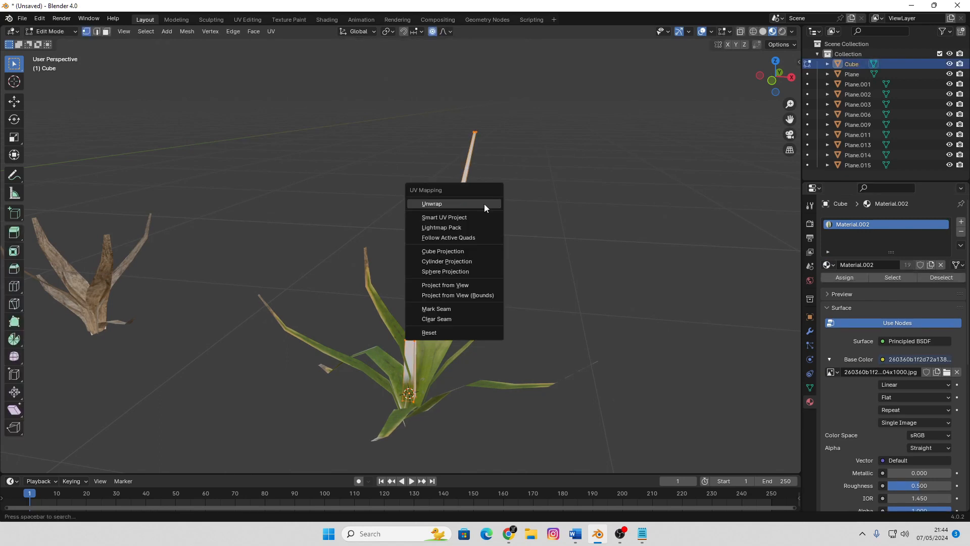
click(484, 205)
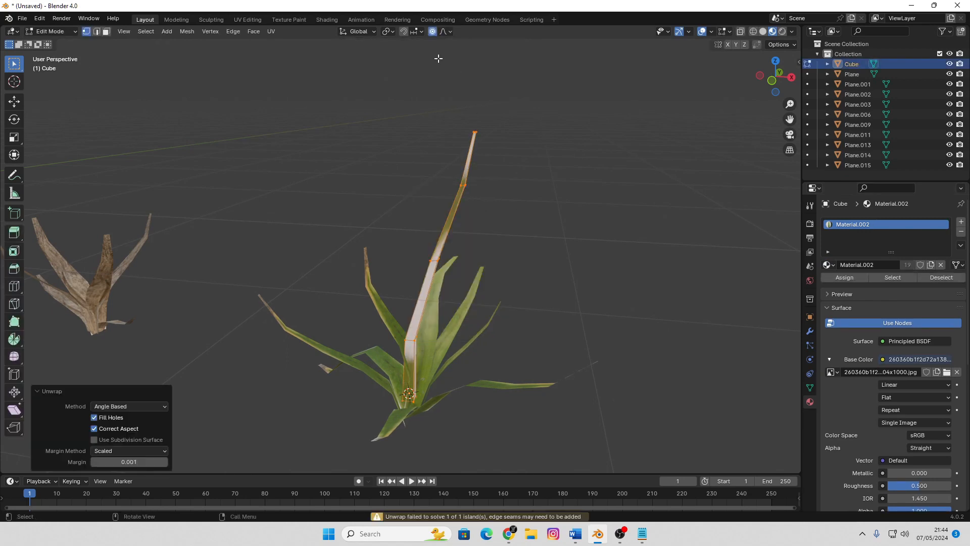
Shrink the stalk's UV layout in the UV Editing workspace and place it over the rightmost green leaf of the texture
click(248, 19)
key(a)
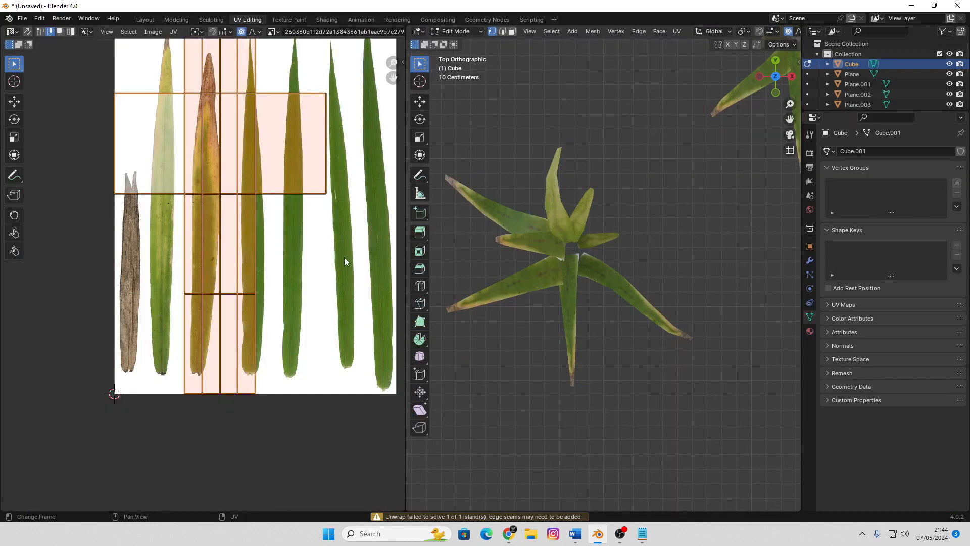
key(s)
click(252, 192)
key(g)
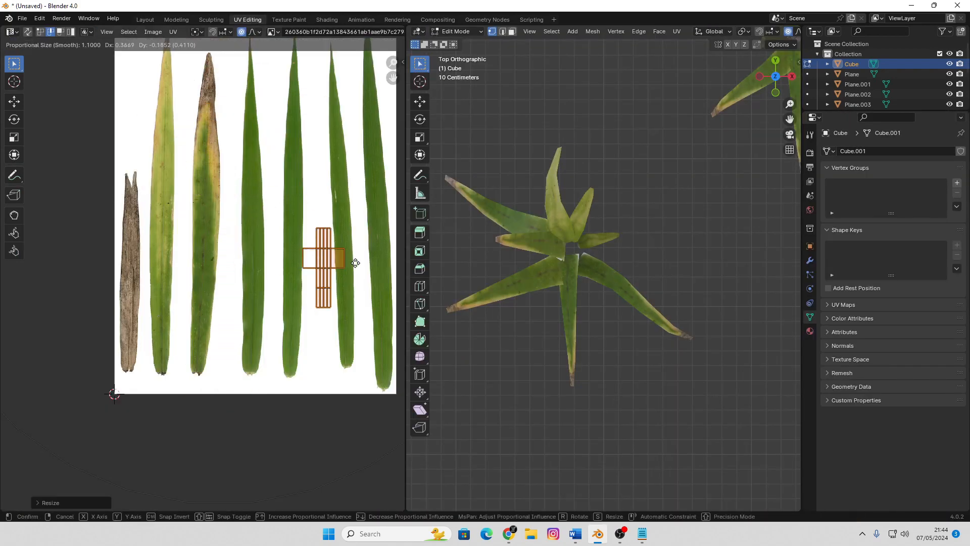
scroll(263, 242, up, 3)
click(328, 243)
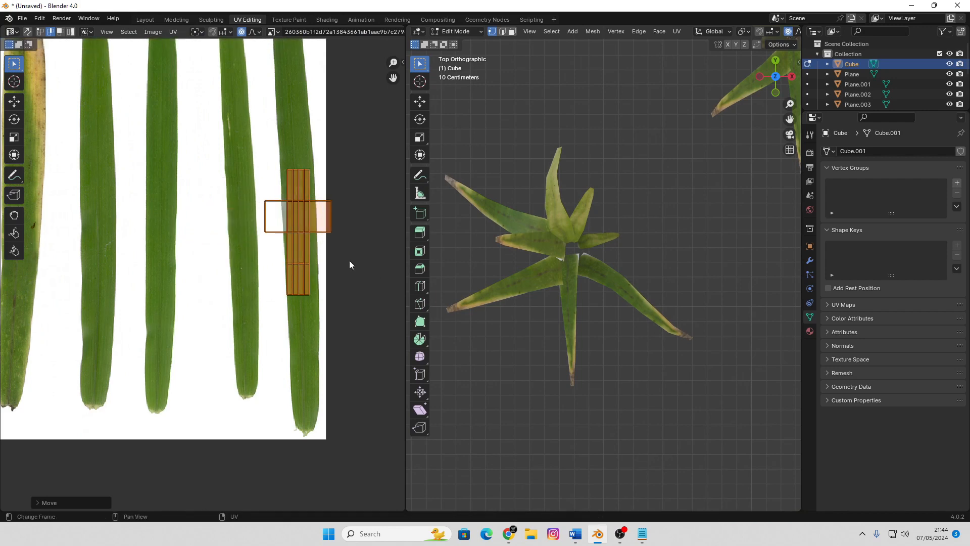
key(s)
click(342, 256)
key(g)
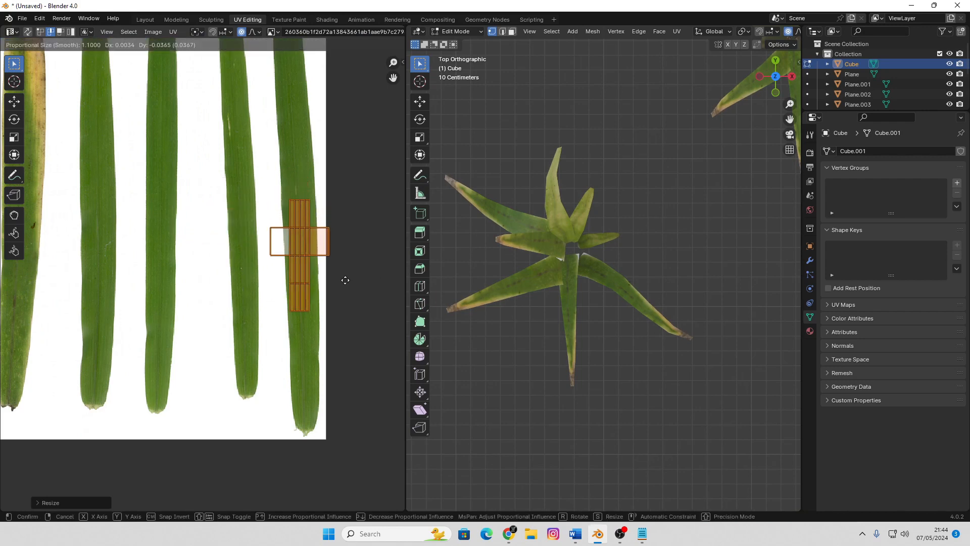
click(348, 269)
Move the two outer left vertices of the stalk's UV layout inward to the leaf's edge, with UV proportional editing turned off
key(Tab)
key(Tab)
scroll(291, 242, up, 5)
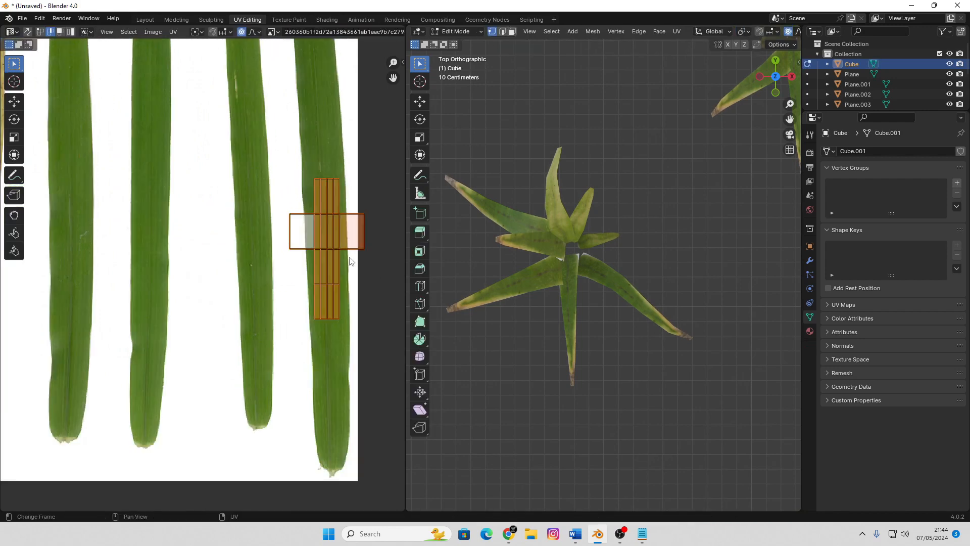
scroll(292, 235, up, 1)
middle_drag(292, 235, 254, 236)
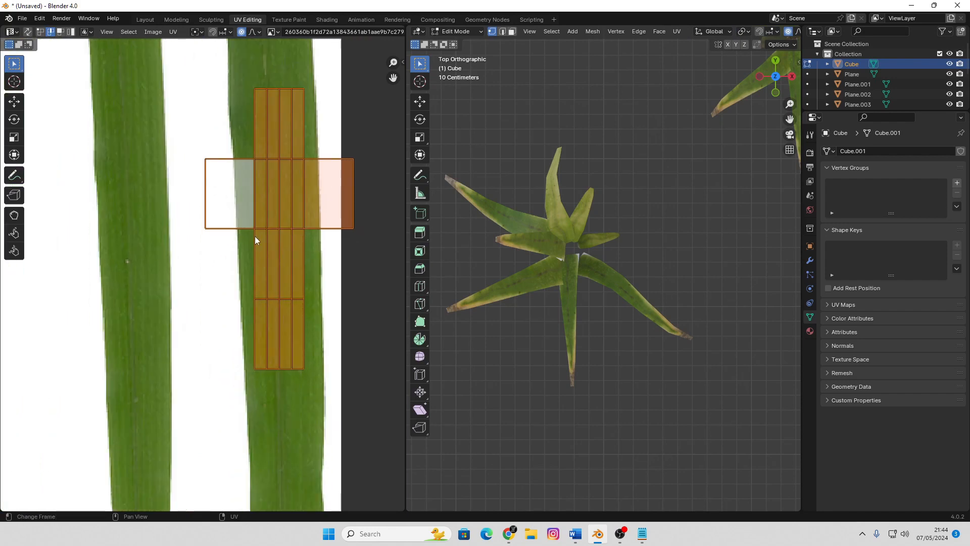
key(Tab)
key(Tab)
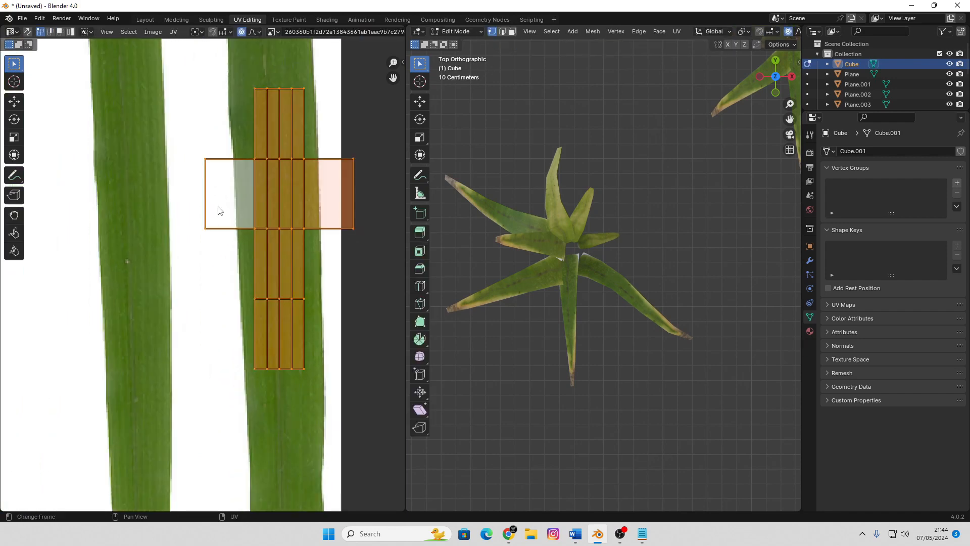
click(207, 161)
key(g)
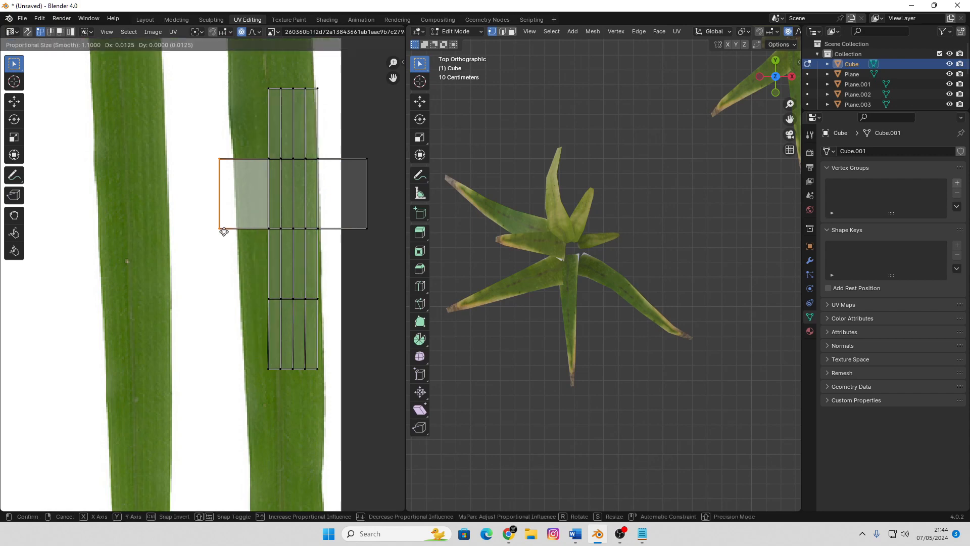
click(199, 222)
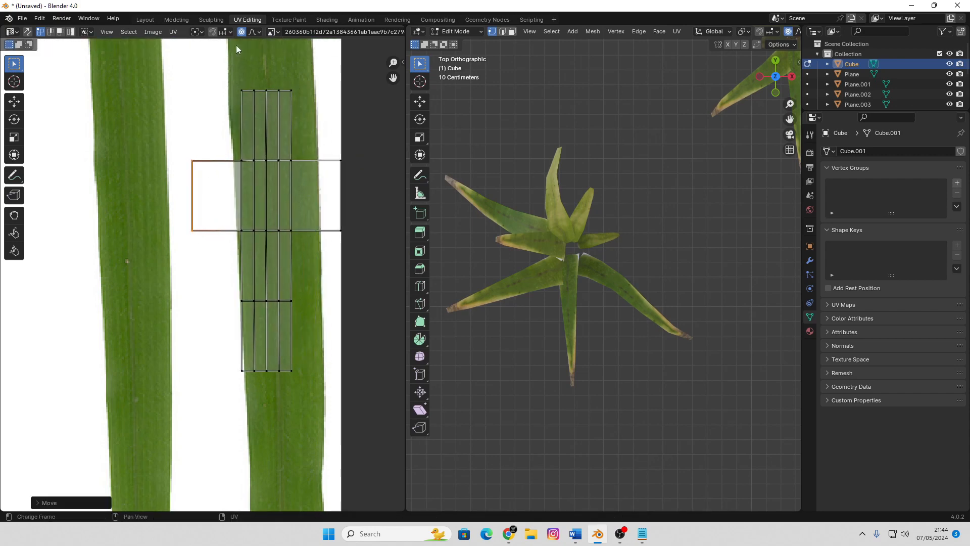
key(g)
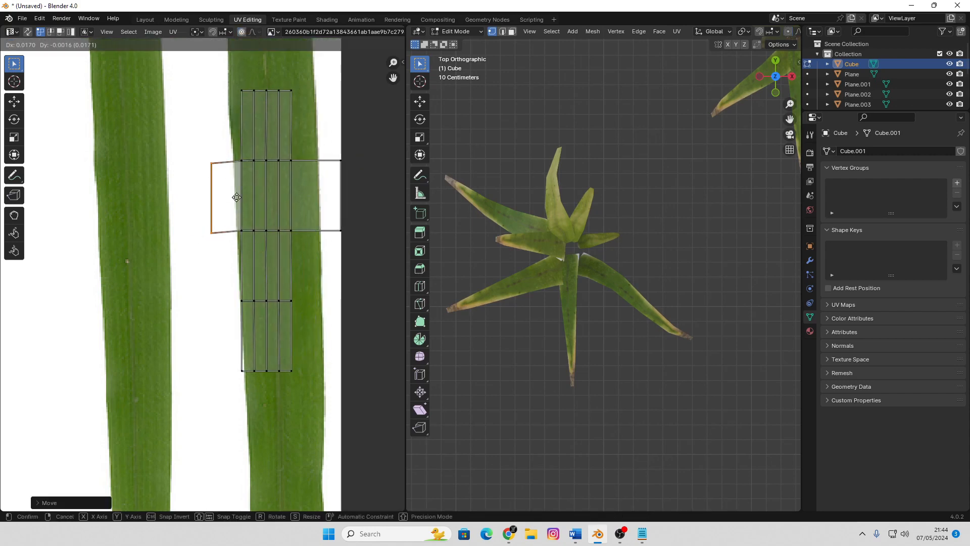
click(284, 250)
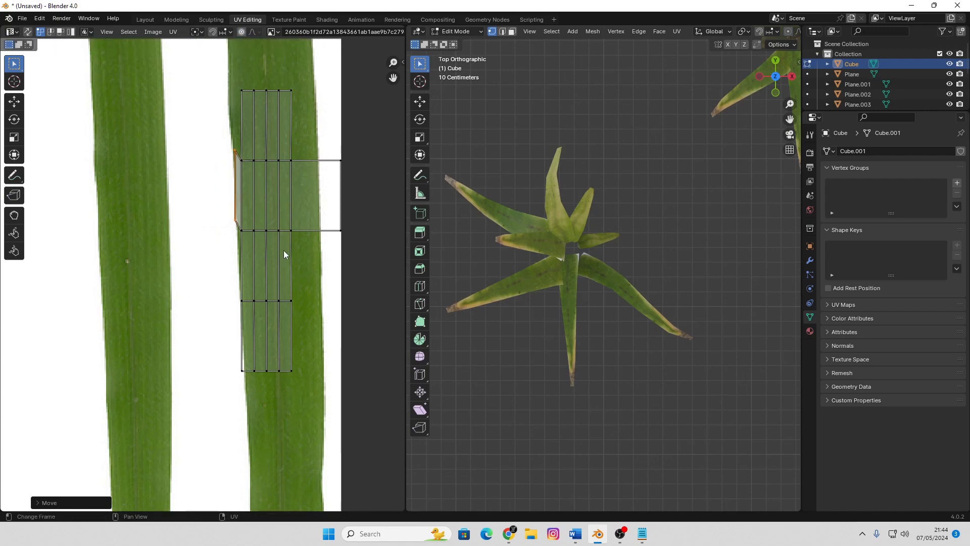
Shift the stalk's whole UV layout further onto the leaf texture and pull its two outer right vertices inside the leaf's edge
key(a)
key(g)
click(293, 252)
click(350, 233)
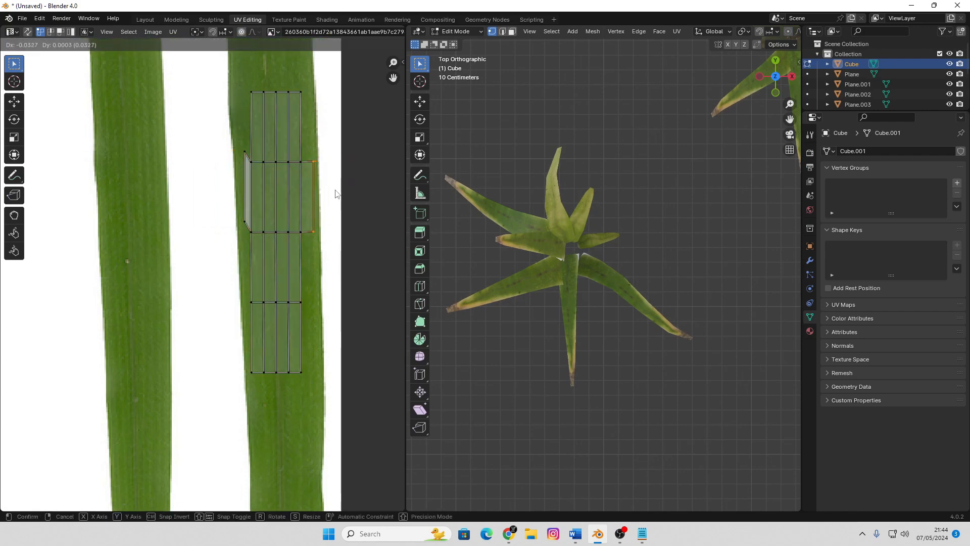
key(Tab)
Examine the leaf texture on the central stalk and the surrounding clump from several angles and distances
scroll(586, 278, down, 4)
middle_drag(644, 235, 630, 217)
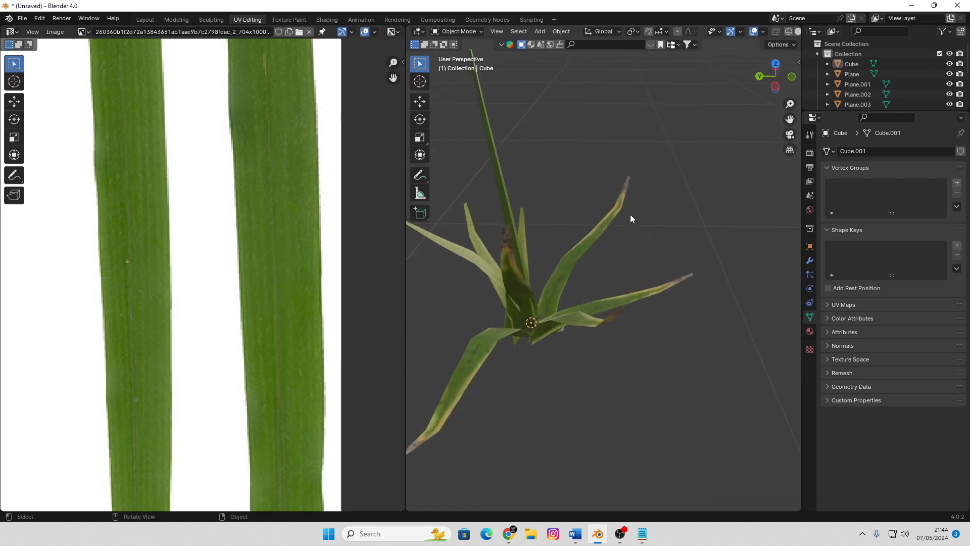
click(508, 191)
scroll(526, 202, up, 2)
middle_drag(538, 222, 578, 202)
right_click(577, 202)
click(577, 202)
right_click(577, 202)
click(654, 195)
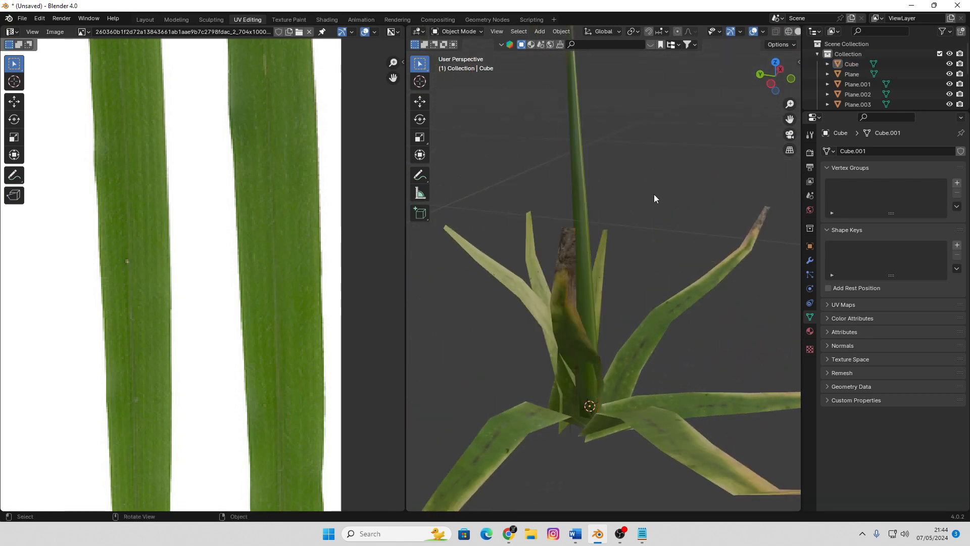
scroll(655, 193, down, 3)
middle_drag(654, 192, 617, 218)
Scale the central stalk down uniformly and stretch it along the global Z axis into a thinner stem
click(618, 220)
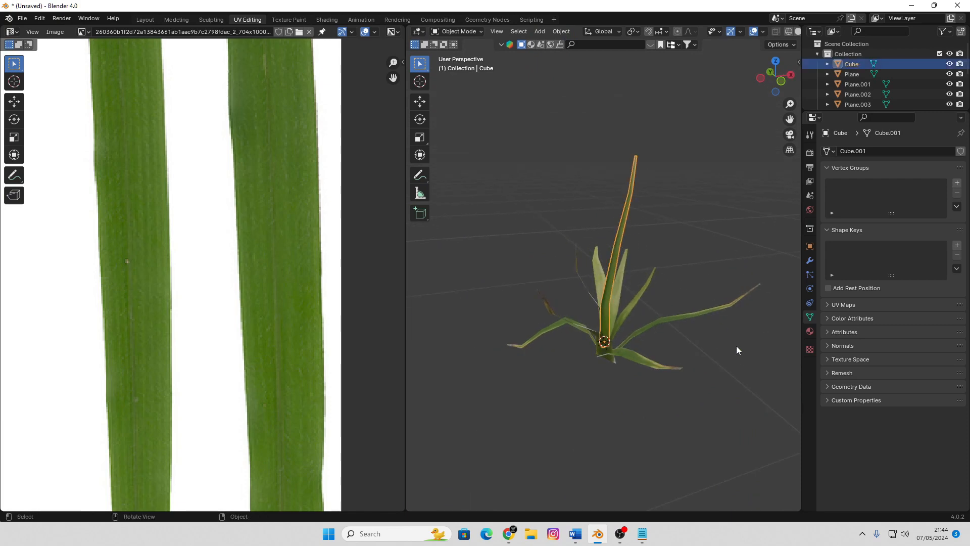
key(s)
click(662, 329)
key(s)
key(z)
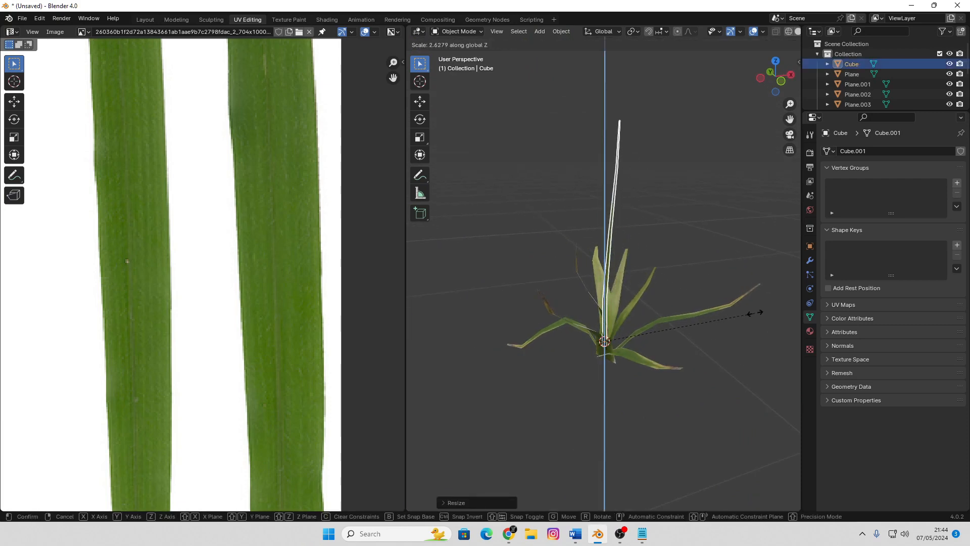
click(736, 314)
Duplicate one whole upright leaf of the clump around the stalk and raise the copy alongside the stalk's upper part
middle_drag(700, 244, 602, 284)
middle_drag(662, 329, 654, 336)
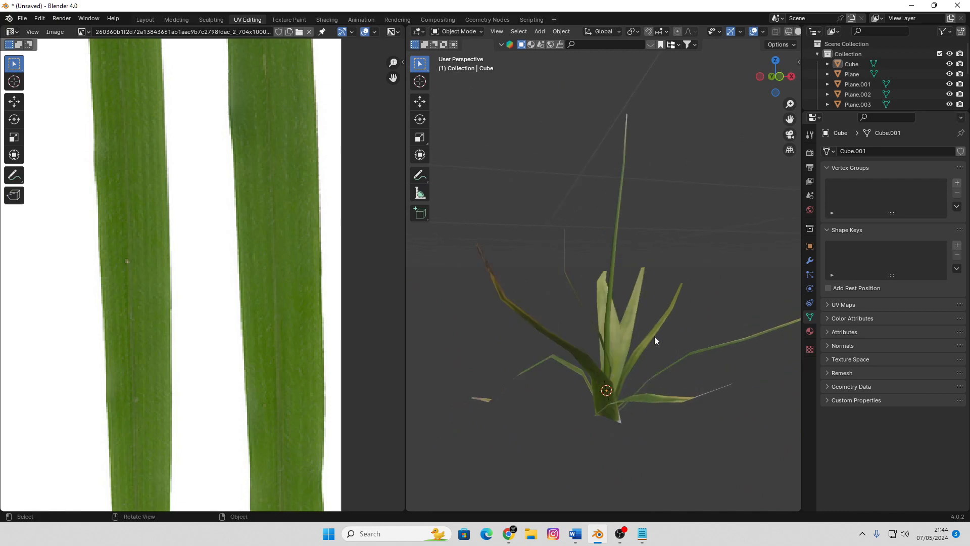
click(656, 336)
key(Tab)
click(652, 342)
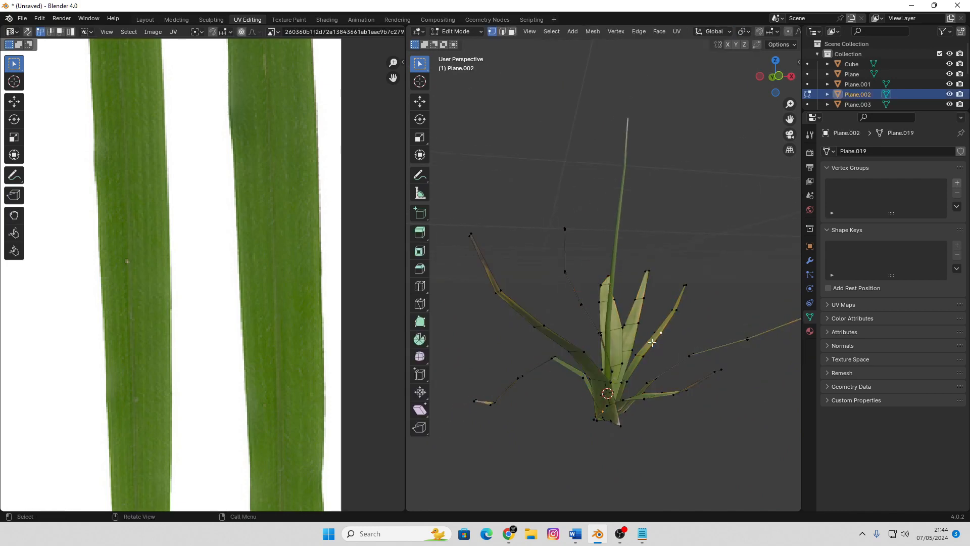
key(ctrl+l)
key(g)
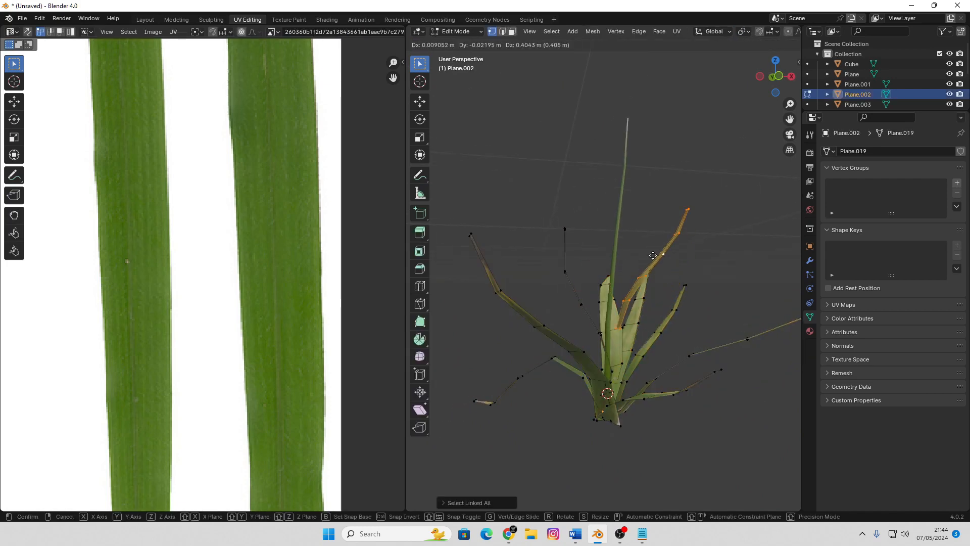
click(647, 219)
middle_drag(630, 254, 723, 275)
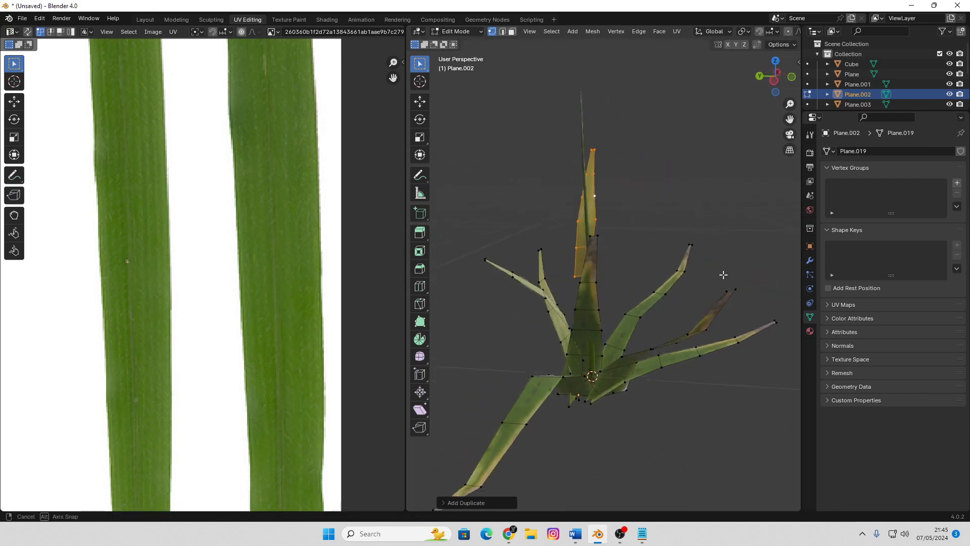
scroll(671, 274, up, 3)
scroll(650, 283, up, 5)
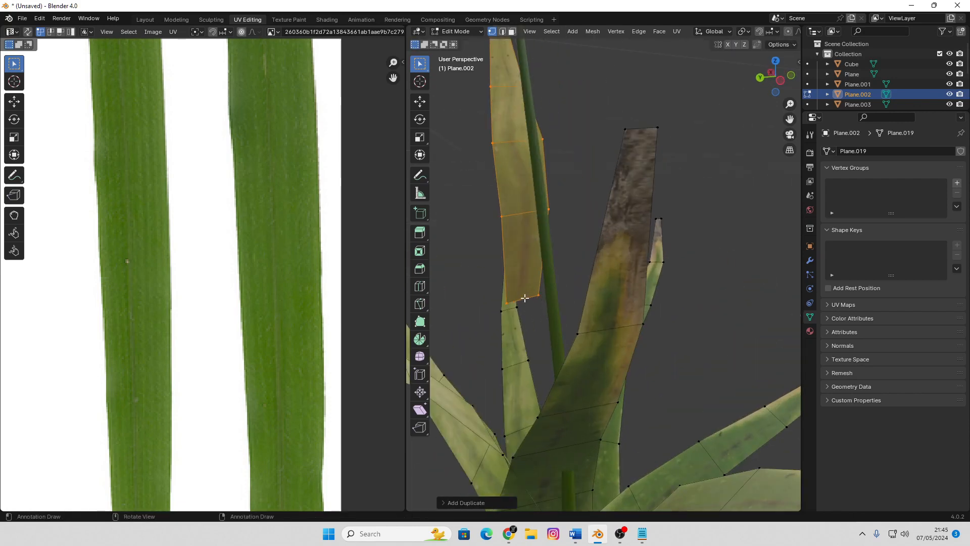
key(2)
key(s)
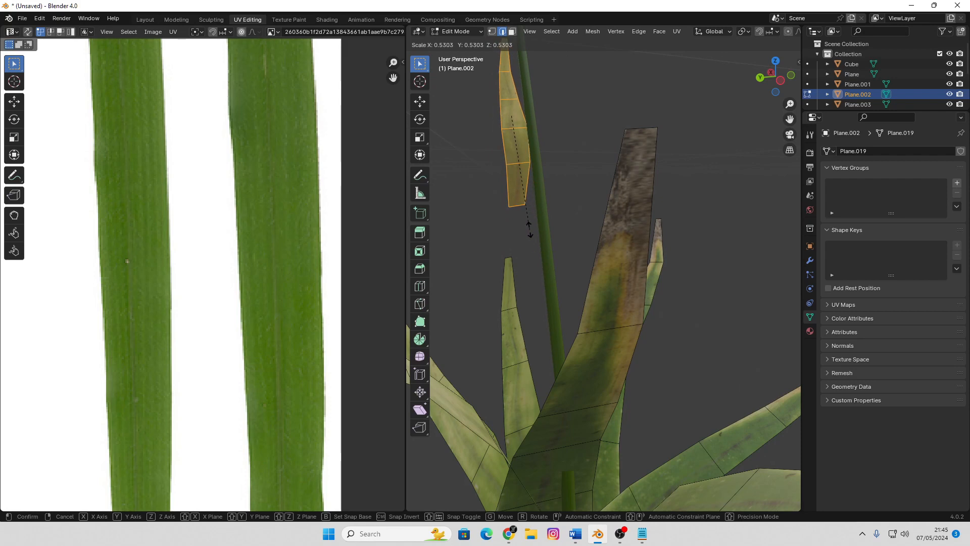
key(Escape)
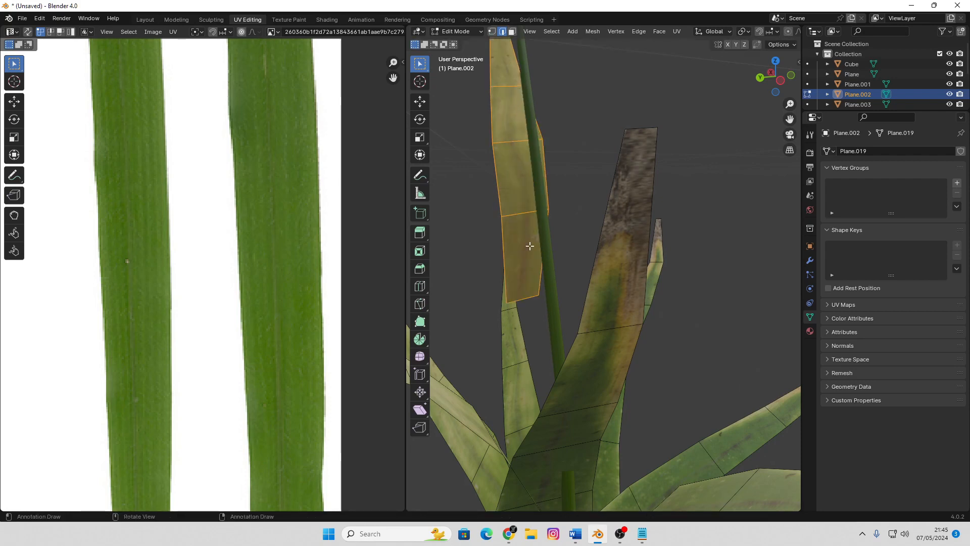
key(1)
Narrow the duplicated leaf's bottom edge and move it onto the stalk so the leaf grows out of it
click(527, 301)
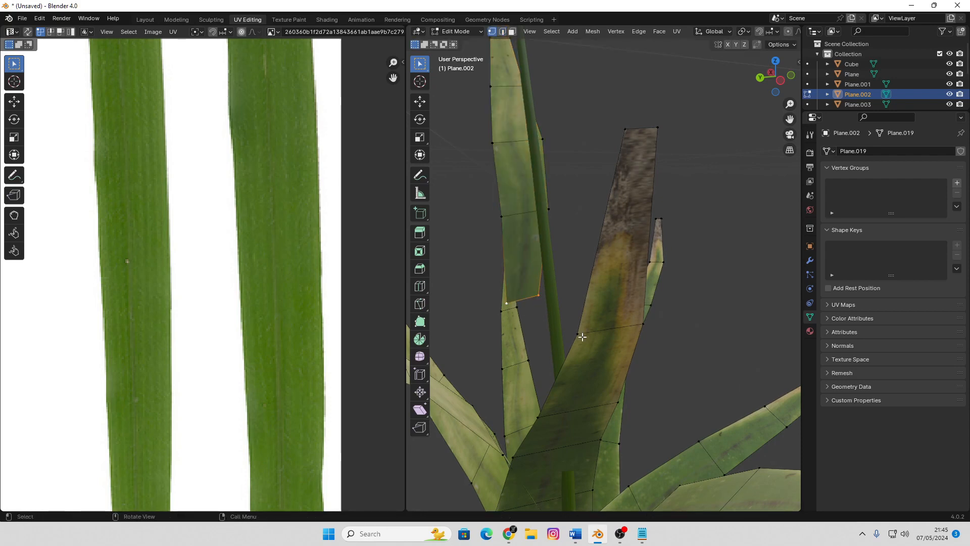
key(s)
click(563, 318)
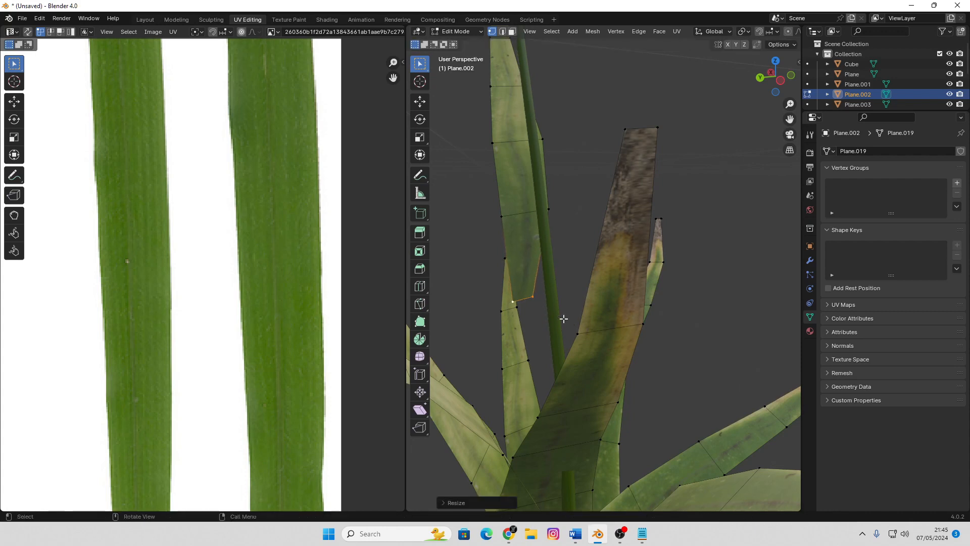
key(g)
click(572, 316)
key(s)
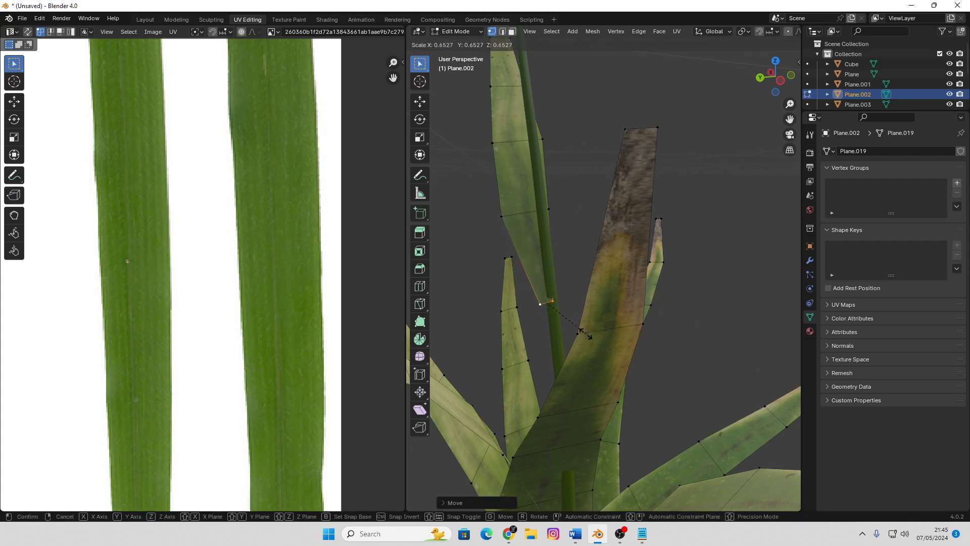
click(567, 322)
key(g)
click(572, 320)
middle_drag(586, 322, 491, 340)
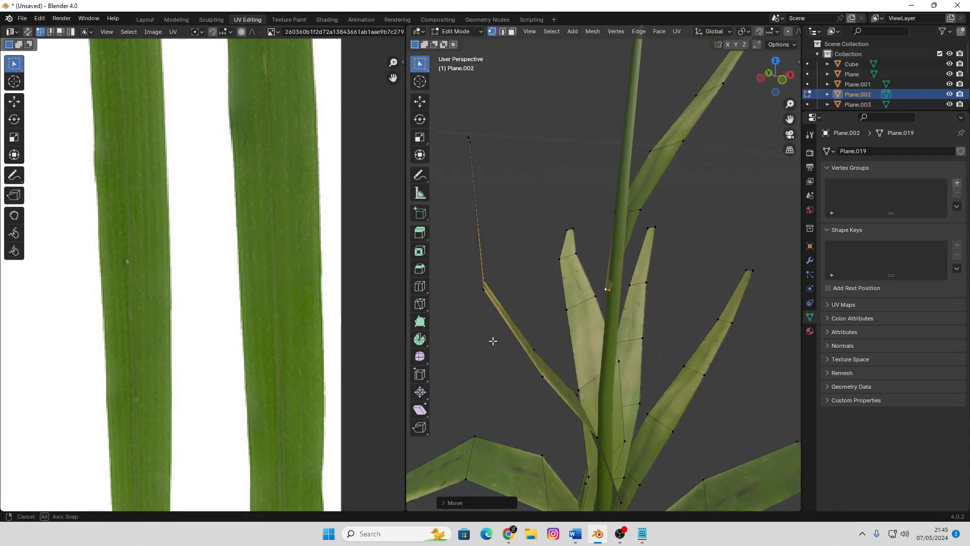
key(g)
click(601, 329)
key(Tab)
Join the central stalk and its surrounding leaf clump into one object
scroll(634, 271, down, 4)
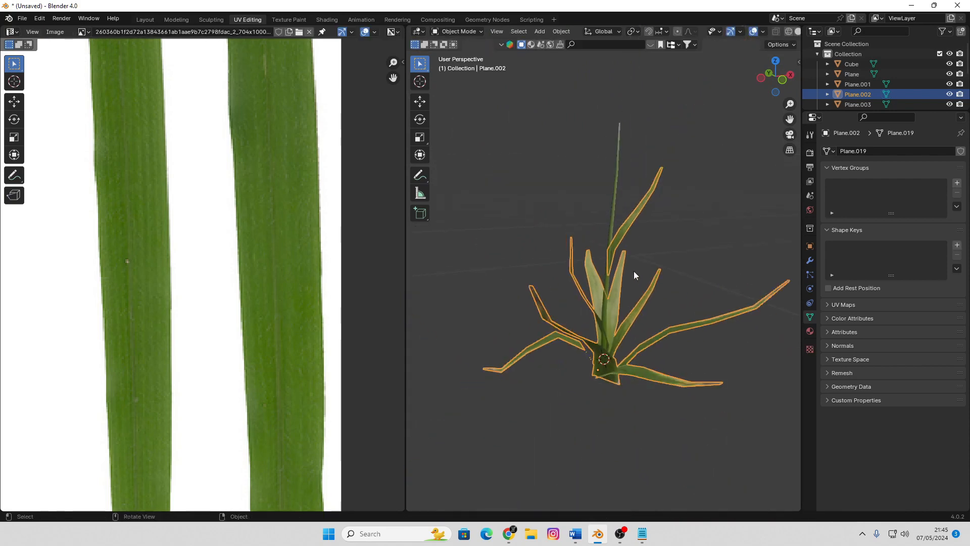
click(711, 227)
middle_drag(710, 229, 687, 274)
click(686, 273)
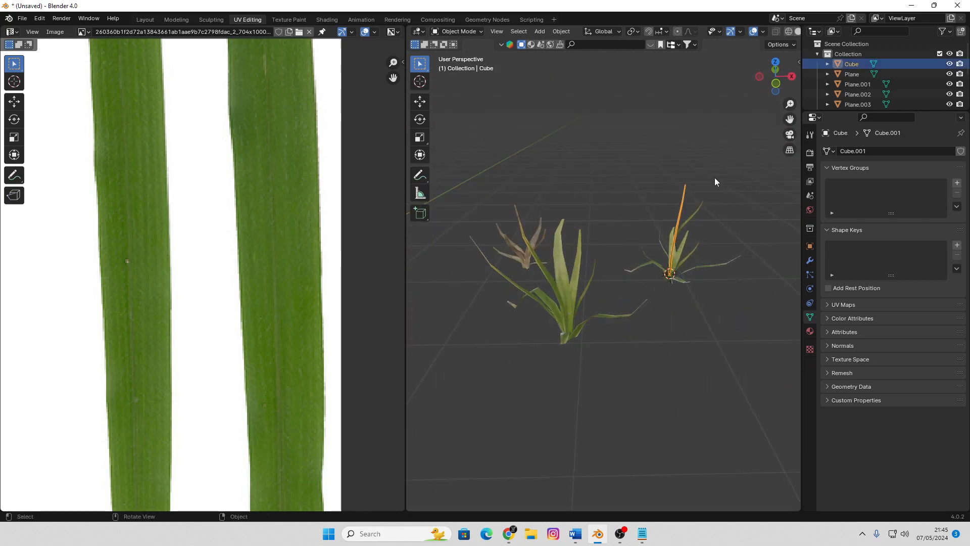
shift+drag(715, 177, 667, 307)
key(ctrl+j)
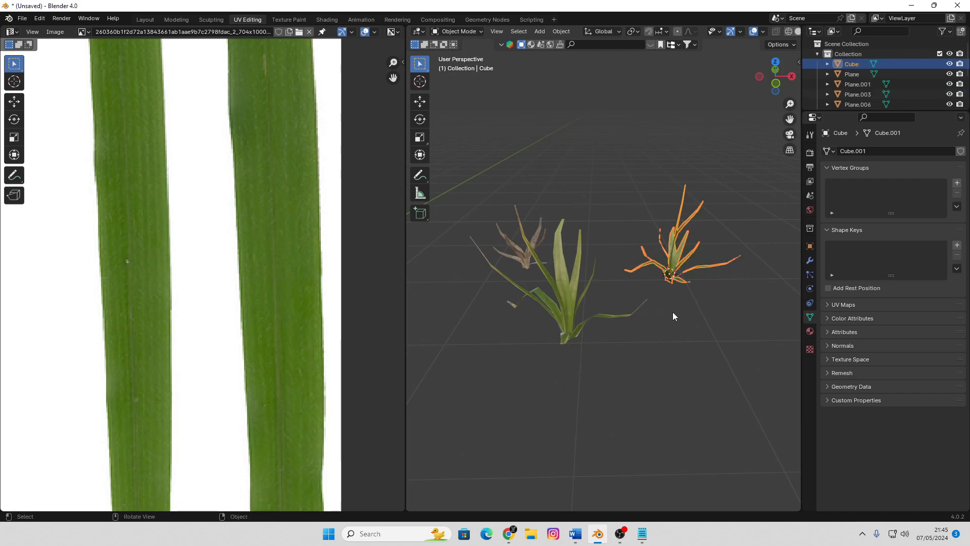
Move all three grass clumps into a new collection named rumput
click(672, 313)
drag(707, 388, 501, 204)
click(579, 400)
middle_drag(495, 356, 535, 339)
middle_drag(704, 257, 677, 248)
drag(722, 177, 522, 339)
key(m)
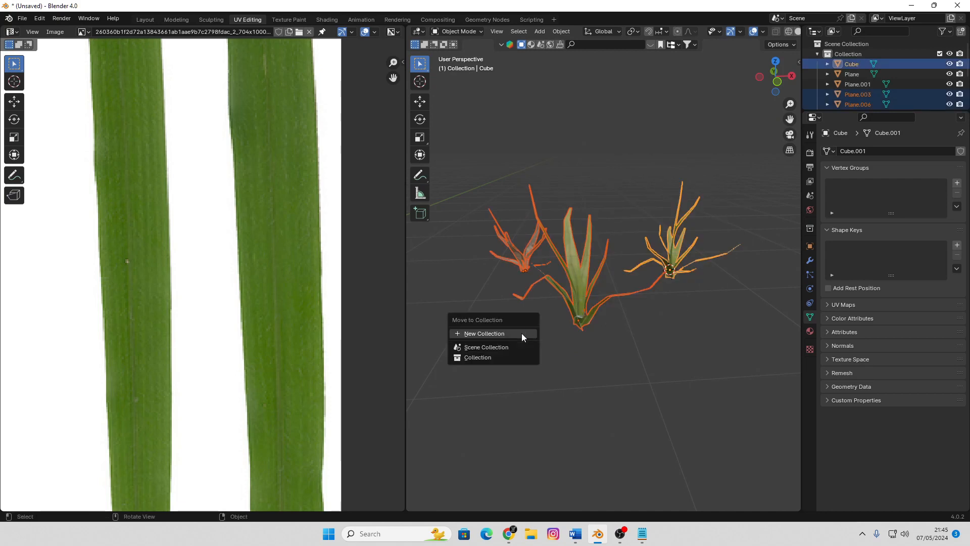
click(522, 332)
text(gru)
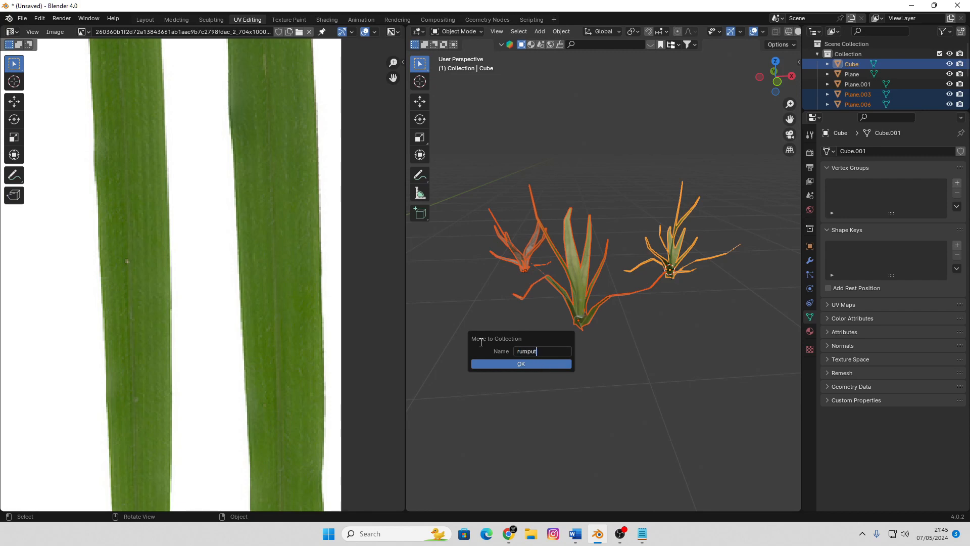
click(537, 366)
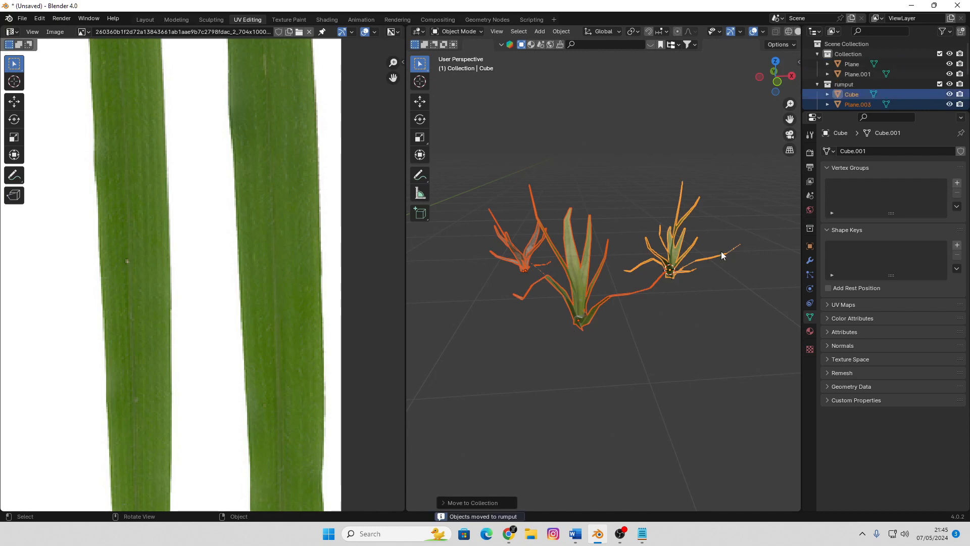
Apply the scale and the rotation of all three grass clumps
drag(733, 177, 483, 354)
key(ctrl+a)
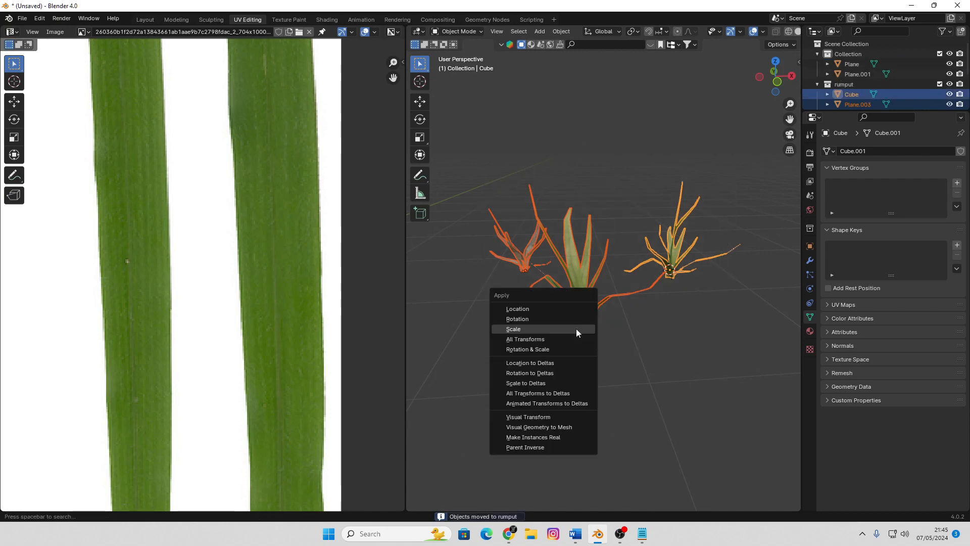
click(576, 328)
key(ctrl+a)
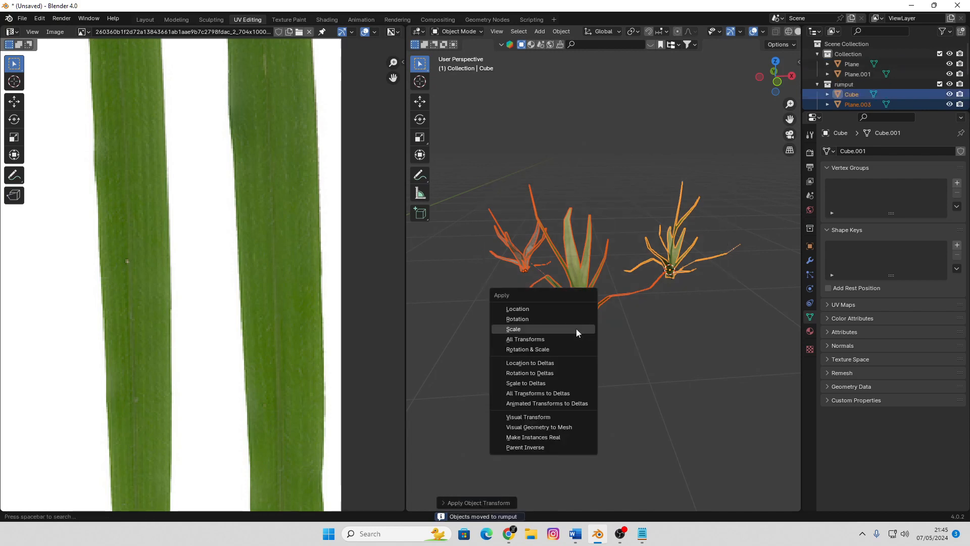
click(568, 318)
click(634, 351)
Add a particle system of type Hair to the terrain plane
scroll(553, 247, down, 6)
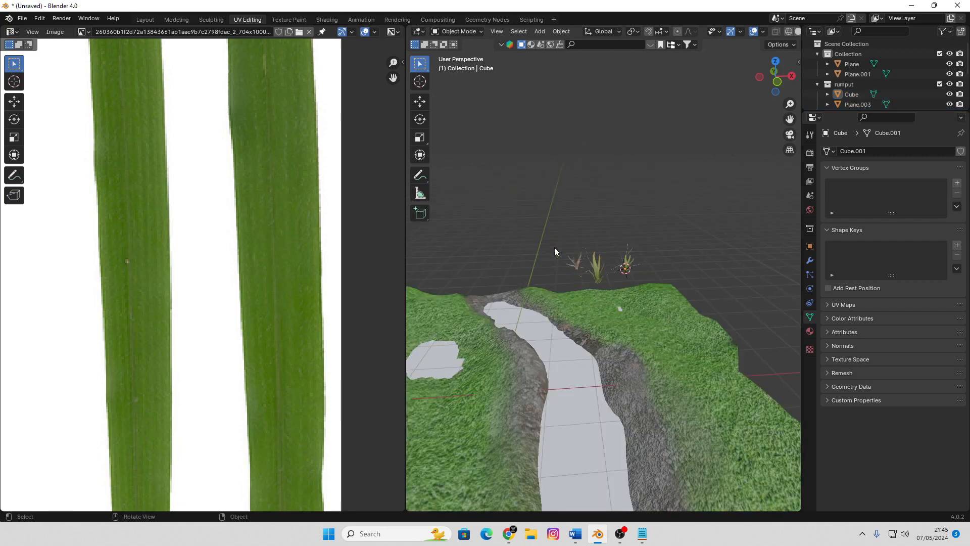
middle_drag(551, 251, 608, 274)
scroll(592, 261, down, 2)
scroll(608, 275, up, 4)
click(547, 238)
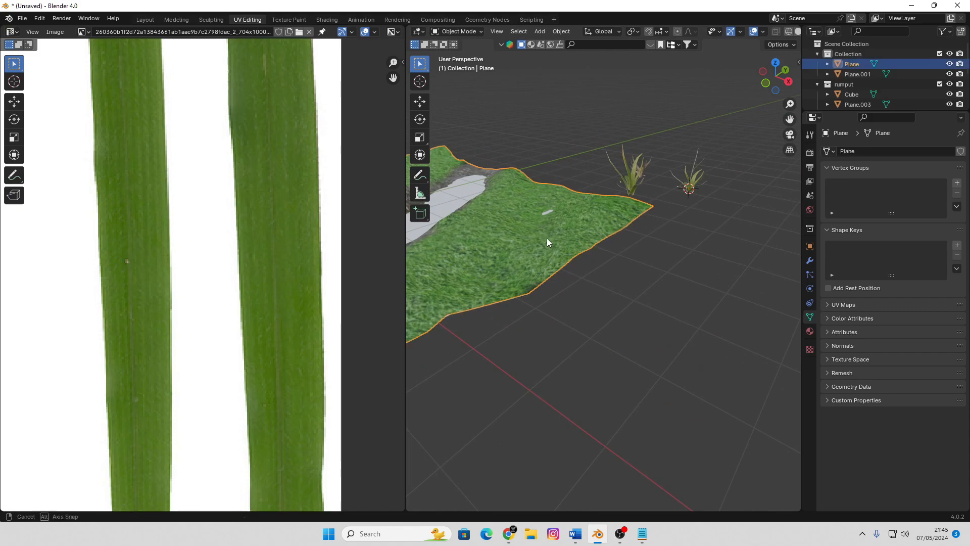
middle_drag(546, 238, 571, 283)
scroll(570, 284, down, 3)
middle_drag(574, 242, 588, 244)
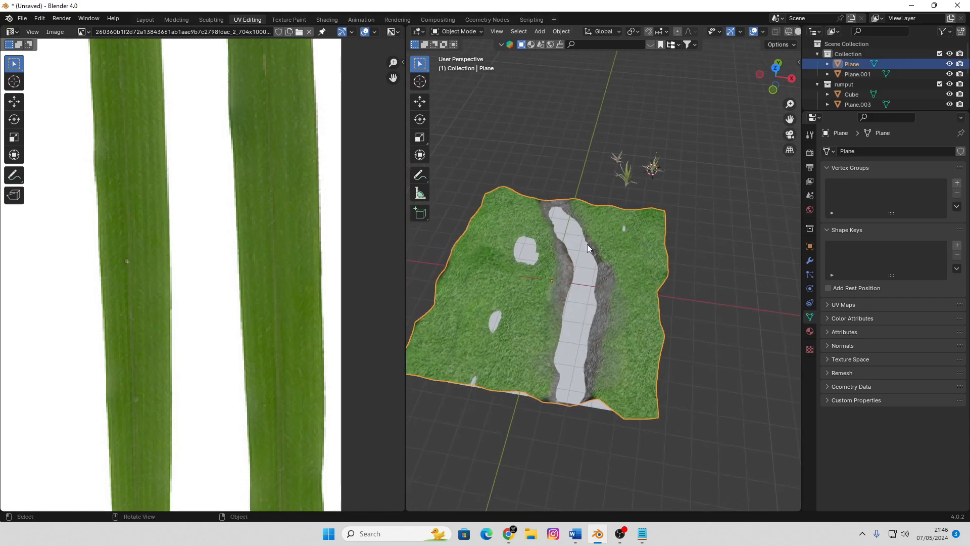
scroll(617, 249, up, 3)
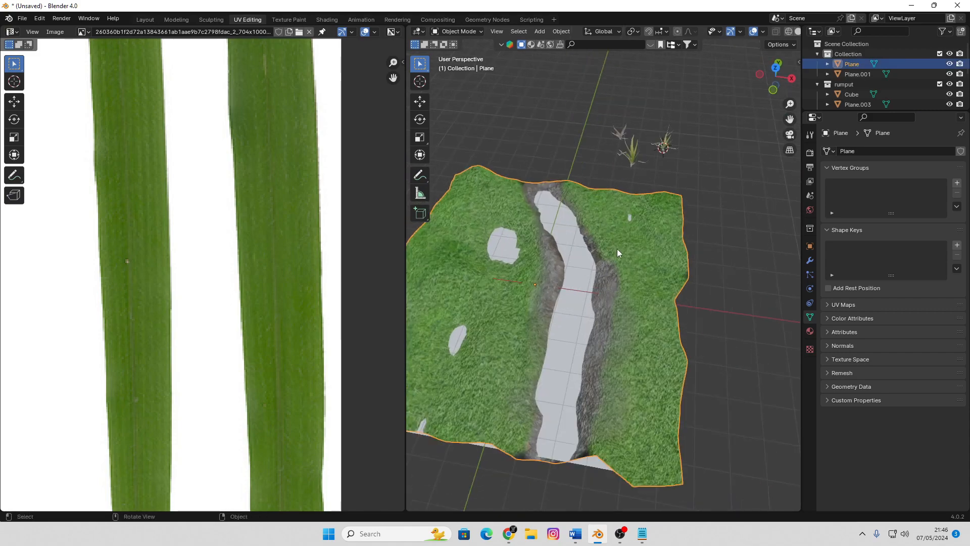
click(811, 274)
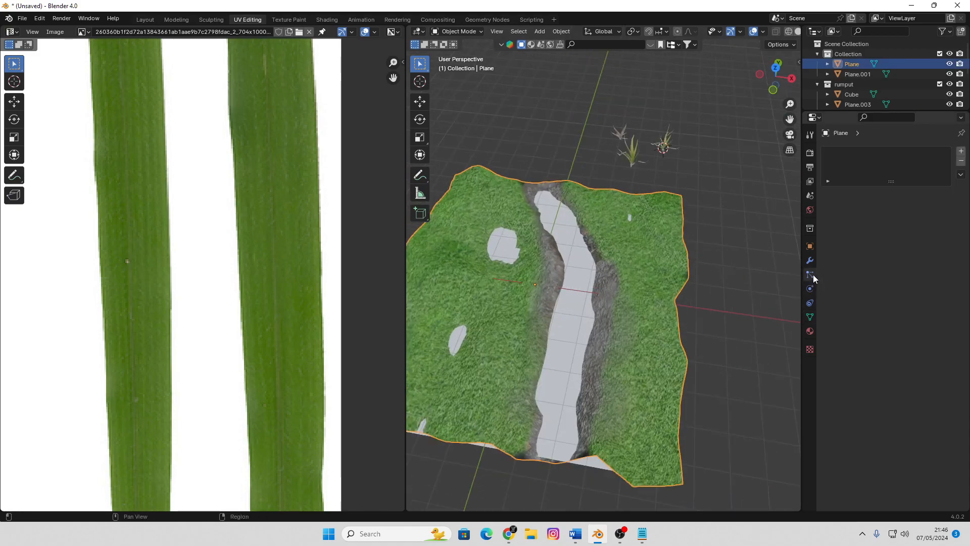
click(961, 151)
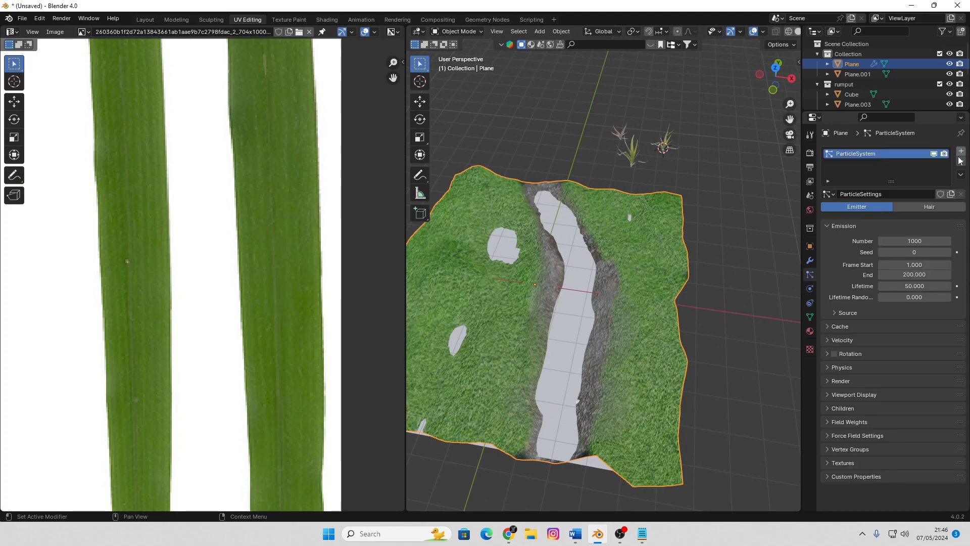
click(944, 207)
Render the terrain's hair particles as a Collection, with rumput as the instance collection
middle_drag(582, 299, 607, 318)
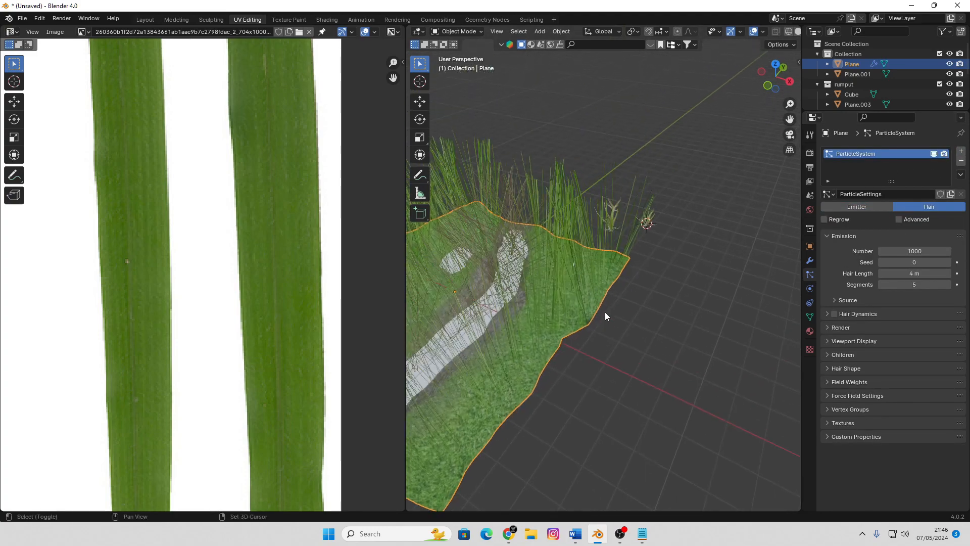
click(838, 327)
click(908, 341)
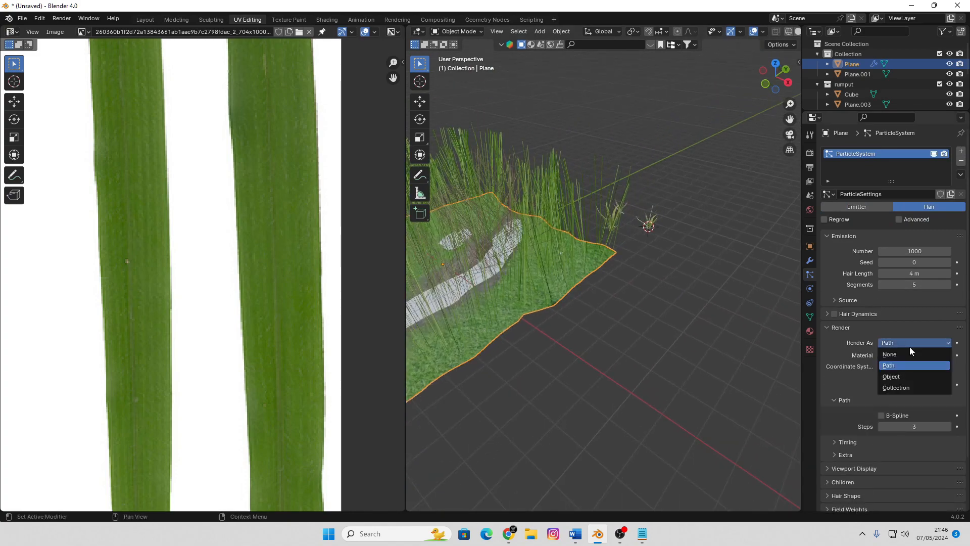
click(905, 379)
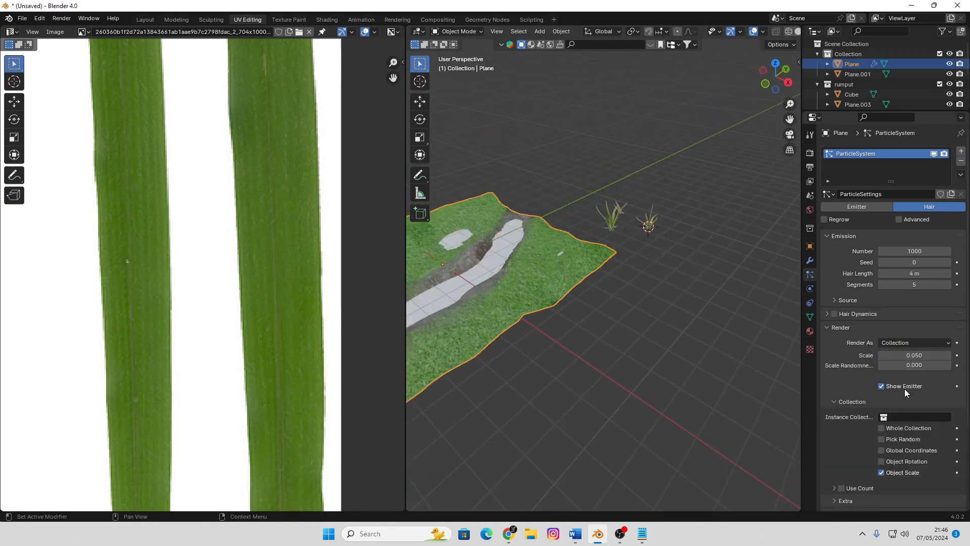
click(886, 417)
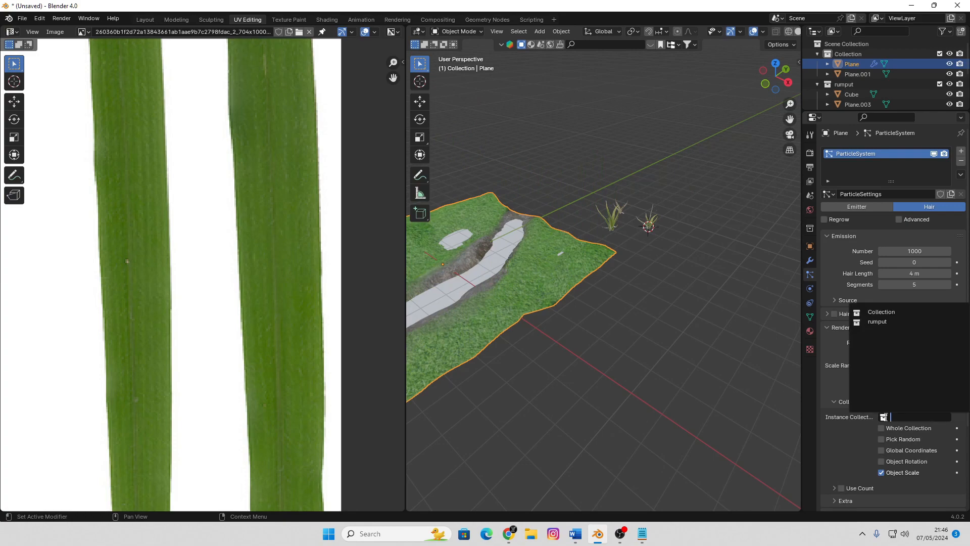
click(878, 321)
Examine the size and orientation of the grass clumps scattered over the terrain and along the channel
middle_drag(621, 317, 659, 249)
scroll(723, 271, up, 6)
scroll(723, 271, down, 2)
scroll(578, 303, down, 3)
scroll(578, 304, up, 3)
scroll(697, 255, down, 4)
scroll(681, 232, up, 6)
scroll(681, 233, down, 3)
scroll(625, 260, up, 3)
scroll(627, 261, down, 7)
scroll(676, 253, up, 5)
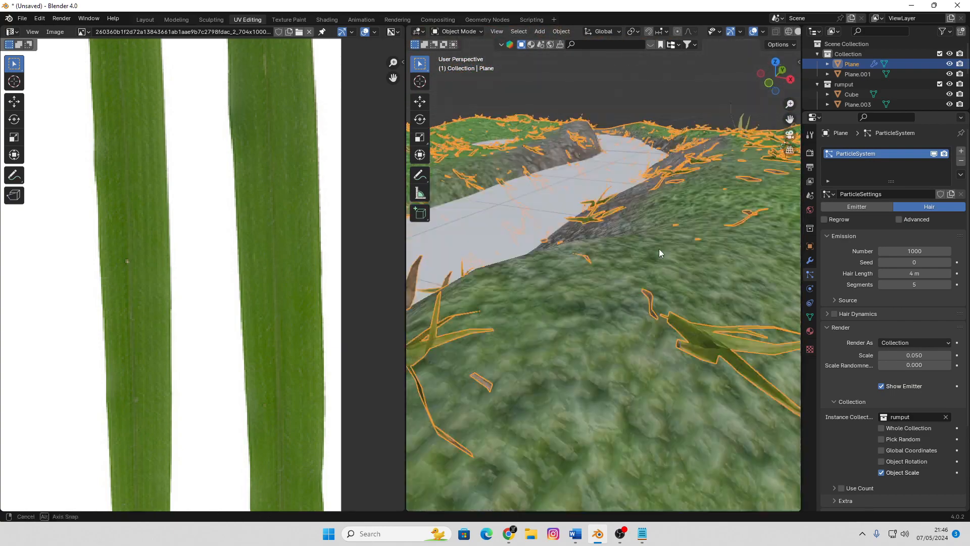
Enable Pick Random and Object Rotation for the rumput collection instances, keeping Object Scale on and Global Coordinates off
scroll(659, 248, up, 2)
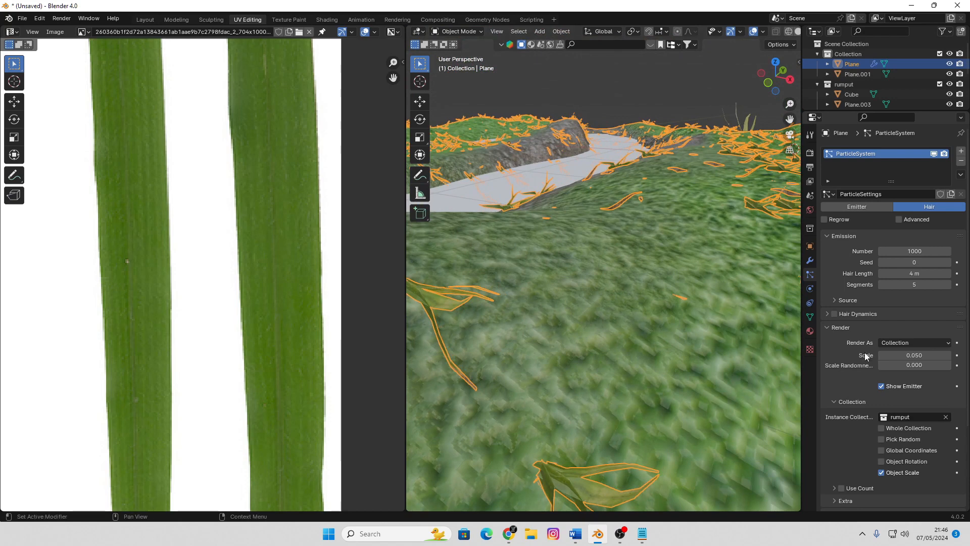
click(882, 438)
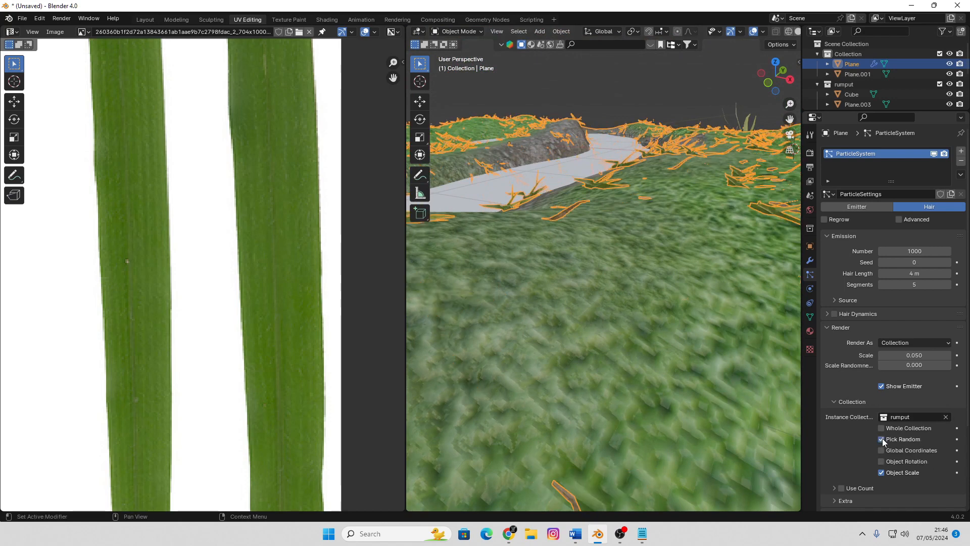
click(882, 472)
click(882, 462)
scroll(656, 315, down, 6)
middle_drag(656, 315, 602, 273)
scroll(652, 306, up, 5)
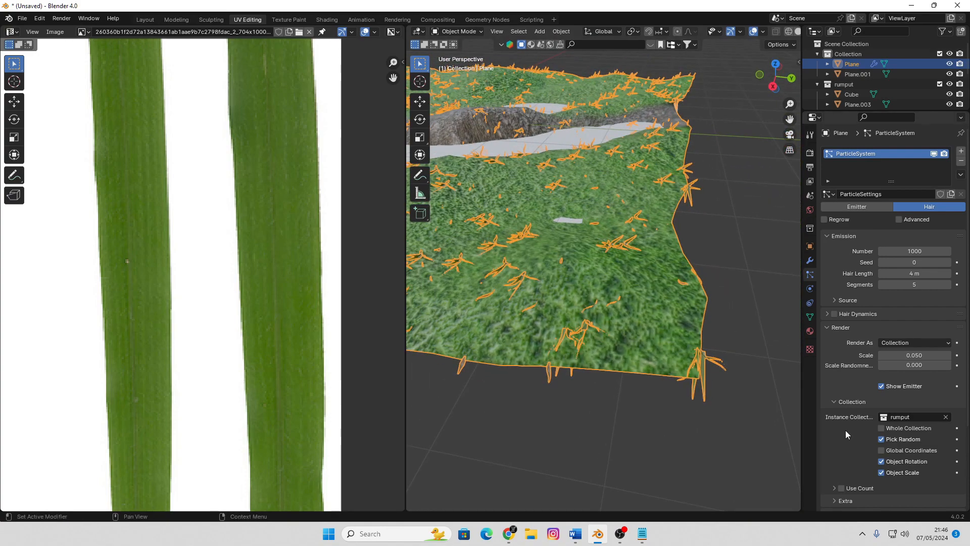
click(882, 450)
click(882, 450)
Turn on the Advanced hair settings, enable Rotation and set its Orientation Axis to None
scroll(850, 328, down, 1)
scroll(904, 316, down, 2)
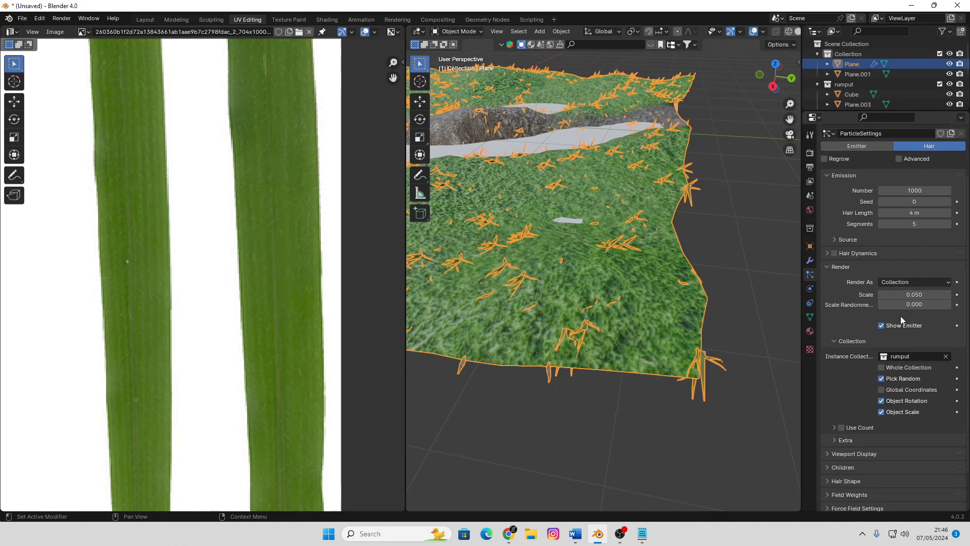
scroll(902, 299, up, 3)
click(898, 219)
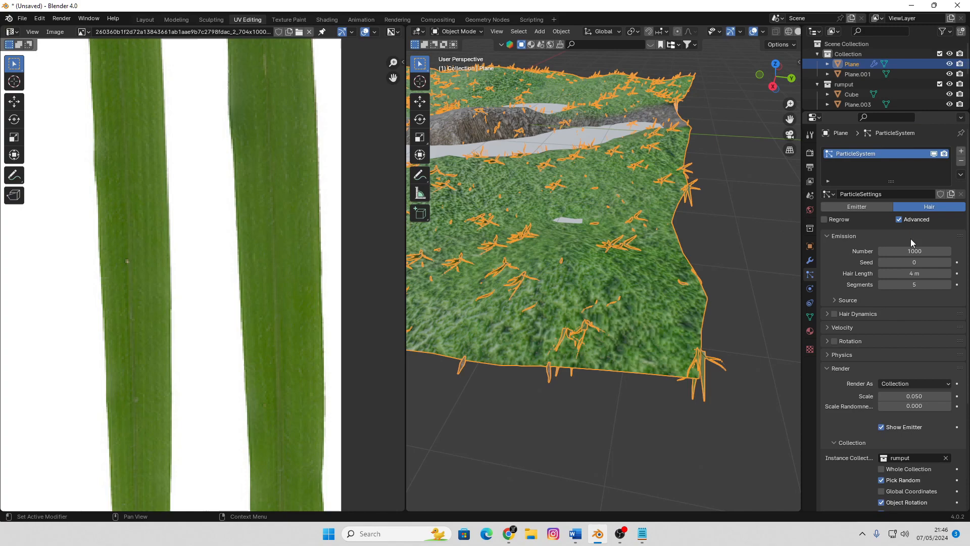
click(827, 341)
click(834, 342)
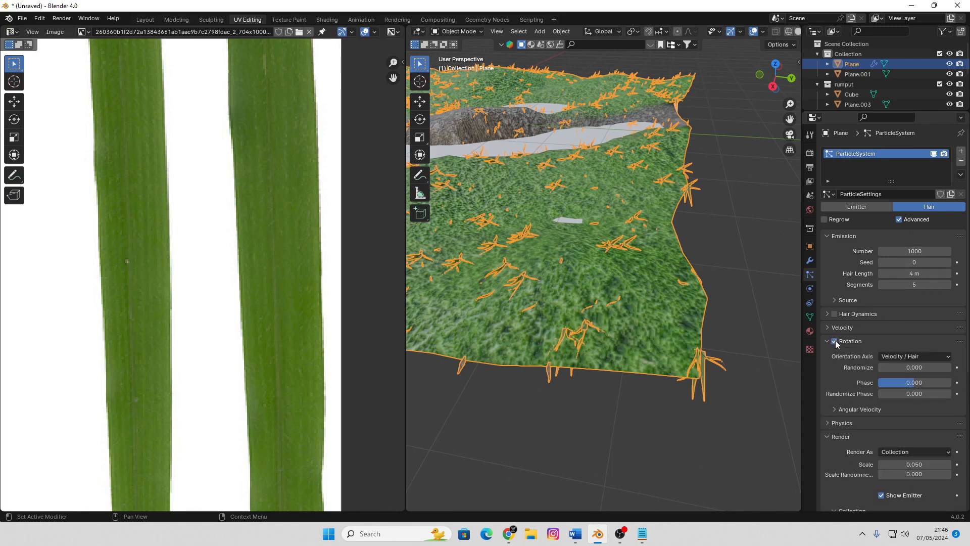
click(892, 356)
click(893, 367)
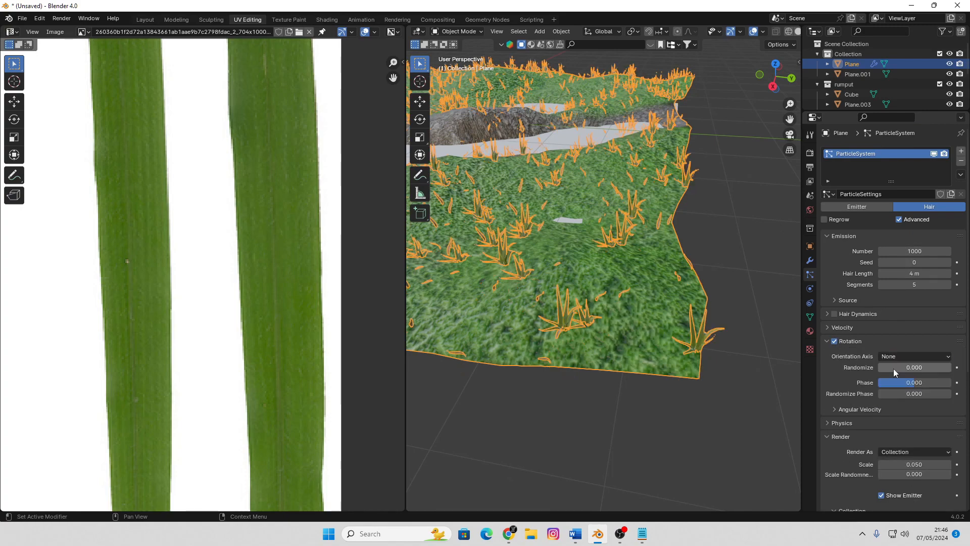
Examine the orientation and distribution of the grass clumps across the terrain, up close and from a distance
scroll(655, 348, down, 5)
middle_drag(655, 348, 581, 256)
scroll(620, 262, up, 8)
scroll(620, 262, down, 6)
scroll(646, 256, up, 6)
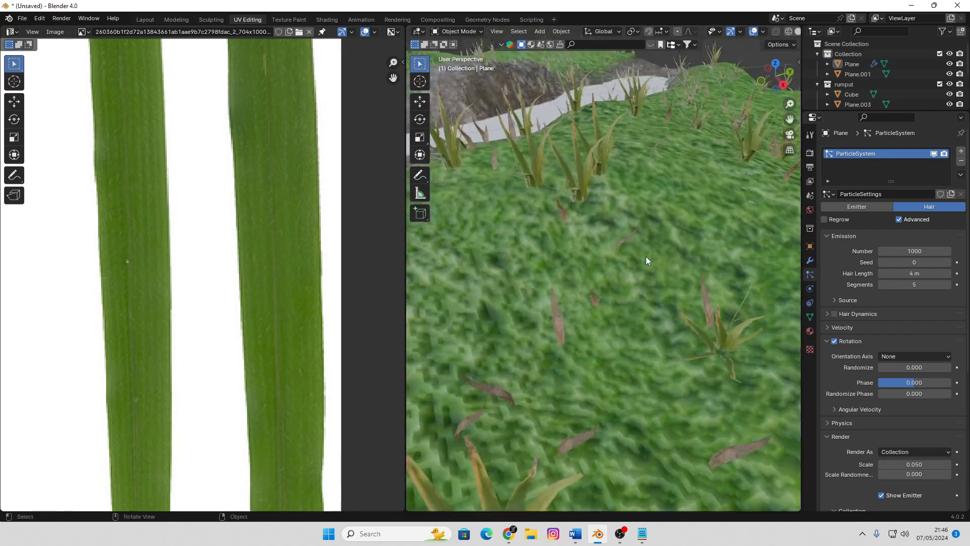
scroll(646, 257, down, 6)
middle_drag(646, 257, 651, 292)
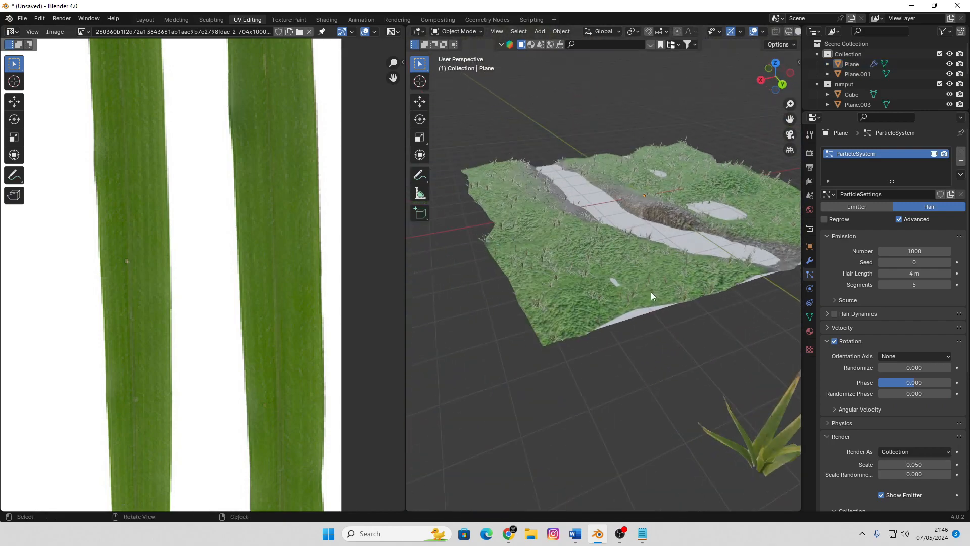
scroll(620, 289, up, 6)
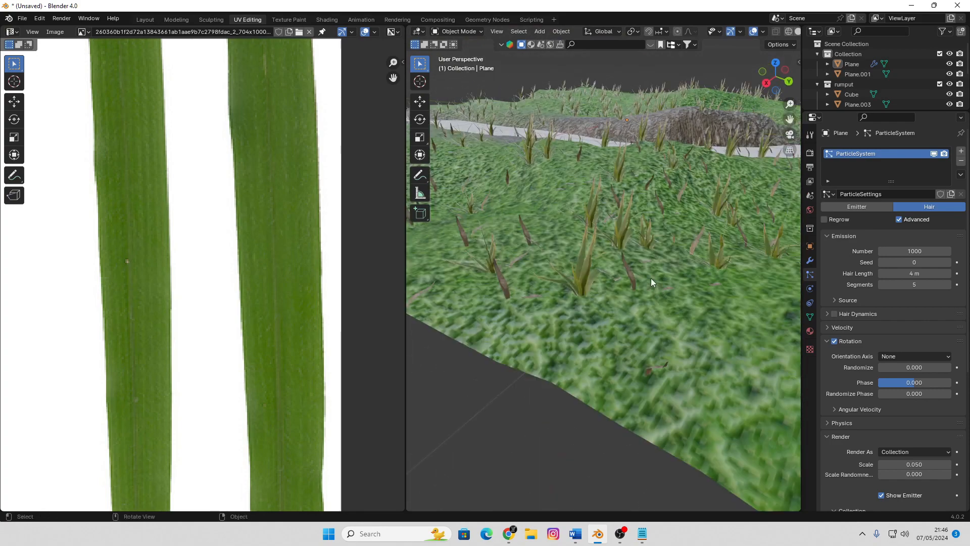
scroll(652, 278, down, 5)
shift+middle_drag(653, 263, 632, 260)
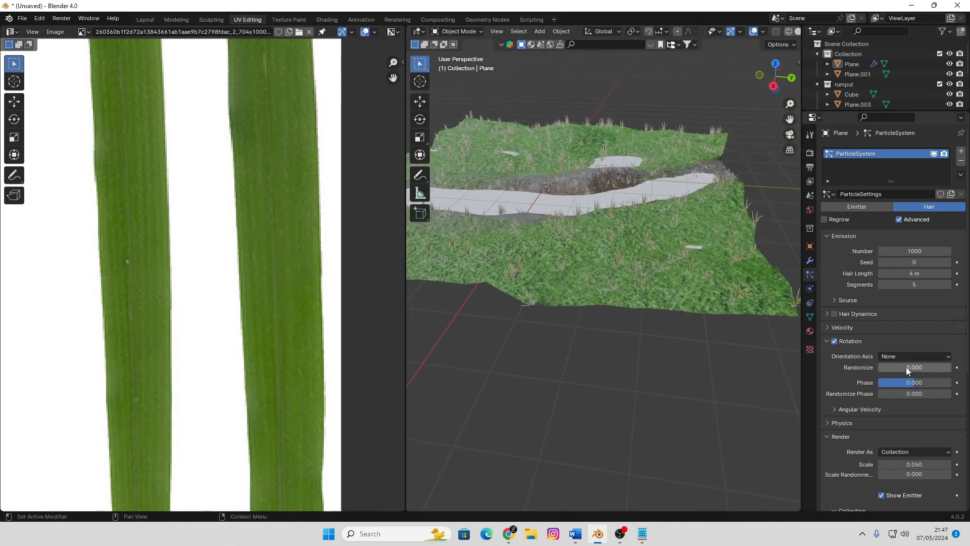
Set the particle rotation's Randomize to 0.735 and the render Scale to 0.060
drag(915, 368, 910, 367)
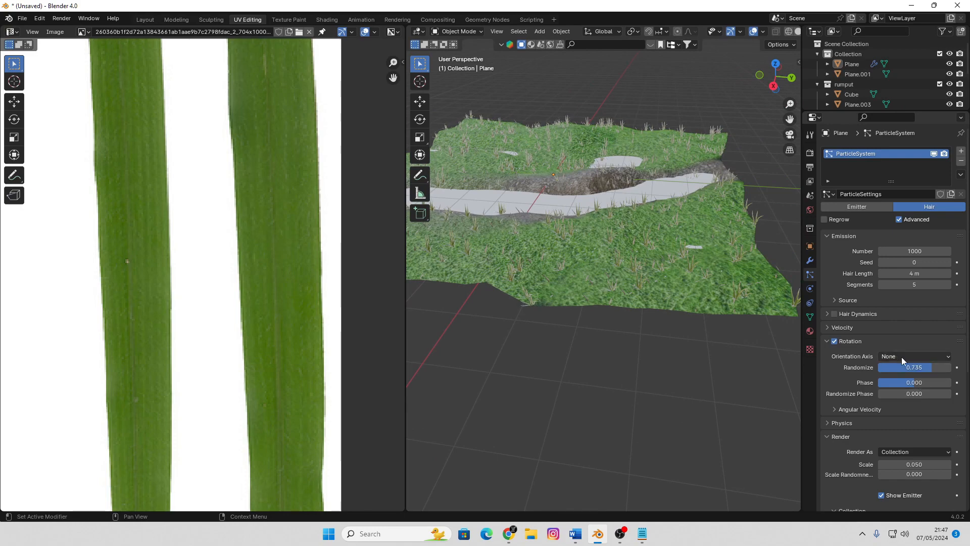
scroll(920, 429, down, 1)
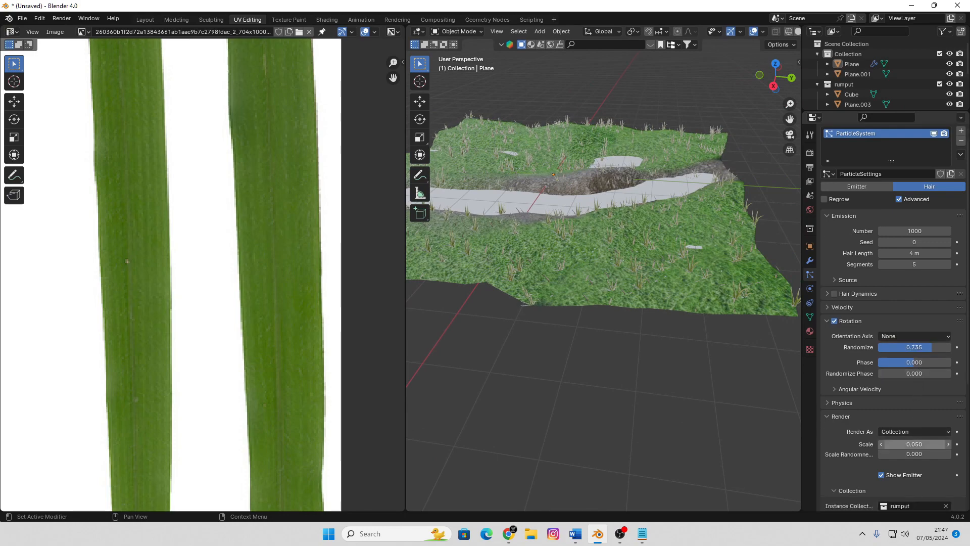
mouse_move(917, 443)
mouse_down()
mouse_move(945, 444)
mouse_move(921, 444)
mouse_up()
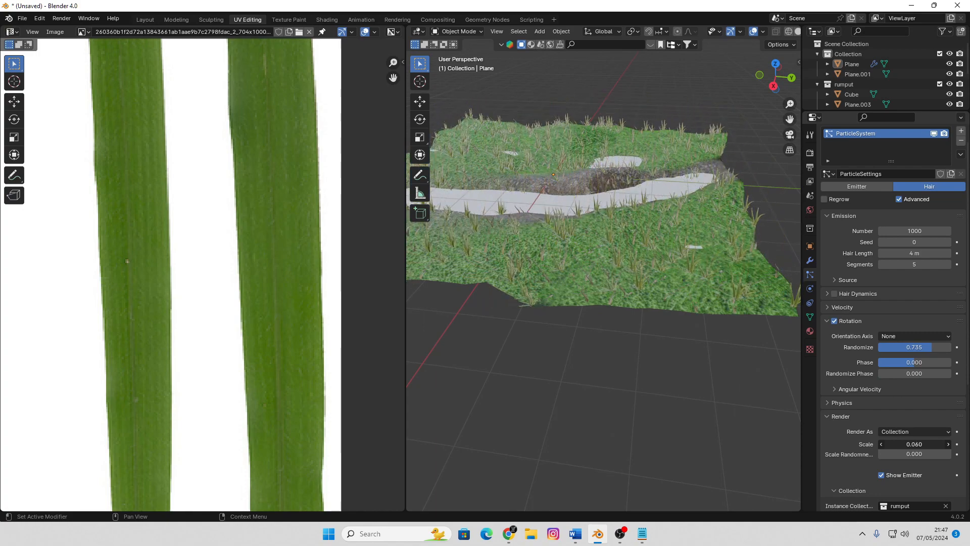
middle_drag(617, 304, 678, 297)
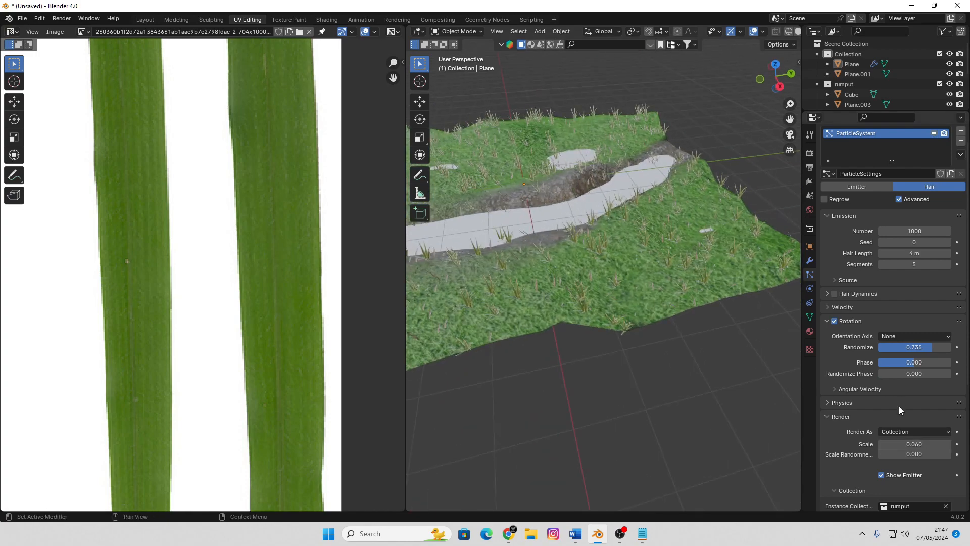
Set the particle system's Children to Interpolated
scroll(899, 406, down, 6)
scroll(902, 410, down, 4)
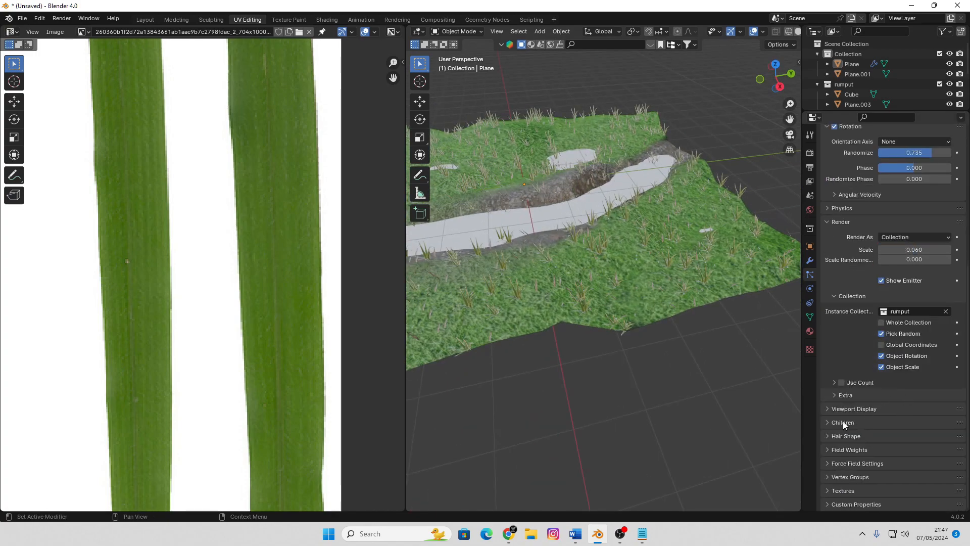
click(828, 423)
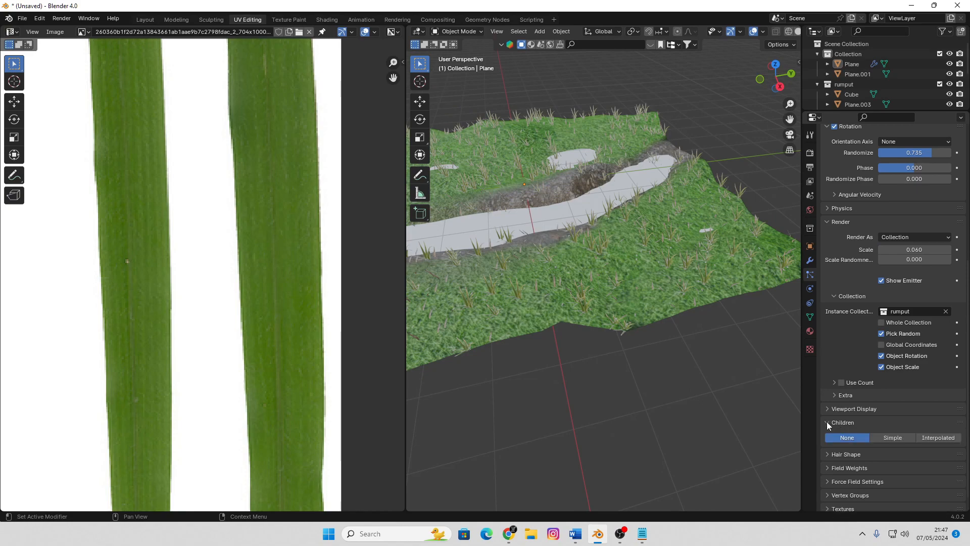
click(941, 438)
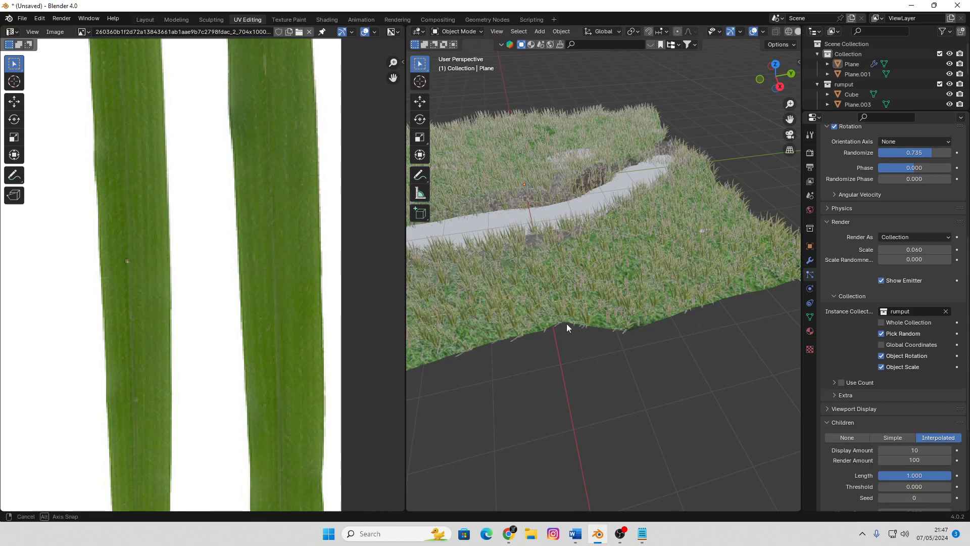
Set the grass particles' render Scale to 0.040 and Scale Randomness to 0.673
middle_drag(566, 323, 623, 311)
mouse_move(633, 303)
middle_down()
mouse_move(636, 295)
mouse_move(625, 295)
middle_up()
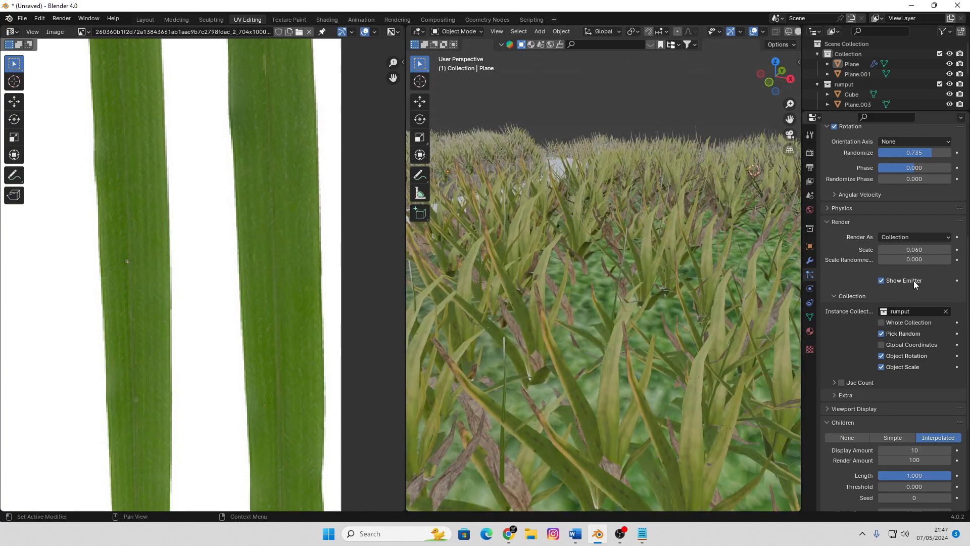
mouse_move(915, 250)
mouse_down()
mouse_move(930, 250)
mouse_move(909, 250)
mouse_up()
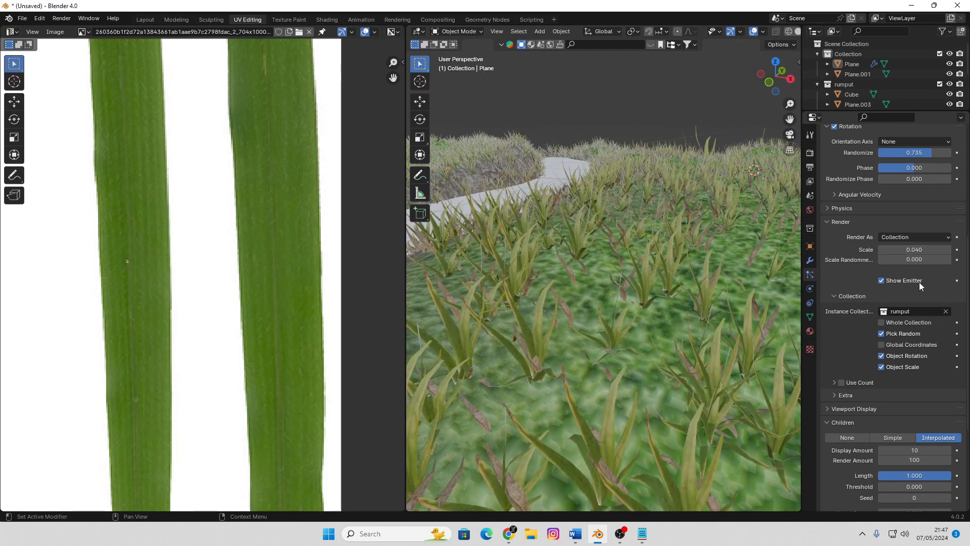
drag(915, 260, 934, 260)
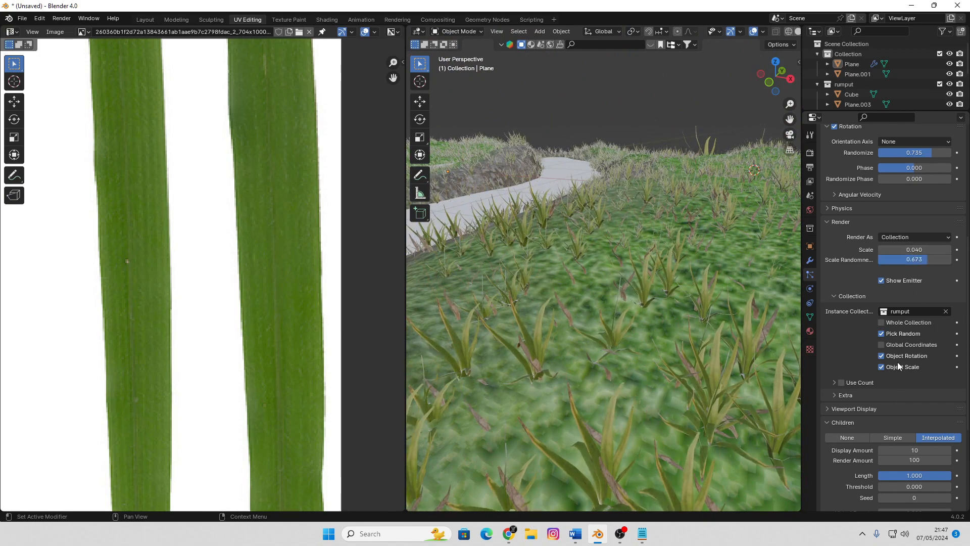
Set the hair emission Number to 3000
scroll(898, 241, up, 10)
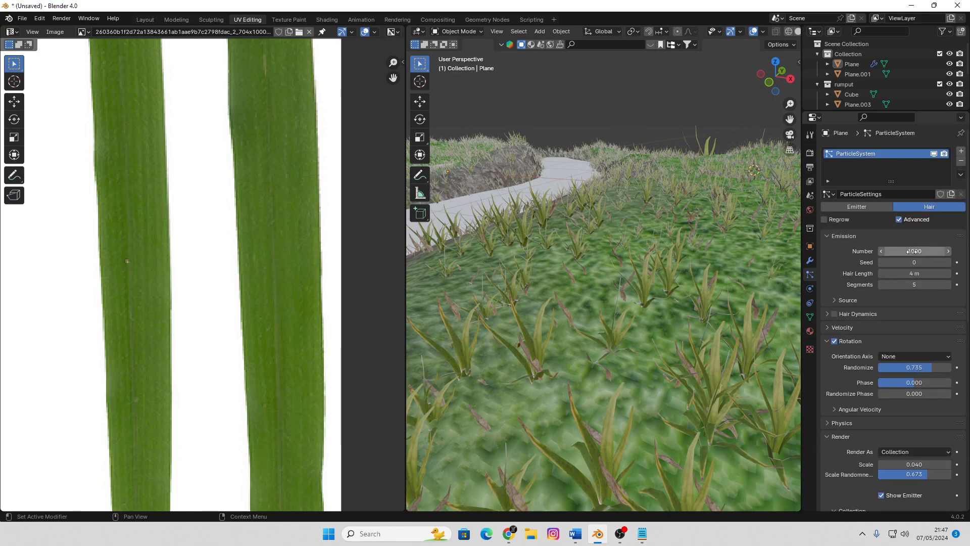
click(913, 252)
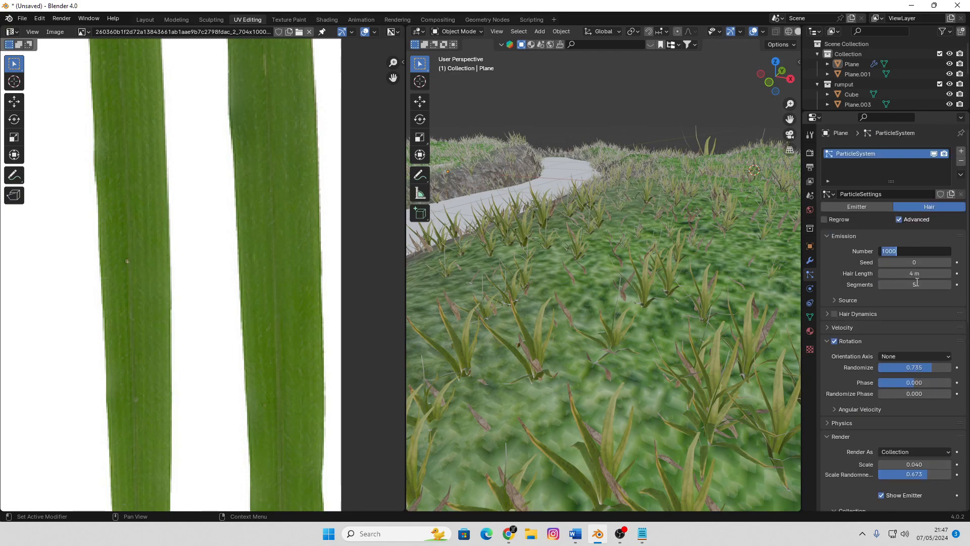
key(Return)
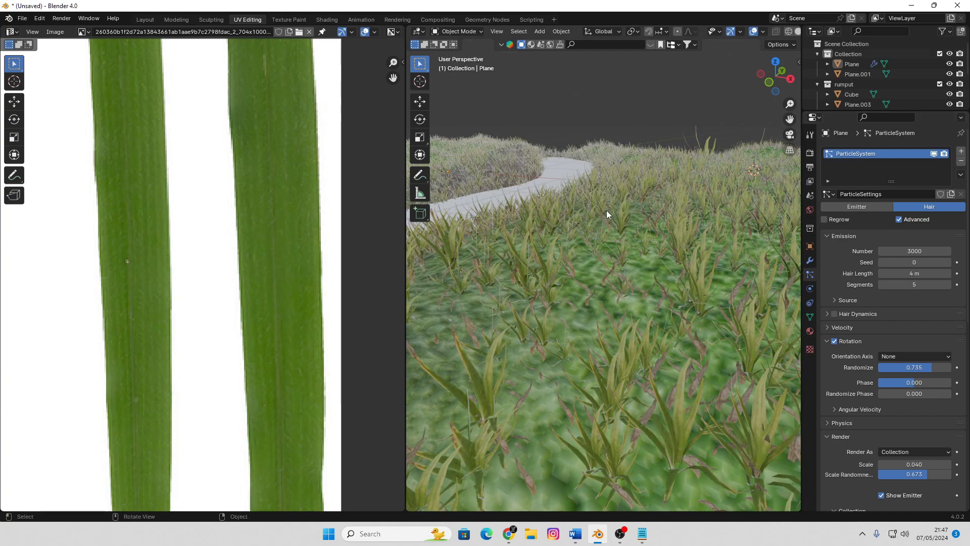
Examine the grass coverage over the terrain and inside the channel, in both textured and wireframe display
scroll(606, 210, down, 6)
middle_drag(647, 135, 643, 227)
scroll(620, 229, up, 6)
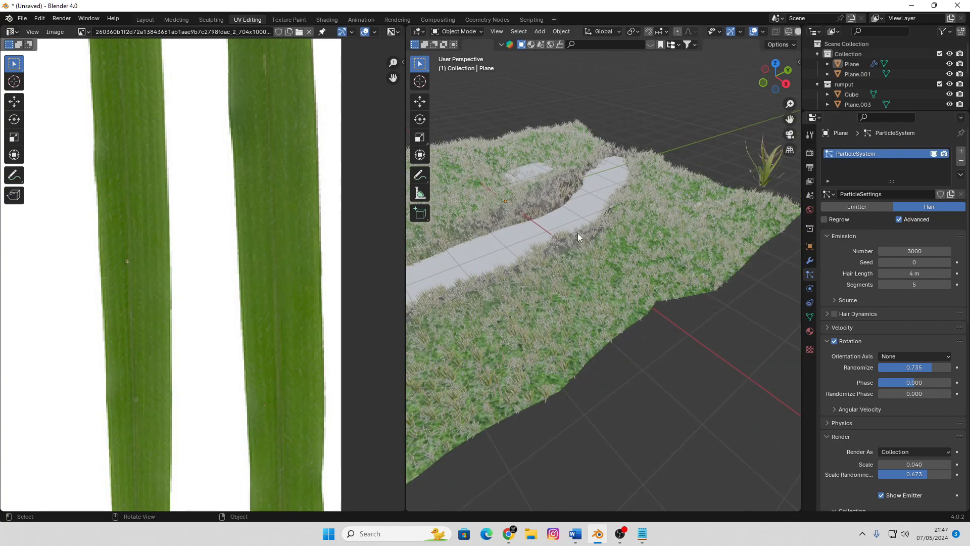
middle_drag(578, 233, 625, 246)
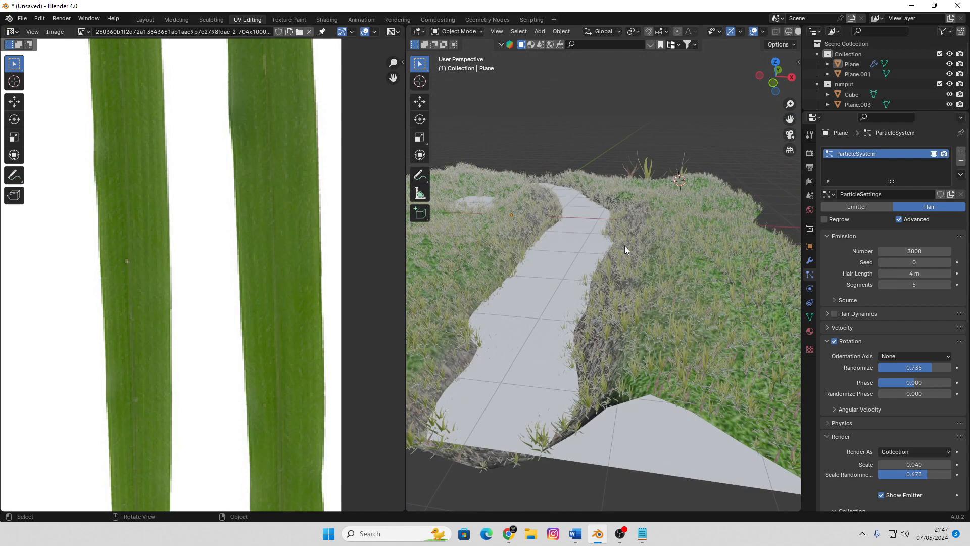
key(shift+z)
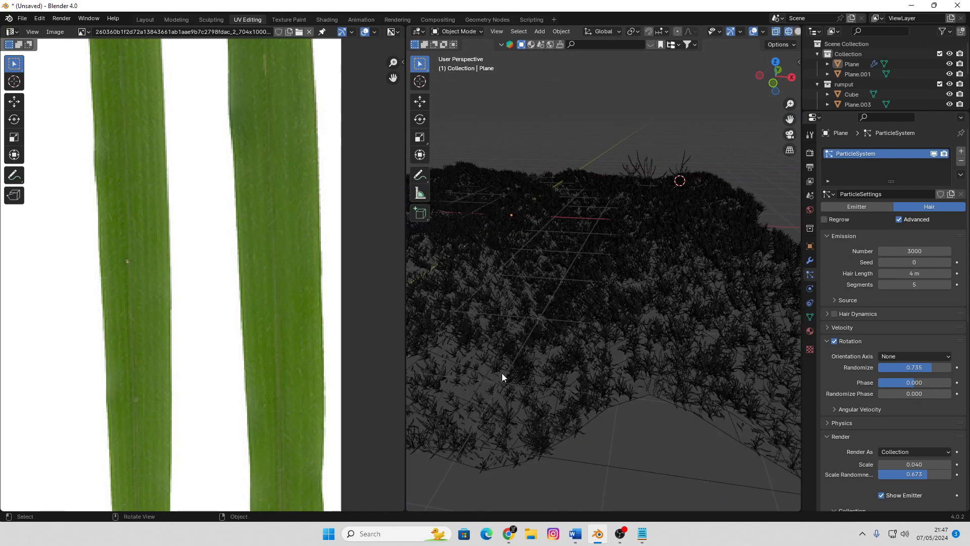
middle_drag(558, 226, 567, 217)
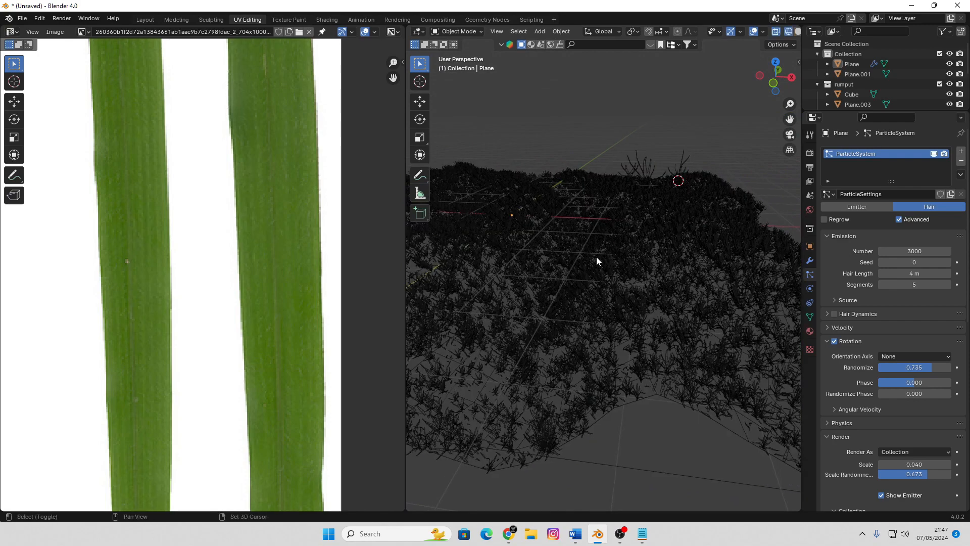
key(shift+z)
mouse_move(597, 257)
middle_down()
mouse_move(610, 292)
mouse_move(562, 305)
mouse_move(610, 280)
middle_up()
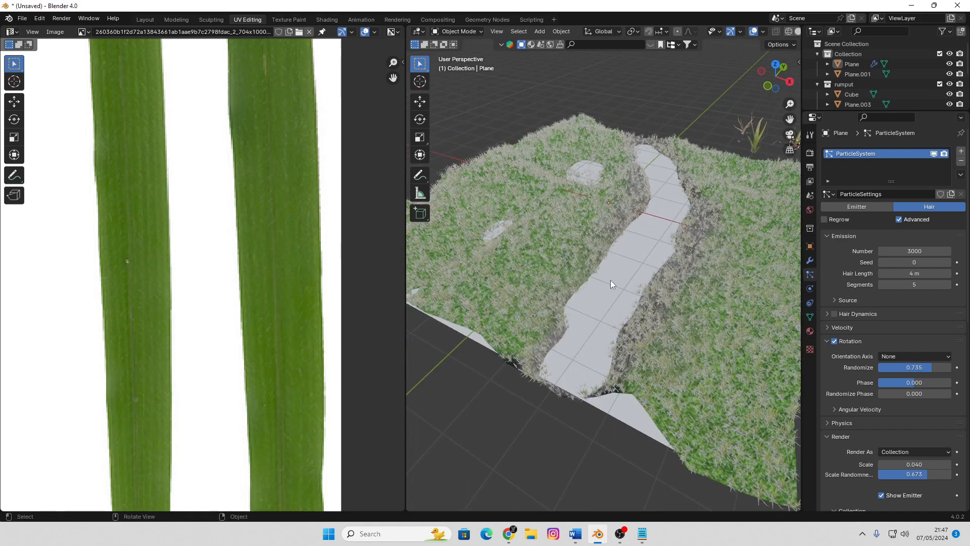
Select the terrain plane and put it in Weight Paint mode in the Layout workspace
middle_drag(702, 329, 684, 344)
click(684, 344)
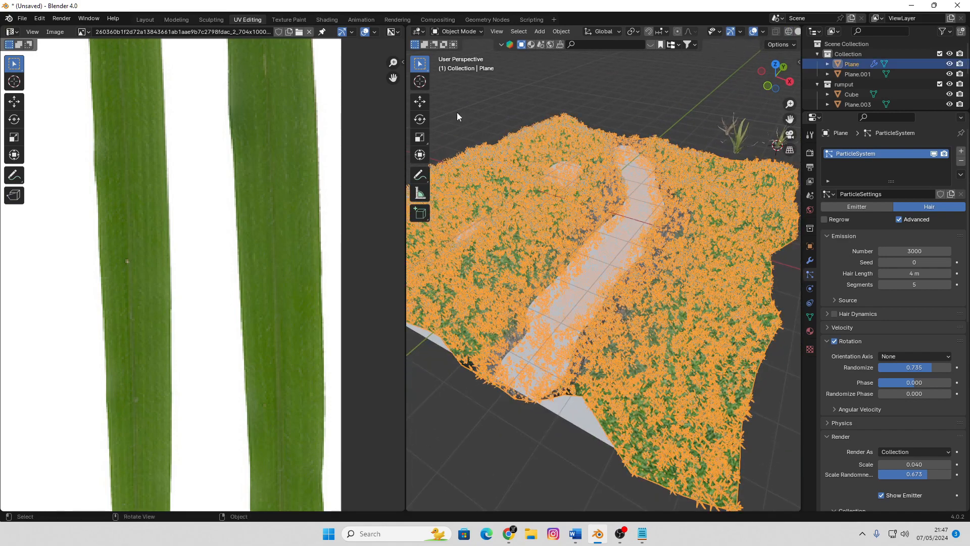
click(143, 19)
scroll(409, 198, down, 6)
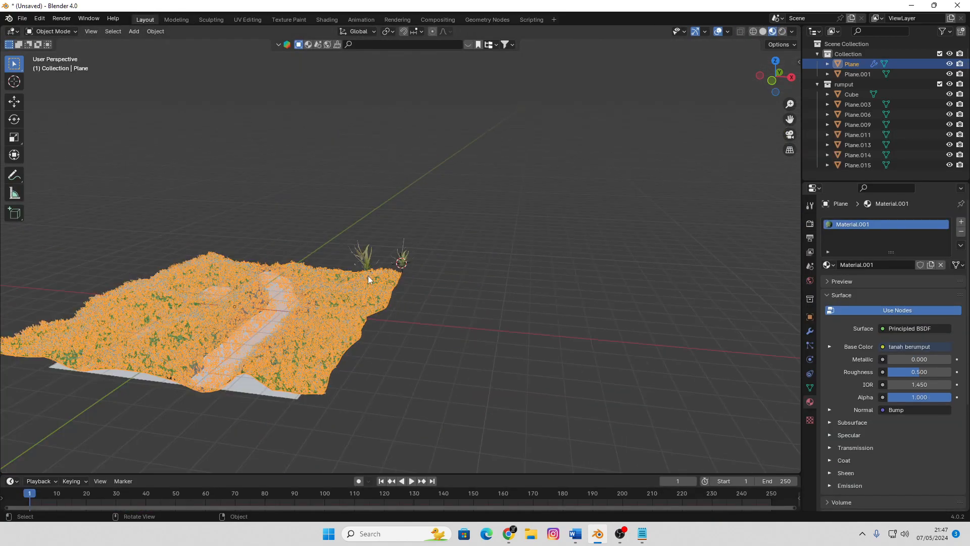
shift+middle_drag(368, 276, 526, 191)
scroll(487, 265, up, 3)
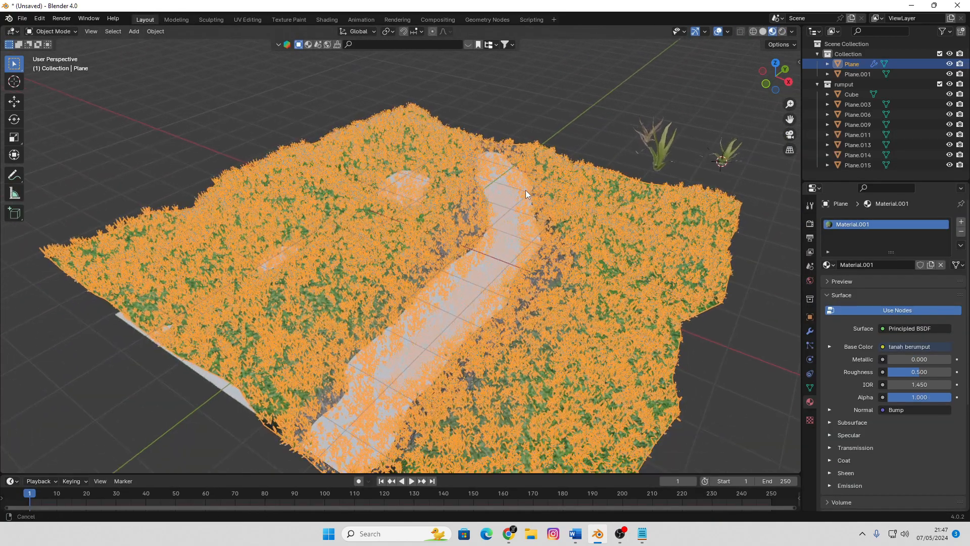
click(63, 32)
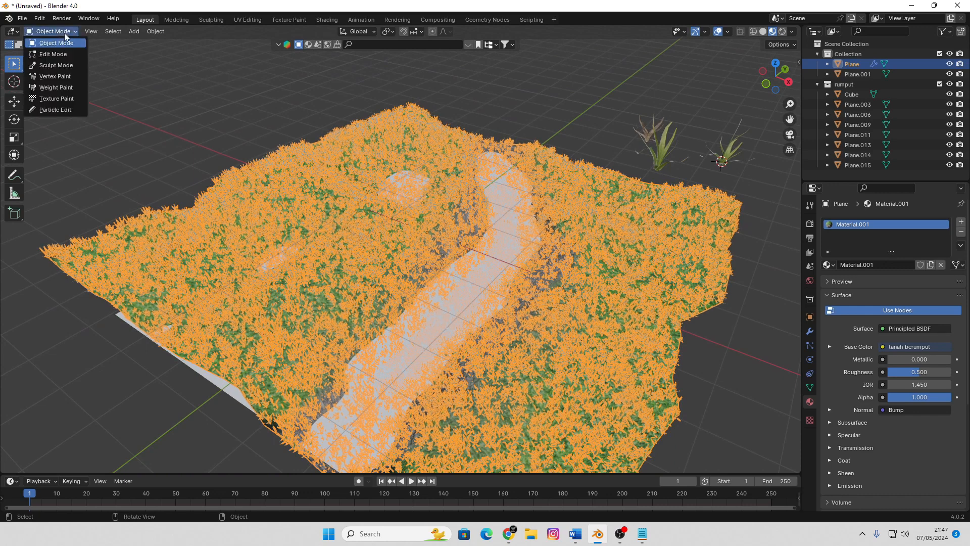
click(69, 90)
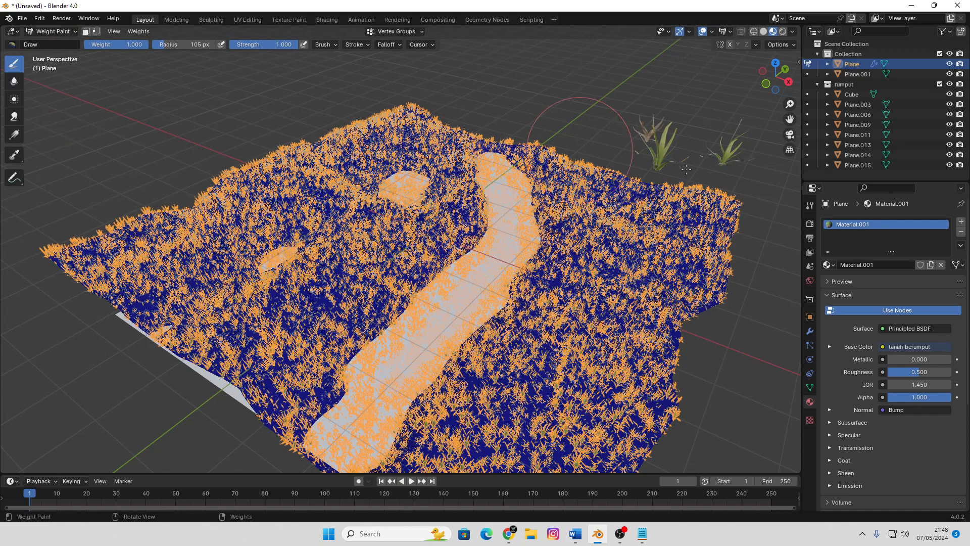
Paint weight 1.000 over the terrain on both sides of the channel, leaving the channel itself unpainted
click(810, 387)
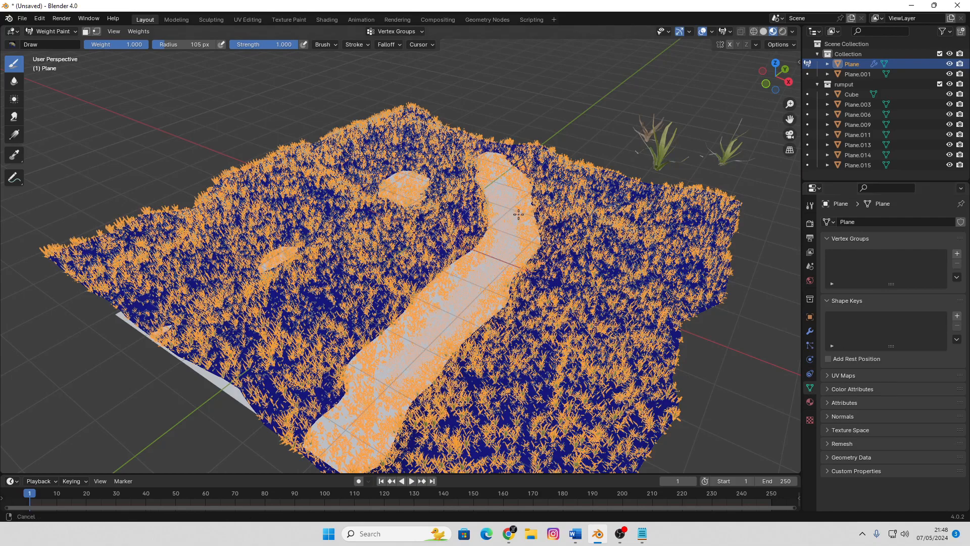
scroll(563, 229, down, 5)
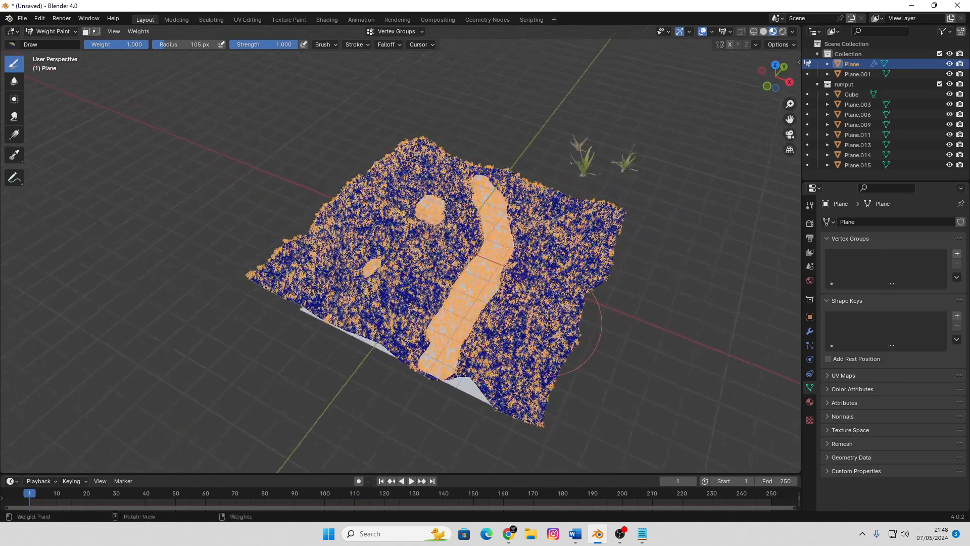
scroll(526, 388, up, 2)
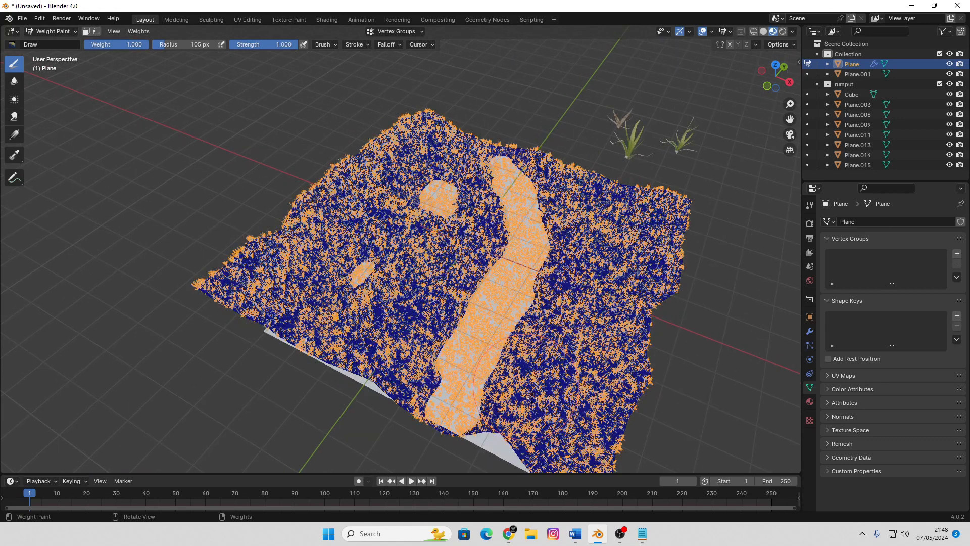
mouse_move(543, 423)
mouse_down()
mouse_move(584, 293)
mouse_move(586, 152)
mouse_move(560, 151)
mouse_up()
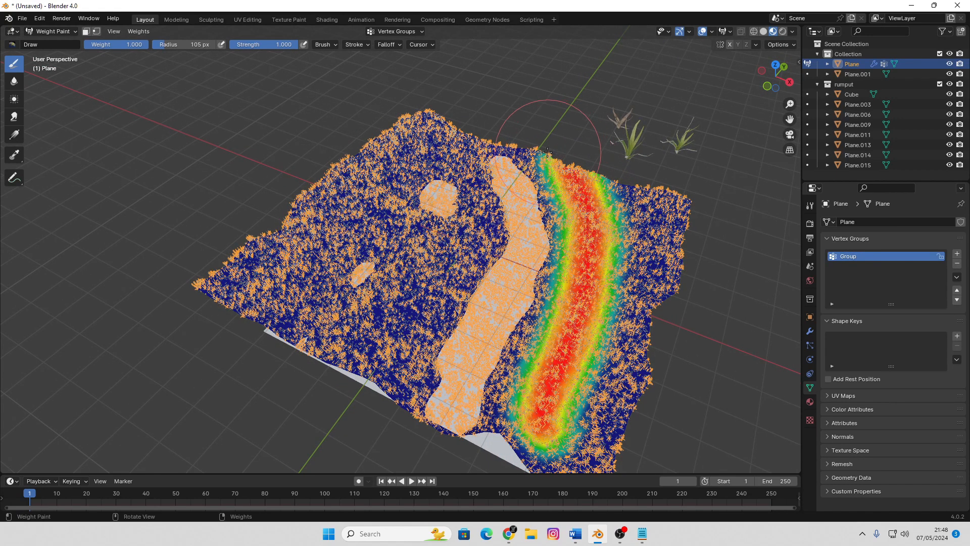
mouse_move(628, 190)
mouse_down()
mouse_move(667, 197)
mouse_move(677, 223)
mouse_move(651, 314)
mouse_move(580, 448)
mouse_move(536, 454)
mouse_move(505, 404)
mouse_move(521, 349)
mouse_move(568, 276)
mouse_move(551, 150)
mouse_up()
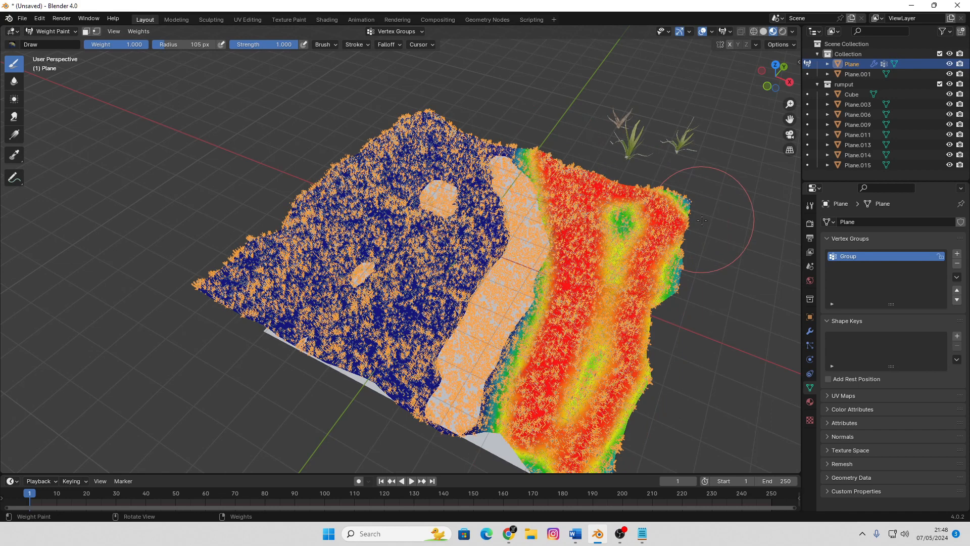
mouse_move(392, 389)
mouse_down()
mouse_move(458, 185)
mouse_move(445, 113)
mouse_move(414, 108)
mouse_move(324, 257)
mouse_move(273, 222)
mouse_move(364, 121)
mouse_move(298, 202)
mouse_move(250, 288)
mouse_move(349, 313)
mouse_move(411, 223)
mouse_move(349, 364)
mouse_move(216, 281)
mouse_move(218, 238)
mouse_up()
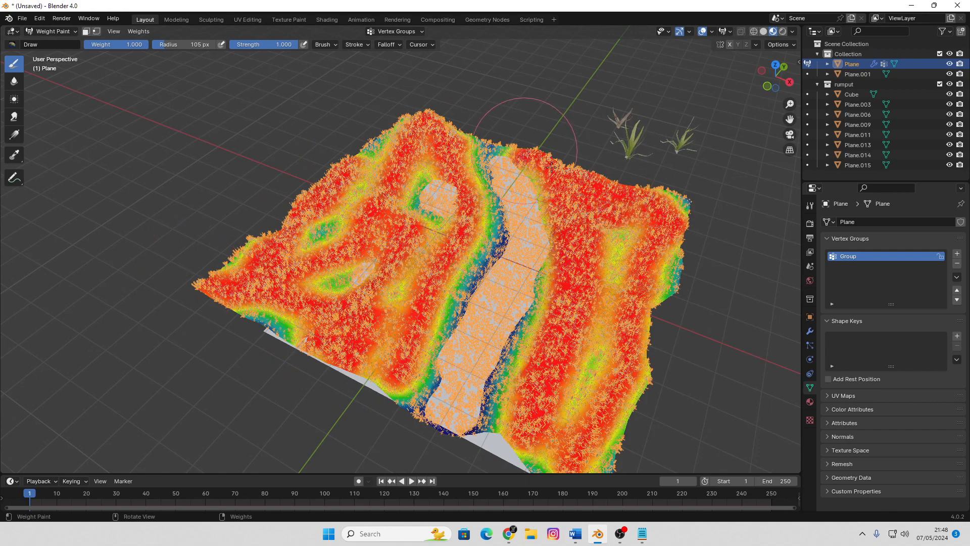
middle_drag(677, 242, 586, 396)
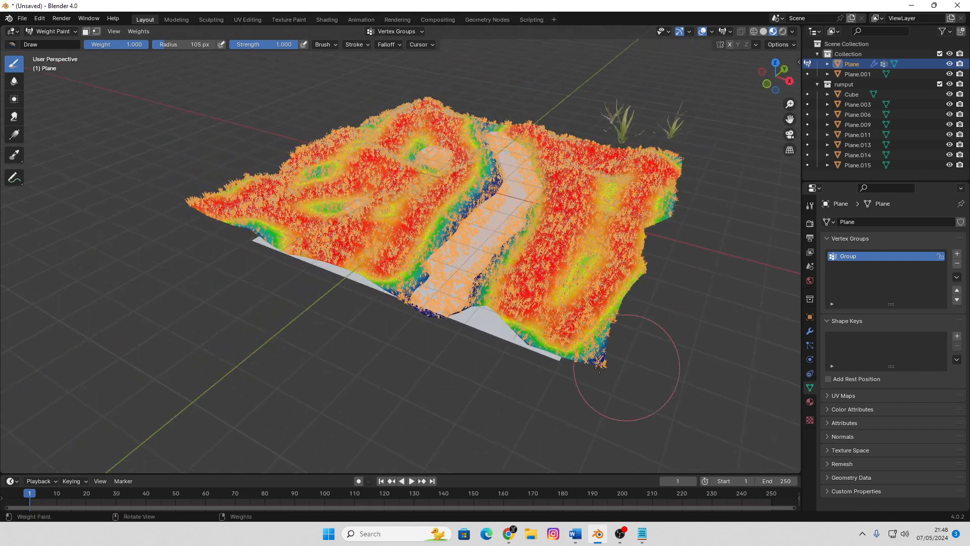
mouse_move(602, 227)
middle_down()
mouse_move(581, 239)
mouse_move(570, 230)
middle_up()
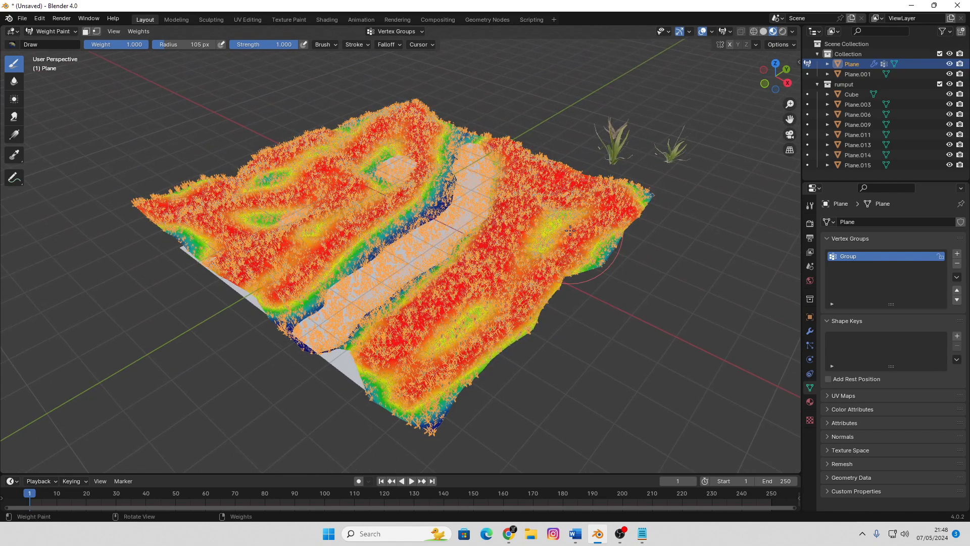
Rename the terrain's painted vertex group as area01 and return the terrain to Object Mode
click(860, 258)
key(Tab)
click(559, 256)
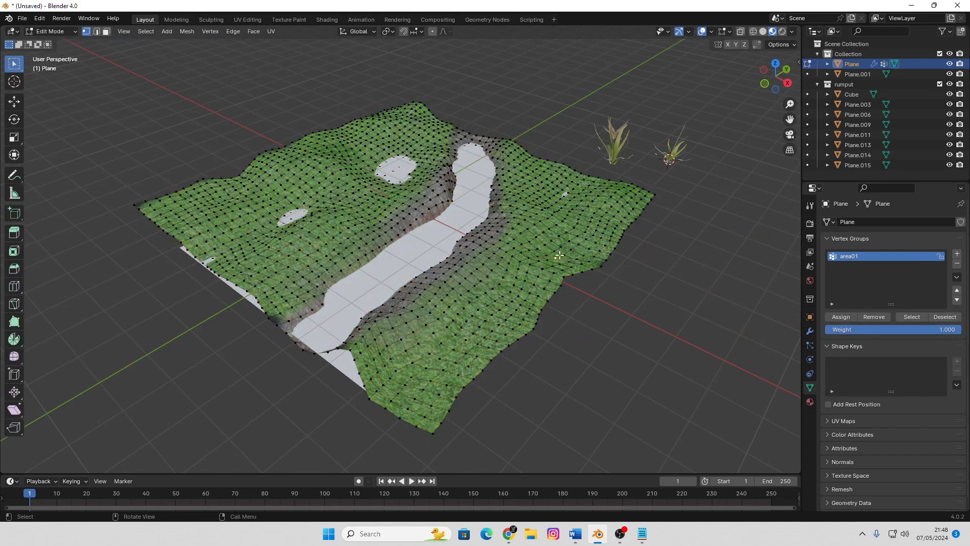
scroll(573, 256, down, 2)
key(Tab)
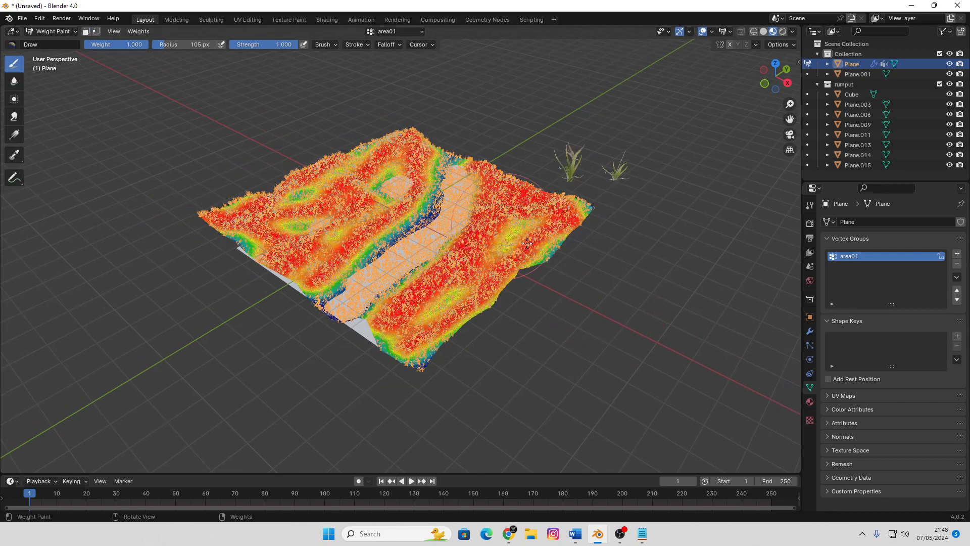
key(Tab)
click(54, 32)
click(56, 43)
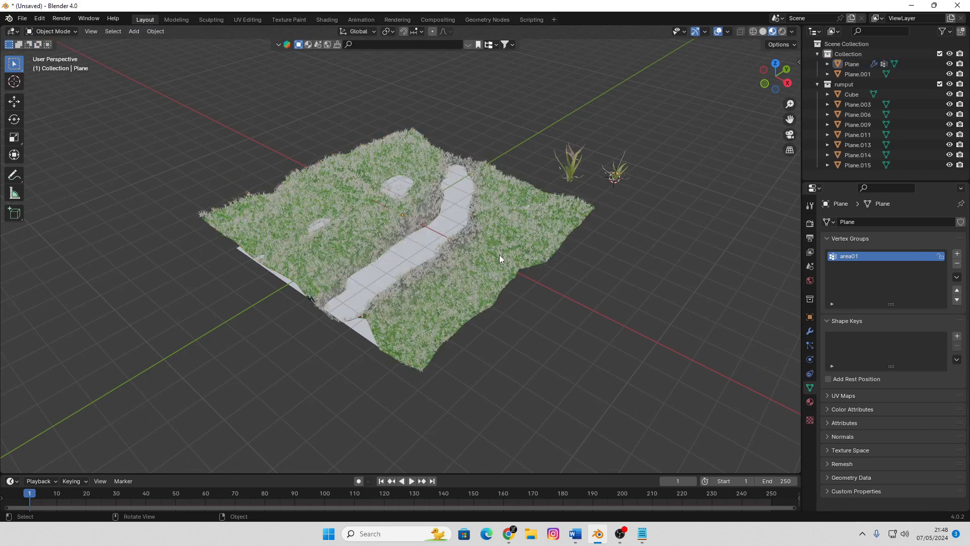
Set area01 as the Density vertex group of the terrain's grass particle system
click(533, 244)
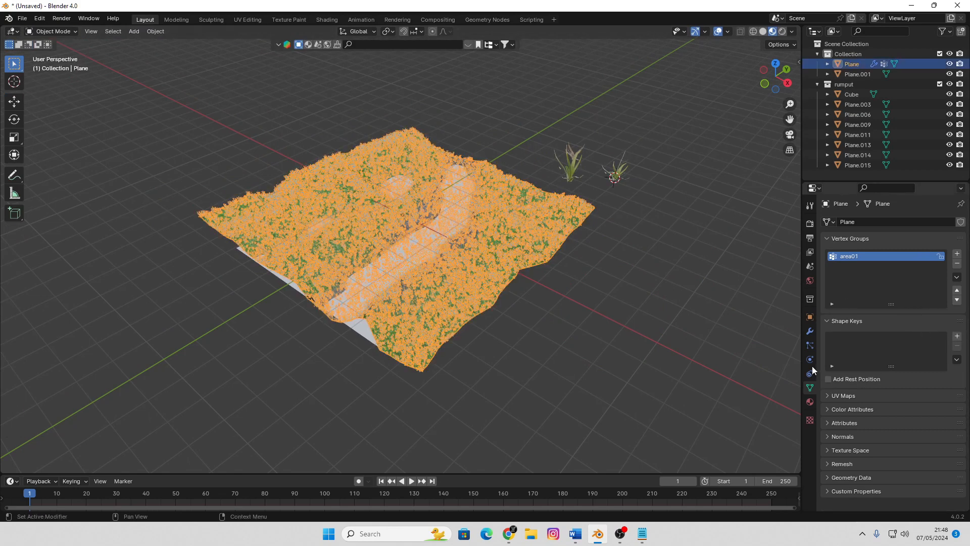
click(810, 345)
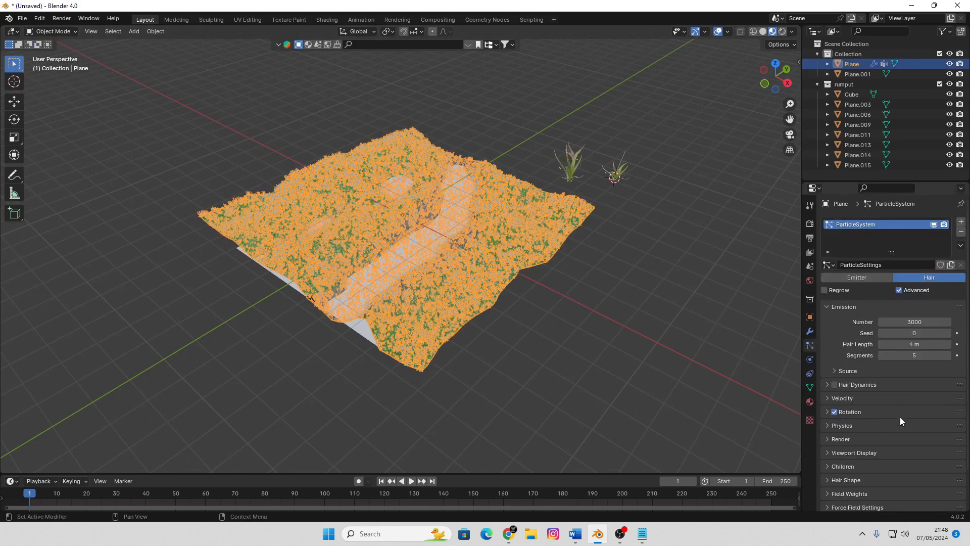
scroll(900, 417, down, 2)
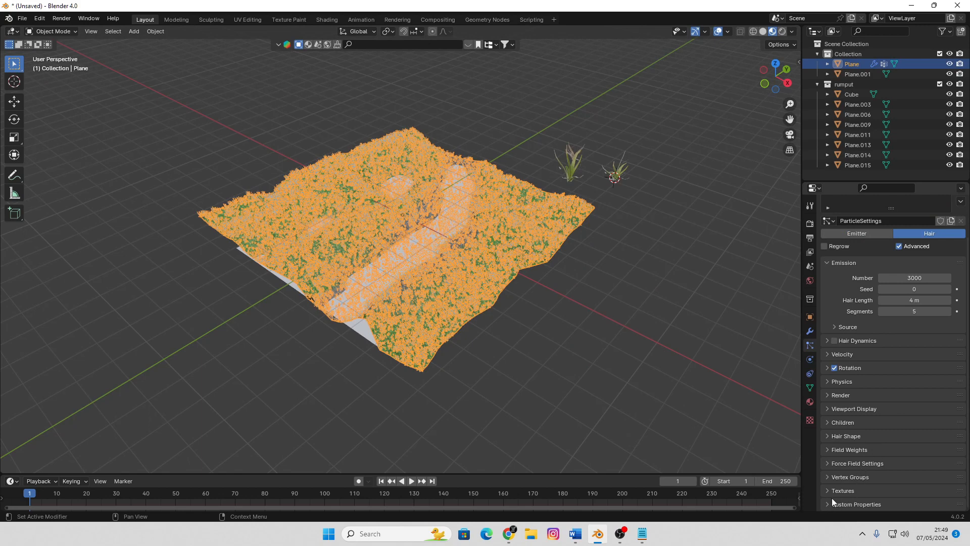
click(825, 448)
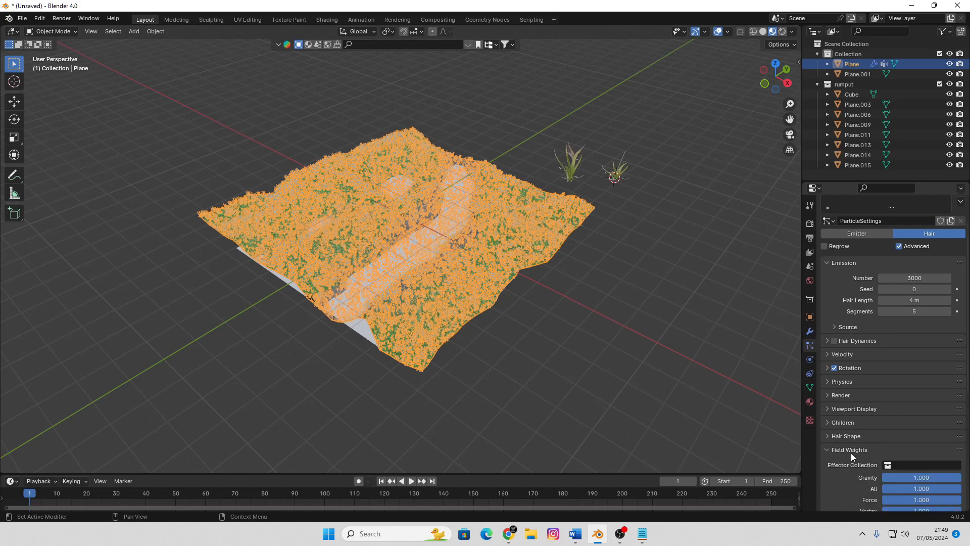
scroll(859, 453, down, 6)
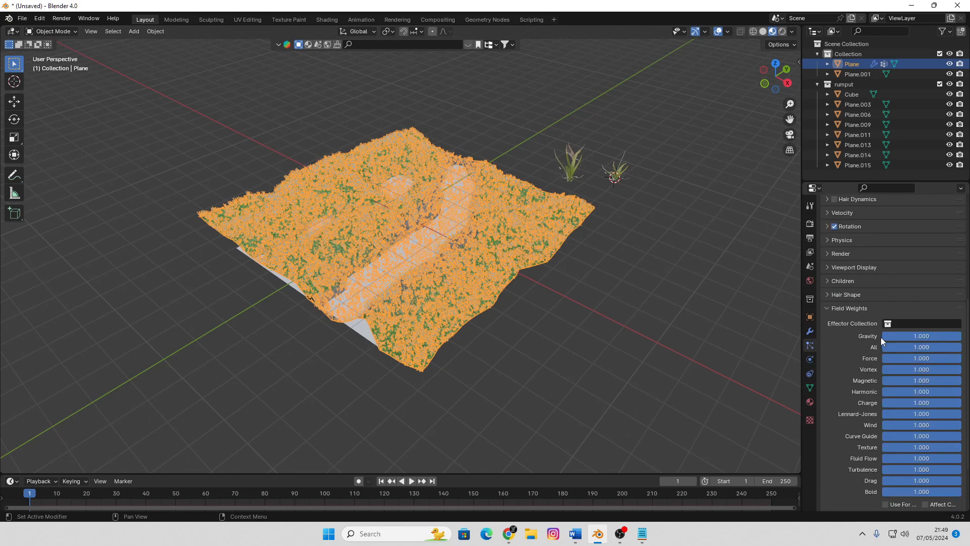
click(825, 308)
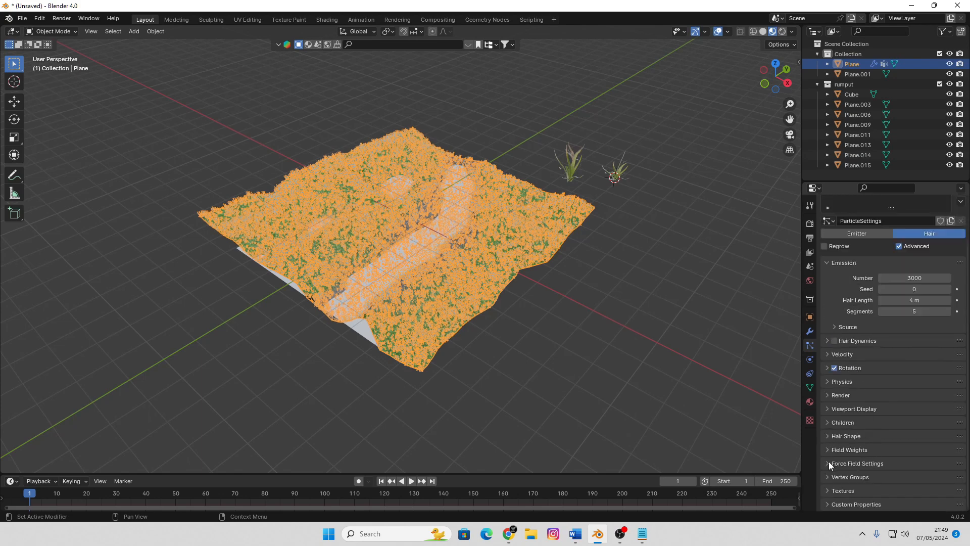
click(827, 476)
scroll(900, 443, down, 4)
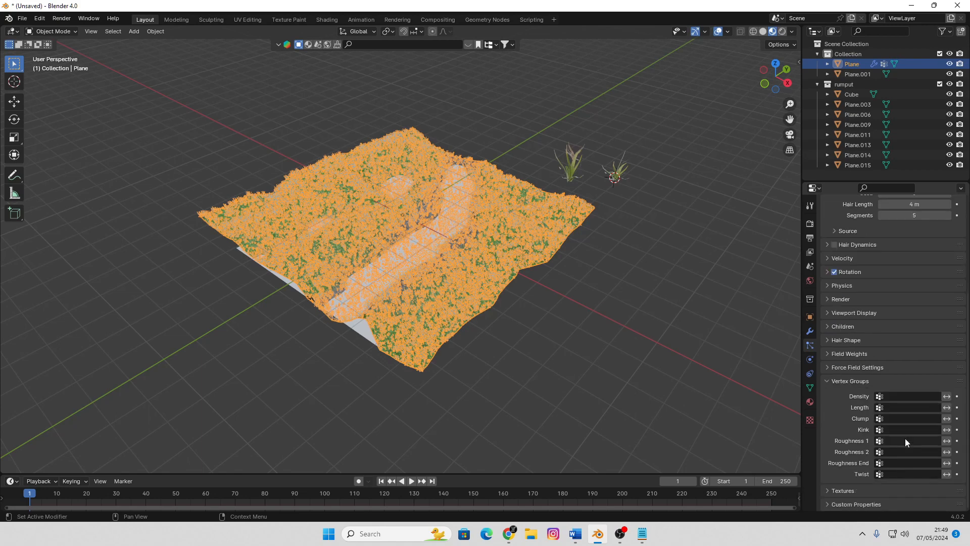
click(889, 396)
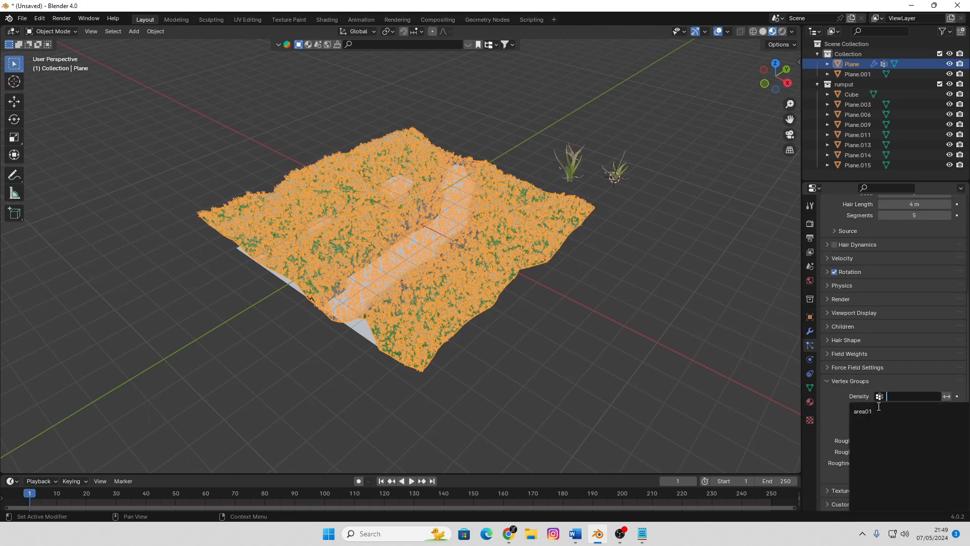
click(877, 411)
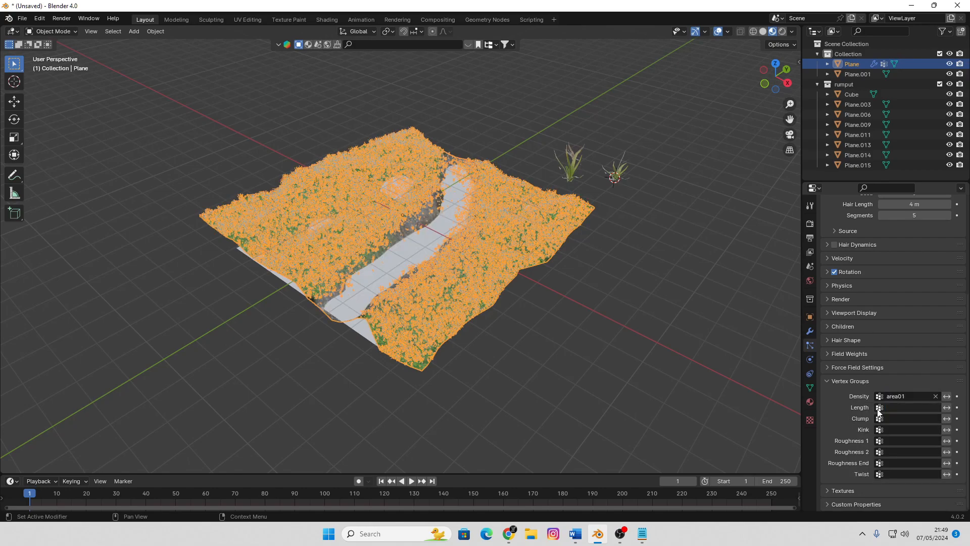
Examine the grass distribution along the channel and over the terrain in Solid display
click(648, 338)
mouse_move(649, 338)
middle_down()
mouse_move(502, 229)
mouse_move(559, 213)
middle_up()
key(z)
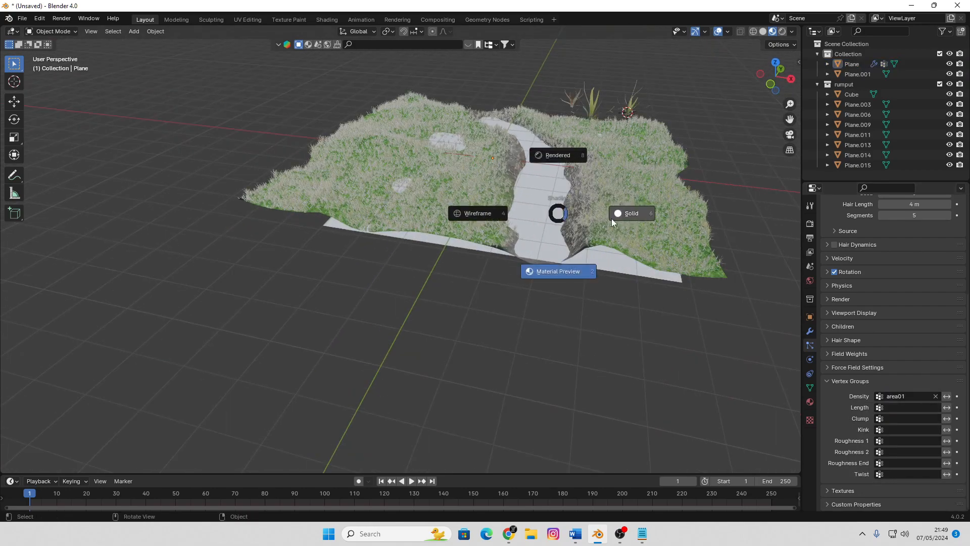
click(611, 219)
scroll(614, 220, up, 6)
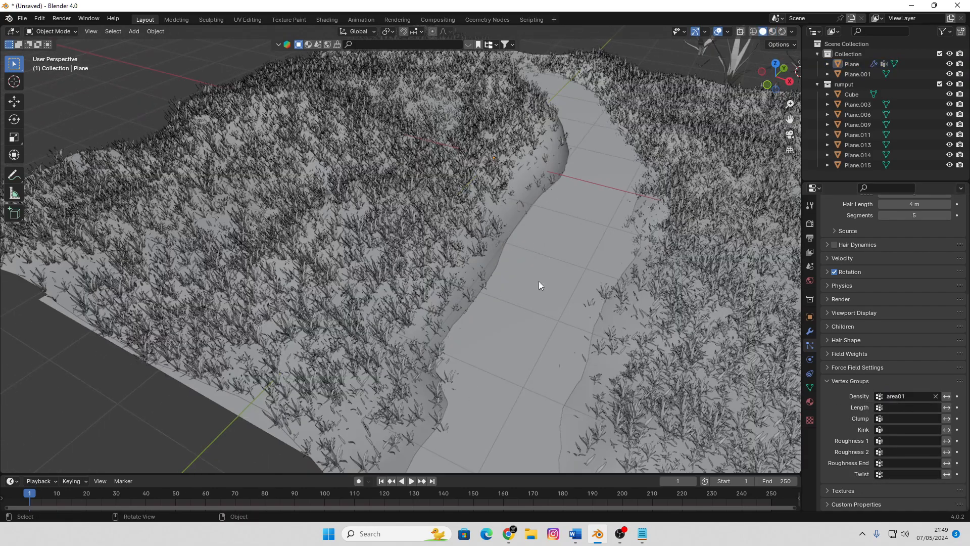
scroll(587, 196, down, 6)
middle_drag(588, 196, 466, 271)
scroll(441, 232, up, 5)
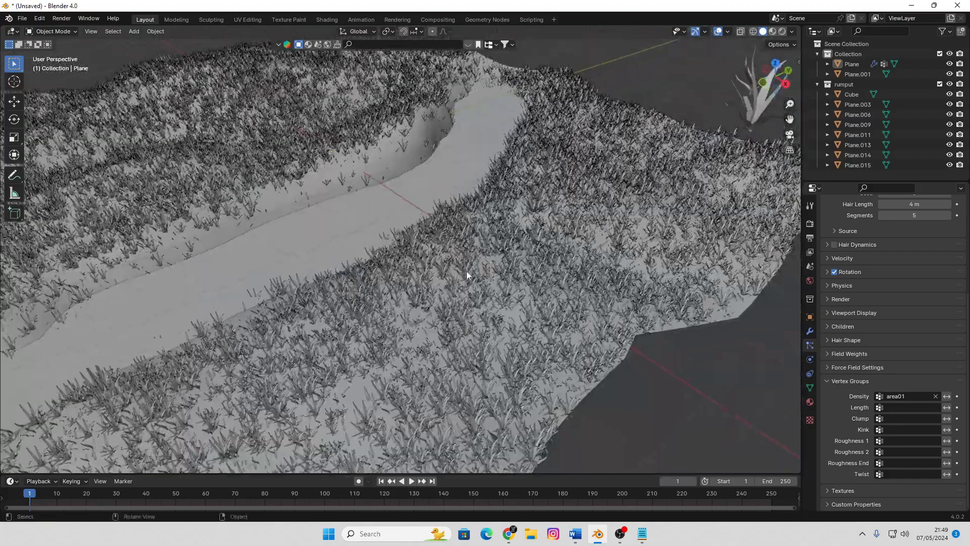
scroll(472, 269, down, 6)
scroll(470, 269, up, 4)
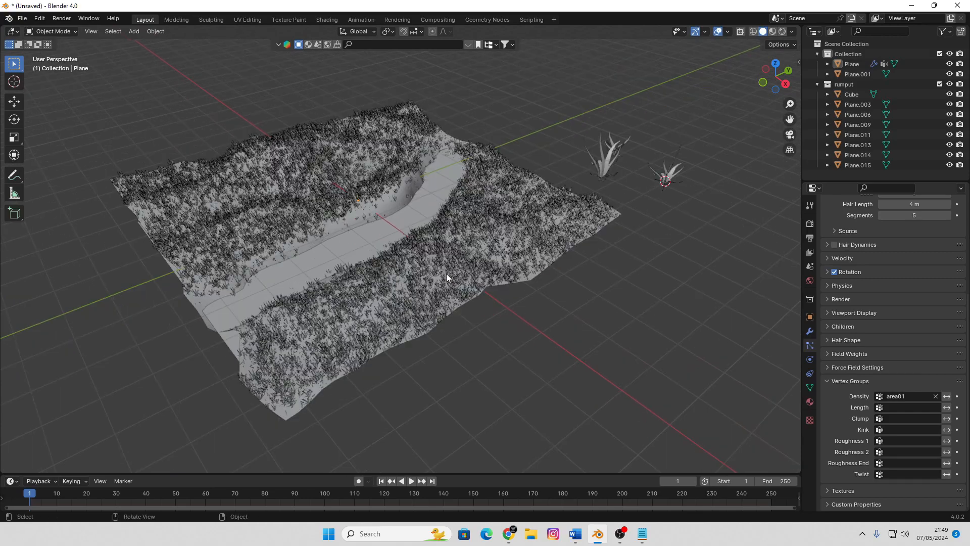
Paste the copied object into the scene and deselect it
scroll(433, 287, down, 5)
middle_drag(487, 284, 505, 305)
scroll(505, 305, up, 3)
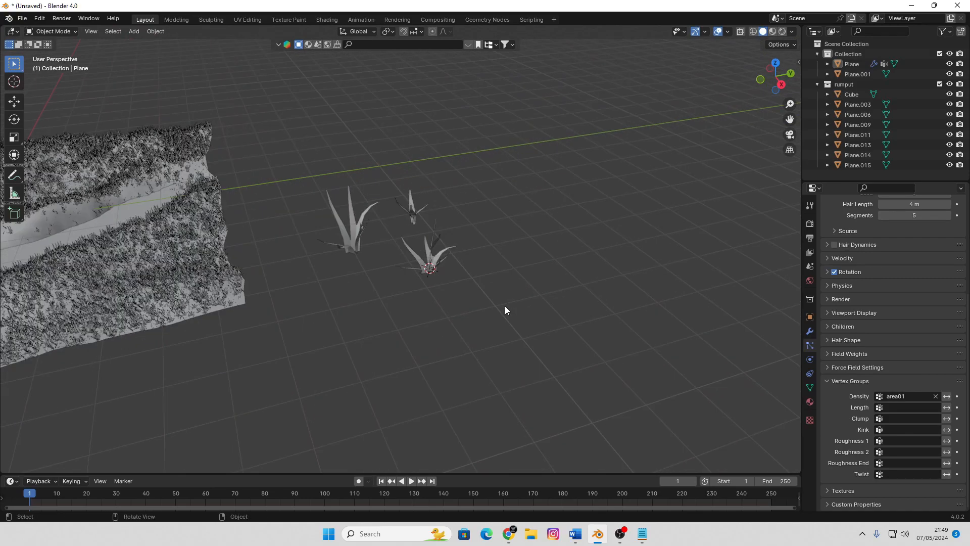
right_click(413, 359)
mouse_move(414, 359)
key(ctrl+v)
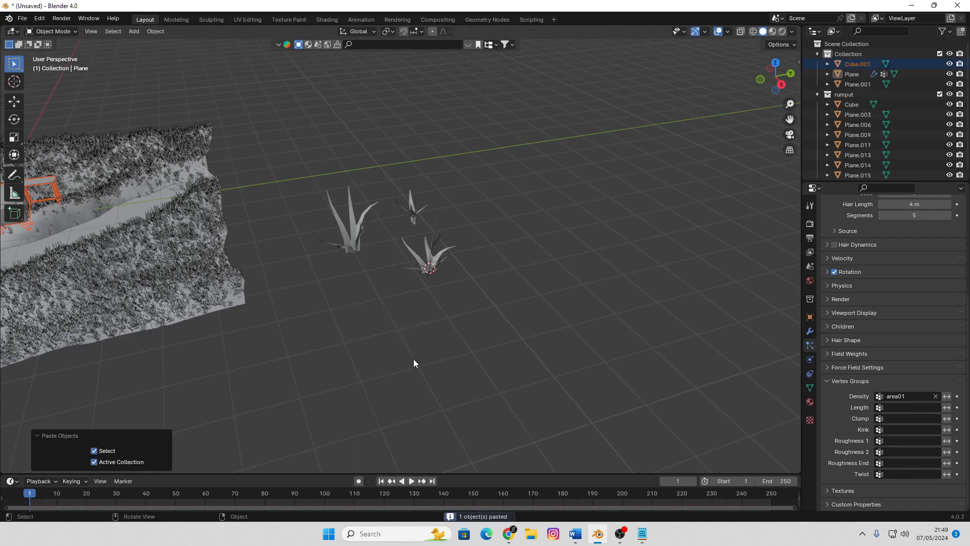
click(392, 332)
Add a plane in an empty area near the grass clumps in top view and scale it to about 0.234
key(KP_7)
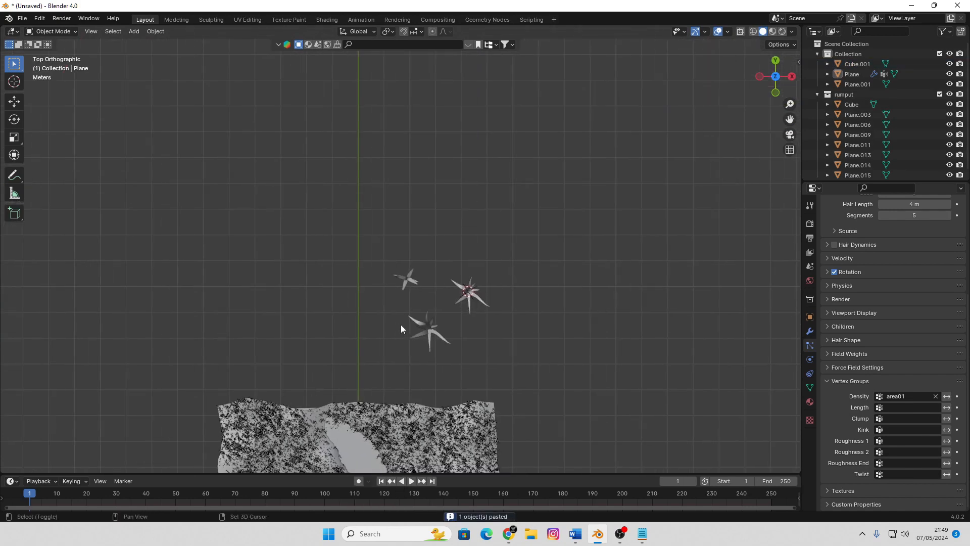
scroll(402, 329, up, 3)
key(shift+a)
mouse_move(463, 212)
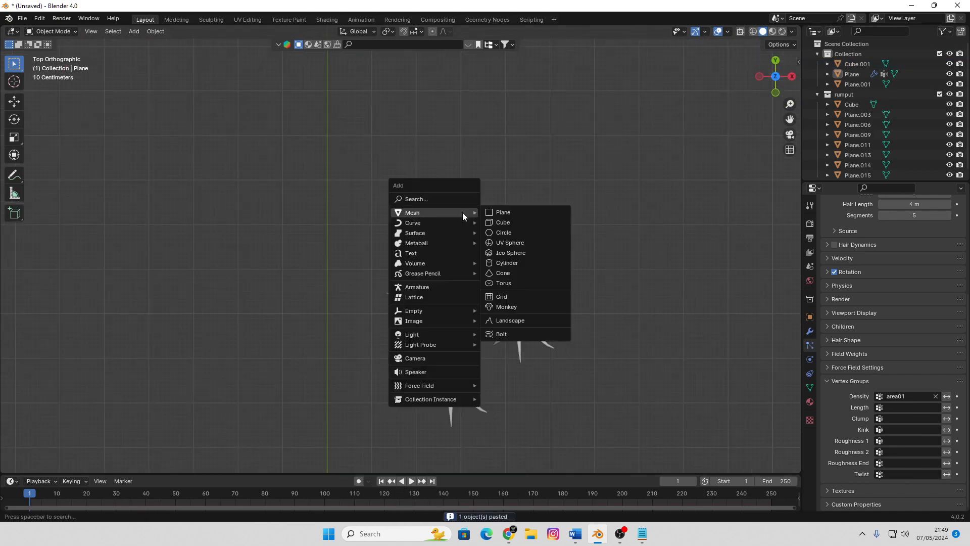
click(502, 214)
key(s)
click(507, 225)
scroll(537, 220, up, 3)
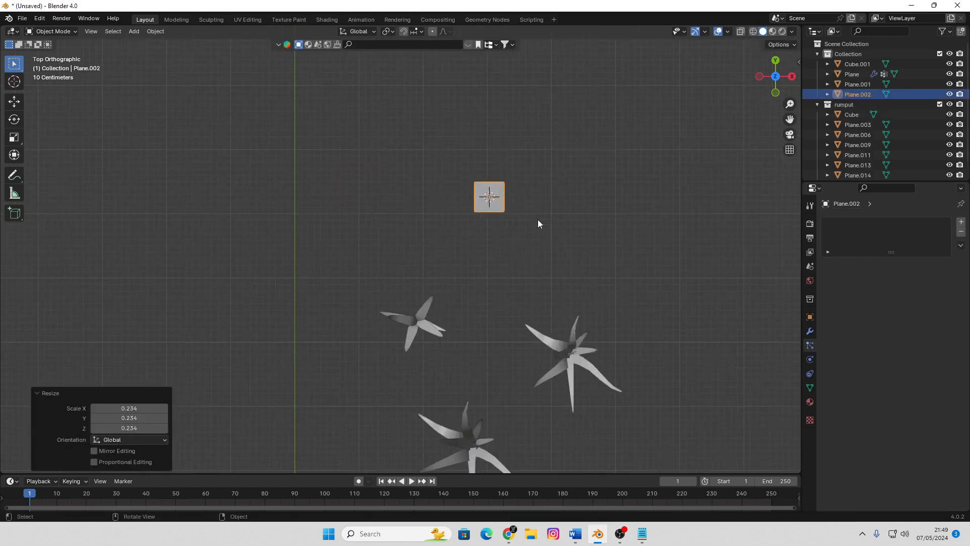
Scale the new plane down further by a factor of about 0.489
shift+middle_drag(564, 211, 460, 266)
scroll(460, 267, up, 4)
key(s)
click(504, 254)
scroll(481, 248, up, 4)
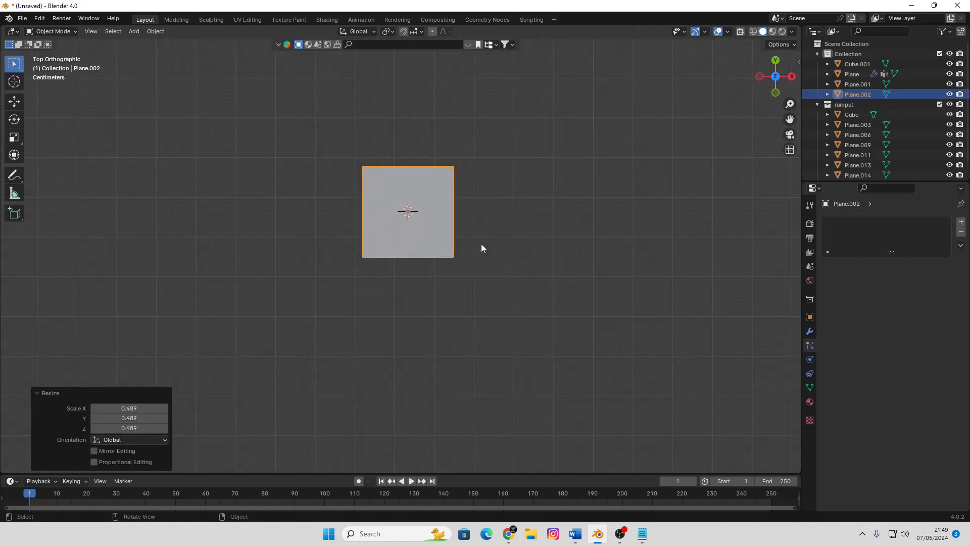
Give the small plane a level 1 Subdivision modifier and apply it to get an octagonal mesh
key(Tab)
key(Tab)
key(ctrl+1)
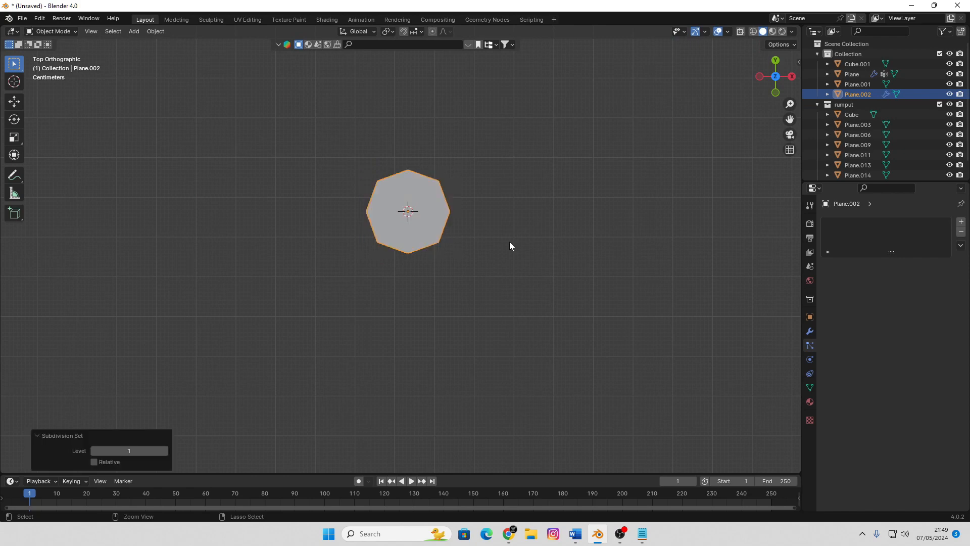
scroll(509, 247, up, 1)
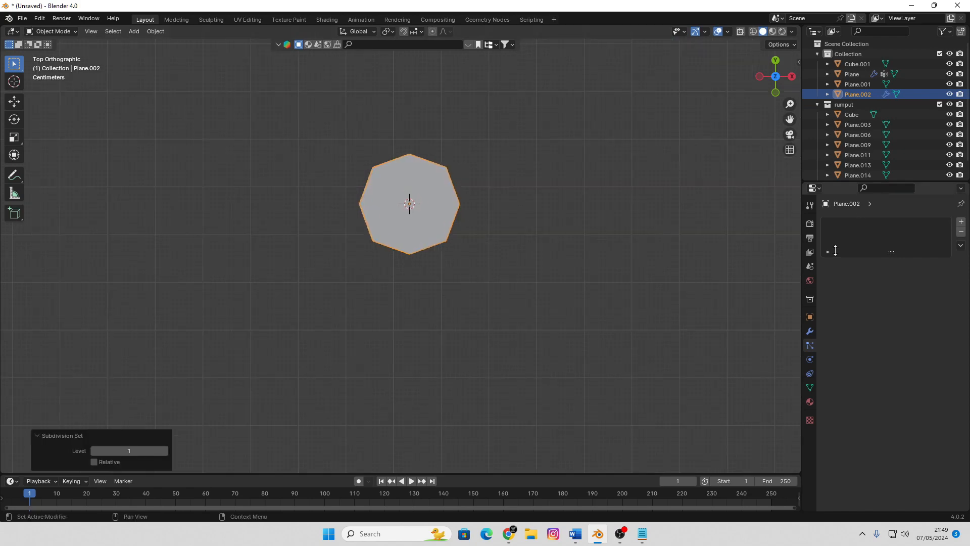
click(810, 333)
click(938, 240)
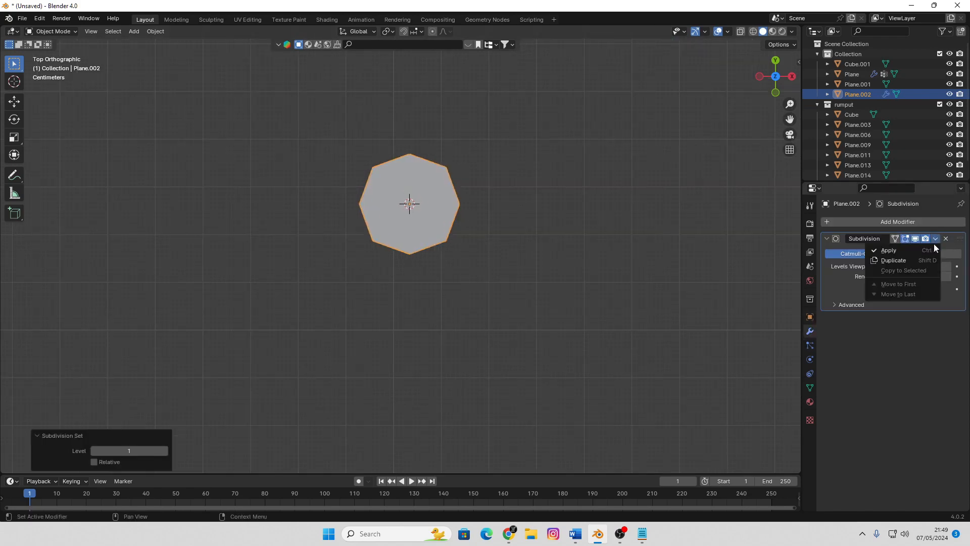
click(900, 253)
In the octagonal mesh, pull the vertex on the positive X side outward about 0.05 m along X to form a pointed petal
scroll(519, 235, up, 1)
key(Tab)
click(472, 196)
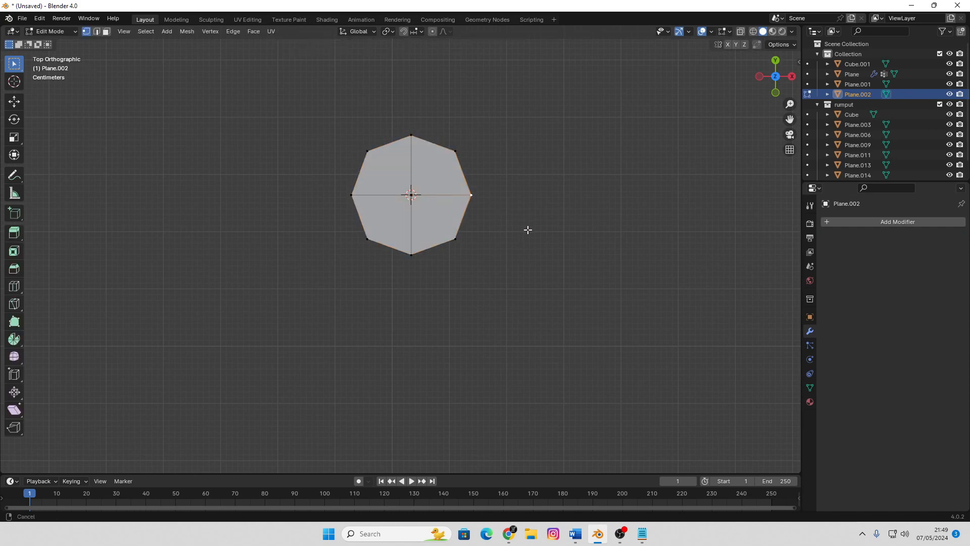
shift+middle_drag(527, 230, 479, 249)
key(g)
key(y)
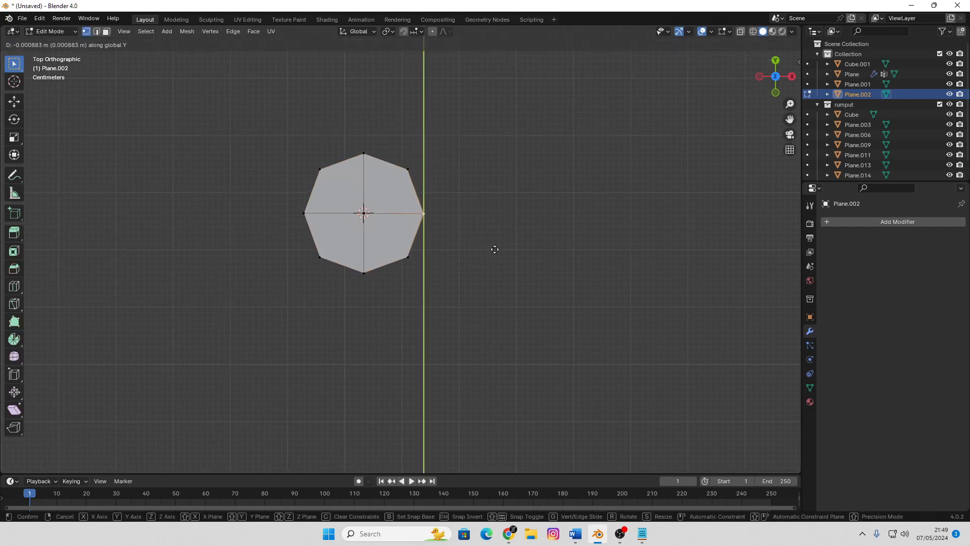
key(x)
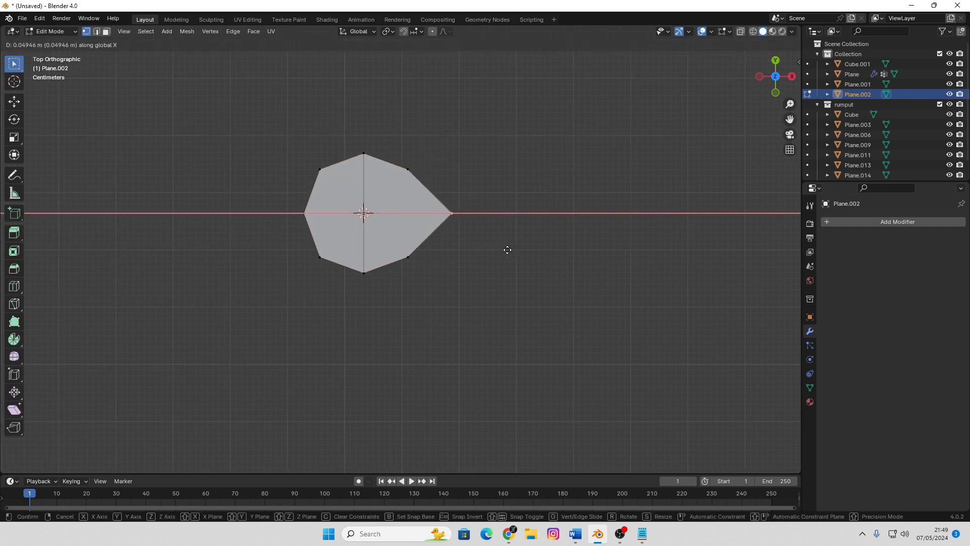
click(506, 246)
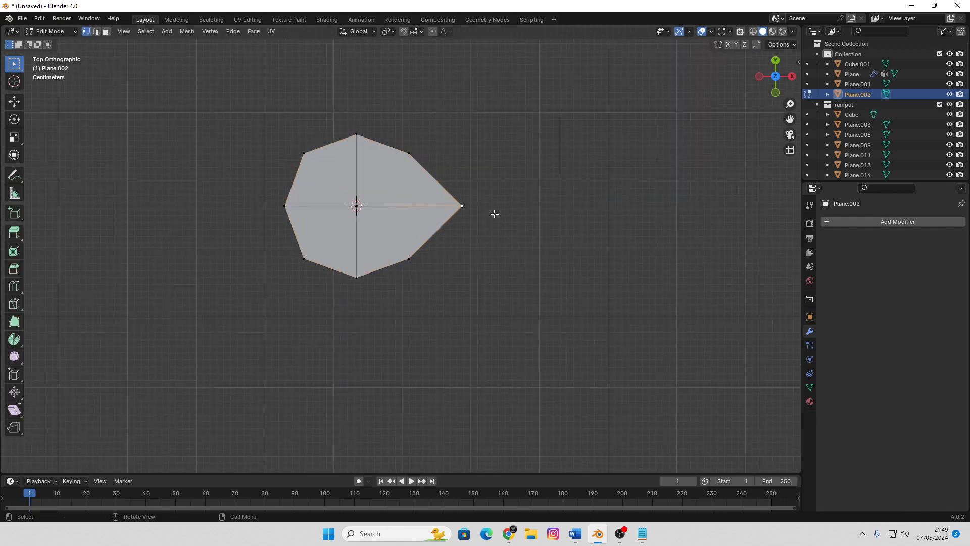
Show the mesh in wireframe and snap the 3D cursor to the petal's pointed tip vertex
mouse_move(494, 212)
middle_down()
mouse_move(470, 191)
mouse_move(487, 204)
middle_up()
key(KP_Decimal)
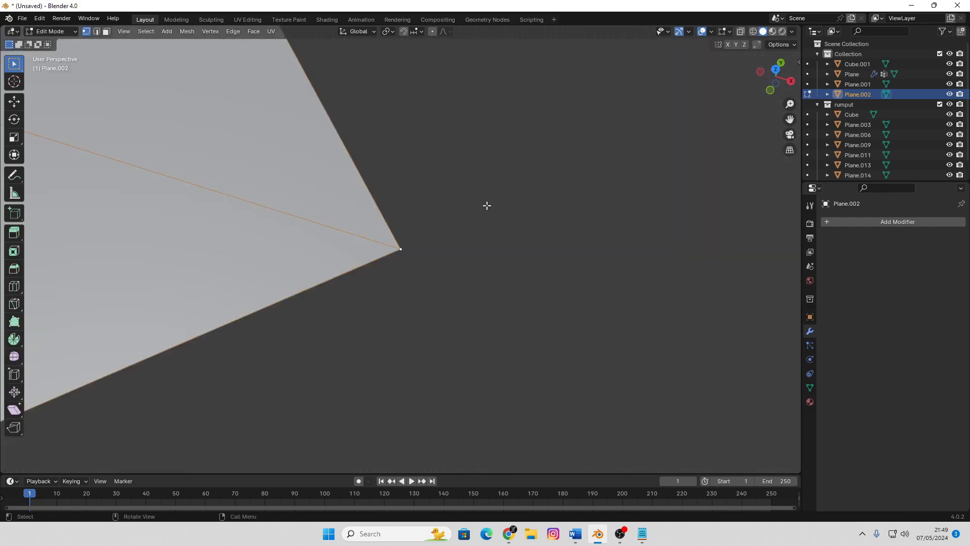
scroll(379, 290, down, 14)
scroll(371, 296, up, 5)
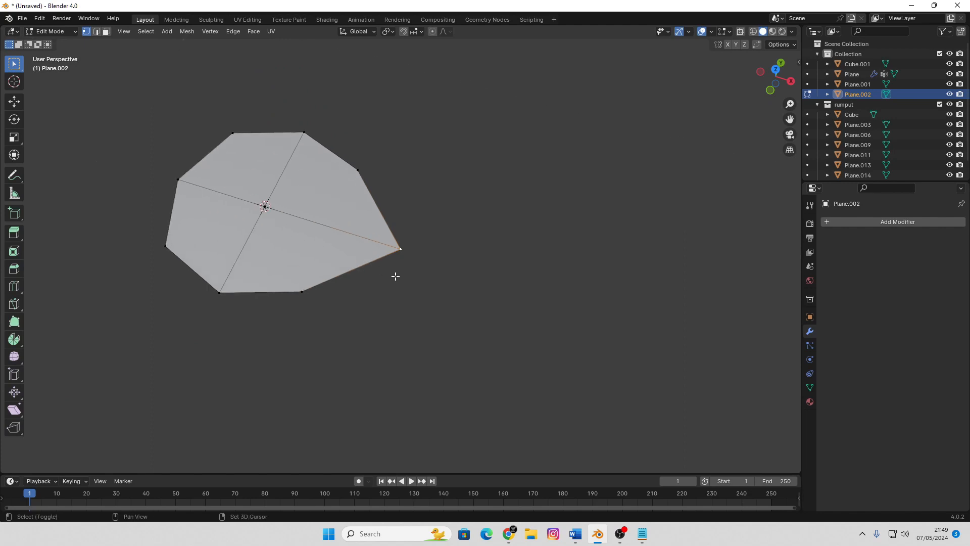
shift+middle_drag(394, 275, 476, 311)
middle_drag(476, 312, 371, 237)
scroll(369, 235, up, 1)
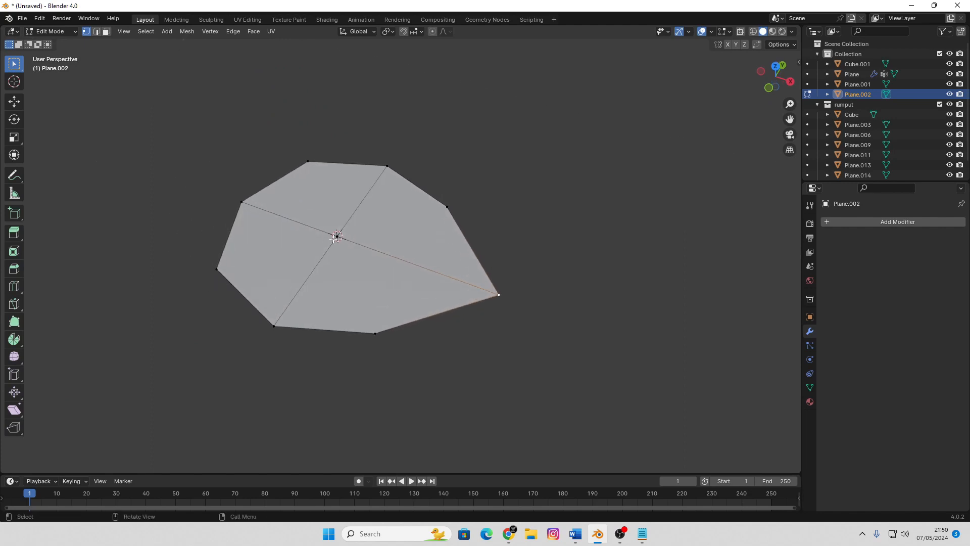
scroll(335, 237, up, 1)
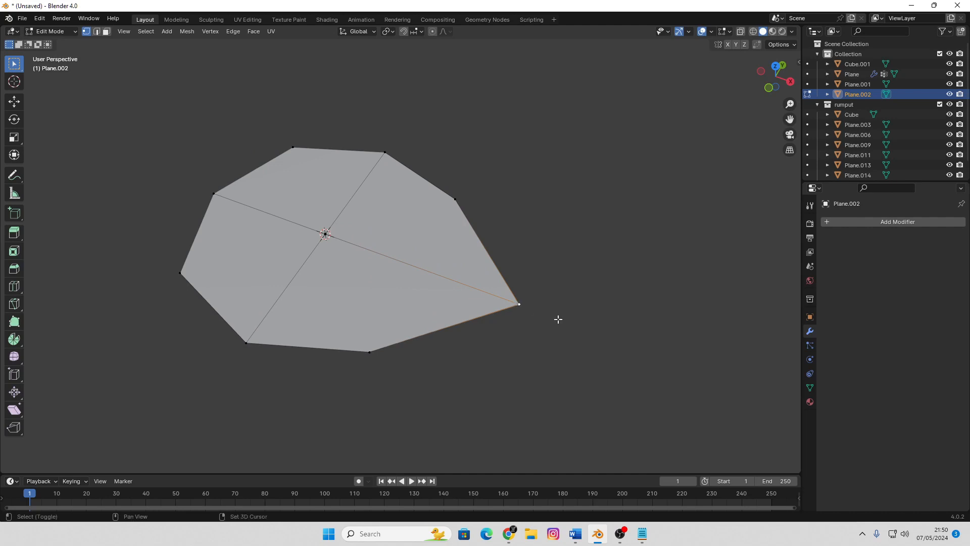
key(shift+z)
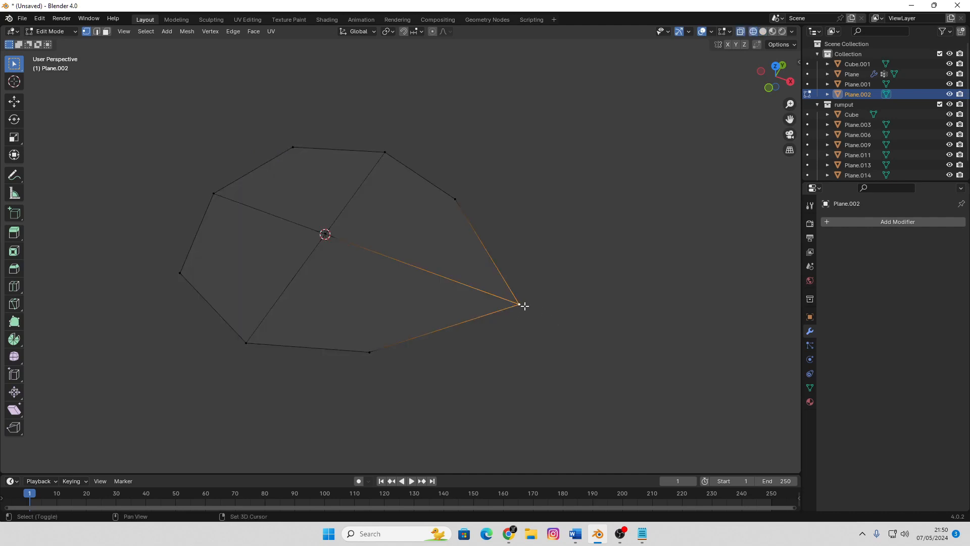
key(shift+s)
click(528, 366)
key(Tab)
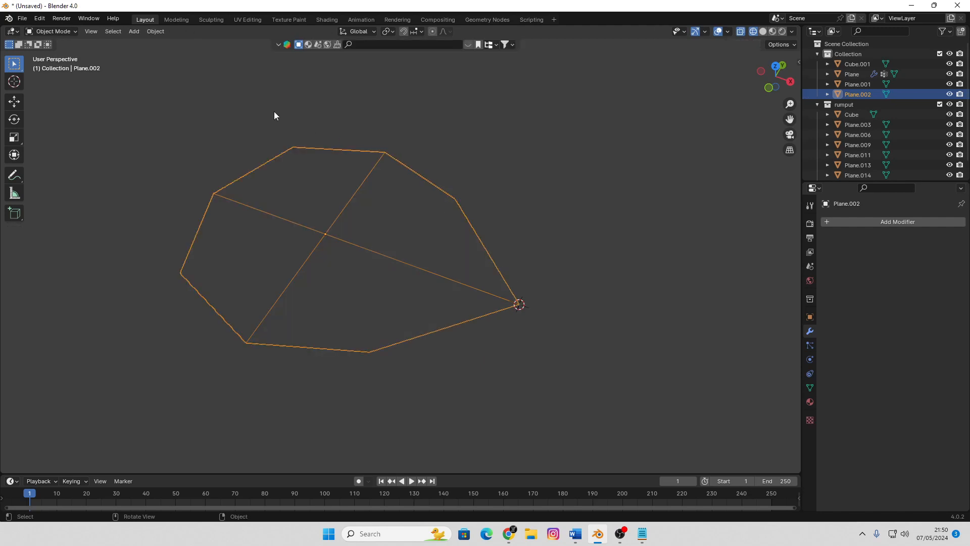
Set the petal's origin to the 3D cursor at its pointed tip
click(156, 31)
mouse_move(170, 53)
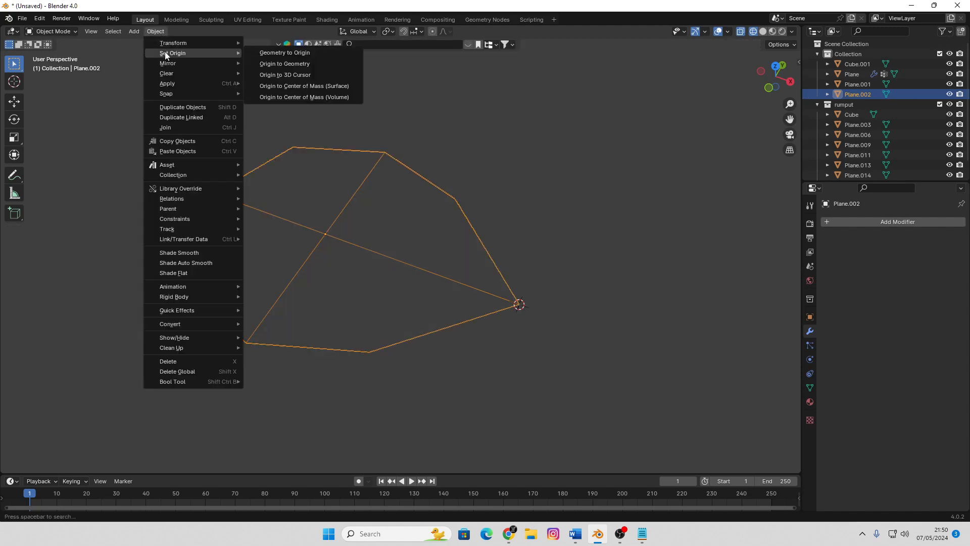
click(302, 76)
key(r)
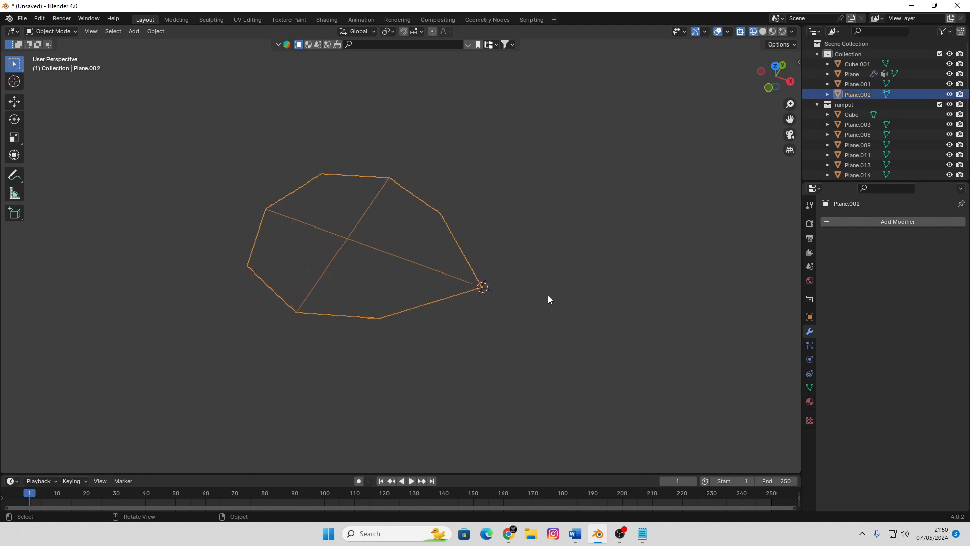
click(493, 323)
In top view, duplicate the petal in place and rotate one of the two copies 90° about the shared tip
key(KP_7)
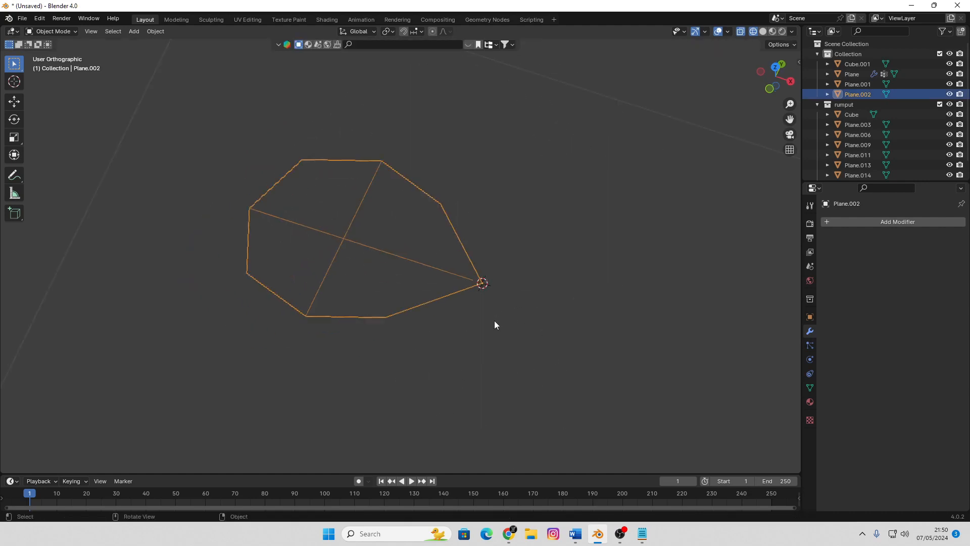
scroll(484, 333, down, 5)
shift+middle_drag(449, 299, 406, 316)
scroll(423, 281, up, 2)
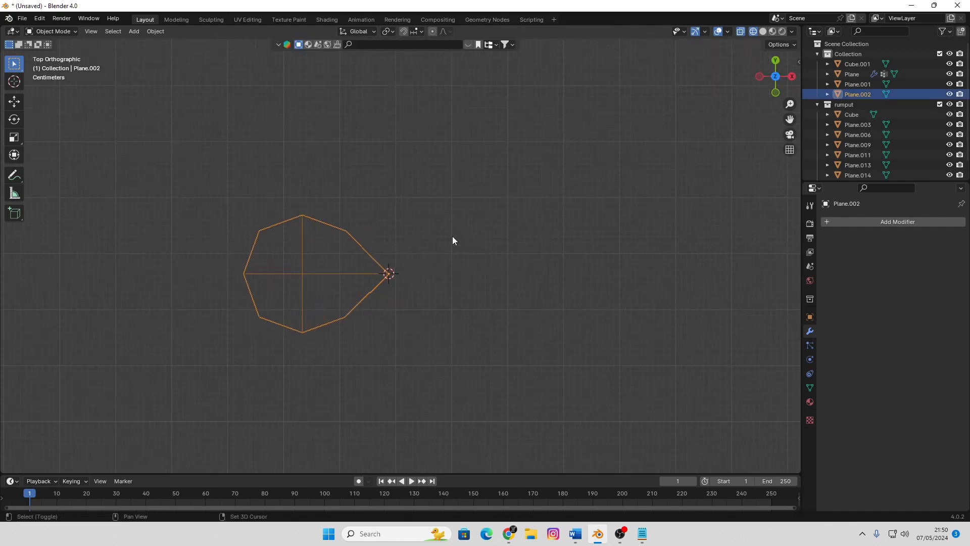
shift+middle_drag(453, 237, 468, 284)
key(shift+d)
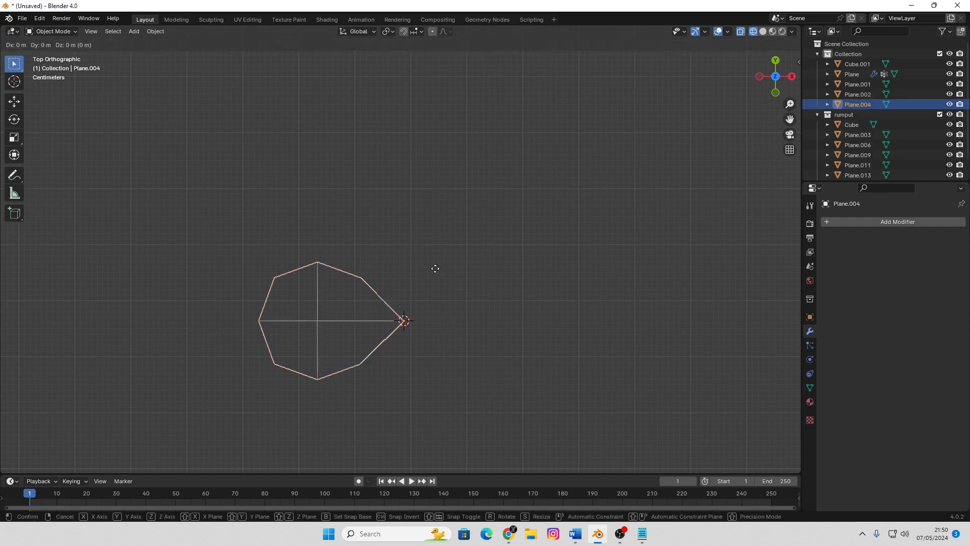
right_click(436, 269)
click(363, 285)
key(r)
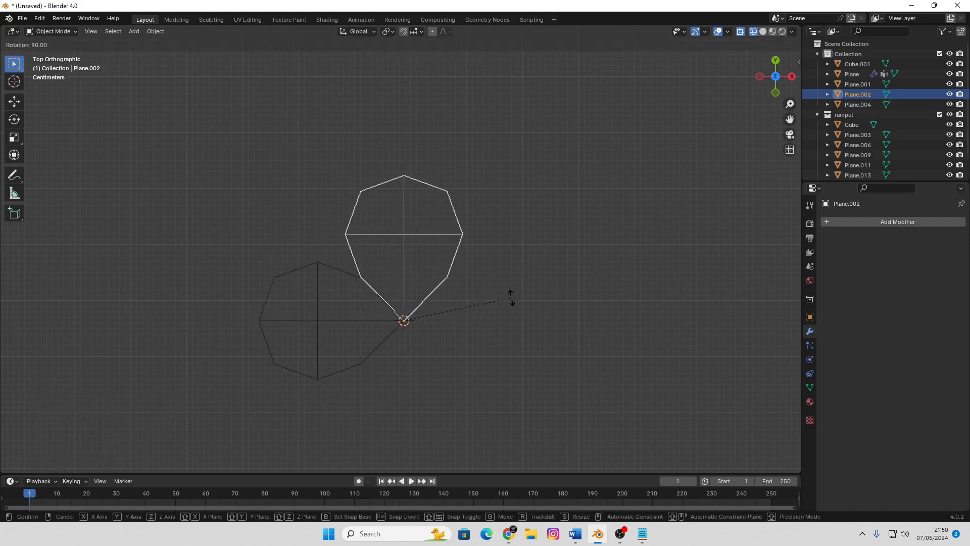
click(507, 299)
Duplicate the upright petal in place and rotate the copy 90° so it lies opposite the first petal
key(shift+d)
right_click(523, 259)
key(r)
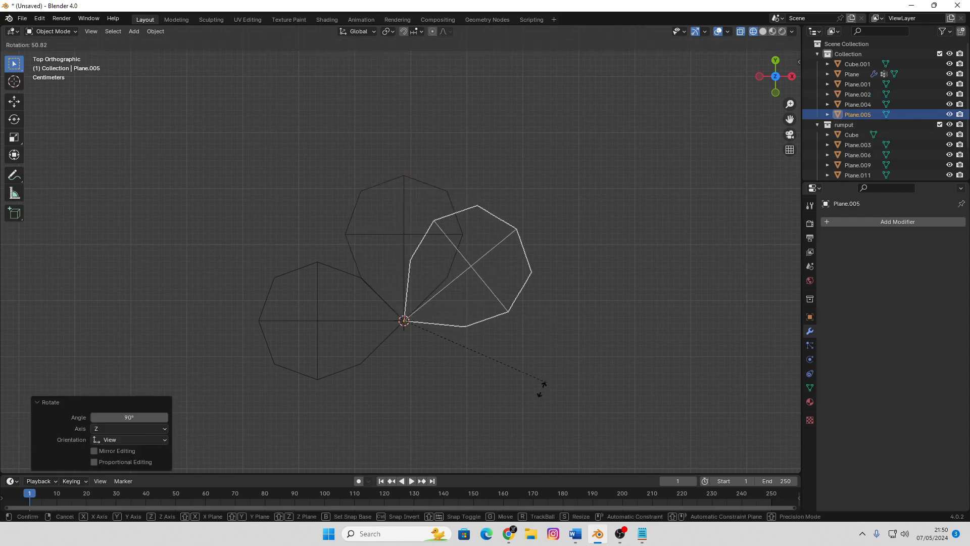
click(479, 455)
Duplicate the newest petal in place and rotate the copy about 90° to fill the remaining gap with a fourth petal
shift+middle_drag(537, 305, 532, 244)
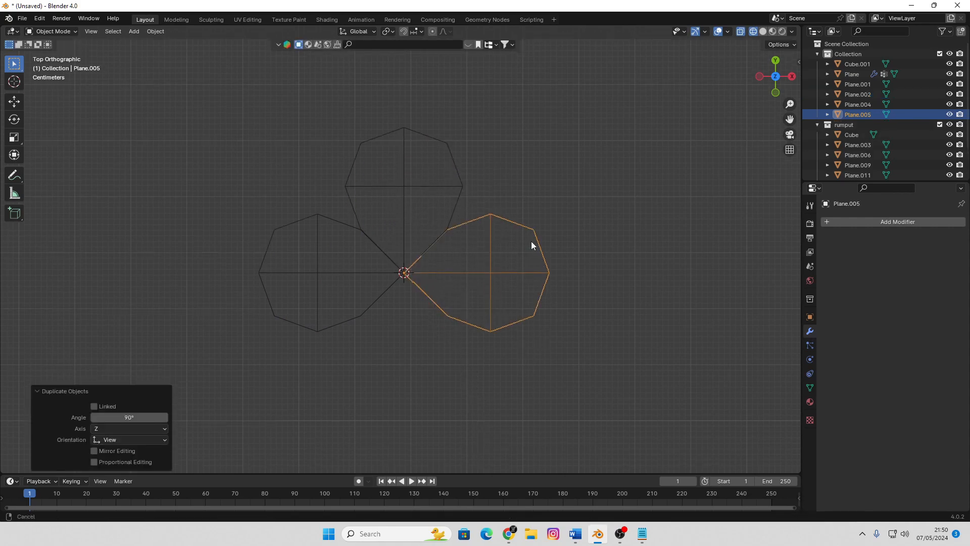
key(shift+d)
right_click(532, 245)
key(r)
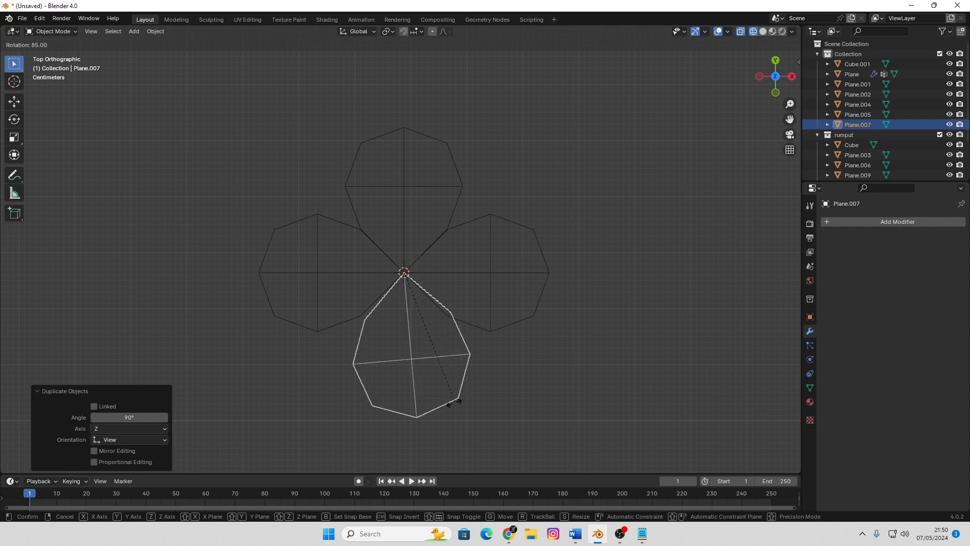
click(452, 405)
Edit all four petals together and raise their centre vertices slightly along Z
middle_drag(494, 387, 478, 280)
key(Tab)
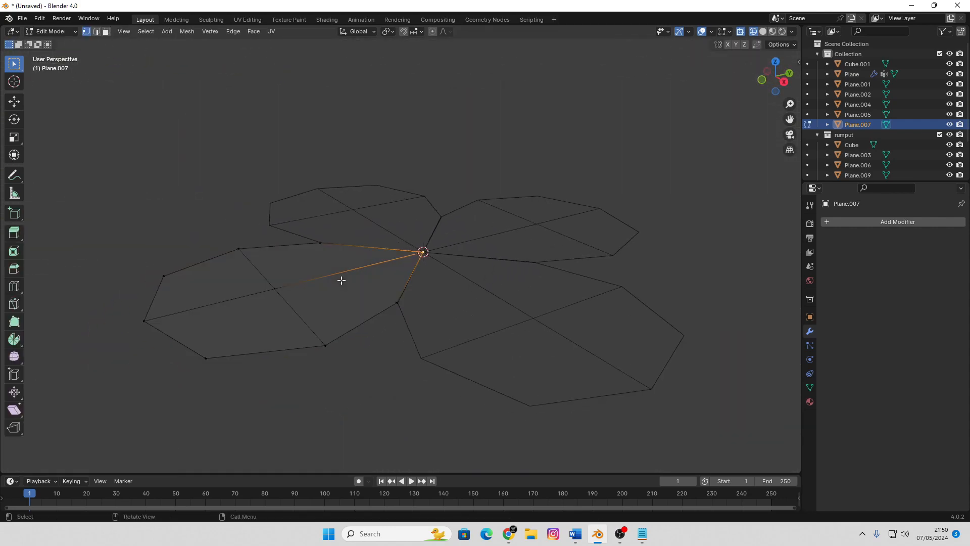
key(Tab)
key(Tab)
key(Tab)
drag(621, 118, 250, 410)
key(Tab)
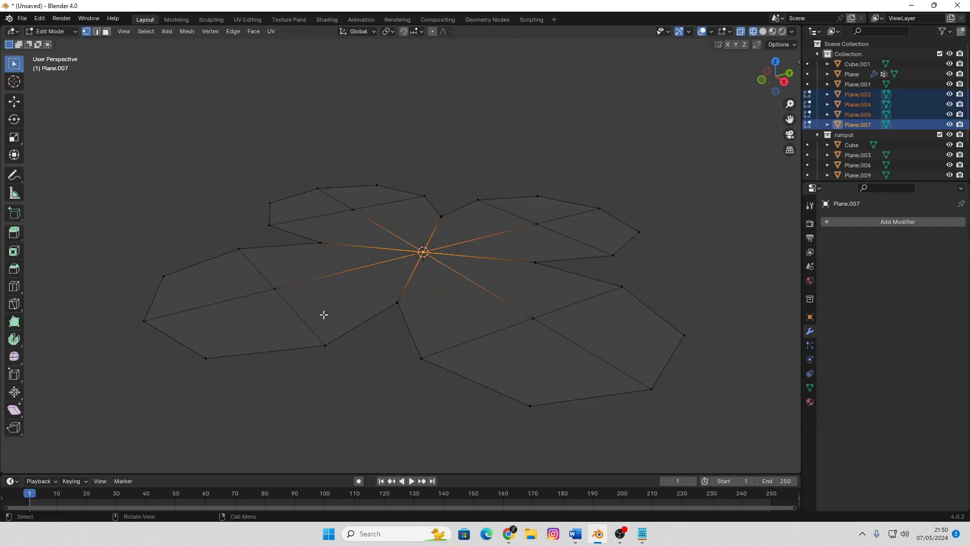
click(275, 289)
shift+click(352, 210)
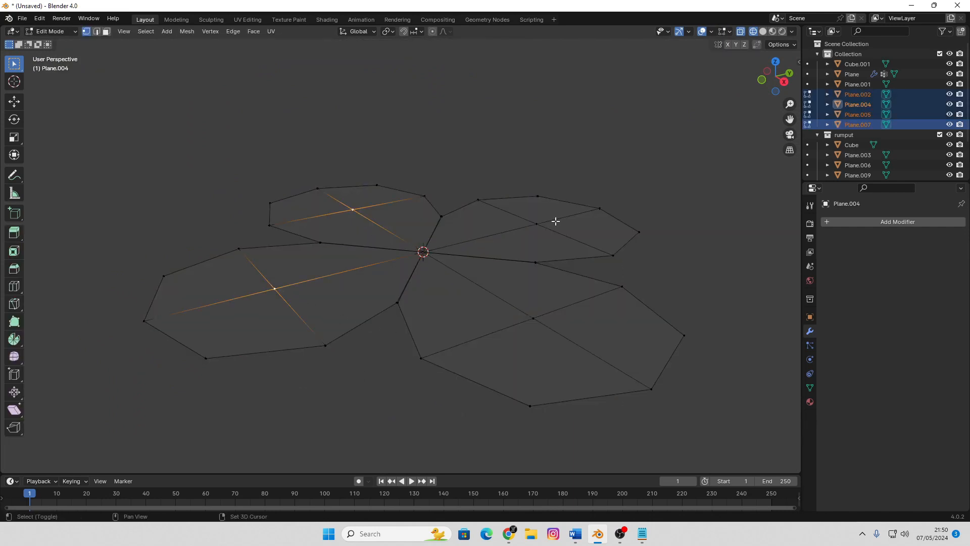
shift+click(537, 224)
shift+click(533, 319)
key(g)
key(z)
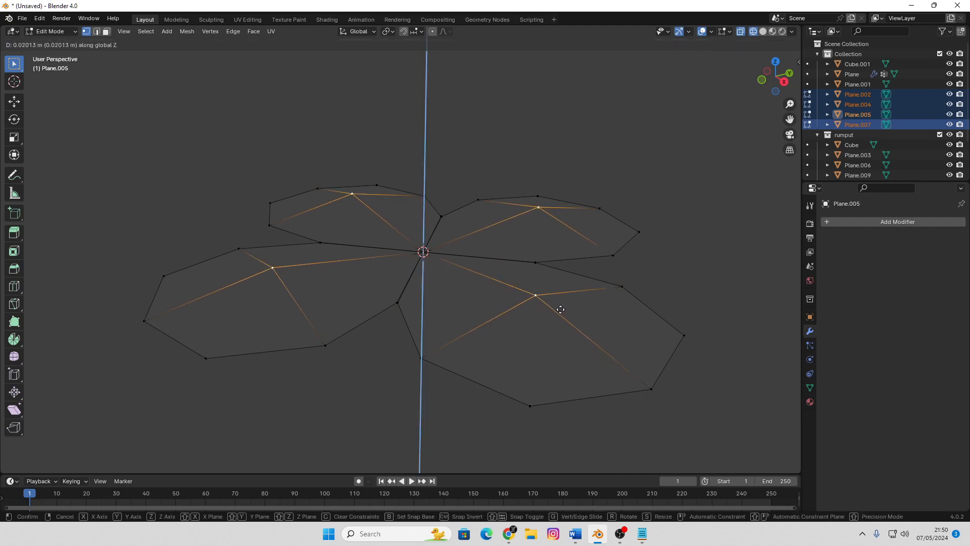
click(560, 305)
Raise the two side vertices of each of the four petals along Z so their edges curl upward
click(326, 346)
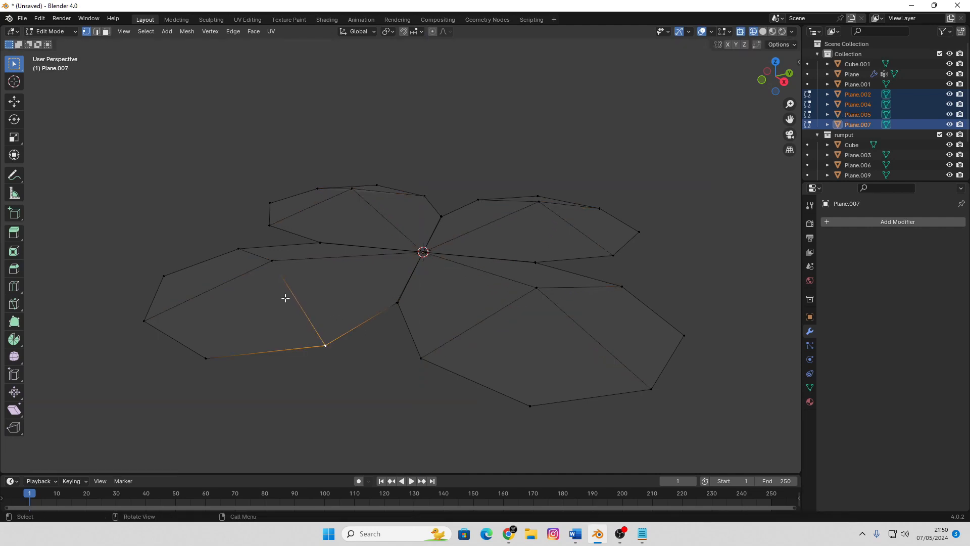
shift+click(237, 248)
shift+click(269, 225)
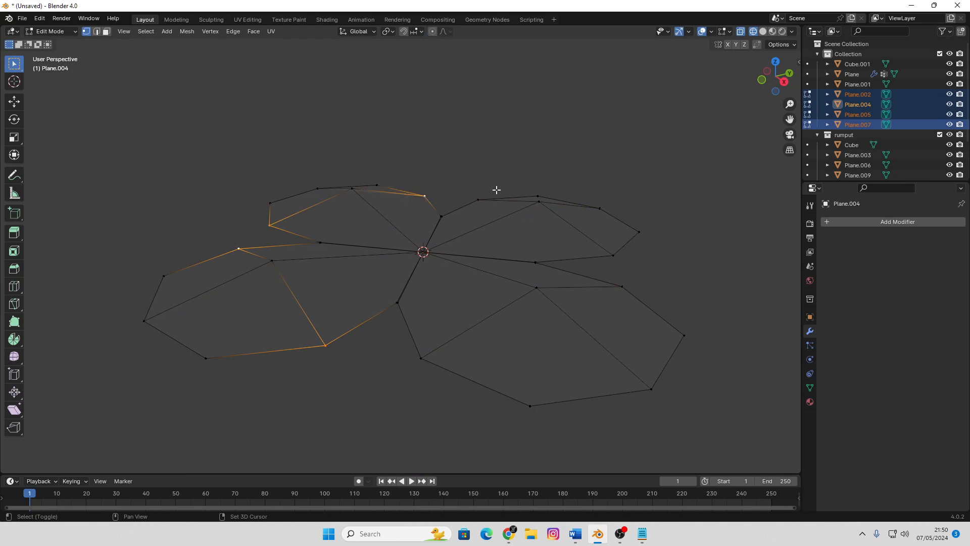
shift+click(478, 200)
shift+click(613, 255)
shift+click(622, 287)
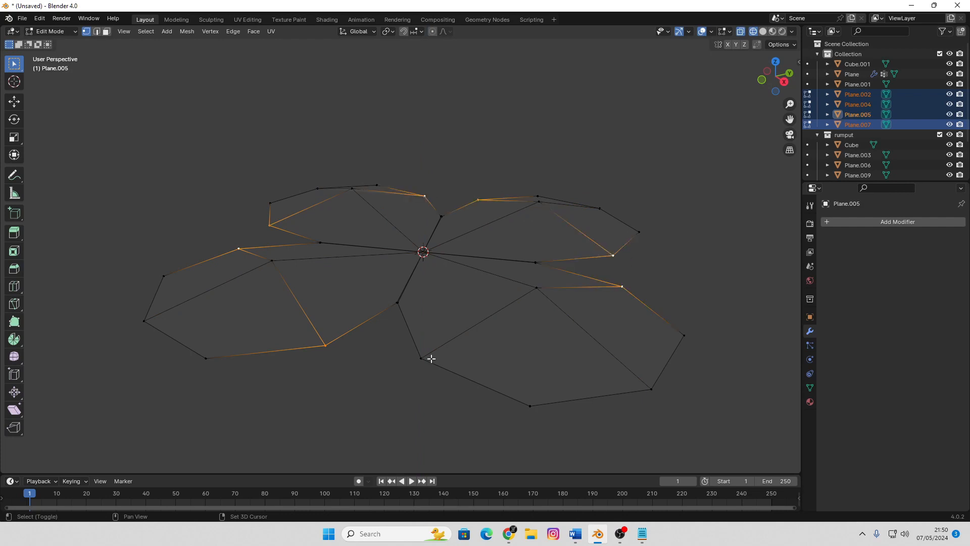
shift+click(422, 358)
key(g)
key(z)
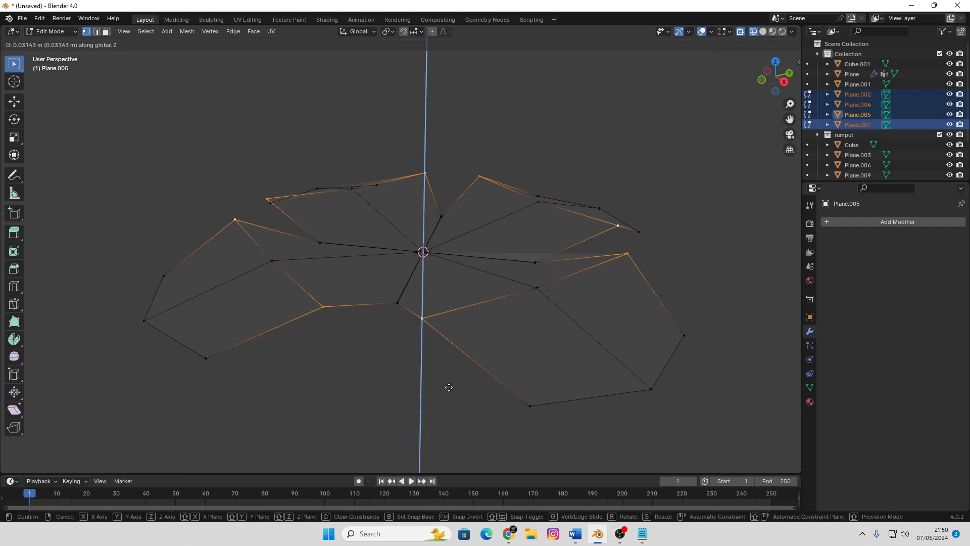
click(445, 378)
Return to solid shading and raise two outer-end vertices of Plane.007's petal about 0.015 m along Z
key(Tab)
scroll(457, 292, down, 1)
mouse_move(457, 291)
middle_down()
mouse_move(513, 313)
mouse_move(559, 273)
mouse_move(412, 309)
mouse_move(450, 290)
mouse_move(435, 289)
middle_up()
key(shift+z)
key(Tab)
middle_drag(378, 325, 377, 296)
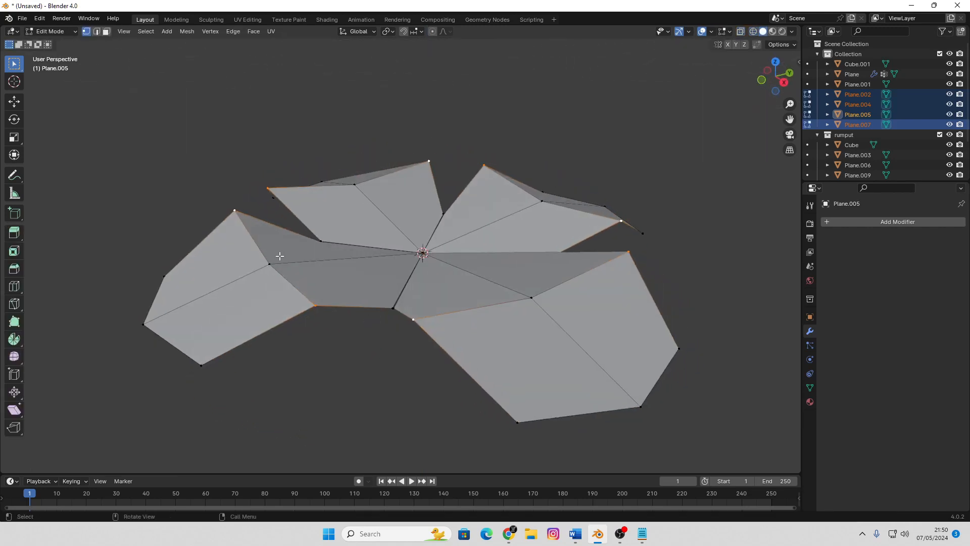
click(147, 326)
shift+click(202, 365)
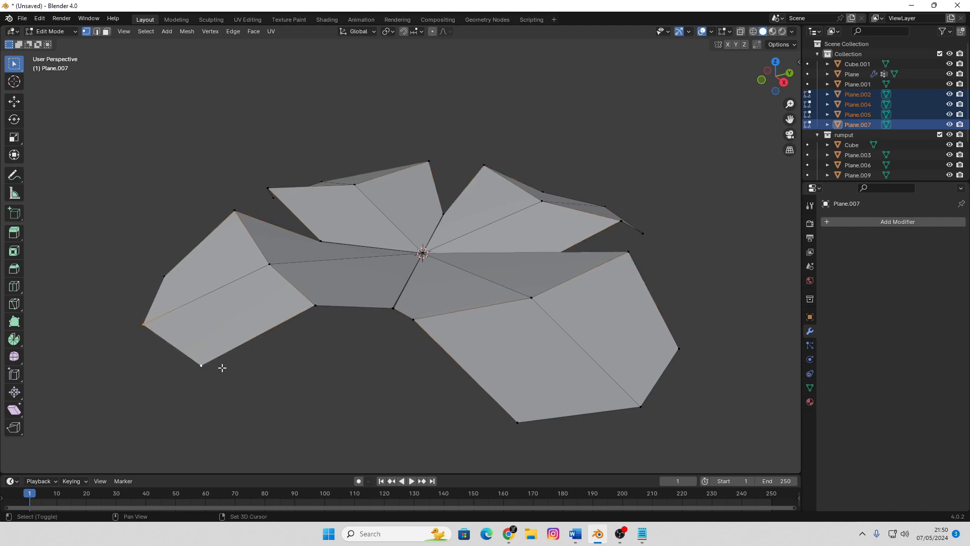
key(g)
key(z)
click(281, 354)
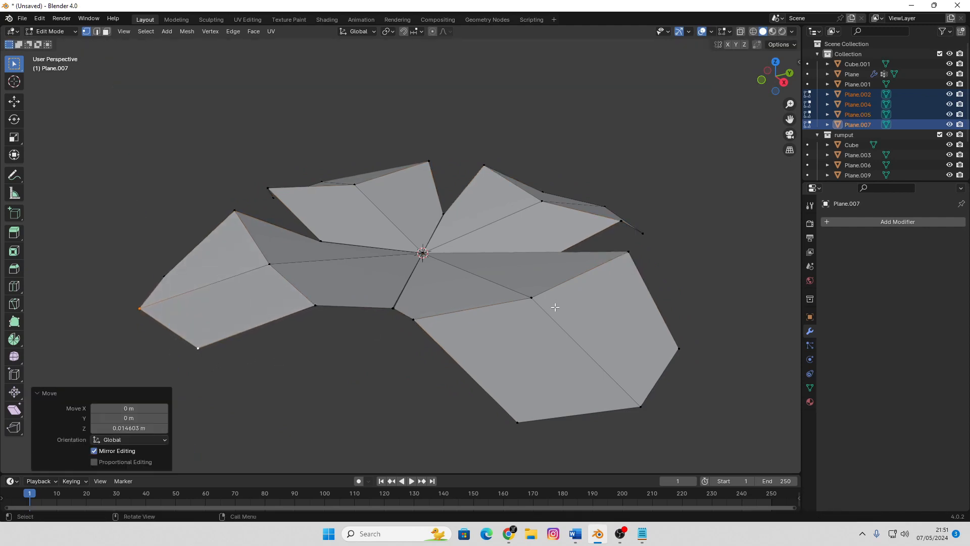
Move one outer-end vertex of Plane.005's petal freely by about -0.008 m in X, 0.008 m in Y and 0.023 m in Z
click(685, 359)
key(g)
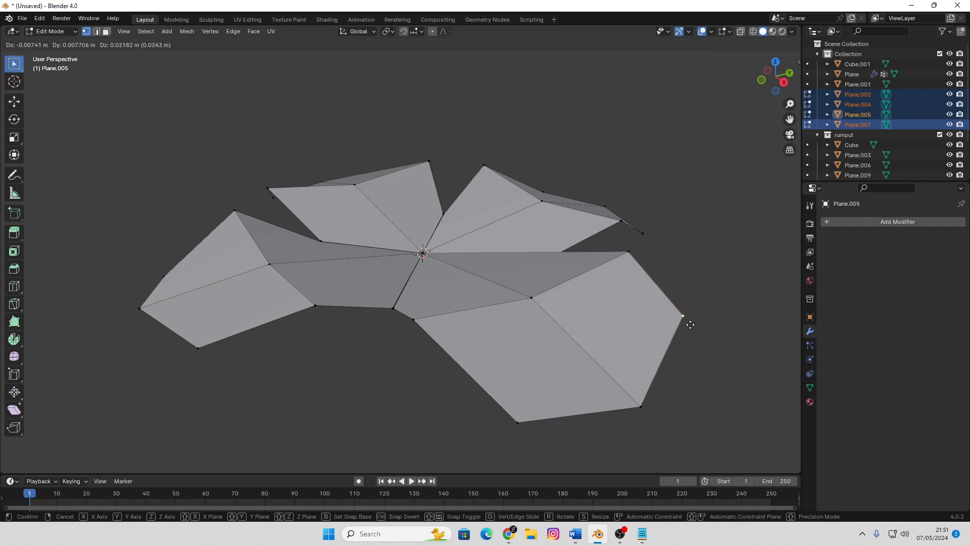
click(680, 321)
middle_drag(681, 320, 565, 340)
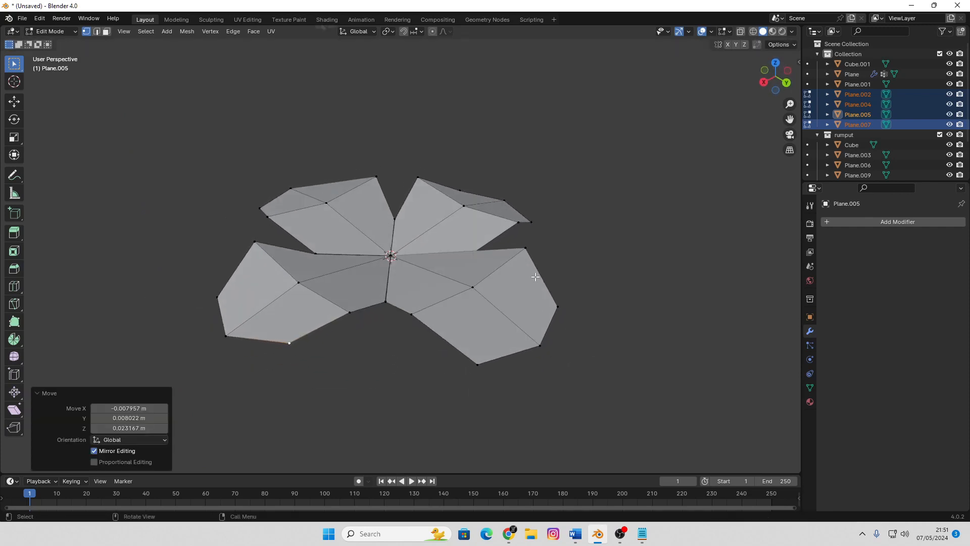
Raise the centre vertex of Plane.002's petal about 0.039 m along Z
middle_drag(523, 295, 483, 277)
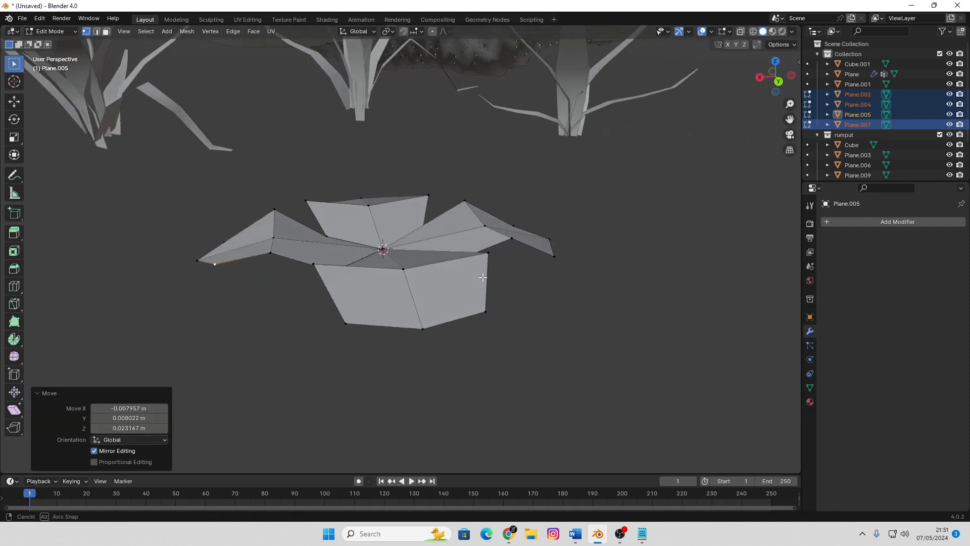
click(414, 276)
key(g)
key(z)
click(415, 250)
middle_drag(415, 250, 421, 276)
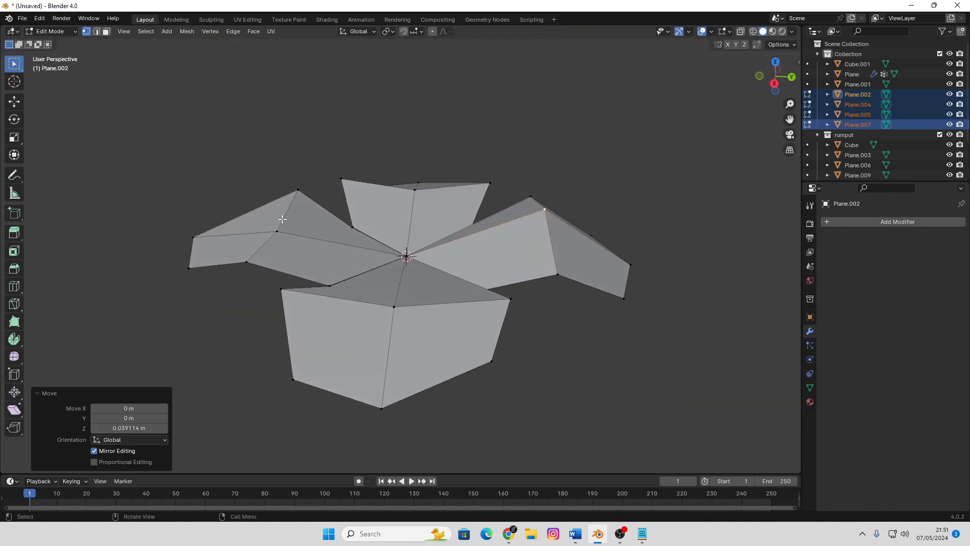
Lower one side vertex of Plane.007's petal about 0.025 m along Z
click(252, 265)
key(g)
key(z)
click(290, 303)
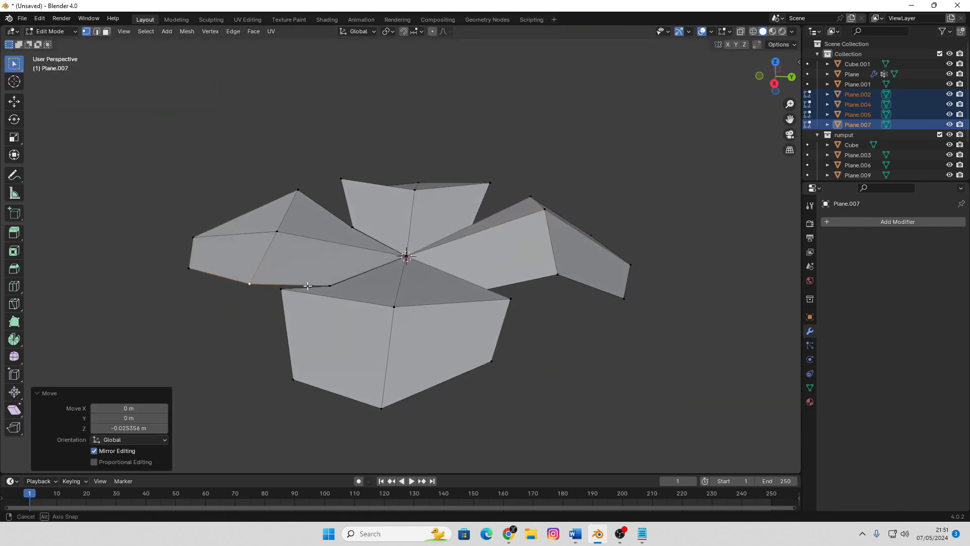
Lower one side vertex of Plane.004's petal about 0.01 m along Z
middle_drag(314, 285, 247, 261)
click(313, 254)
key(g)
key(z)
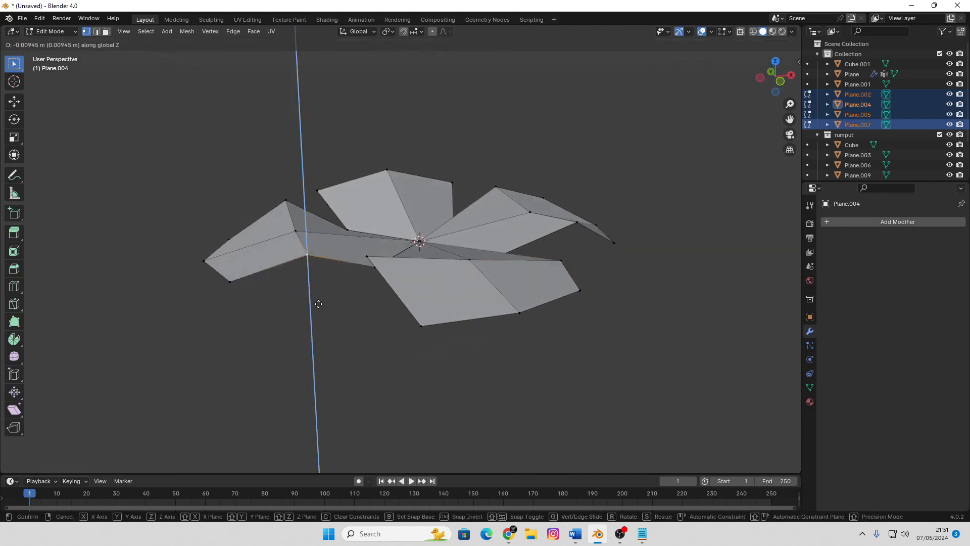
click(314, 312)
Return to Object Mode, join the four petals into one object and shade it smooth
middle_drag(313, 312, 385, 308)
key(Tab)
right_click(424, 266)
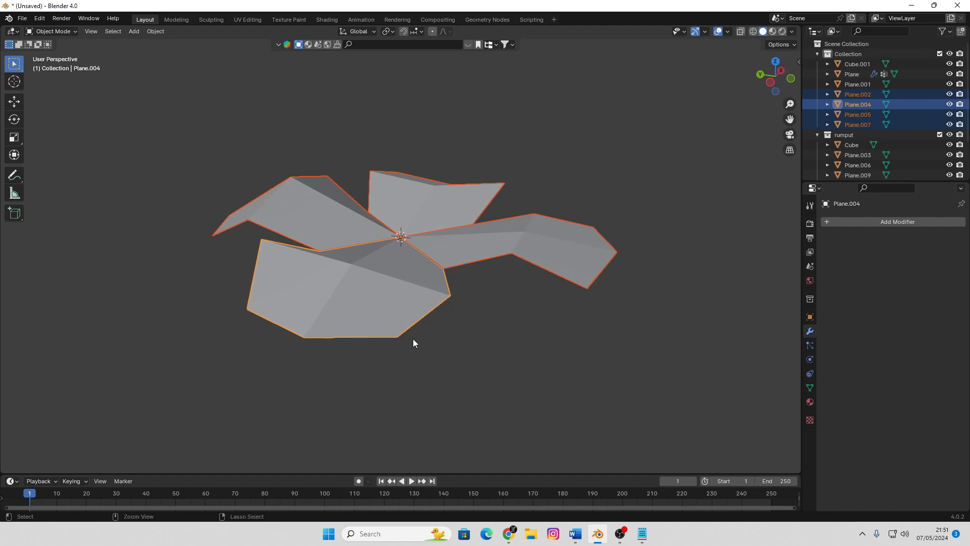
key(ctrl+j)
right_click(413, 340)
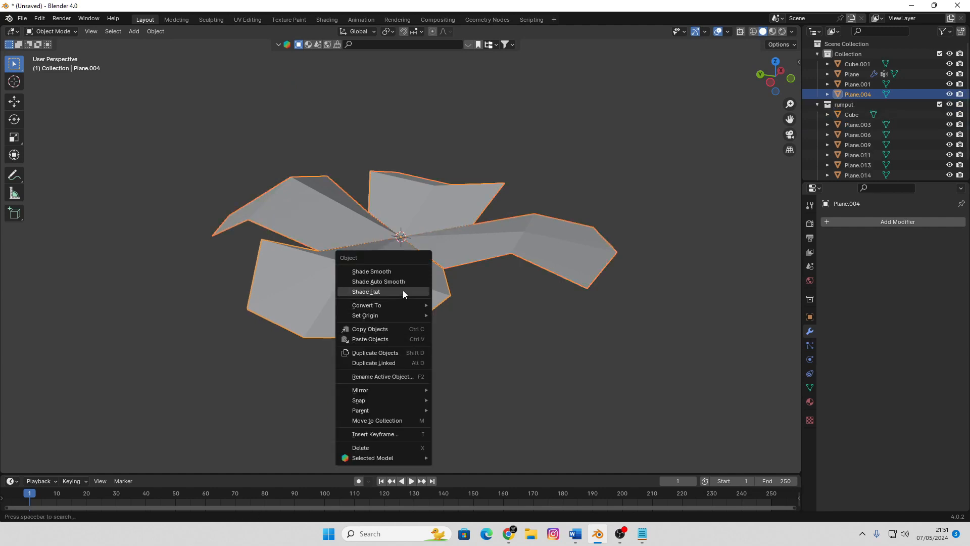
click(399, 274)
click(500, 186)
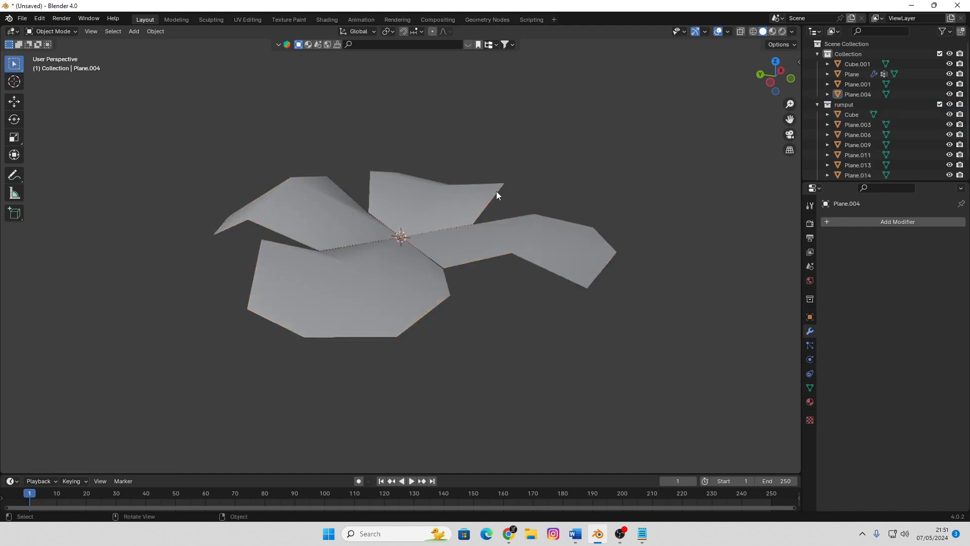
Examine the joined four-petal plant from a distance and in top view, close to its centre
scroll(496, 191, down, 6)
middle_drag(366, 326, 420, 278)
scroll(432, 255, down, 5)
scroll(421, 272, down, 5)
scroll(420, 268, down, 2)
scroll(419, 266, up, 4)
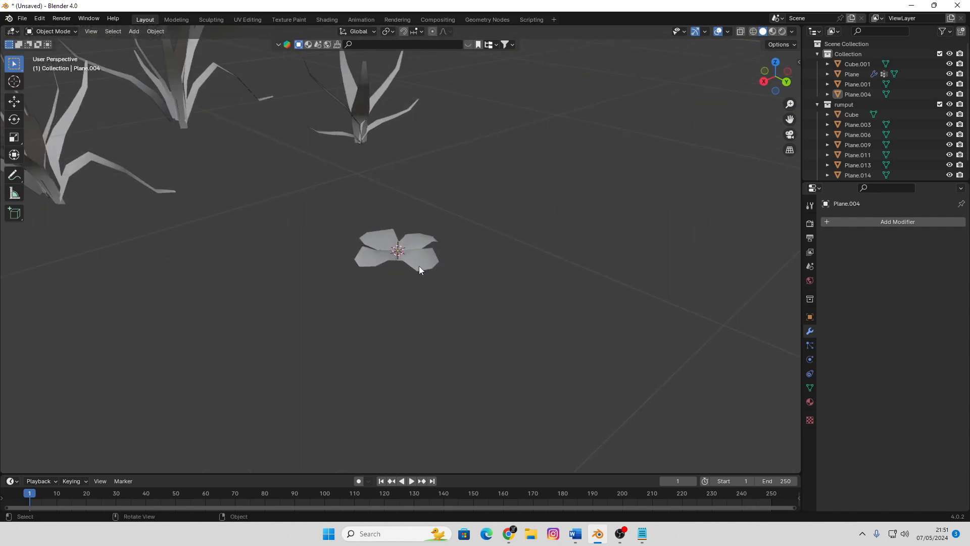
key(KP_7)
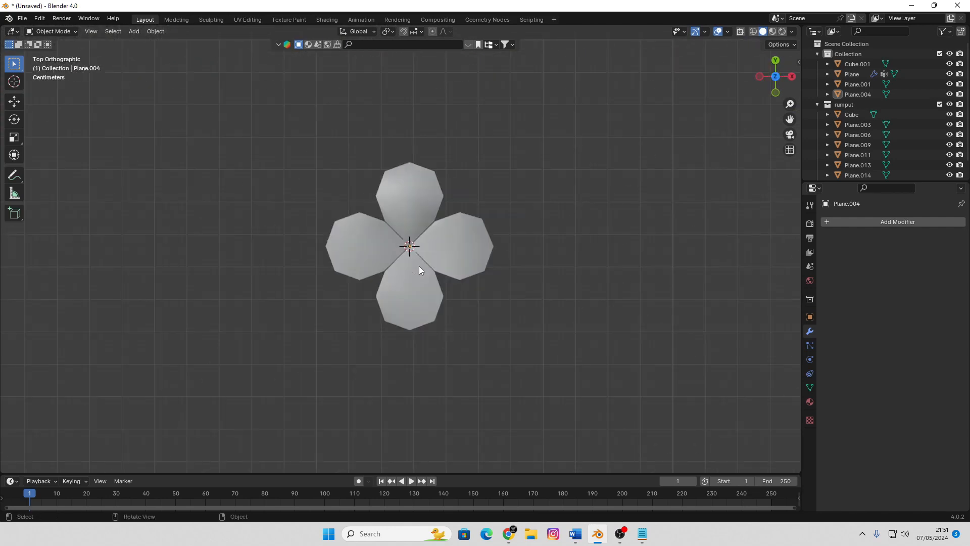
scroll(419, 265, up, 4)
key(shift+a)
mouse_move(421, 244)
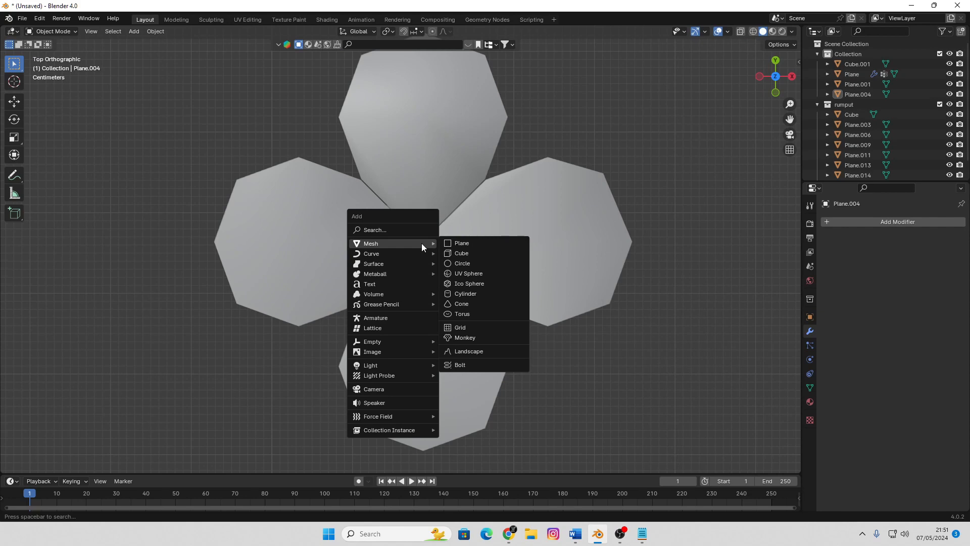
click(462, 253)
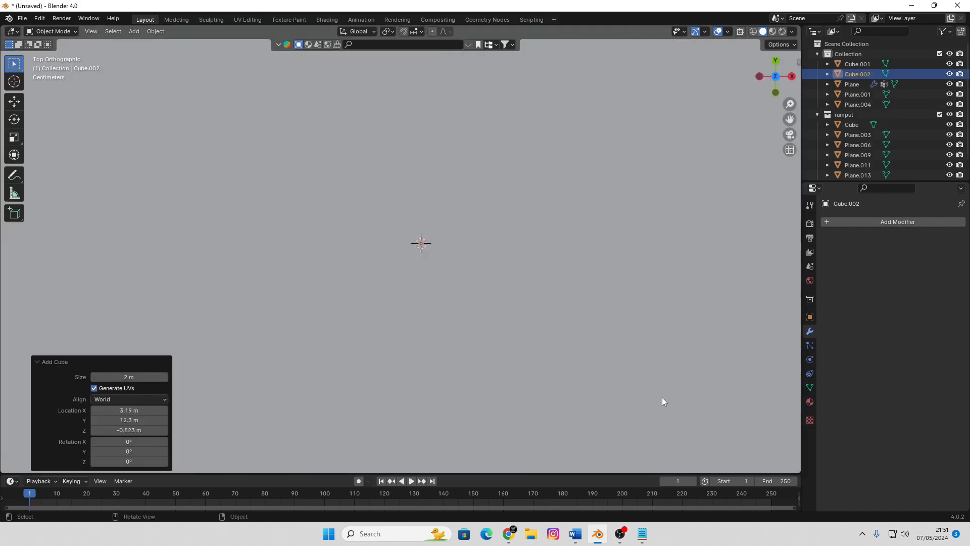
key(ctrl+z)
Add a mesh cylinder with 3 vertices at the centre of the petals
key(shift+a)
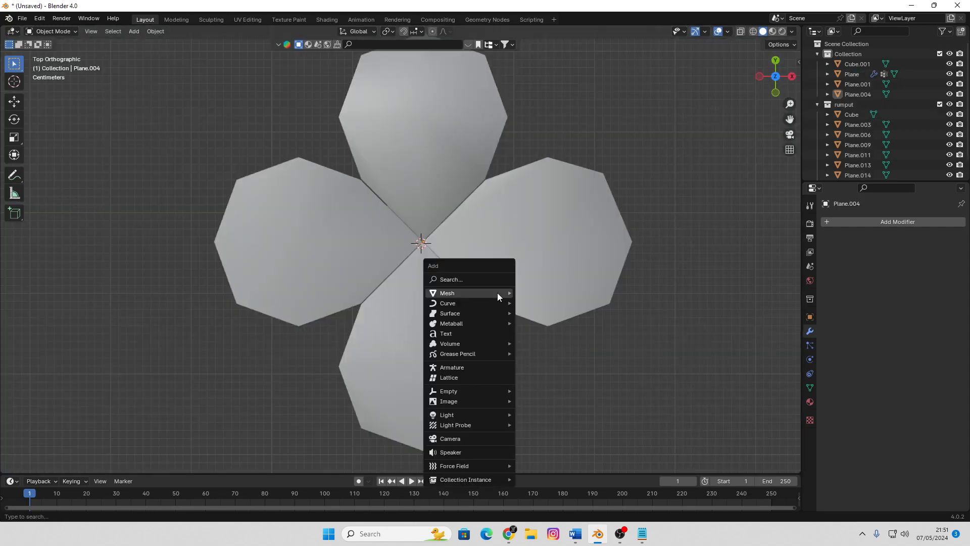
mouse_move(489, 298)
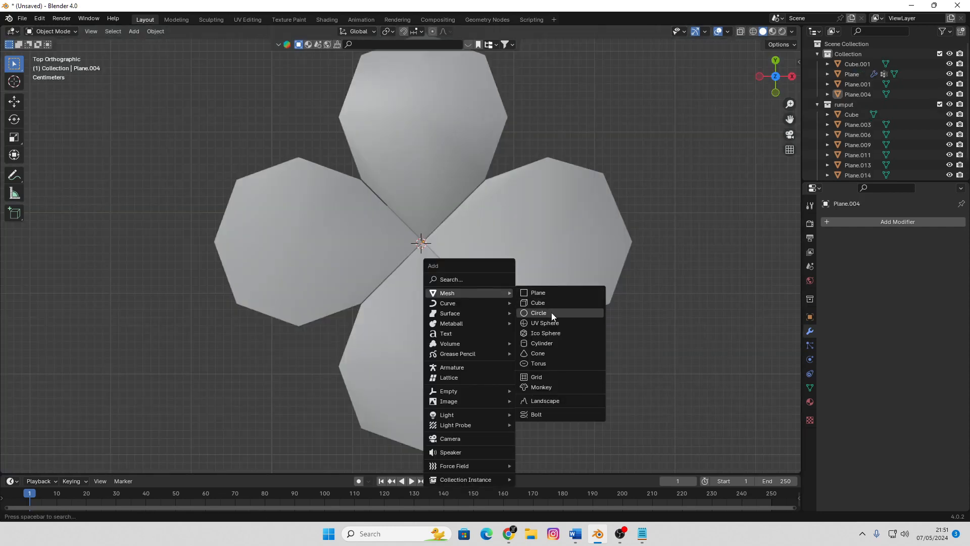
click(556, 342)
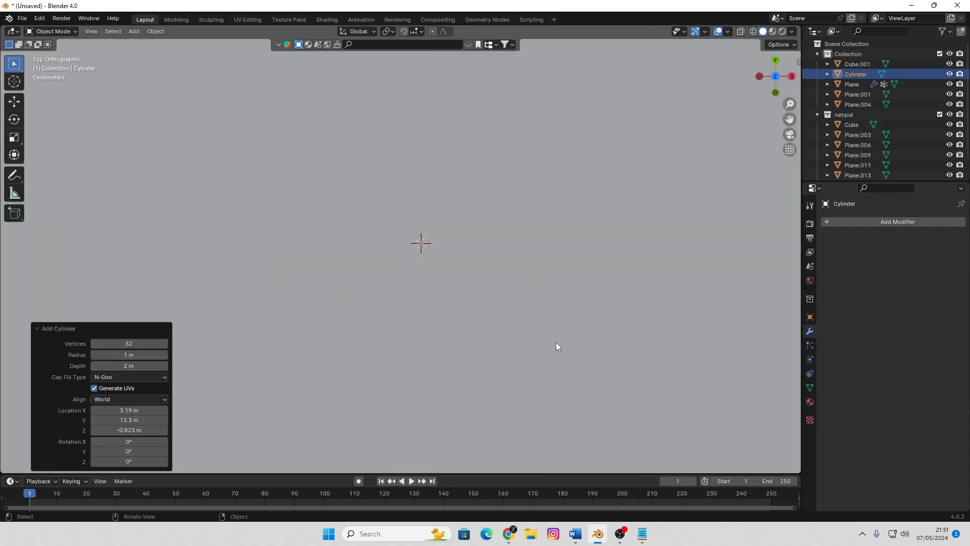
click(134, 345)
key(Return)
Scale the three-sided cylinder down uniformly in successive passes of about 0.08, 0.332 and 0.655
scroll(461, 281, down, 10)
scroll(462, 285, up, 3)
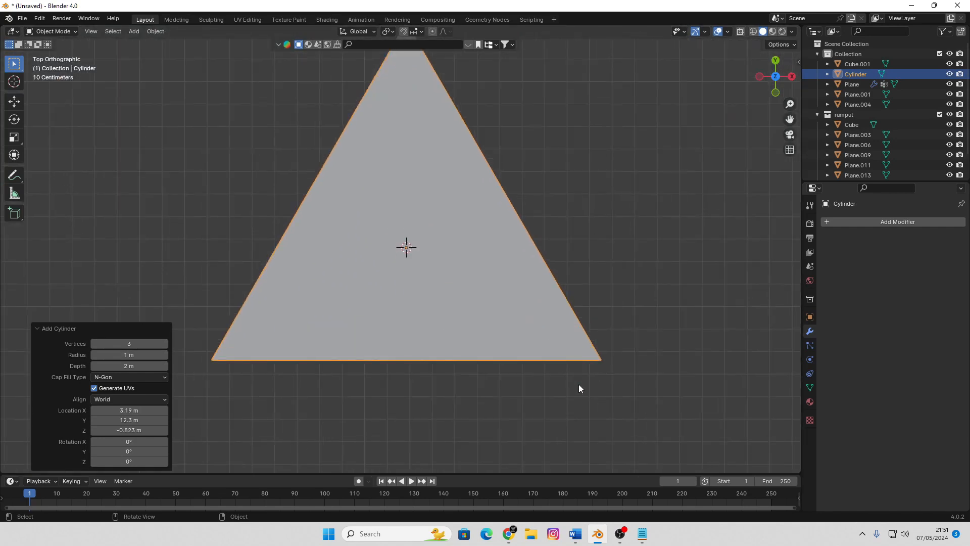
key(s)
click(398, 262)
middle_drag(446, 289, 466, 198)
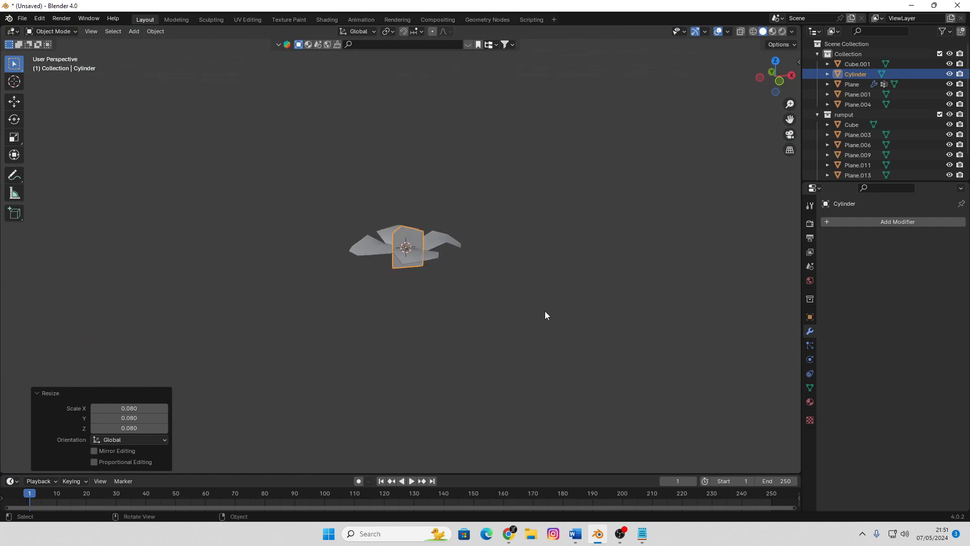
scroll(545, 310, up, 1)
key(s)
click(451, 271)
scroll(462, 283, up, 4)
key(s)
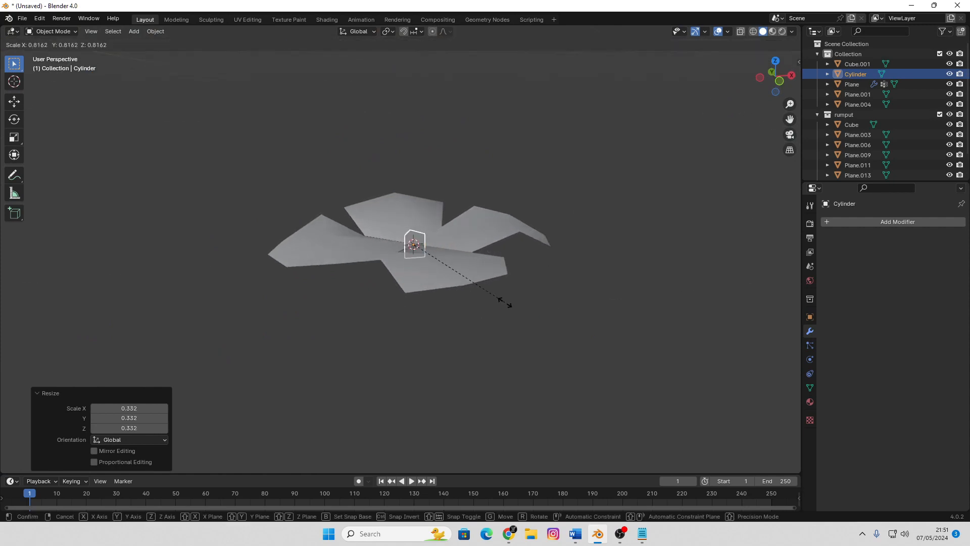
click(488, 292)
Move the small cylinder down along Z so it sits below the petals
key(g)
key(z)
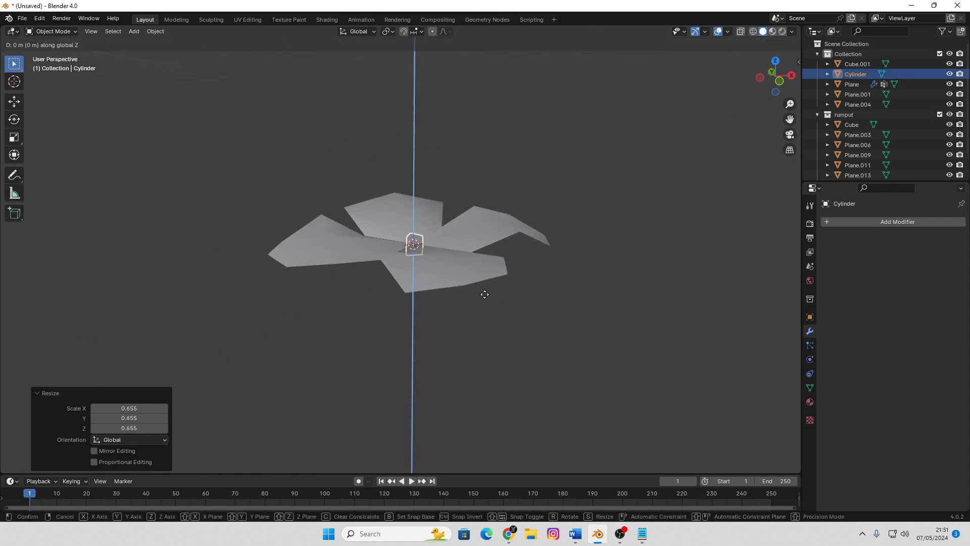
click(458, 315)
In Edit Mode, raise the cylinder's top face about 0.313 m along Z to form a stem through the petals
key(Tab)
middle_drag(458, 315, 439, 293)
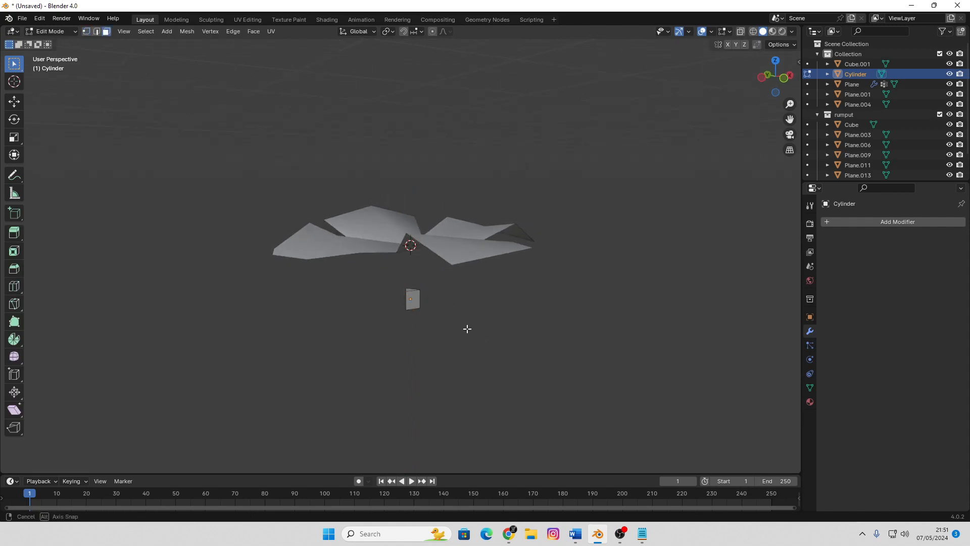
scroll(439, 318, up, 4)
scroll(482, 359, down, 3)
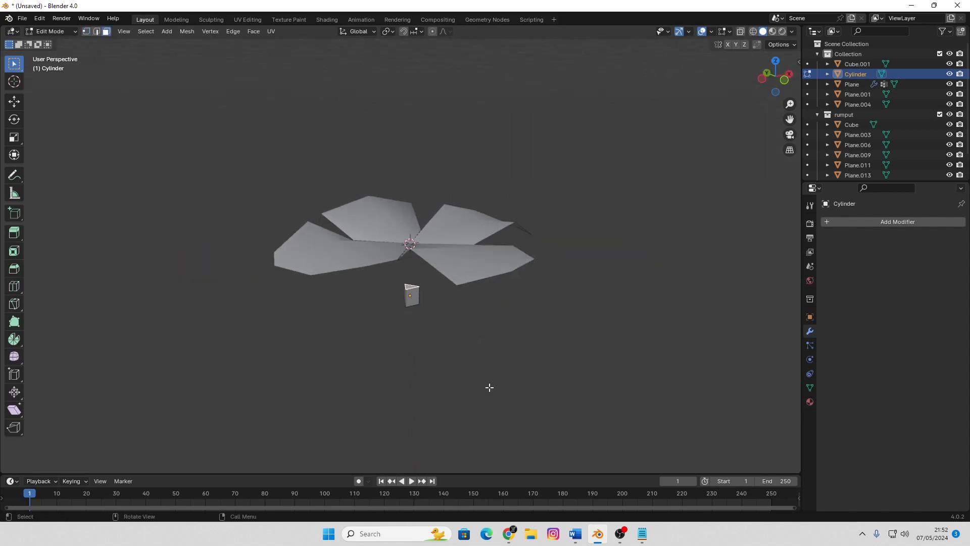
key(g)
key(z)
click(616, 324)
Scale the stem's top face to about 0.366, lower it along Z and return to Object Mode
key(s)
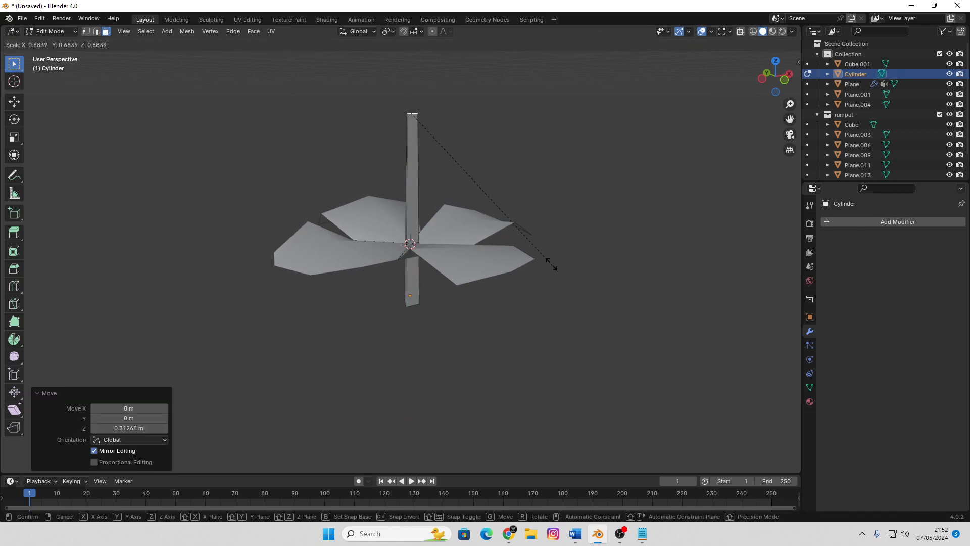
click(483, 204)
key(g)
key(z)
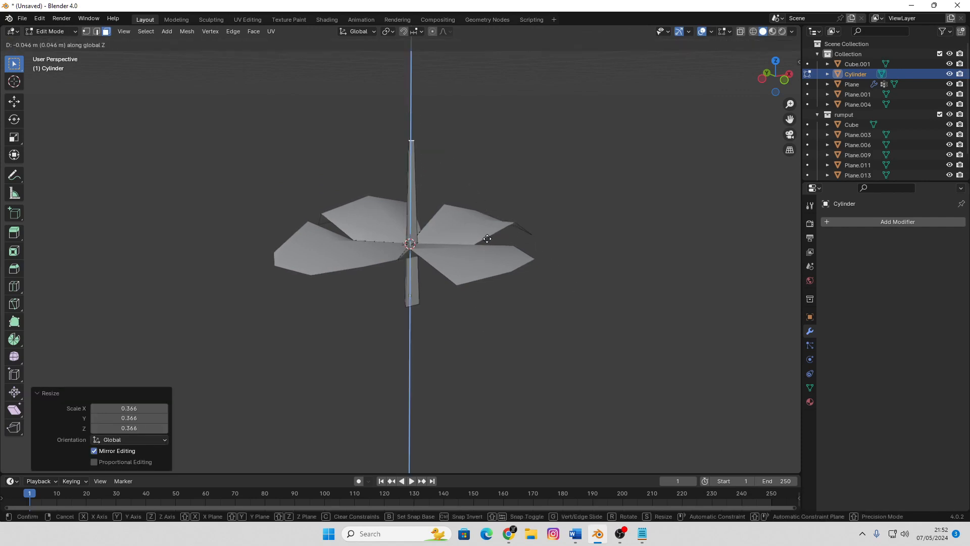
click(593, 339)
key(Tab)
Open the stem cylinder for mesh editing with its underside in view
scroll(509, 316, down, 2)
middle_drag(510, 320, 446, 265)
scroll(444, 273, up, 5)
click(431, 309)
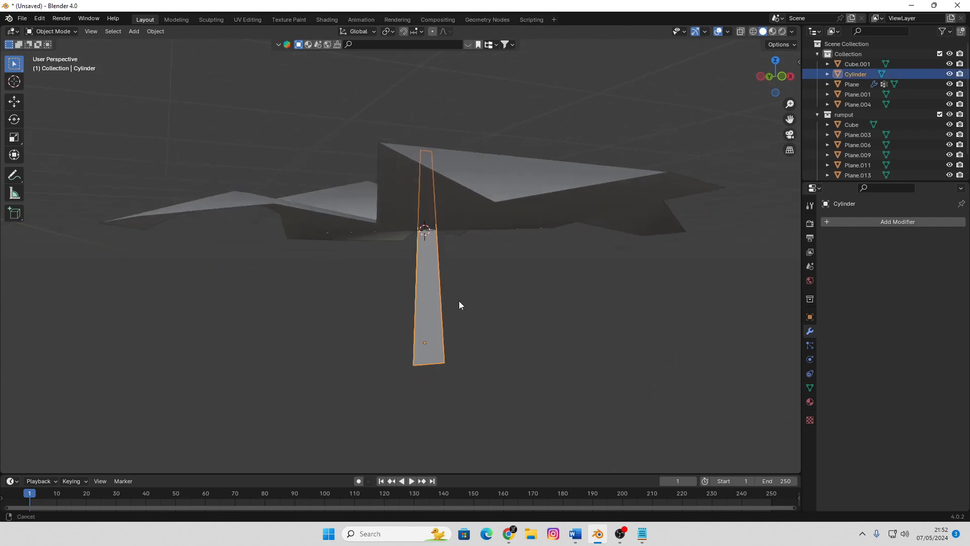
middle_drag(460, 303, 465, 232)
key(Tab)
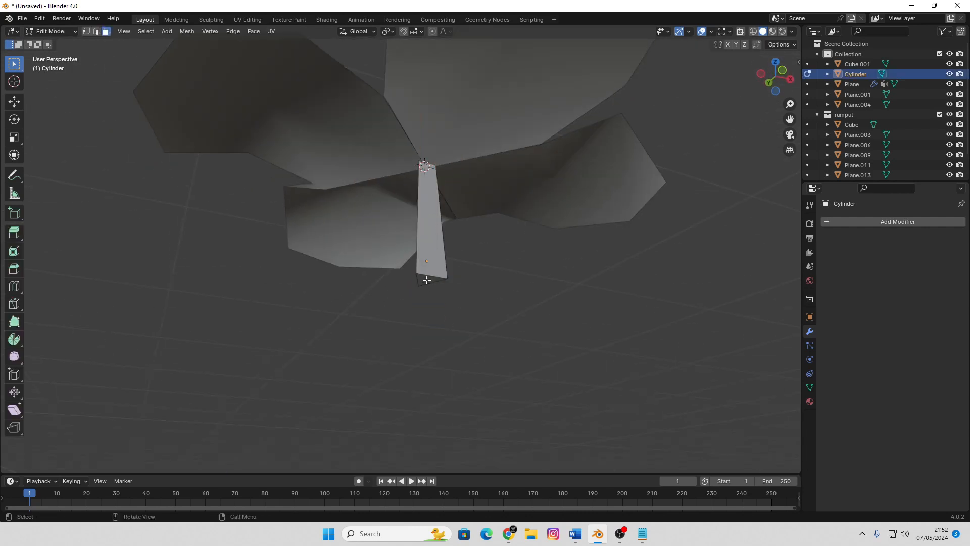
key(g)
key(z)
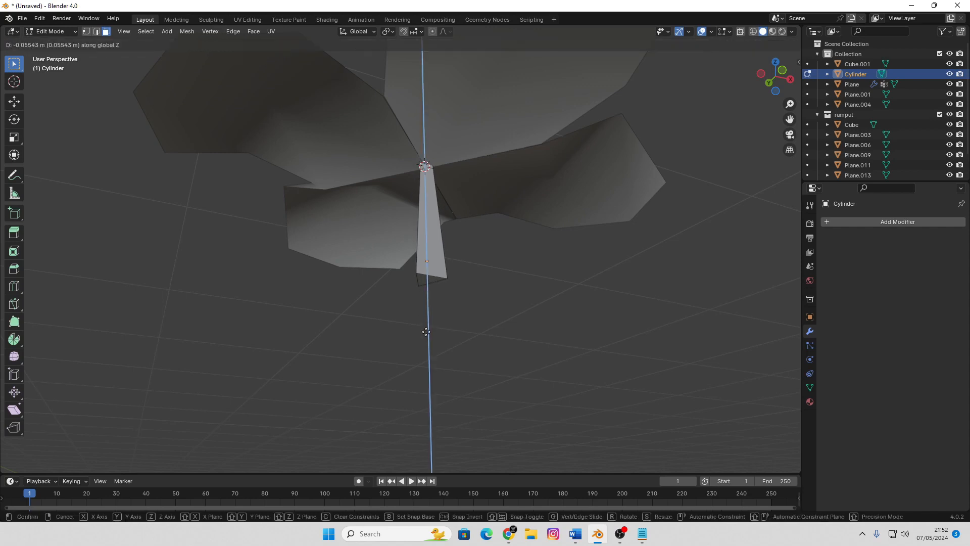
click(427, 329)
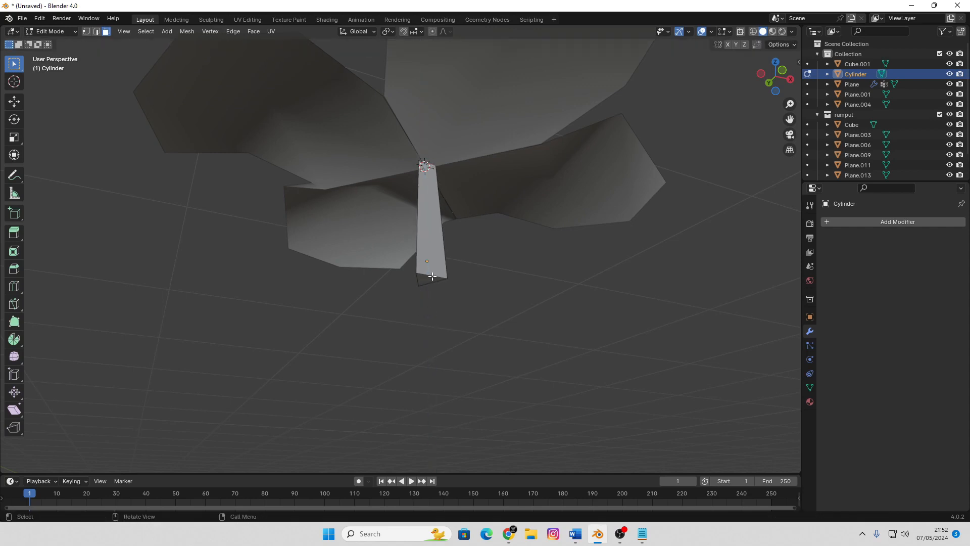
Lower the stem's bottom face about 0.066 m along Z
key(g)
key(z)
click(503, 349)
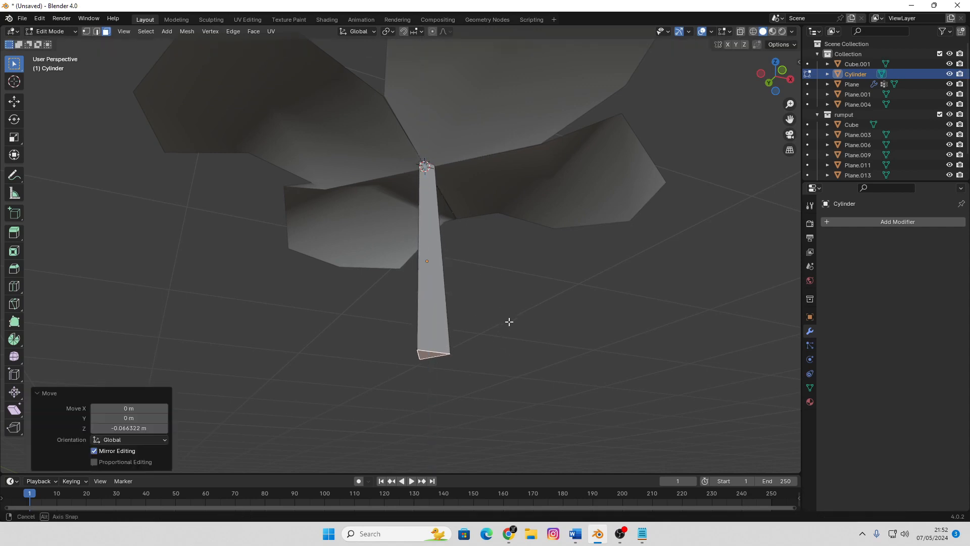
Add a loop cut with 2 evenly spaced cuts around the stem, leaving the slide factor at 0
middle_drag(509, 320, 450, 288)
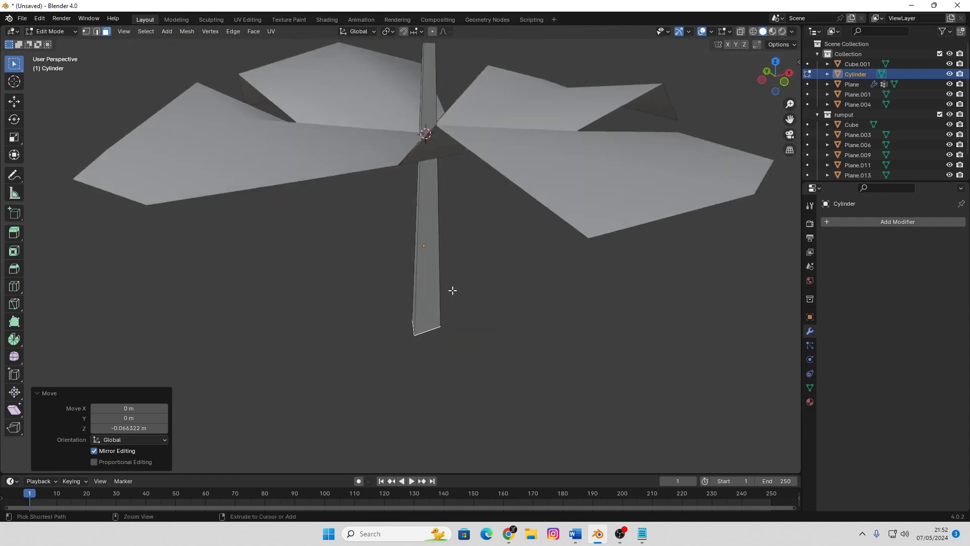
key(ctrl+r)
scroll(417, 275, up, 1)
click(418, 276)
right_click(417, 276)
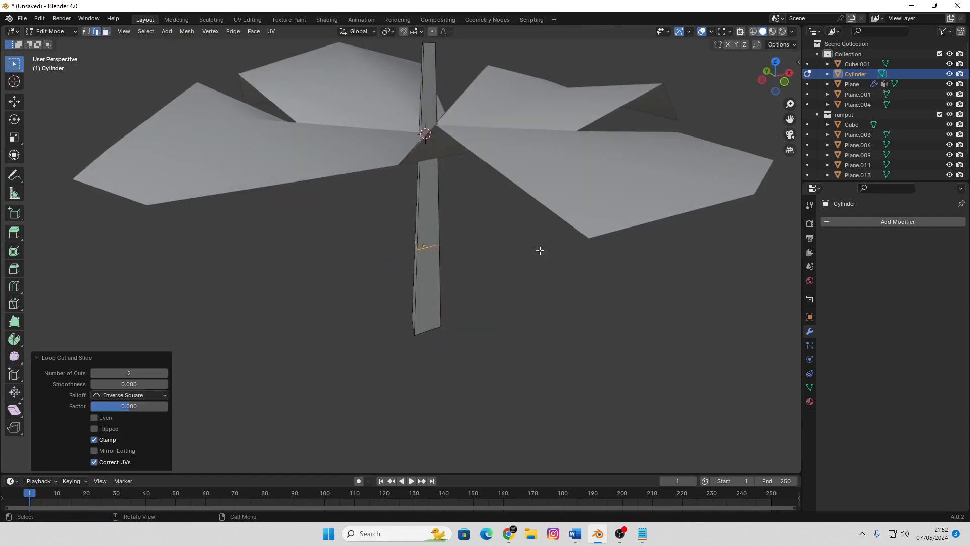
Tilt the stem's upper part by moving its top face about 0.044 m in X, -0.007 m in Y and 0.068 m in Z
scroll(536, 246, down, 2)
shift+middle_drag(514, 234, 533, 324)
scroll(489, 222, up, 2)
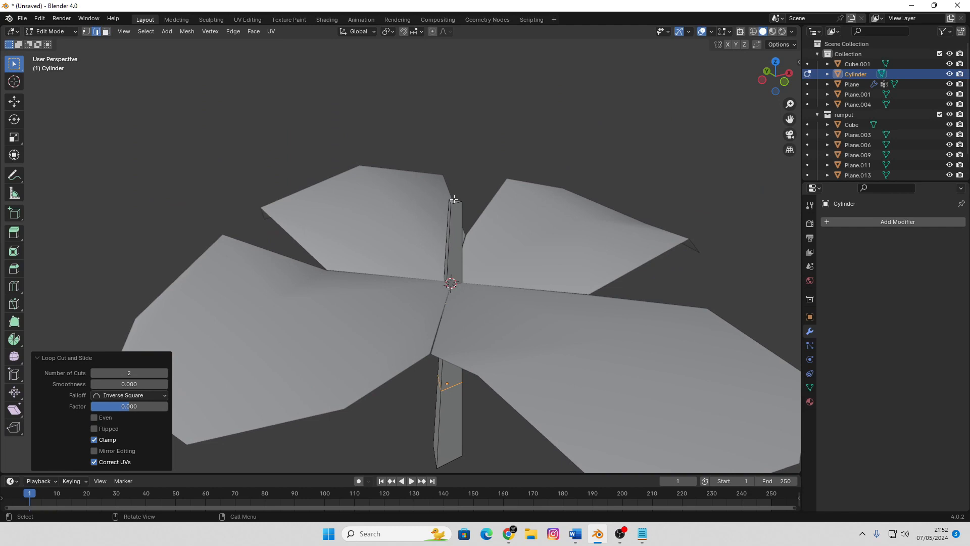
key(3)
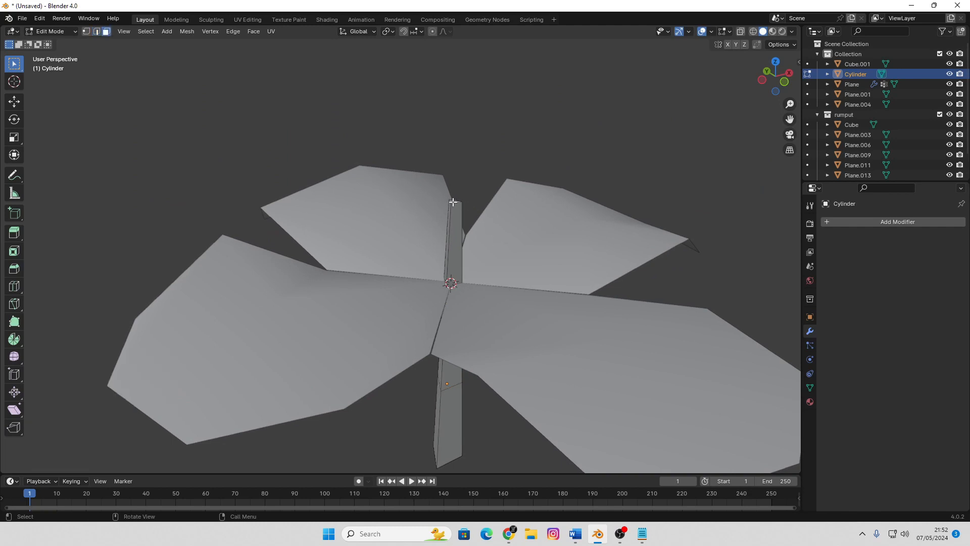
scroll(492, 245, down, 1)
key(g)
click(542, 162)
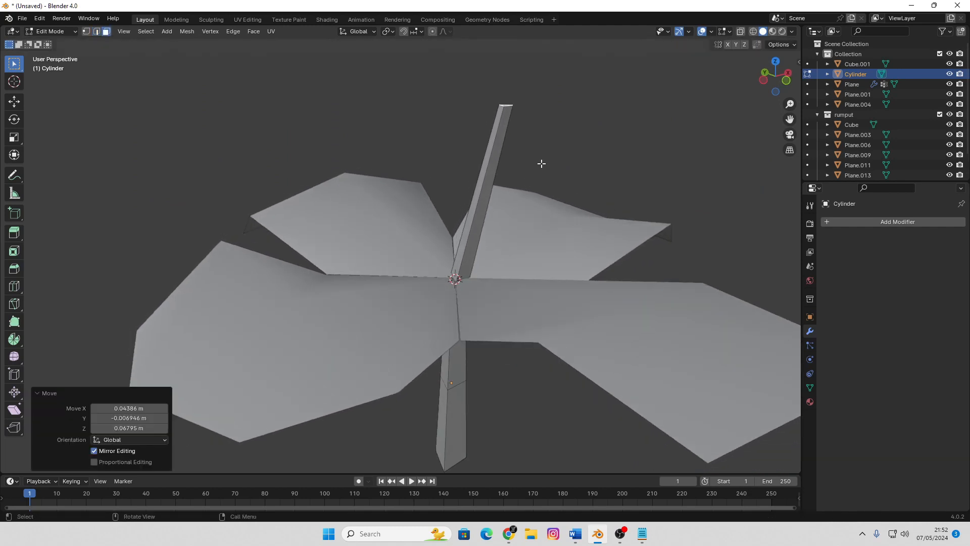
Return to Object Mode, shade the stem smooth and deselect it
scroll(505, 236, down, 2)
middle_drag(505, 236, 499, 252)
scroll(499, 252, up, 2)
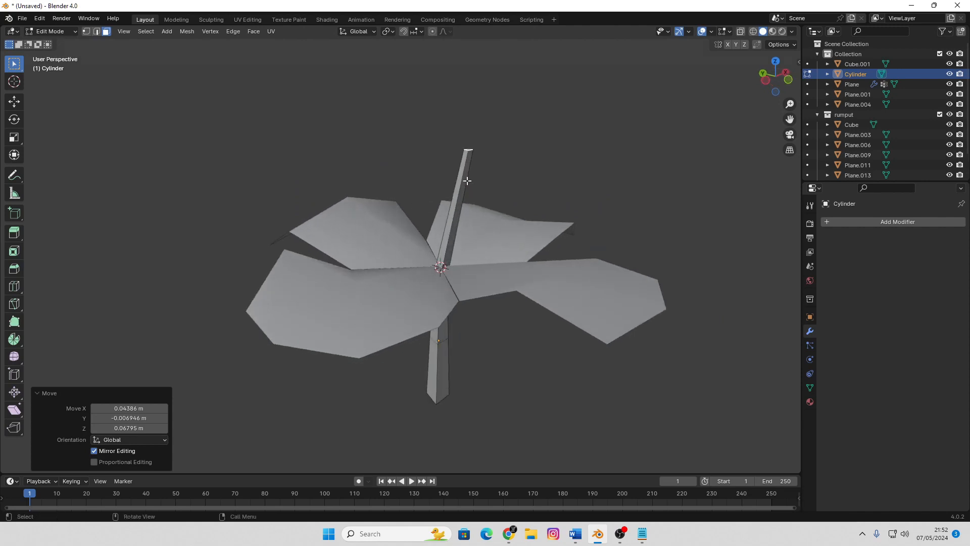
key(Tab)
right_click(467, 178)
click(467, 178)
click(554, 208)
Delete the triangular face at the stem's bottom end and return to Object Mode
middle_drag(608, 297, 482, 313)
click(490, 258)
key(Tab)
click(481, 256)
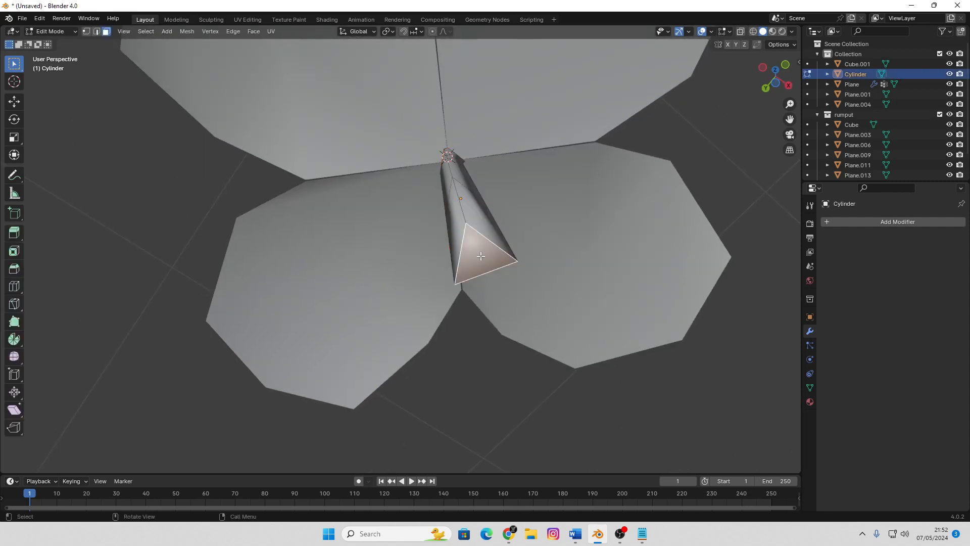
key(x)
click(465, 276)
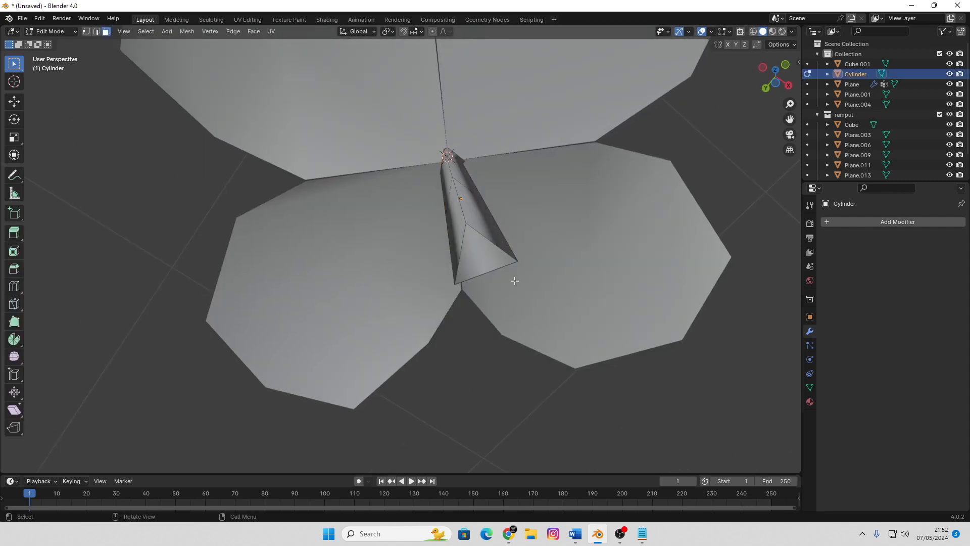
scroll(518, 290, down, 4)
middle_drag(518, 290, 494, 392)
key(Tab)
Move the stem down and slightly sideways, starting in front view, so its slanted upper part passes through the petals' centre
scroll(545, 401, down, 4)
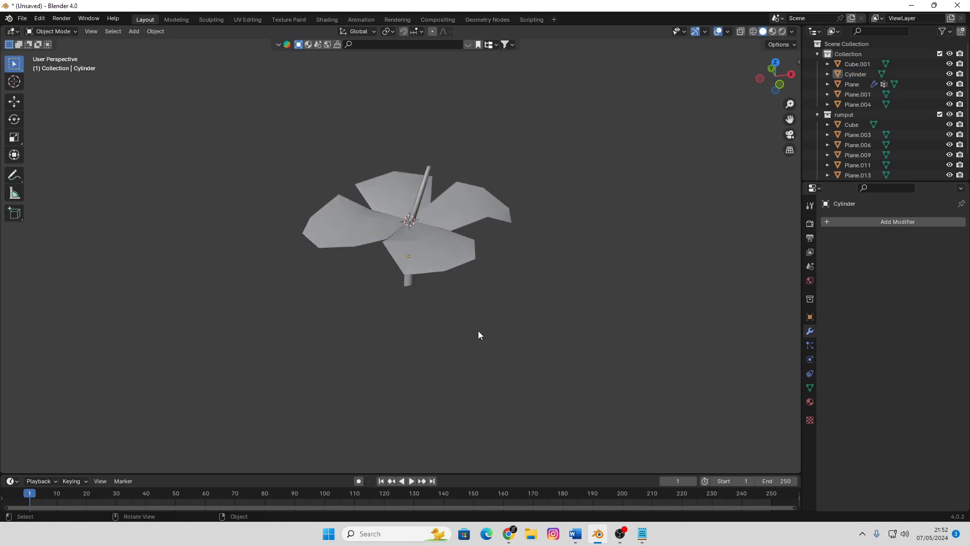
middle_drag(478, 330, 491, 422)
scroll(498, 395, up, 3)
middle_drag(504, 358, 504, 311)
click(464, 358)
key(KP_1)
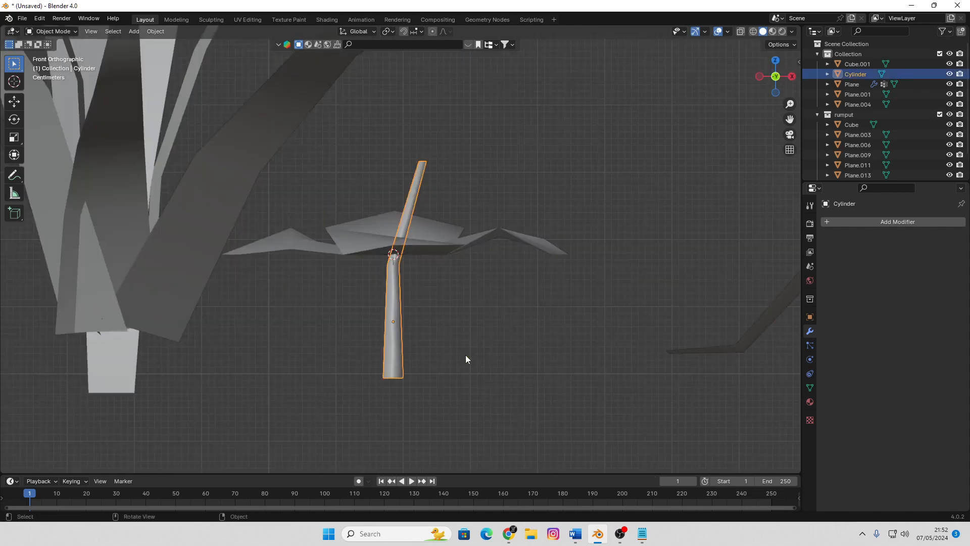
key(g)
click(461, 385)
middle_drag(461, 387, 422, 303)
key(g)
click(505, 378)
click(601, 405)
scroll(535, 362, down, 3)
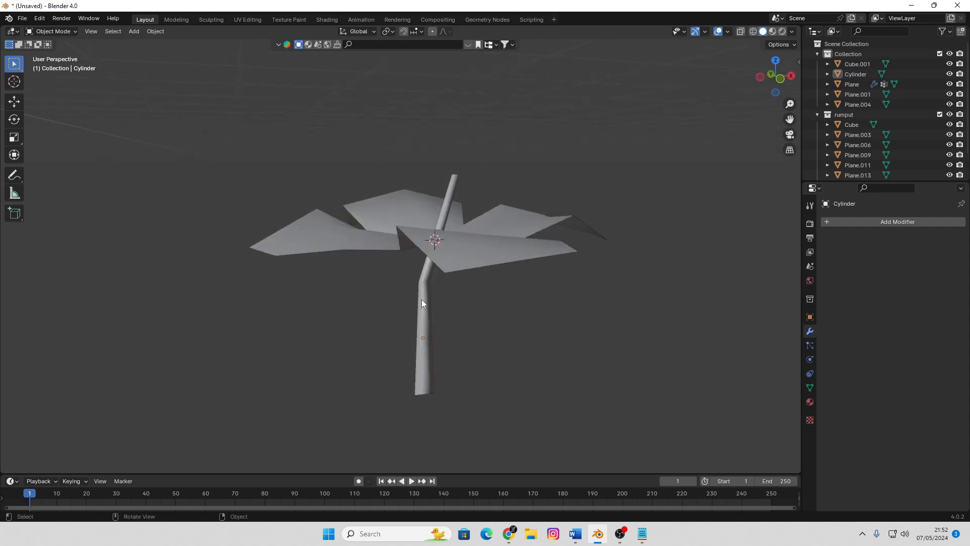
Display the petals and stem in Material Preview shading, trying the wireframe view on the petals first
click(477, 248)
key(shift+z)
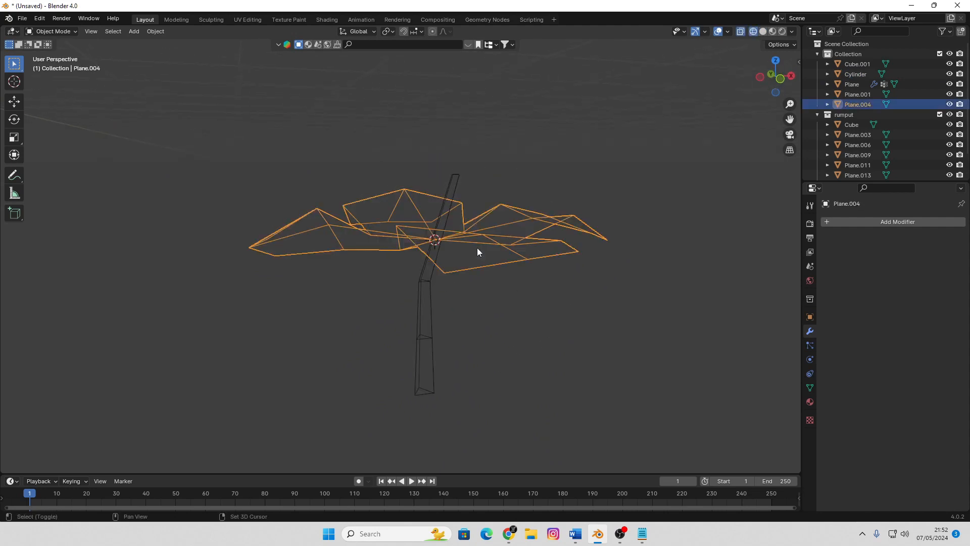
key(shift+z)
key(z)
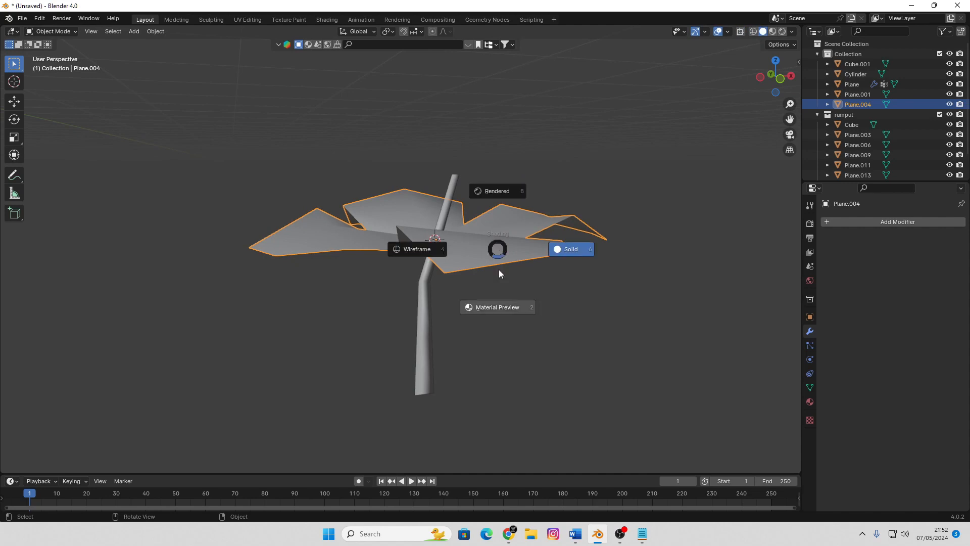
click(504, 306)
mouse_move(504, 306)
middle_down()
mouse_move(534, 319)
mouse_move(511, 260)
mouse_move(525, 269)
middle_up()
middle_drag(566, 296, 519, 319)
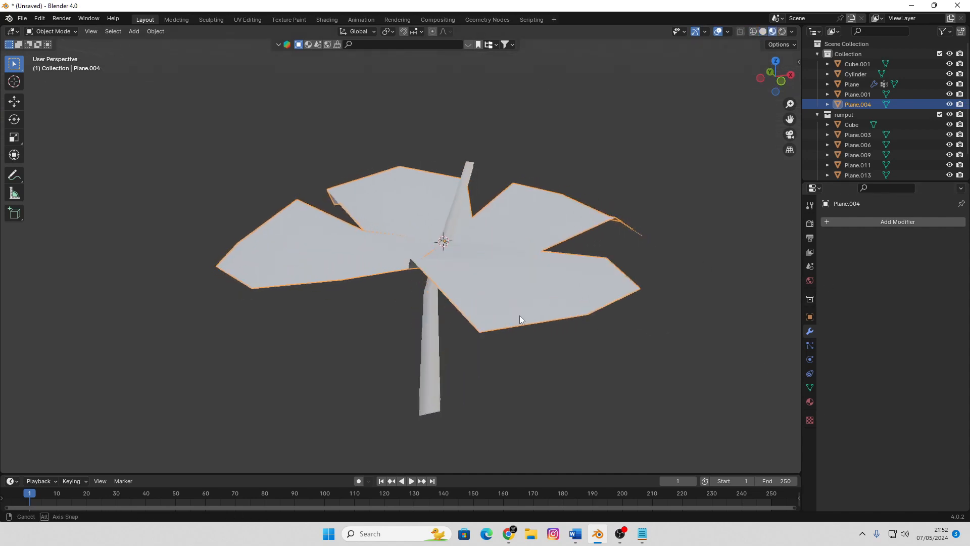
Give the stem a new material with a dark green base color, hue 0.330 and saturation 0.898, by lowering its brightness
click(434, 372)
click(810, 403)
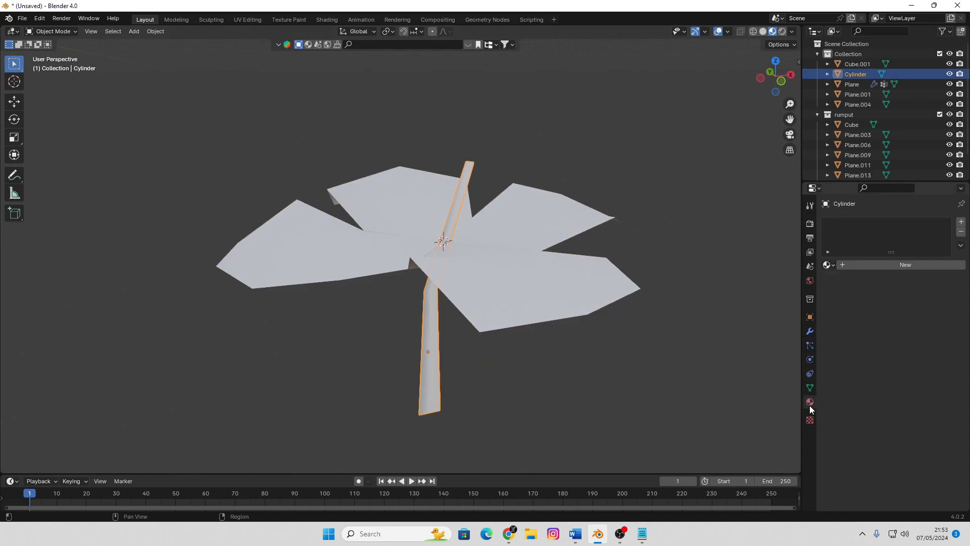
click(882, 266)
click(915, 347)
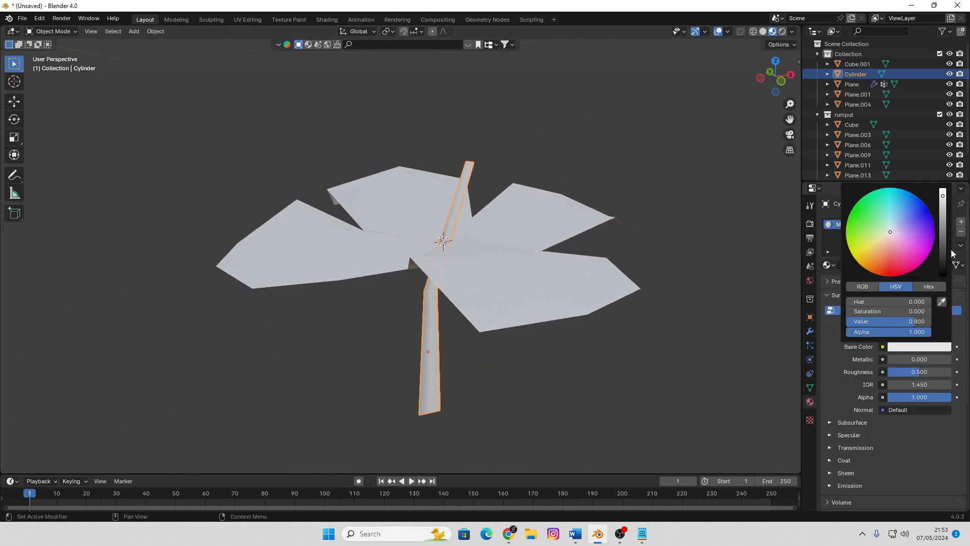
drag(885, 246, 867, 222)
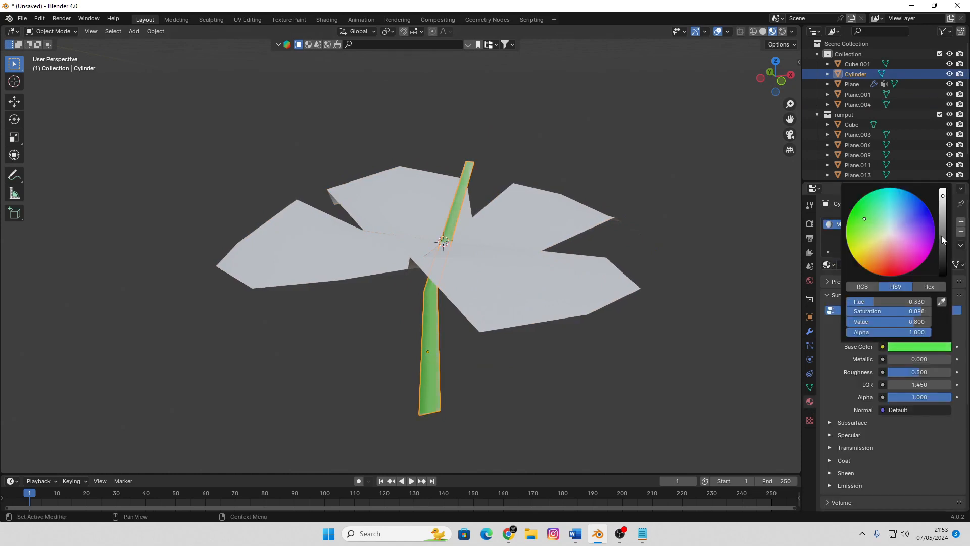
drag(942, 240, 942, 255)
click(440, 327)
Select the four-petal mesh and enter Edit Mode on it
scroll(438, 326, down, 4)
middle_drag(438, 326, 465, 336)
scroll(509, 283, up, 2)
click(509, 287)
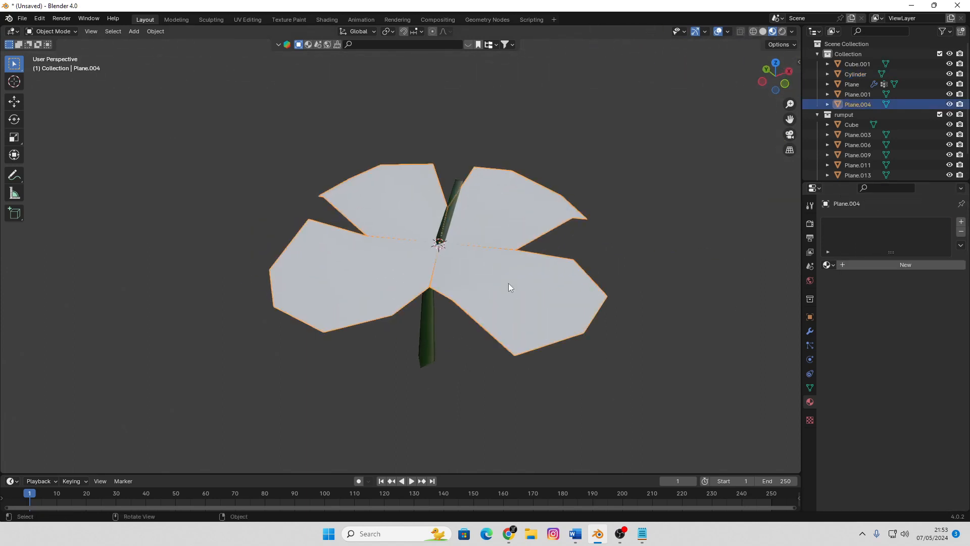
middle_drag(509, 287, 502, 293)
key(Tab)
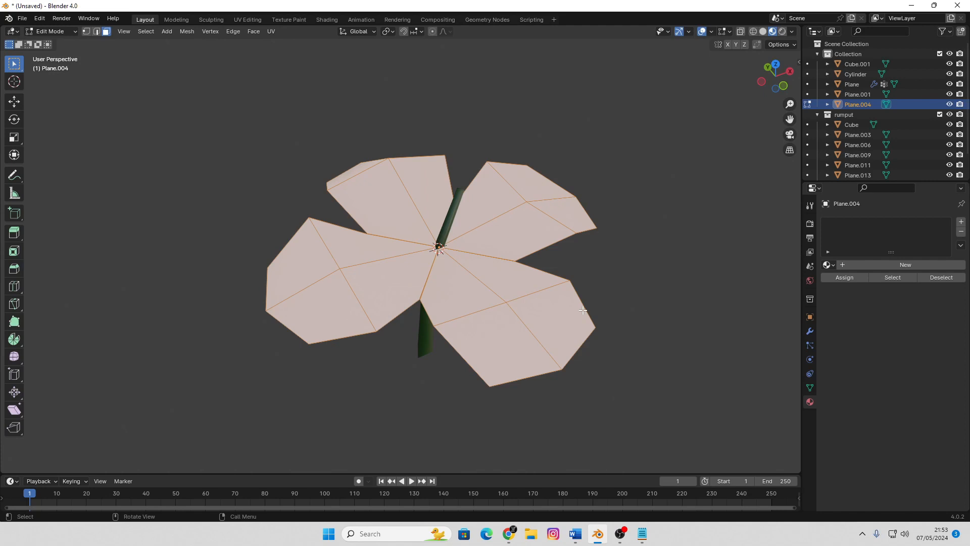
UV-unwrap all the petal faces with Project from View, looking from the top orthographic view
key(KP_7)
key(Tab)
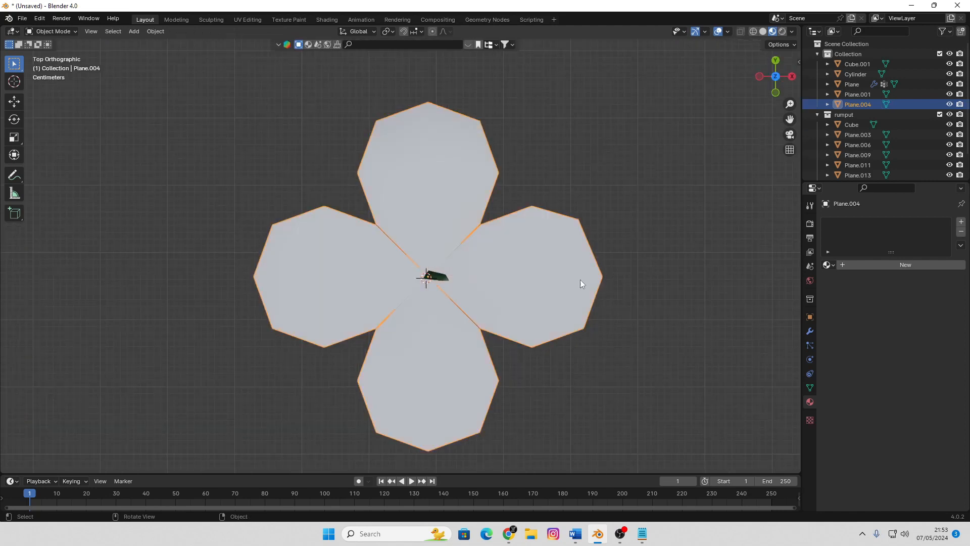
click(323, 19)
key(KP_7)
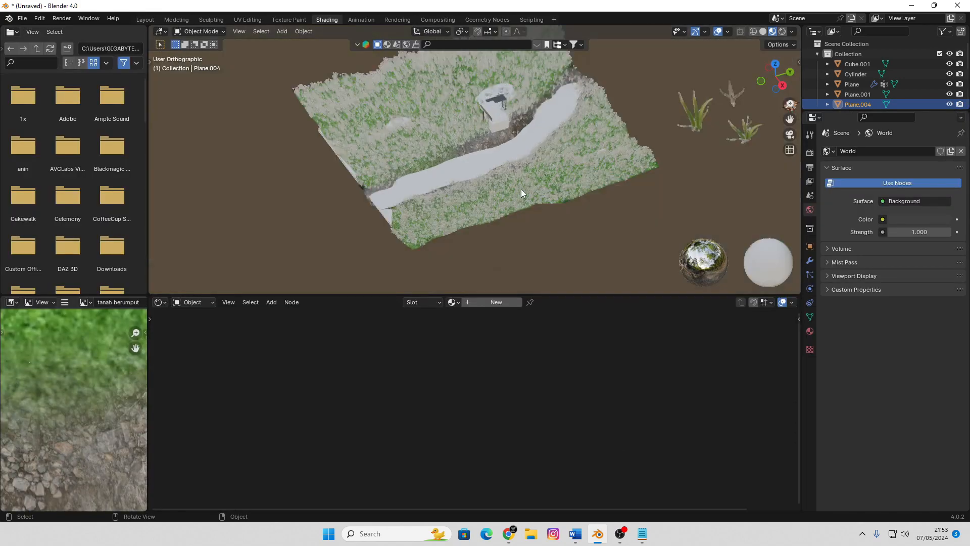
key(KP_Decimal)
scroll(520, 189, down, 3)
key(Tab)
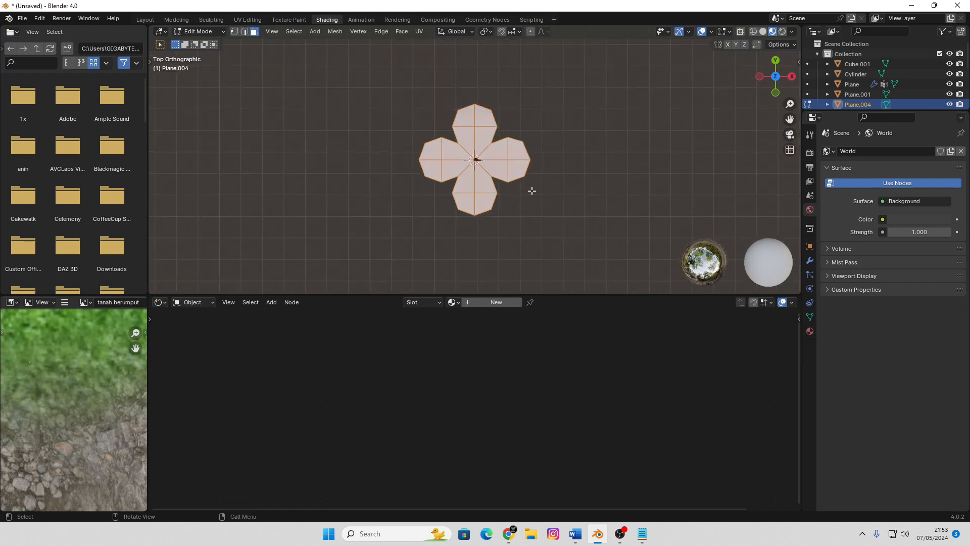
key(u)
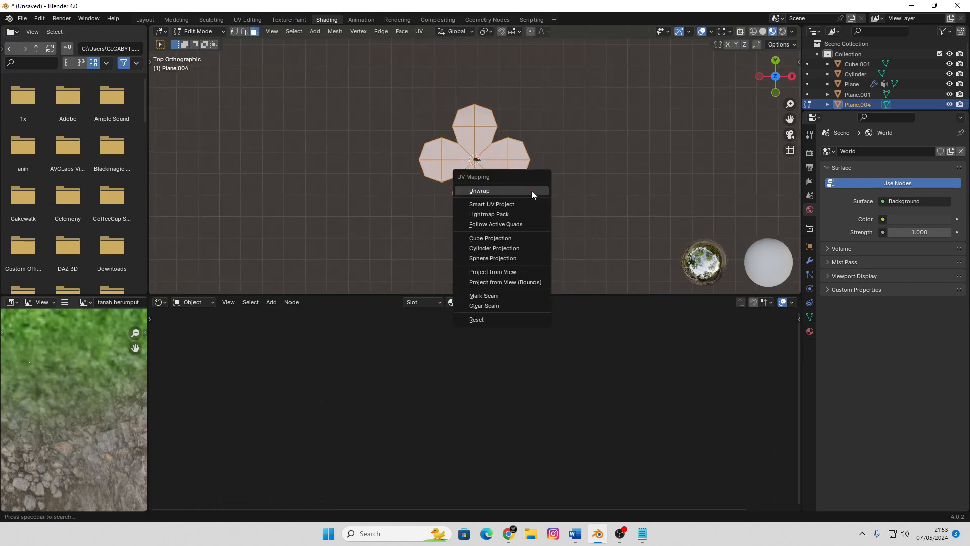
click(523, 272)
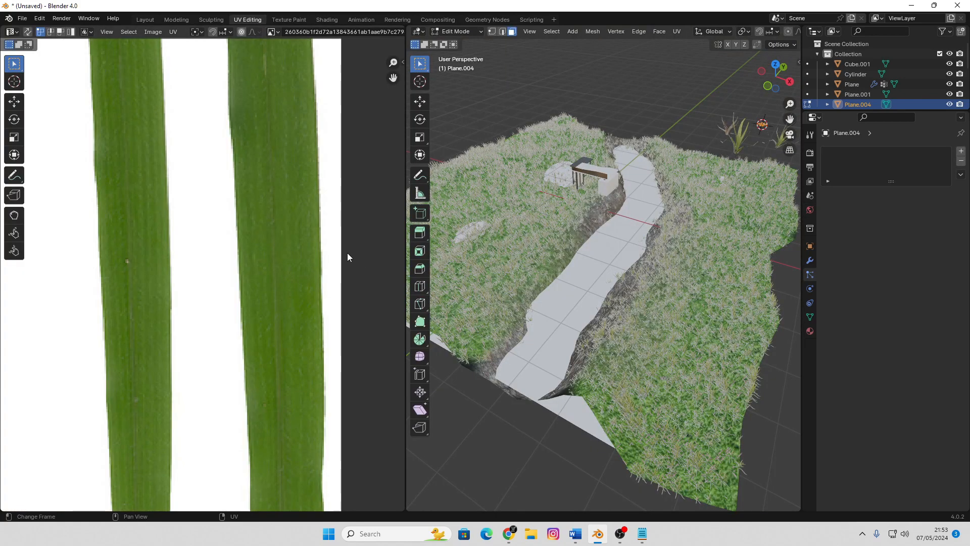
Scale up the petals' whole UV layout to roughly twice its size over the leaf image and return to Object Mode
scroll(294, 237, down, 9)
scroll(220, 241, up, 5)
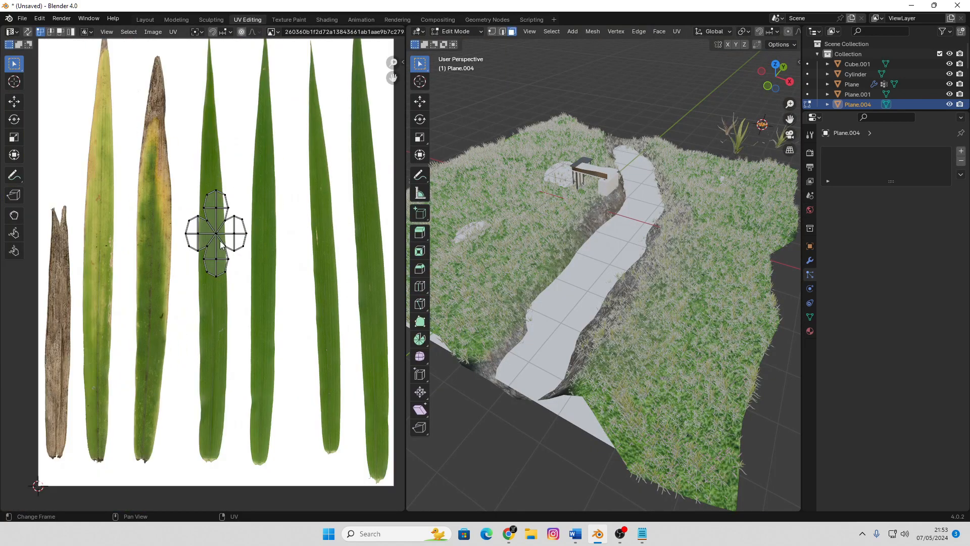
scroll(237, 247, up, 2)
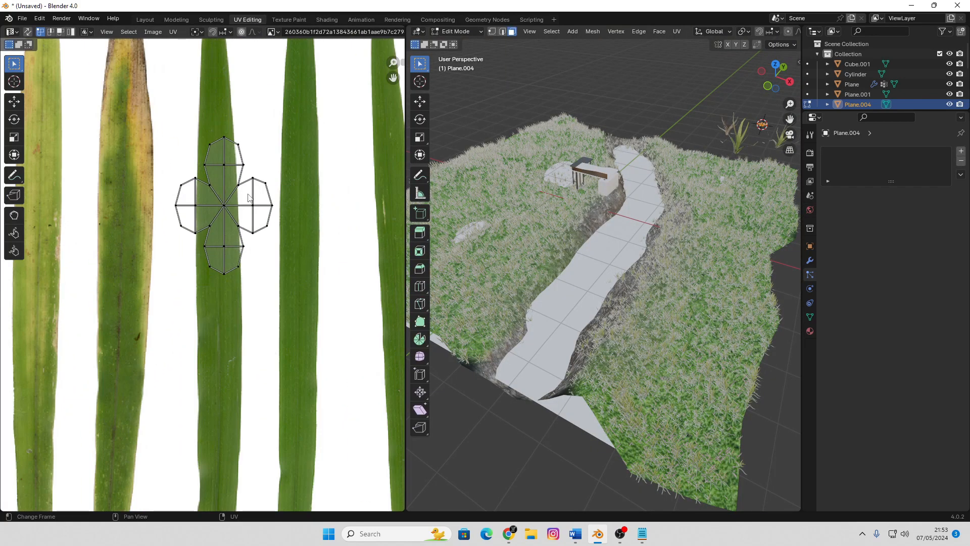
scroll(248, 197, down, 1)
scroll(248, 197, down, 1)
key(a)
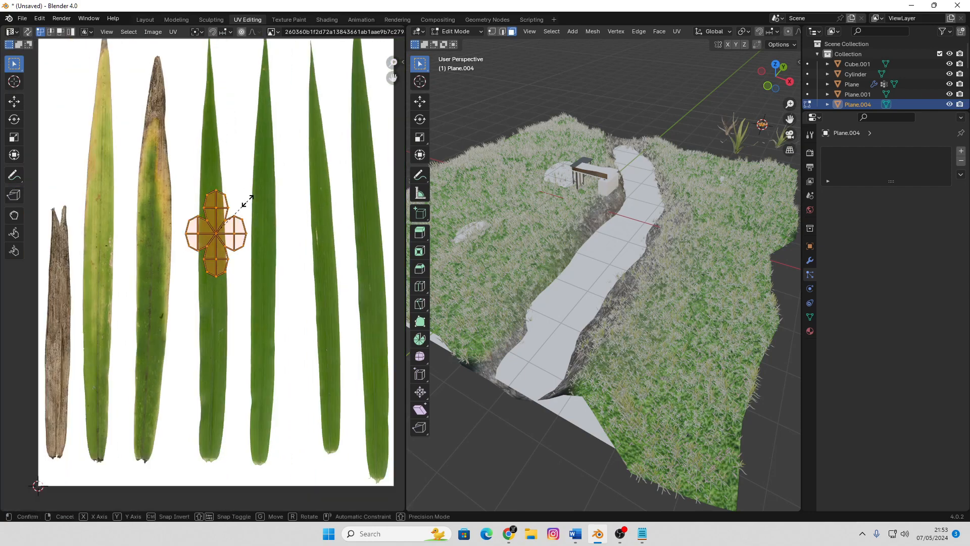
key(s)
click(310, 217)
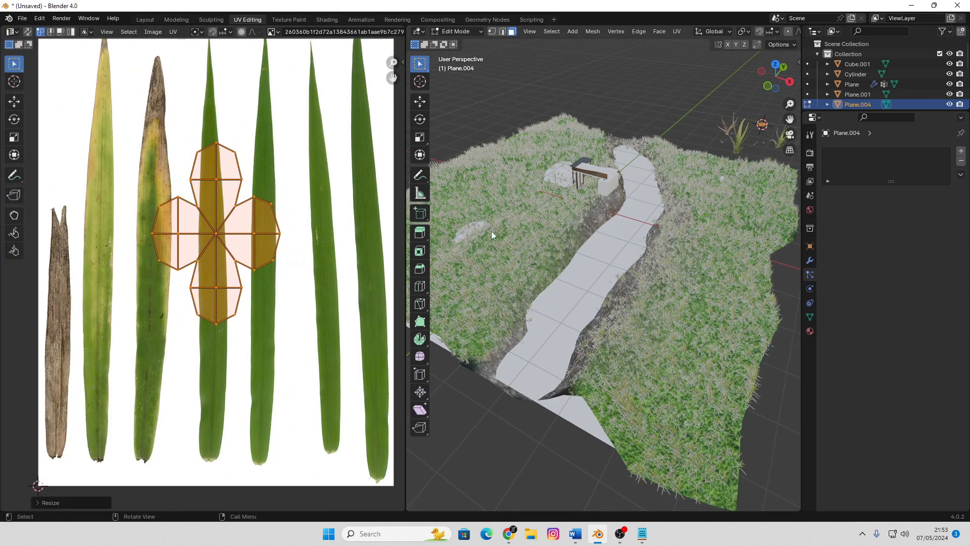
key(Tab)
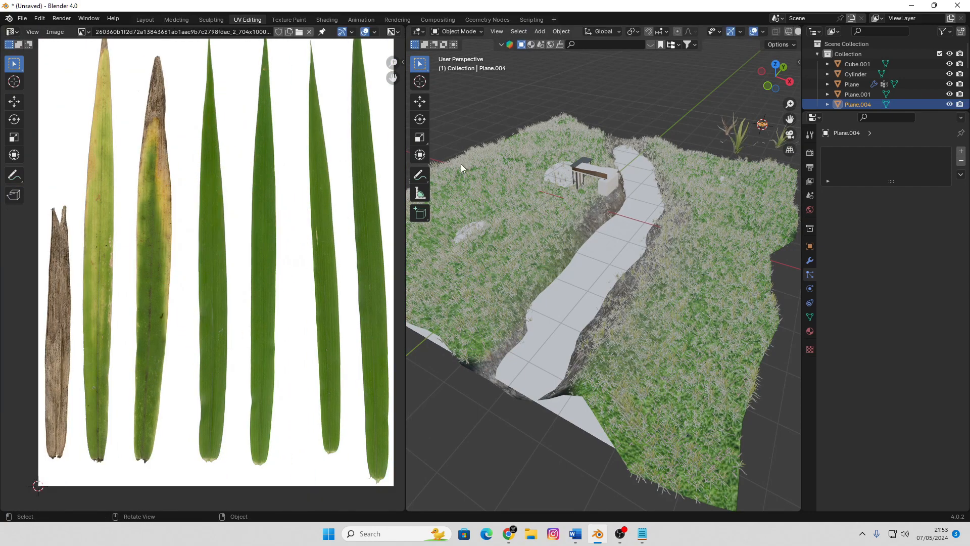
Create a new node-based material for the petals
click(328, 19)
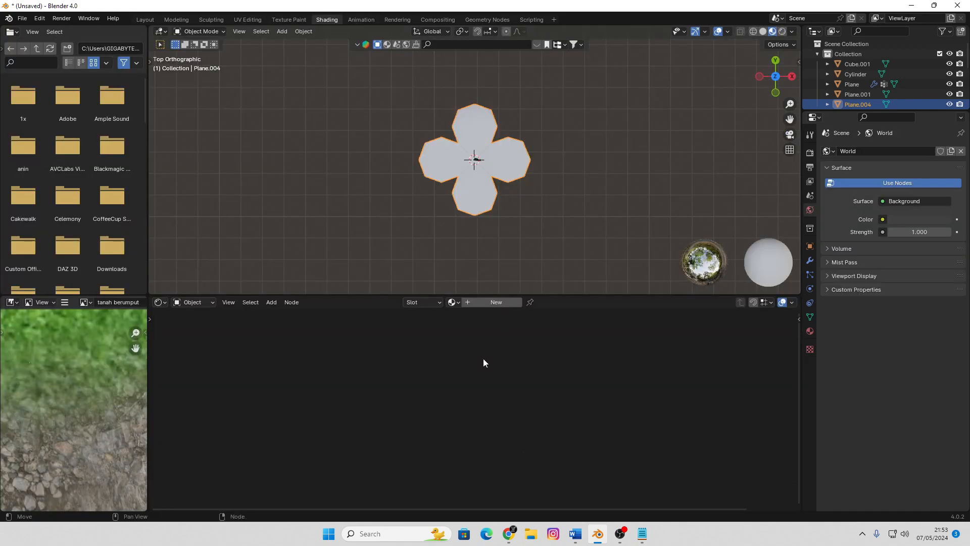
click(490, 302)
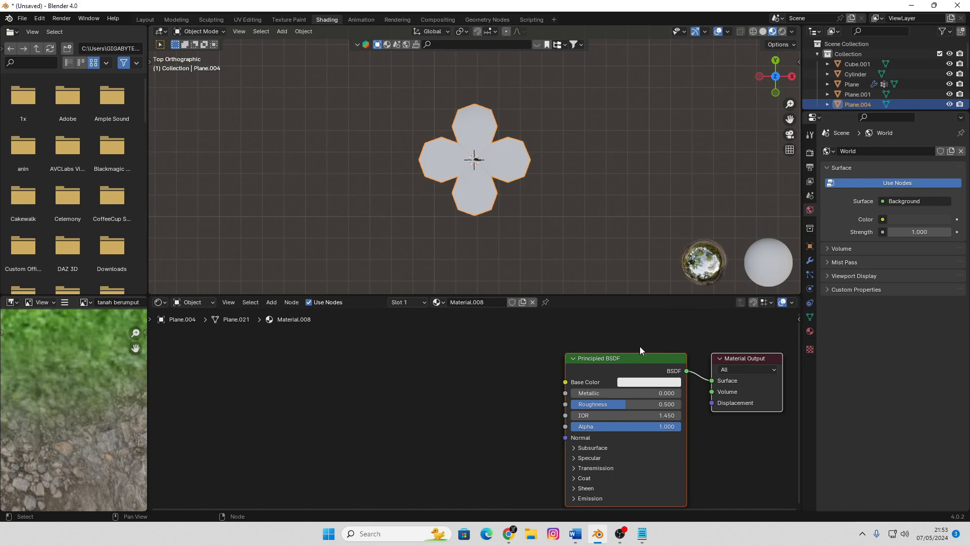
click(611, 357)
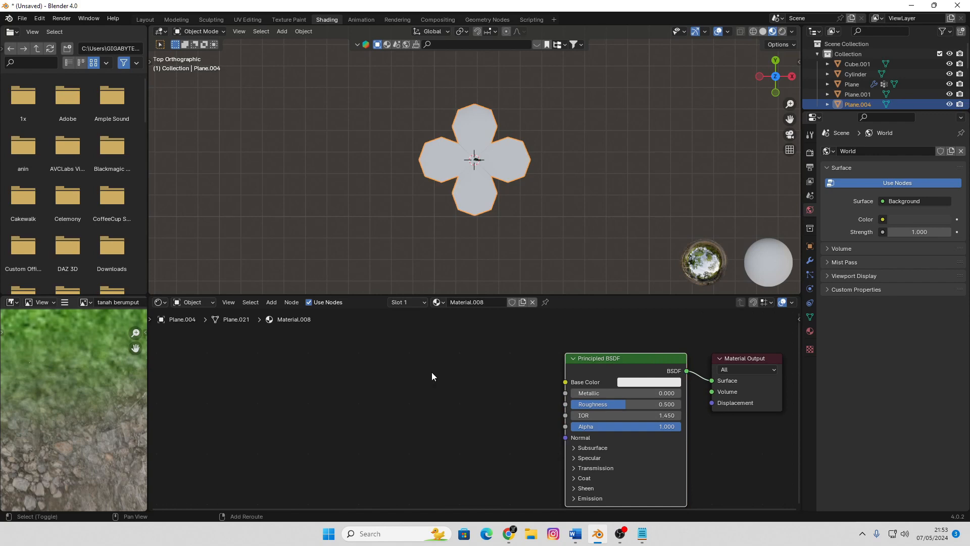
Add a Noise Texture node, connect its Fac output to the Principled BSDF base color and inspect the petals in perspective
key(shift+a)
mouse_move(399, 440)
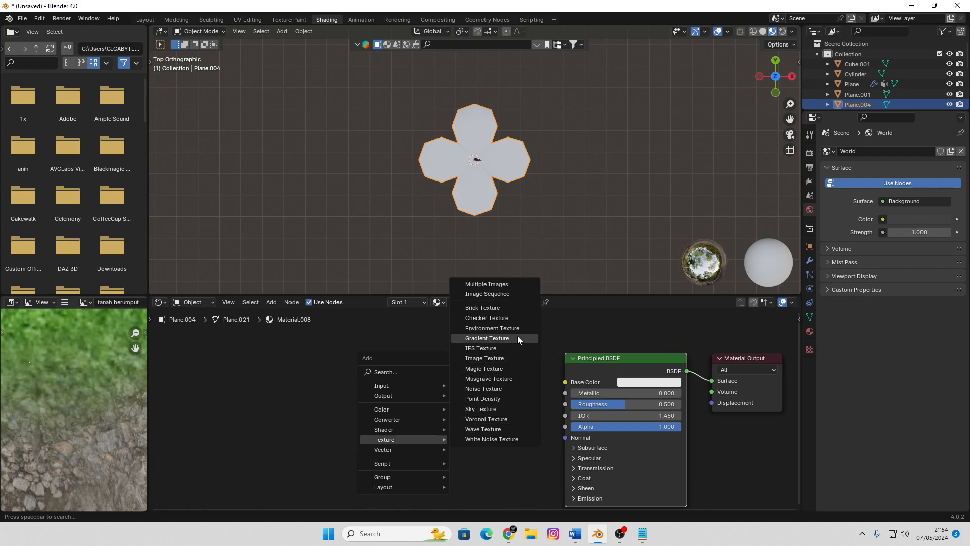
click(502, 386)
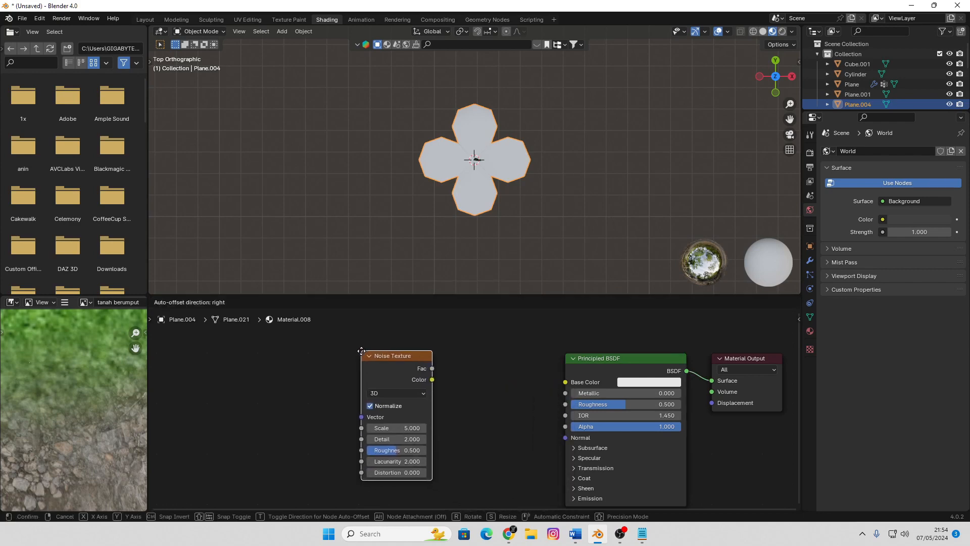
click(432, 379)
drag(430, 365, 573, 380)
key(z)
click(552, 308)
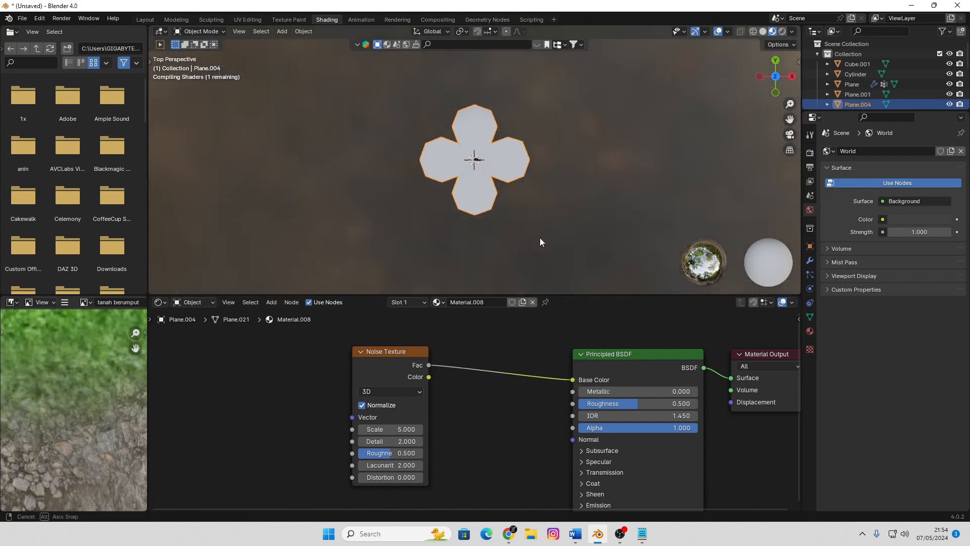
mouse_move(540, 237)
middle_down()
mouse_move(498, 194)
mouse_move(528, 184)
mouse_move(556, 156)
mouse_move(513, 165)
middle_up()
scroll(514, 165, down, 1)
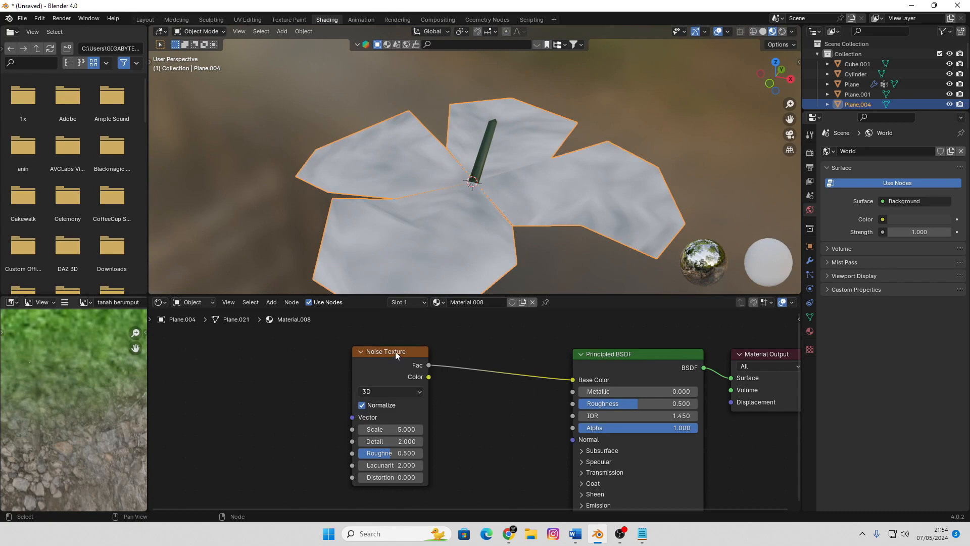
Move the Noise Texture node away from the Principled BSDF and set its scale to 16.700
drag(395, 351, 247, 359)
middle_drag(333, 397, 422, 384)
mouse_move(349, 423)
mouse_down()
mouse_move(401, 423)
mouse_move(368, 423)
mouse_up()
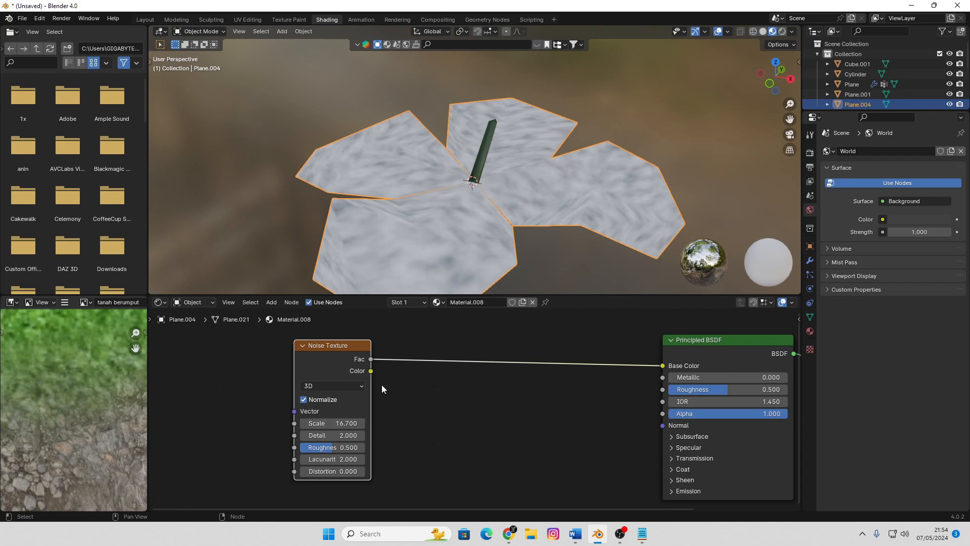
Insert a Color Ramp node between the Noise Texture and the Principled BSDF base color
mouse_move(422, 384)
middle_down()
mouse_move(448, 387)
mouse_move(409, 385)
middle_up()
key(shift+a)
mouse_move(439, 402)
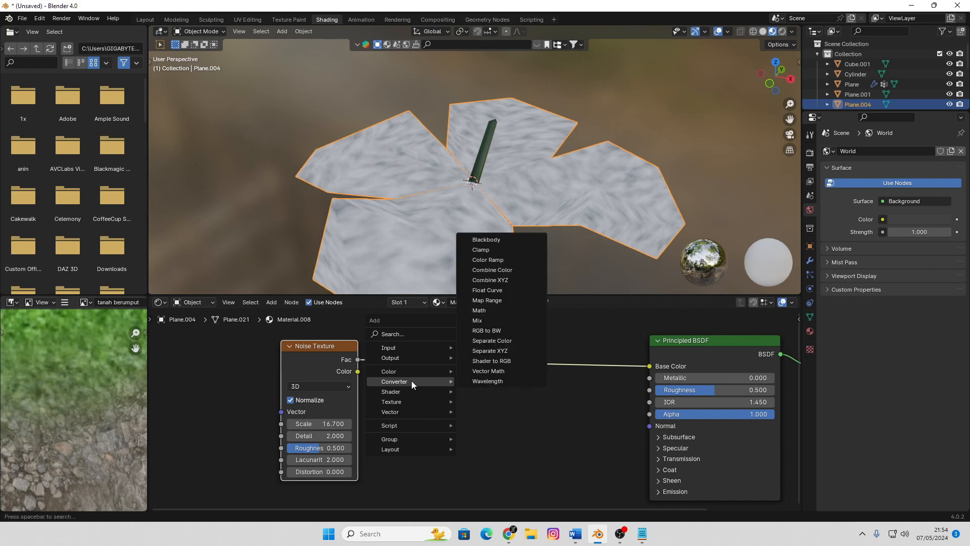
click(523, 260)
click(432, 354)
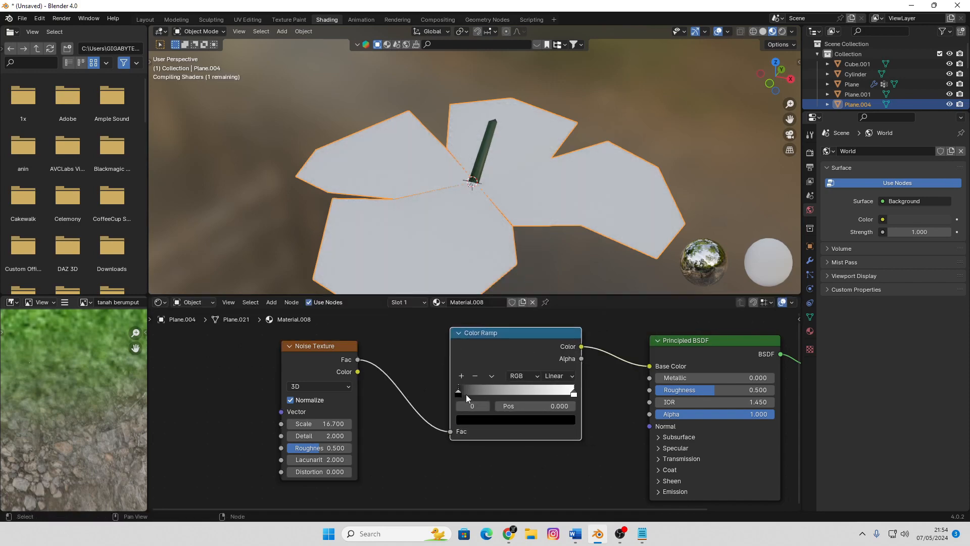
Tighten the color ramp by moving the black stop to about 0.26 and the white stop to about the middle
drag(458, 391, 480, 393)
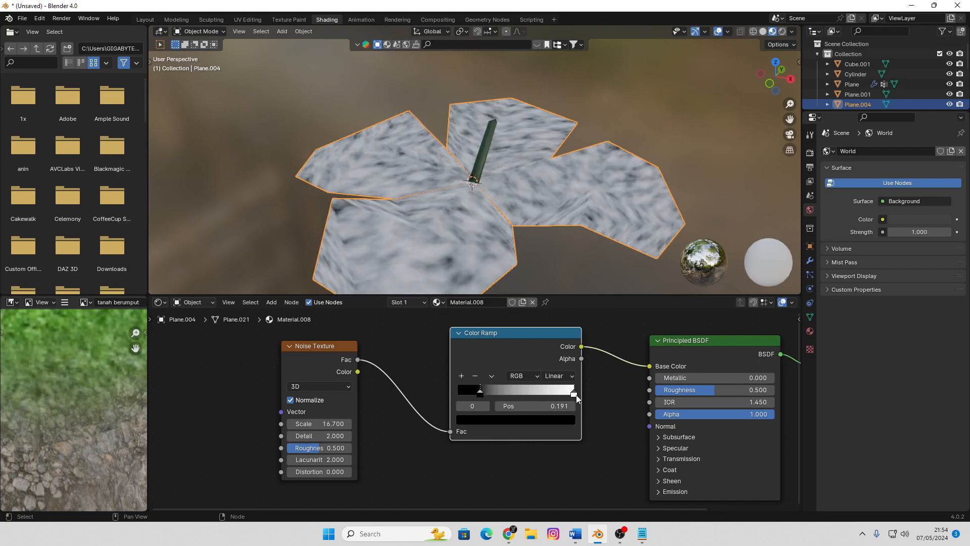
click(574, 394)
drag(574, 394, 490, 392)
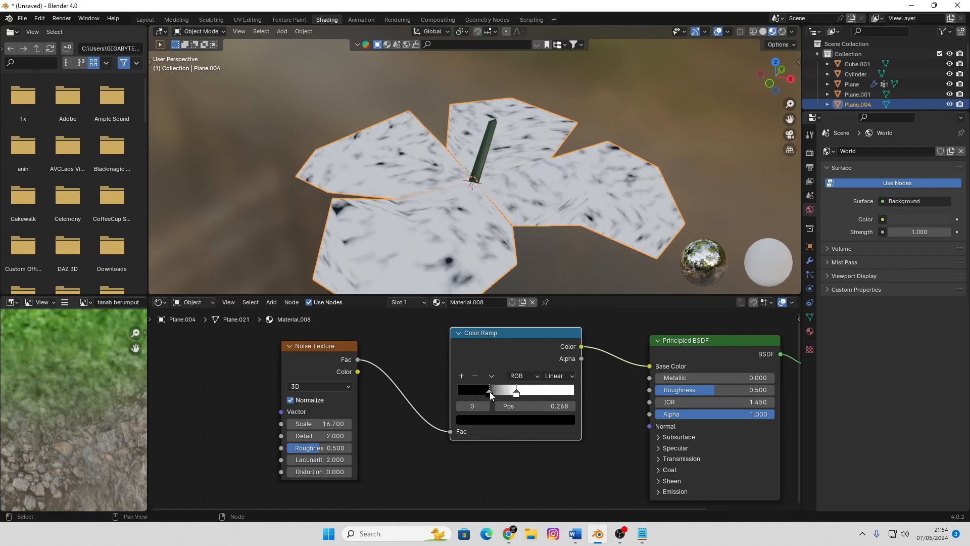
Recolor the ramp's black stop a bright yellow with hue 0.156 and saturation 0.993
click(502, 420)
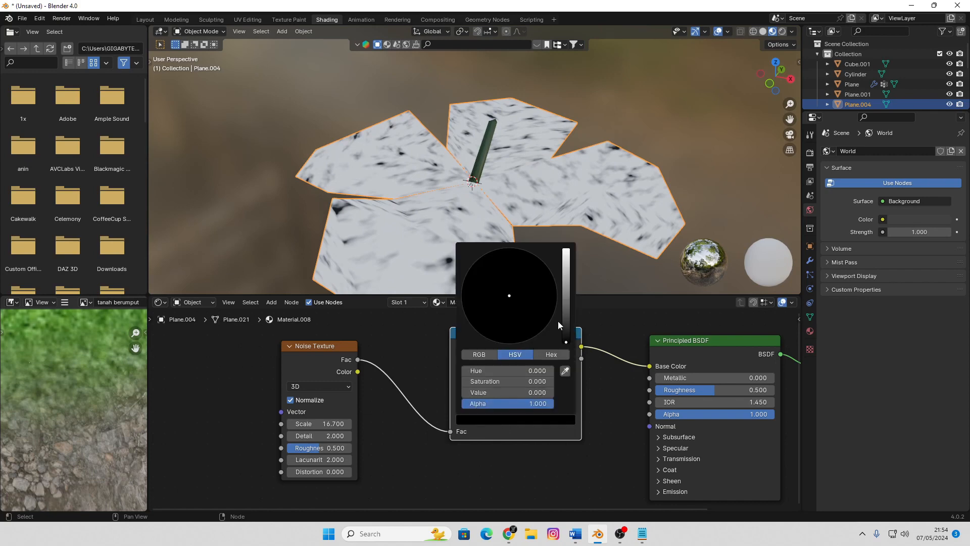
drag(566, 343, 566, 288)
click(486, 286)
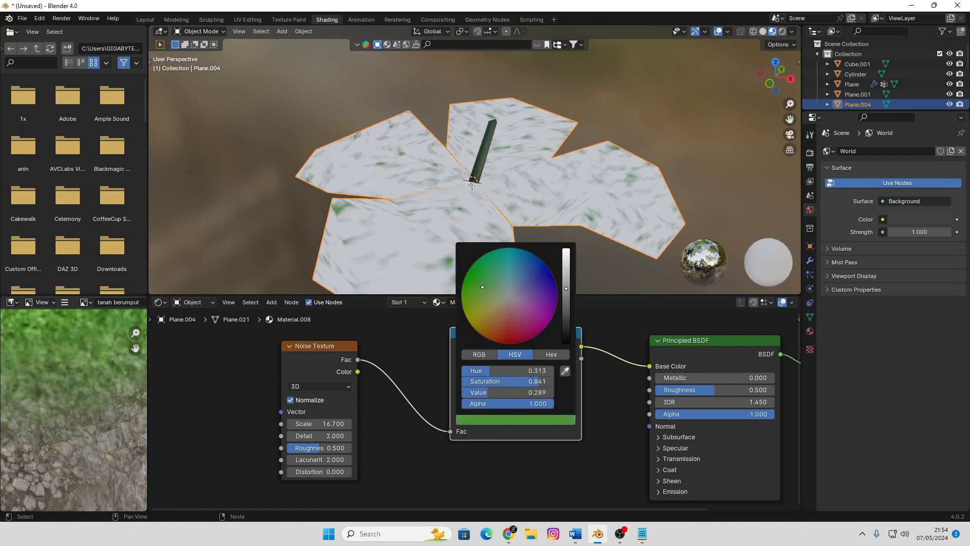
drag(482, 287, 471, 319)
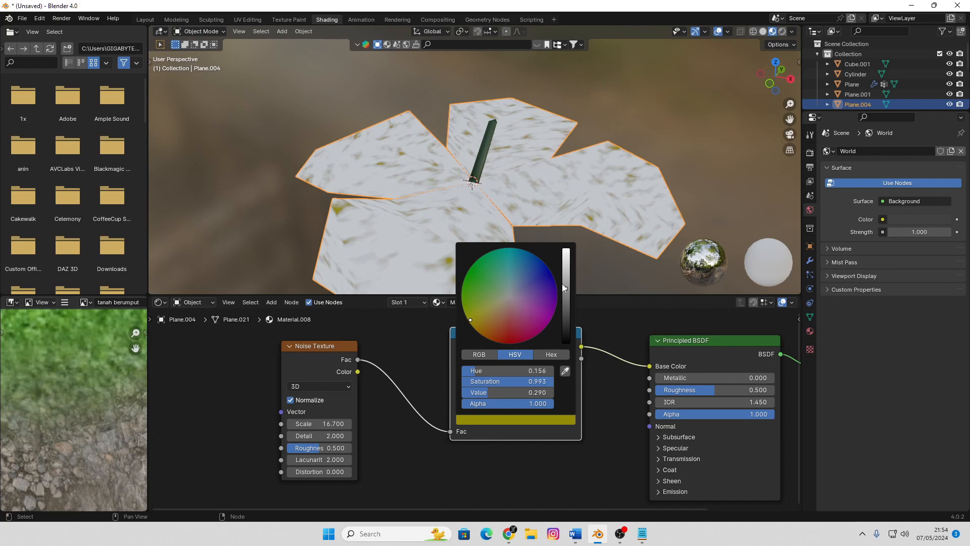
drag(565, 288, 566, 271)
click(678, 130)
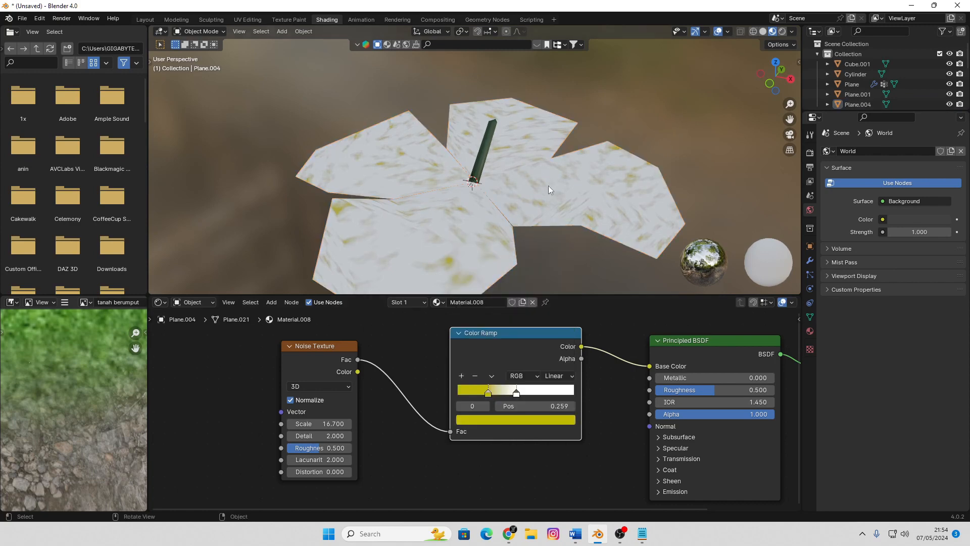
Select the stem and the petals together in Object Mode and join them into one object
scroll(551, 188, down, 4)
middle_drag(559, 193, 509, 198)
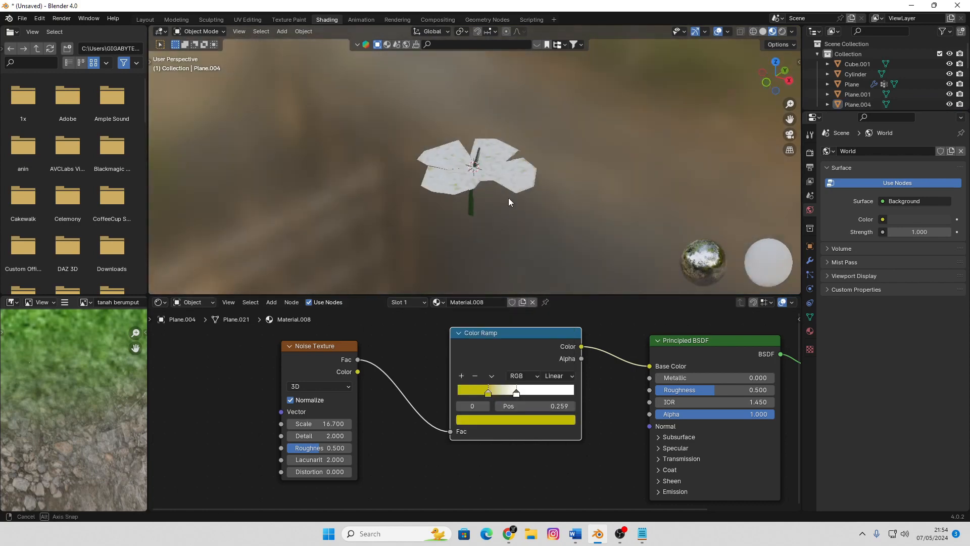
click(500, 146)
key(Tab)
key(Tab)
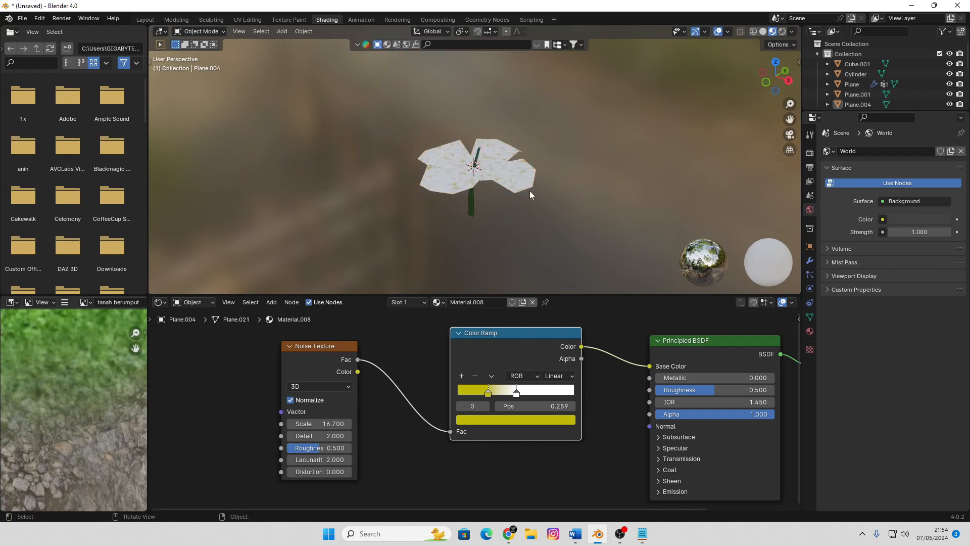
middle_drag(529, 190, 509, 218)
scroll(501, 204, up, 1)
click(462, 231)
click(499, 197)
drag(552, 130, 402, 246)
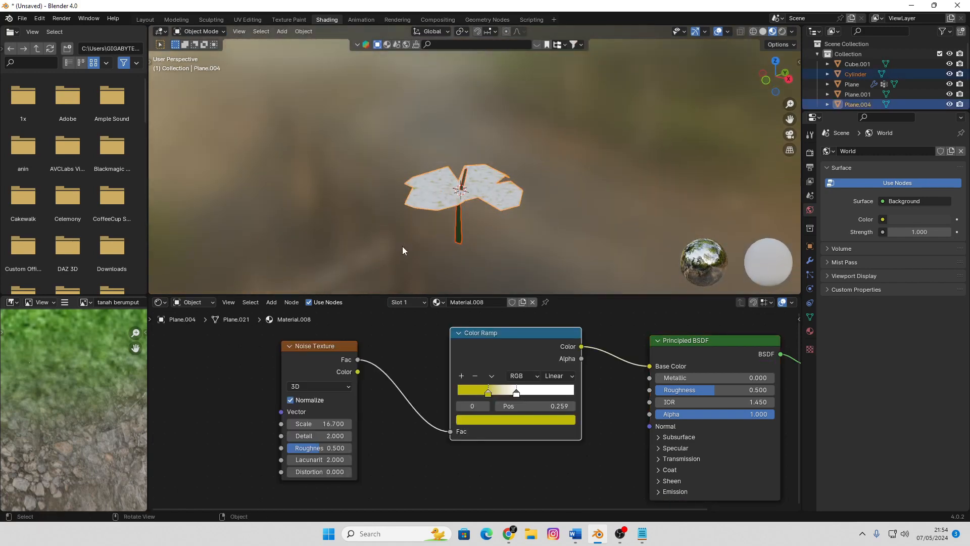
key(ctrl+j)
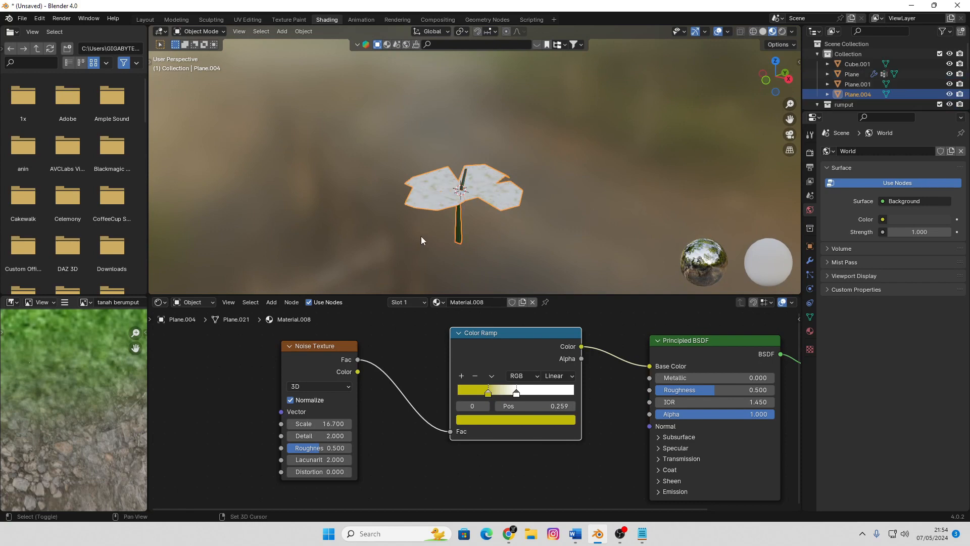
Snap the 3D cursor to a selected vertex at the bottom end of the stem
middle_drag(420, 235, 492, 219)
key(Tab)
click(506, 227)
key(1)
click(494, 222)
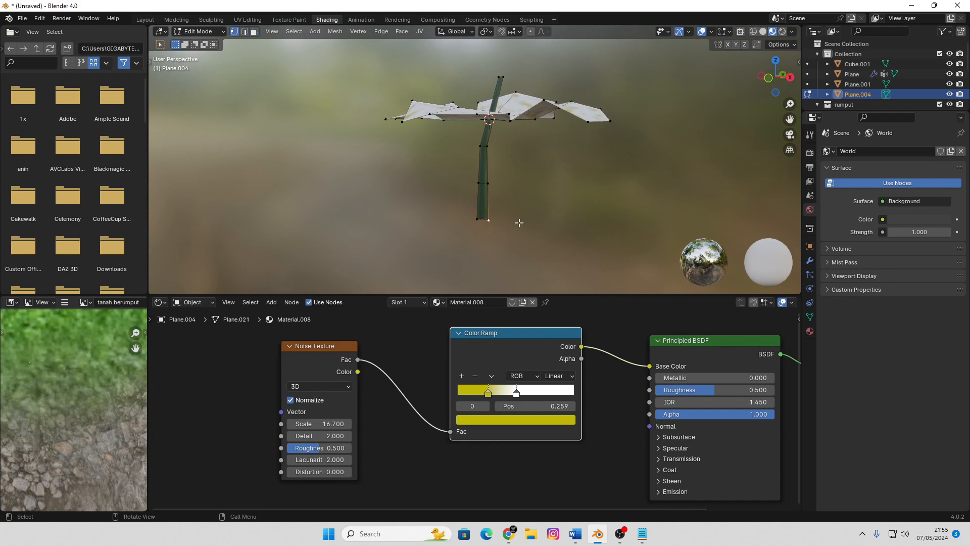
key(shift+a)
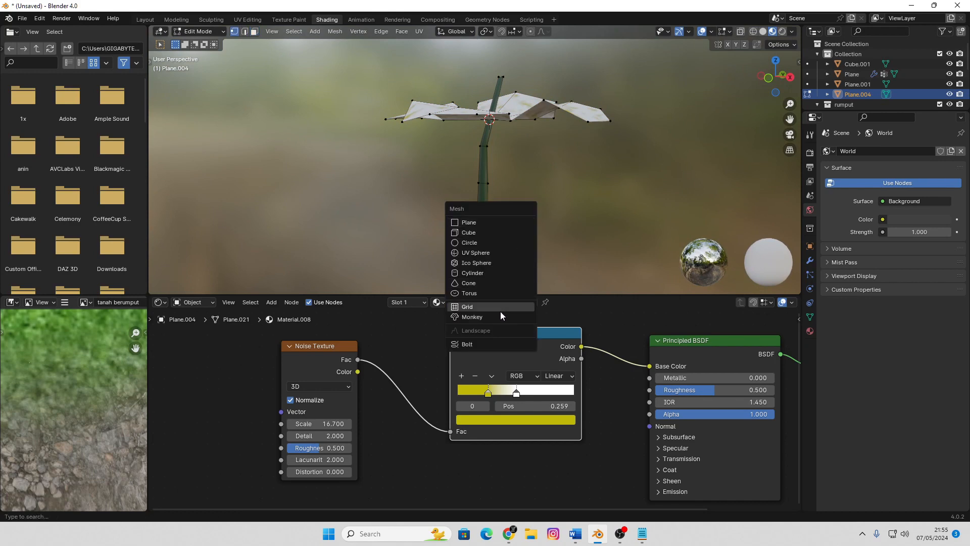
key(shift+s)
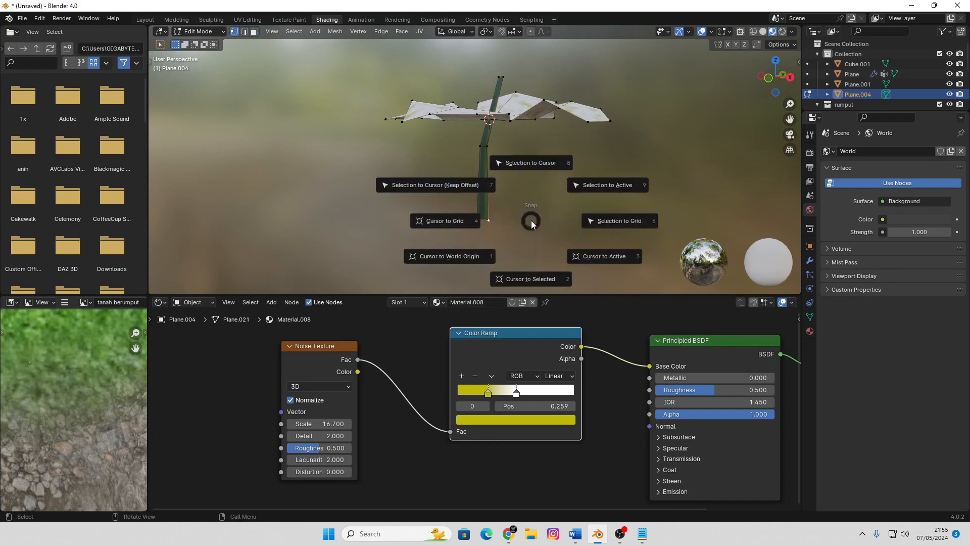
click(539, 283)
Return to Object Mode and set the flower's origin to the 3D cursor at the stem's base
key(Tab)
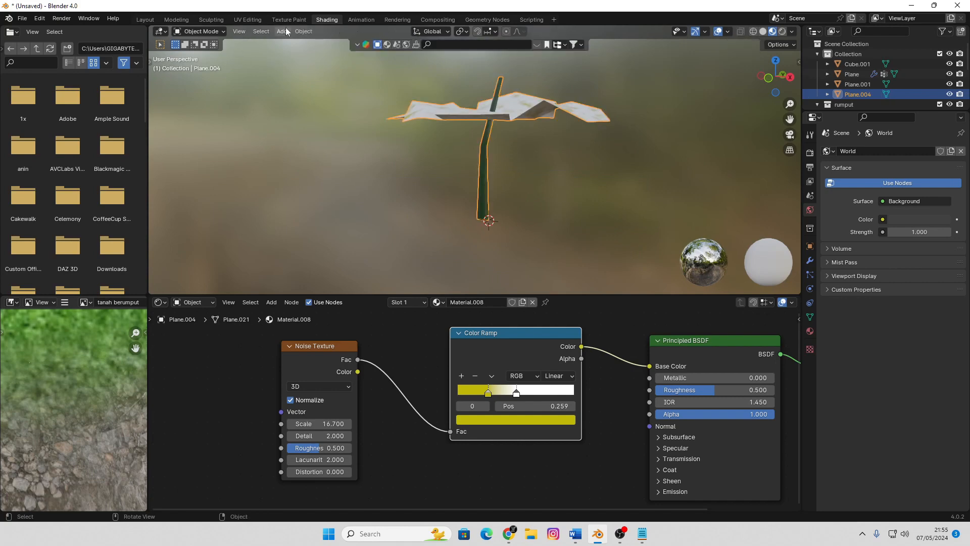
click(303, 31)
mouse_move(314, 54)
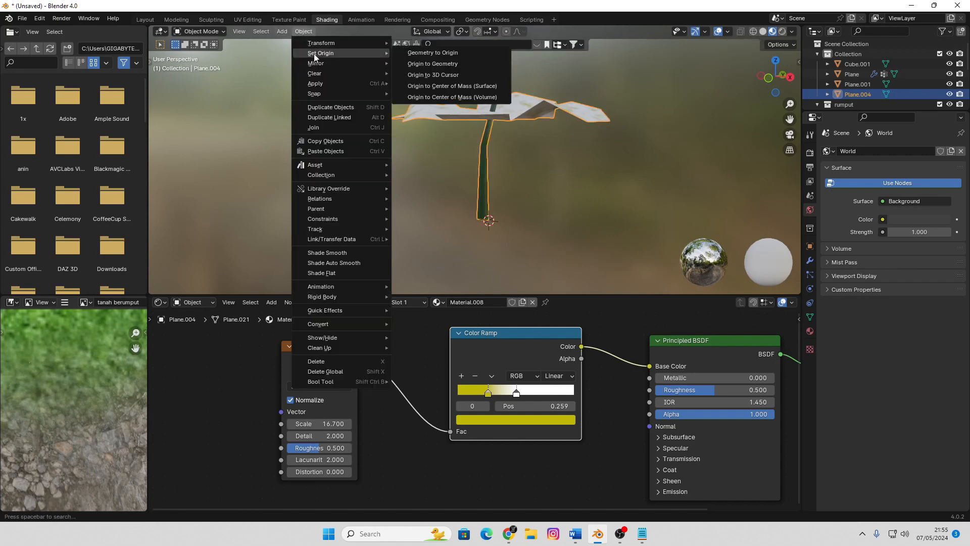
click(480, 75)
middle_drag(512, 108, 201, 65)
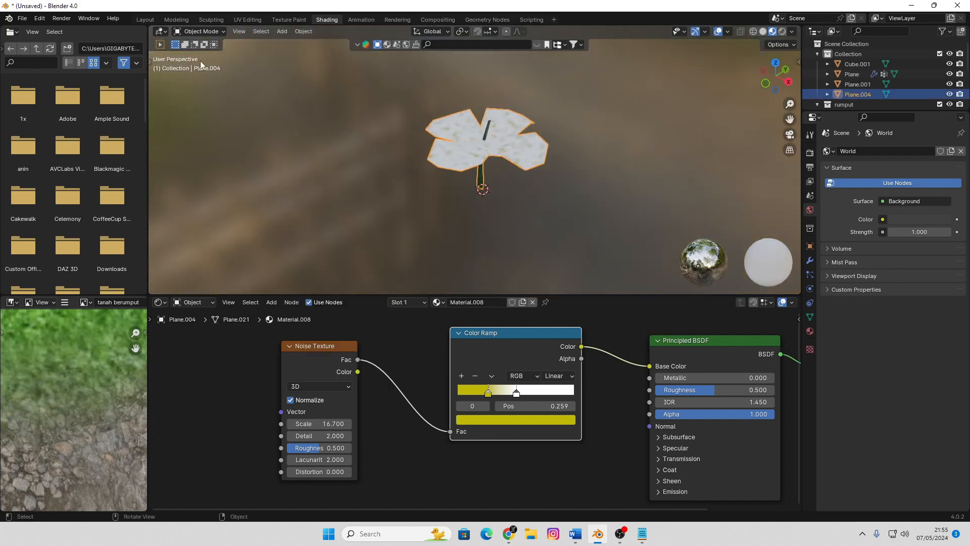
Switch to the Modeling workspace and return the flower from Edit Mode to Object Mode
click(175, 20)
scroll(566, 286, down, 3)
scroll(551, 324, up, 2)
shift+middle_drag(543, 335, 513, 336)
scroll(602, 327, up, 2)
scroll(604, 328, down, 3)
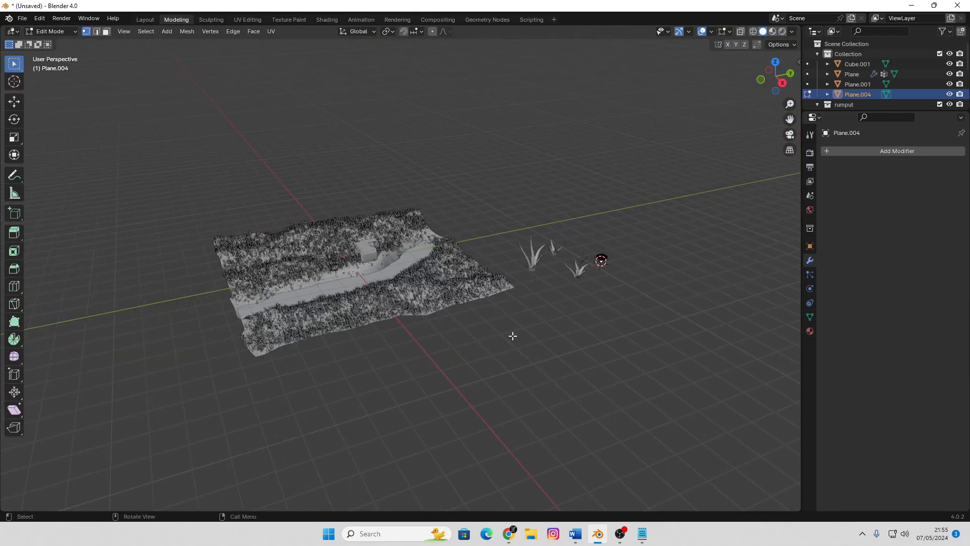
key(Tab)
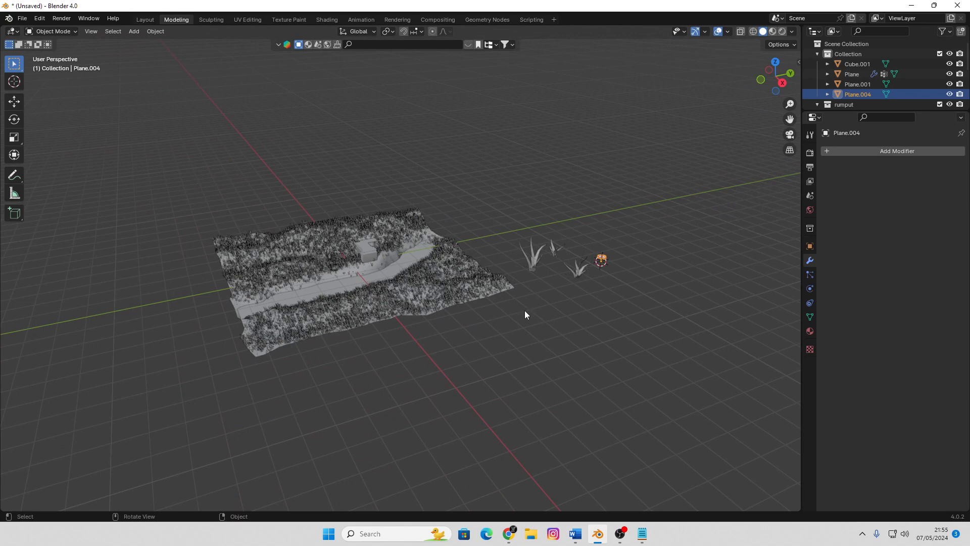
Select the terrain plane and add a second particle system of type Hair to it
click(696, 239)
click(446, 292)
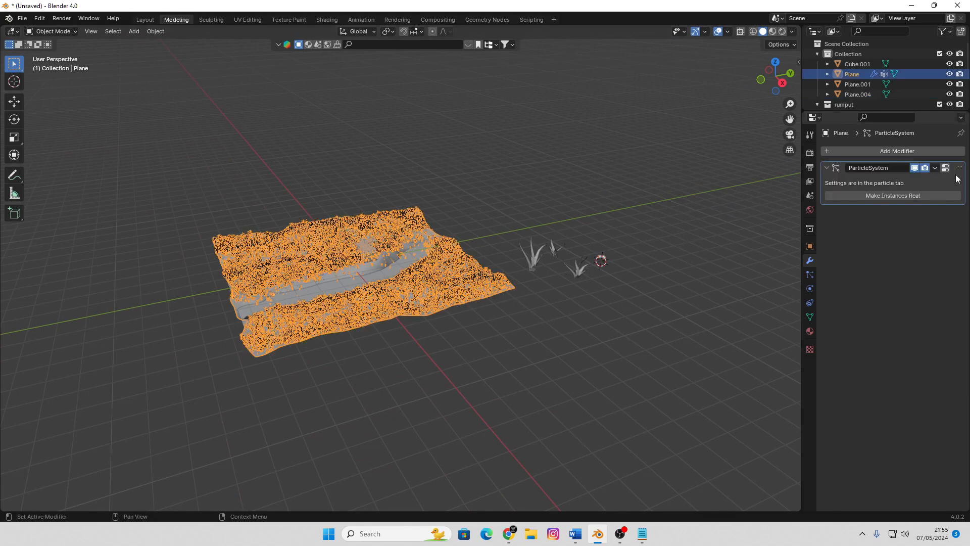
click(932, 150)
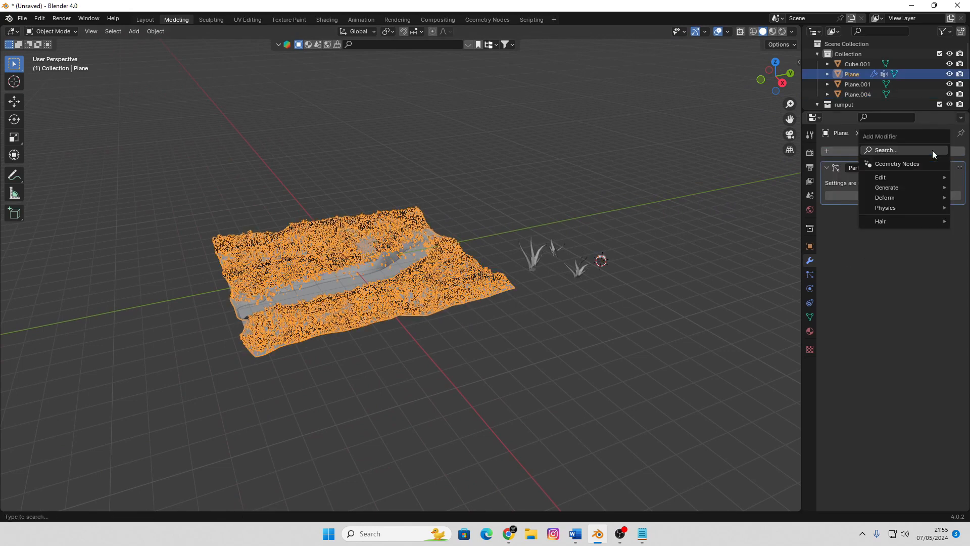
click(601, 262)
click(811, 276)
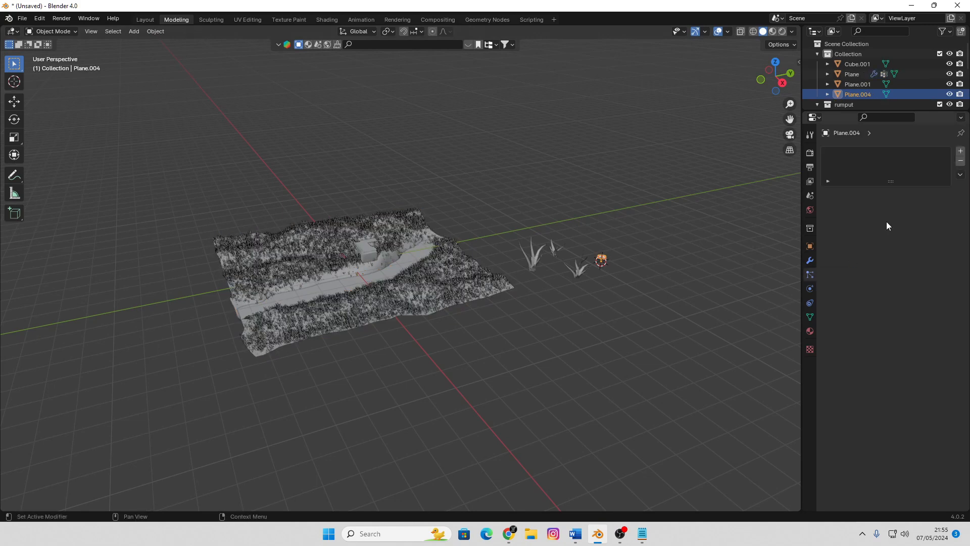
click(385, 315)
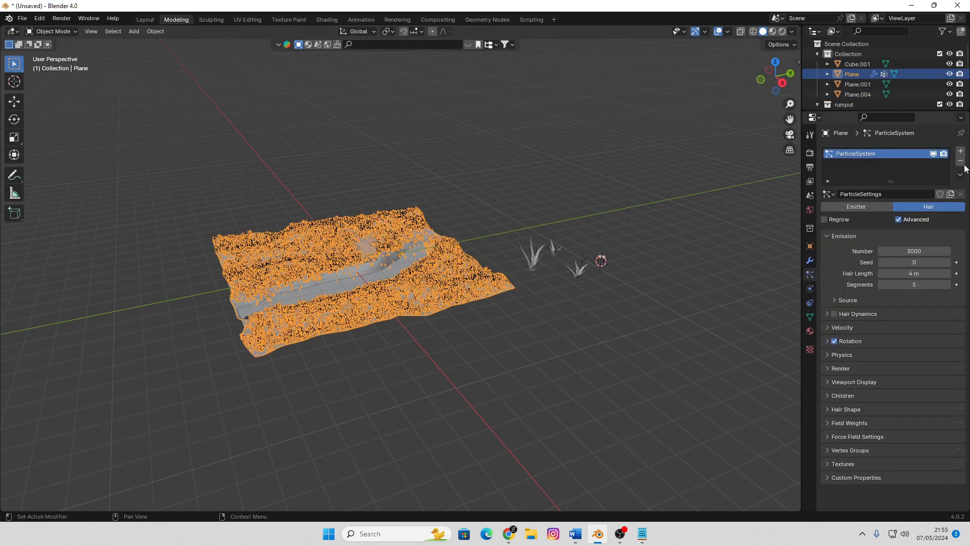
click(961, 152)
click(938, 204)
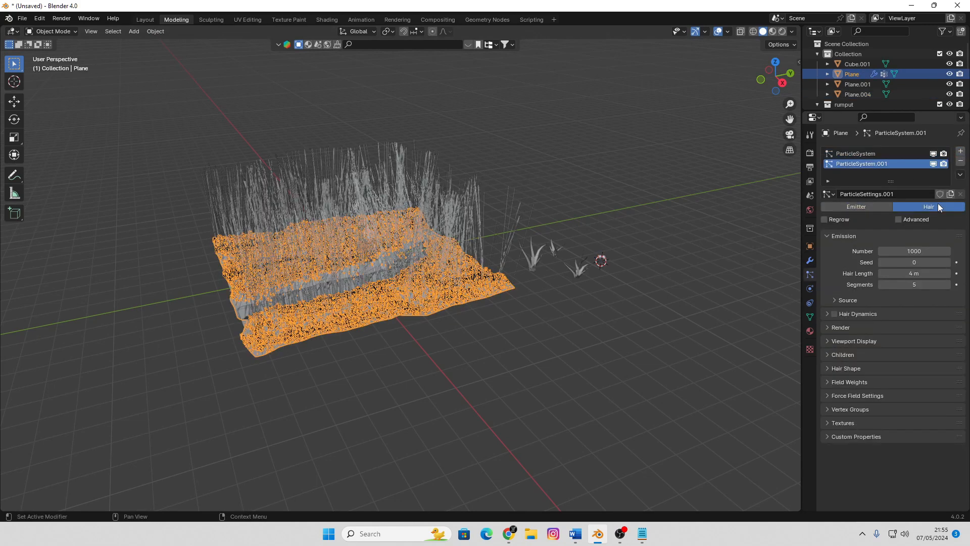
Render the new hair particles as Object and pick the flower, Plane.004, as the instance object
scroll(589, 341, up, 4)
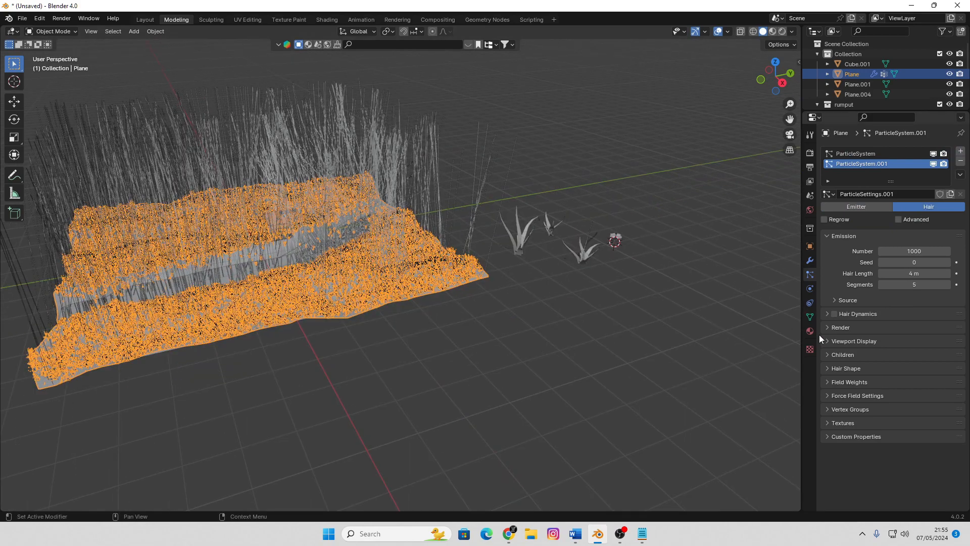
click(831, 327)
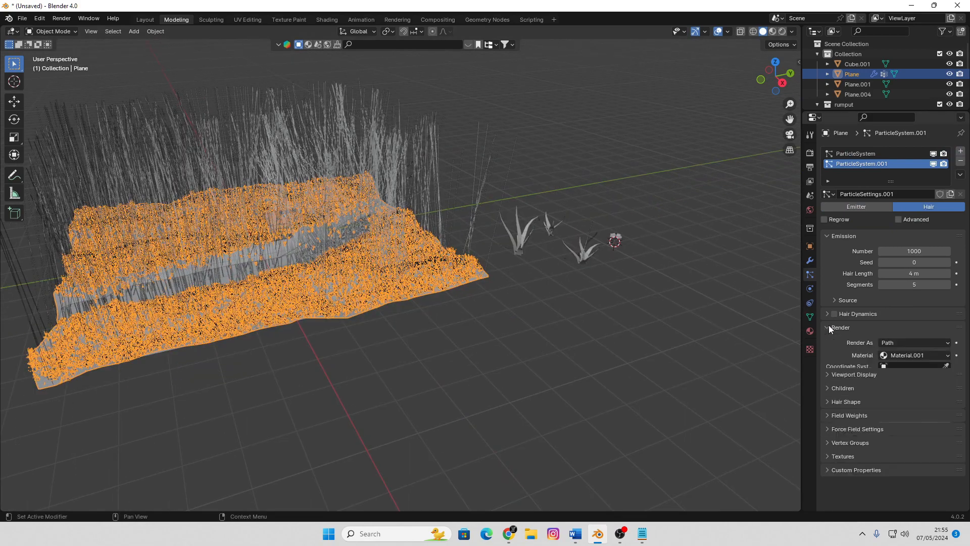
click(918, 343)
click(906, 375)
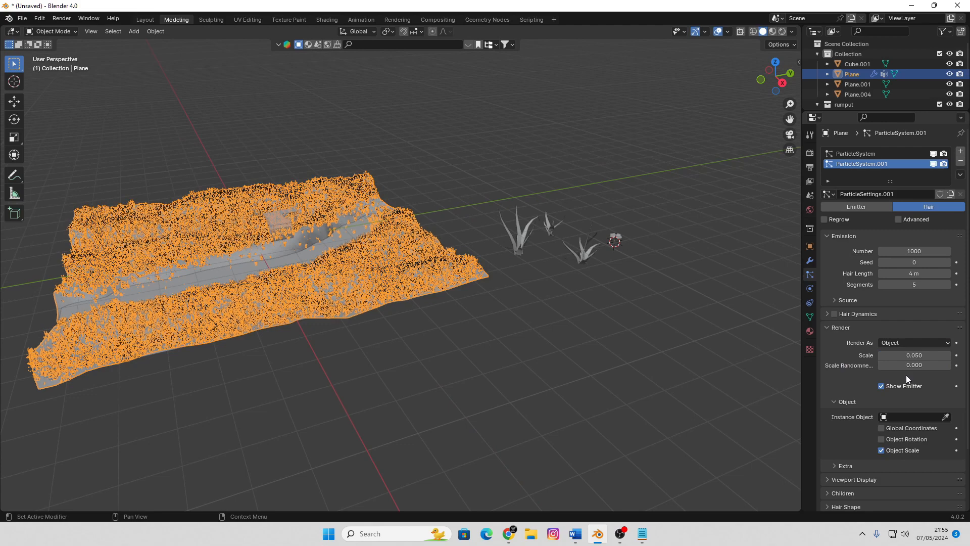
click(945, 417)
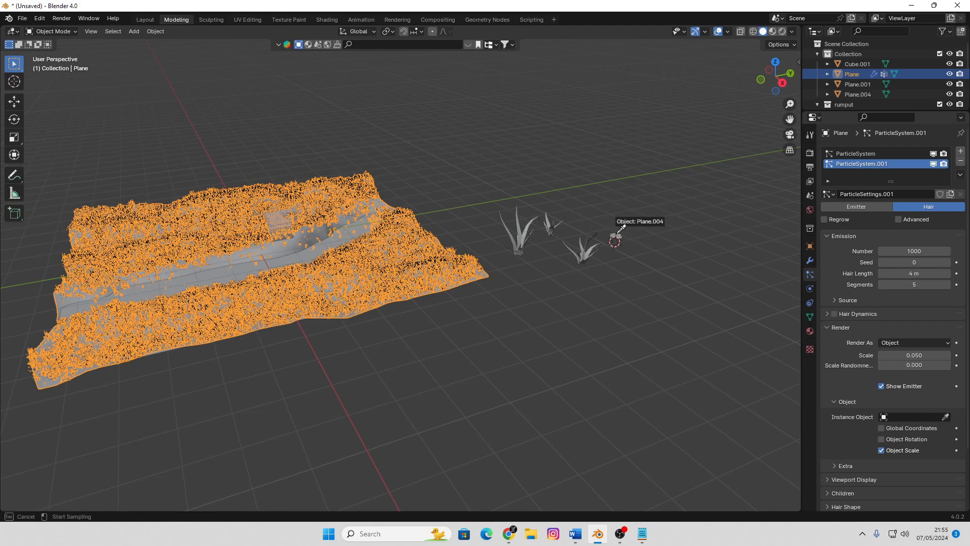
click(618, 231)
Hide the grass particle system in the viewport and return to solid shading to inspect the scattered flowers
key(alt+z)
scroll(488, 332, up, 5)
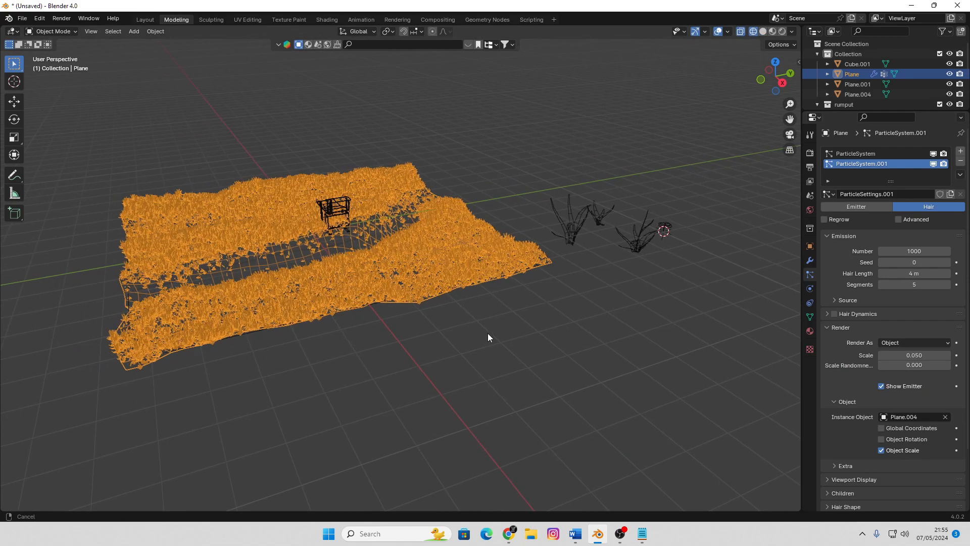
middle_drag(489, 332, 455, 312)
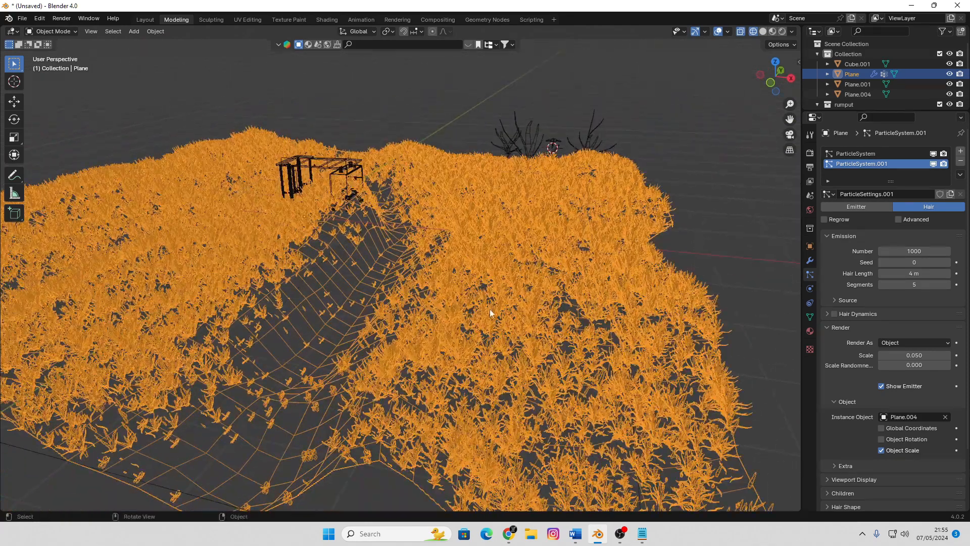
click(684, 225)
middle_drag(686, 343, 624, 323)
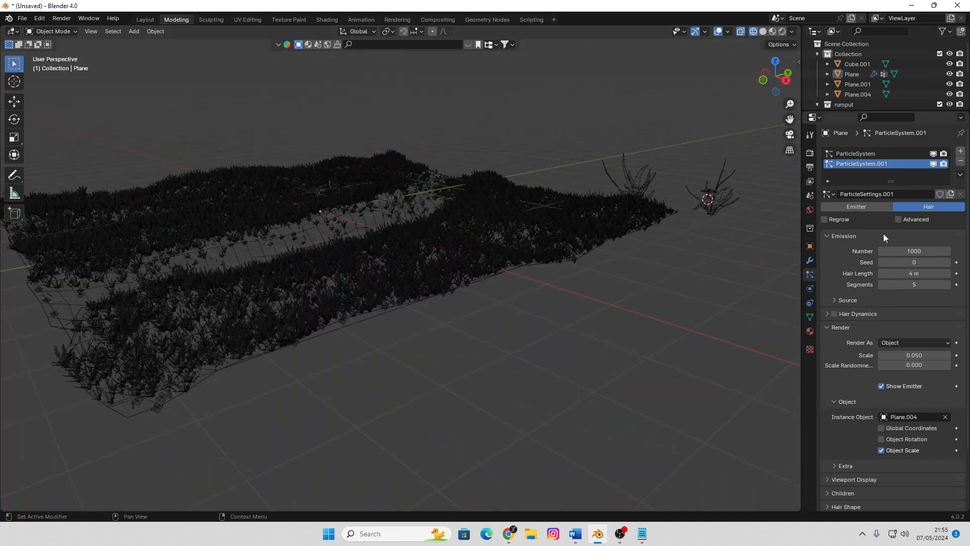
click(933, 154)
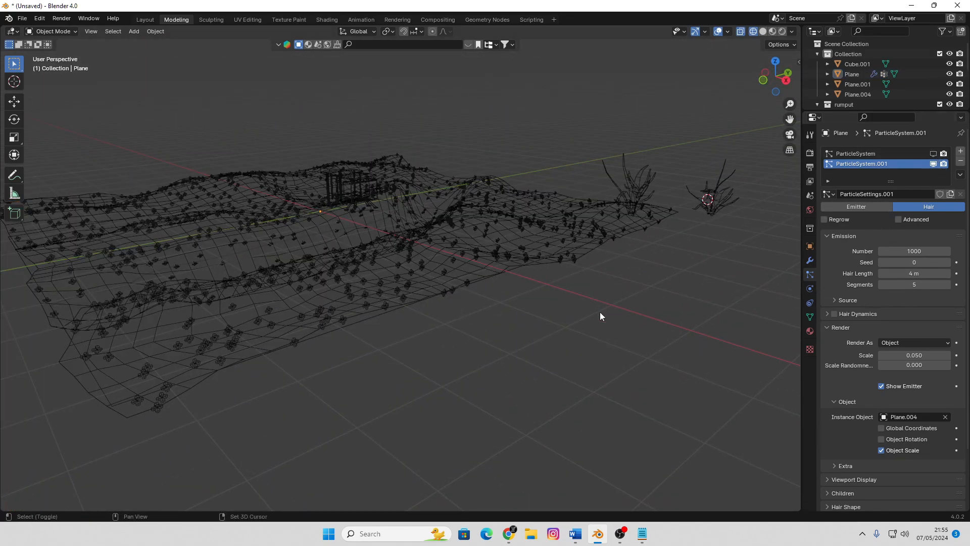
key(shift+z)
middle_drag(601, 317, 488, 307)
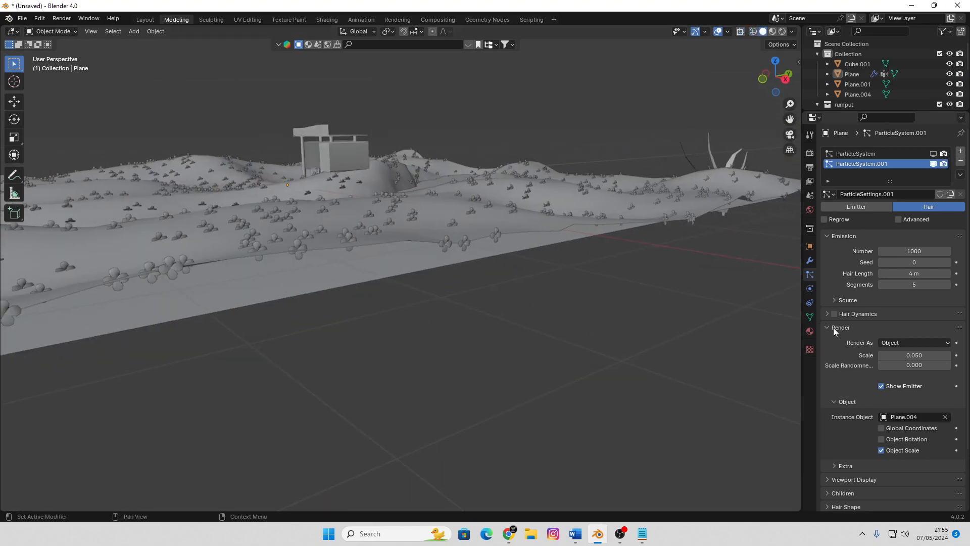
middle_drag(651, 229, 602, 250)
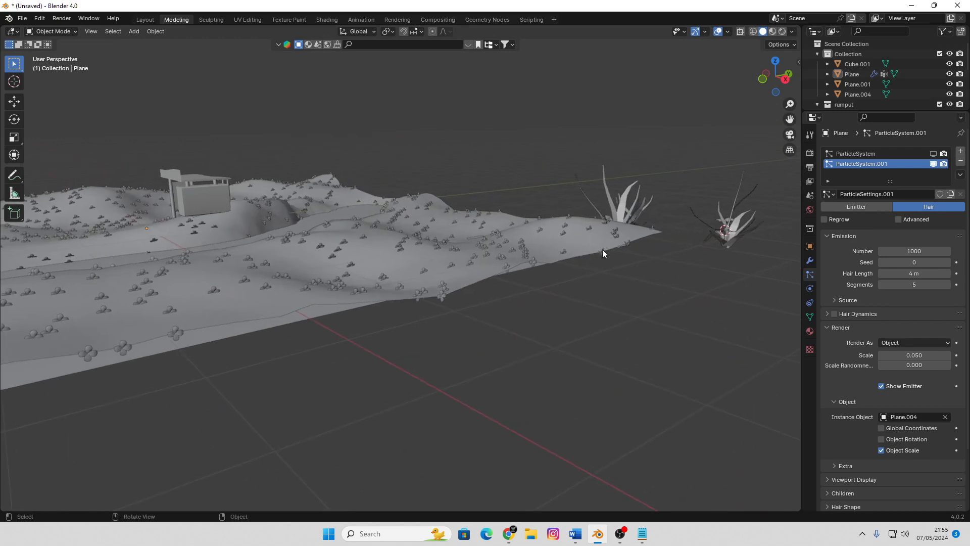
Enable the flower particles' advanced options and rotation, and set the orientation axis to None so the flowers stand upright
click(395, 297)
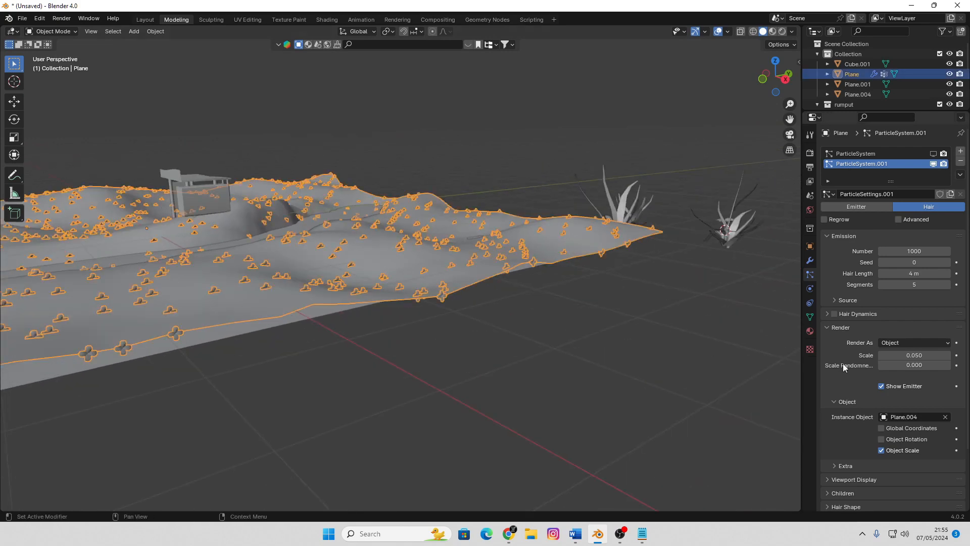
click(898, 219)
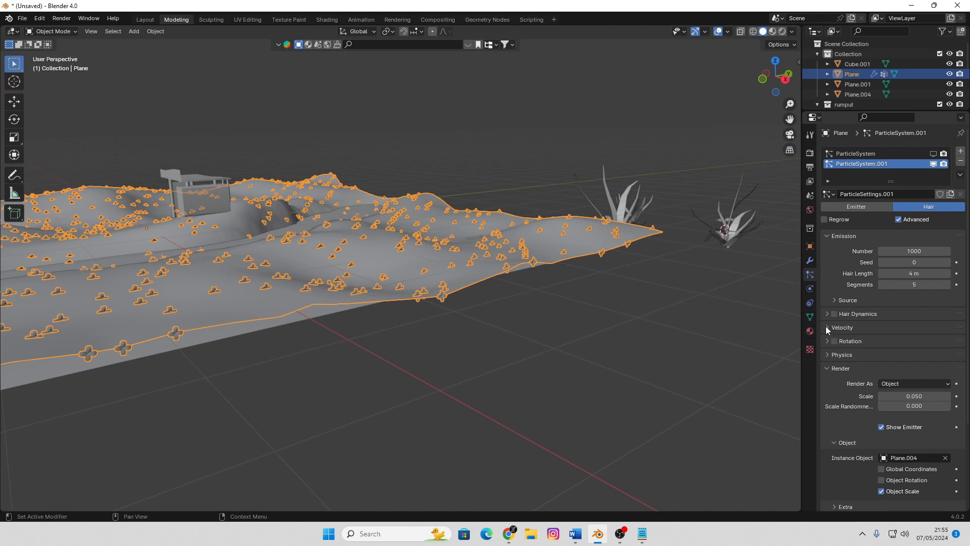
click(828, 342)
click(895, 358)
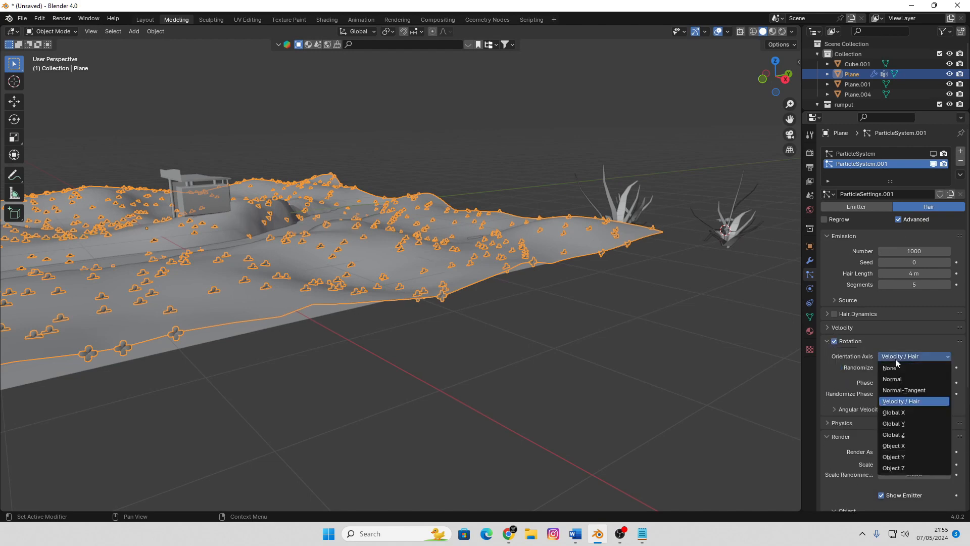
click(892, 364)
click(458, 320)
scroll(458, 324, up, 10)
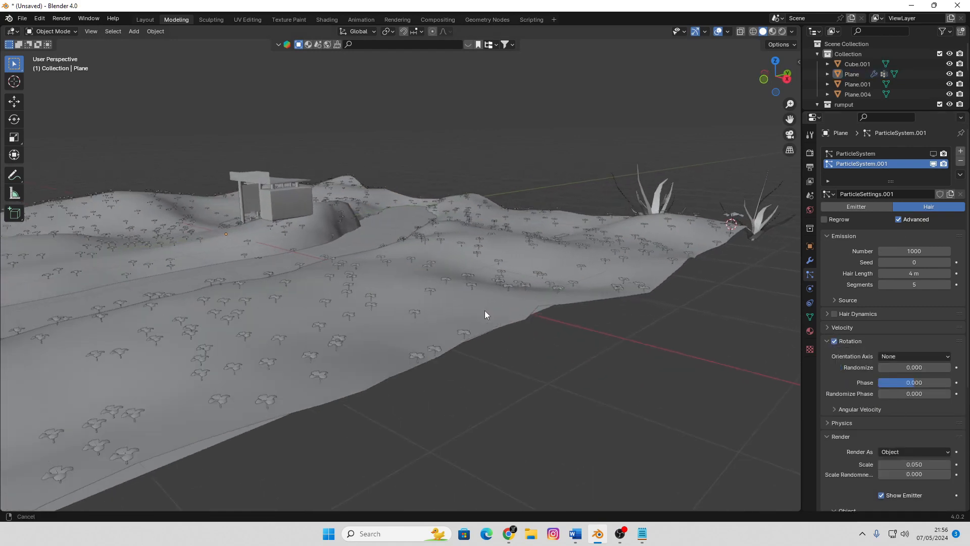
scroll(501, 310, down, 5)
middle_drag(501, 311, 527, 304)
Set the flower particles' rotation randomize to 1.000 and their render scale to 0.120
drag(906, 366, 949, 368)
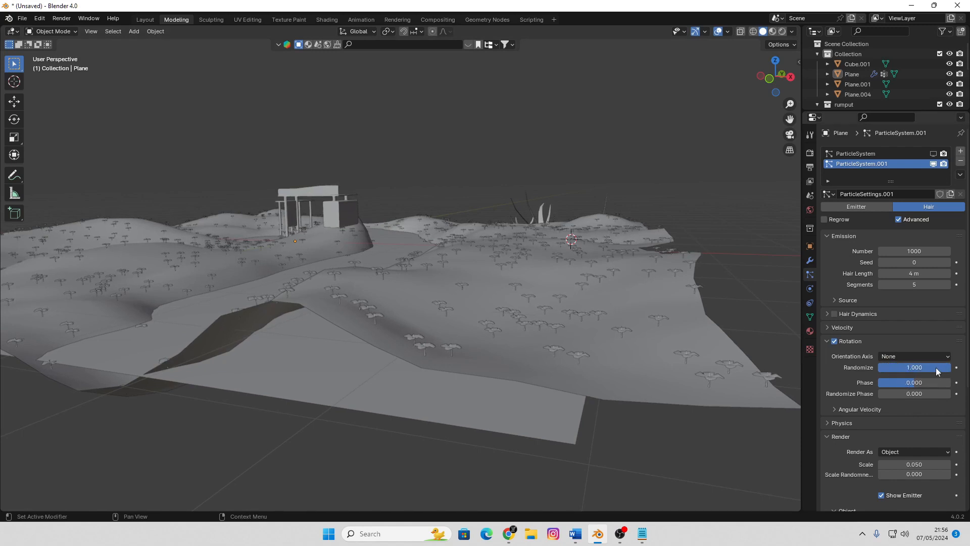
drag(909, 464, 920, 464)
middle_drag(698, 147, 664, 179)
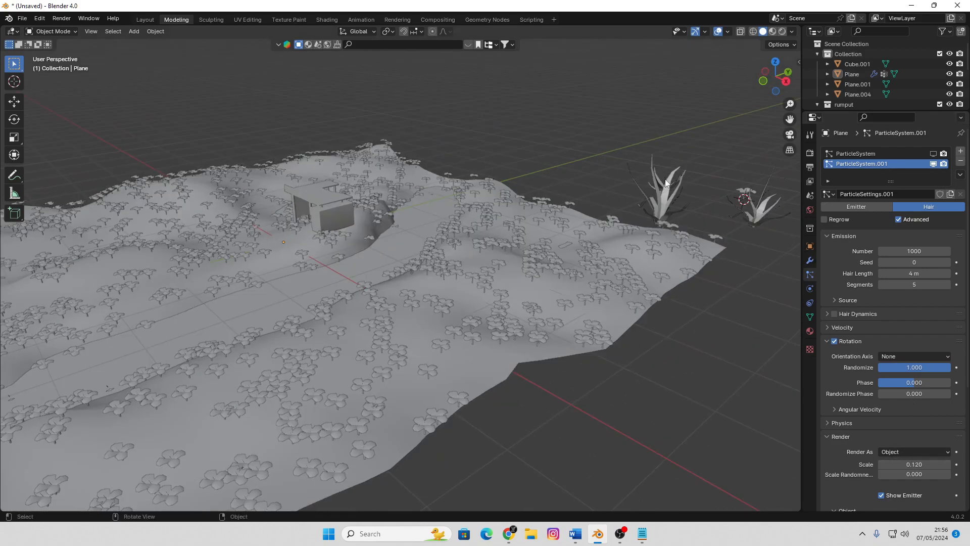
scroll(455, 273, down, 2)
middle_drag(455, 274, 530, 277)
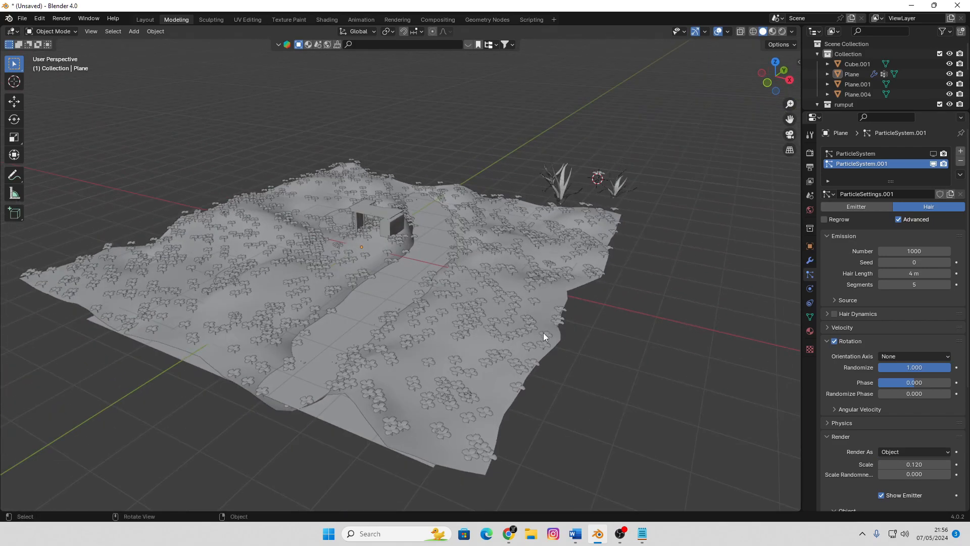
scroll(544, 333, up, 3)
middle_drag(545, 334, 554, 264)
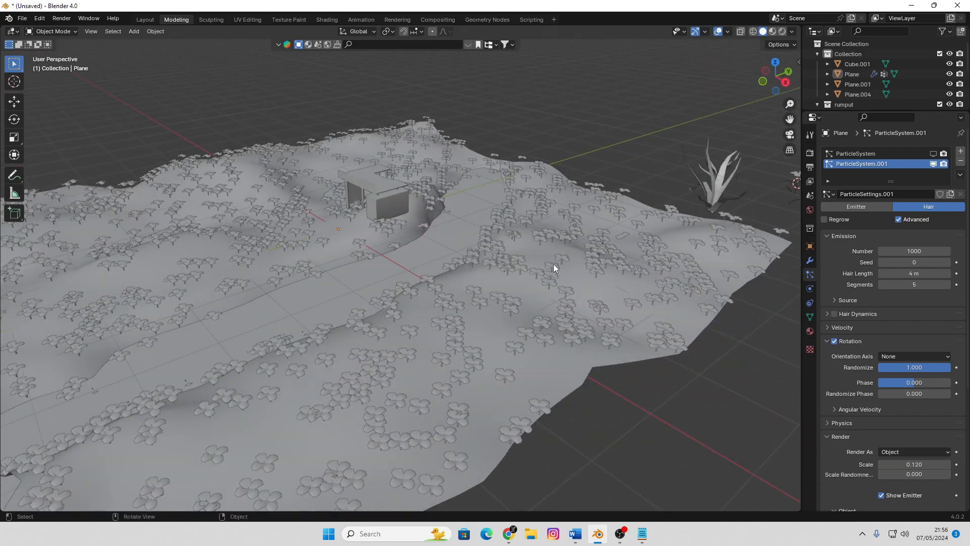
Select the terrain, show its vertex groups and switch it to Weight Paint mode
click(741, 259)
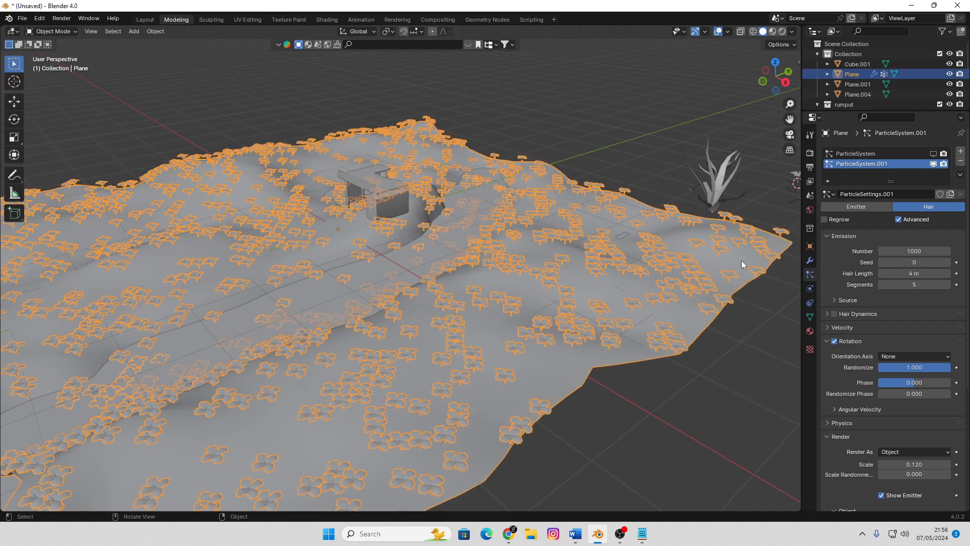
click(812, 318)
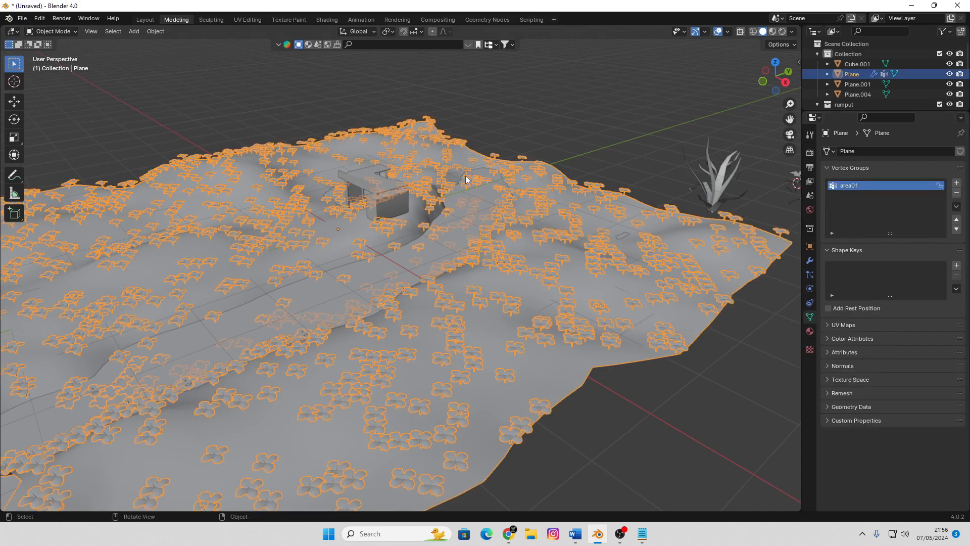
key(z)
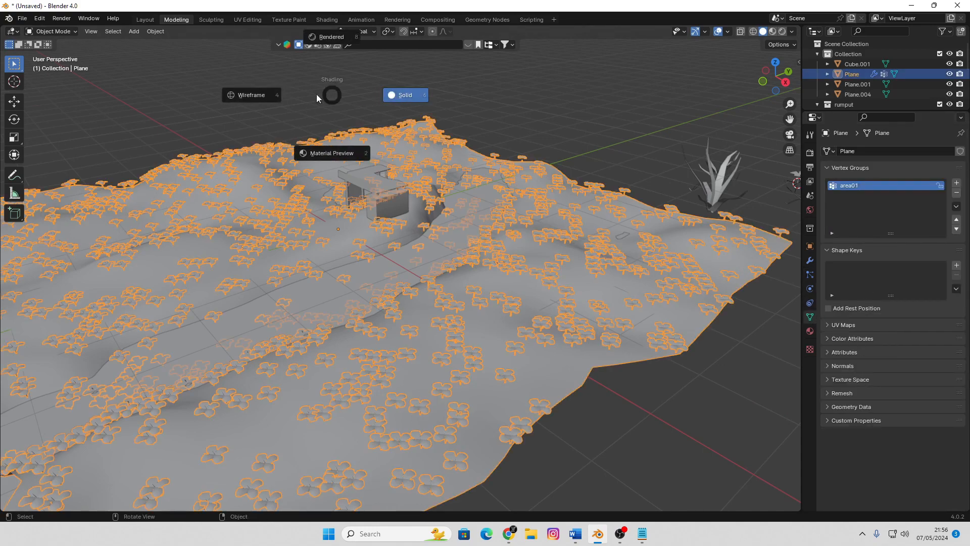
click(66, 34)
click(66, 32)
click(56, 88)
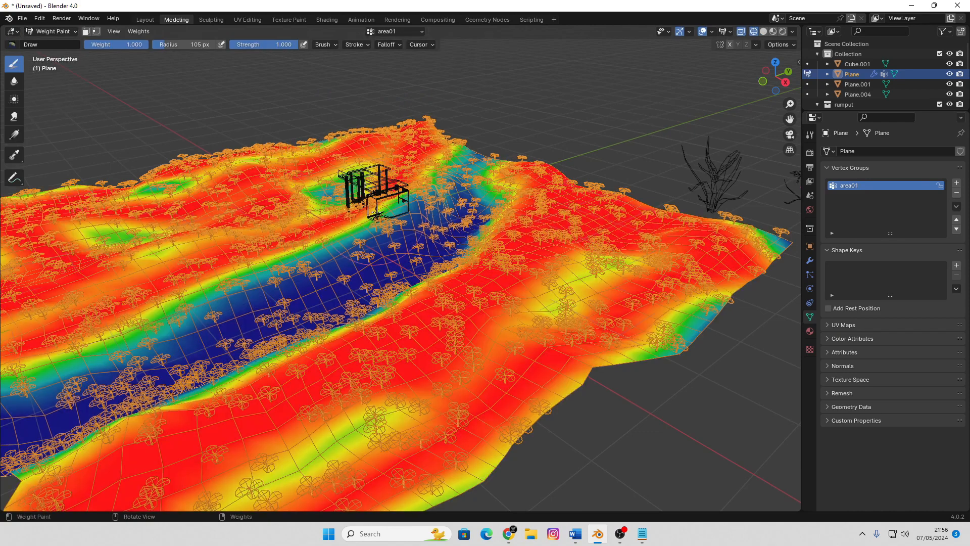
middle_drag(354, 268, 433, 256)
scroll(419, 254, down, 2)
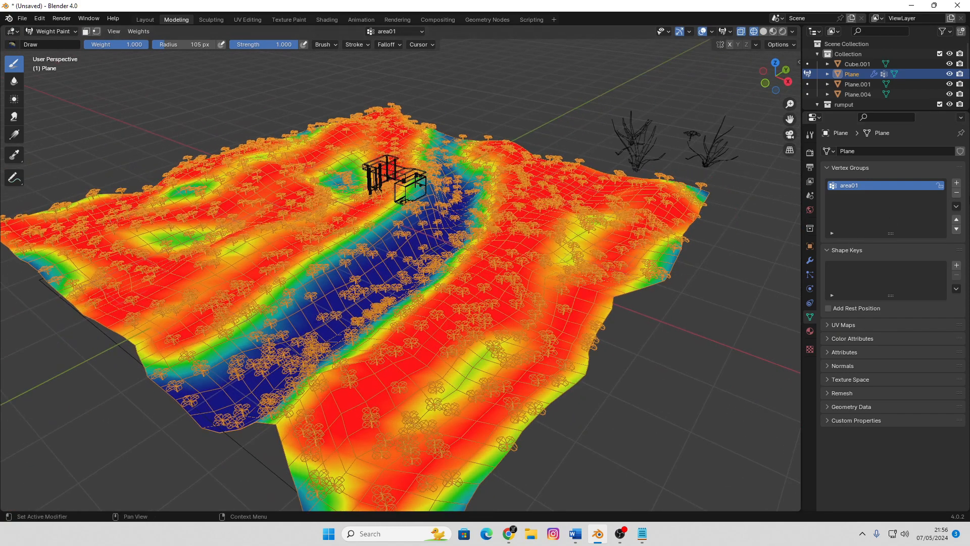
Add a vertex group named bunga and paint scattered patches of weight 1.000 on both sides of the channel, then leave Weight Paint mode
click(957, 182)
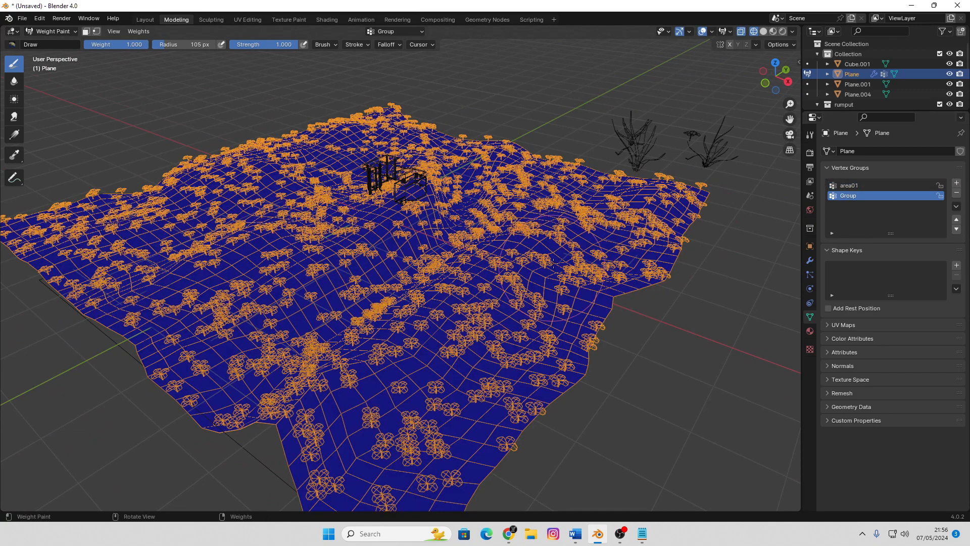
click(561, 248)
click(602, 207)
click(281, 194)
click(223, 247)
click(195, 285)
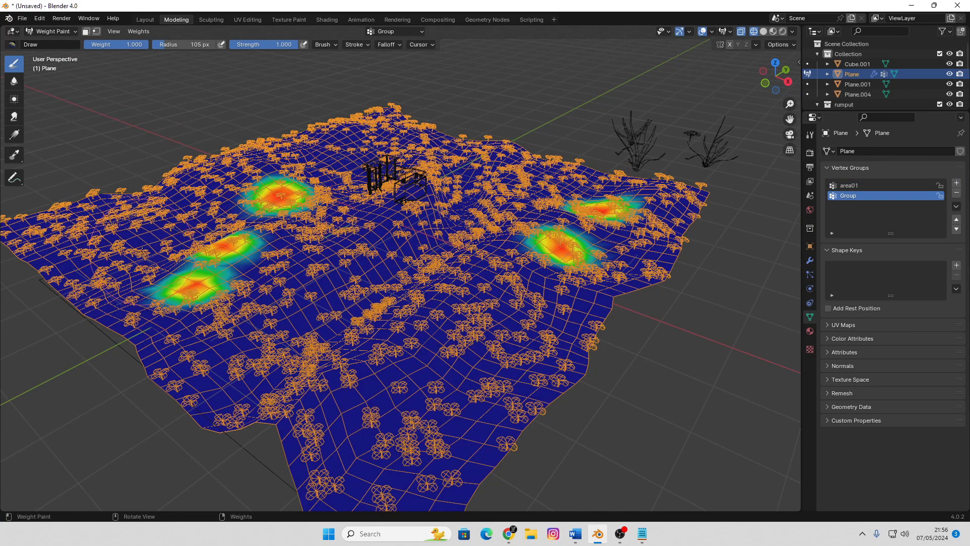
click(141, 247)
click(290, 247)
click(344, 204)
click(379, 144)
click(393, 210)
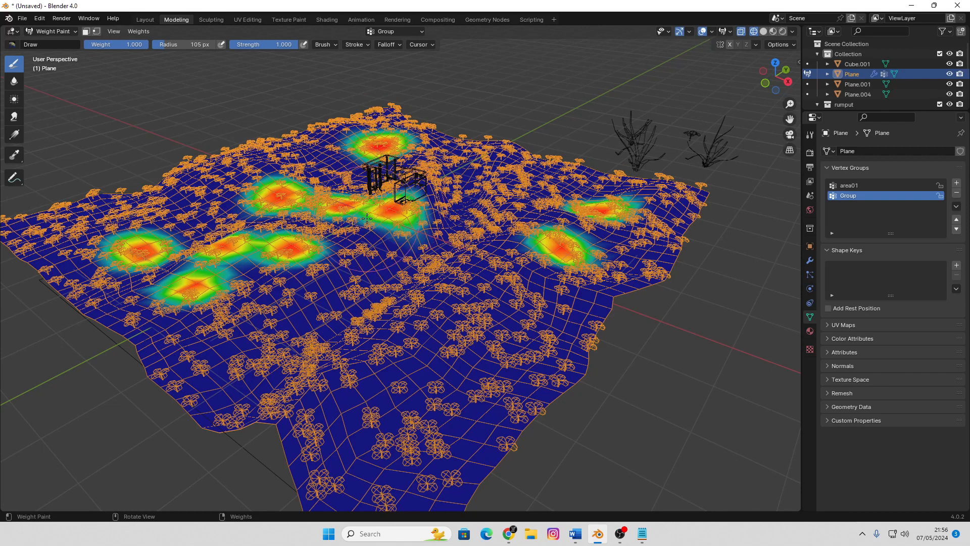
click(363, 219)
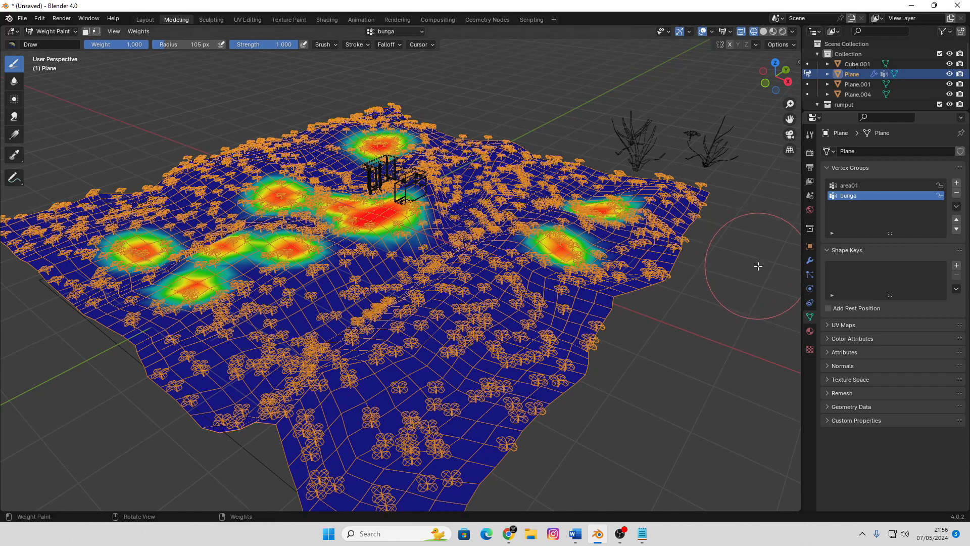
key(Tab)
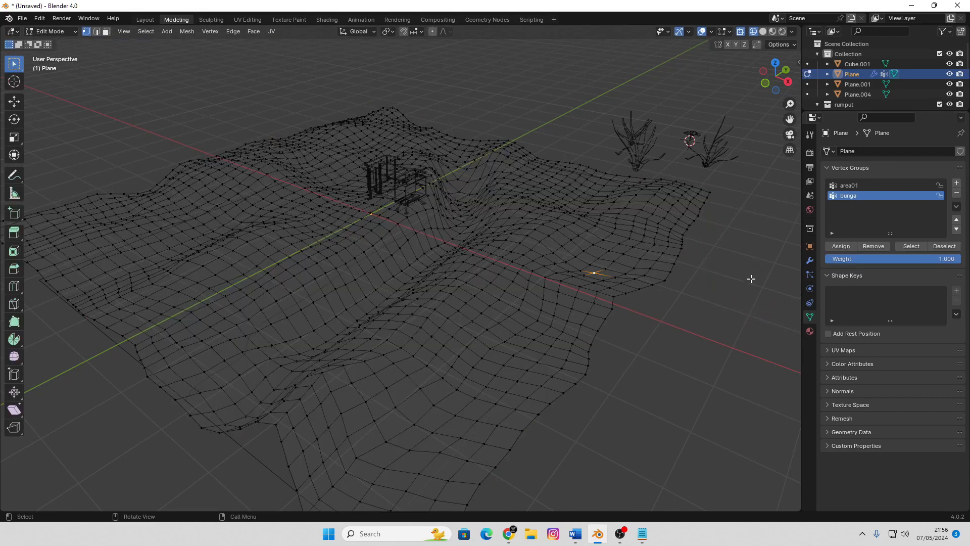
Return the terrain to Object Mode and set the flower particles' density vertex group to bunga
click(810, 275)
key(Tab)
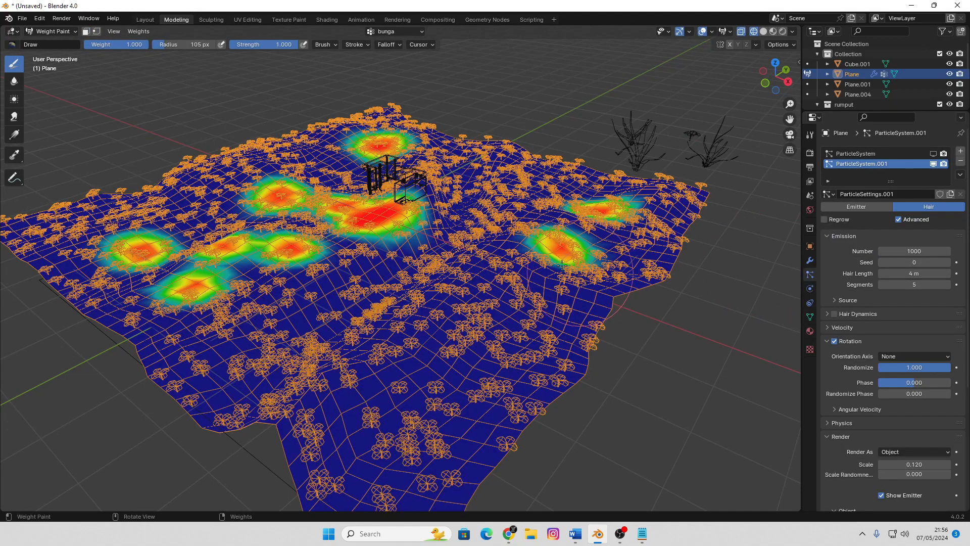
click(37, 31)
click(59, 40)
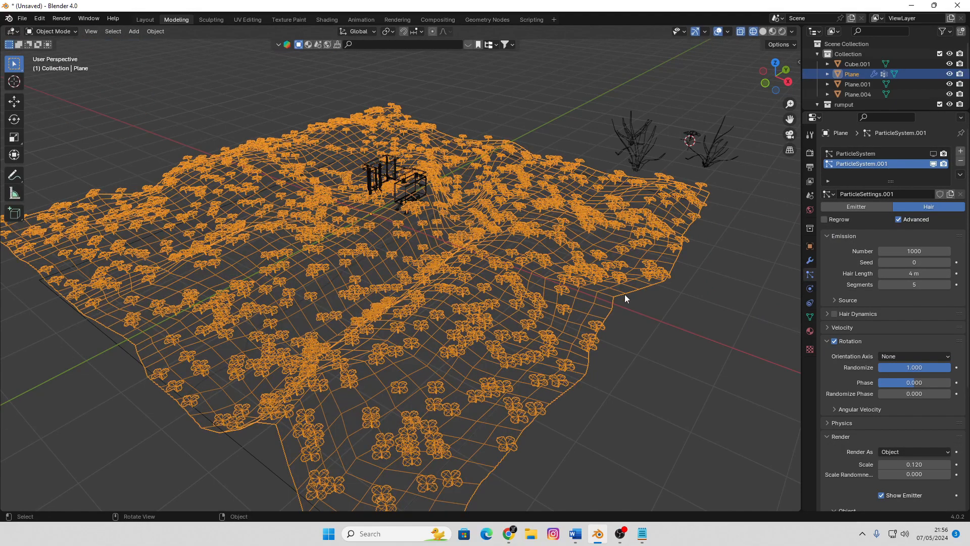
click(705, 314)
scroll(930, 308, down, 8)
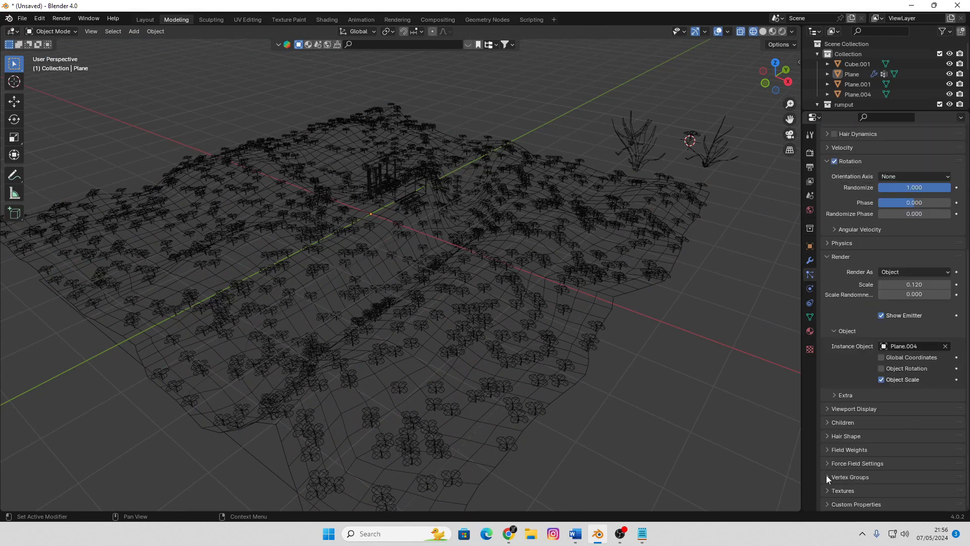
click(826, 476)
click(886, 397)
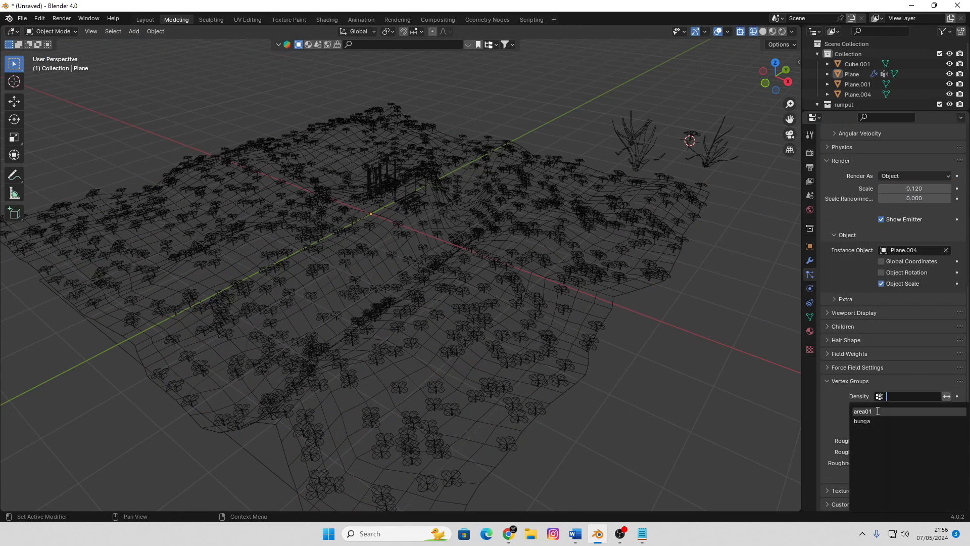
click(900, 412)
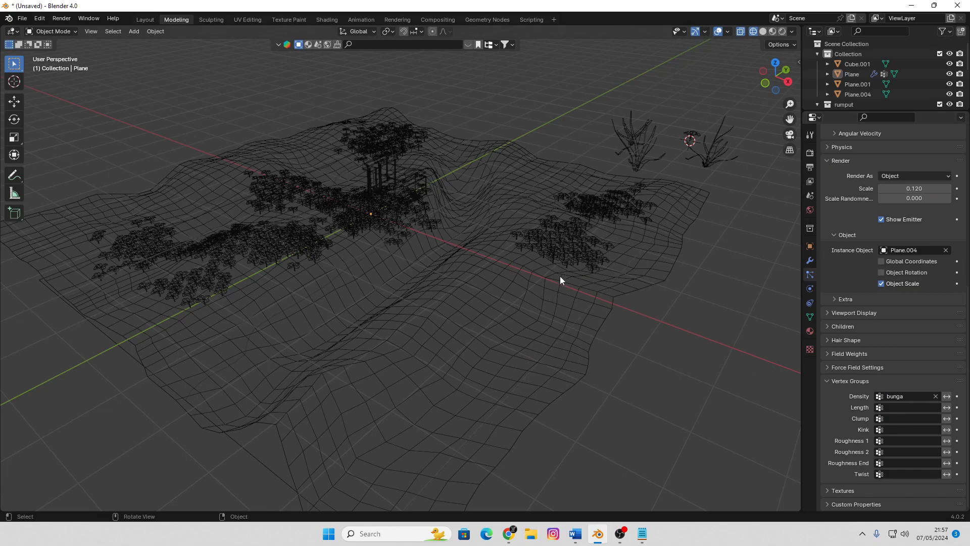
Switch the viewport to Solid shading and view the flower patches beside the channel up close
middle_drag(559, 276, 519, 276)
key(z)
click(587, 276)
middle_drag(412, 269, 487, 266)
scroll(487, 265, up, 4)
mouse_move(380, 256)
middle_down()
mouse_move(432, 241)
mouse_move(870, 332)
middle_up()
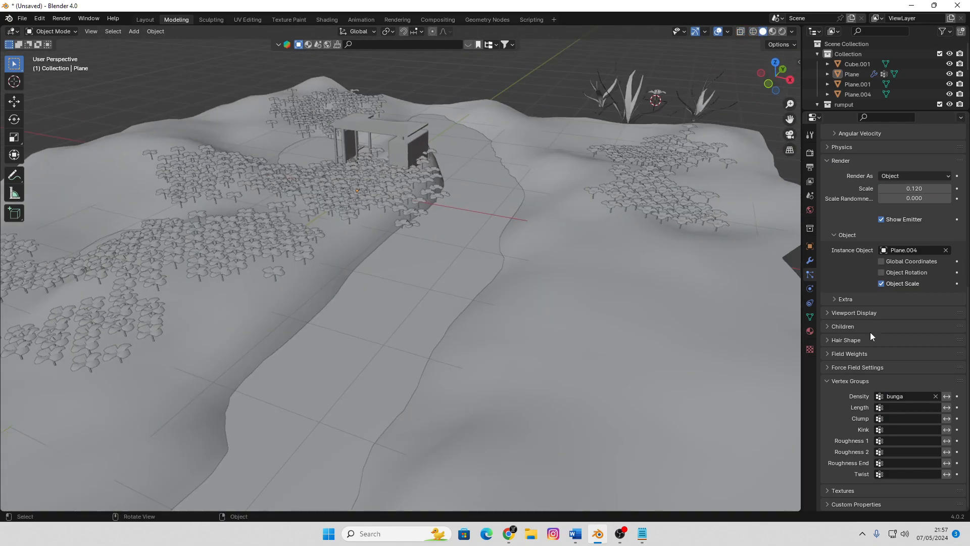
Set the flower particles' render scale to 0.130 and their scale randomness to 0.986
scroll(934, 317, up, 2)
scroll(933, 317, up, 4)
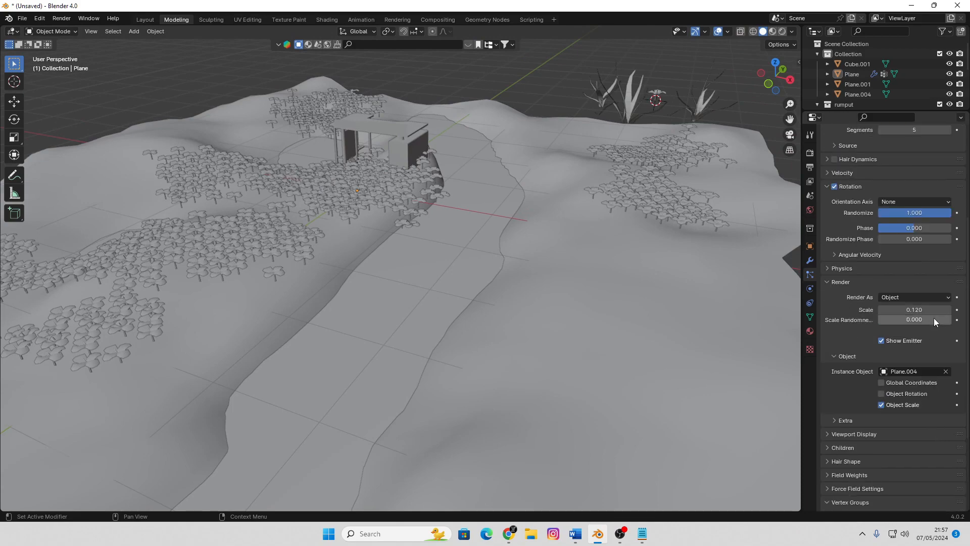
drag(919, 310, 951, 319)
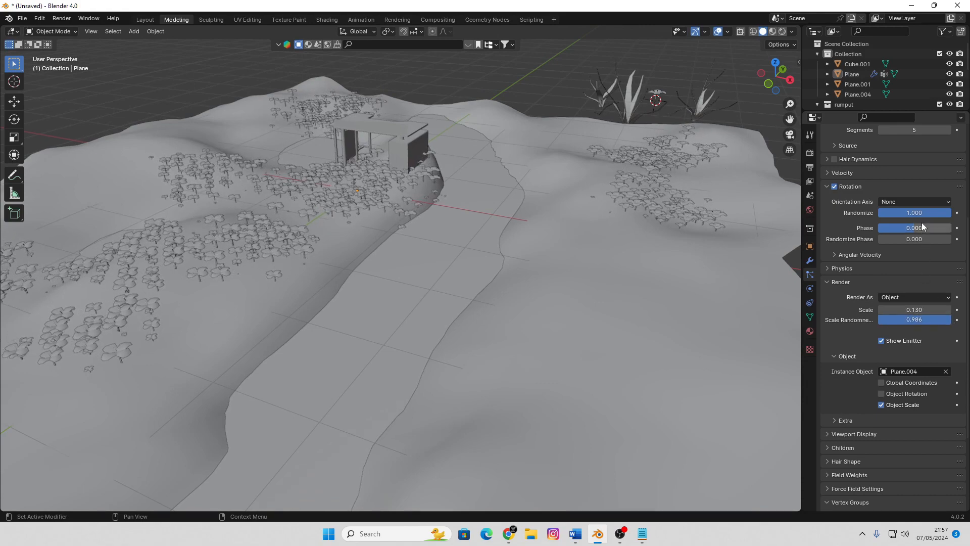
Reduce the flower particle number to 871 and show the grass particle system in the viewport
scroll(922, 222, up, 7)
drag(921, 251, 898, 251)
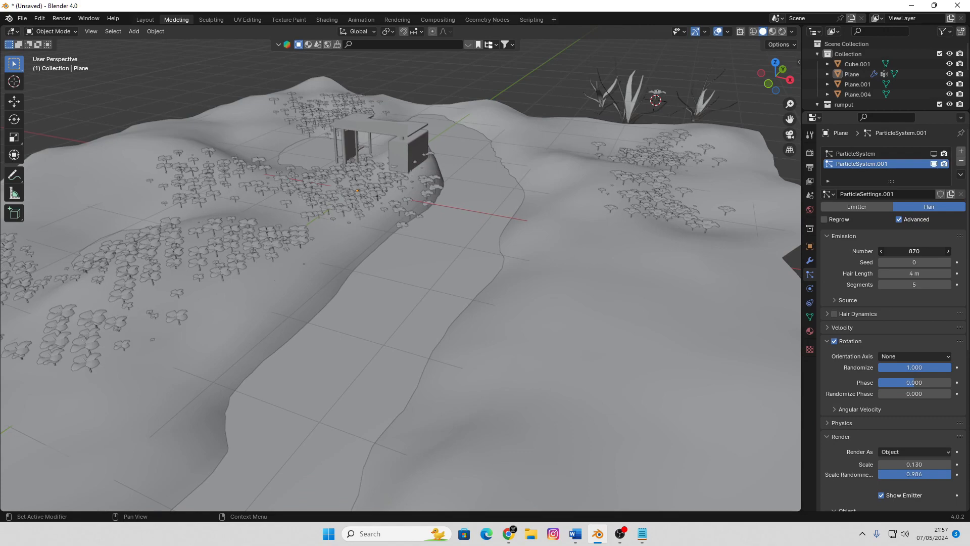
click(933, 154)
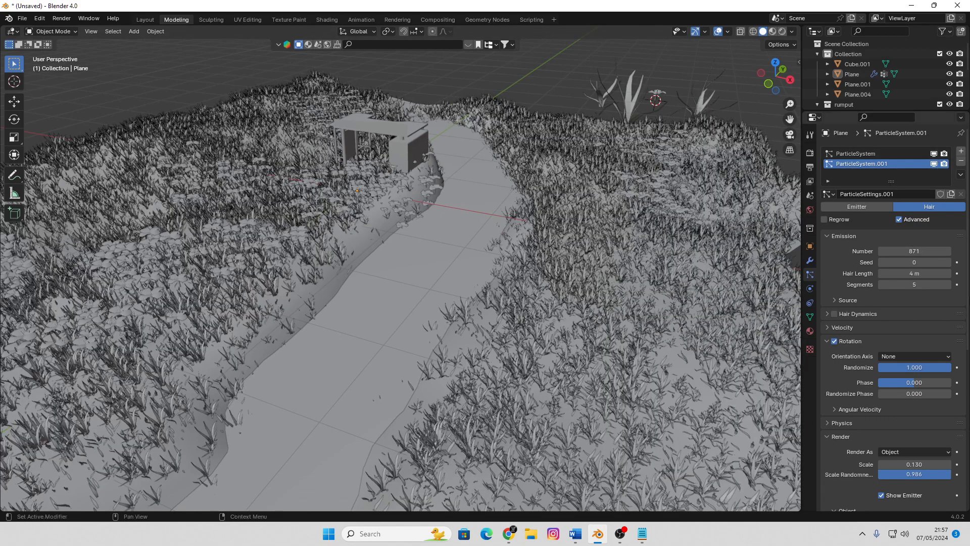
Set the flower particles' render scale to 0.170 and their number to 167
scroll(910, 374, down, 4)
drag(914, 384, 935, 383)
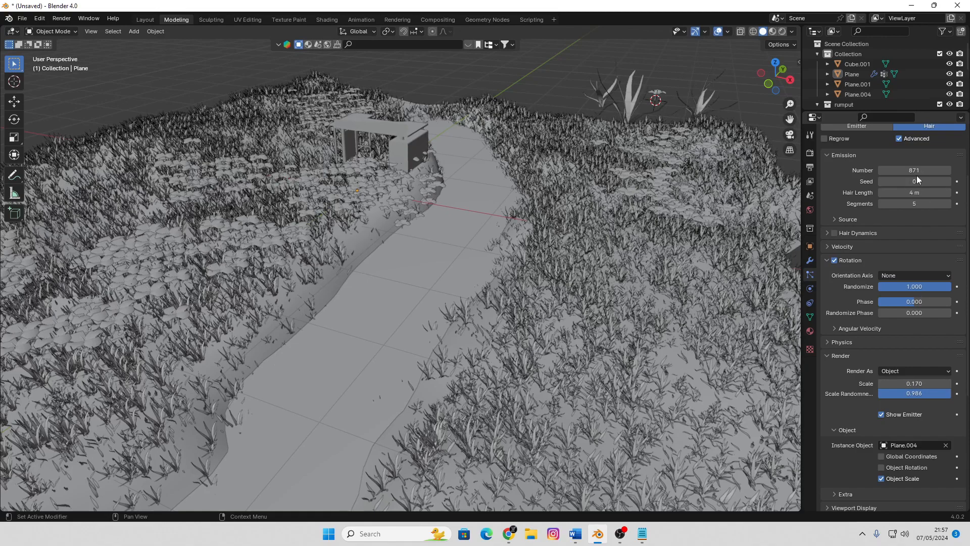
drag(915, 170, 868, 170)
Switch the viewport to Rendered shading and examine the flowers and grass on both sides of the channel
key(z)
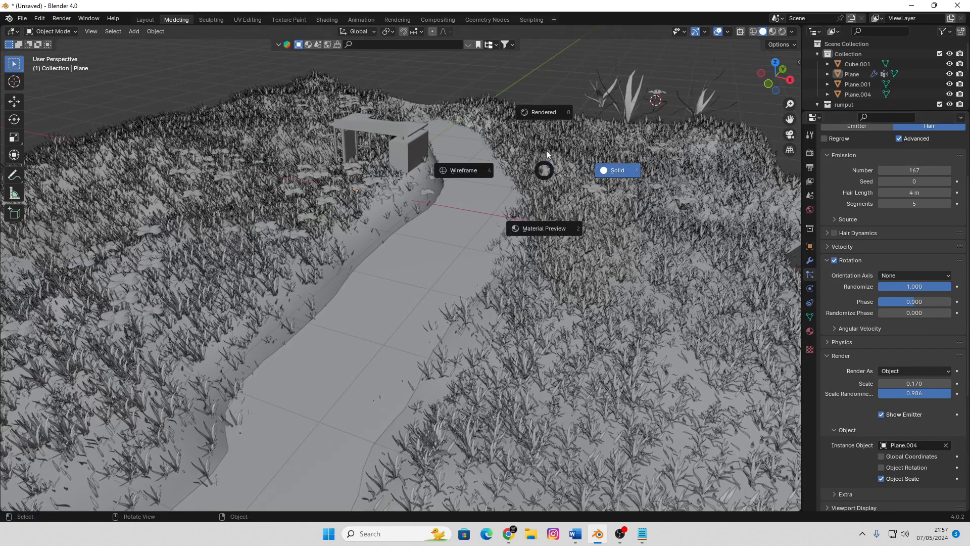
click(544, 112)
scroll(574, 205, down, 8)
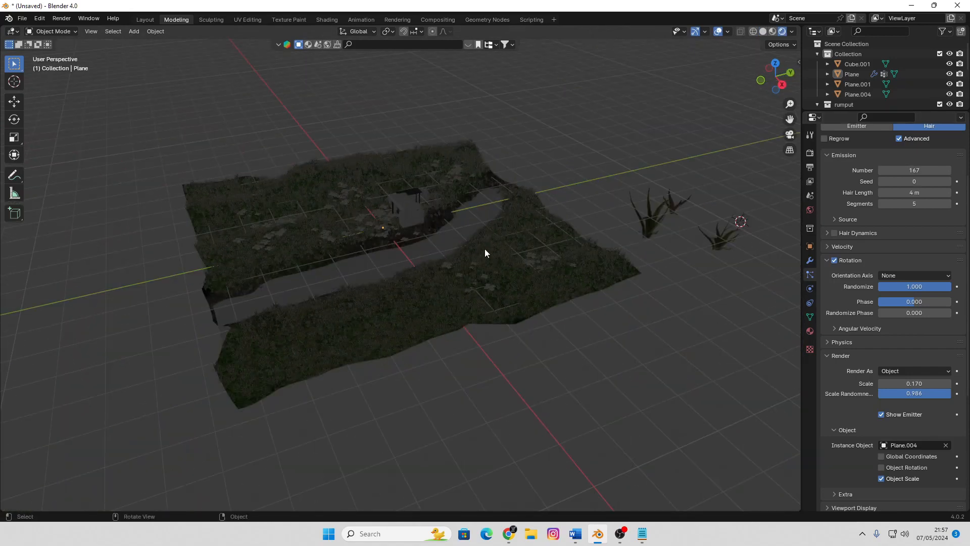
scroll(484, 250, up, 6)
middle_drag(484, 250, 542, 241)
scroll(469, 270, down, 6)
scroll(523, 235, up, 4)
scroll(347, 230, up, 2)
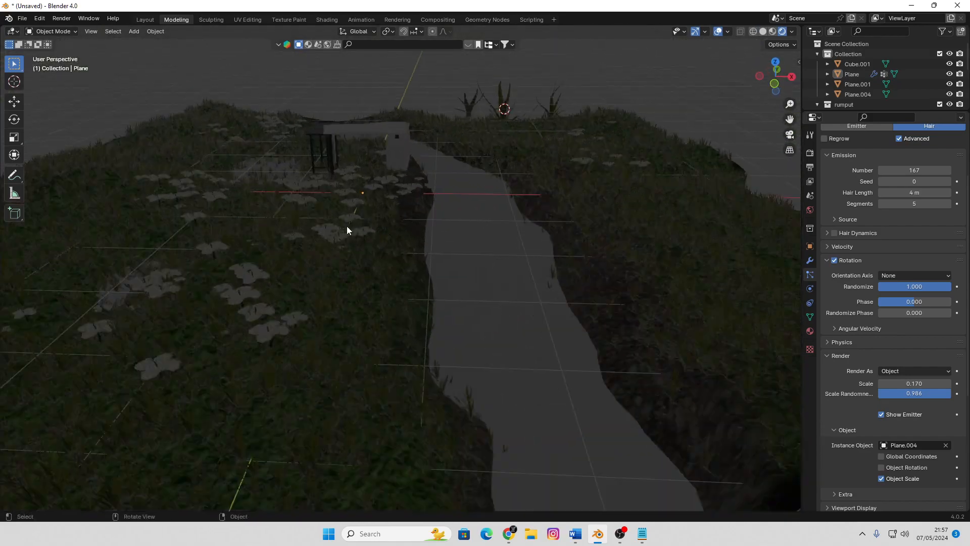
middle_drag(346, 230, 407, 262)
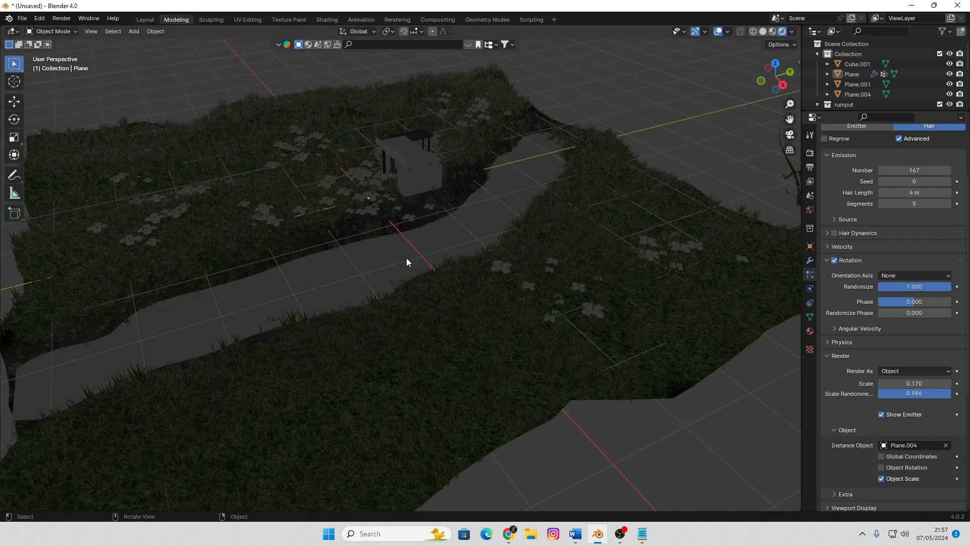
scroll(407, 259, down, 5)
middle_drag(407, 258, 442, 257)
scroll(443, 256, up, 5)
shift+middle_drag(415, 195, 472, 276)
scroll(472, 276, up, 2)
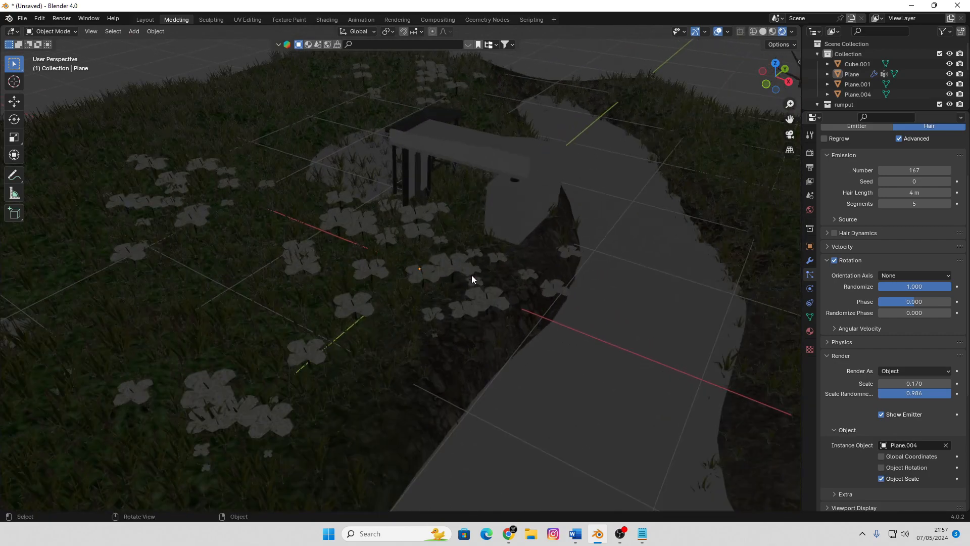
Delete the small block structure standing beside the channel
click(522, 175)
middle_drag(505, 211, 410, 214)
key(x)
click(438, 226)
Examine the rendered terrain, grass and flowers from several sides
scroll(411, 222, down, 5)
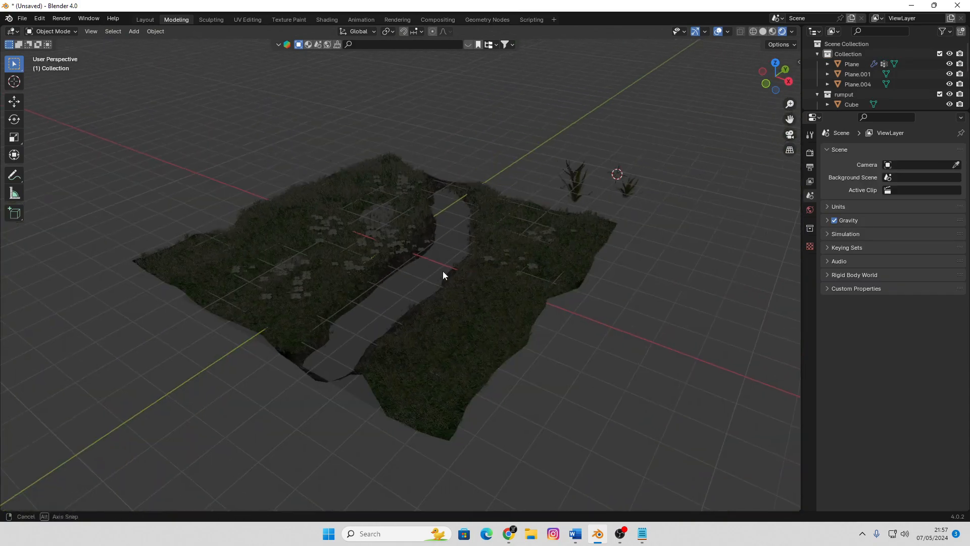
middle_drag(443, 271, 374, 268)
scroll(460, 275, up, 3)
mouse_move(460, 275)
shift+middle_down()
mouse_move(423, 281)
mouse_move(305, 254)
mouse_move(415, 275)
mouse_move(469, 272)
shift+middle_up()
scroll(423, 281, up, 3)
scroll(416, 275, down, 3)
key(z)
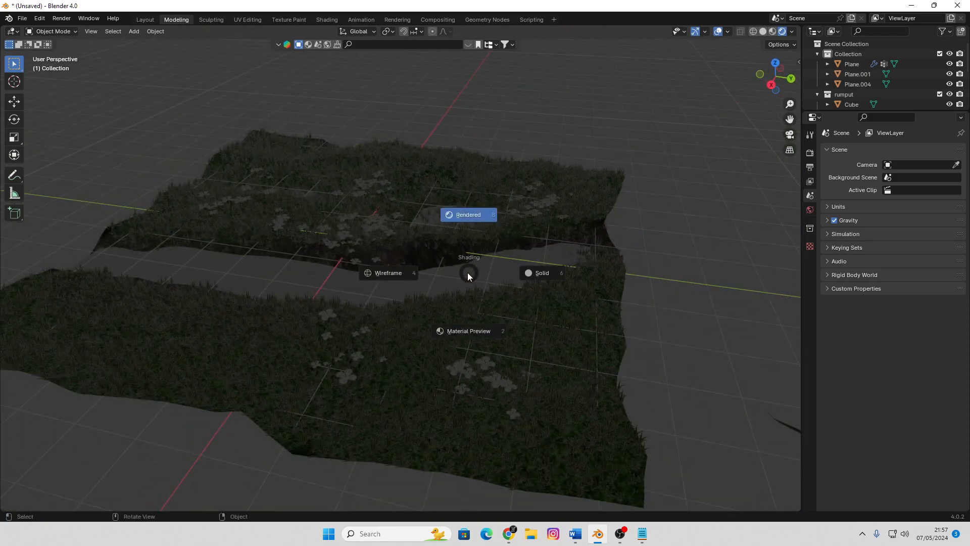
click(627, 50)
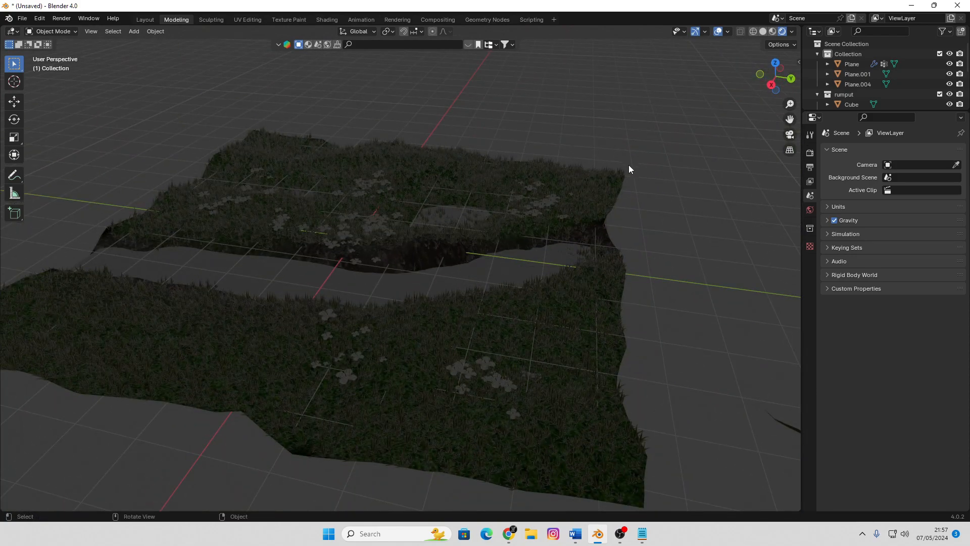
Open the world settings and set the background color to an Environment Texture
click(811, 164)
click(811, 154)
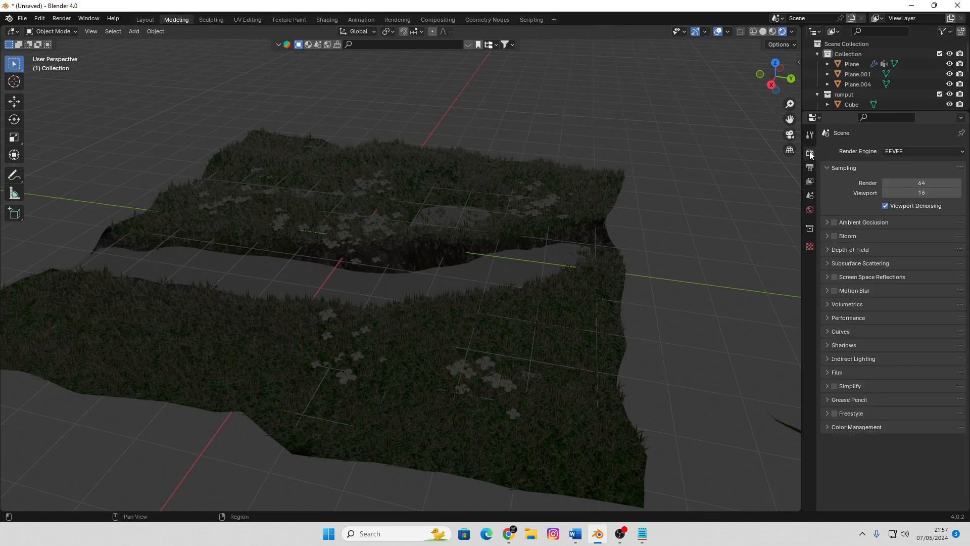
click(811, 210)
click(884, 219)
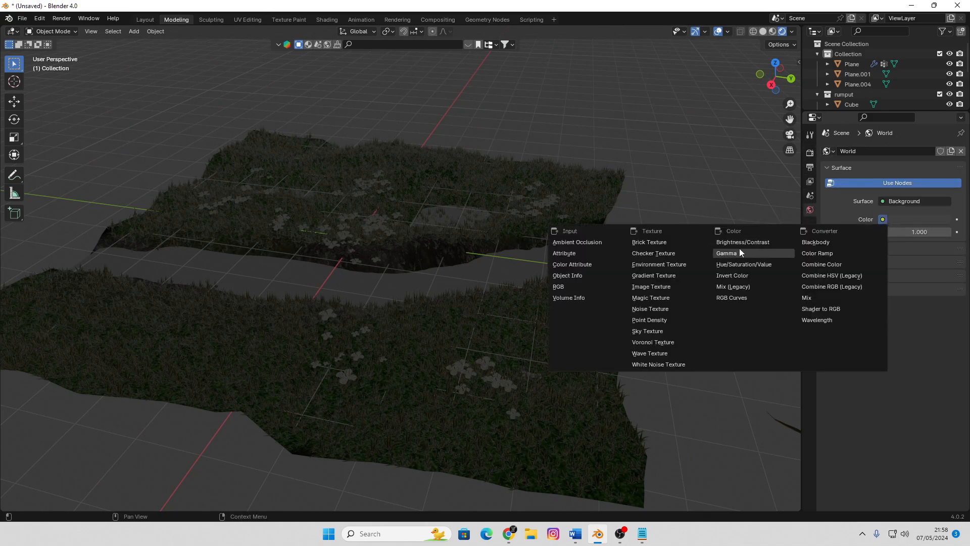
click(692, 264)
Load qwantani_4k.hdr from the D:\HDR MAPS folder as the world's environment image
click(934, 233)
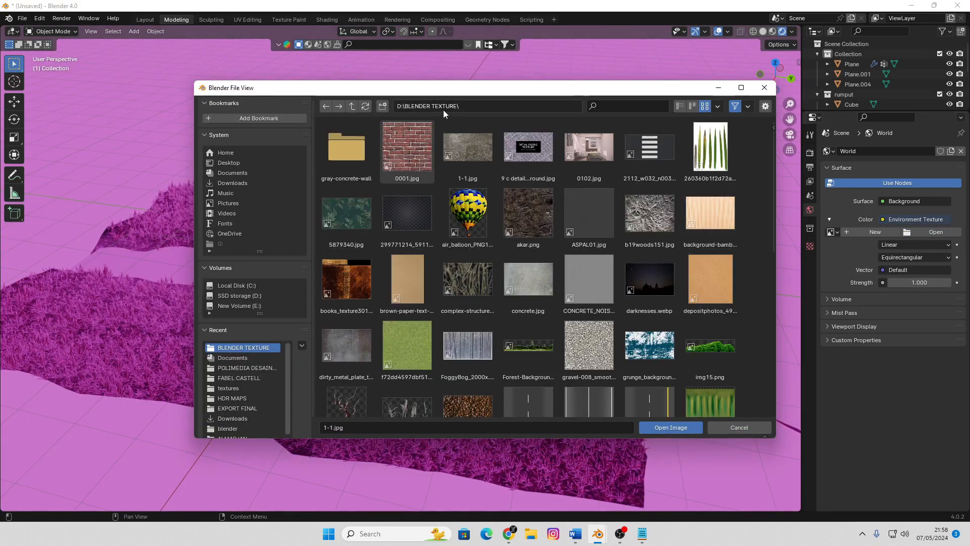
click(259, 294)
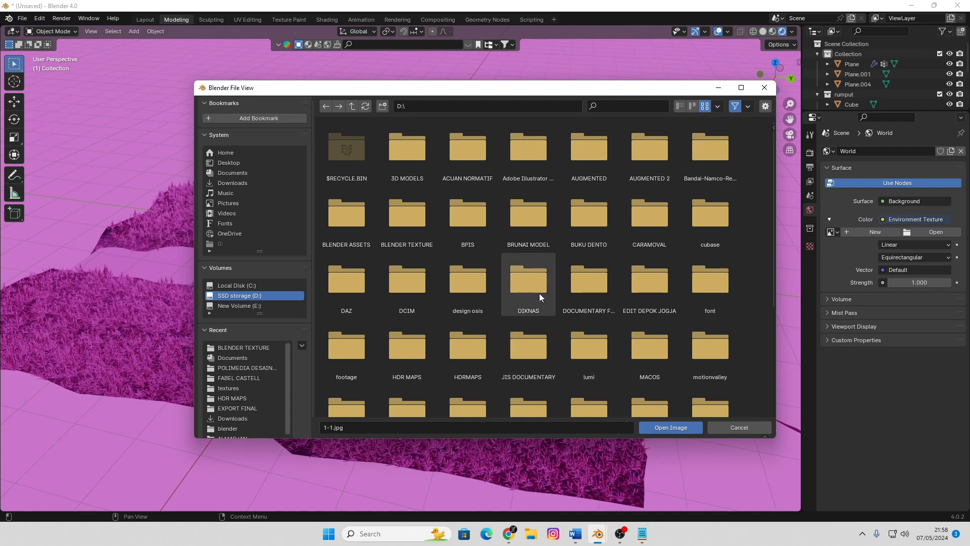
scroll(644, 272, down, 1)
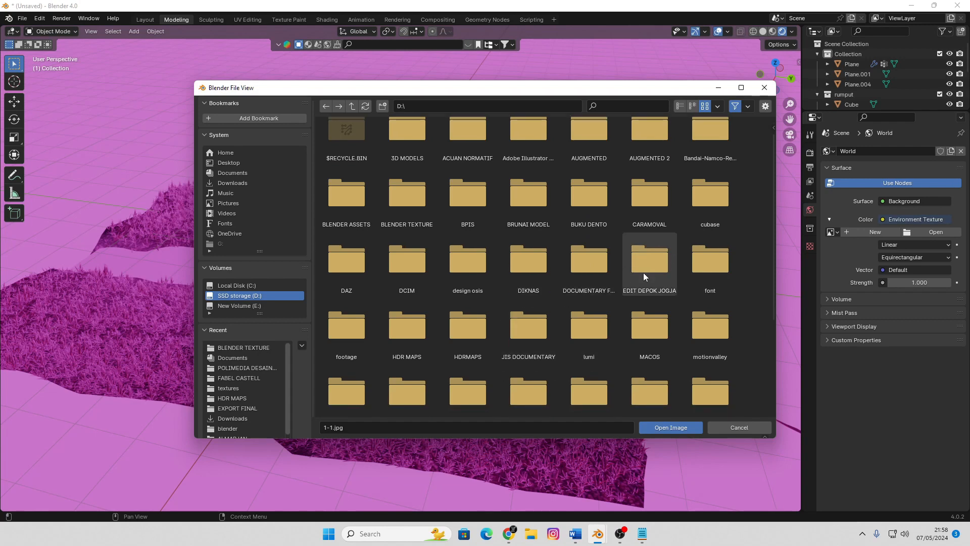
double_click(410, 326)
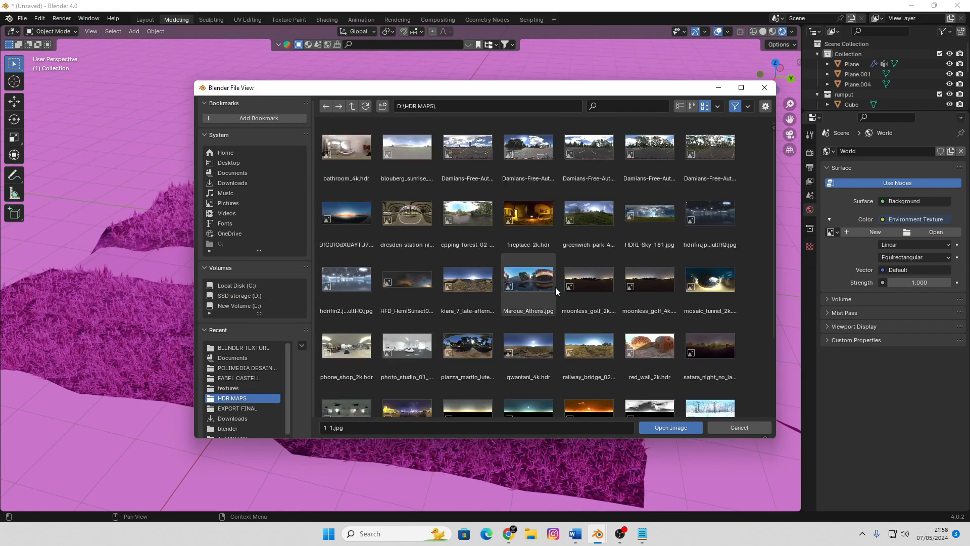
scroll(556, 286, down, 5)
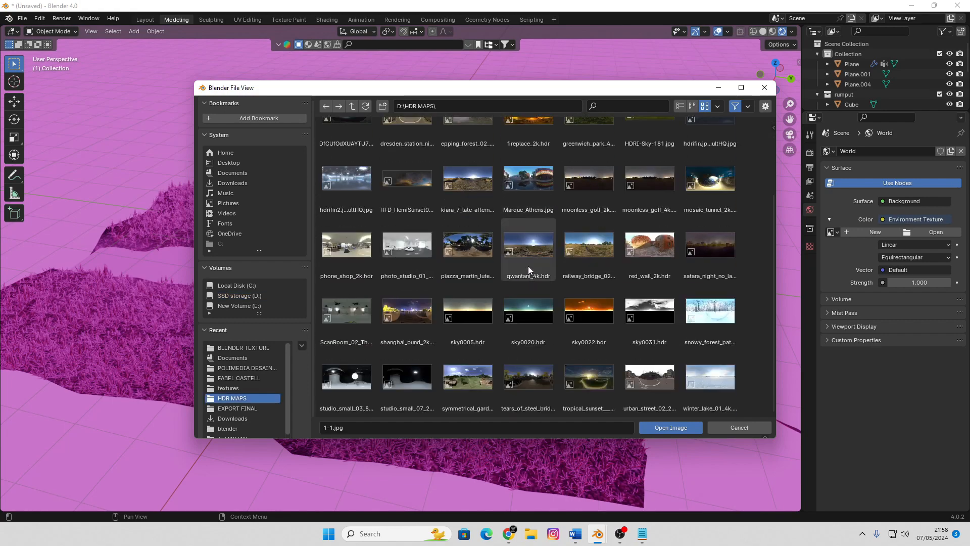
double_click(525, 250)
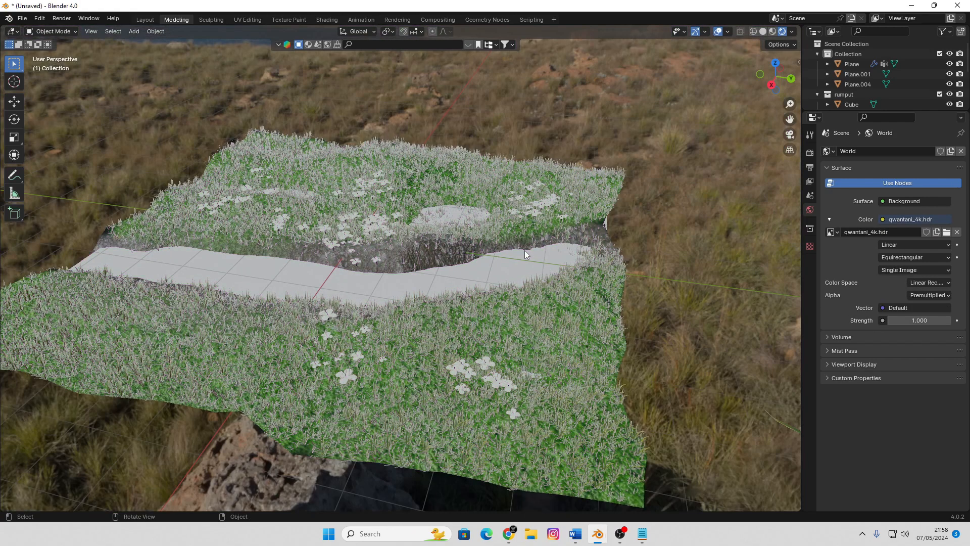
Examine the grass and flowers under the environment lighting, both up close and from a distance
middle_drag(365, 277, 529, 252)
scroll(338, 280, up, 7)
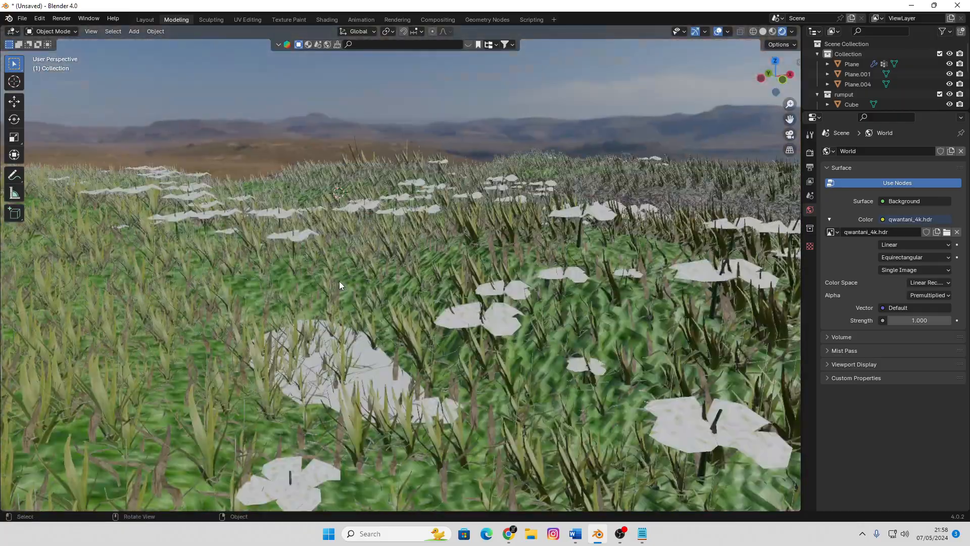
middle_drag(340, 285, 504, 281)
scroll(411, 284, down, 4)
scroll(485, 257, up, 5)
scroll(472, 263, down, 6)
scroll(469, 280, up, 2)
scroll(427, 309, up, 3)
scroll(460, 253, down, 4)
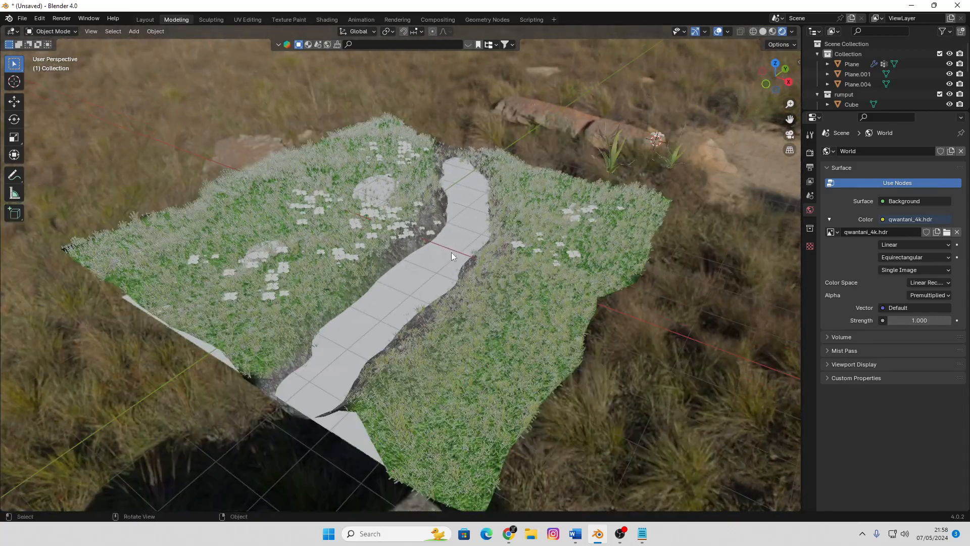
Set the world background strength to 0.700
middle_drag(451, 252, 531, 269)
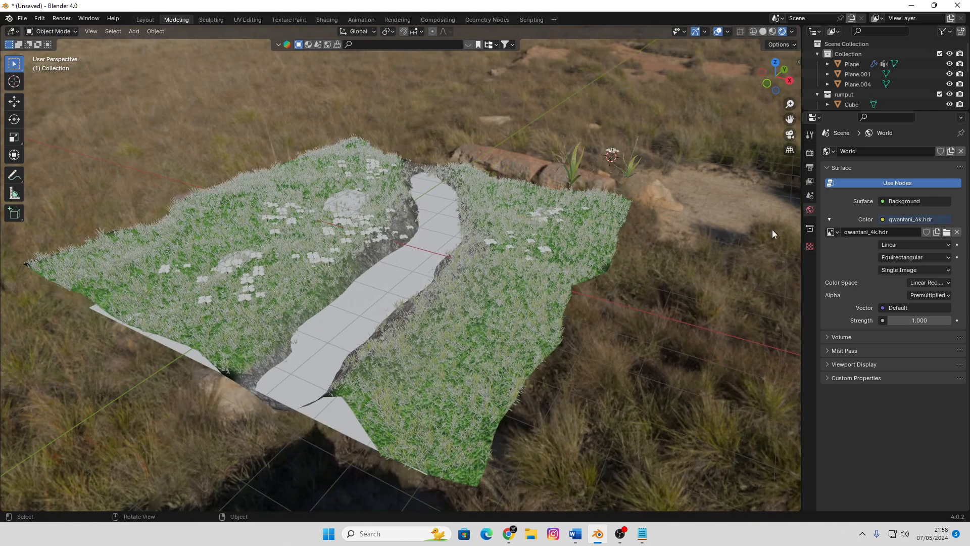
drag(921, 319, 899, 320)
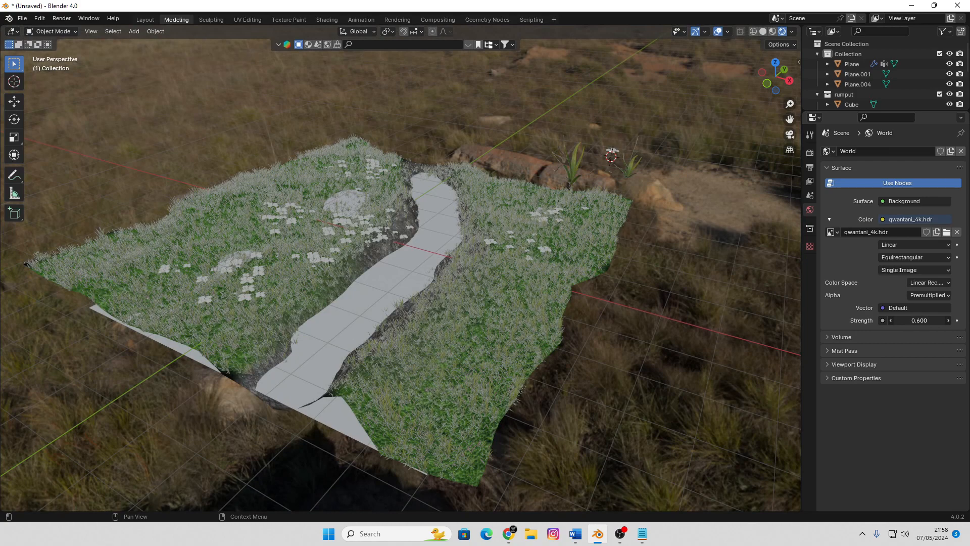
drag(900, 319, 909, 319)
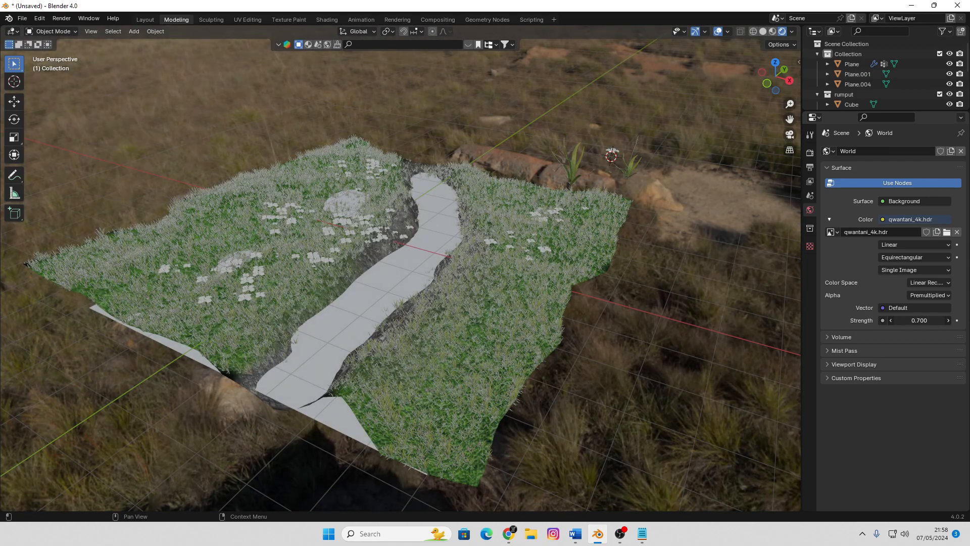
Replace the world's environment image with moonless_golf_4k.hdr from the D:\HDR MAPS folder
click(947, 232)
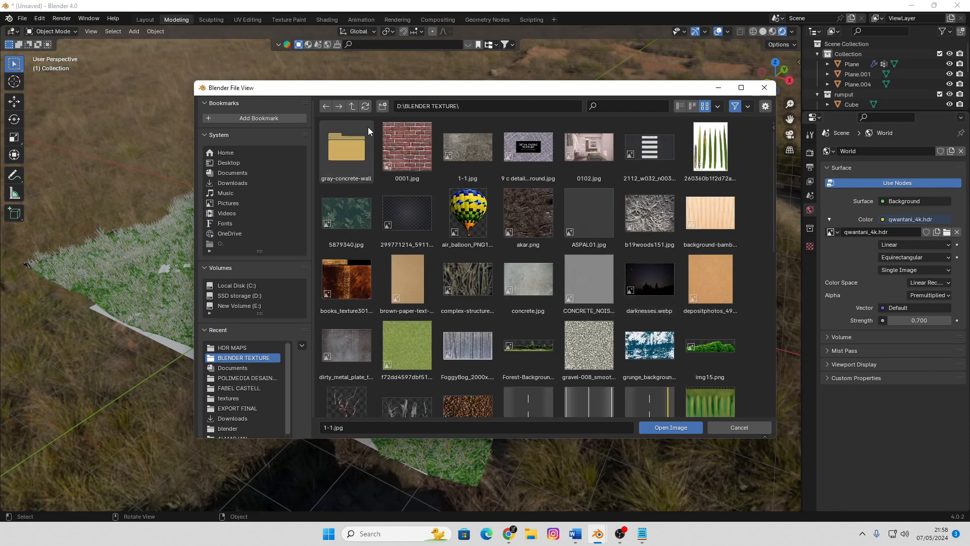
click(350, 105)
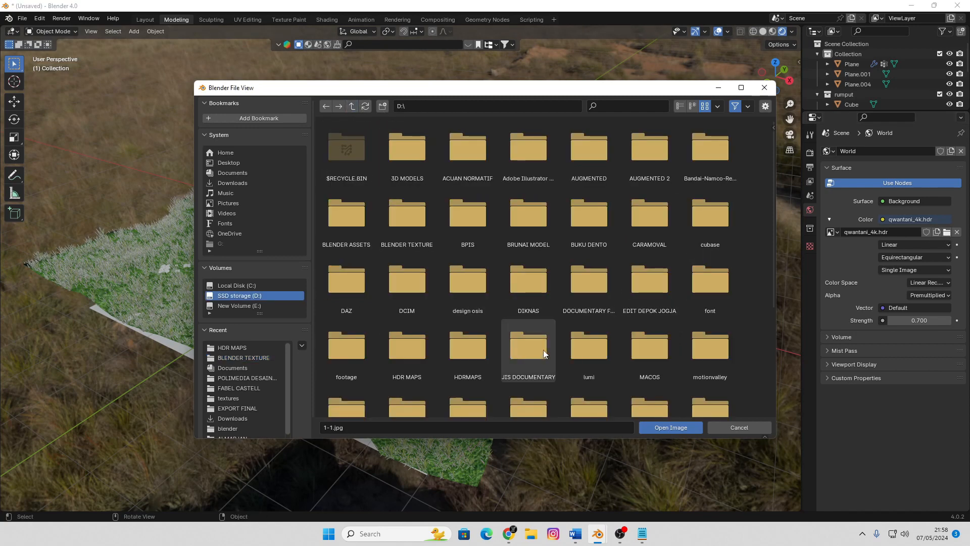
click(411, 350)
scroll(556, 308, down, 5)
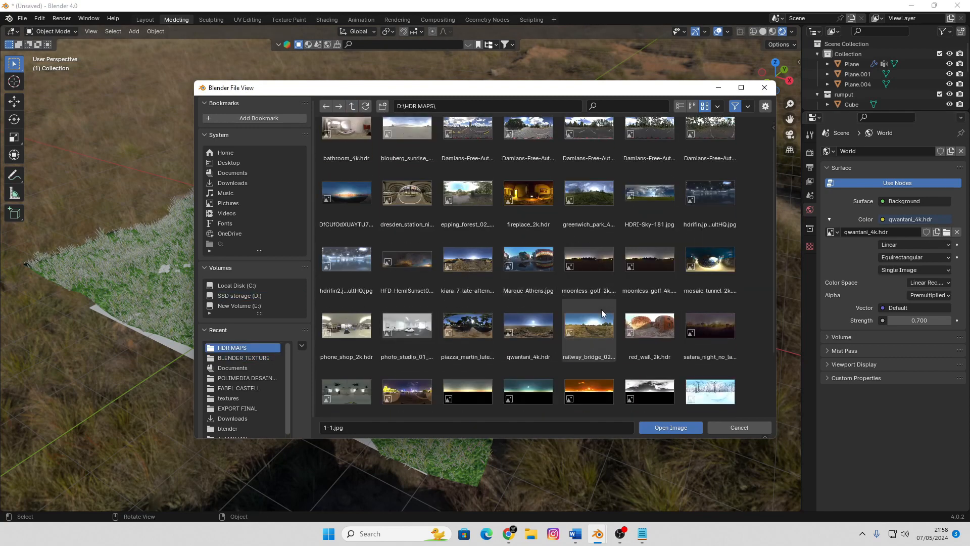
scroll(469, 280, up, 3)
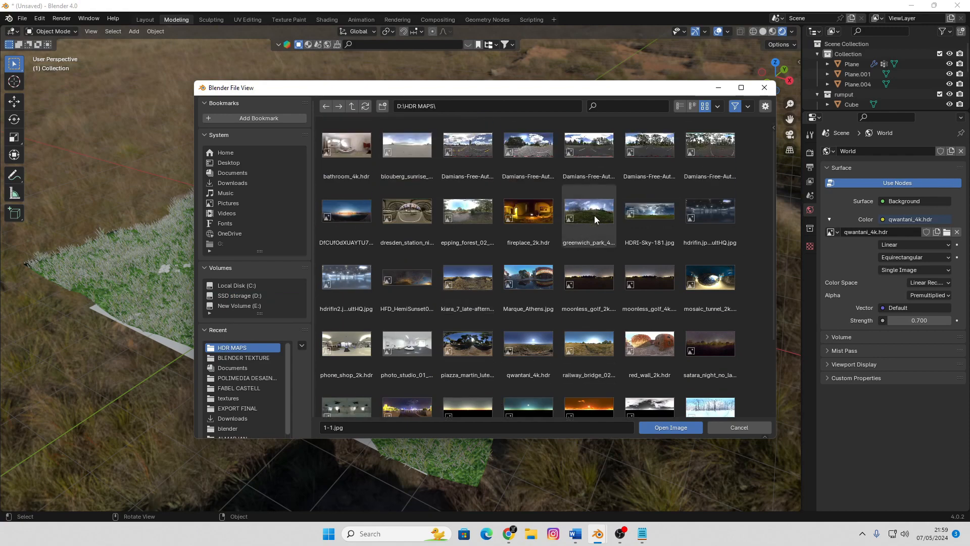
scroll(594, 215, down, 1)
double_click(660, 259)
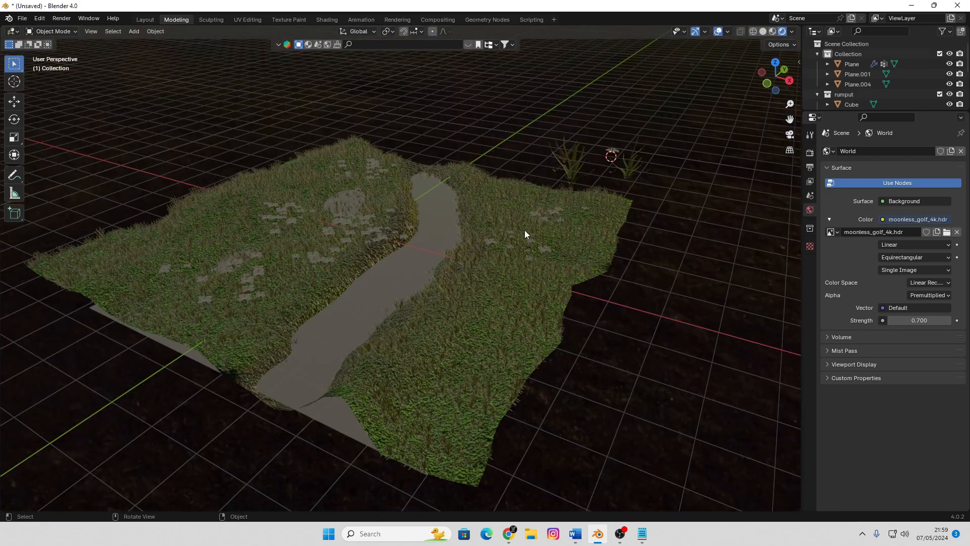
scroll(531, 230, up, 5)
scroll(531, 231, down, 5)
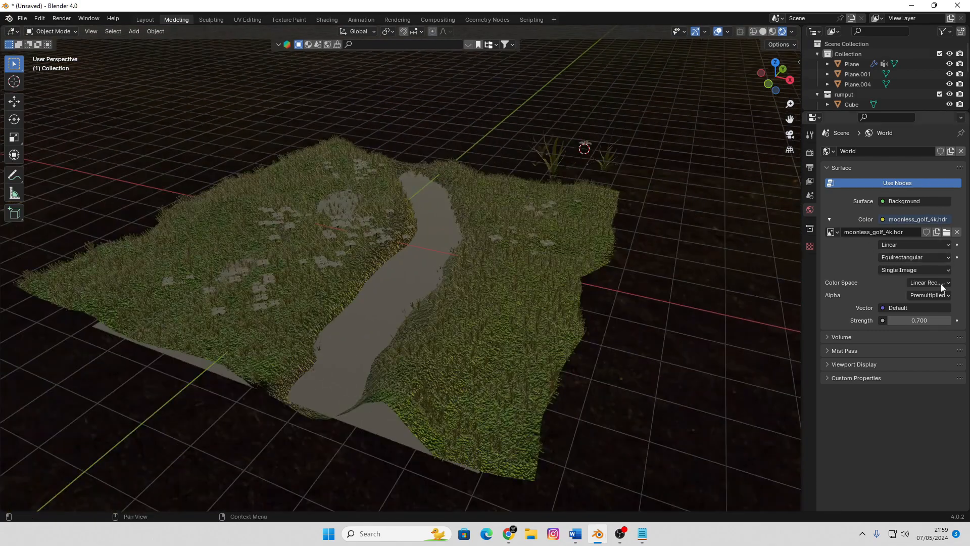
Set the world background strength to 1.300 and check the lighting on the grass up close
drag(917, 322, 948, 322)
middle_drag(645, 311, 511, 227)
scroll(509, 294, up, 5)
scroll(510, 295, down, 4)
scroll(510, 227, up, 2)
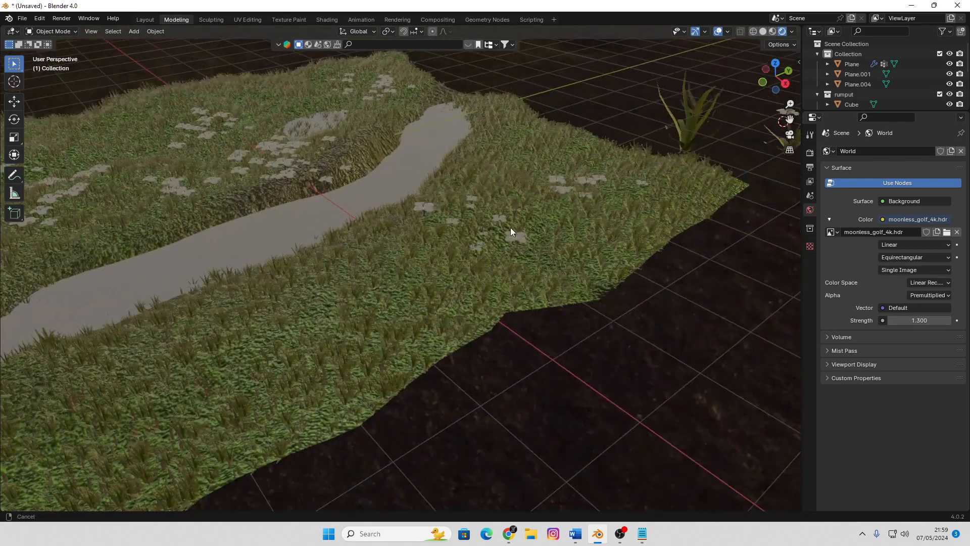
Select the terrain plane and set the emission number of its grass ParticleSystem to 3348
click(632, 250)
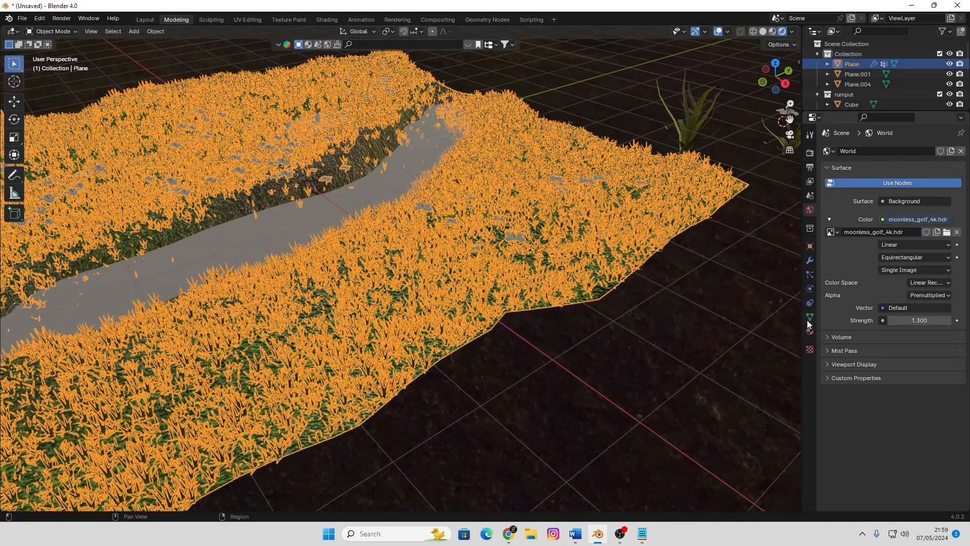
click(810, 274)
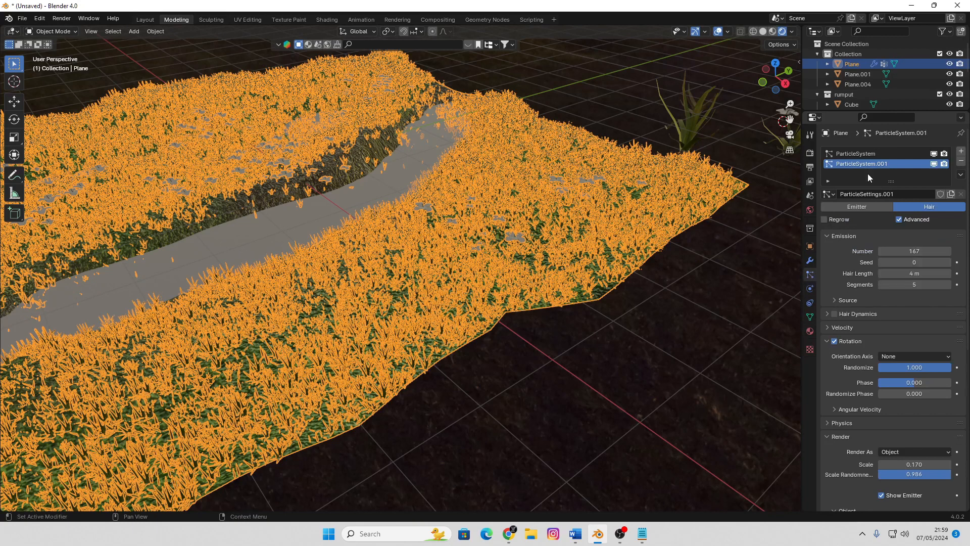
click(869, 154)
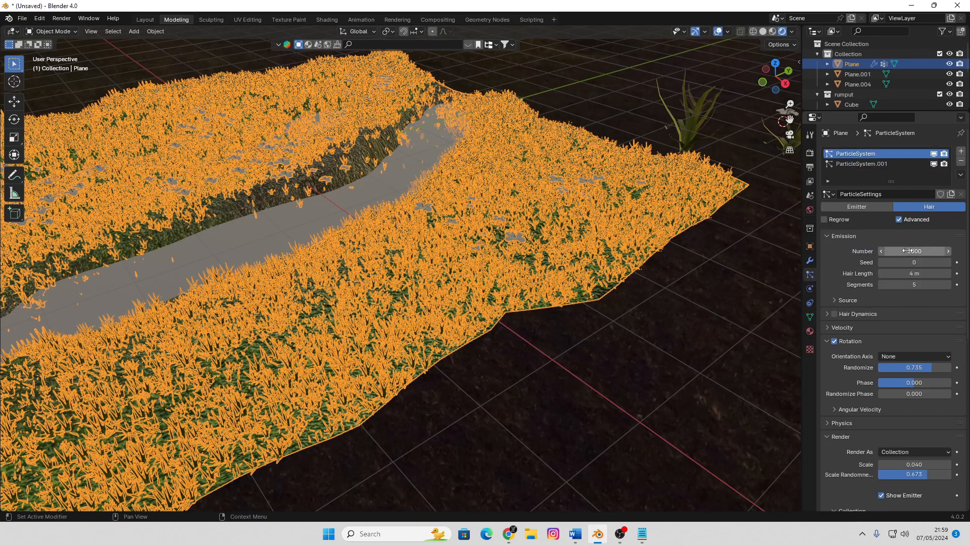
drag(915, 251, 909, 284)
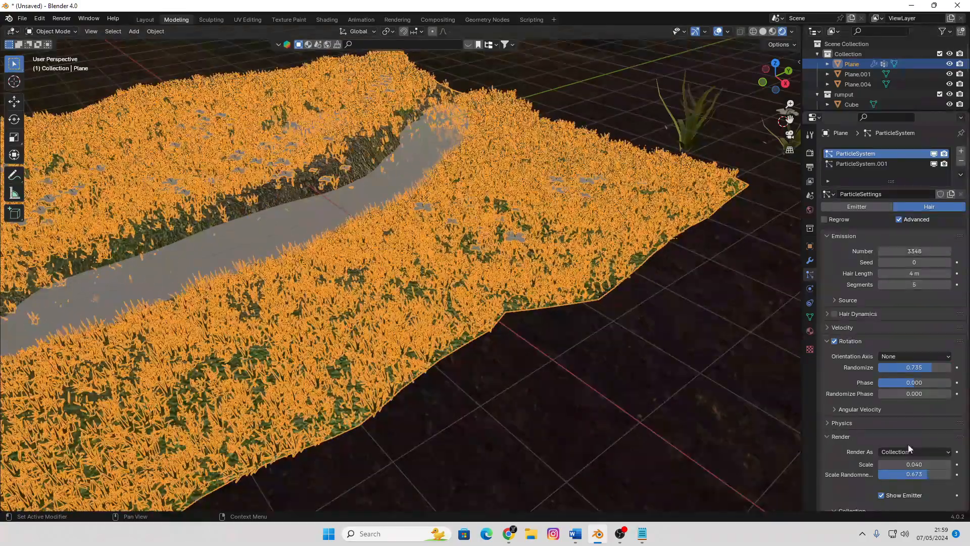
Set the grass particles' render scale to 0.080 and check the taller grass around the channel
scroll(920, 429, down, 1)
drag(915, 443, 927, 444)
click(624, 394)
scroll(613, 320, down, 5)
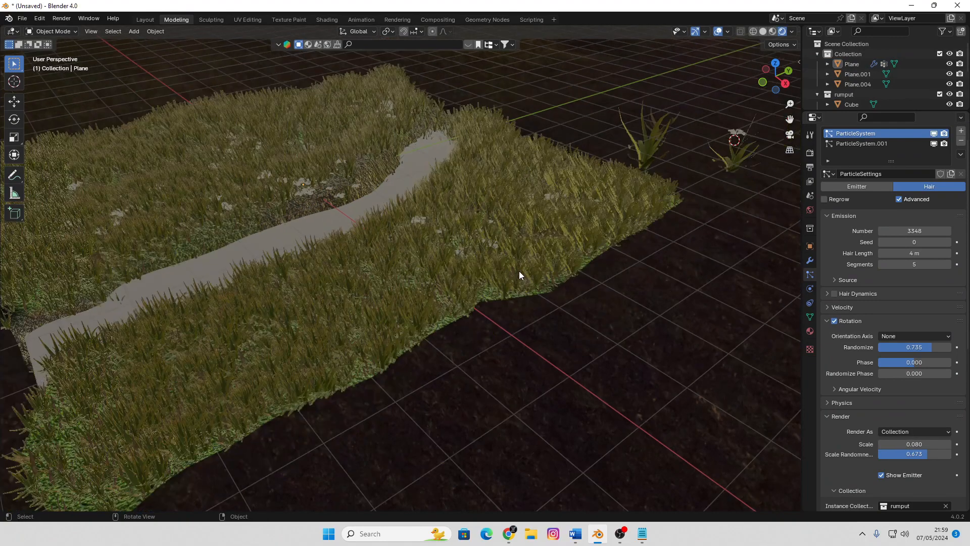
middle_drag(442, 281, 471, 287)
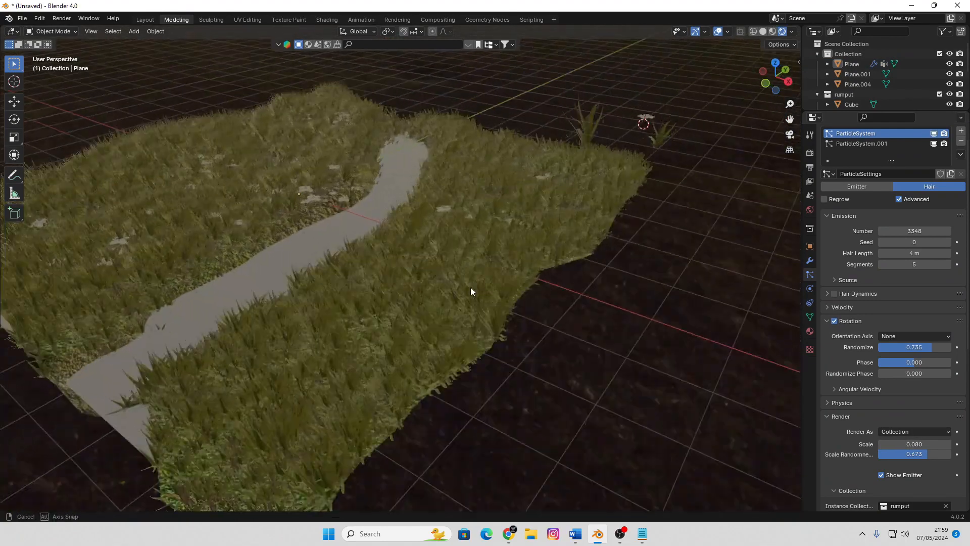
Add a new texture to the grass particle system and set its type to Clouds
scroll(914, 401, down, 14)
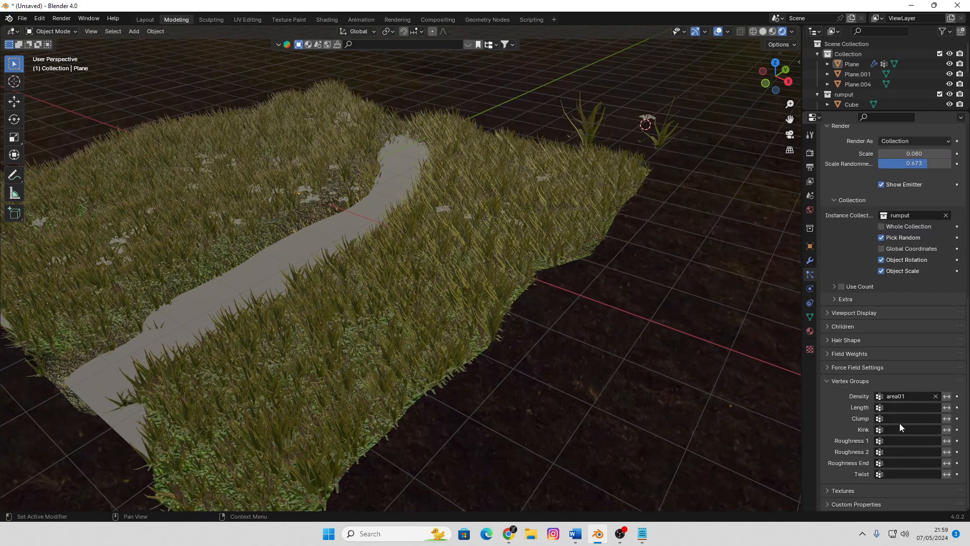
click(828, 490)
scroll(878, 465, down, 2)
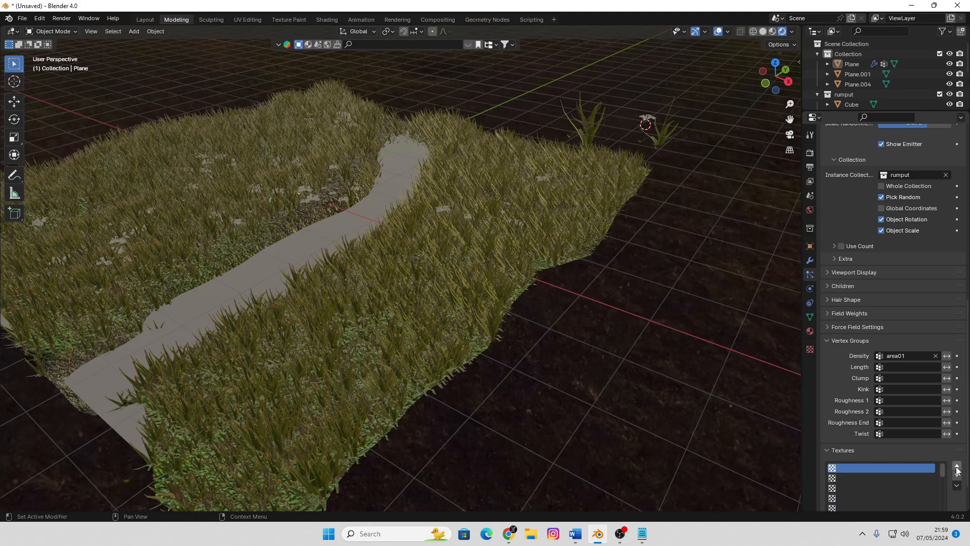
scroll(907, 478, down, 2)
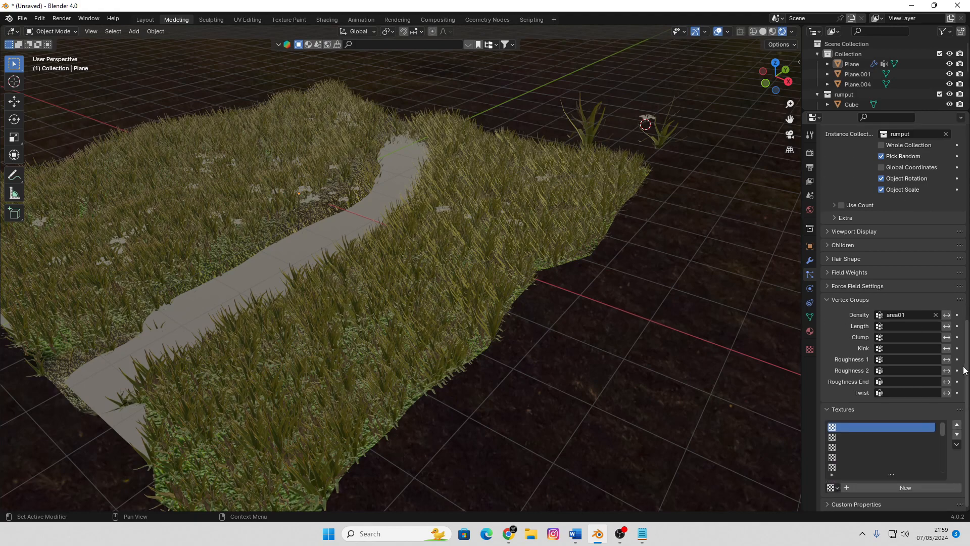
click(905, 487)
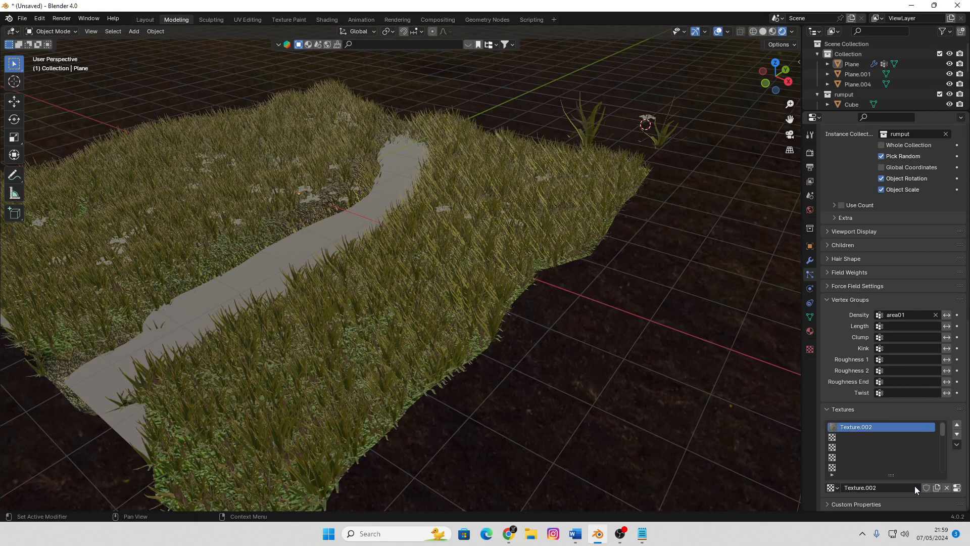
click(957, 487)
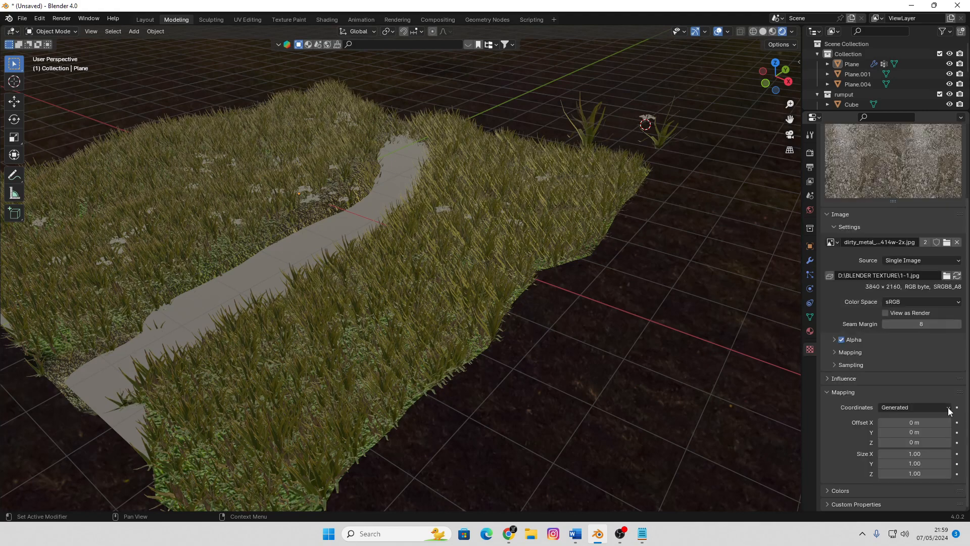
click(901, 181)
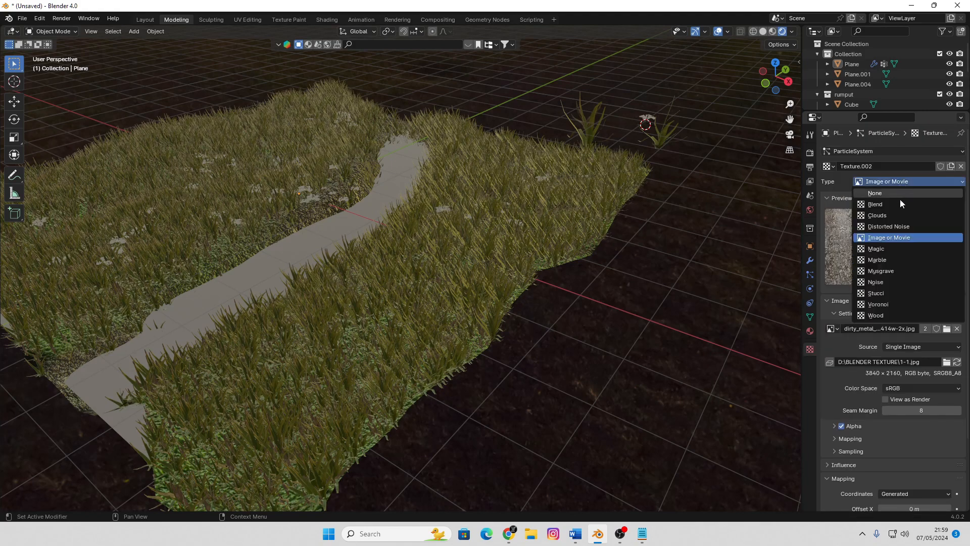
click(896, 216)
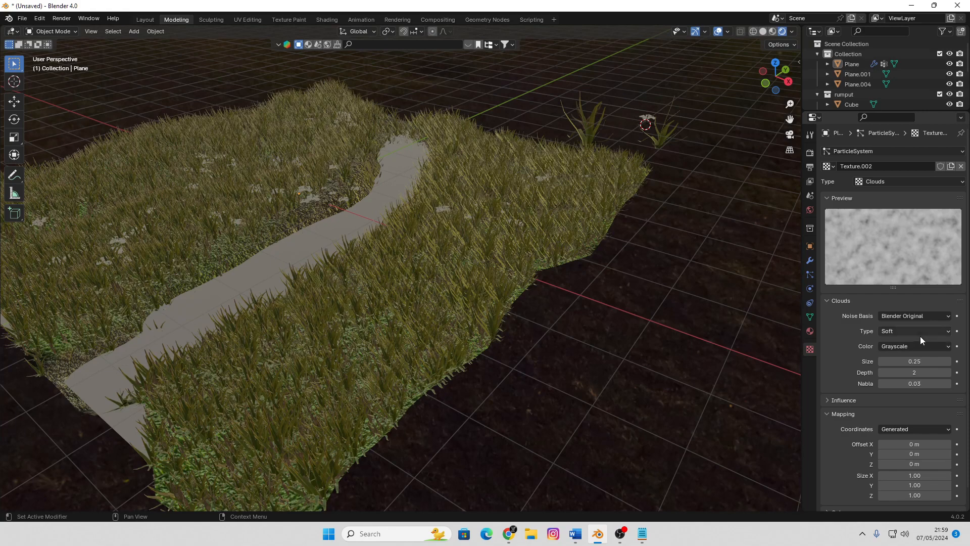
Set the Clouds texture's size to 0.31, its depth to 4 and its color contrast to 1.180
drag(911, 362, 890, 362)
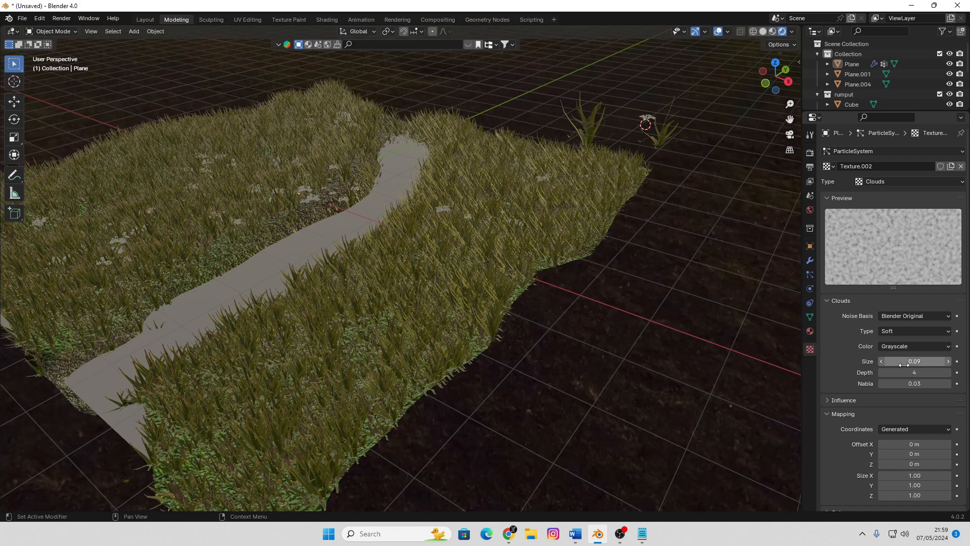
drag(901, 361, 929, 362)
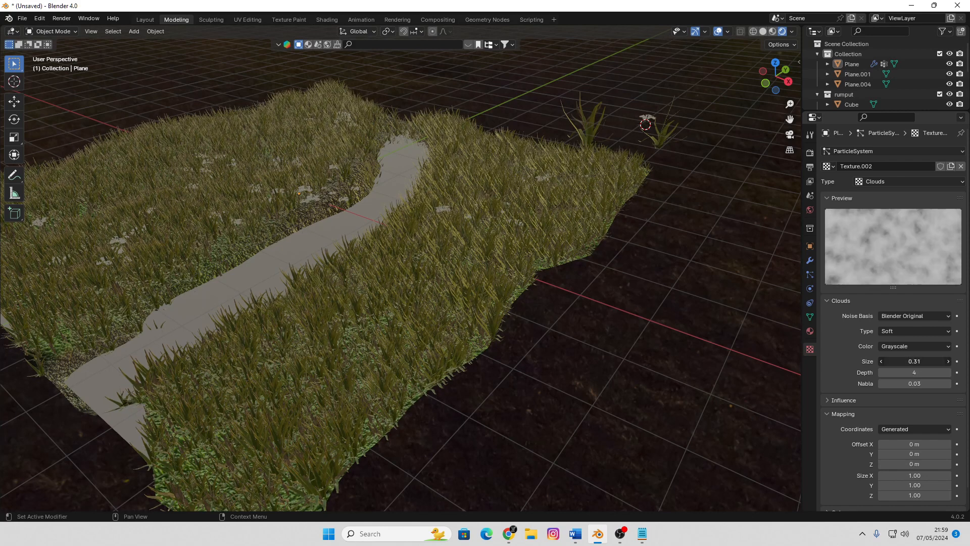
scroll(908, 455, down, 2)
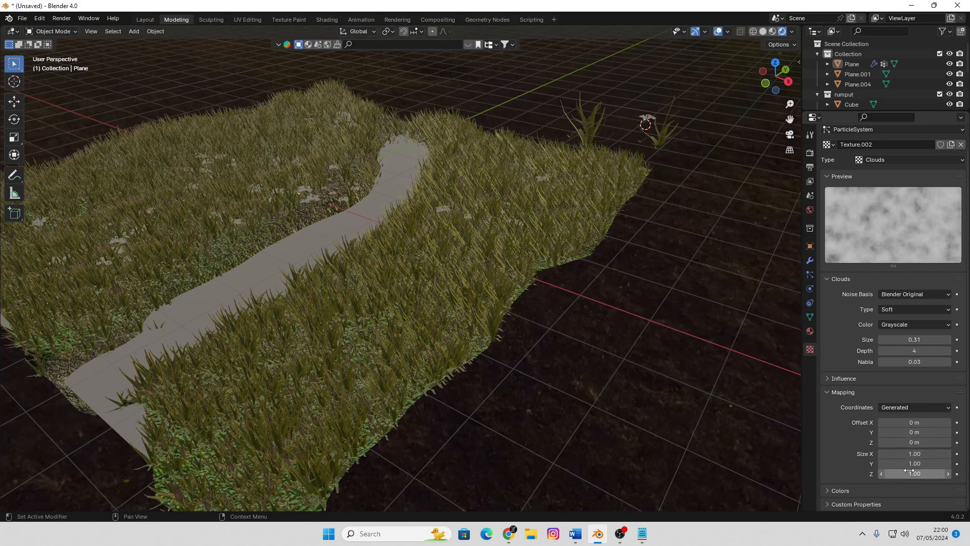
scroll(908, 483, down, 3)
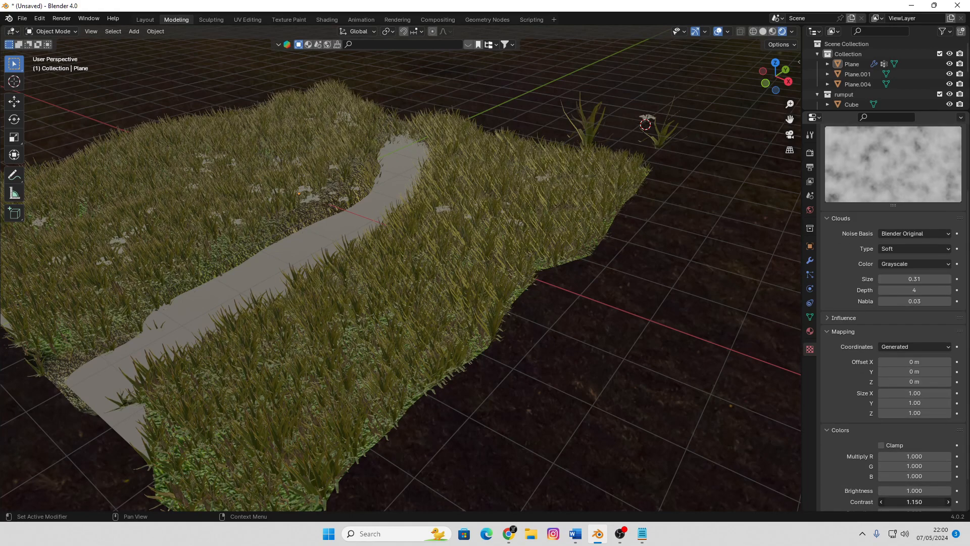
drag(915, 502, 921, 502)
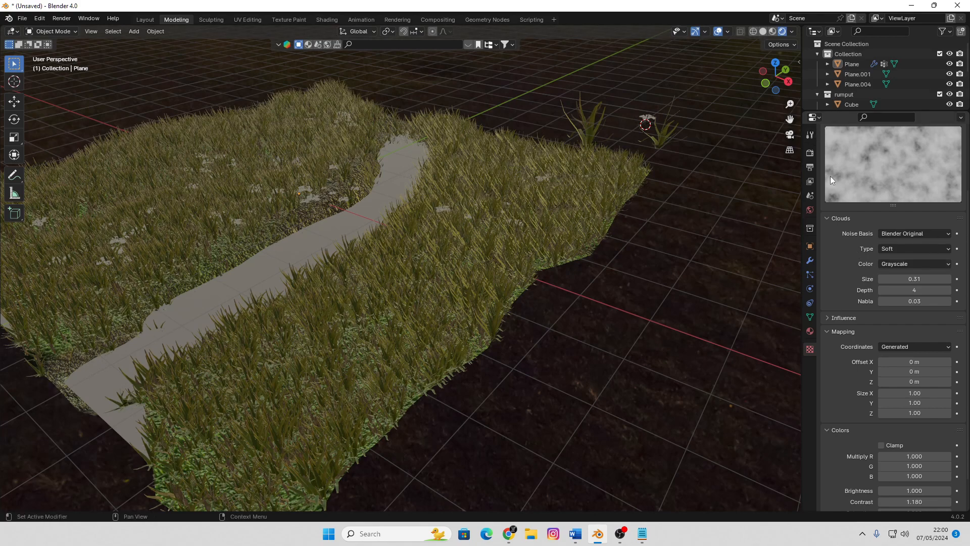
Return to the grass particle settings, review the texture slots and examine the grass from several angles and distances
click(810, 136)
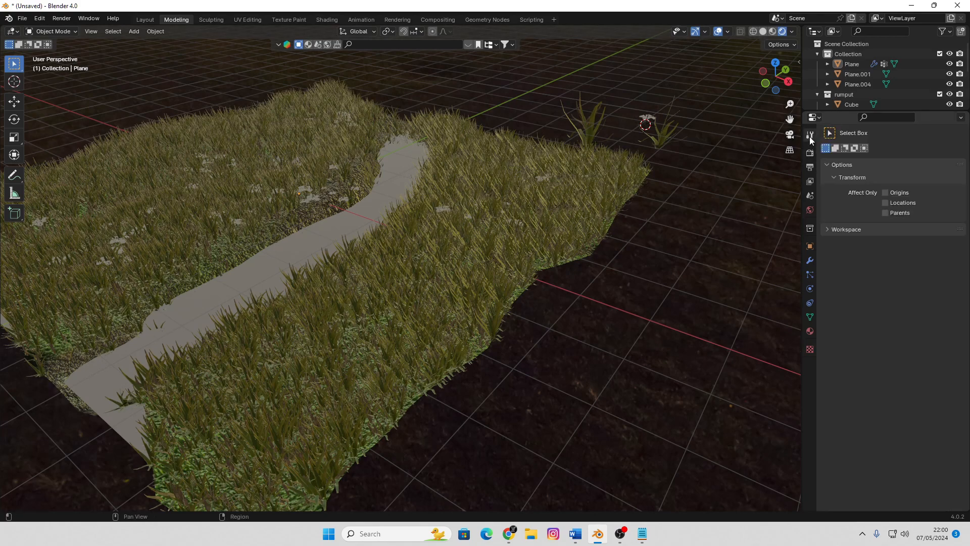
click(810, 275)
scroll(874, 373, down, 8)
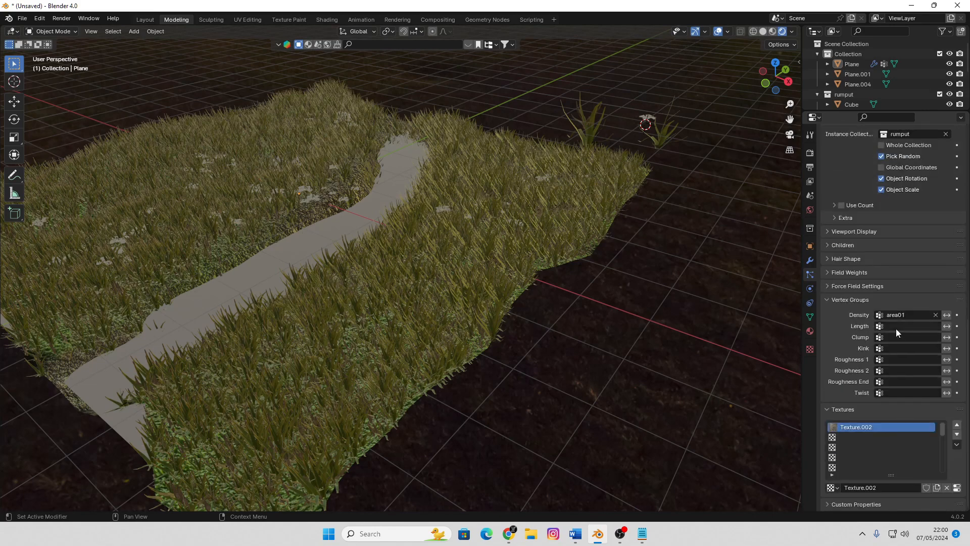
scroll(897, 434, down, 2)
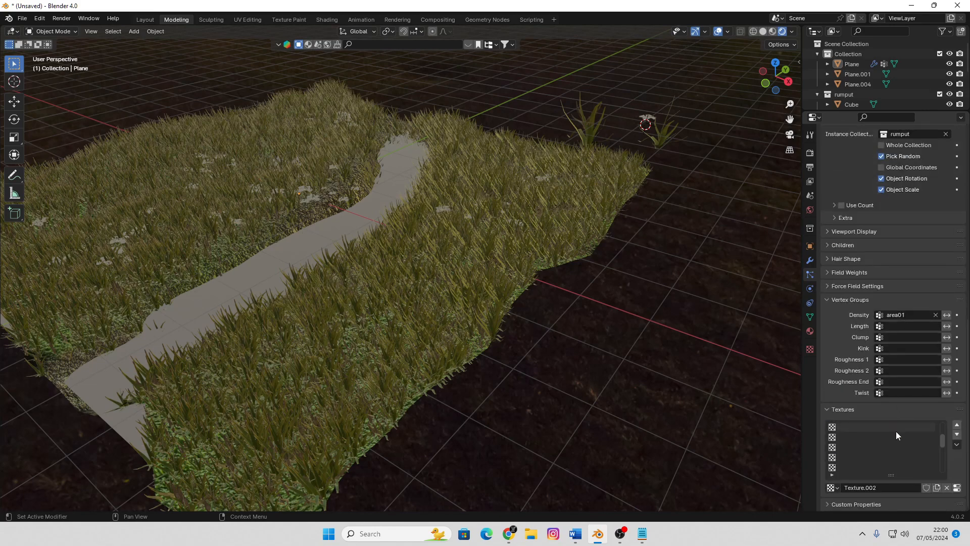
scroll(895, 431, up, 2)
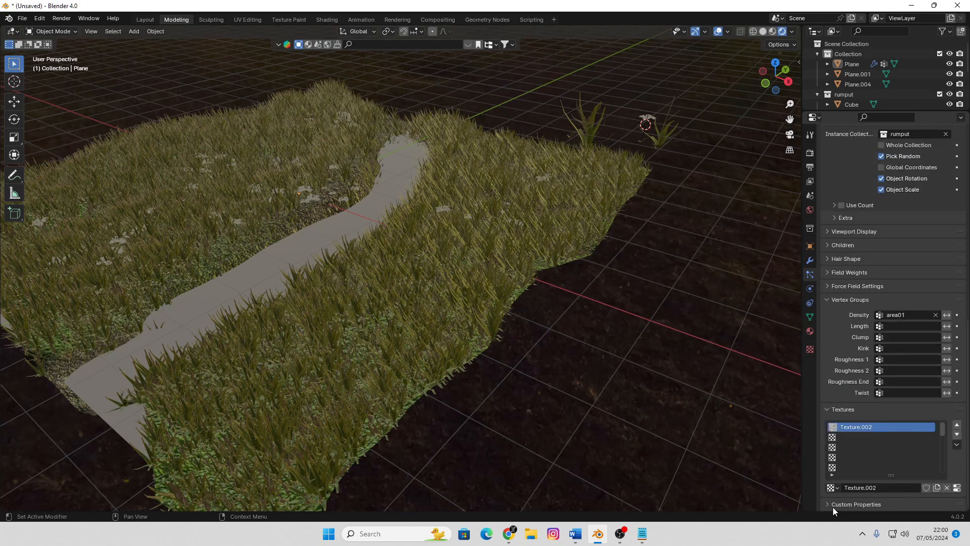
scroll(481, 236, up, 3)
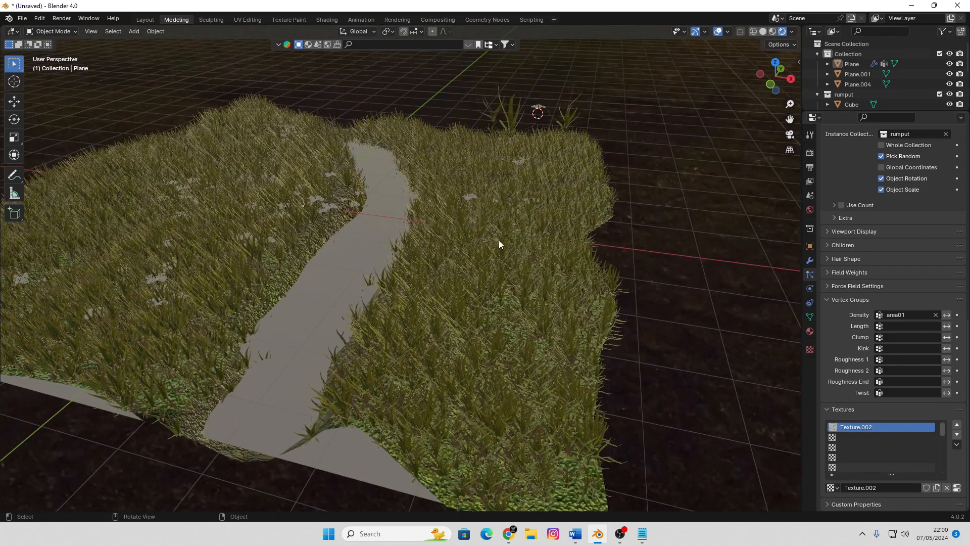
mouse_move(498, 240)
middle_down()
mouse_move(477, 223)
mouse_move(503, 232)
middle_up()
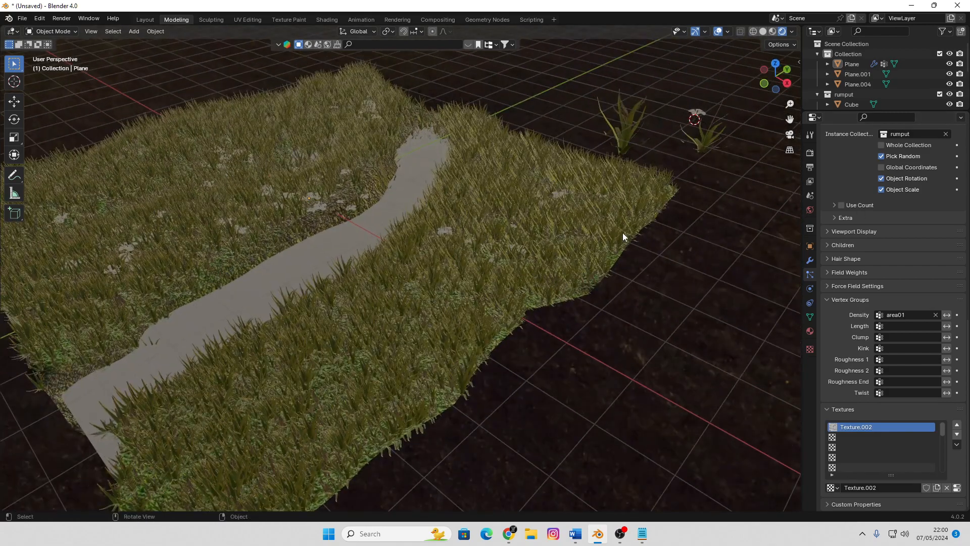
scroll(501, 275, down, 2)
scroll(500, 274, up, 4)
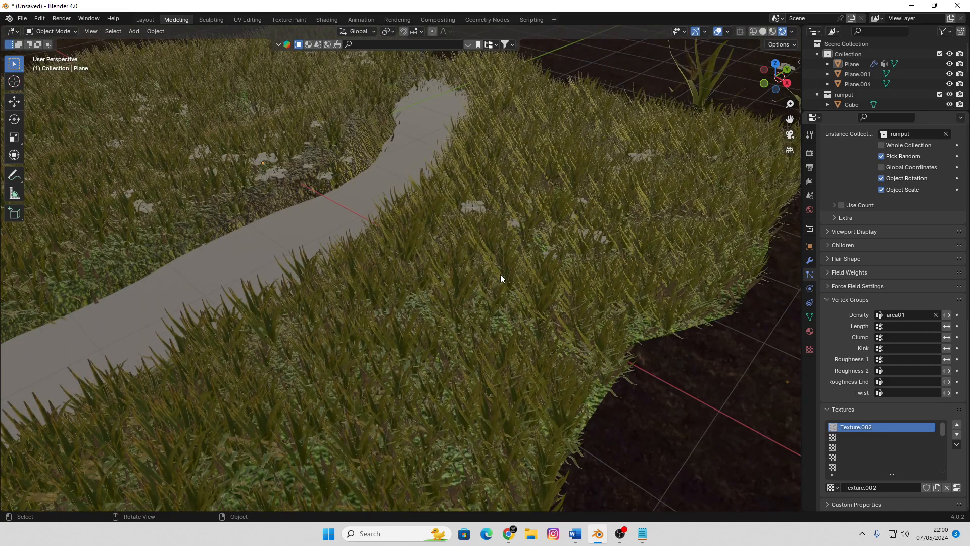
scroll(500, 274, down, 4)
mouse_move(500, 274)
middle_down()
mouse_move(520, 274)
mouse_move(501, 273)
middle_up()
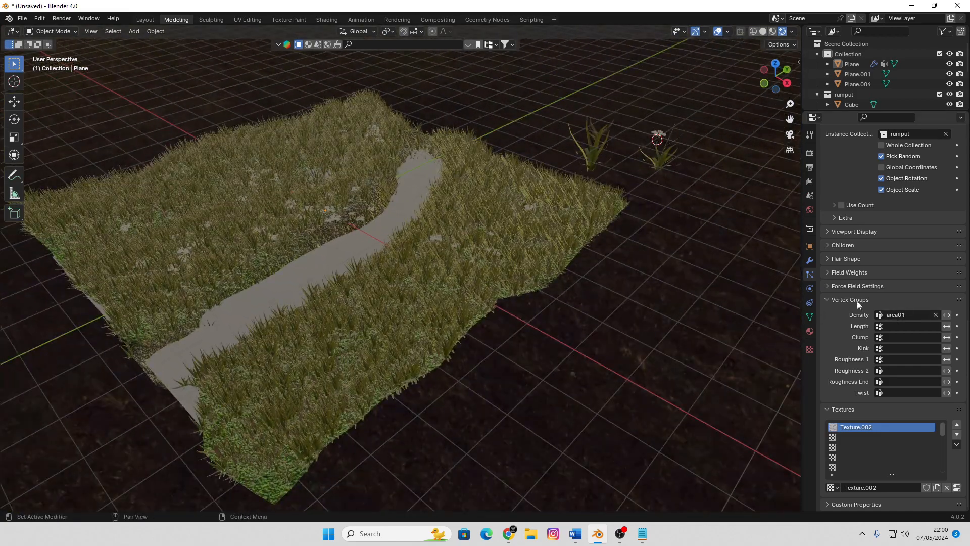
Set the grass particle system's emission number to 5000
click(829, 244)
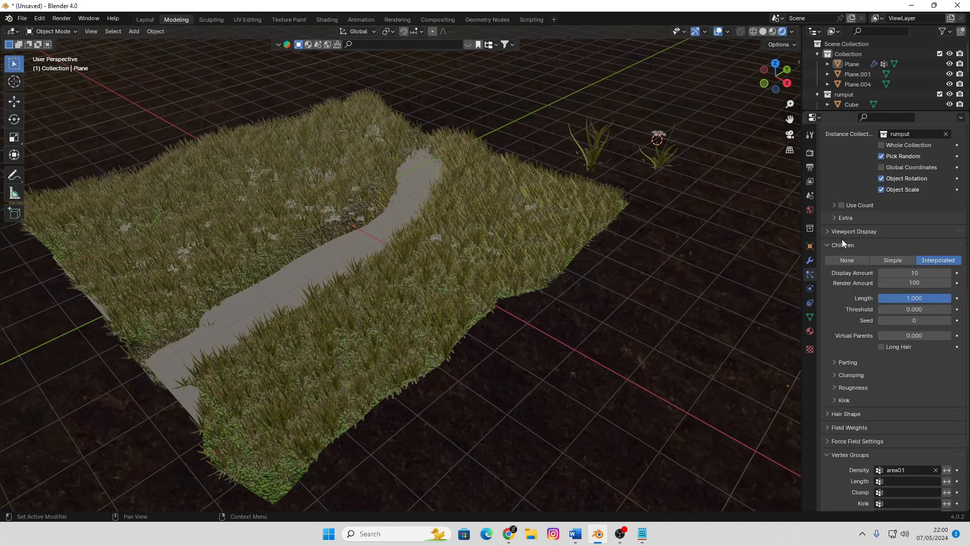
scroll(884, 233, up, 10)
scroll(908, 204, up, 5)
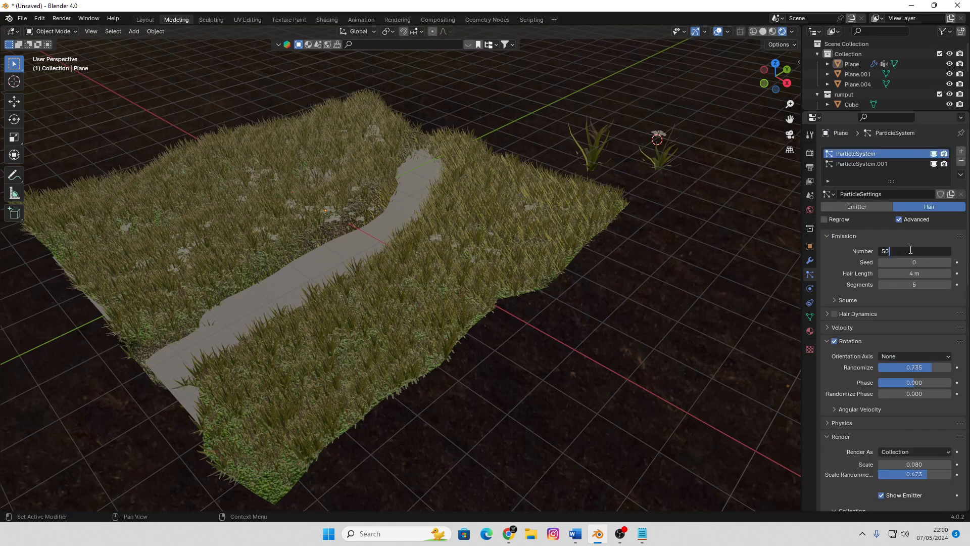
key(Return)
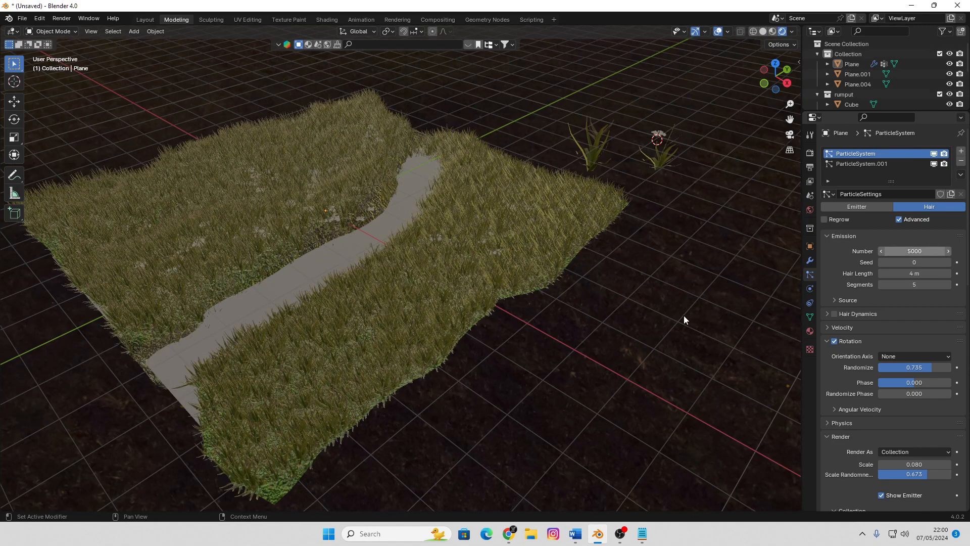
Switch the viewport to Material Preview shading and select the grass-covered terrain plane
middle_drag(683, 319, 703, 313)
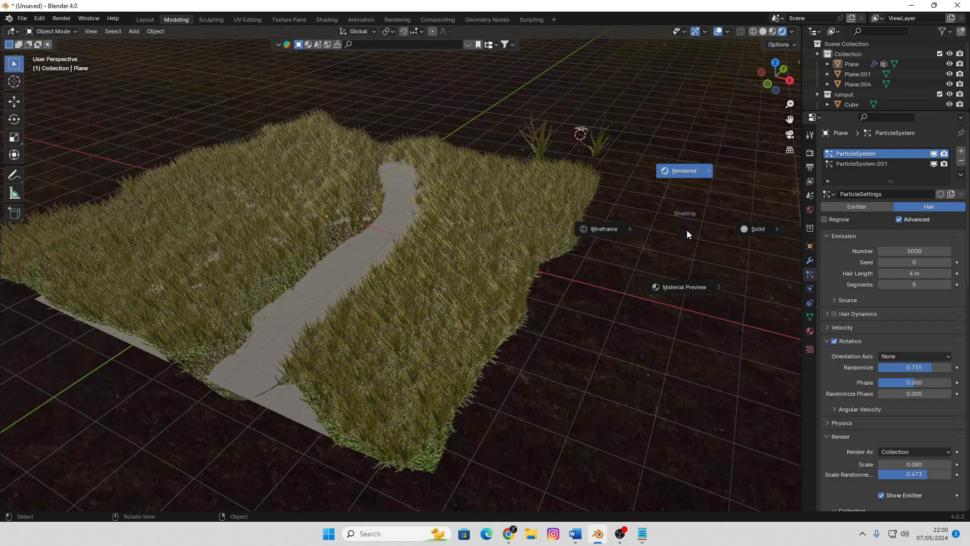
click(682, 286)
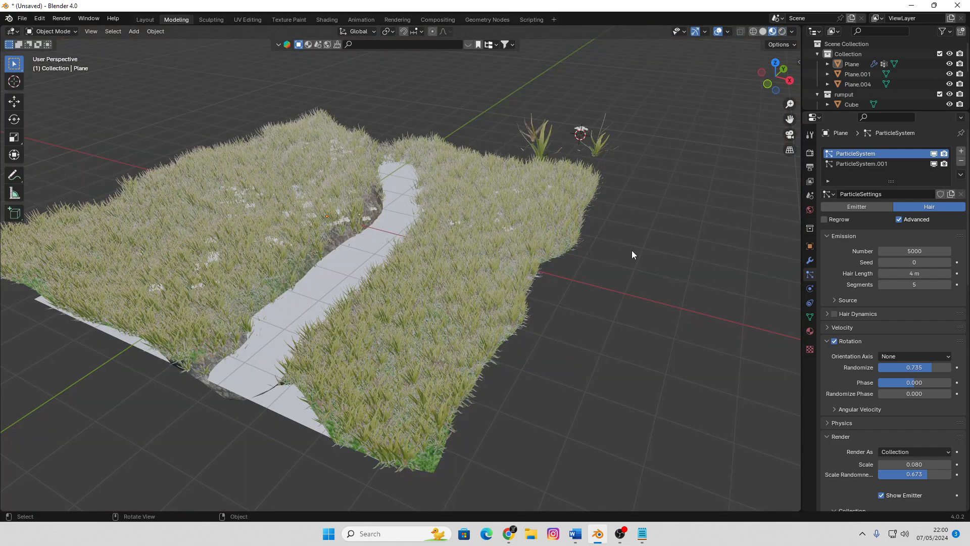
middle_drag(370, 223, 636, 247)
click(589, 264)
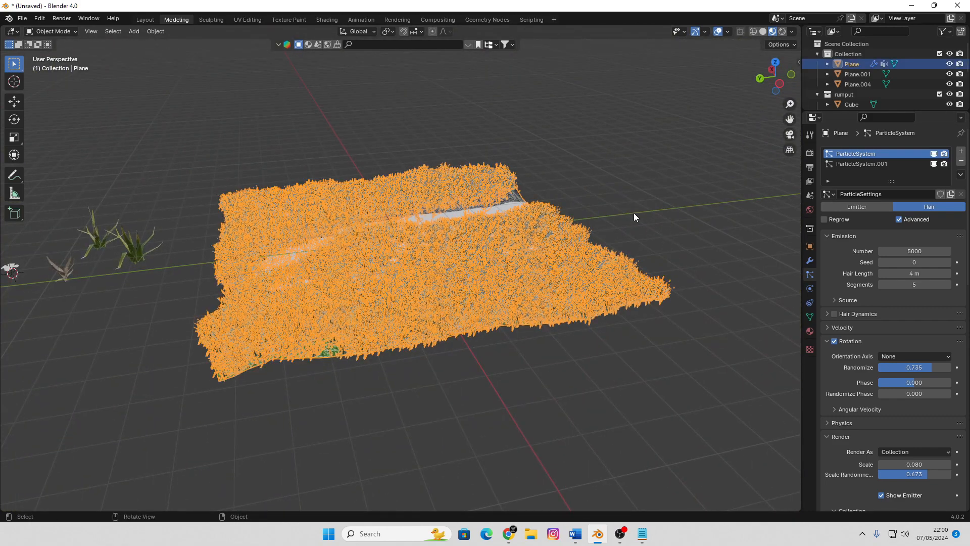
Enter Weight Paint mode on the terrain and make the area01 vertex group active
middle_drag(626, 199, 657, 214)
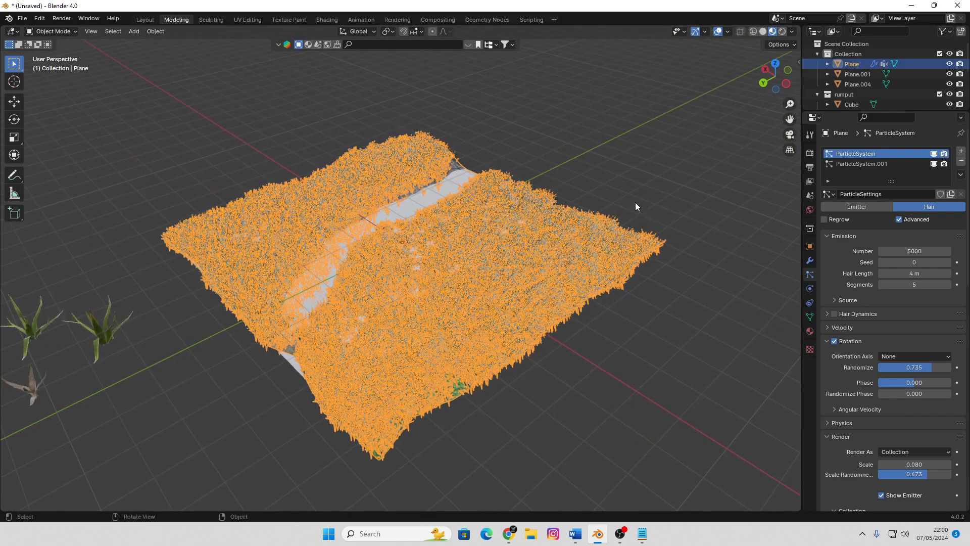
shift+middle_drag(420, 158, 402, 132)
click(59, 32)
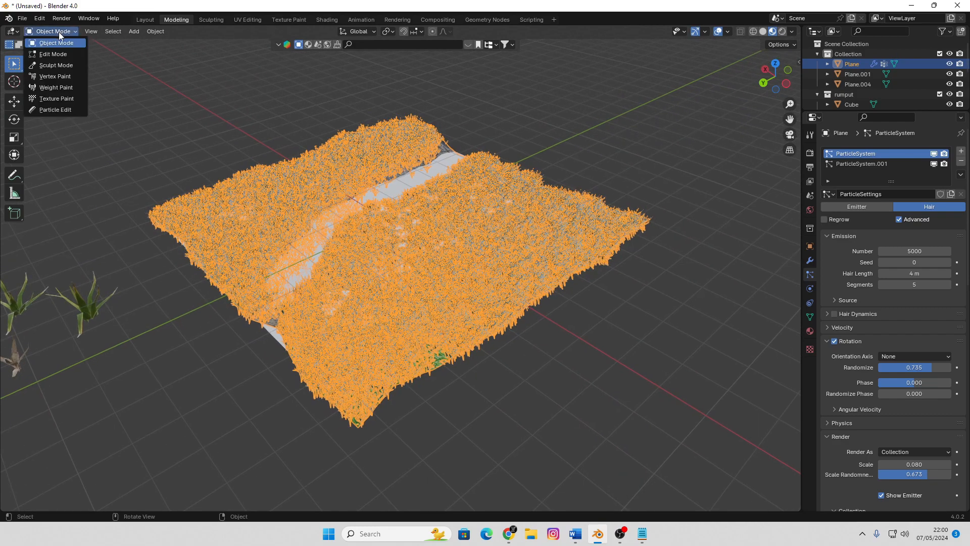
click(67, 87)
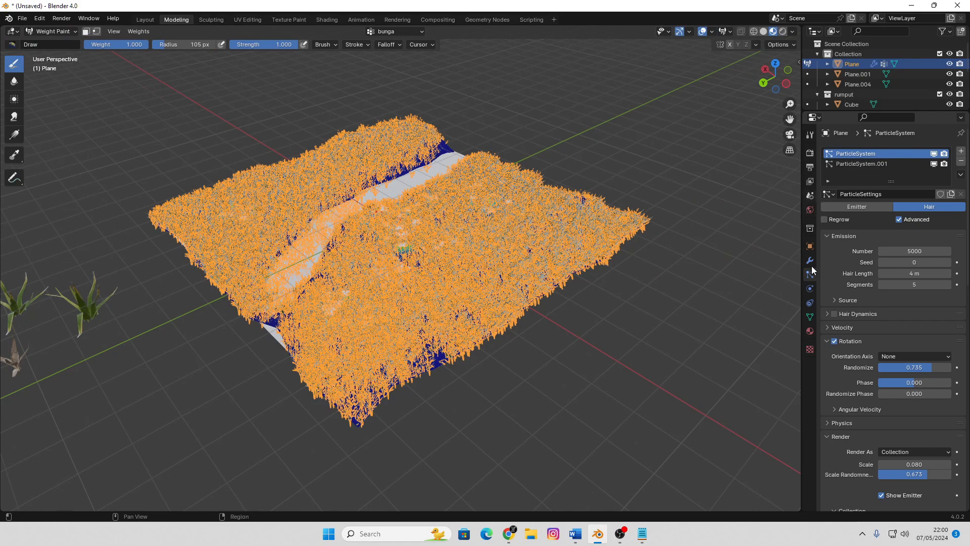
click(810, 317)
click(854, 187)
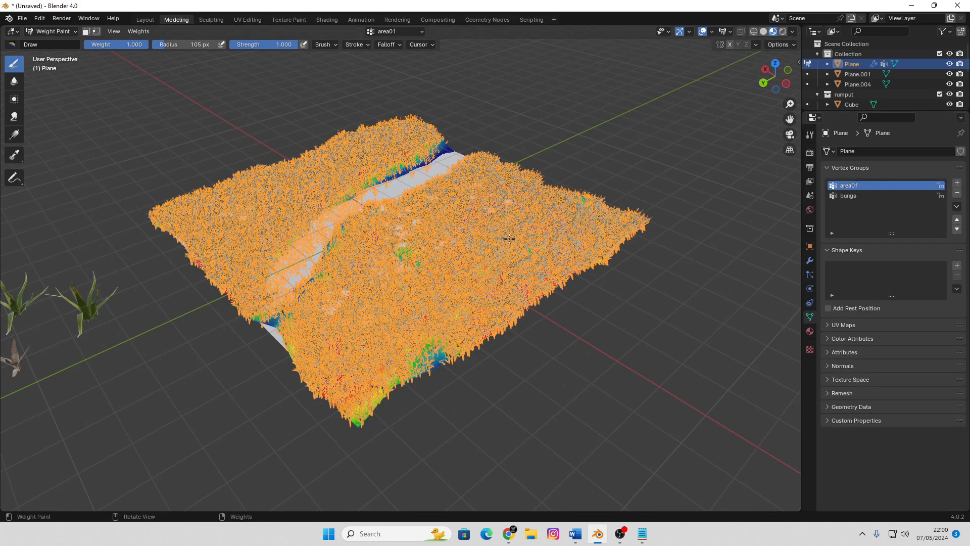
Set the brush strength to 0.348, try a weight stroke over the grass beside the channel and undo it
middle_drag(510, 239, 536, 240)
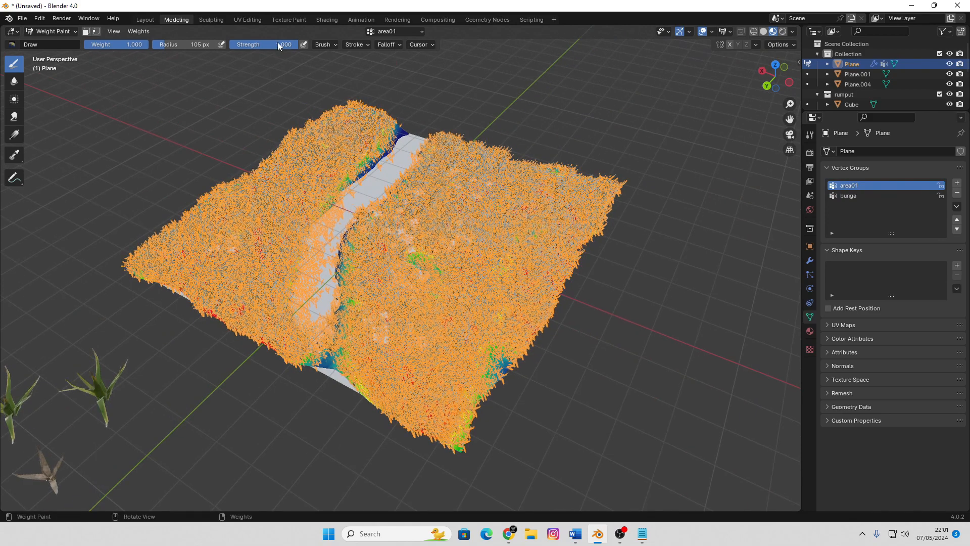
drag(283, 45, 237, 45)
mouse_move(472, 274)
mouse_down()
mouse_move(499, 219)
mouse_move(501, 236)
mouse_up()
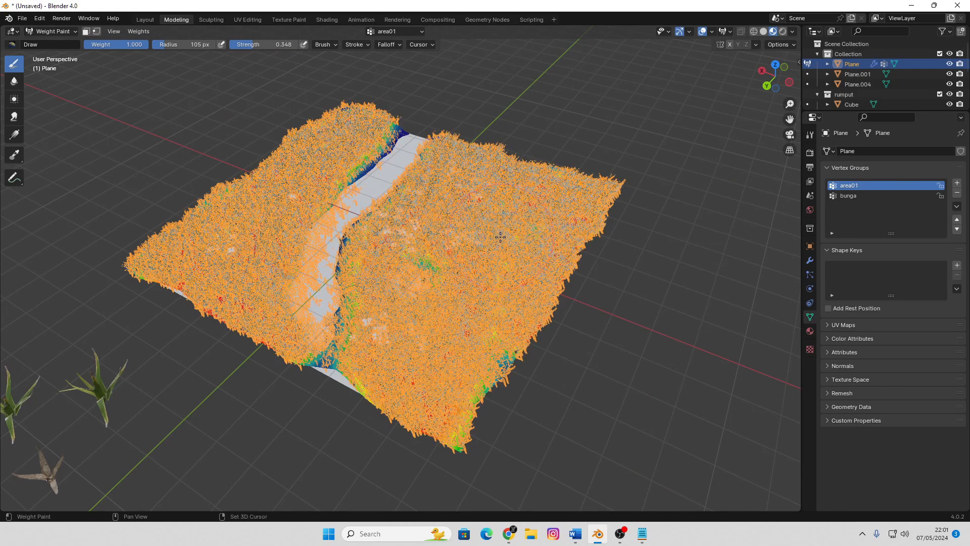
key(ctrl+z)
key(ctrl+z)
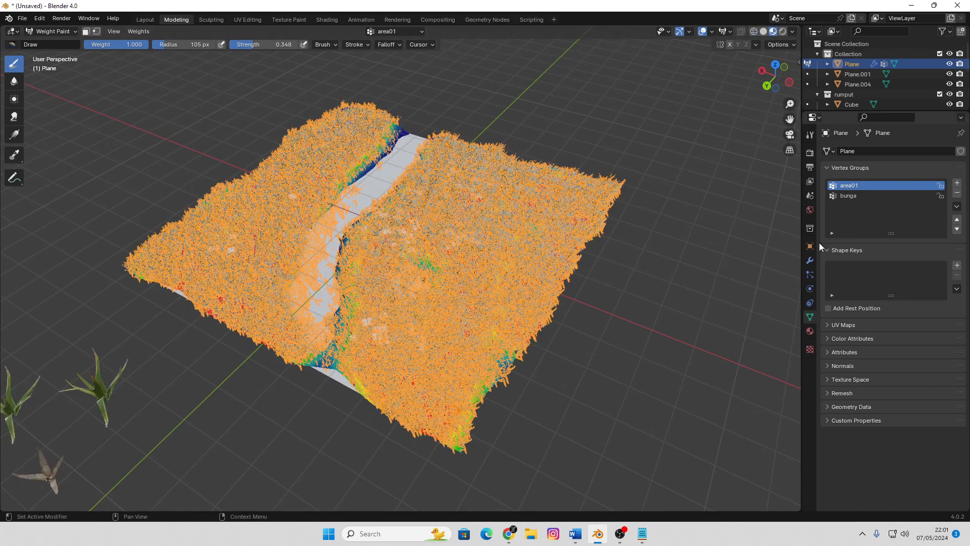
Hide the grass particles in the viewport and paint a 0.246 weight stroke on area01 across the terrain beside the channel
click(810, 275)
click(934, 153)
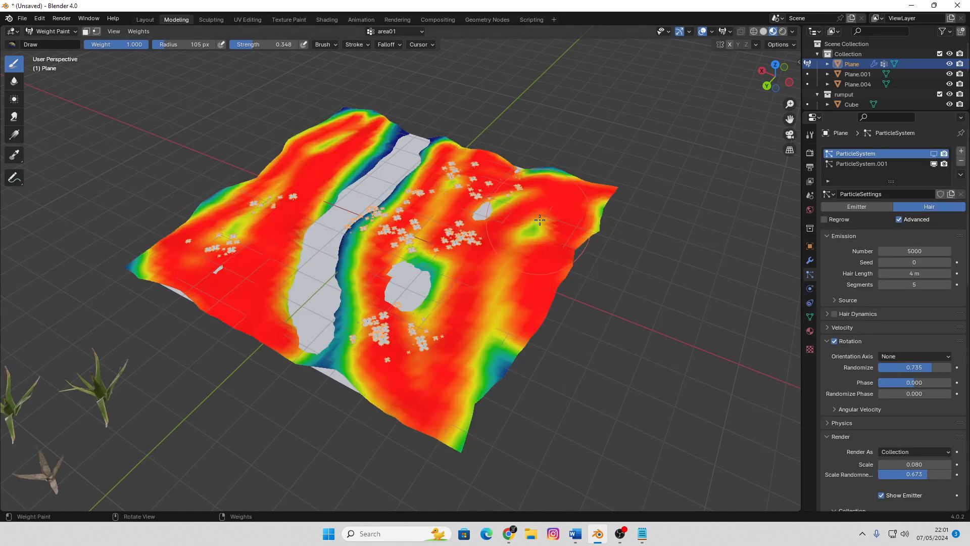
drag(125, 41, 77, 42)
mouse_move(429, 245)
mouse_down()
mouse_move(497, 248)
mouse_move(526, 217)
mouse_up()
Raise the brush strength to 0.725 and dab several low-weight patches on both sides of the channel
drag(255, 44, 279, 45)
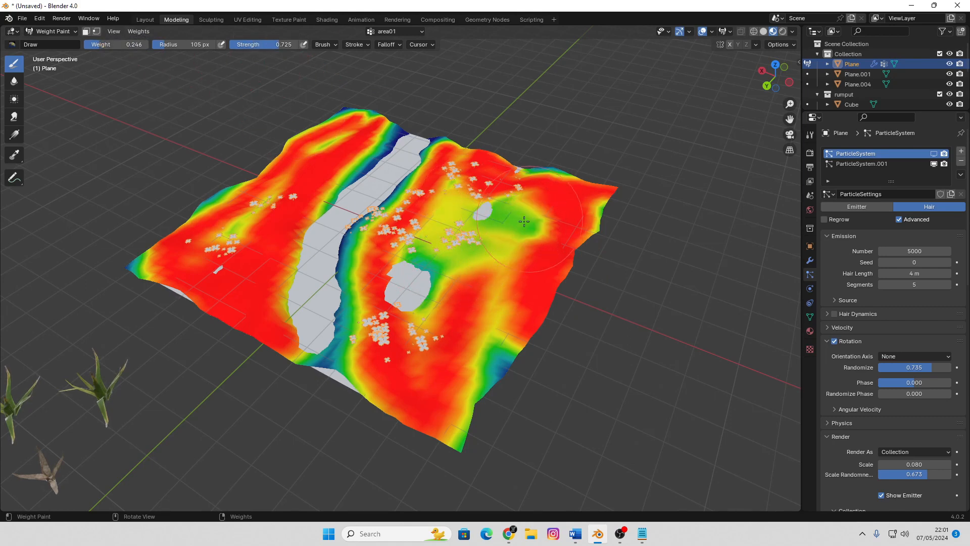
click(501, 223)
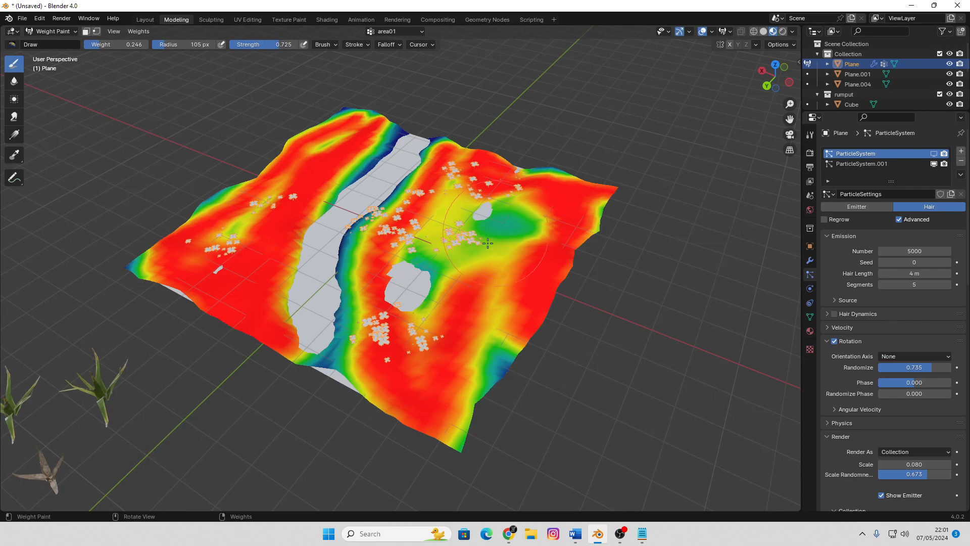
click(243, 257)
click(247, 301)
click(247, 303)
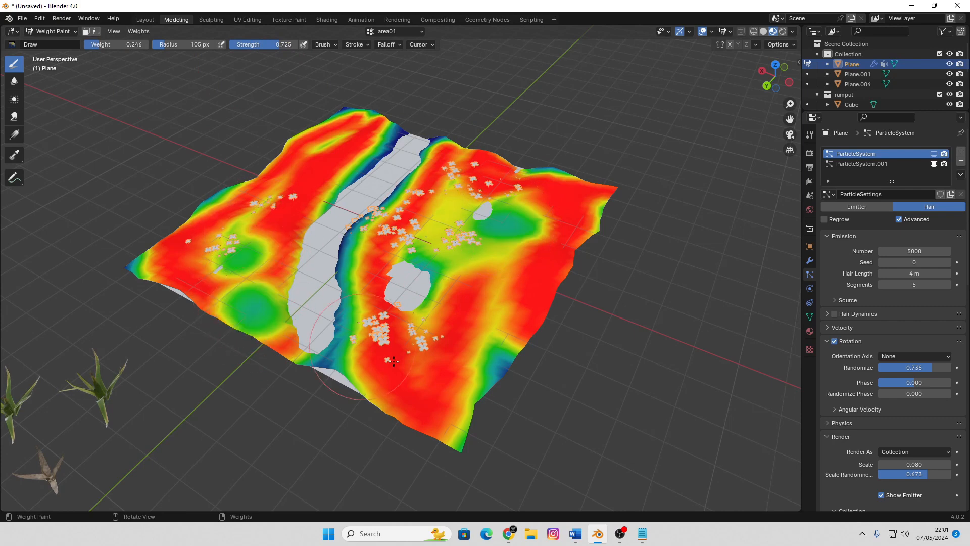
click(425, 365)
click(497, 329)
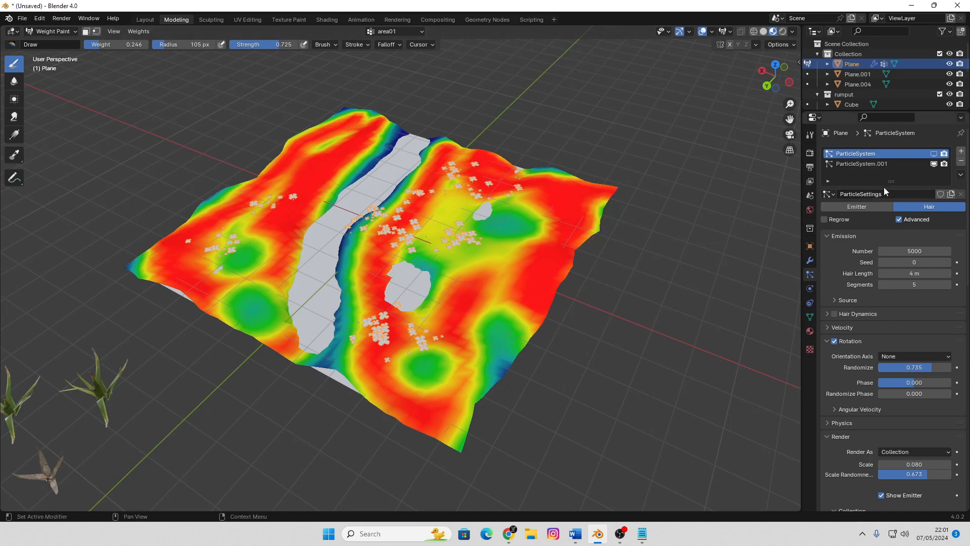
Show the grass particles in the viewport again and switch to Rendered shading
click(934, 153)
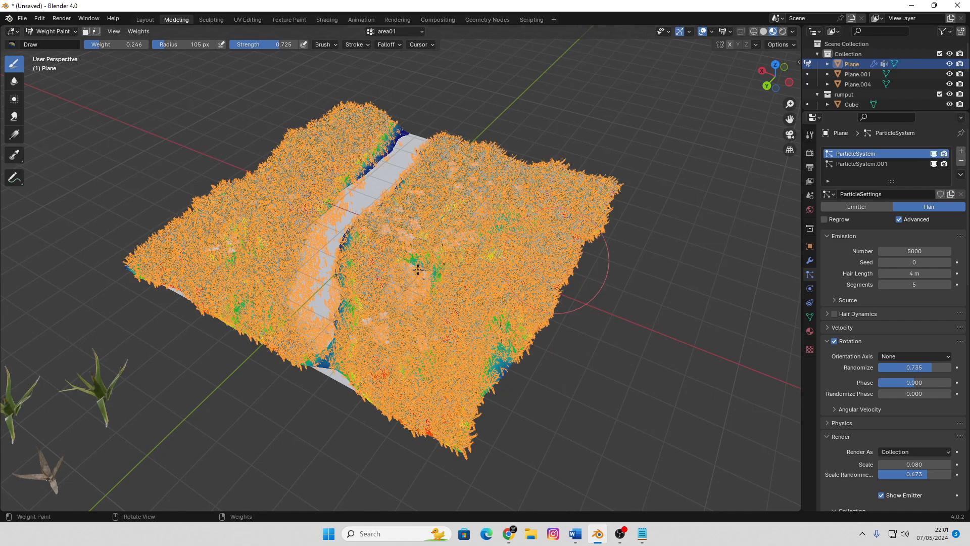
middle_drag(418, 270, 403, 268)
key(z)
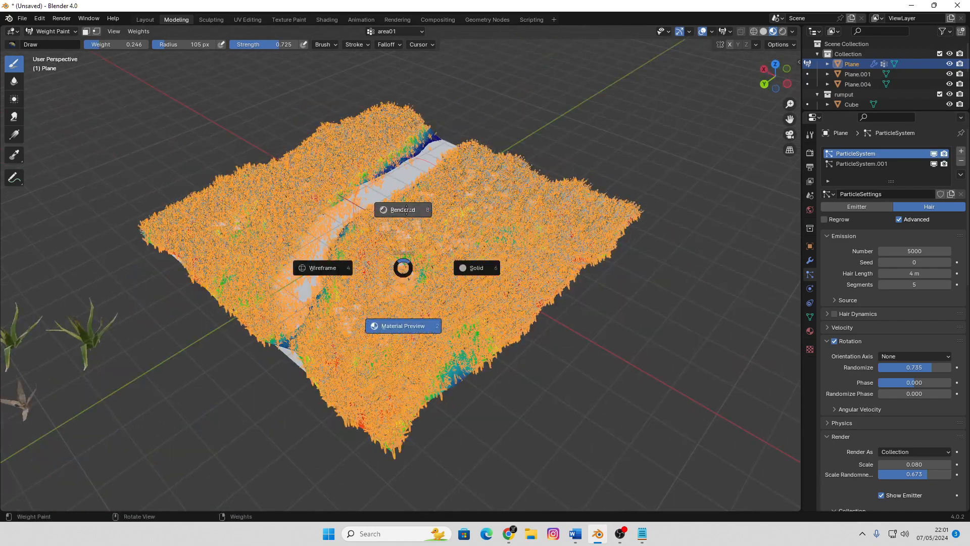
click(406, 209)
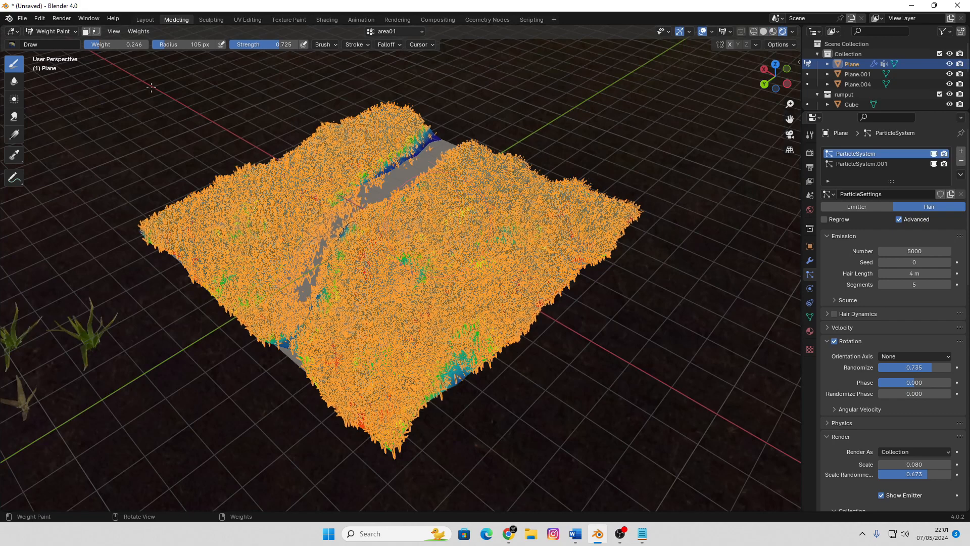
Return to Object Mode, deselect the terrain and inspect the thinned grass up close
click(56, 34)
click(651, 339)
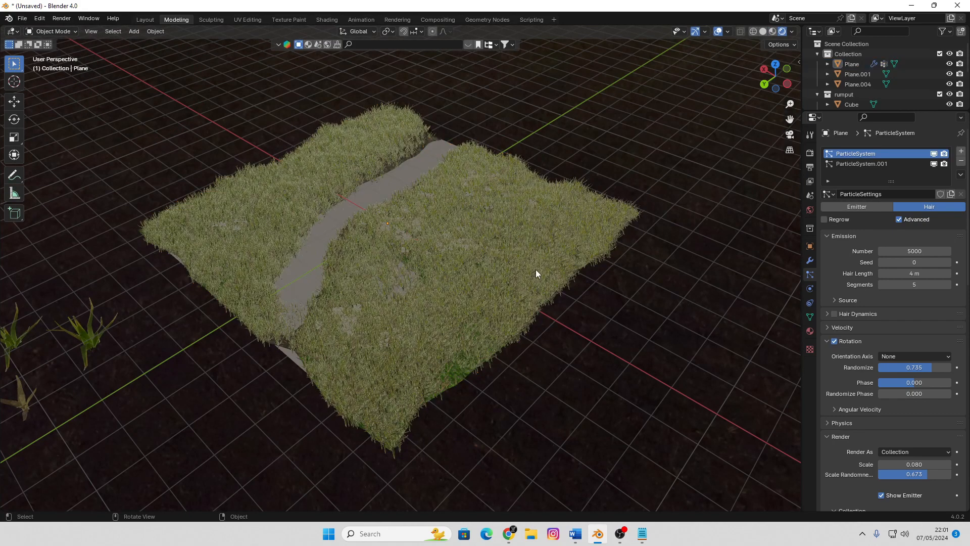
scroll(450, 250, up, 6)
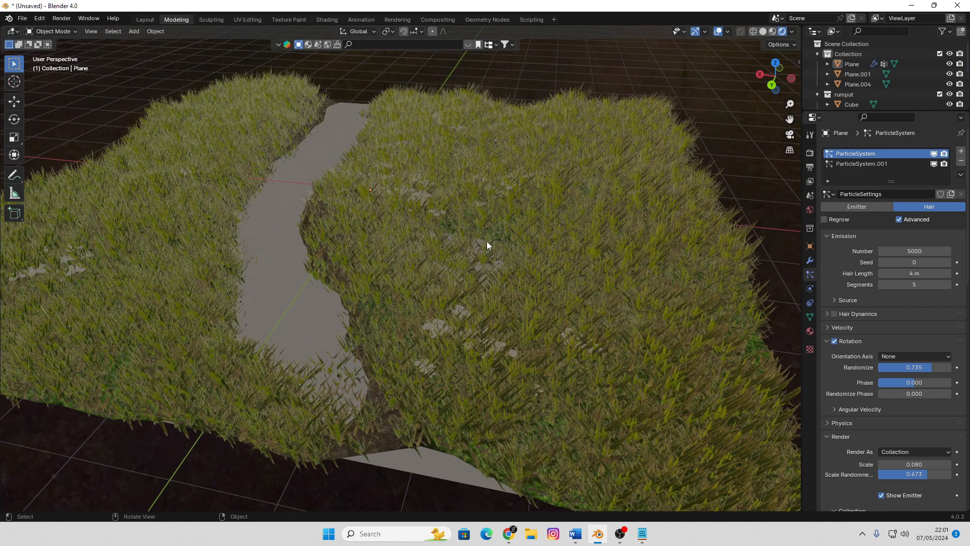
middle_drag(528, 199, 475, 197)
Select the terrain and set the grass particle system's emission number to 10000
click(590, 203)
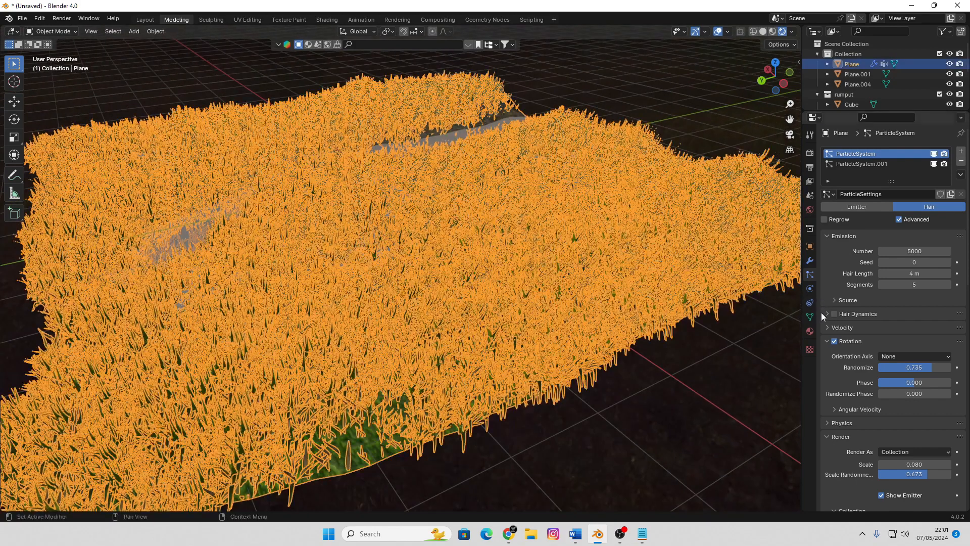
scroll(884, 347, down, 4)
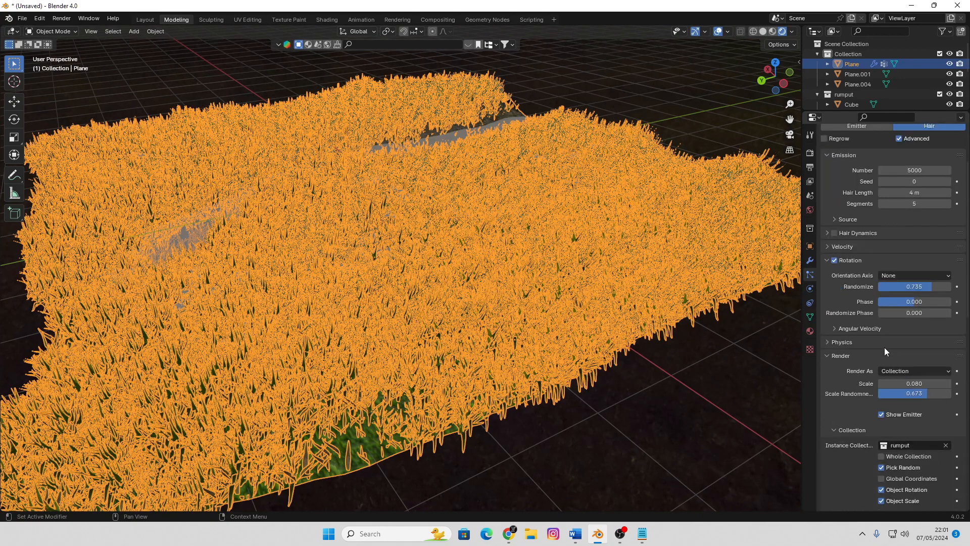
scroll(924, 389, down, 2)
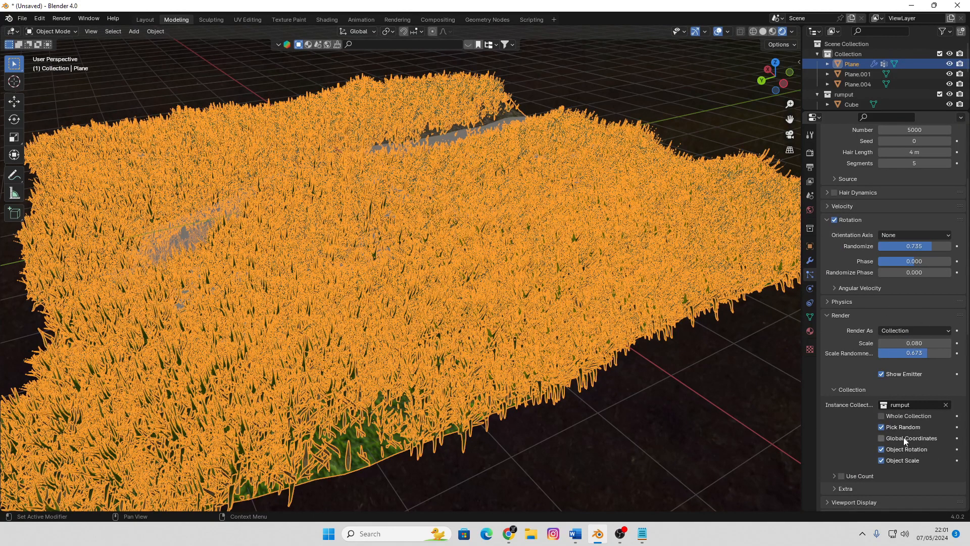
scroll(928, 305, up, 6)
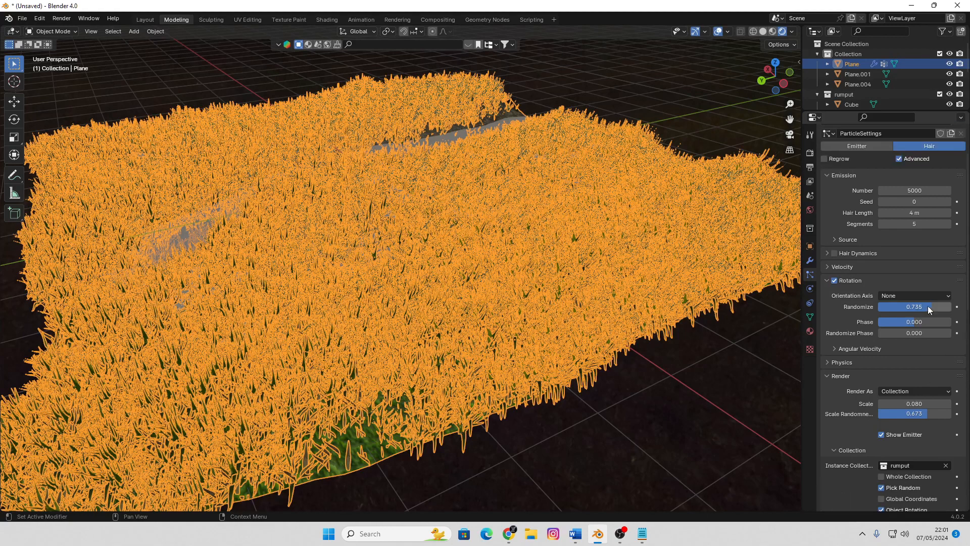
click(912, 252)
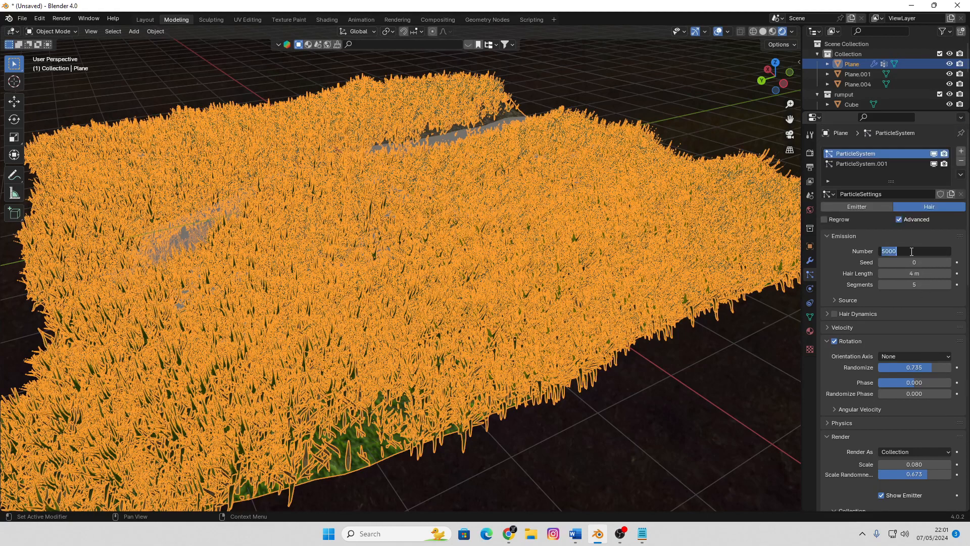
text(10000)
key(Return)
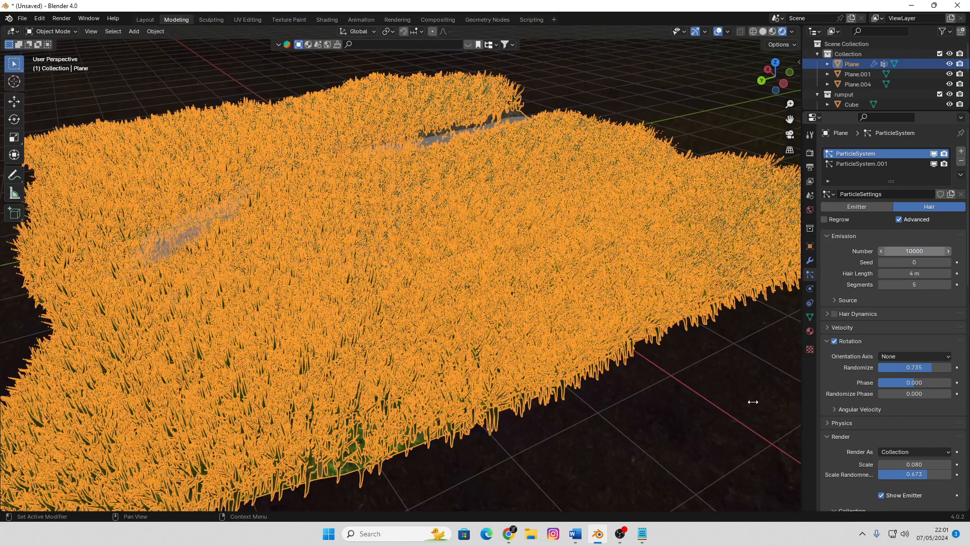
Deselect the terrain and examine the grass coverage around the channel from several angles and distances
click(467, 251)
scroll(468, 251, down, 5)
middle_drag(445, 242, 486, 238)
scroll(500, 246, up, 5)
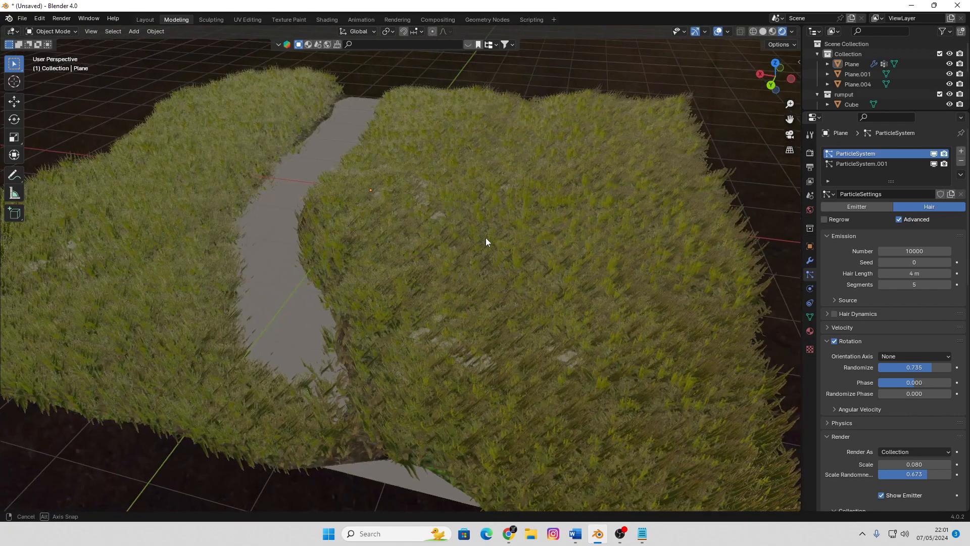
scroll(530, 277, up, 3)
scroll(529, 277, down, 4)
middle_drag(529, 277, 355, 222)
scroll(460, 260, up, 4)
scroll(459, 259, down, 4)
scroll(489, 255, up, 2)
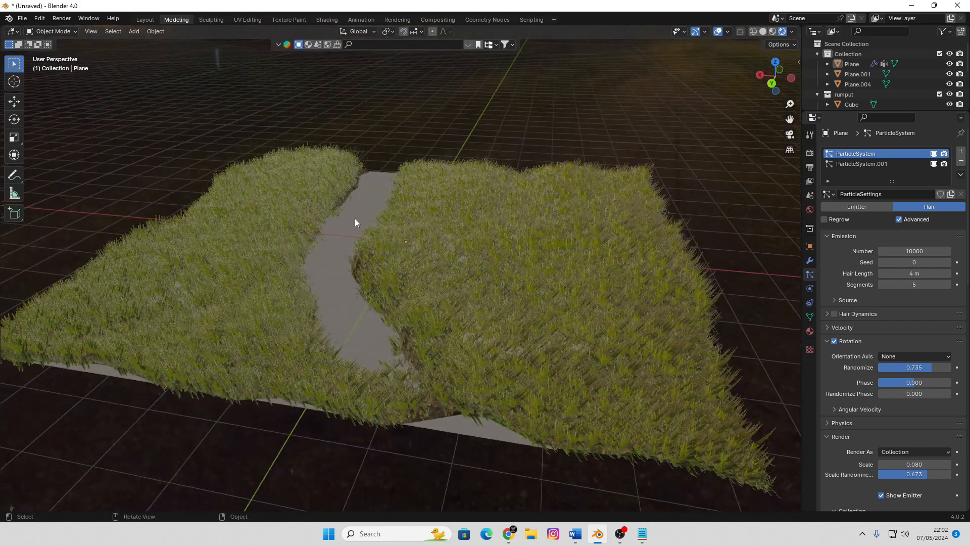
Add a new material to the flat plane in the channel and set its surface shader to Glass BSDF
click(356, 222)
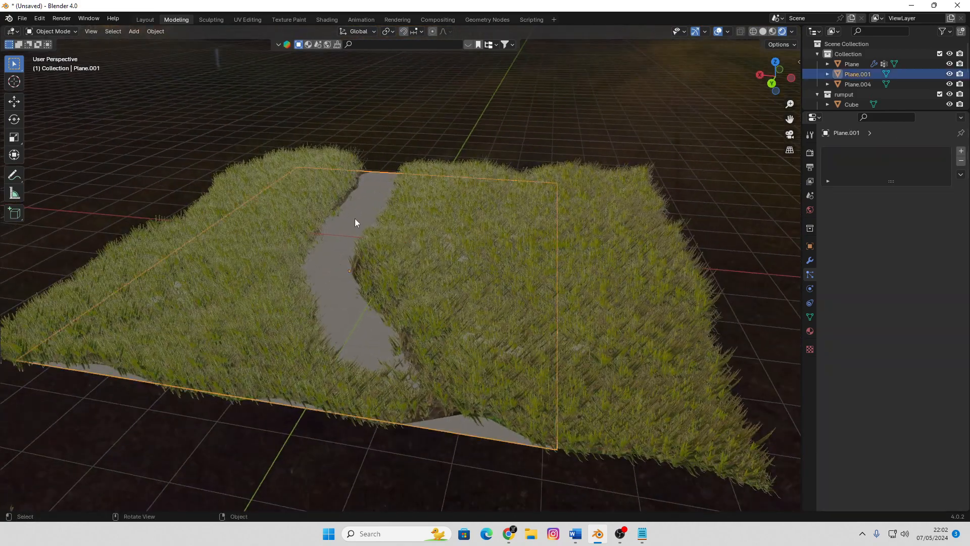
click(810, 331)
click(899, 193)
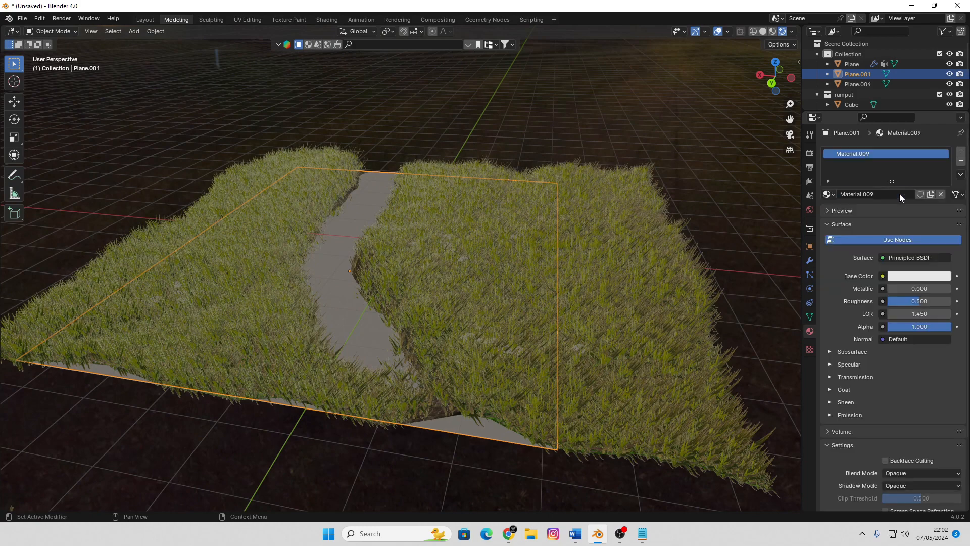
click(907, 258)
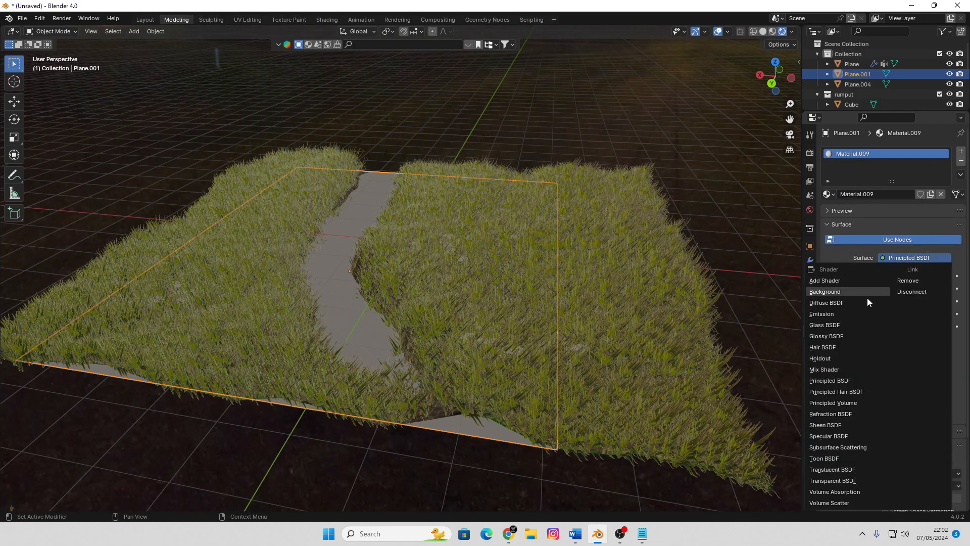
click(851, 325)
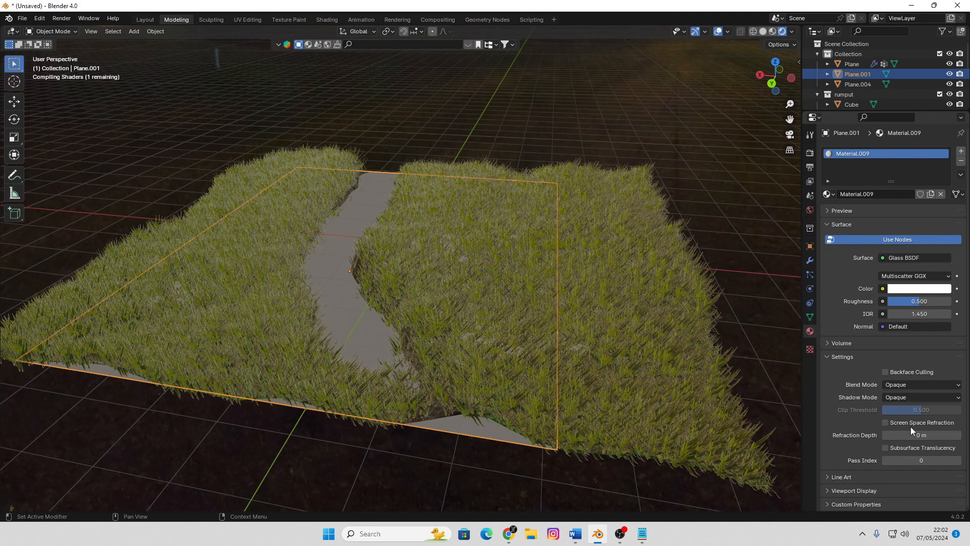
Set the glass material's blend mode to Alpha Blend and its shadow mode to Alpha Hashed
click(917, 384)
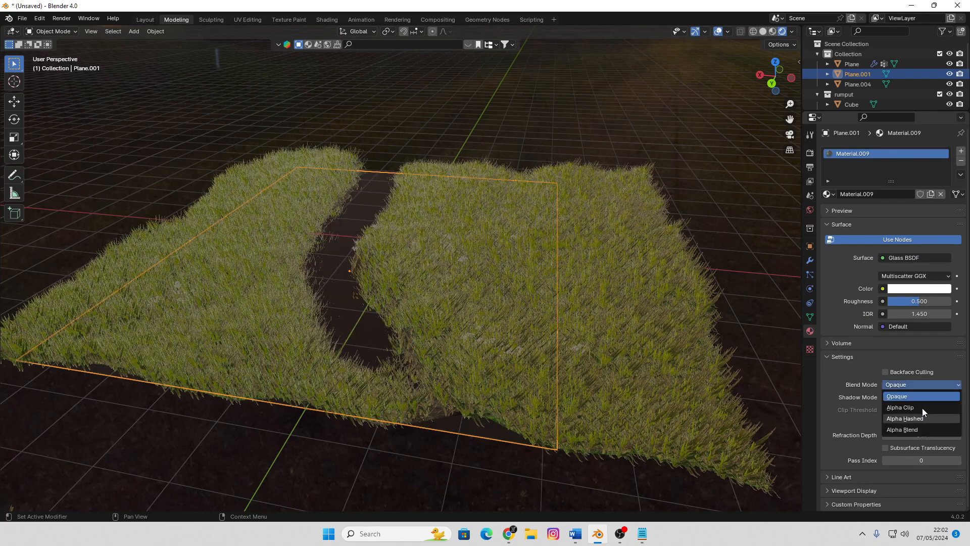
click(916, 429)
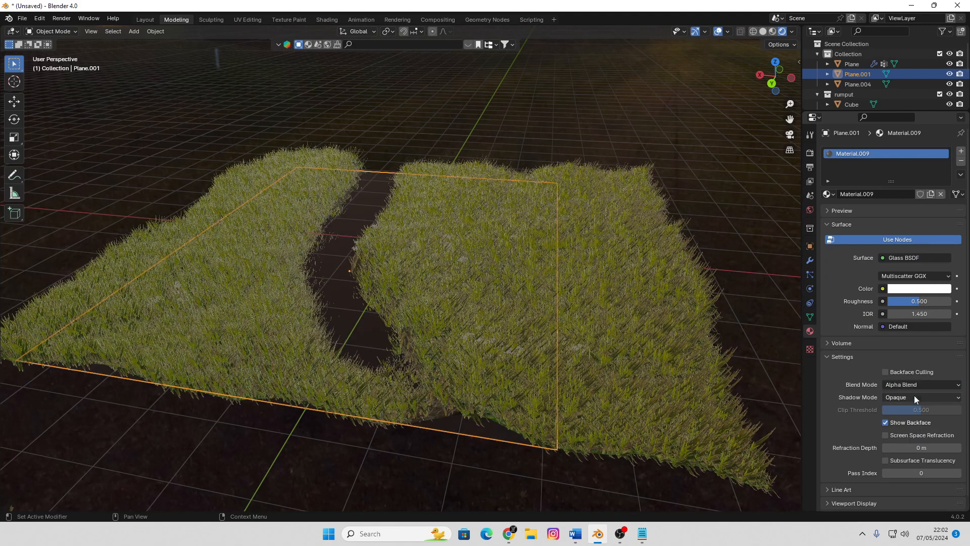
click(914, 396)
click(921, 442)
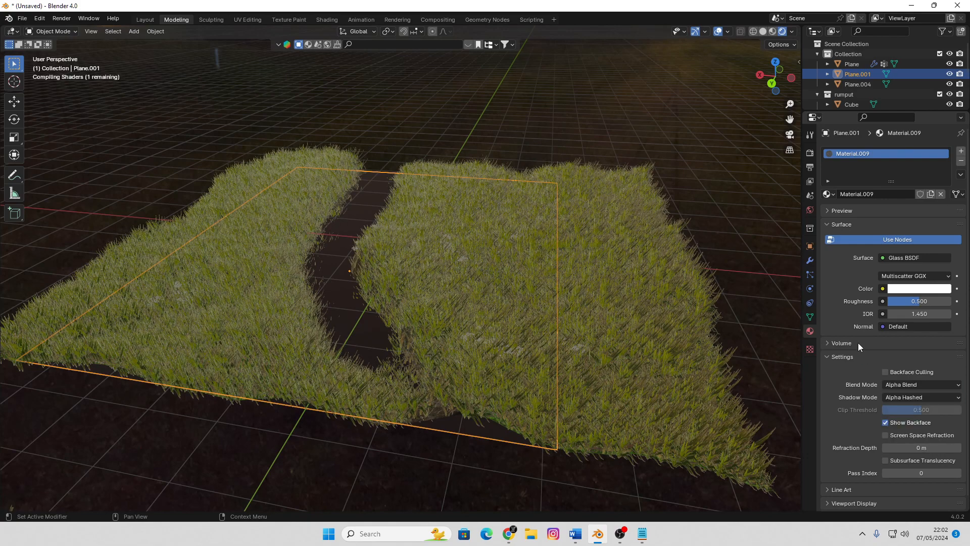
Darken the Glass BSDF color to a light grey with a value of about 0.665
click(919, 289)
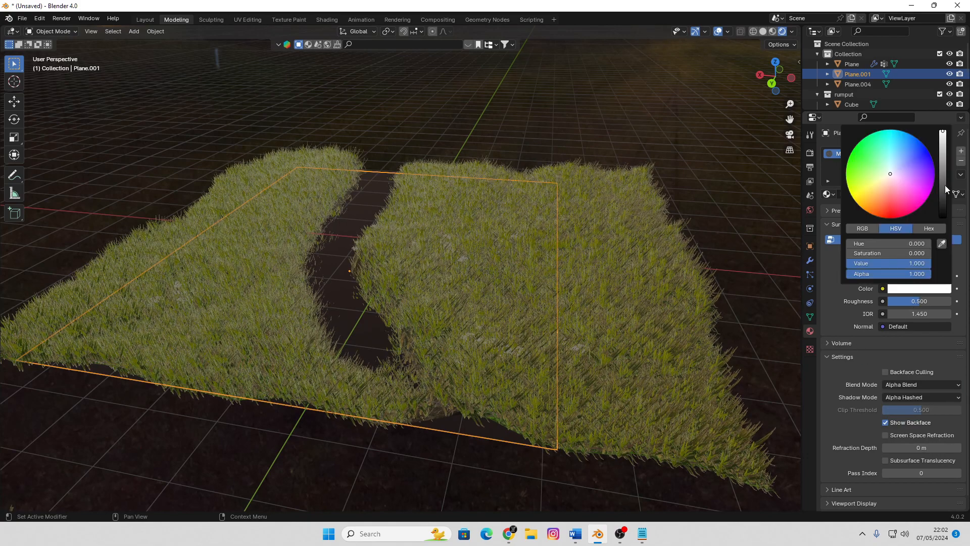
click(583, 121)
middle_drag(505, 221, 529, 244)
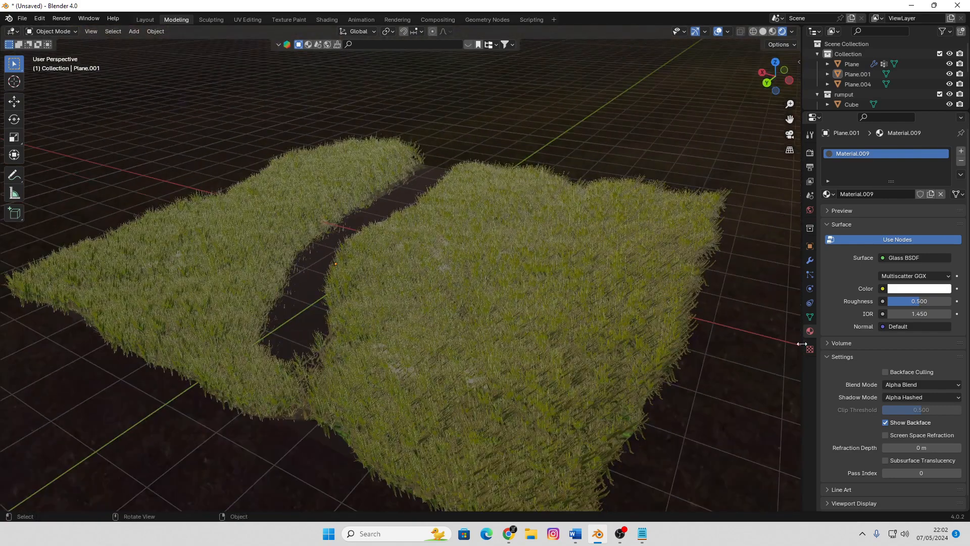
click(937, 291)
click(944, 148)
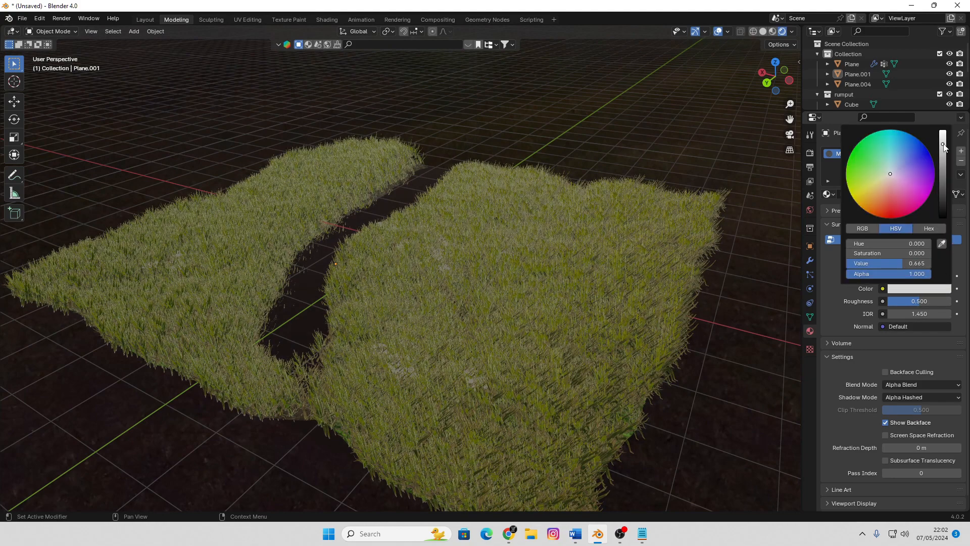
Switch to the Shading workspace and select the flat plane in the channel
click(323, 20)
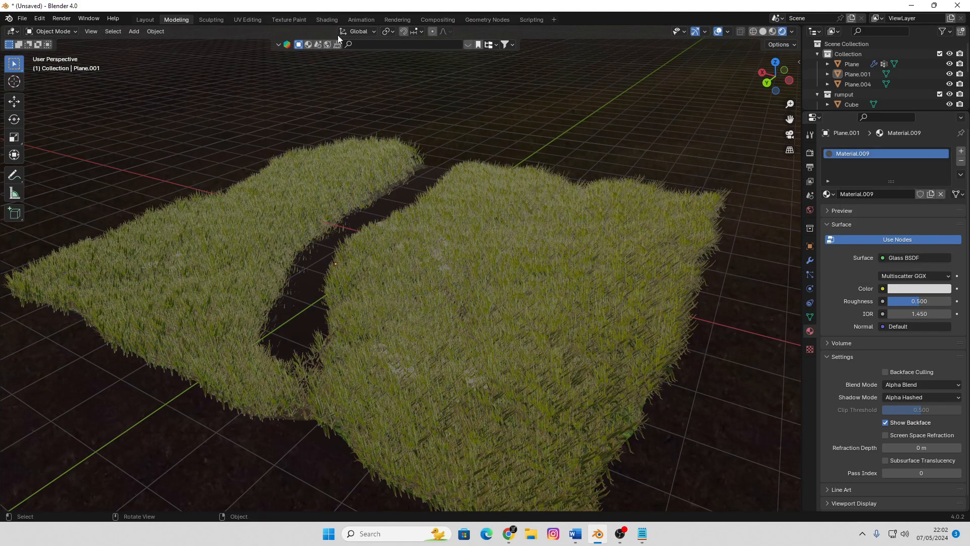
scroll(568, 208, down, 10)
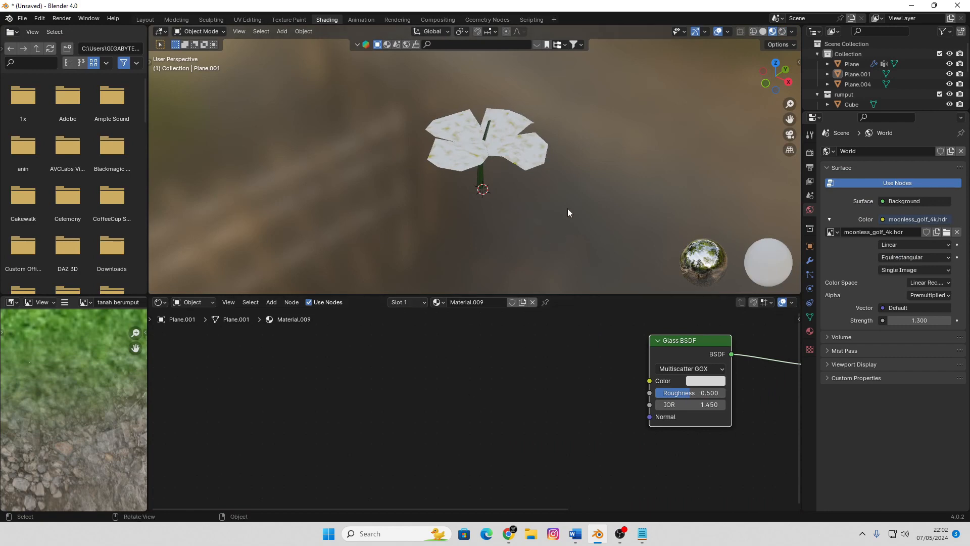
mouse_move(462, 197)
middle_down()
mouse_move(435, 153)
mouse_move(470, 135)
middle_up()
click(858, 74)
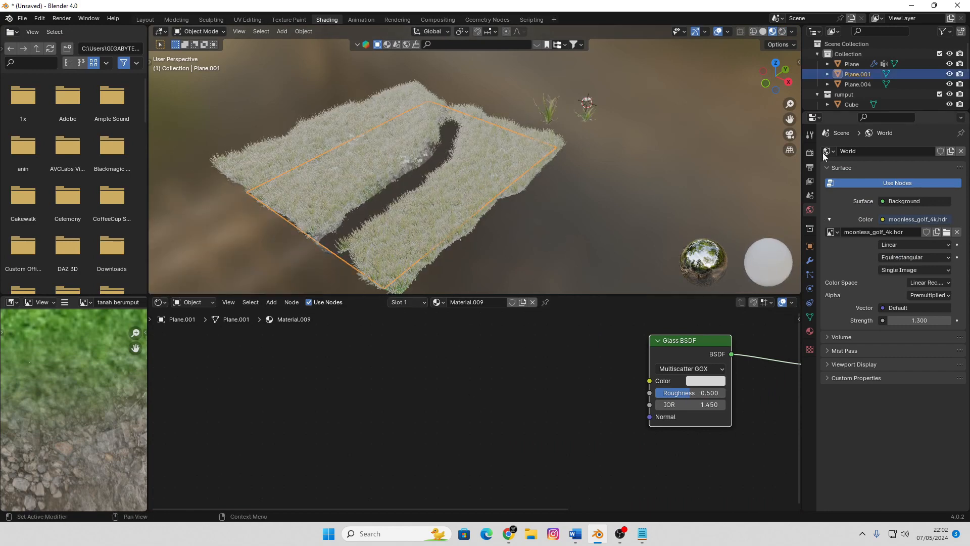
Enable Ambient Occlusion and Screen Space Reflections for the EEVEE render, plus Screen Space Refraction on the plane's glass material
click(810, 134)
click(810, 152)
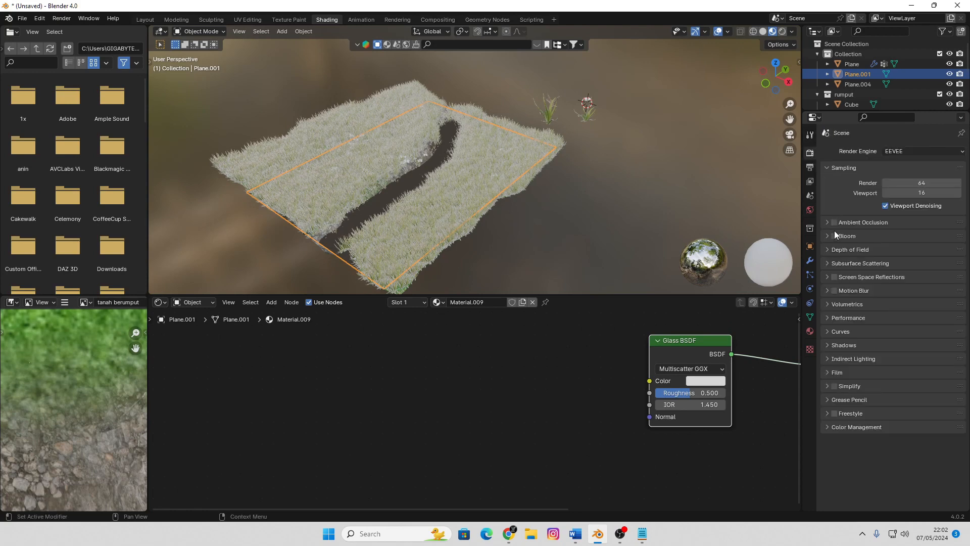
click(834, 277)
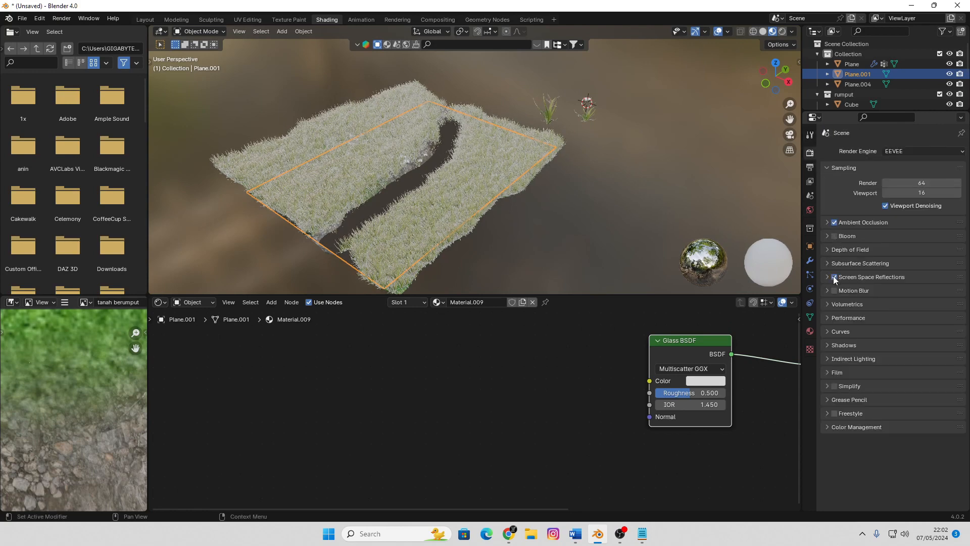
click(810, 331)
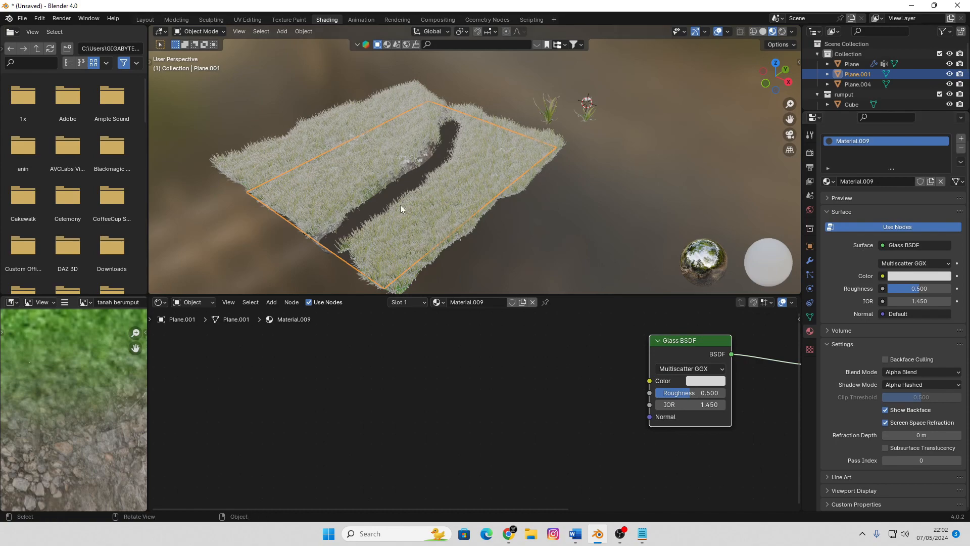
Add a Transparent BSDF node below the Glass BSDF in the plane's material
scroll(400, 205, up, 3)
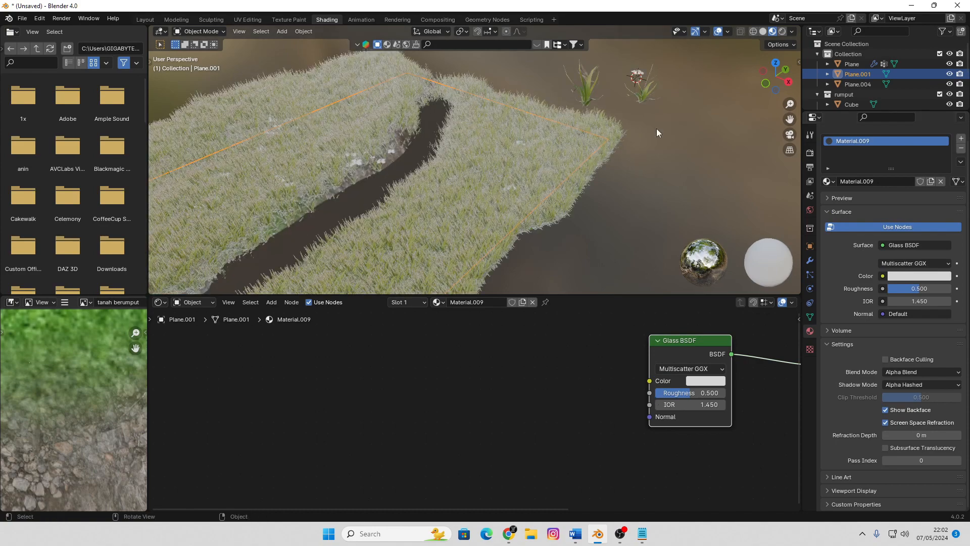
middle_drag(657, 129, 521, 121)
middle_drag(589, 389, 333, 399)
key(shift+a)
mouse_move(495, 383)
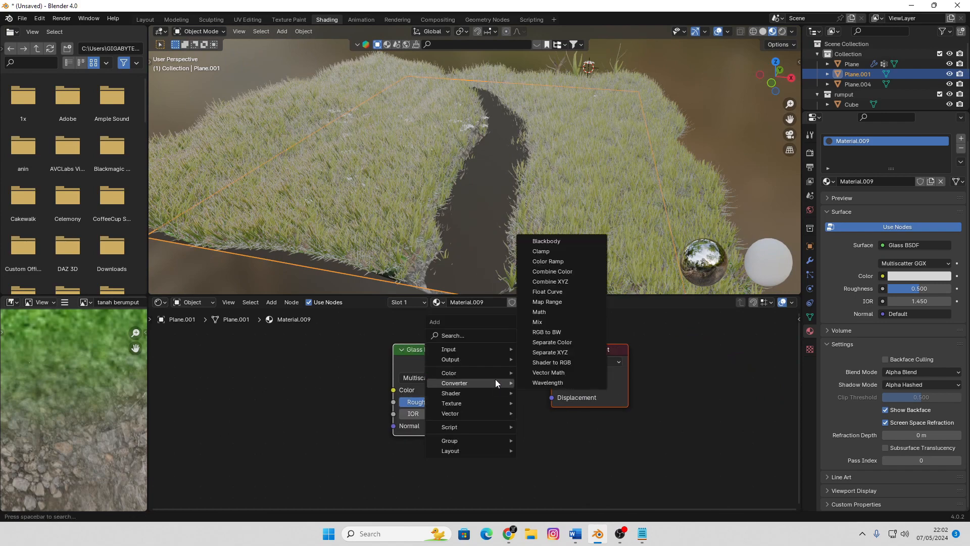
mouse_move(470, 392)
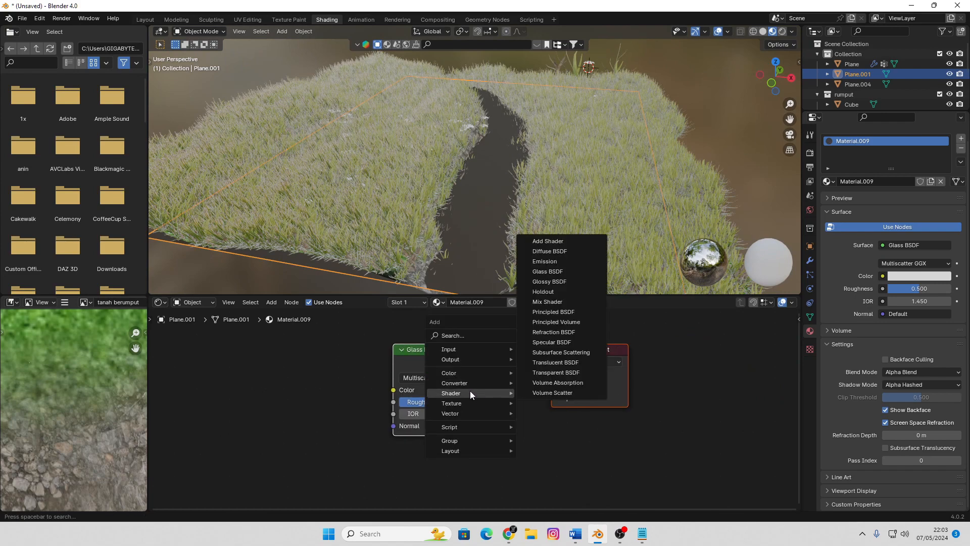
click(568, 373)
click(394, 459)
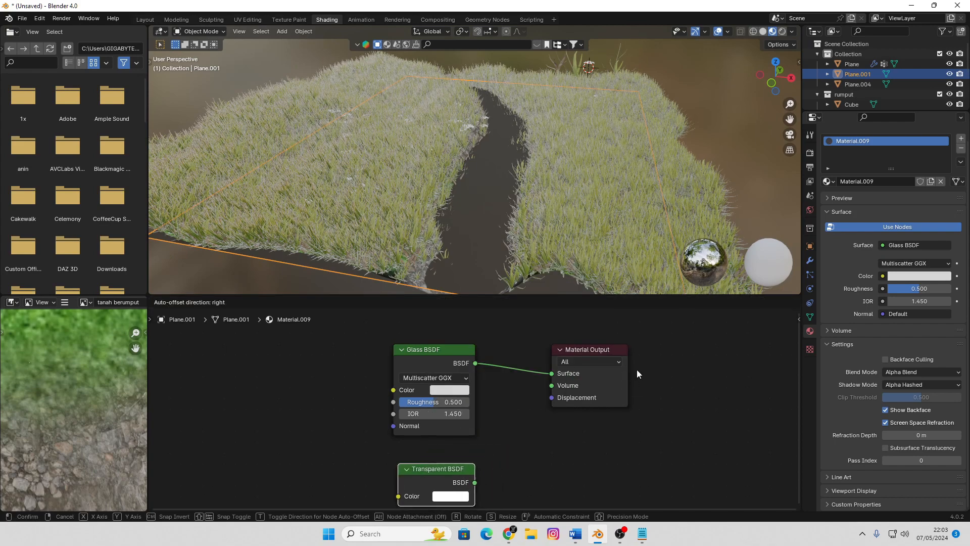
Insert a Mix Shader between the Glass BSDF and Material Output, and connect the Transparent BSDF to its second shader input
drag(597, 350, 642, 349)
key(shift+a)
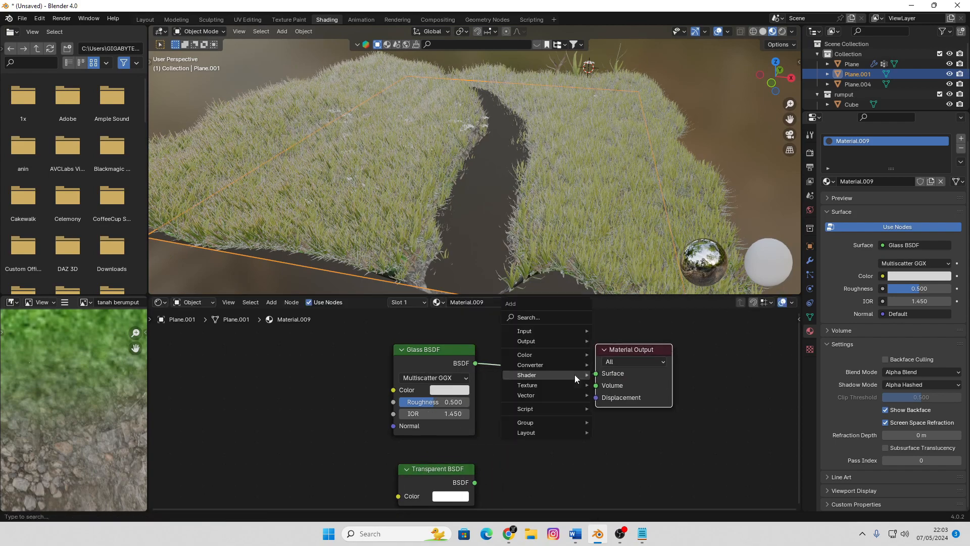
mouse_move(573, 376)
click(655, 282)
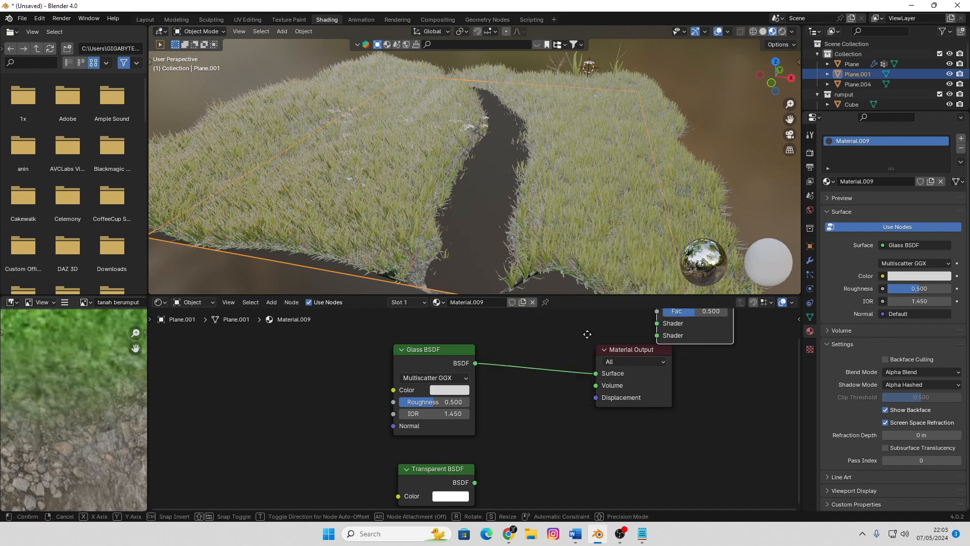
click(543, 375)
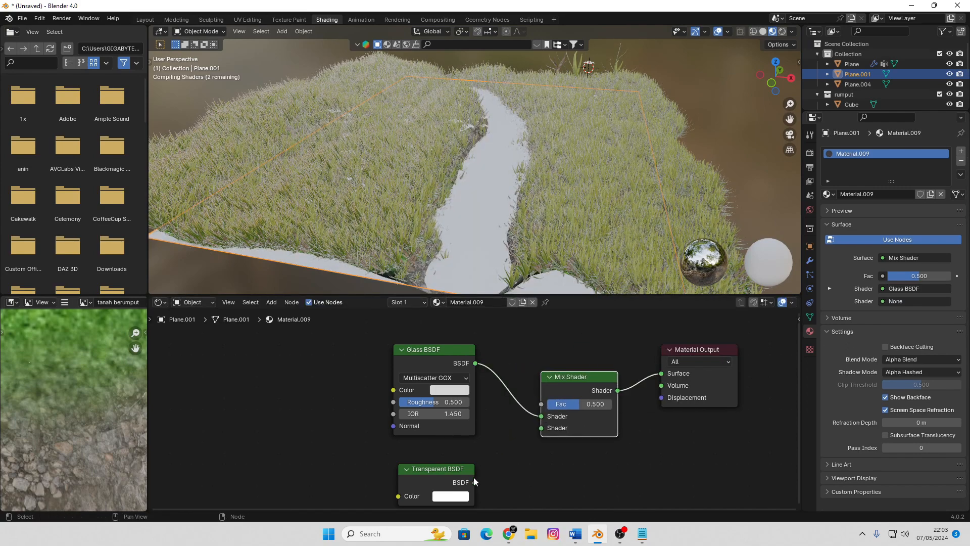
drag(475, 482, 539, 429)
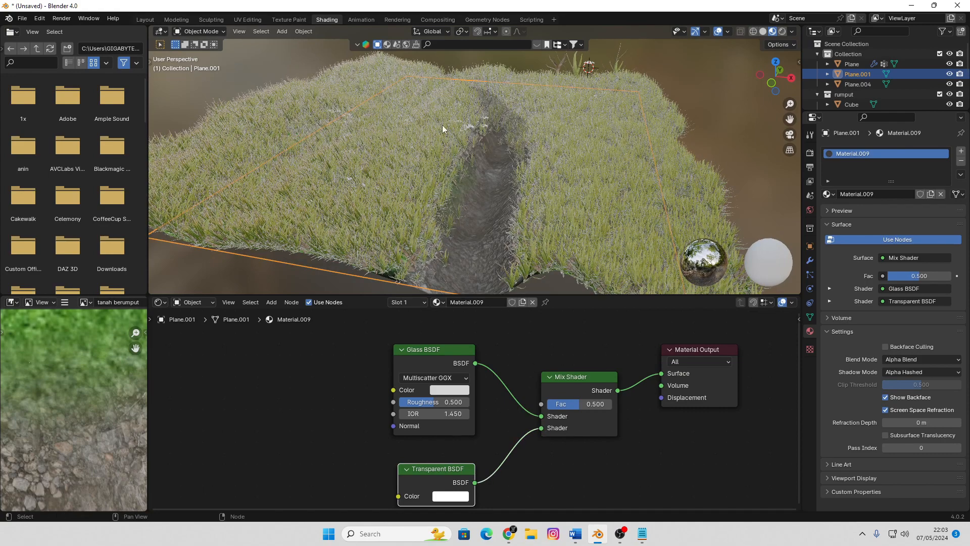
Lower the Glass BSDF roughness to 0.131 and the Mix Shader factor to 0.275
scroll(498, 180, up, 4)
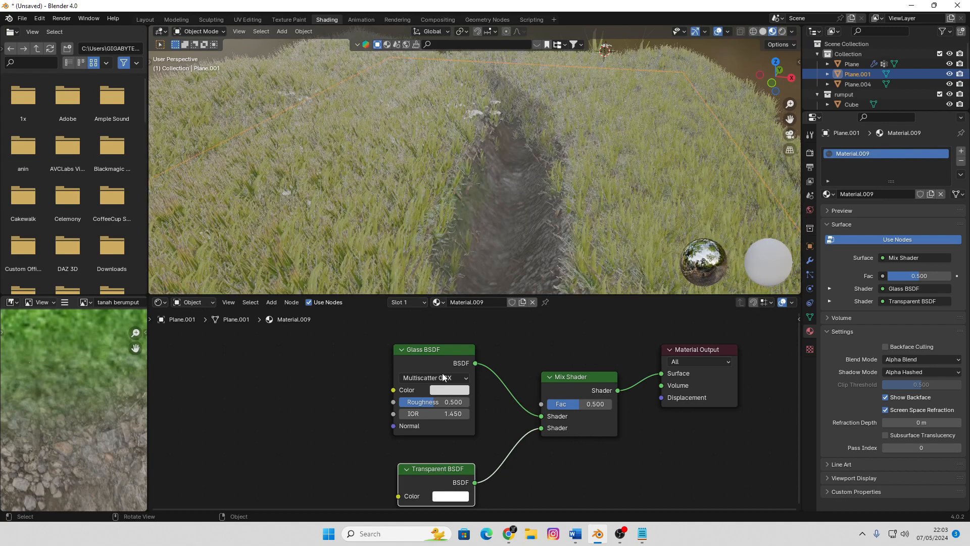
drag(424, 405, 416, 405)
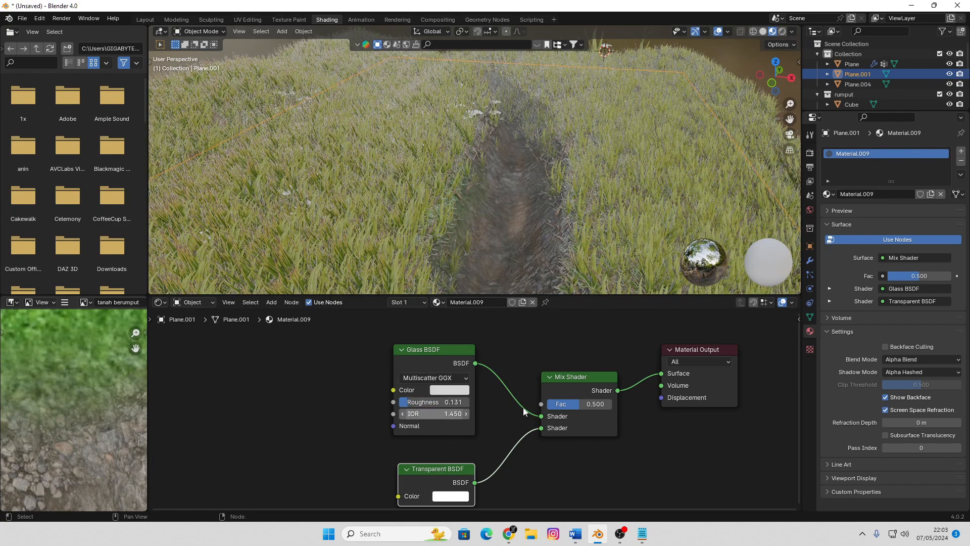
drag(581, 407, 560, 407)
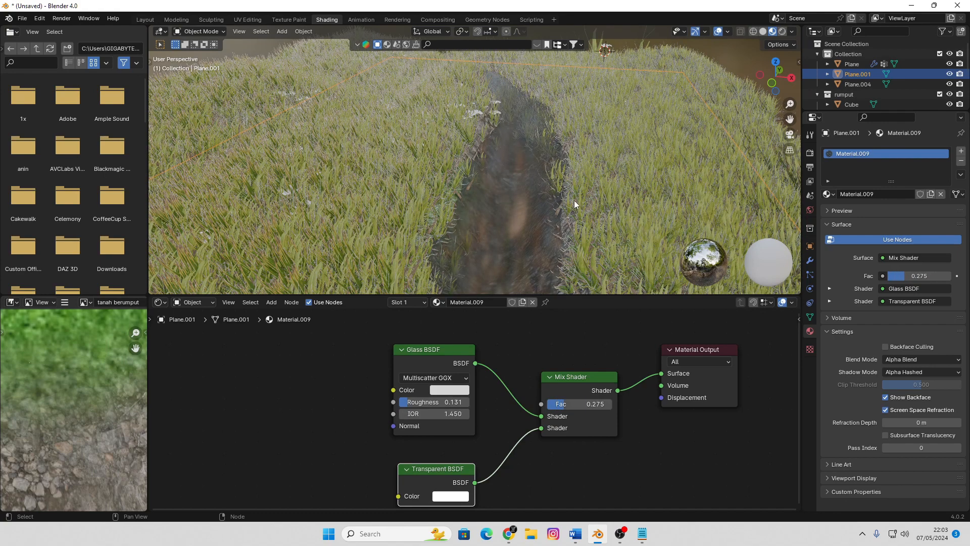
Deselect the plane and examine the water surface in the channel from several angles
middle_drag(529, 202, 605, 225)
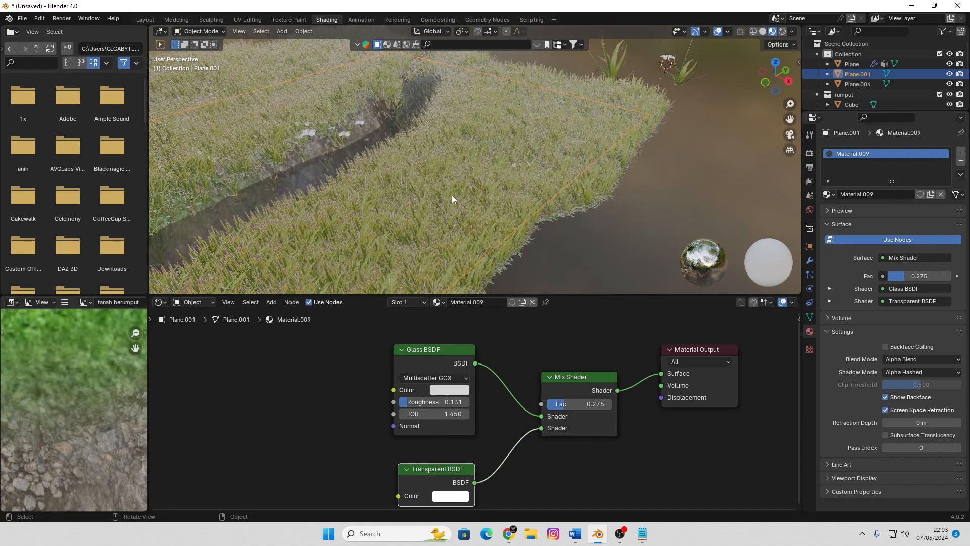
scroll(448, 194, down, 3)
middle_drag(448, 195, 465, 192)
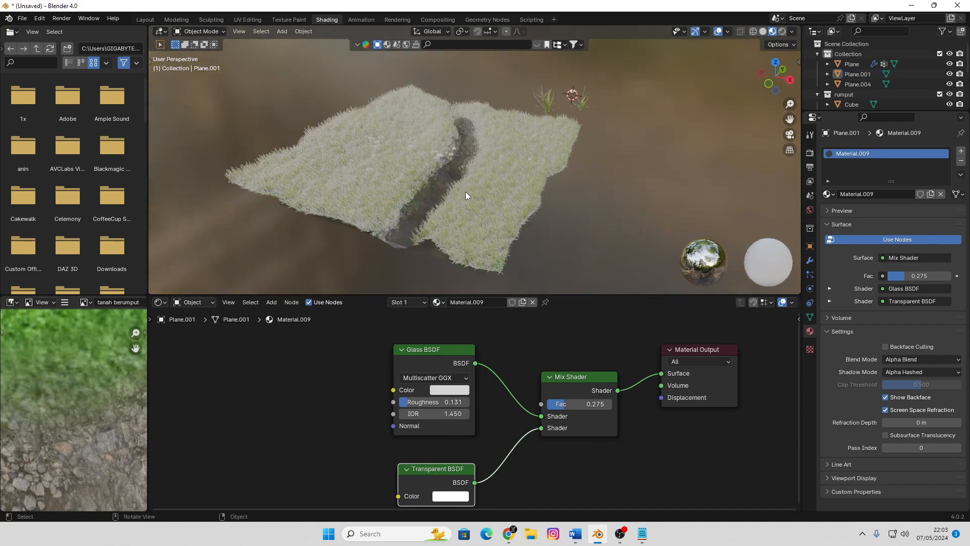
scroll(466, 192, up, 2)
Switch to the Layout workspace and bring the whole terrain into a perspective view
click(146, 19)
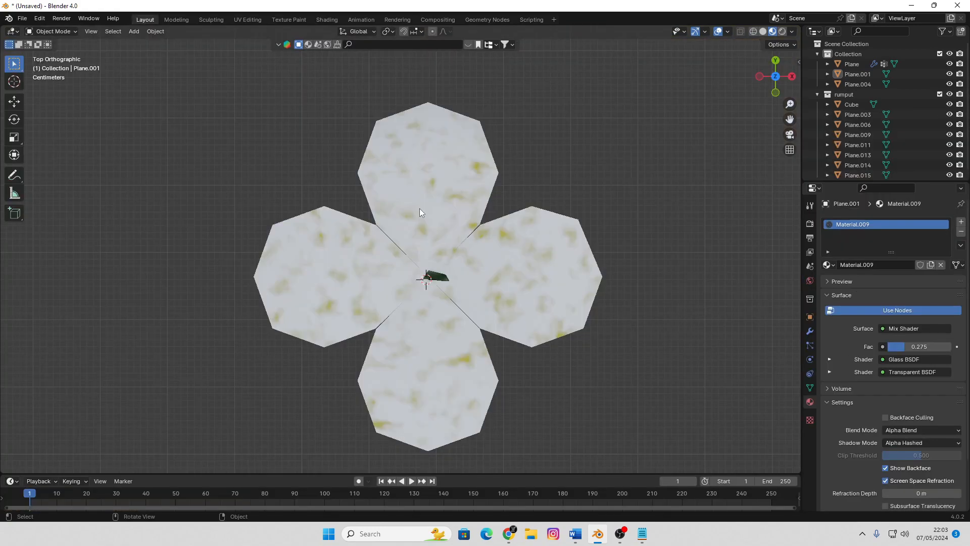
scroll(486, 236, down, 3)
scroll(486, 238, down, 4)
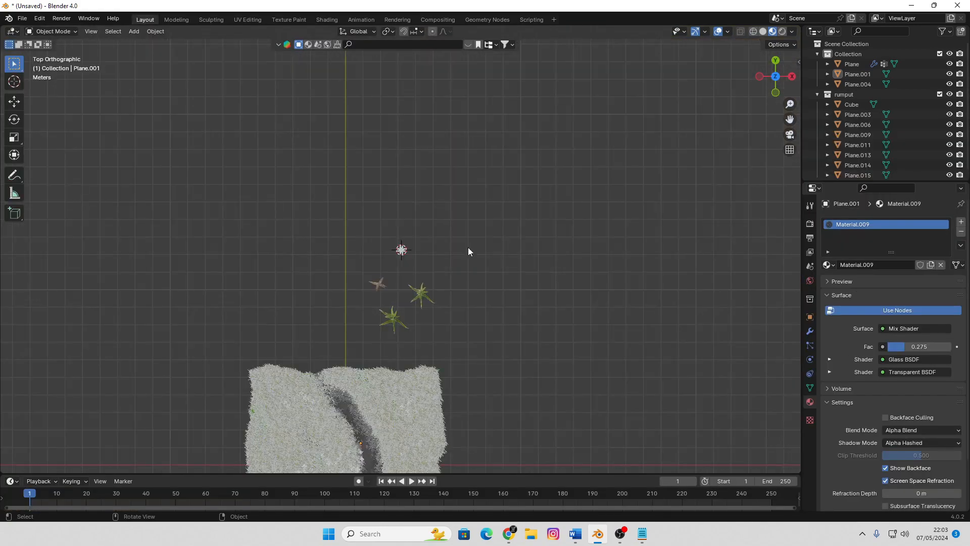
middle_drag(468, 247, 447, 249)
scroll(447, 247, up, 2)
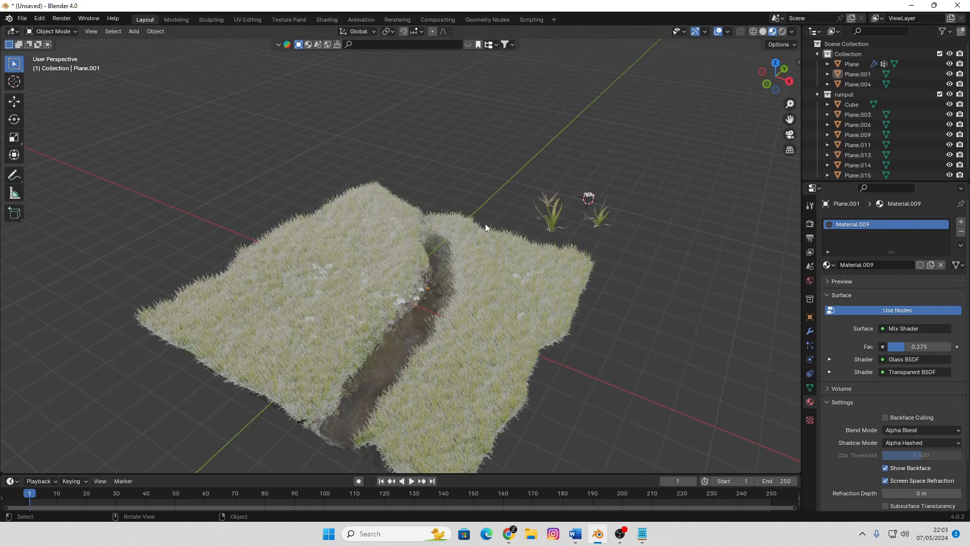
middle_drag(481, 156, 511, 173)
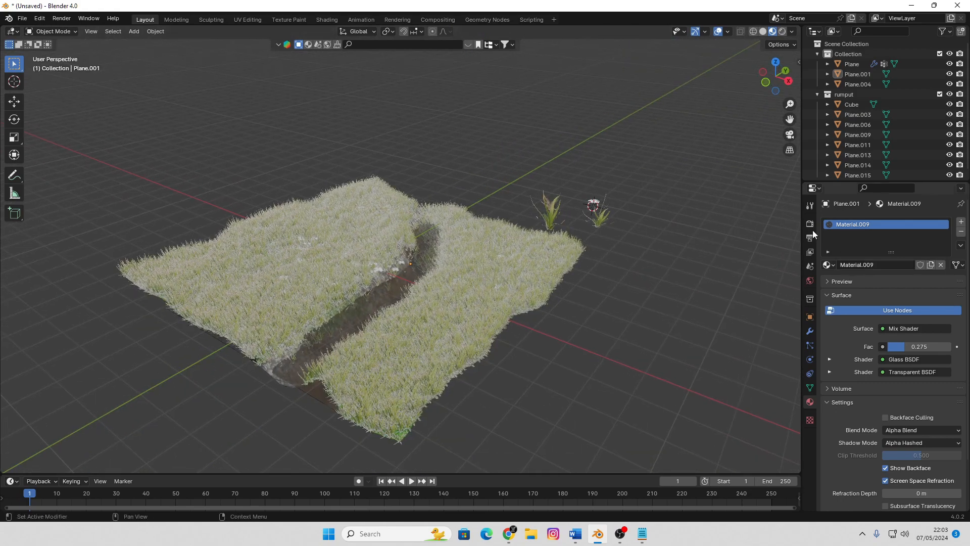
Change the scene's render engine to Cycles
click(810, 226)
click(901, 223)
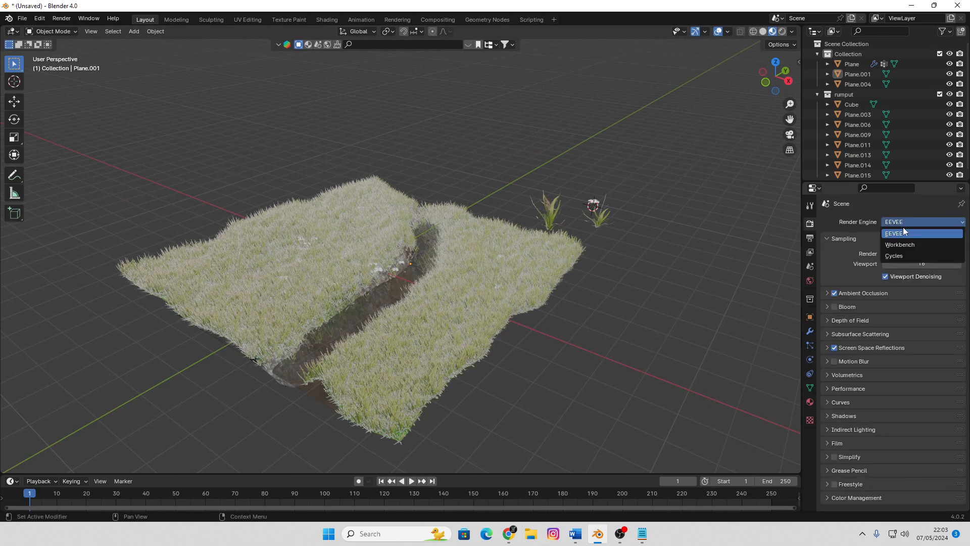
click(900, 256)
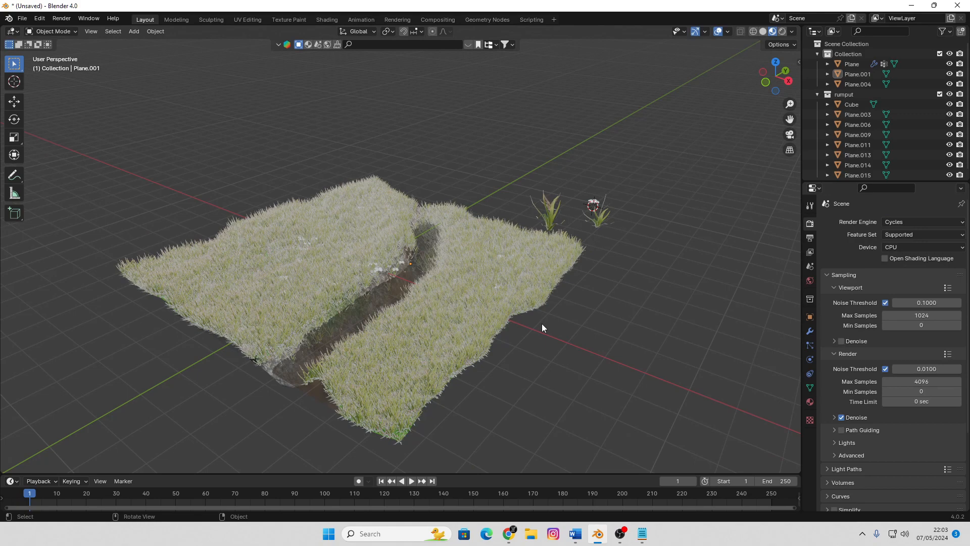
Preview the terrain and water in Rendered shading, and return the viewport to Material Preview
key(z)
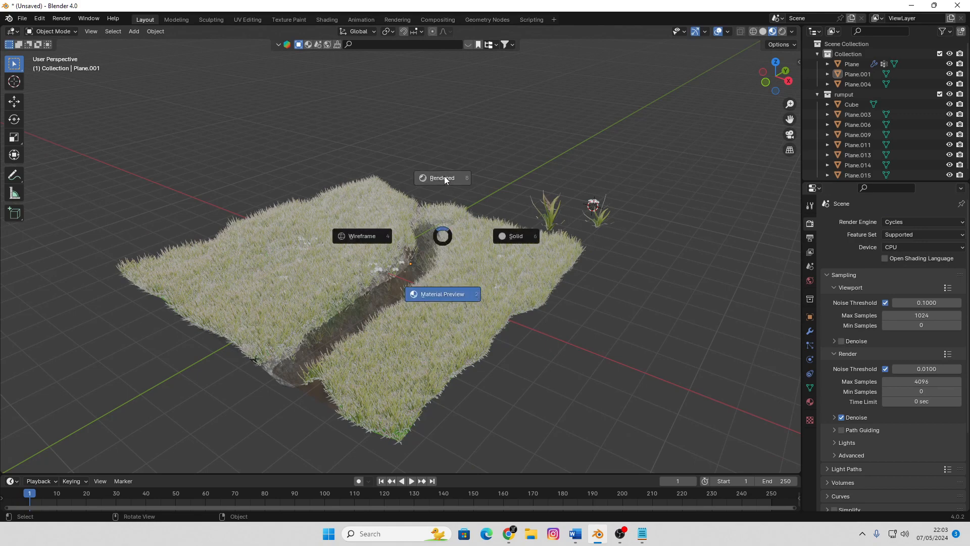
key(8)
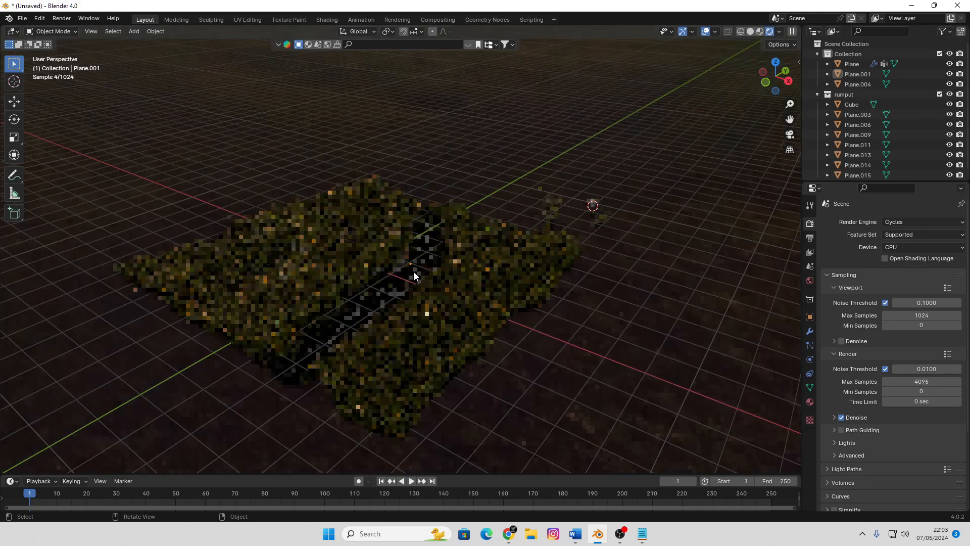
scroll(414, 275, up, 2)
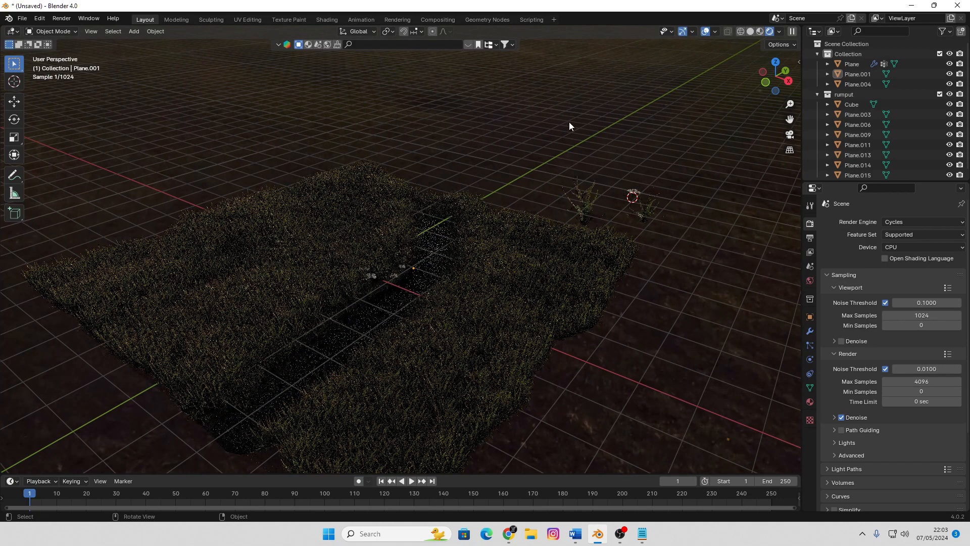
key(z)
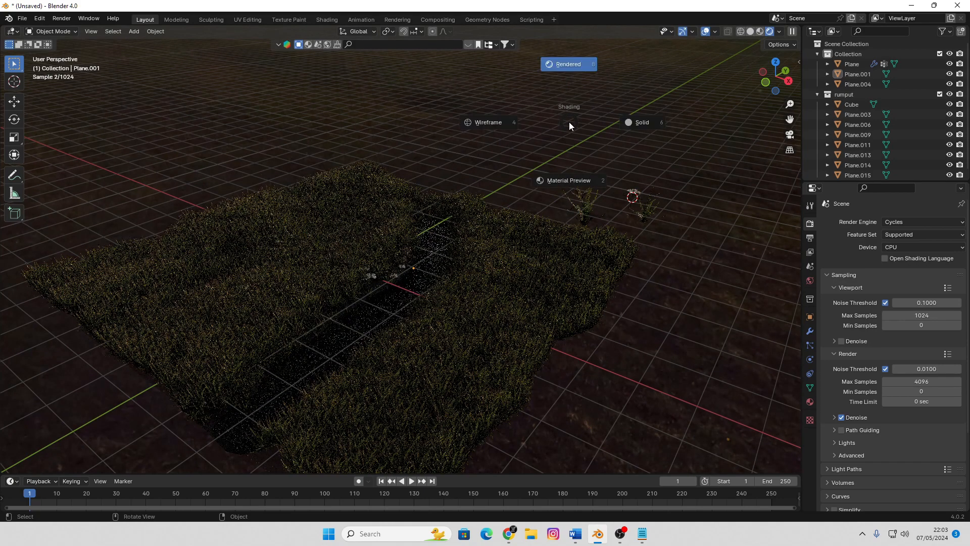
click(572, 183)
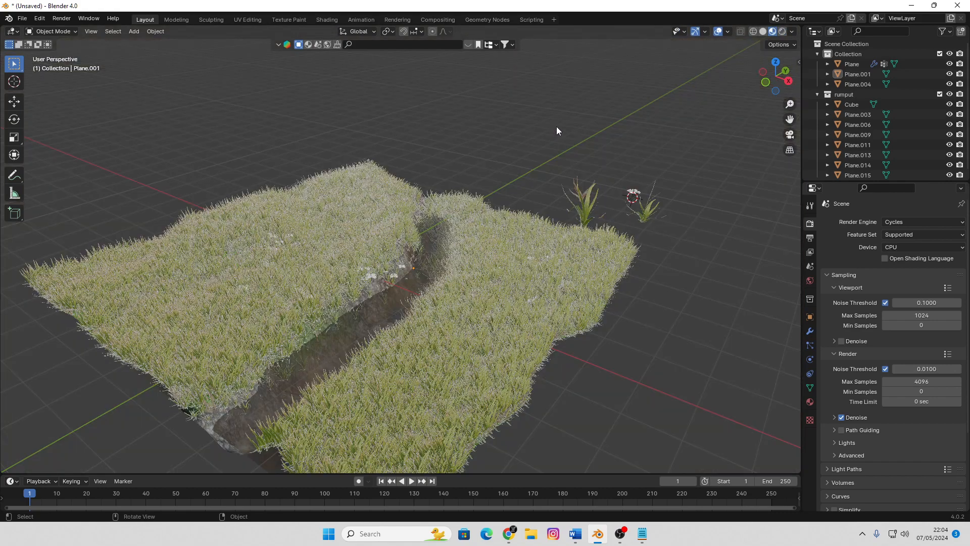
Add a point light and raise it about 4.2 m, placing it above the loose grass clumps beside the terrain
key(shift+a)
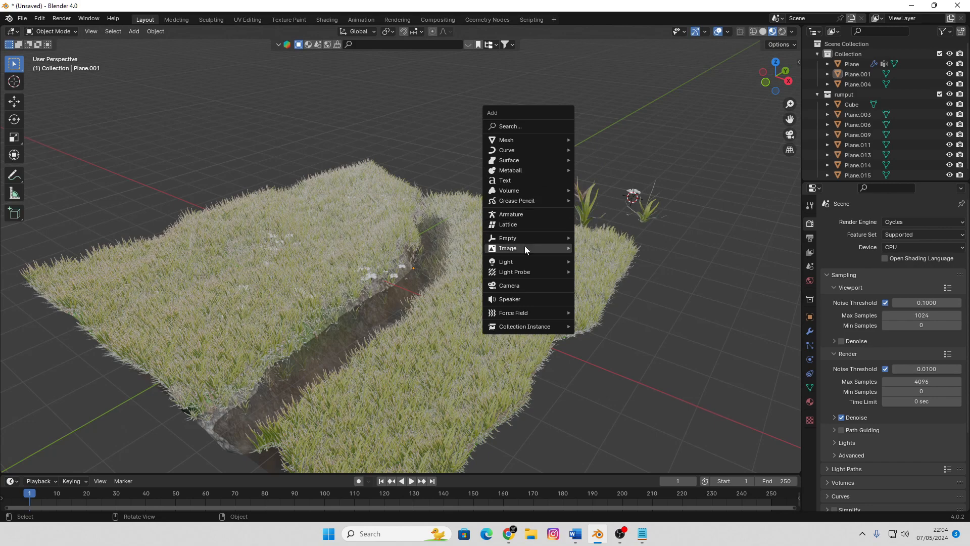
mouse_move(522, 262)
click(601, 262)
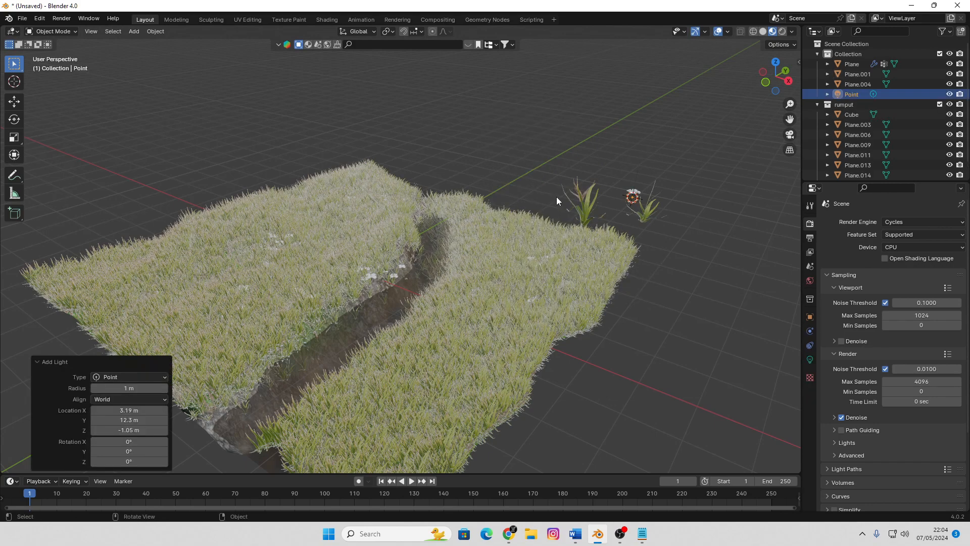
key(g)
click(528, 121)
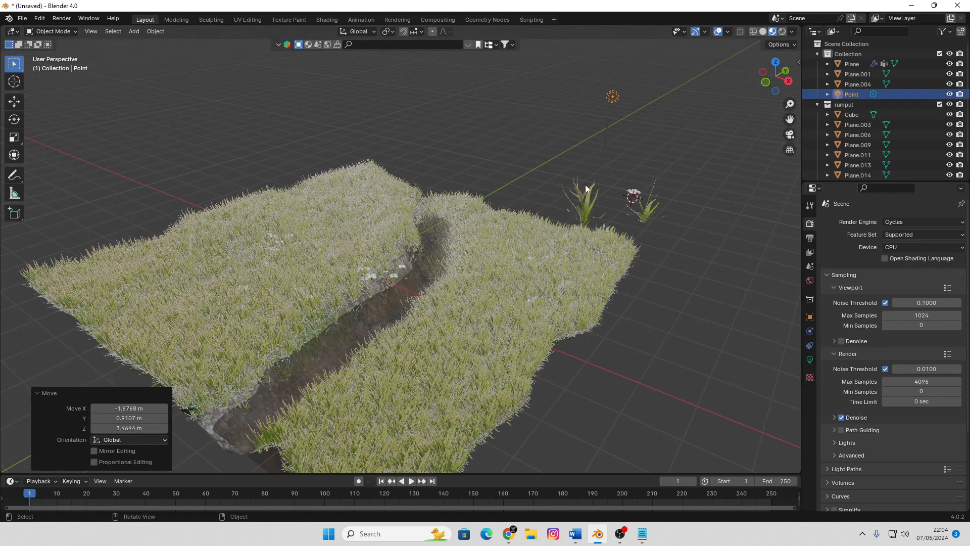
scroll(595, 211, down, 6)
middle_drag(596, 211, 542, 197)
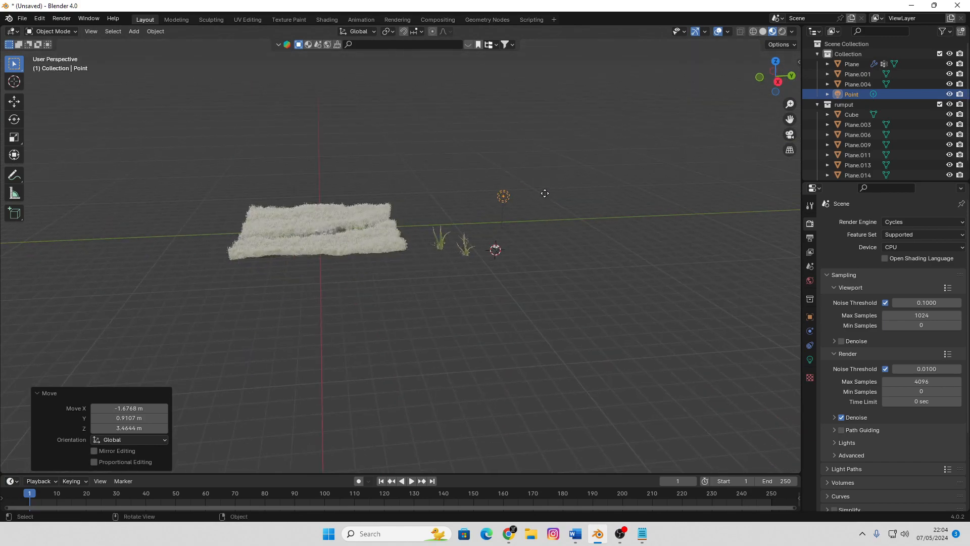
key(g)
click(546, 192)
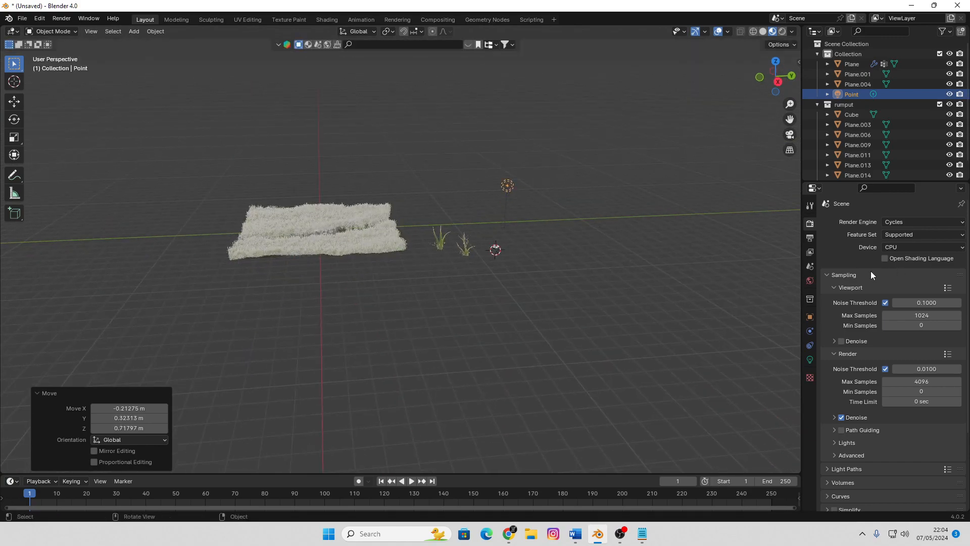
Change the light type to Spot and rotate it about 72.4°, -23.3° and 23.6° in successive views, aiming its beam at the terrain
click(810, 359)
click(914, 268)
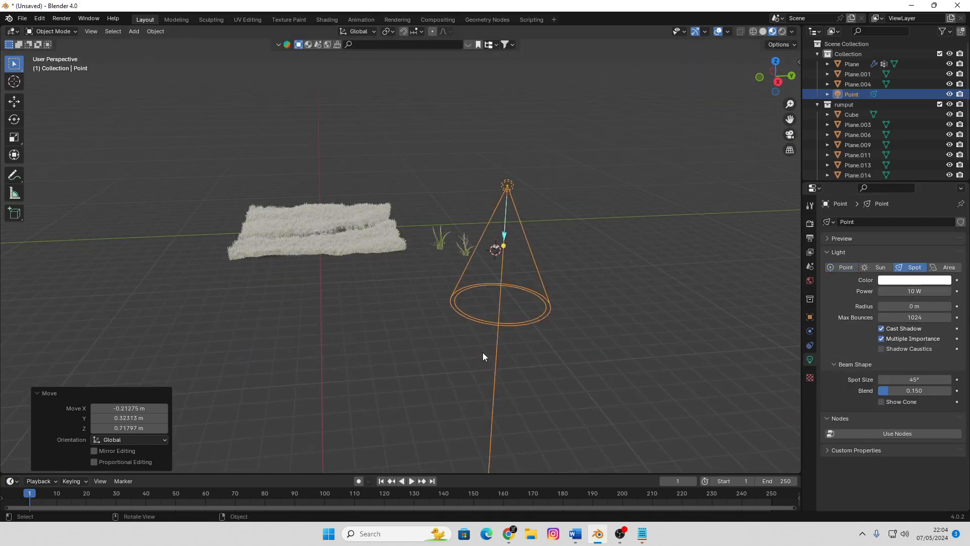
key(r)
click(351, 276)
mouse_move(426, 298)
middle_down()
mouse_move(484, 299)
mouse_move(414, 305)
middle_up()
key(r)
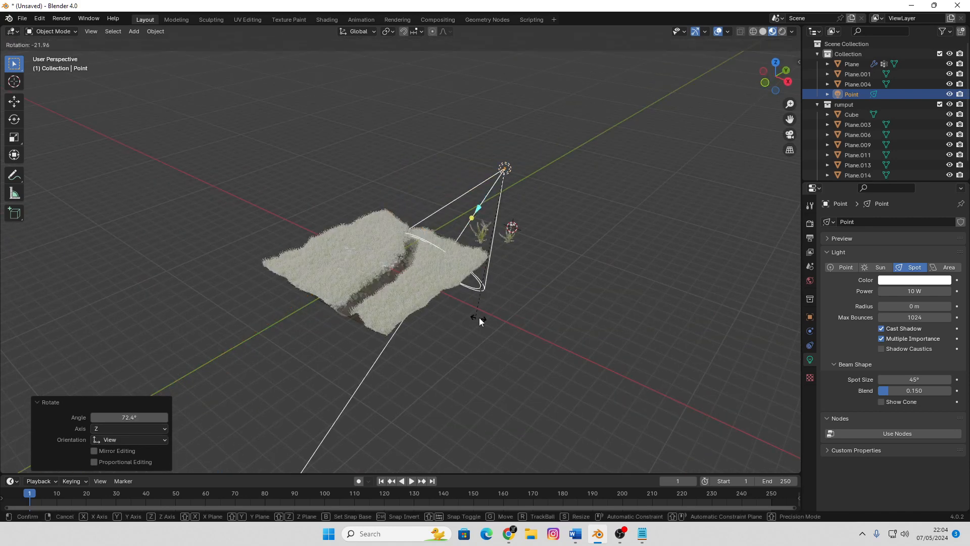
click(468, 289)
middle_drag(467, 289, 433, 266)
key(r)
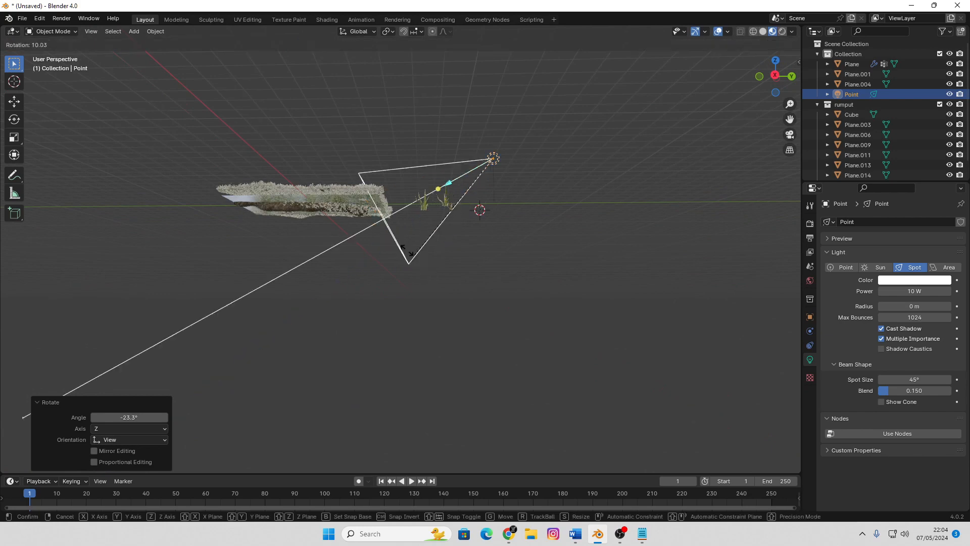
click(431, 286)
mouse_move(431, 286)
middle_down()
mouse_move(466, 300)
mouse_move(566, 268)
middle_up()
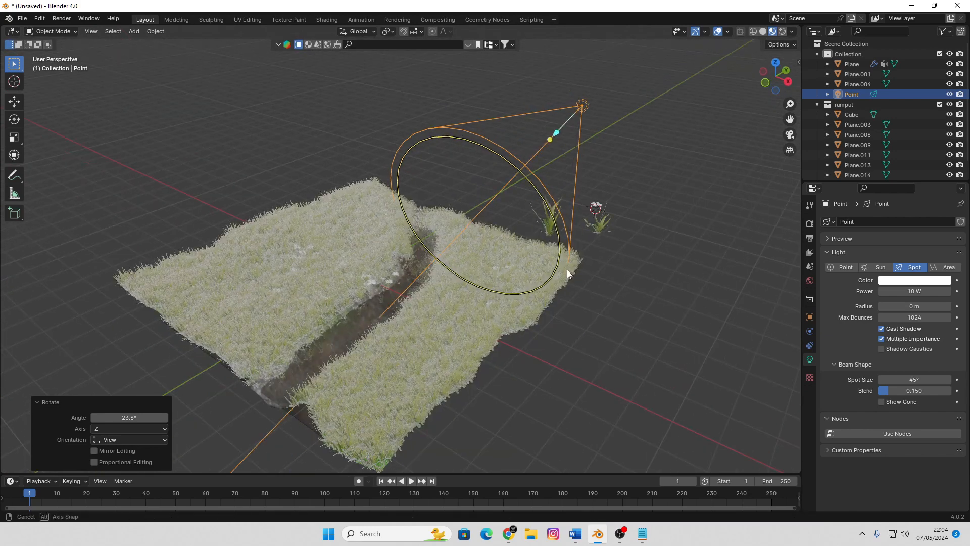
Switch the viewport to Rendered shading and set the spot light's power to 1000 W
key(z)
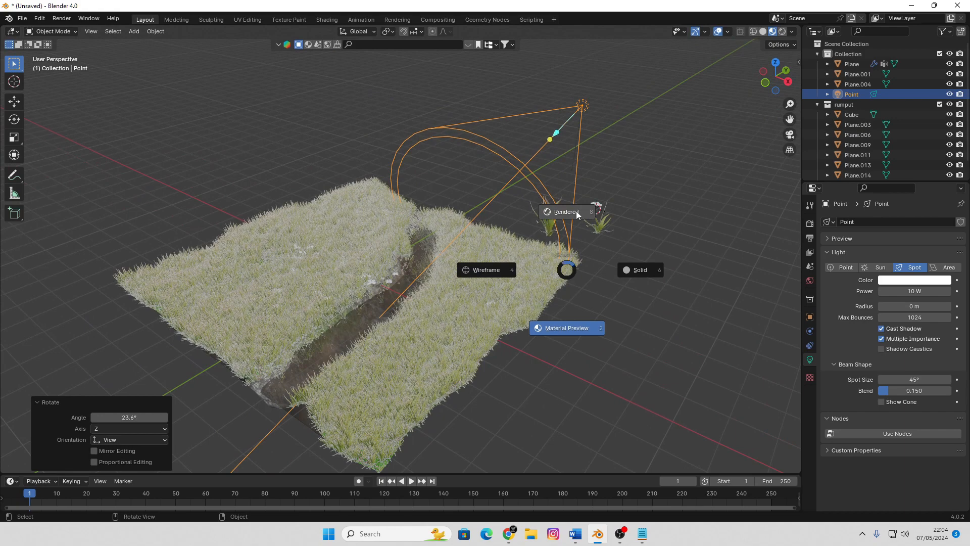
click(576, 213)
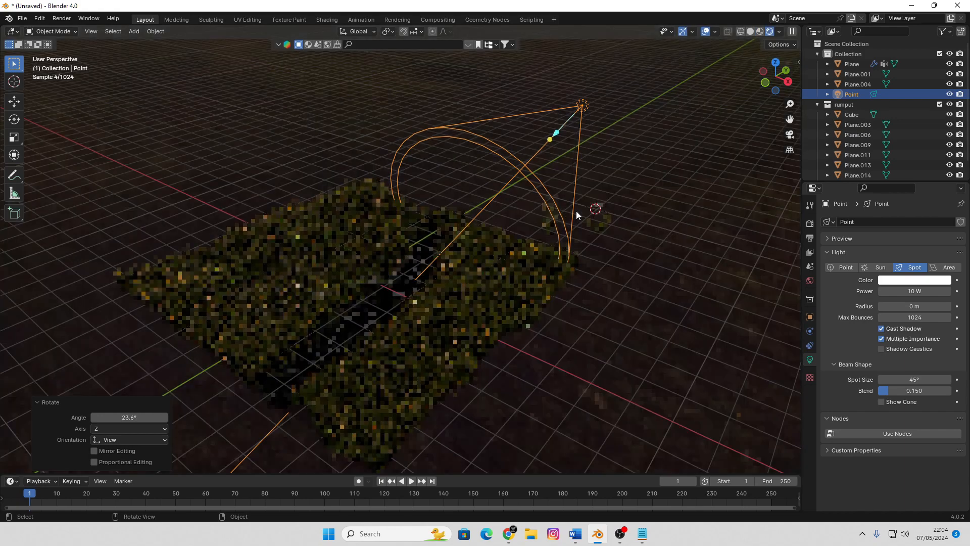
click(923, 291)
text(1000)
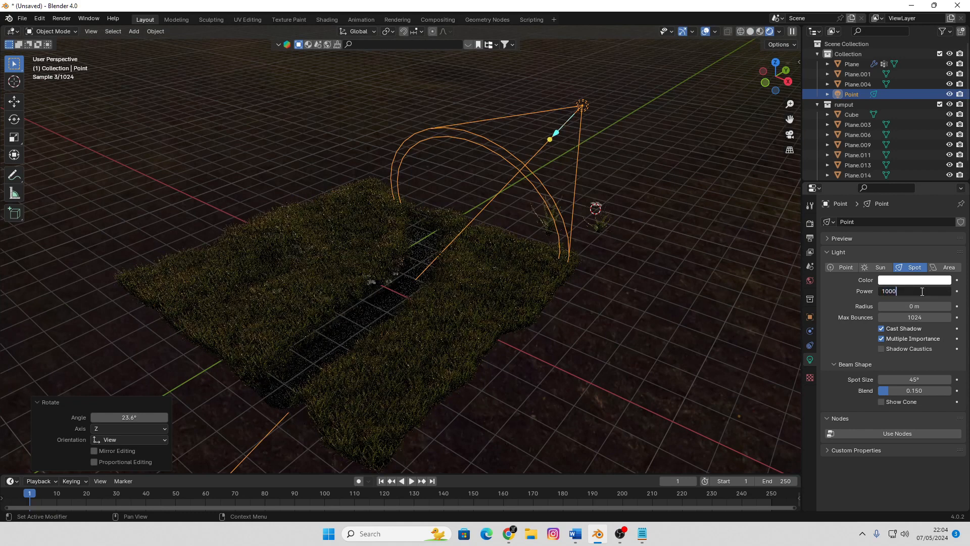
key(Return)
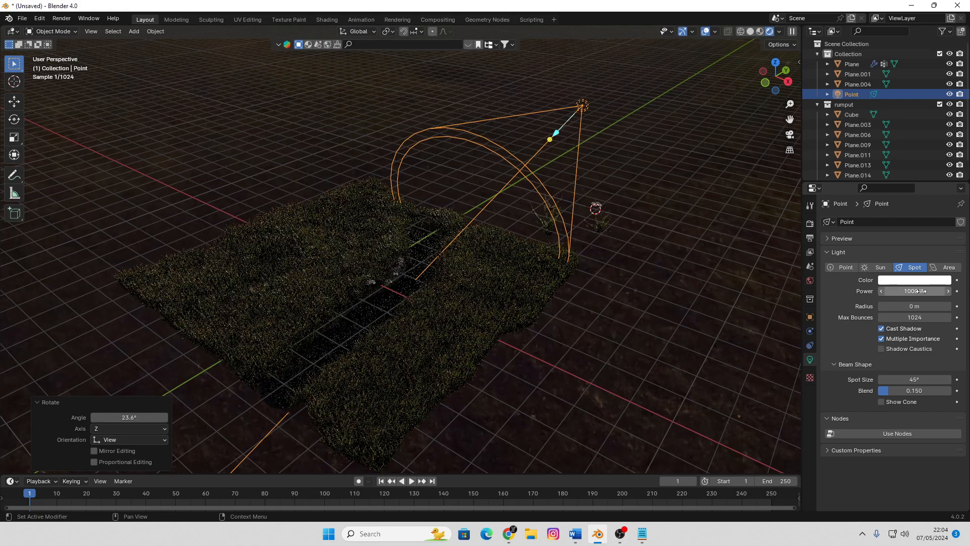
Set the spot light's power to 10000 W and inspect the lit grass and water channel up close
click(920, 291)
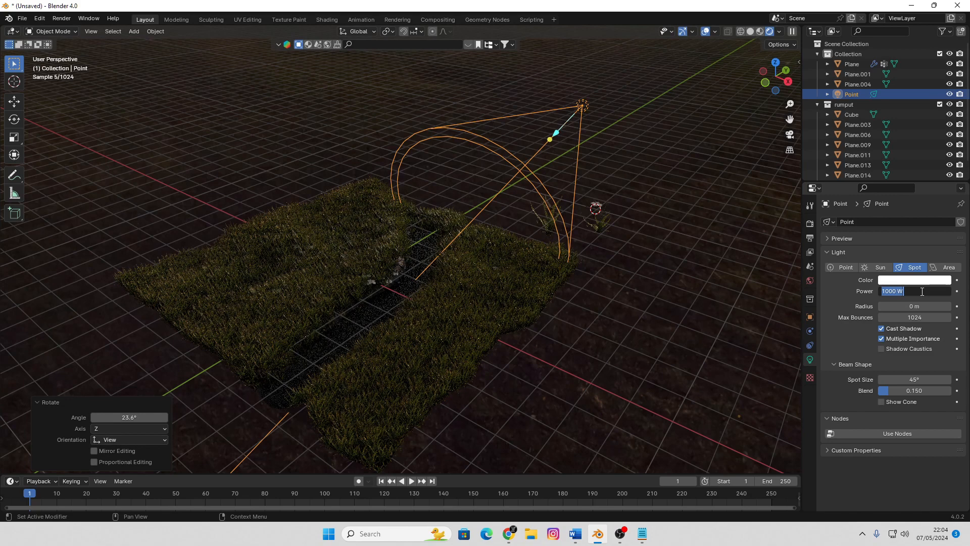
text(10000)
key(Return)
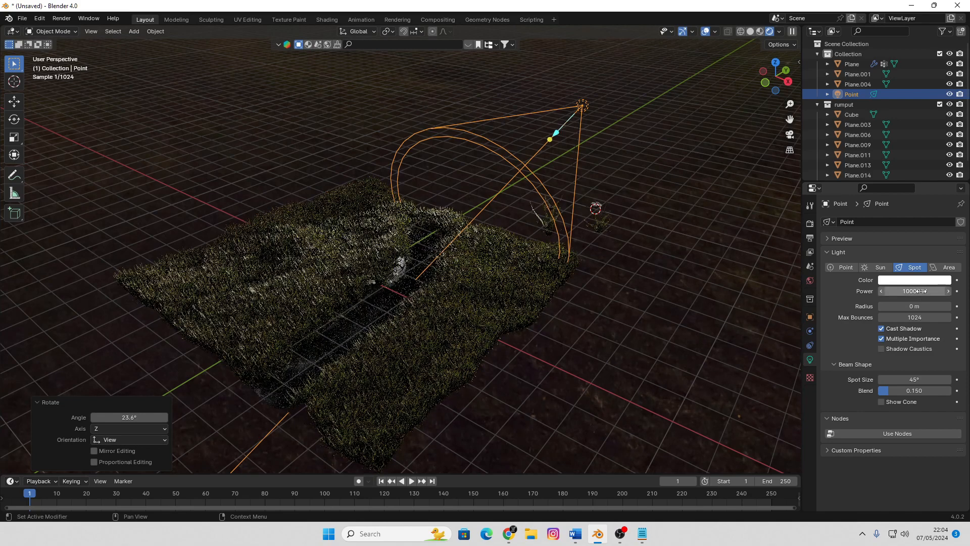
scroll(470, 252, up, 2)
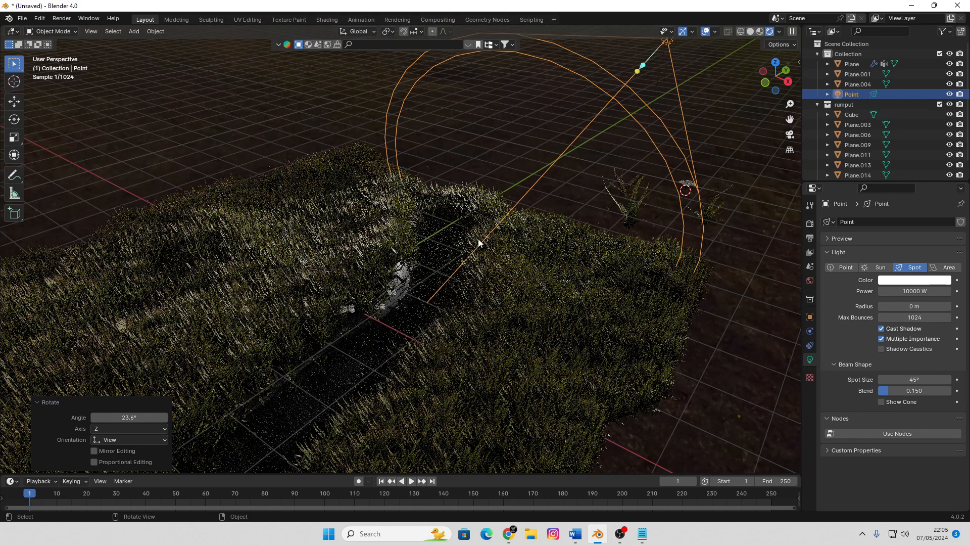
middle_drag(482, 236, 482, 236)
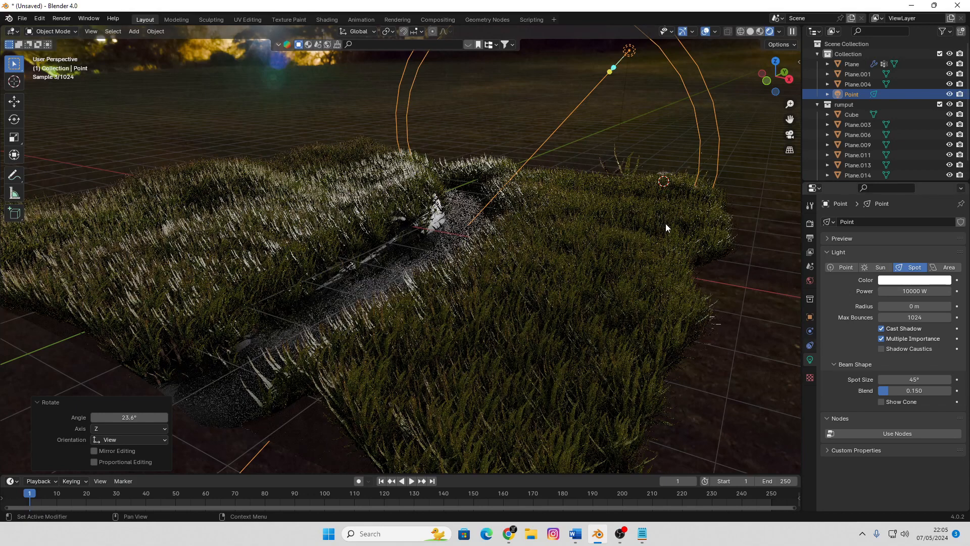
Change the scene's render engine to EEVEE
click(811, 205)
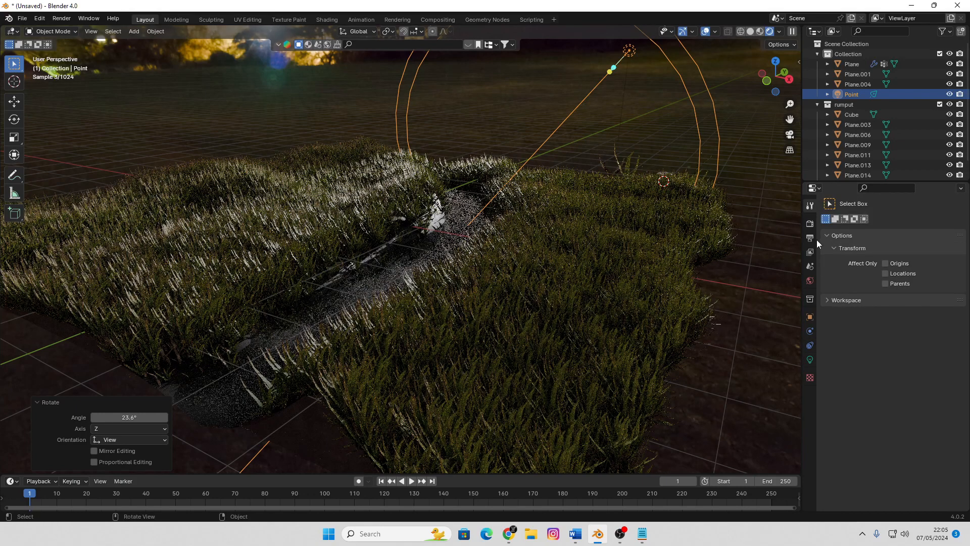
click(810, 224)
click(909, 222)
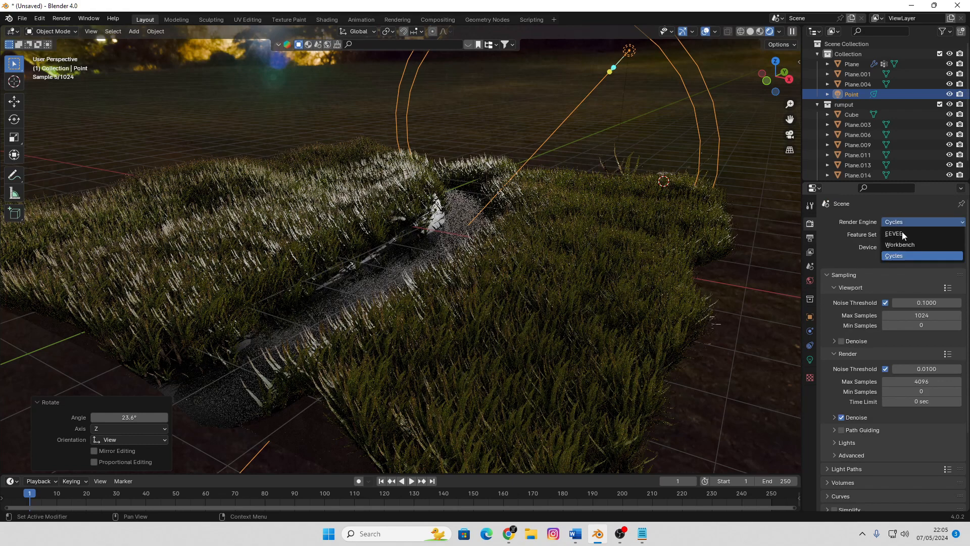
click(902, 234)
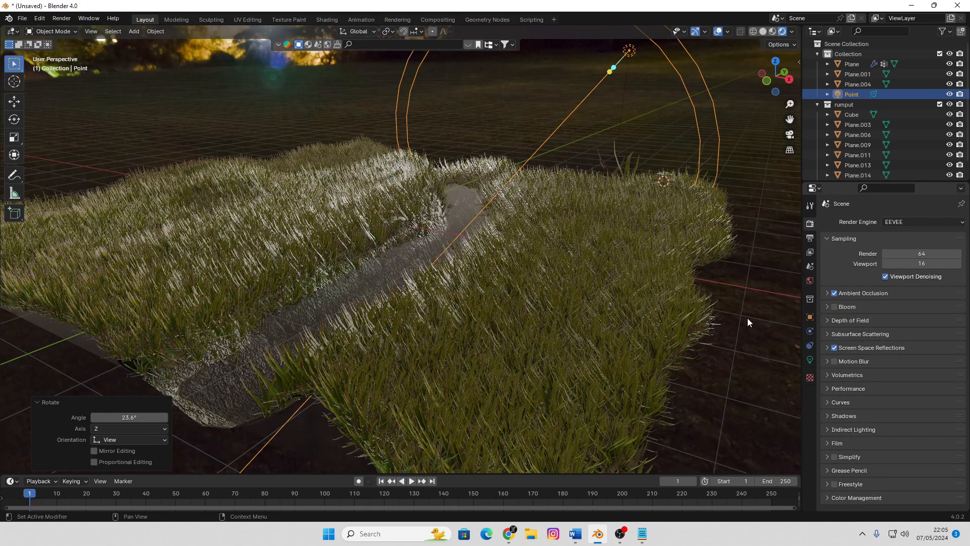
Select the terrain plane and look through its grass particle settings, including Hair Shape, Physics, Field Weights and Vertex Groups
click(572, 247)
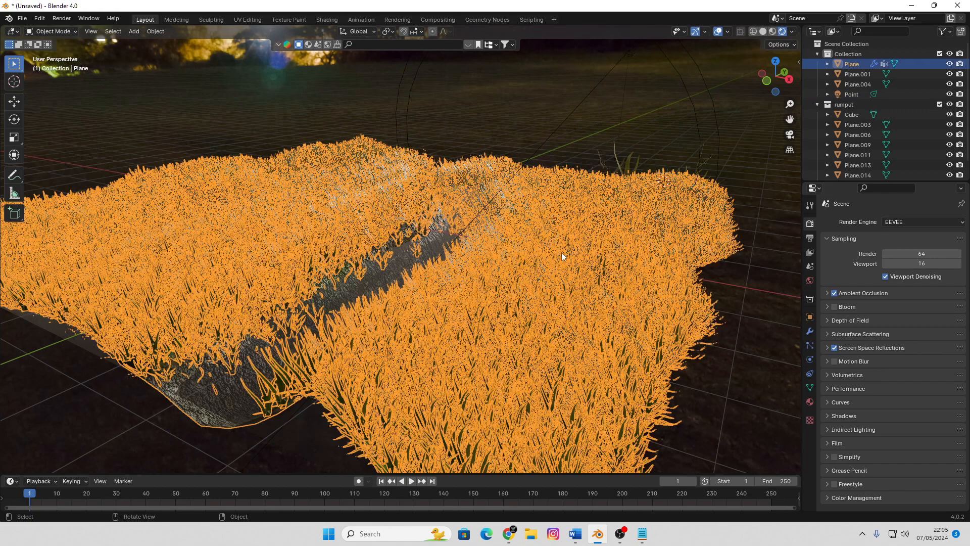
click(809, 345)
scroll(869, 383, down, 5)
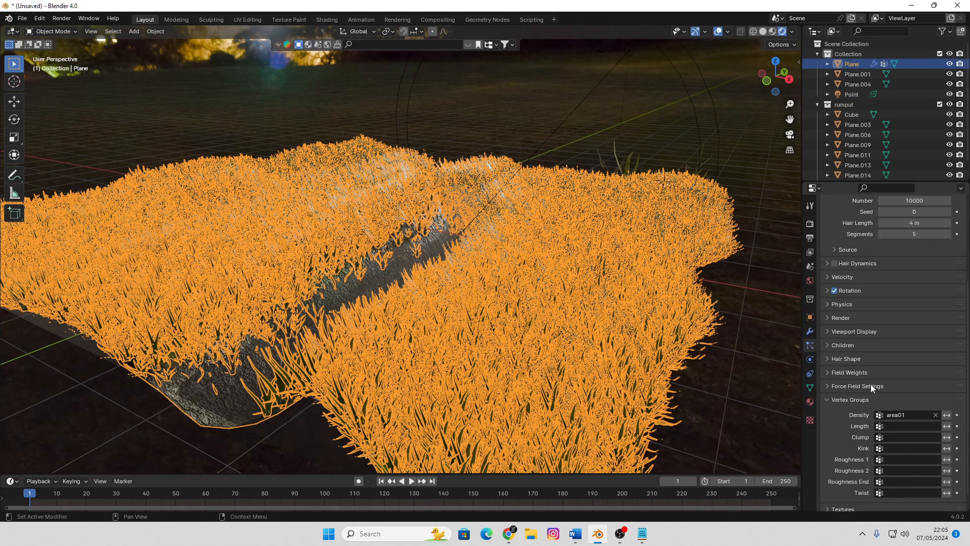
scroll(875, 377, down, 1)
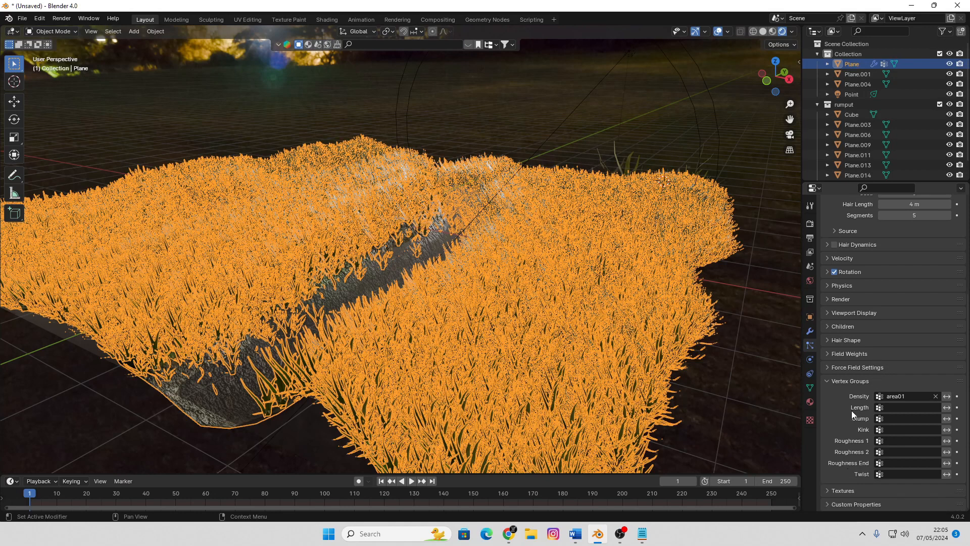
click(826, 339)
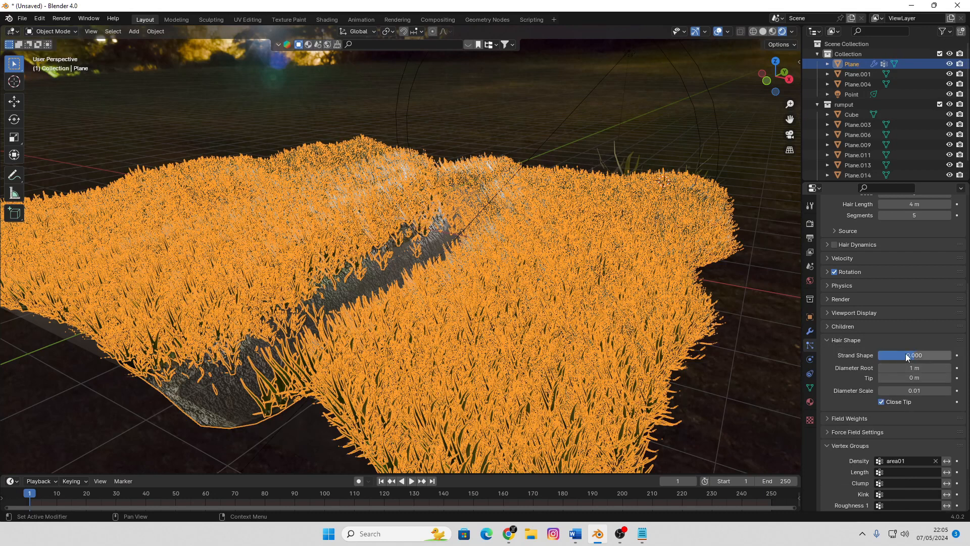
scroll(869, 311, up, 3)
scroll(869, 308, down, 2)
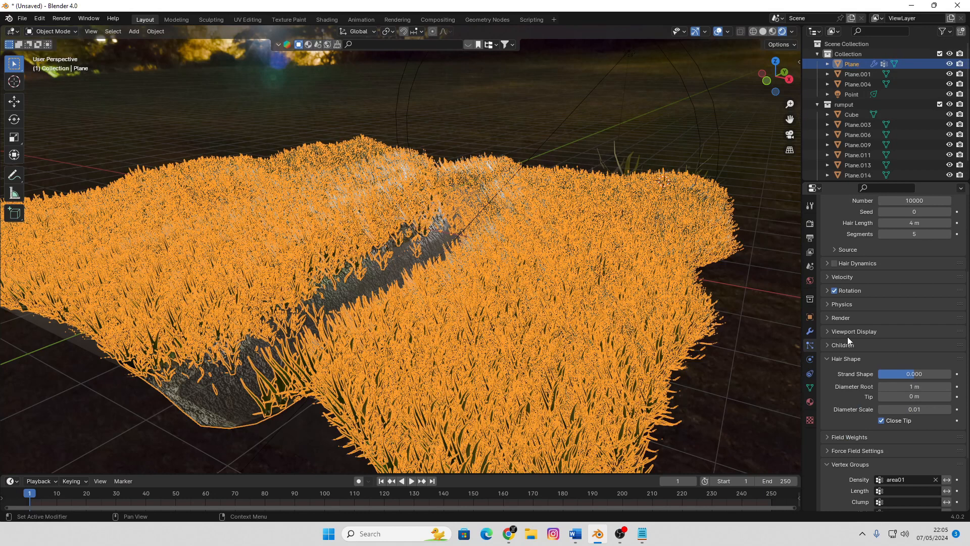
click(829, 303)
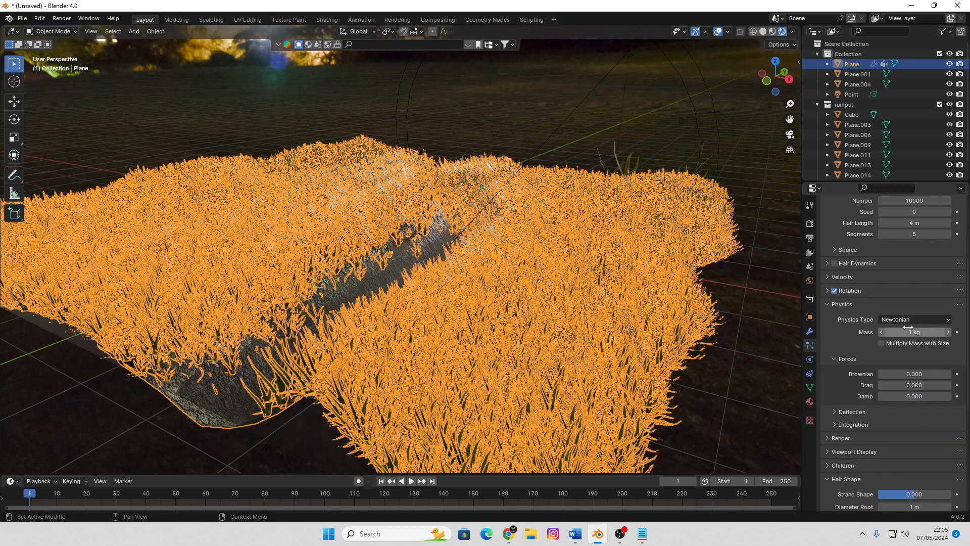
click(829, 303)
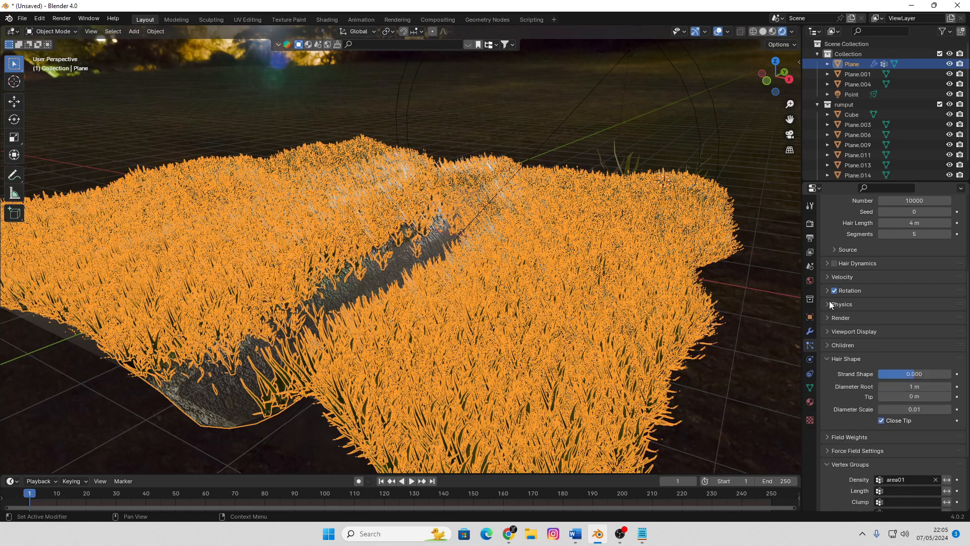
scroll(892, 318, down, 2)
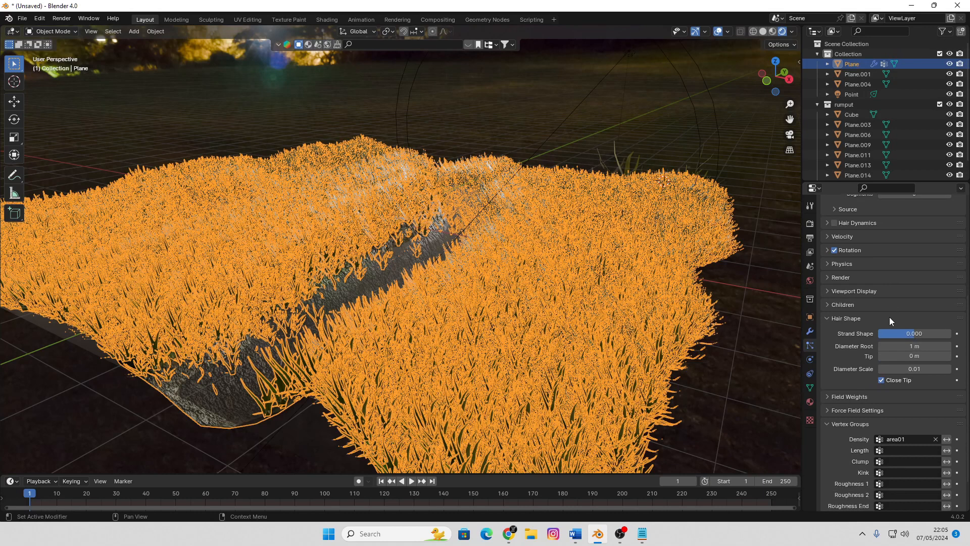
scroll(861, 396, down, 2)
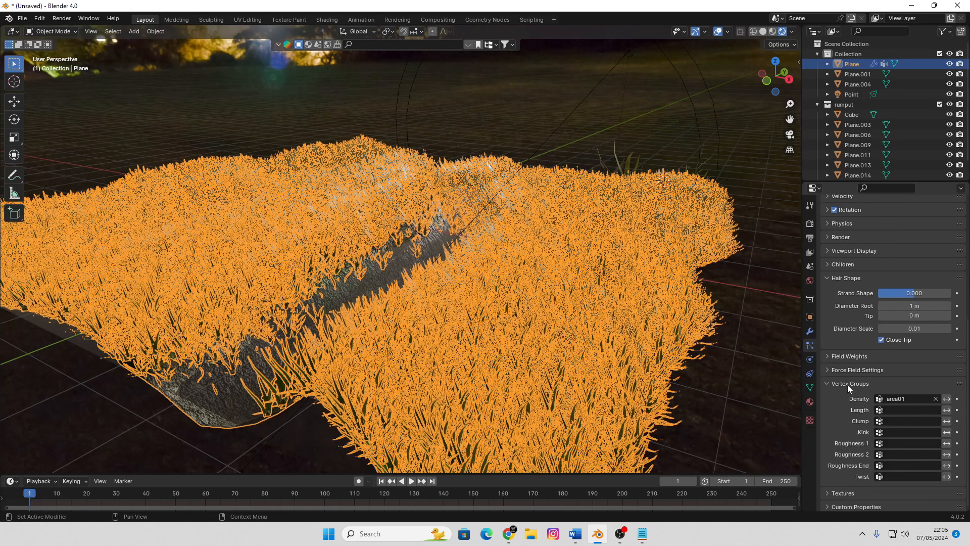
click(827, 356)
click(827, 356)
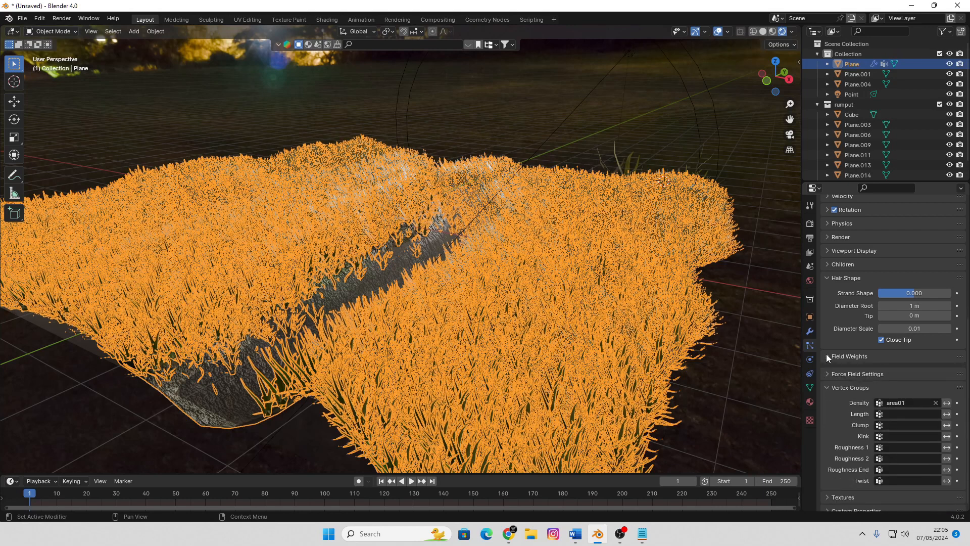
scroll(857, 362, up, 3)
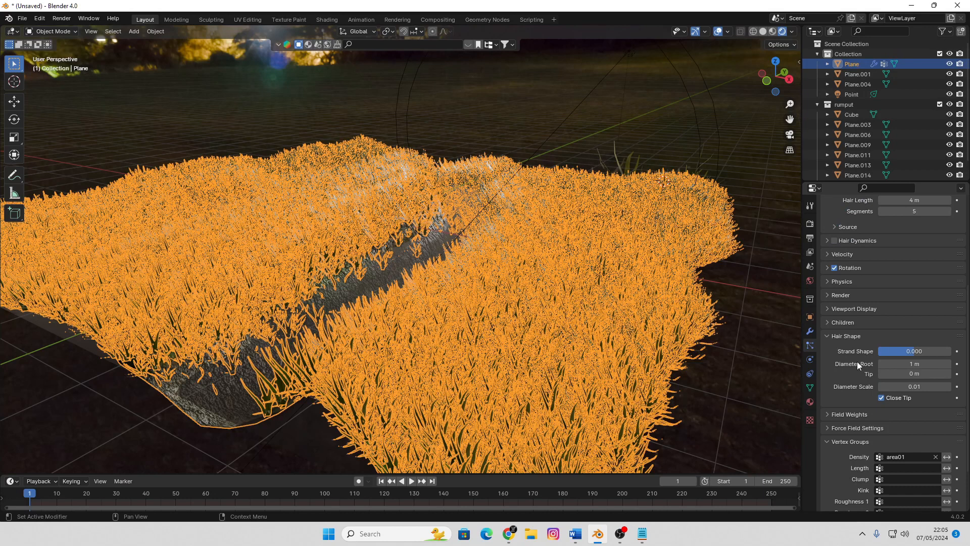
scroll(857, 362, up, 1)
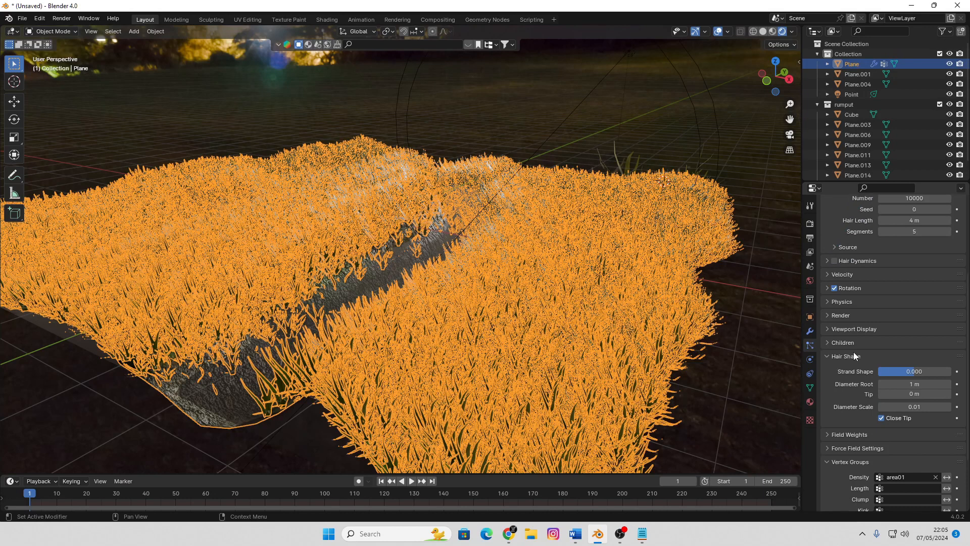
Set the grass particles' rotation Randomize to 0.735 and their Orientation Axis to Object X
click(827, 288)
drag(894, 314, 905, 317)
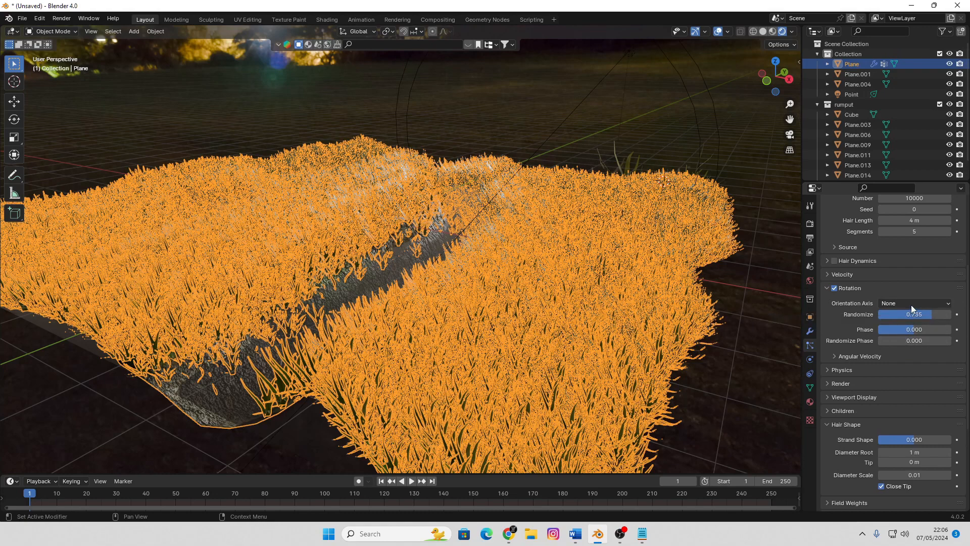
click(911, 303)
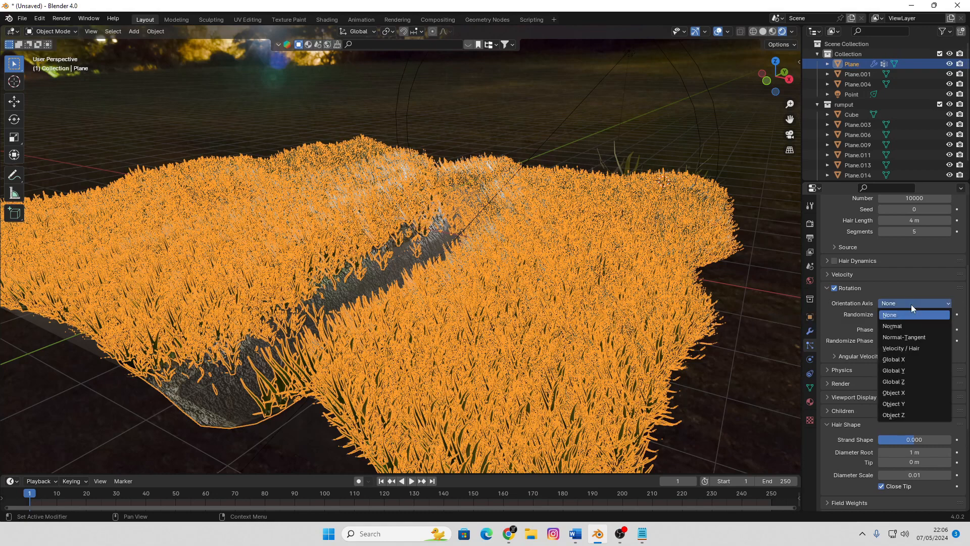
click(902, 393)
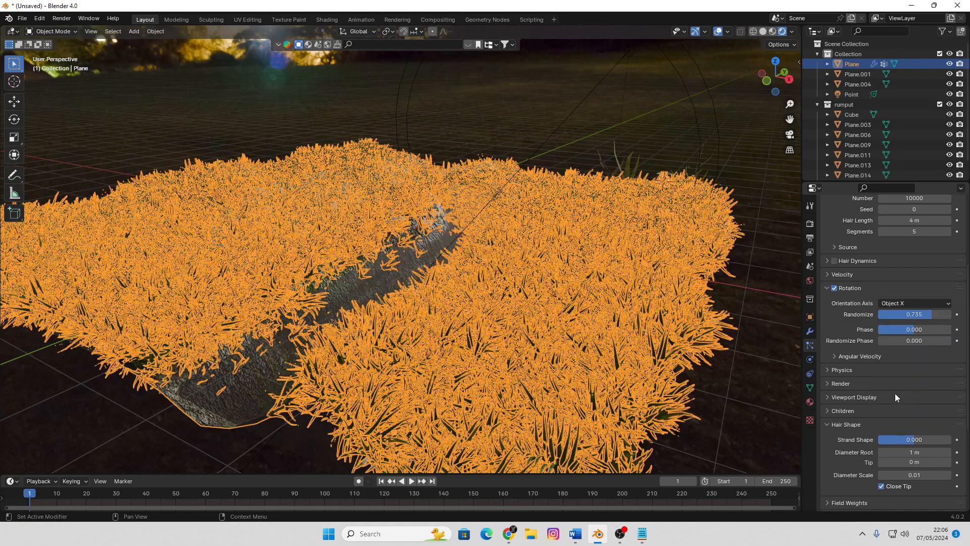
Deselect the terrain plane and lower the grass particles' rotation Randomize to 0.619
click(789, 372)
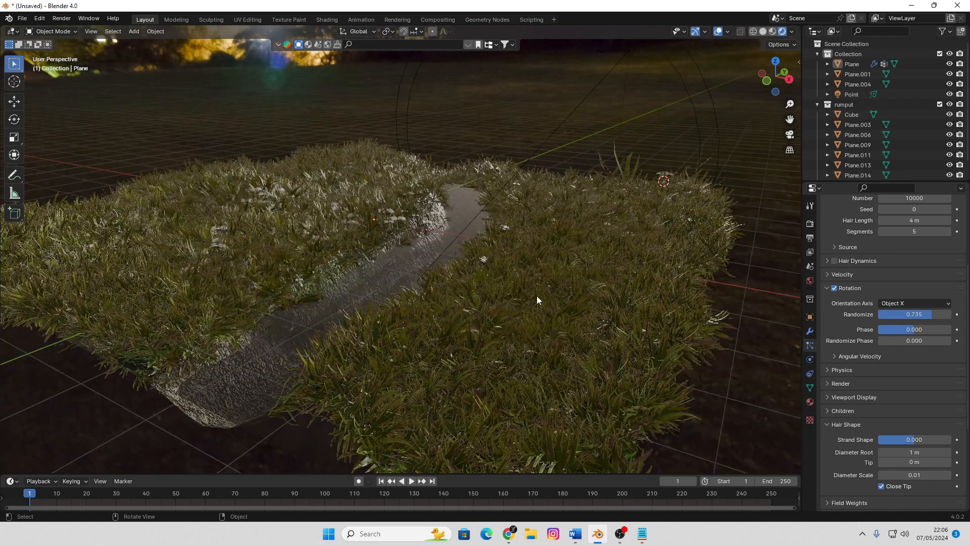
middle_drag(547, 289, 536, 290)
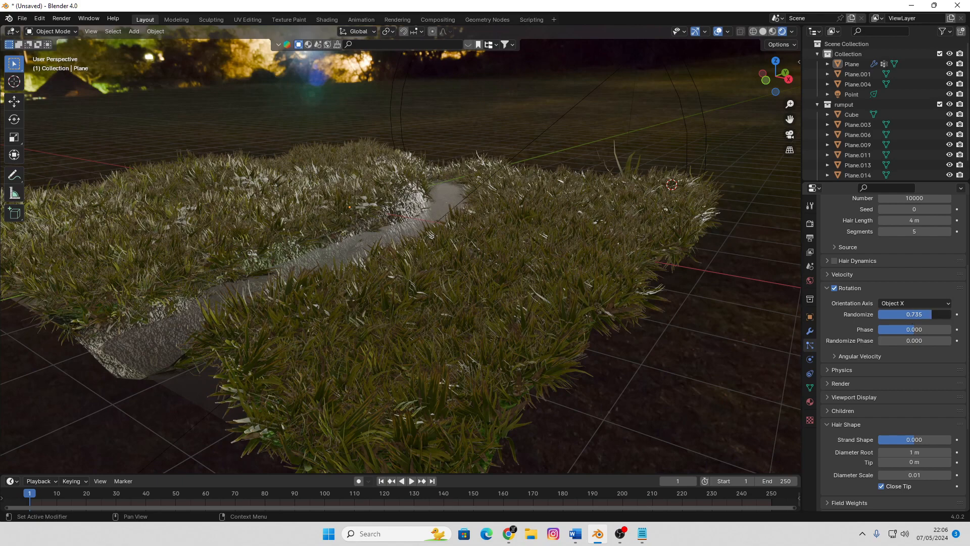
drag(914, 314, 906, 314)
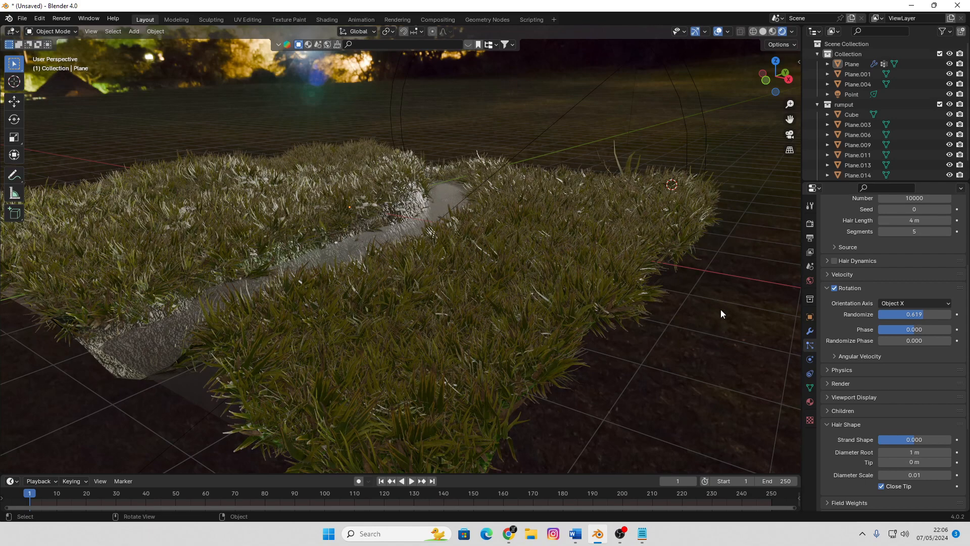
Switch the viewport to solid shading and set the grass particles' rotation Randomize to 0.354
scroll(879, 240, up, 5)
scroll(881, 242, up, 2)
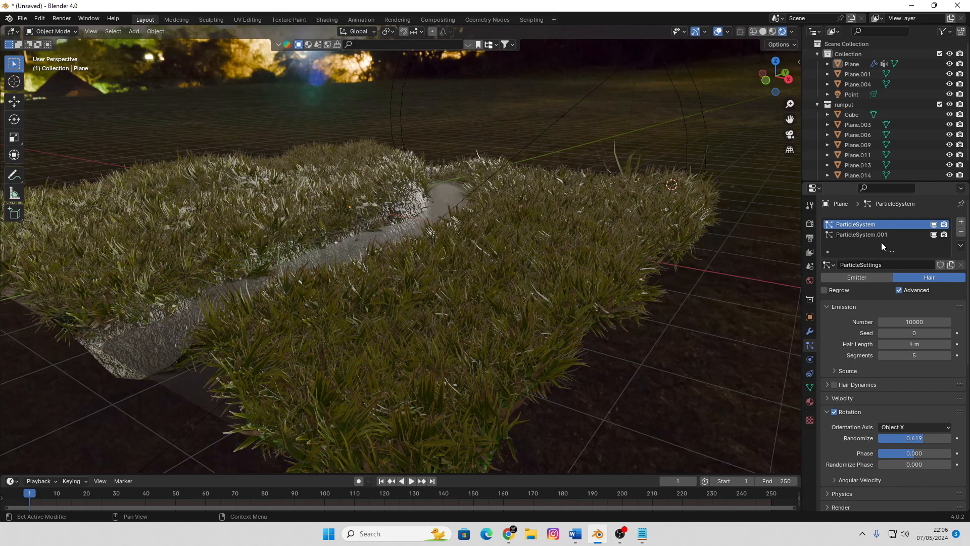
click(810, 224)
key(z)
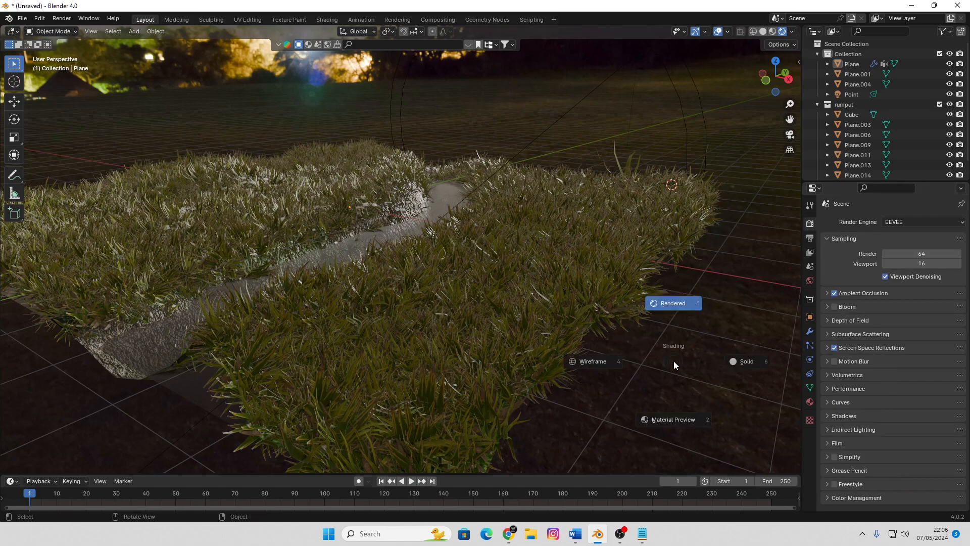
click(746, 362)
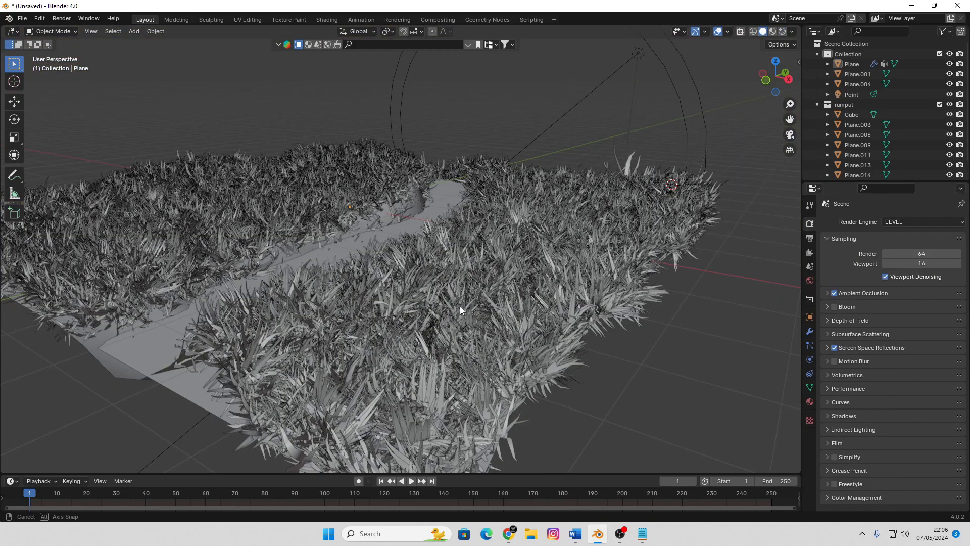
middle_drag(460, 306, 520, 306)
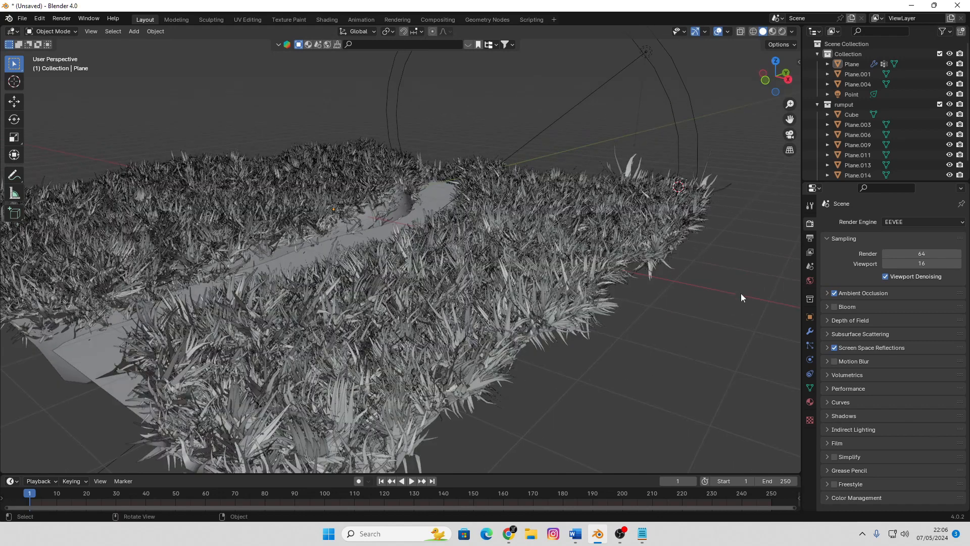
click(810, 388)
click(810, 345)
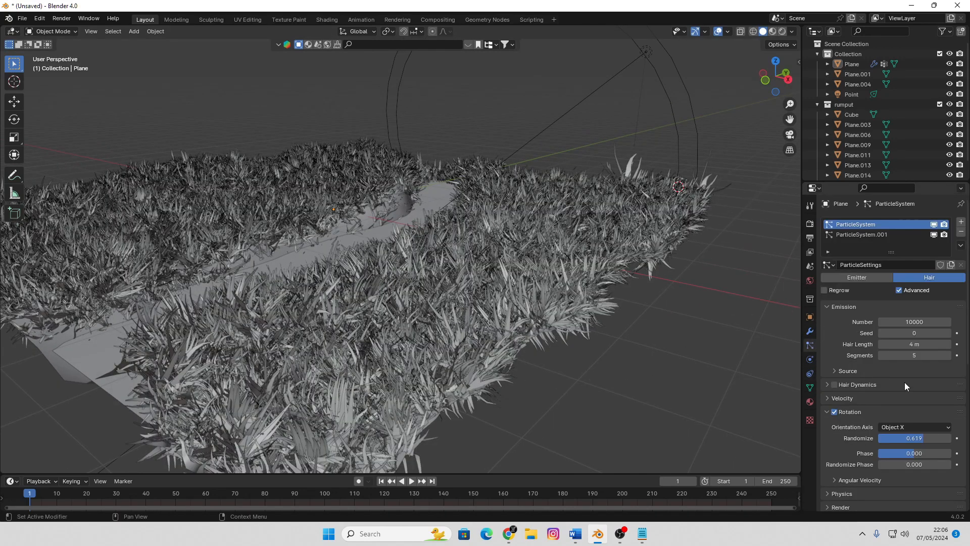
drag(912, 438, 892, 438)
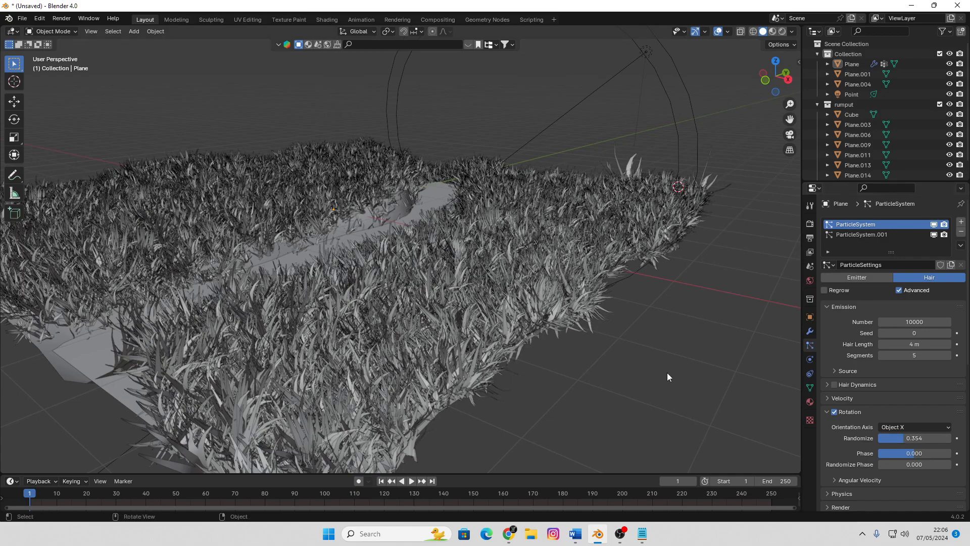
Inspect the grass in solid view, return the viewport to rendered shading, and examine the grass and water channel from several angles
middle_drag(667, 372, 575, 328)
scroll(575, 327, down, 3)
scroll(575, 325, up, 4)
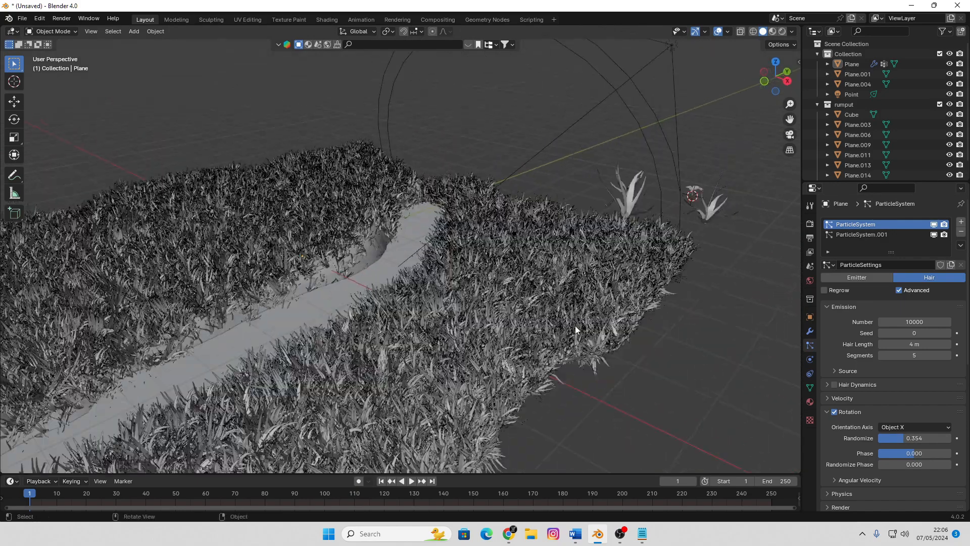
scroll(596, 302, up, 3)
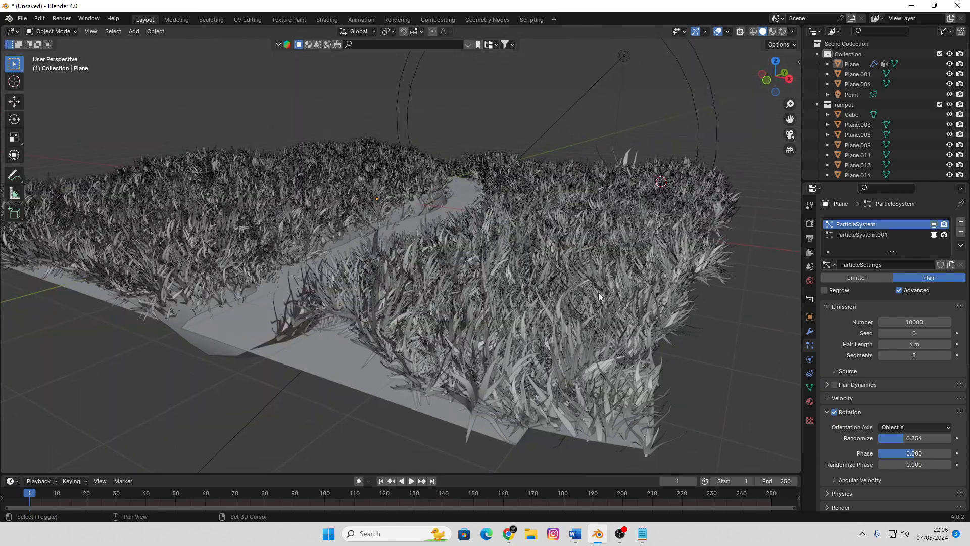
key(z)
click(603, 236)
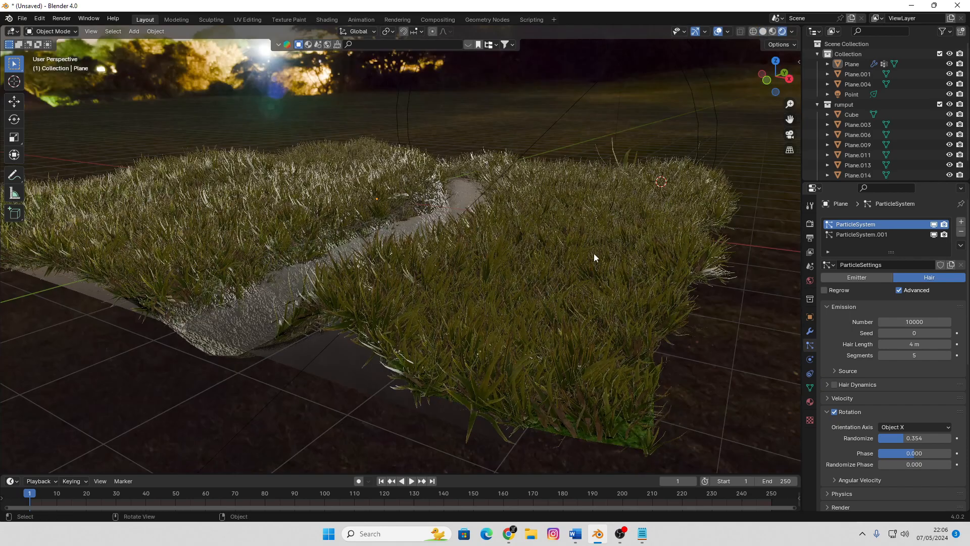
middle_drag(617, 265, 520, 282)
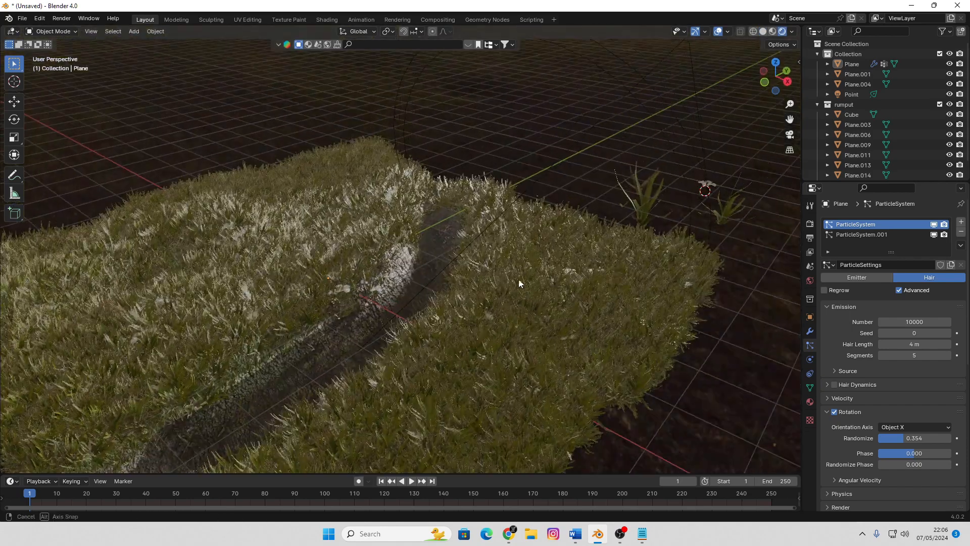
mouse_move(554, 232)
middle_down()
mouse_move(560, 224)
mouse_move(438, 234)
mouse_move(578, 234)
mouse_move(552, 229)
mouse_move(565, 226)
middle_up()
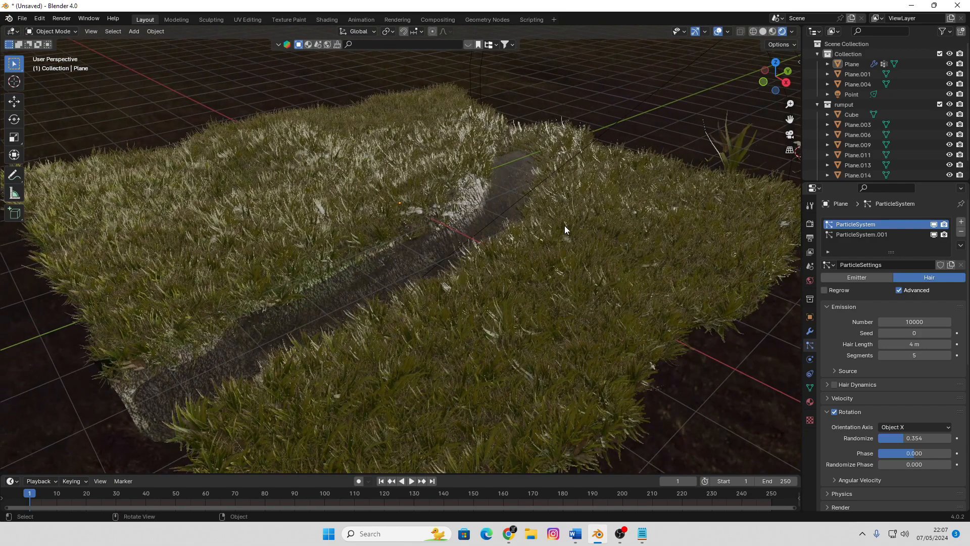
scroll(565, 225, up, 3)
scroll(564, 222, down, 2)
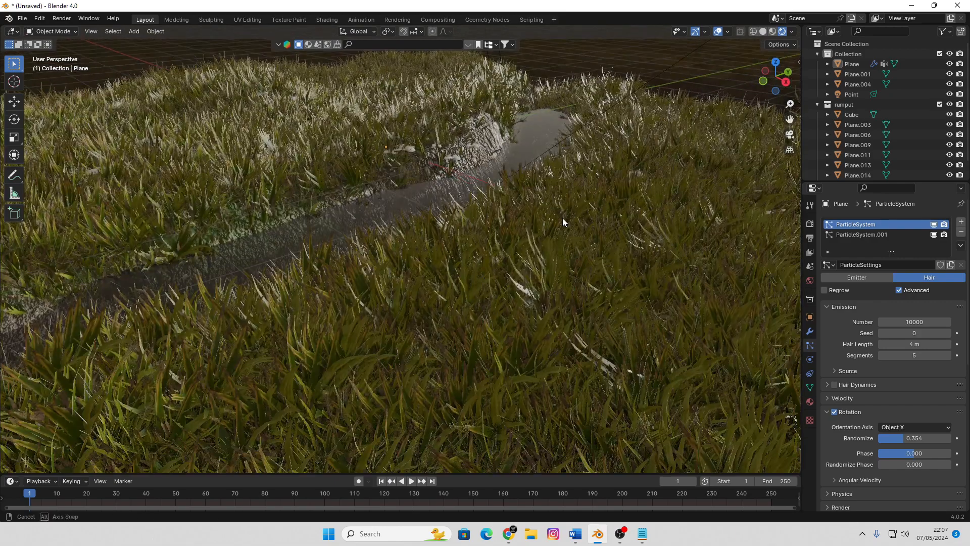
scroll(563, 222, down, 3)
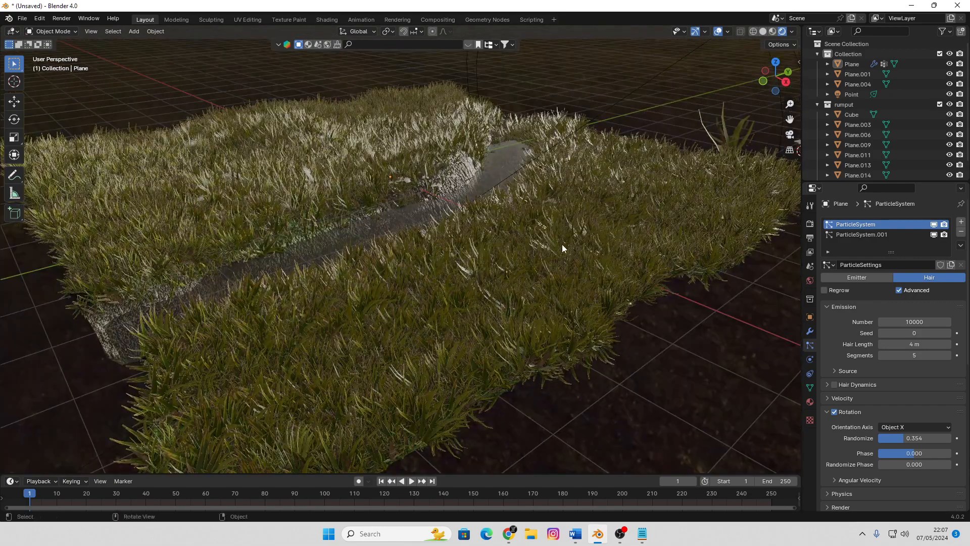
Select the flower particle system, ParticleSystem.001, and look through its Rotation, Hair Shape and Vertex Groups settings
click(867, 235)
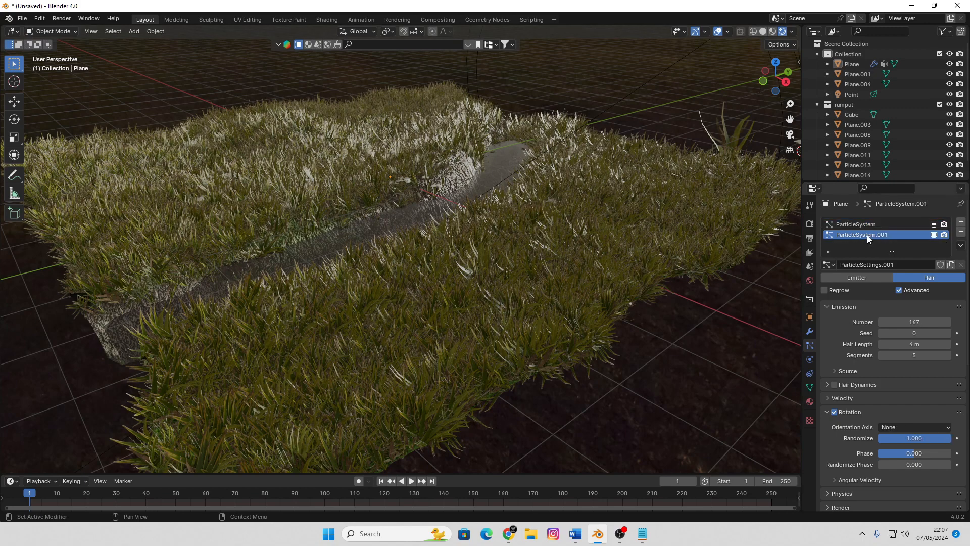
scroll(898, 410, down, 4)
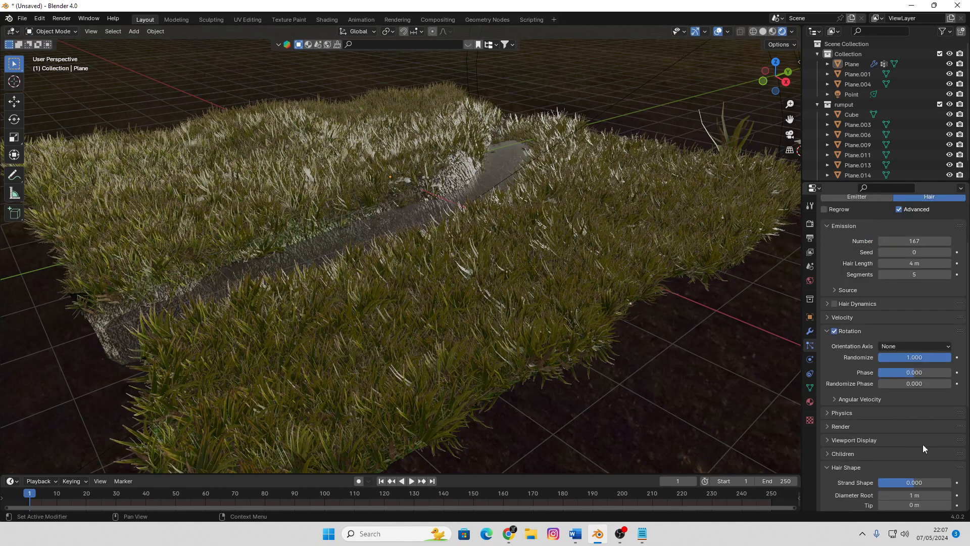
scroll(923, 444, down, 8)
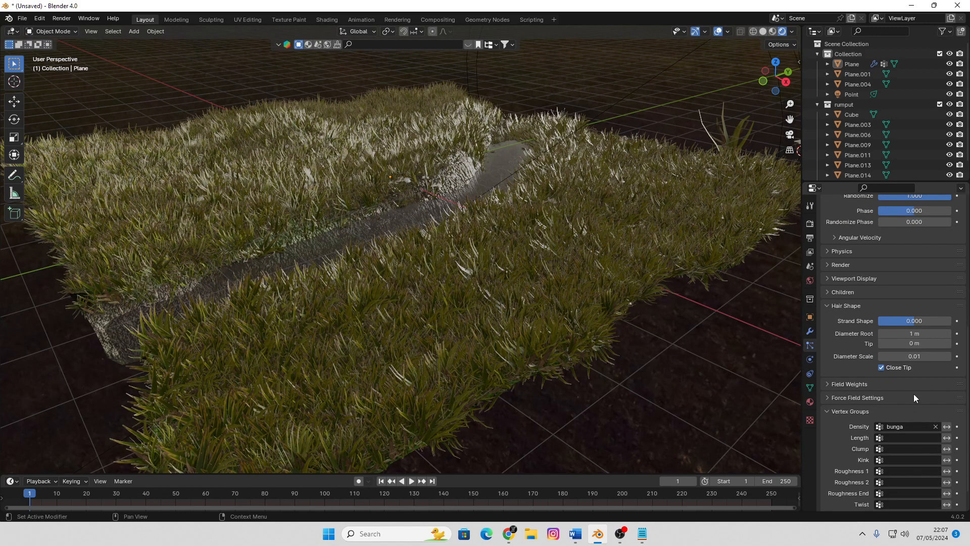
scroll(913, 389, up, 4)
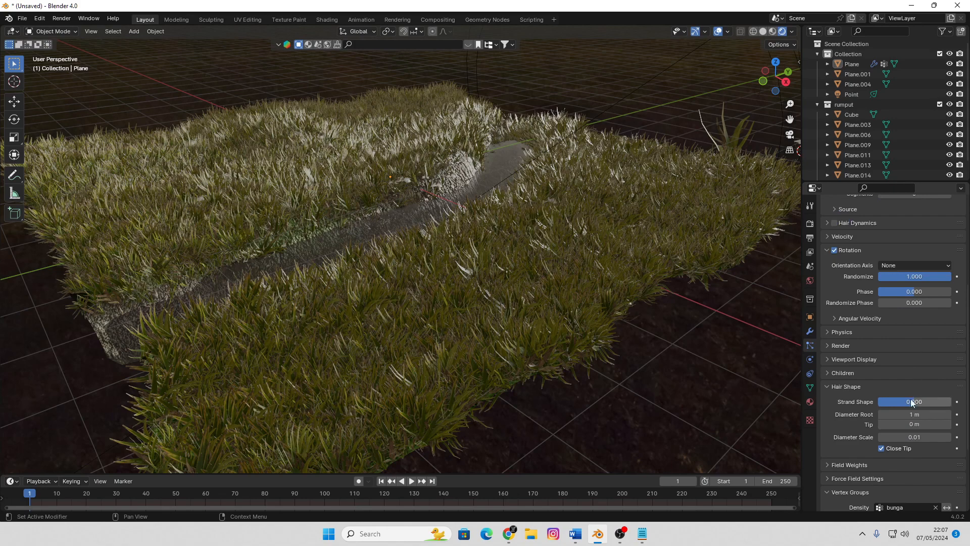
scroll(911, 399, down, 5)
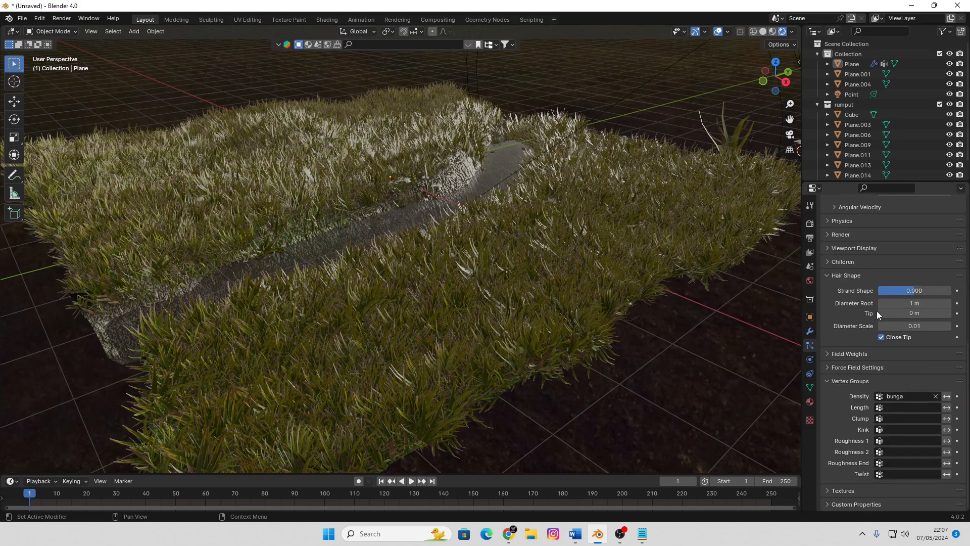
scroll(877, 310, up, 4)
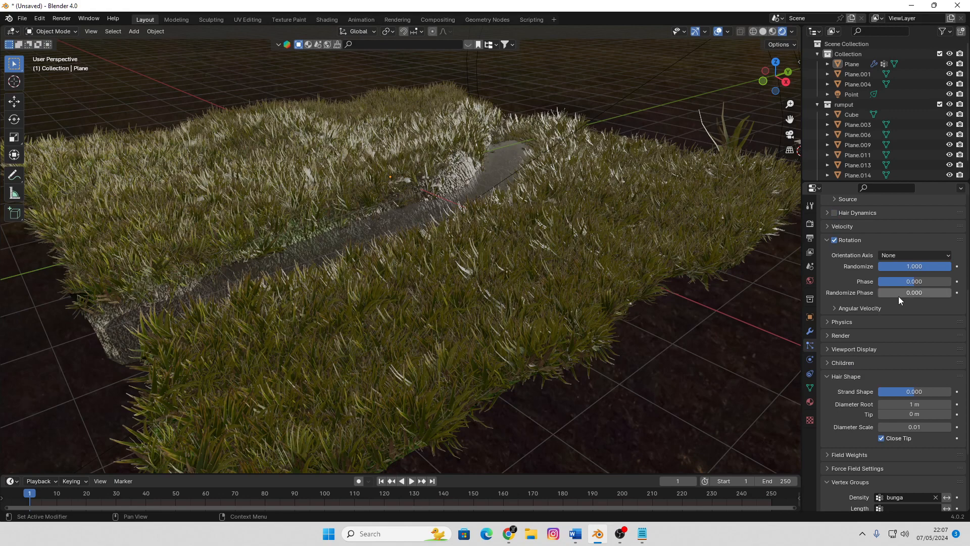
scroll(902, 303, down, 3)
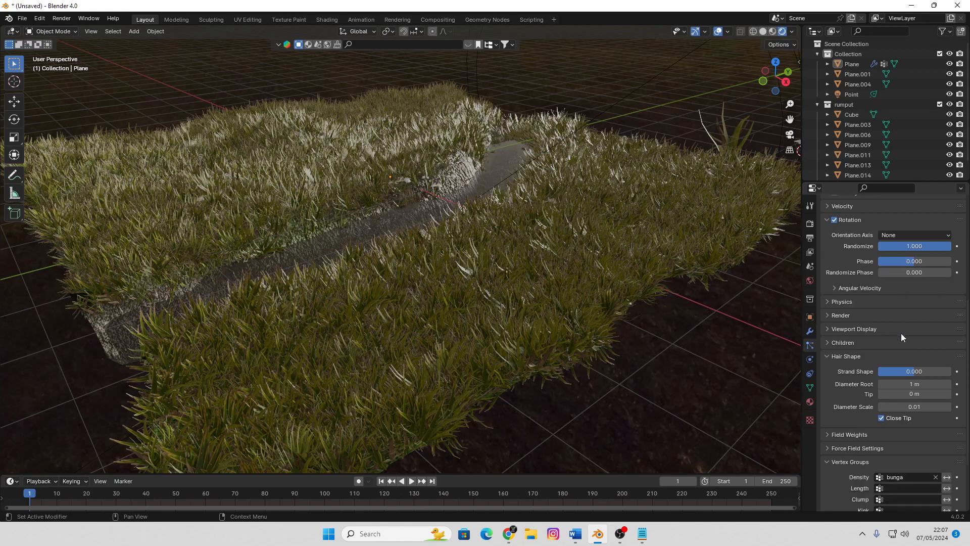
scroll(902, 332, up, 5)
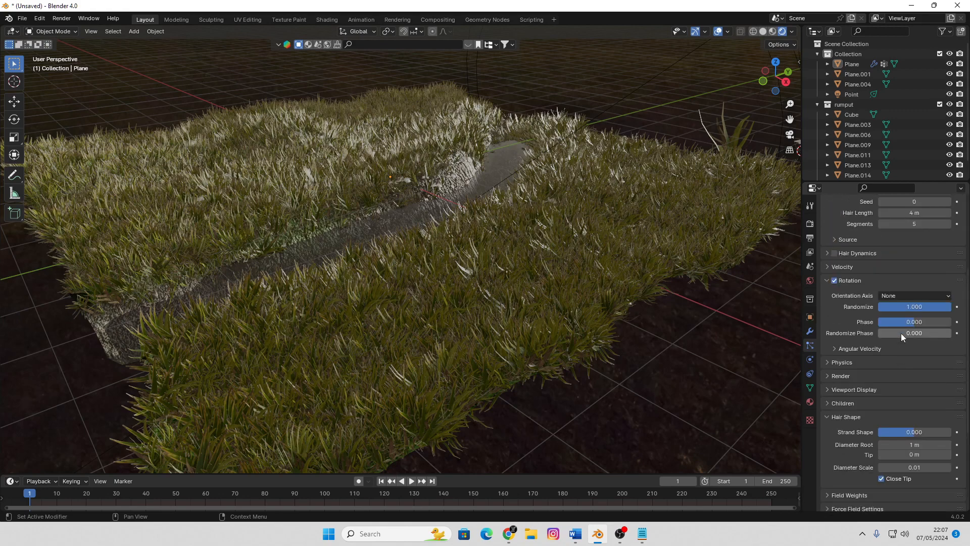
Expand the flower particles' Render settings and raise their Scale to 0.470
click(829, 377)
scroll(906, 404, down, 3)
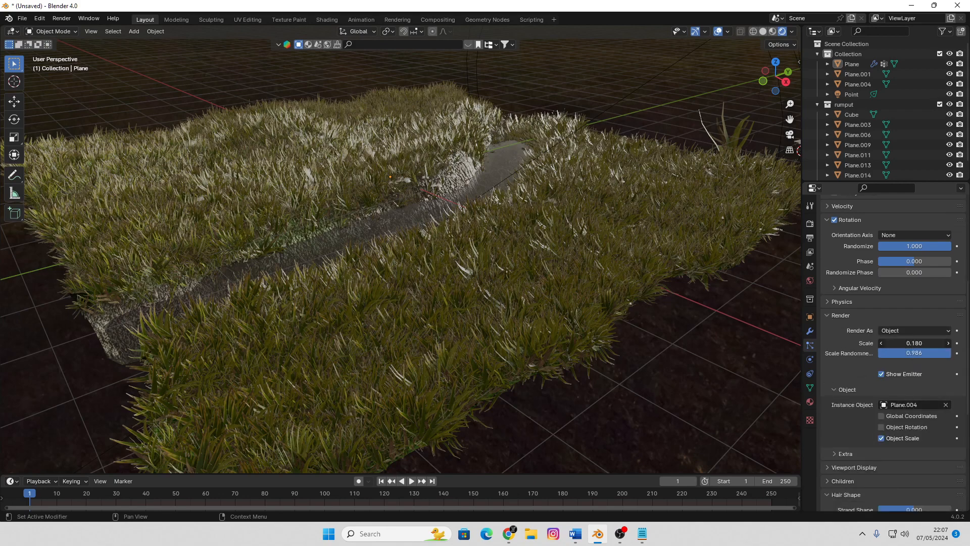
drag(914, 343, 944, 343)
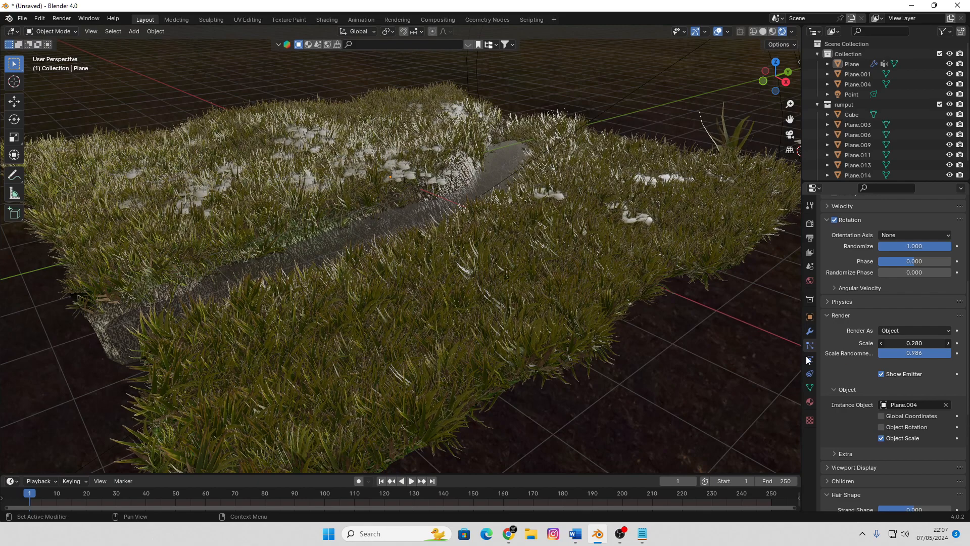
middle_drag(526, 276, 502, 271)
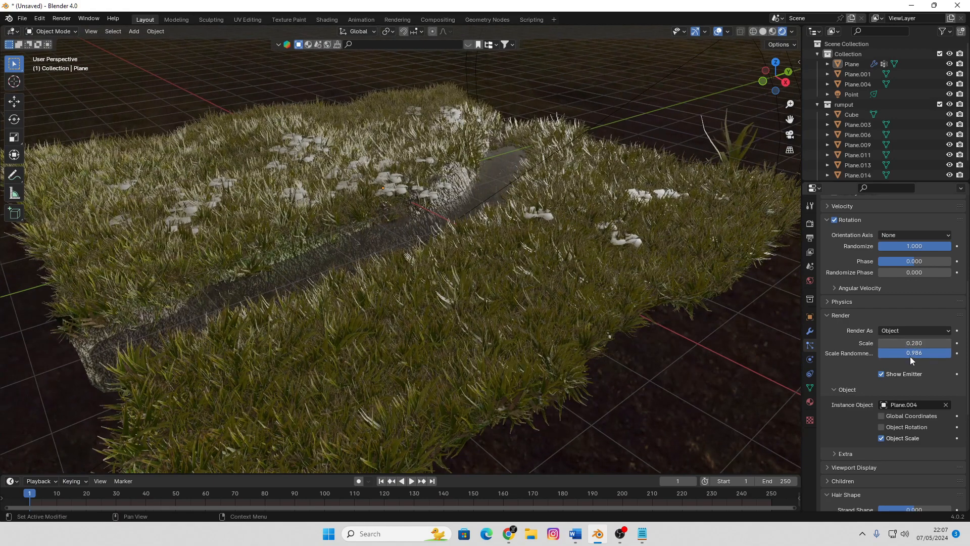
drag(911, 344, 950, 344)
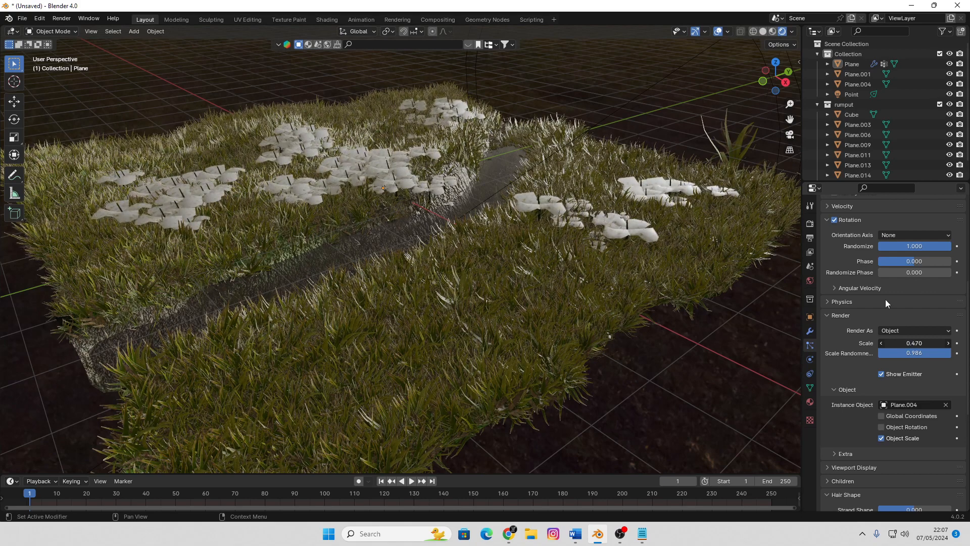
Reduce the flower particles' emission Number to 80 and check their spread across the terrain
scroll(885, 302, up, 10)
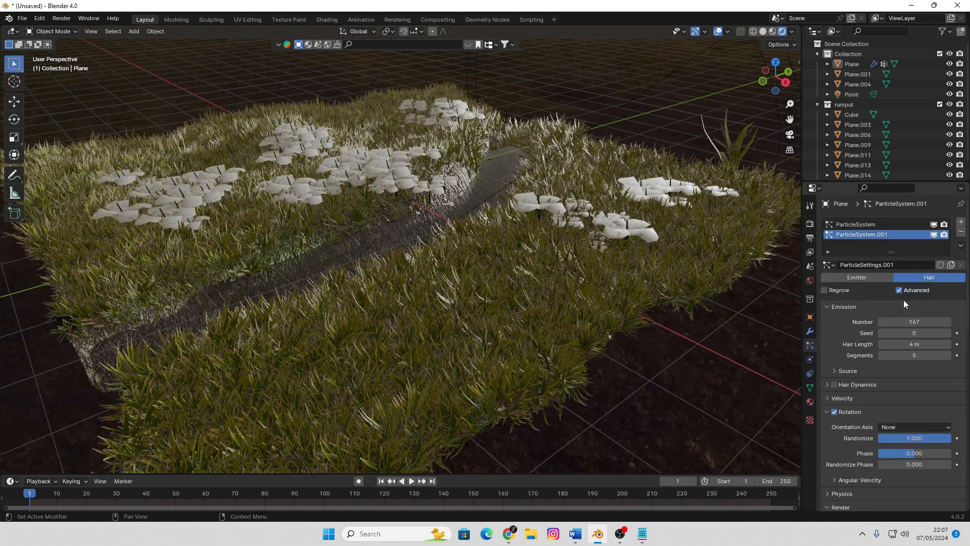
mouse_move(915, 322)
mouse_down()
mouse_move(883, 322)
mouse_move(896, 322)
mouse_up()
middle_drag(647, 320, 899, 280)
Keep the flower particles' rotation Randomize at 1.000, try Object X as their Orientation Axis, and set it to Object Z
scroll(914, 390, down, 2)
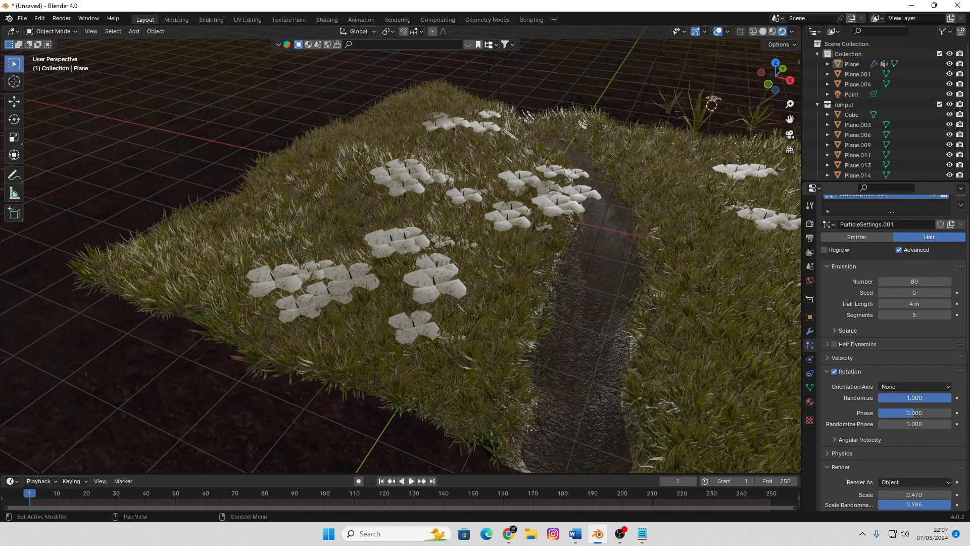
drag(949, 398, 951, 398)
scroll(921, 460, down, 2)
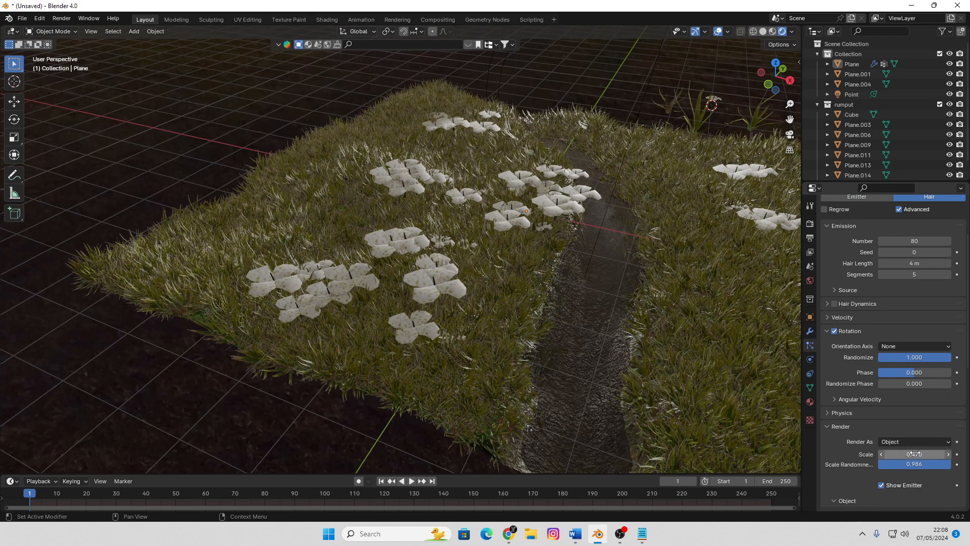
click(909, 347)
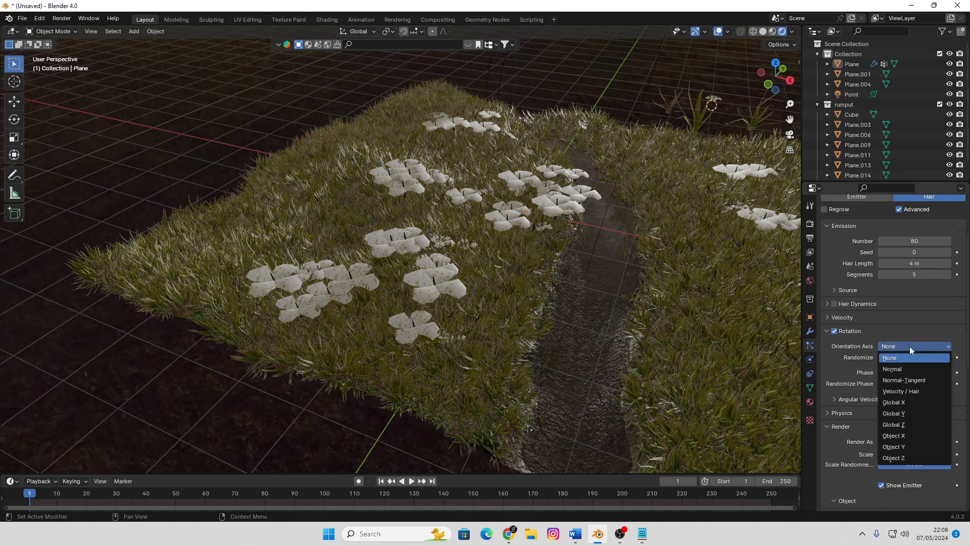
click(914, 436)
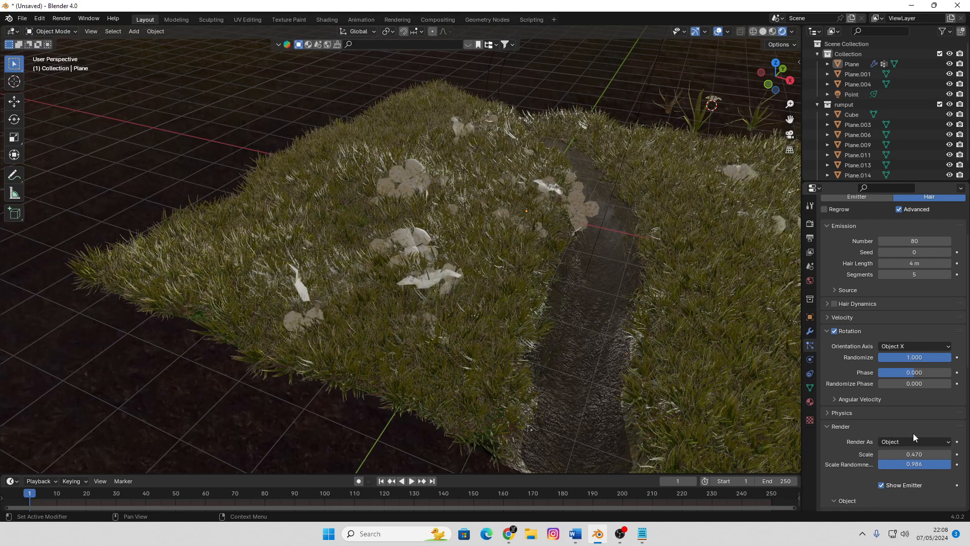
click(916, 346)
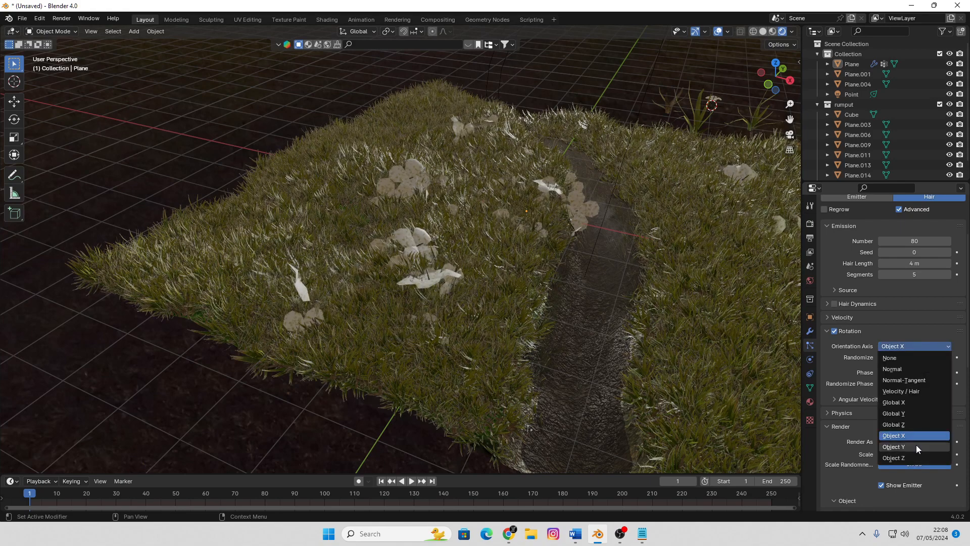
click(911, 457)
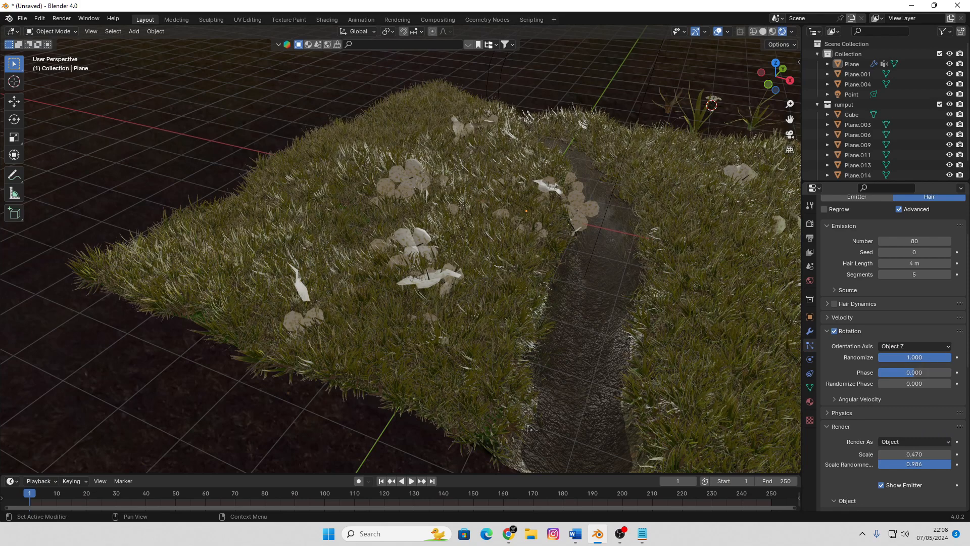
Set the flower particles' Orientation Axis to Object X, rotation Randomize to 0.184 and render Scale to 0.450
drag(949, 357, 913, 356)
click(911, 345)
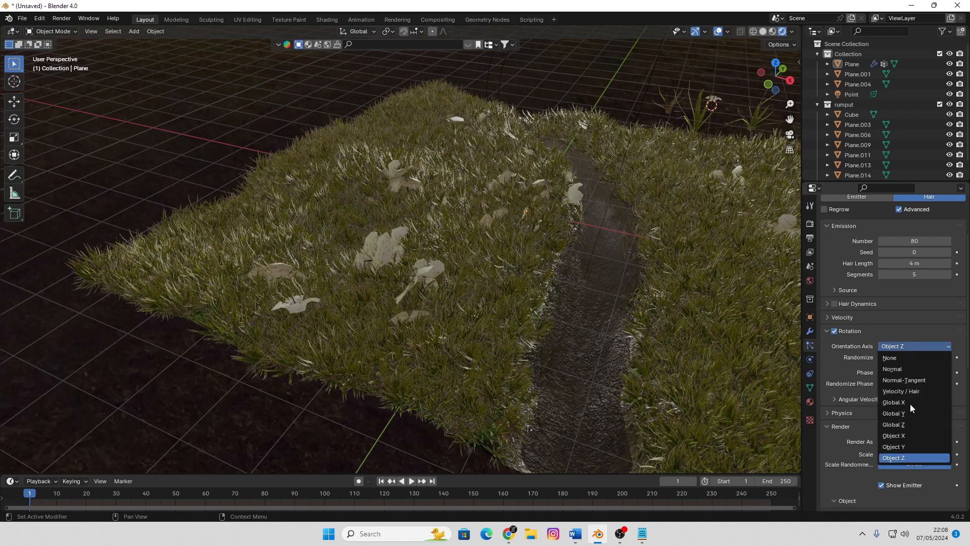
click(910, 435)
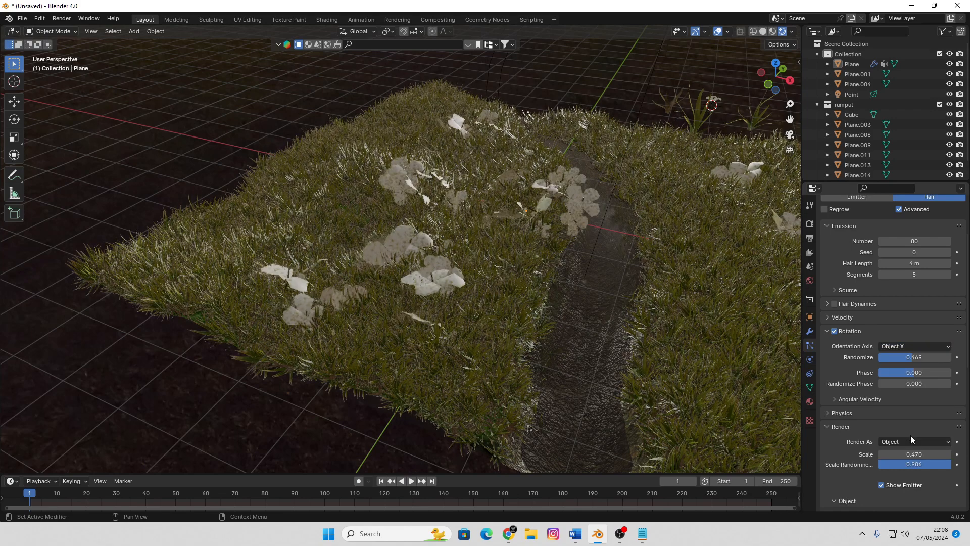
mouse_move(912, 357)
mouse_down()
mouse_move(887, 358)
mouse_move(902, 356)
mouse_up()
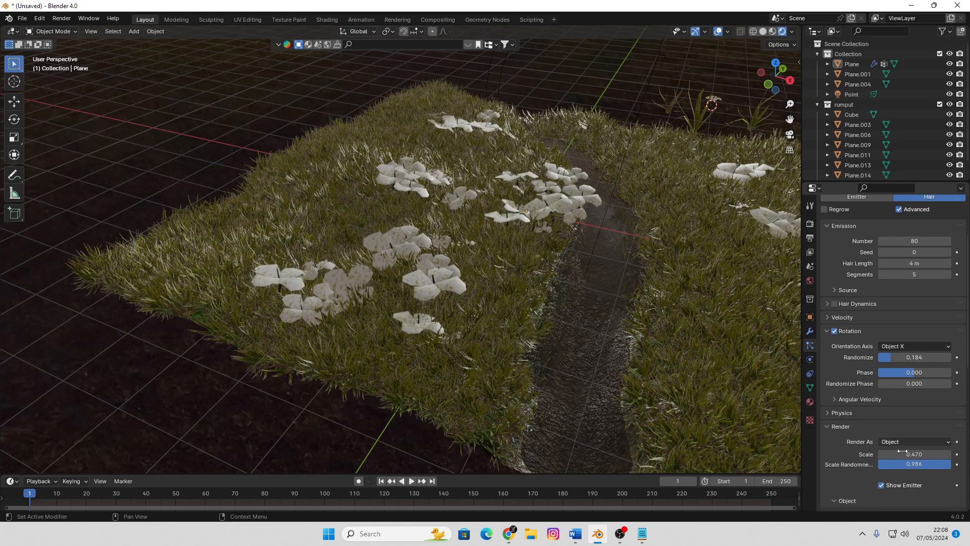
mouse_move(910, 454)
mouse_down()
mouse_move(899, 455)
mouse_move(909, 454)
mouse_up()
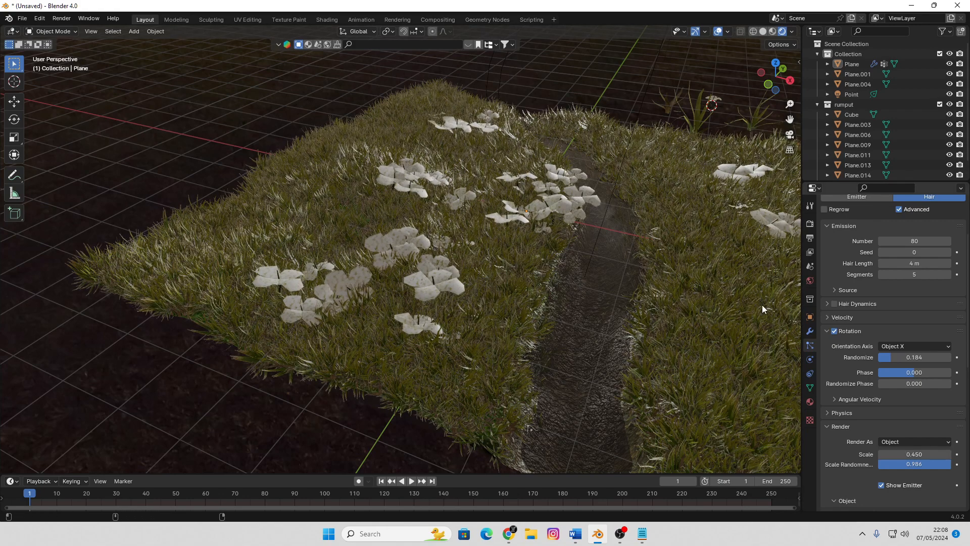
Lengthen the stem of the source flower, Plane.004, by raising all vertices above its base along Z in wireframe Edit Mode
middle_drag(564, 278, 436, 332)
scroll(498, 248, up, 6)
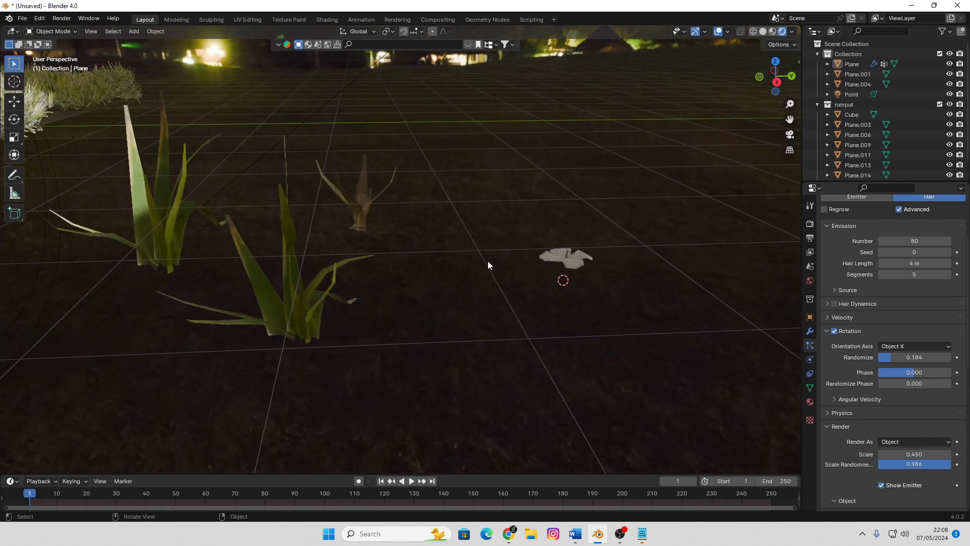
shift+middle_drag(565, 281, 454, 254)
key(shift+z)
scroll(481, 245, up, 4)
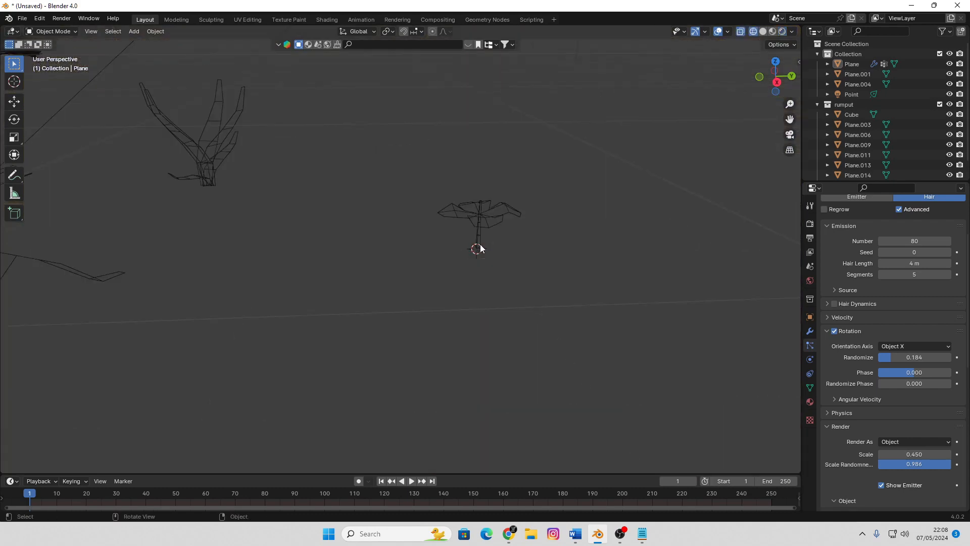
click(537, 237)
key(Tab)
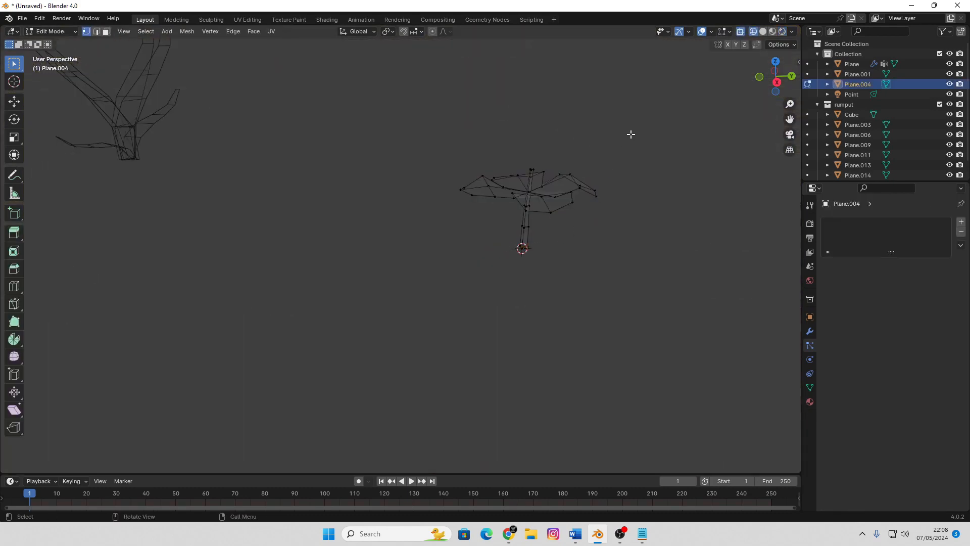
drag(630, 134, 443, 230)
key(g)
key(z)
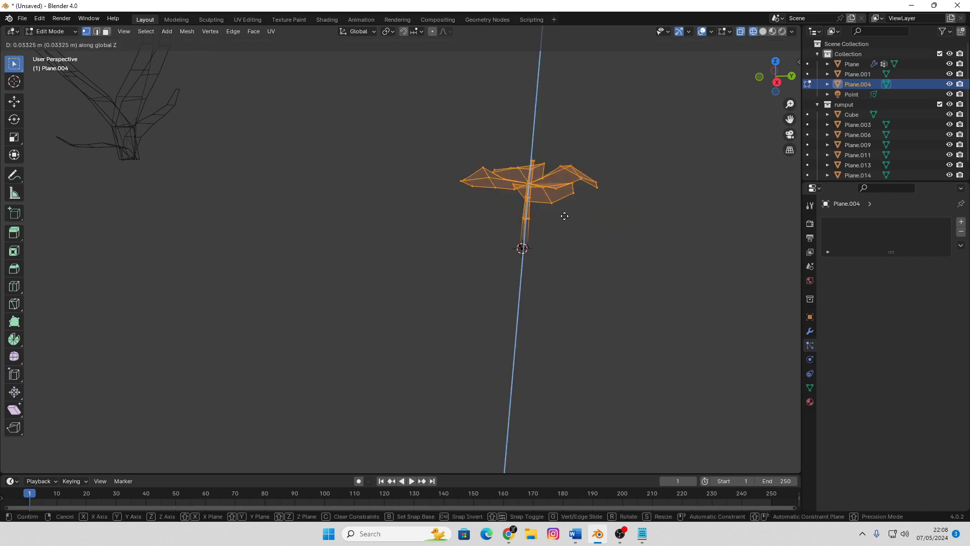
click(574, 185)
key(Tab)
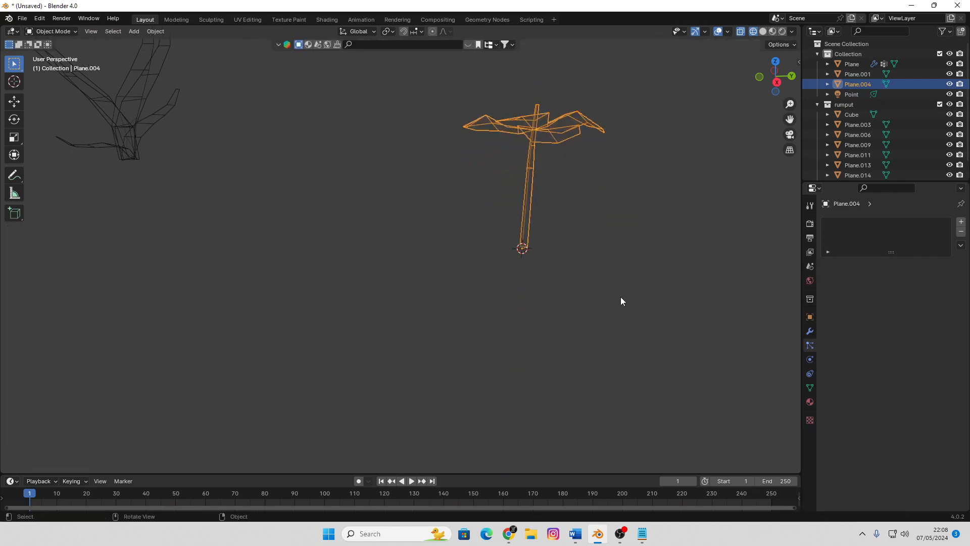
Change the viewport to Solid shading and inspect the long-stemmed flowers scattered across the terrain
scroll(621, 296, down, 12)
key(z)
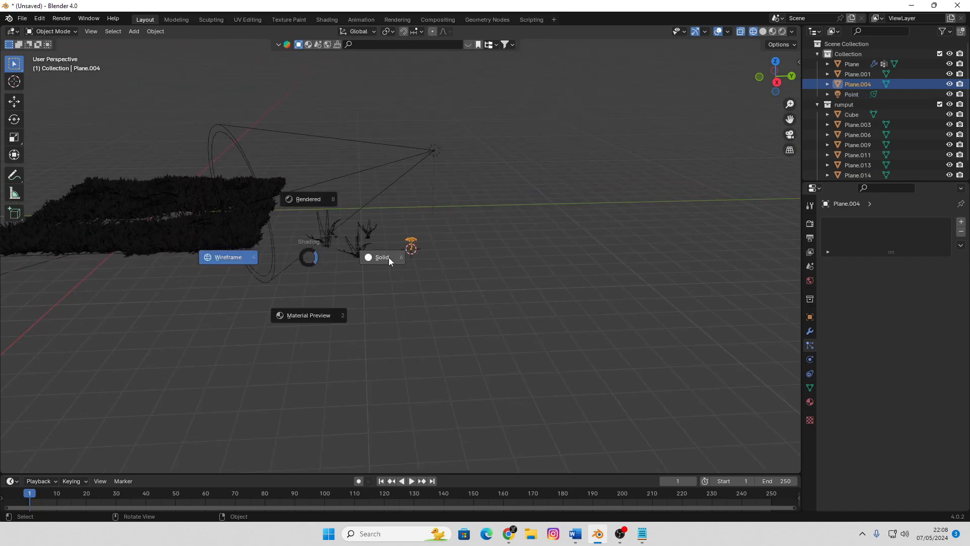
click(390, 258)
shift+middle_drag(265, 251, 451, 293)
scroll(429, 272, up, 6)
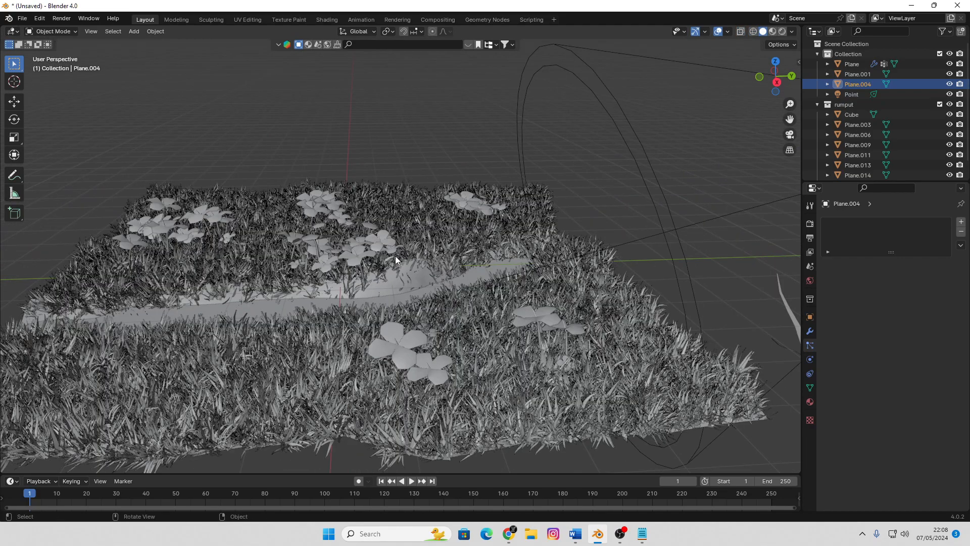
middle_drag(395, 256, 668, 247)
Select the terrain plane, reduce its flower particles' render Scale to 0.270, and deselect the terrain
click(604, 292)
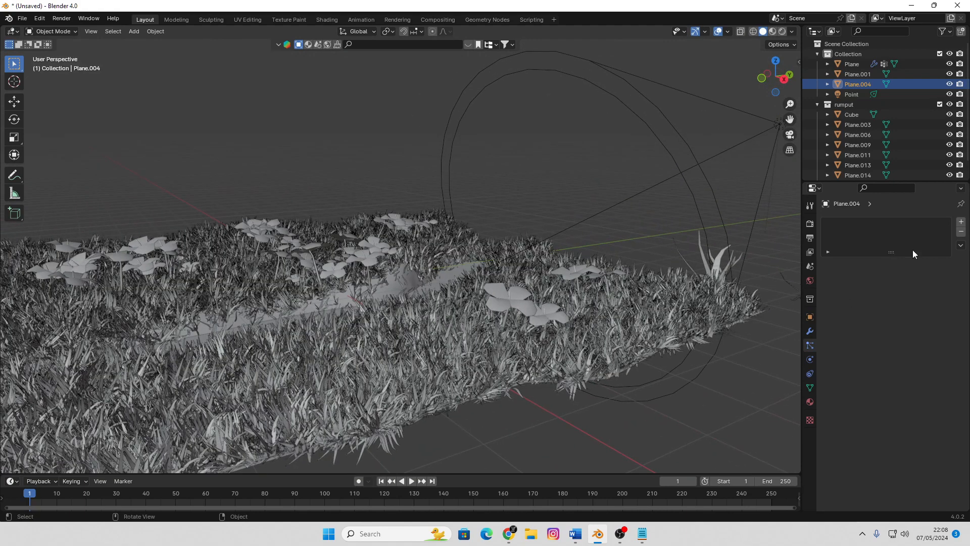
scroll(902, 384, down, 7)
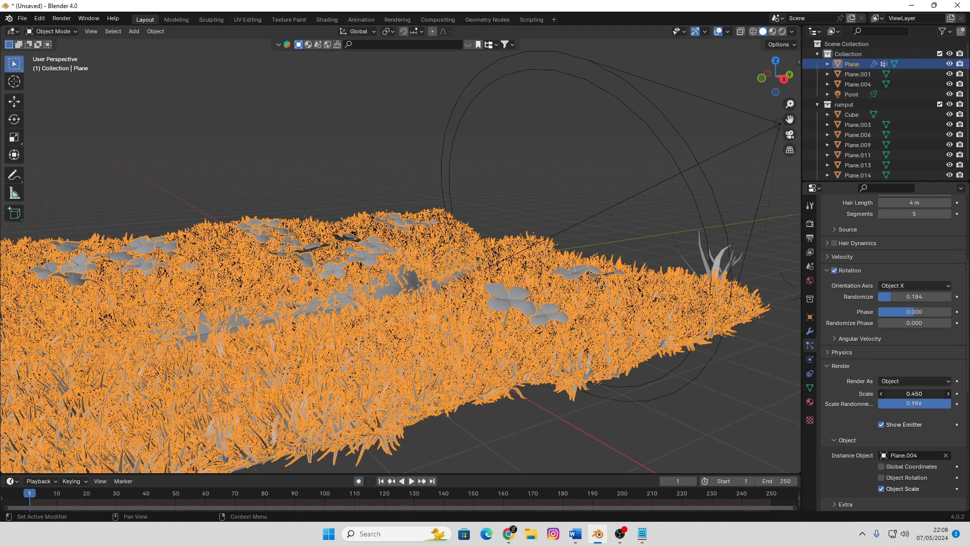
drag(915, 394, 894, 394)
click(607, 195)
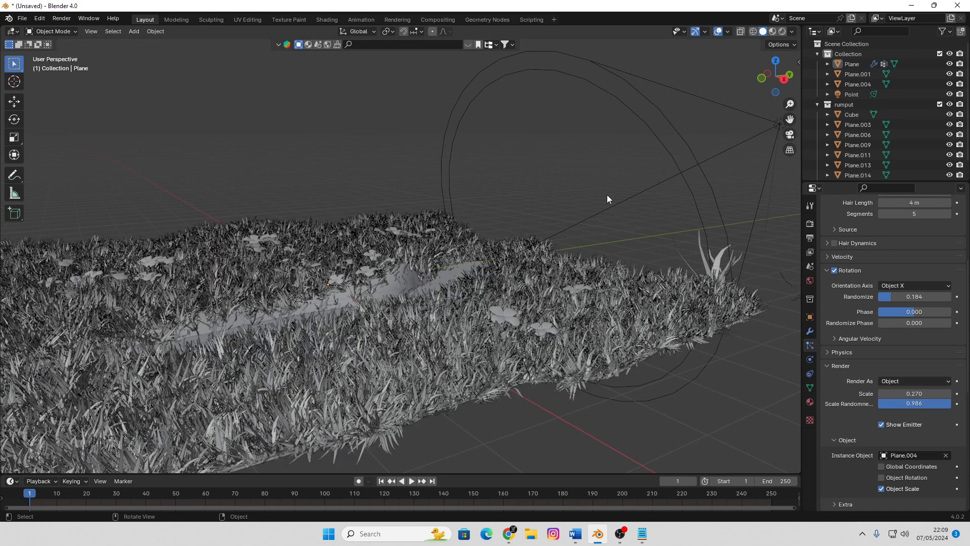
Change the viewport to Rendered shading and inspect the smaller flowers among the grass and along the water channel
key(z)
click(610, 137)
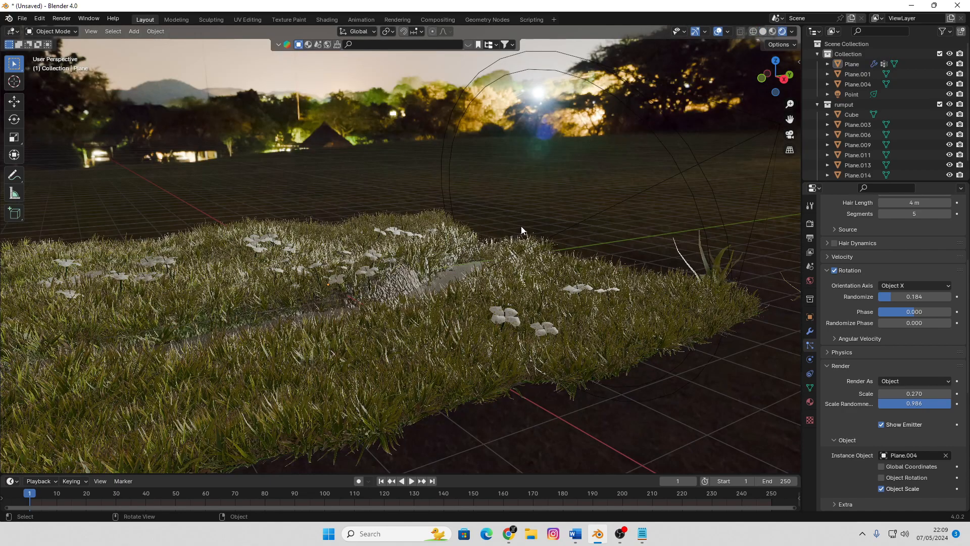
mouse_move(530, 207)
middle_down()
mouse_move(544, 240)
mouse_move(523, 192)
mouse_move(540, 192)
mouse_move(534, 182)
mouse_move(498, 199)
mouse_move(531, 215)
mouse_move(470, 223)
mouse_move(589, 234)
mouse_move(529, 232)
mouse_move(536, 207)
middle_up()
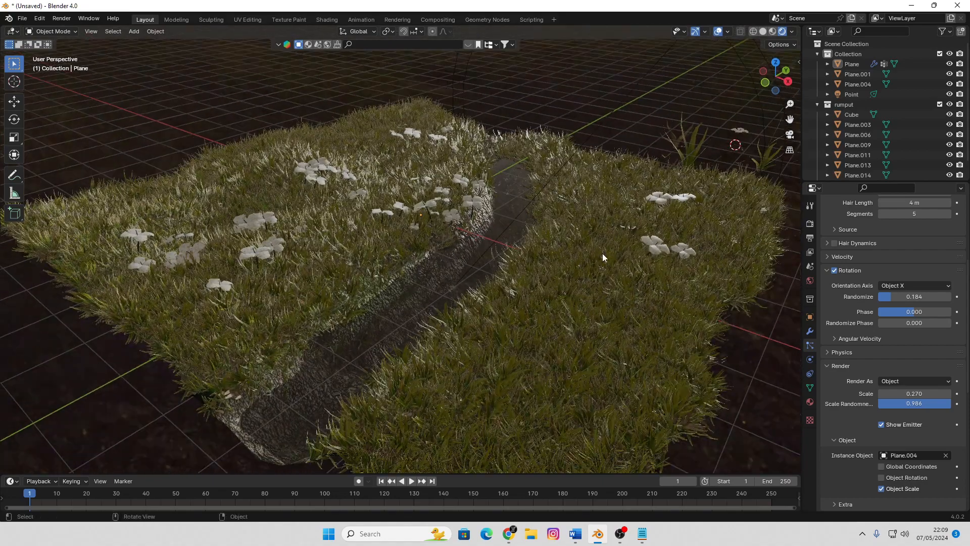
middle_drag(505, 251, 595, 156)
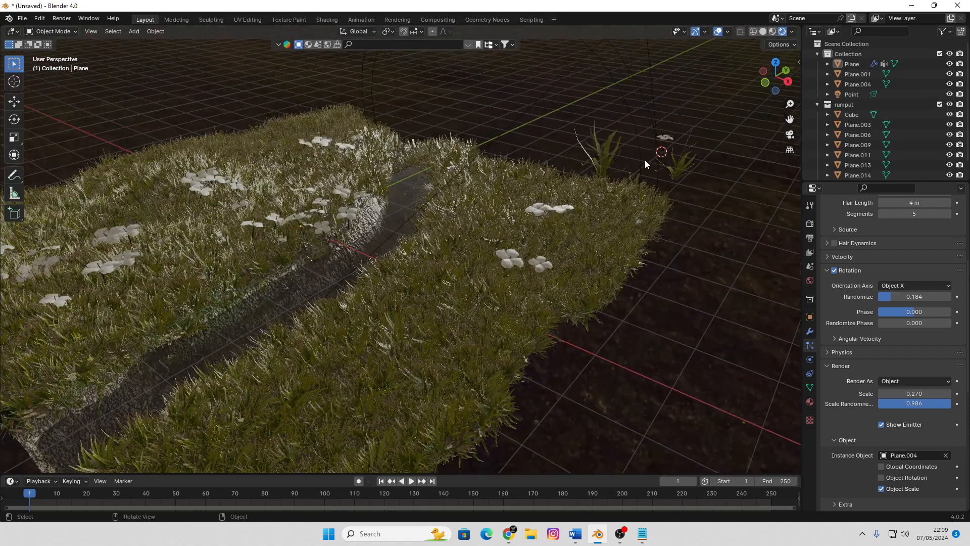